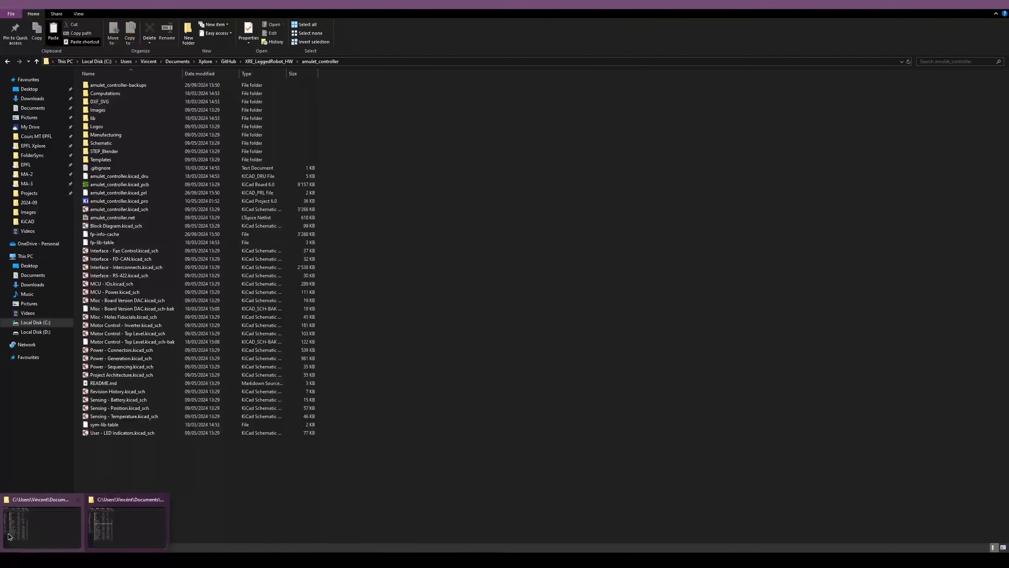
Look over the amulet_controller project folder and the Amulet Motion Controller schematic document
click(44, 525)
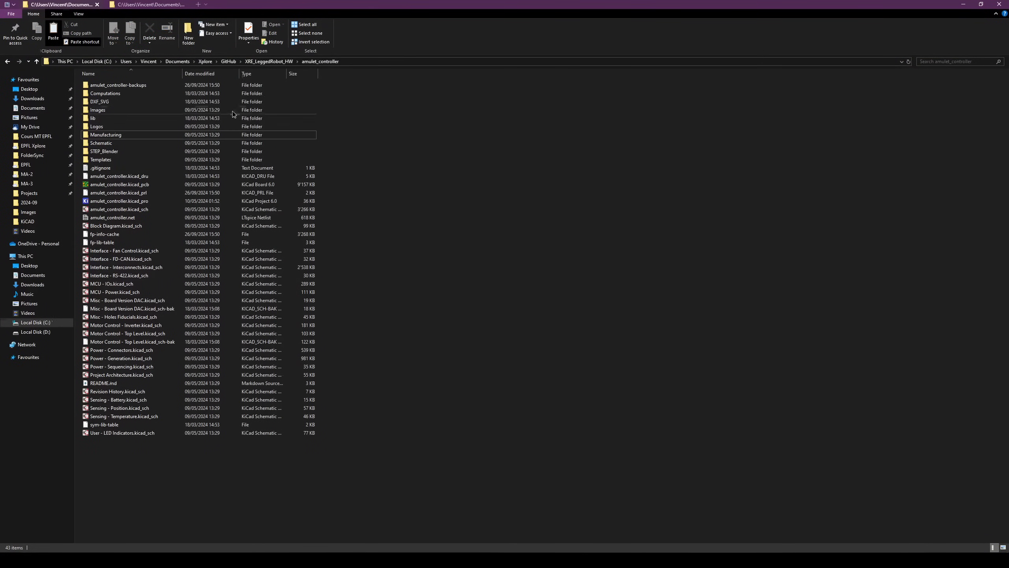
click(963, 4)
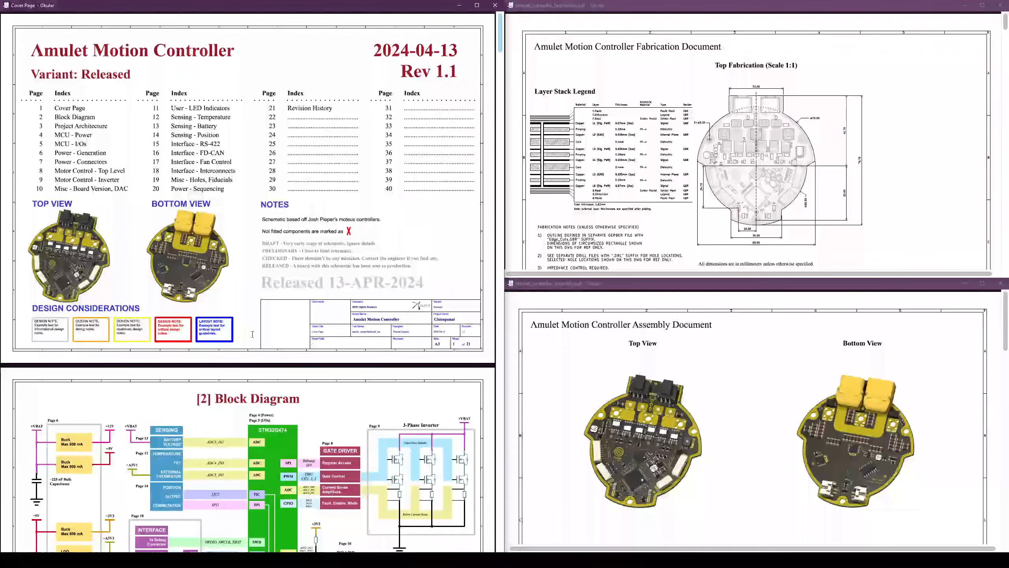
scroll(253, 338, down, 6)
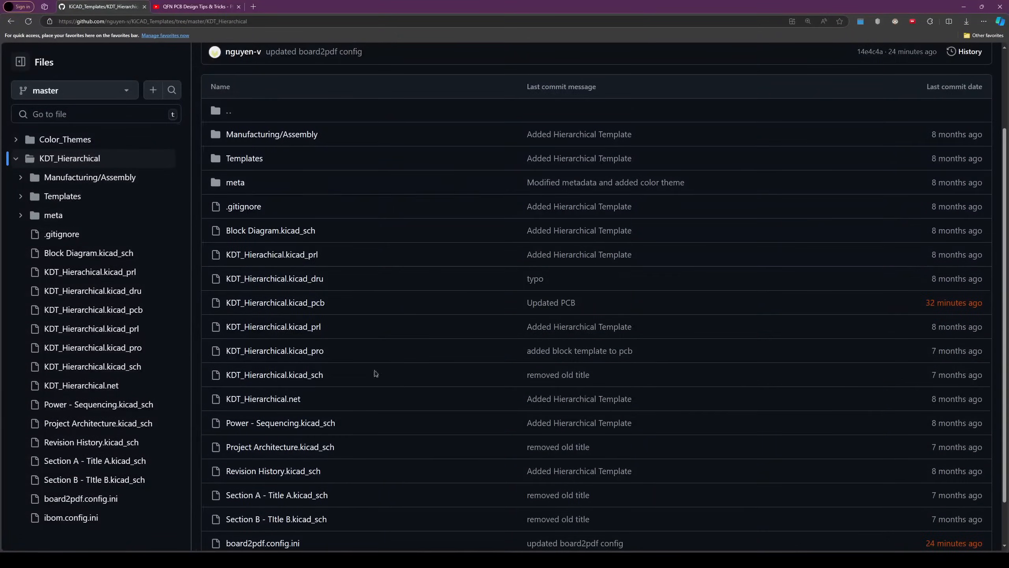
Examine the file list of the KDT_Hierarchical folder in the KiCAD_Templates repository on GitHub
scroll(393, 324, down, 1)
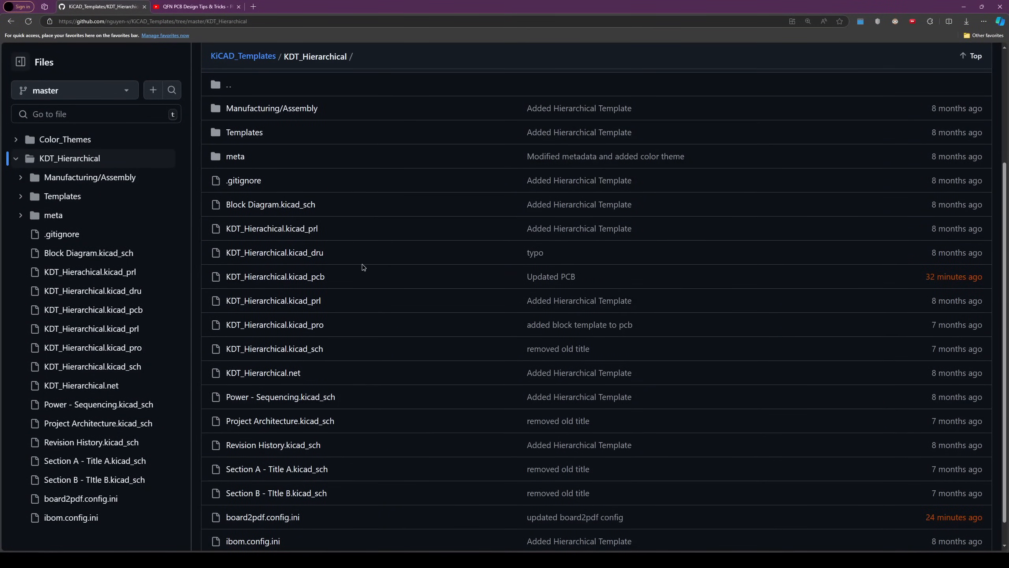
scroll(449, 364, down, 1)
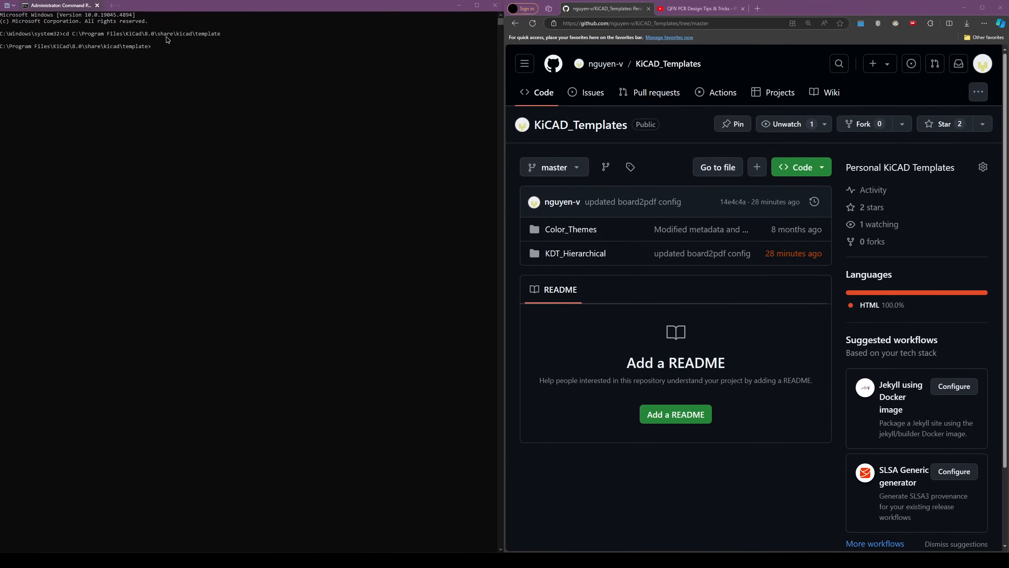
Copy the SSH address of the KiCAD_Templates repository and git clone it into KiCad's 8.0 template folder from the Command Prompt
click(195, 35)
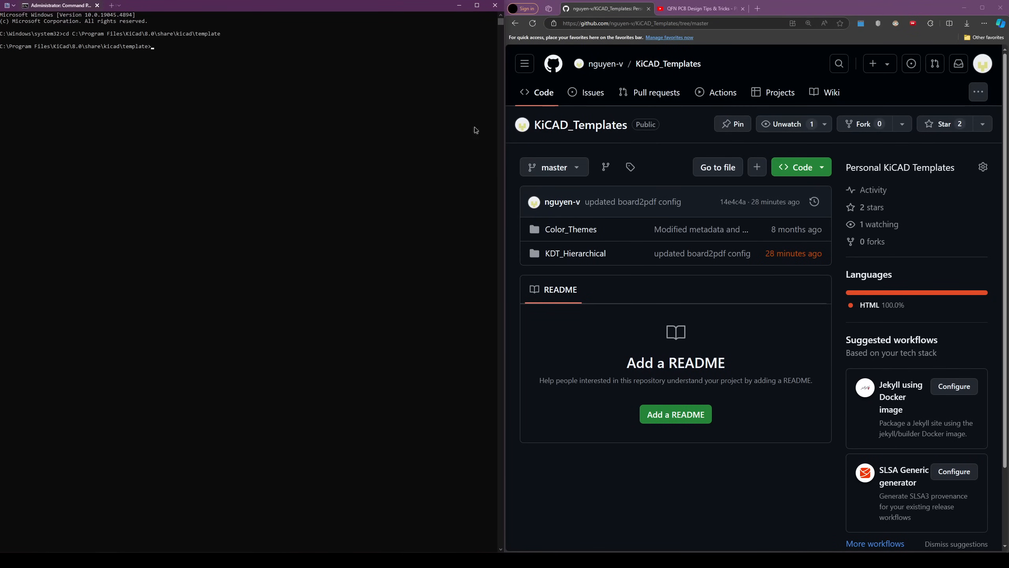
click(796, 167)
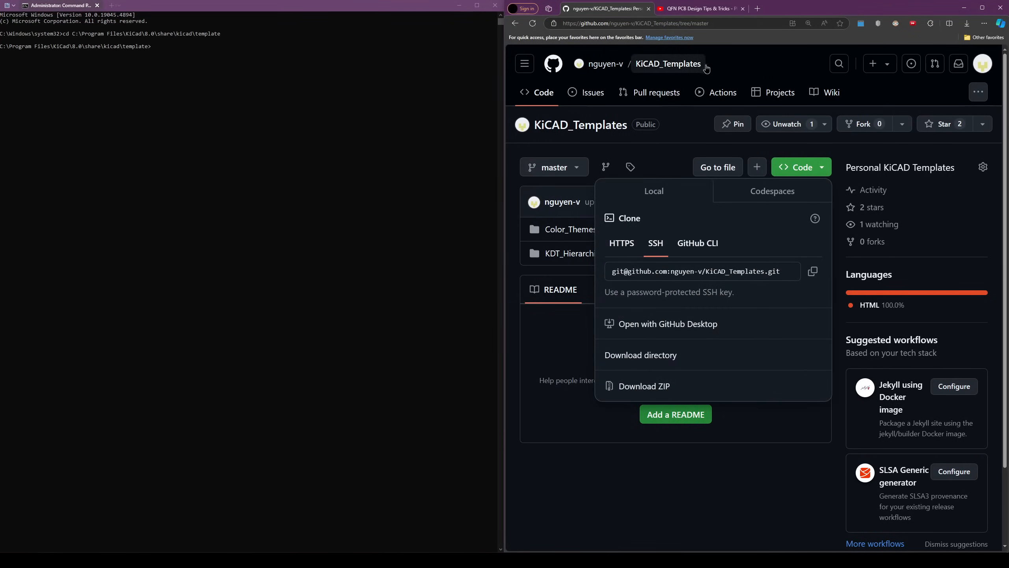
click(740, 274)
key(ctrl+c)
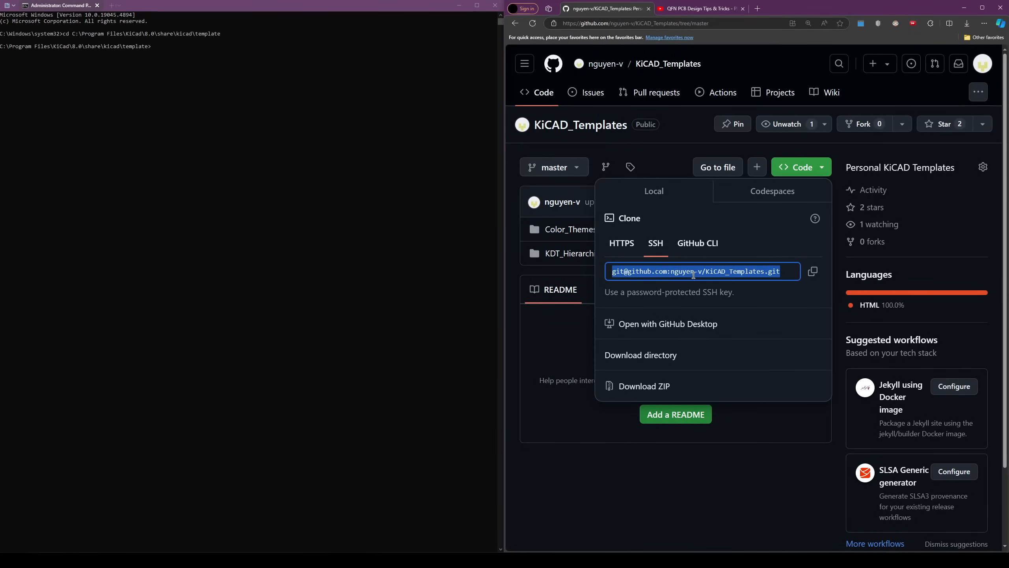
click(167, 73)
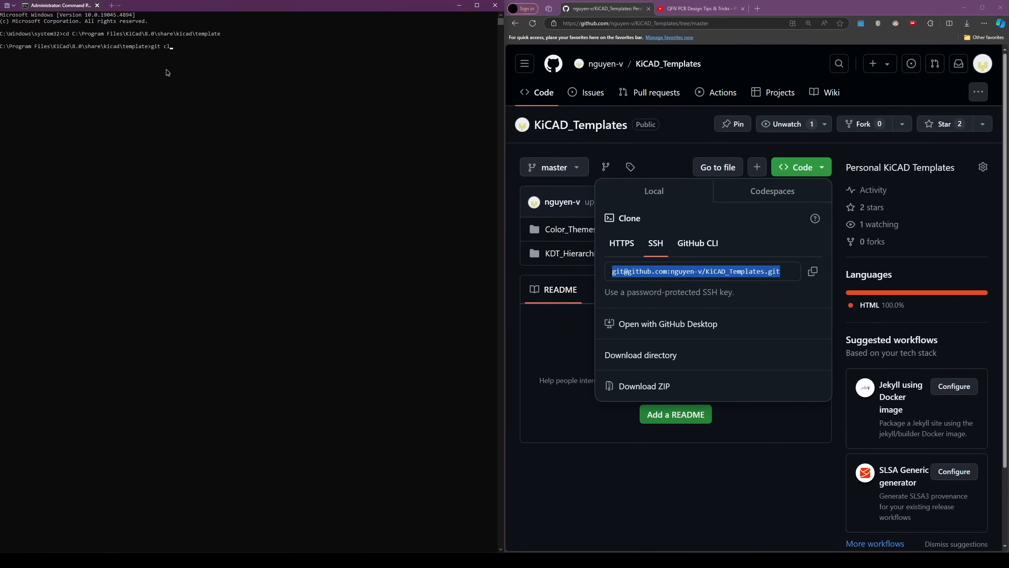
key(ctrl+v)
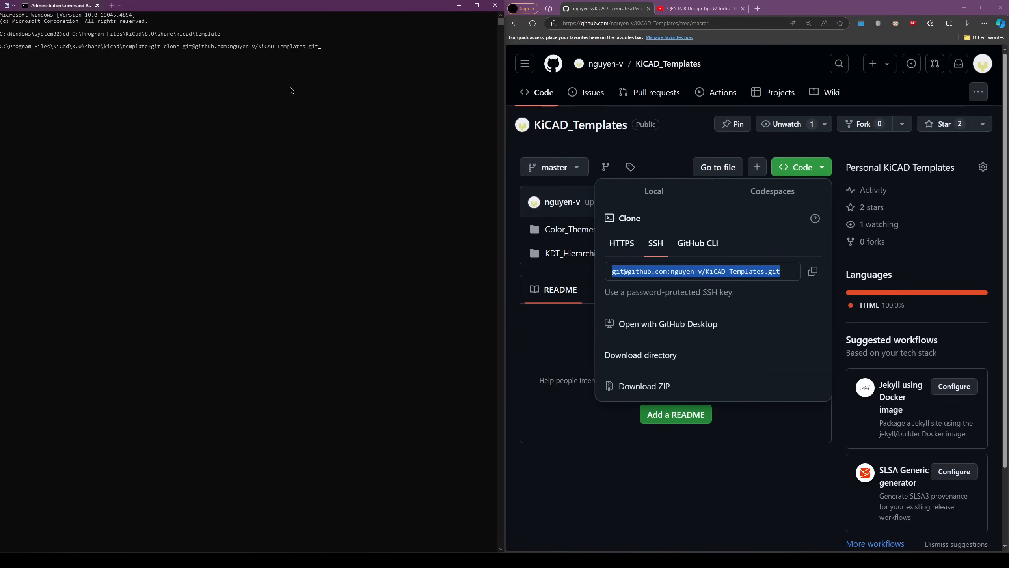
key(Return)
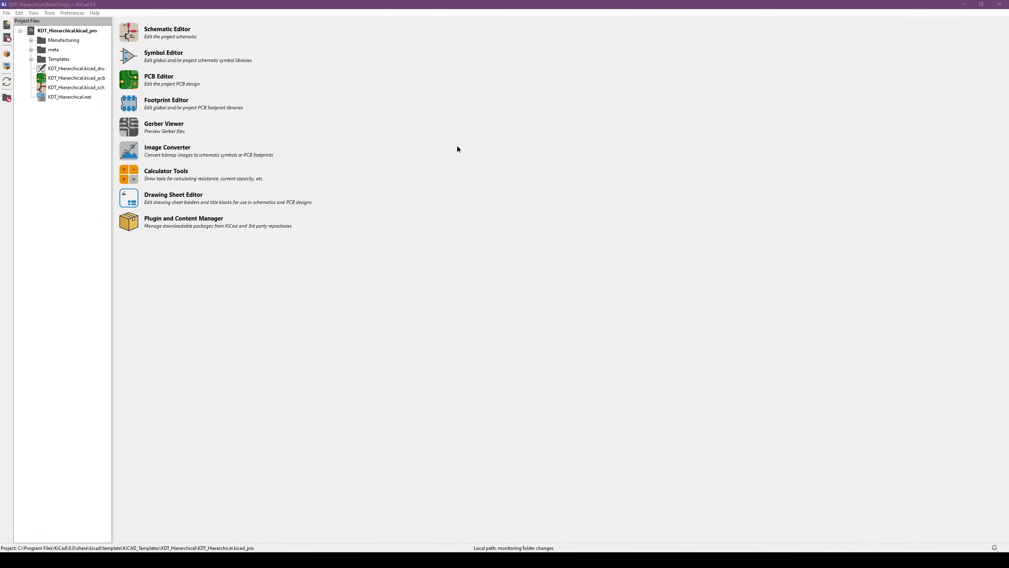
In KiCad, start a new project from a template and set the template folder to the cloned KiCAD_Templates directory
click(6, 13)
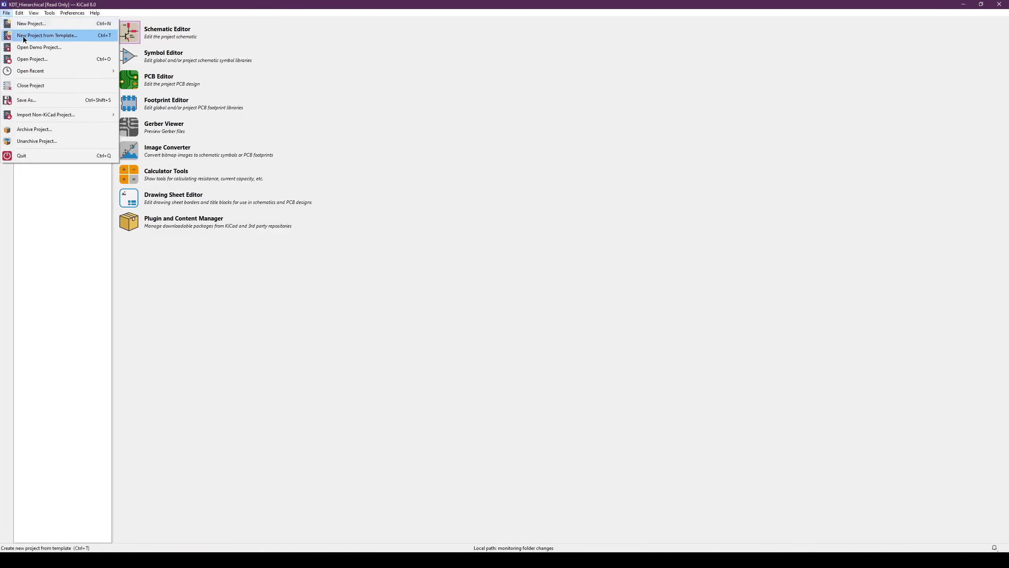
click(53, 35)
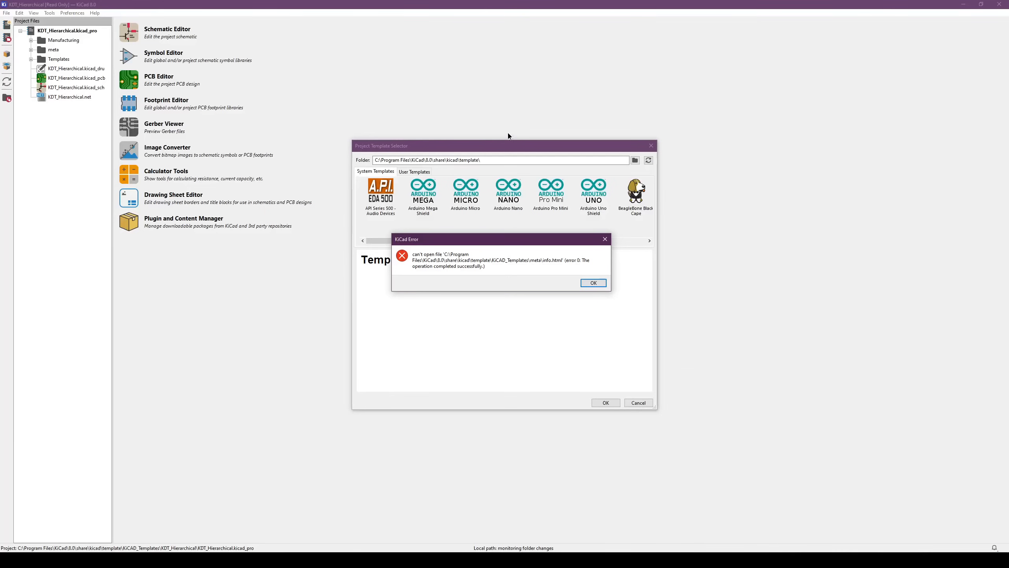
click(589, 284)
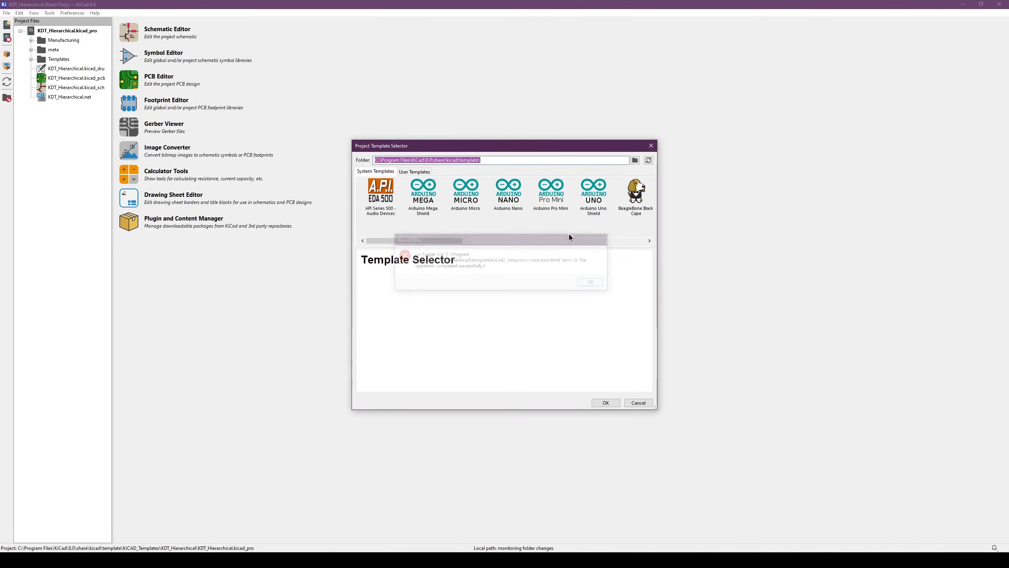
click(635, 159)
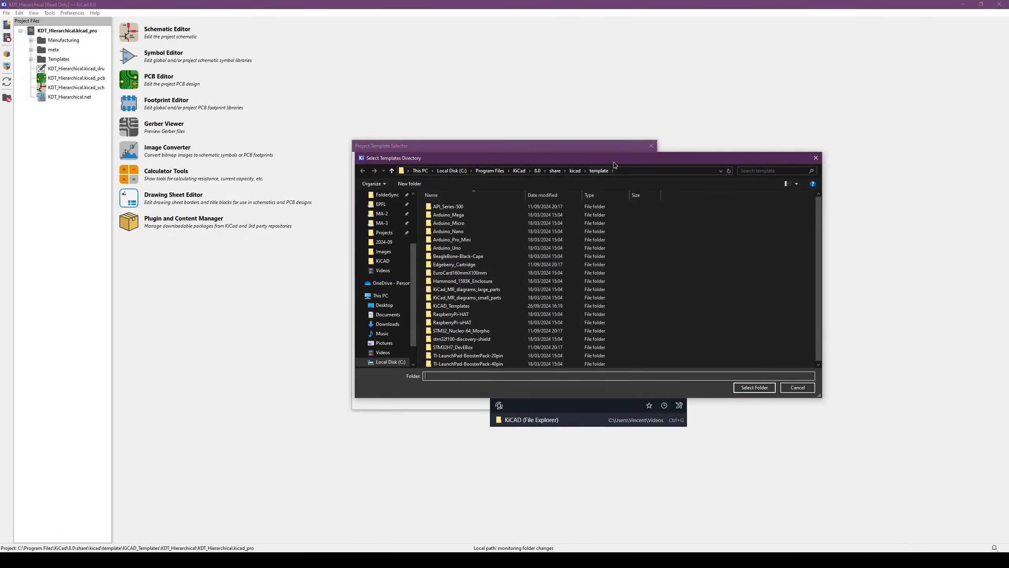
drag(614, 164, 592, 195)
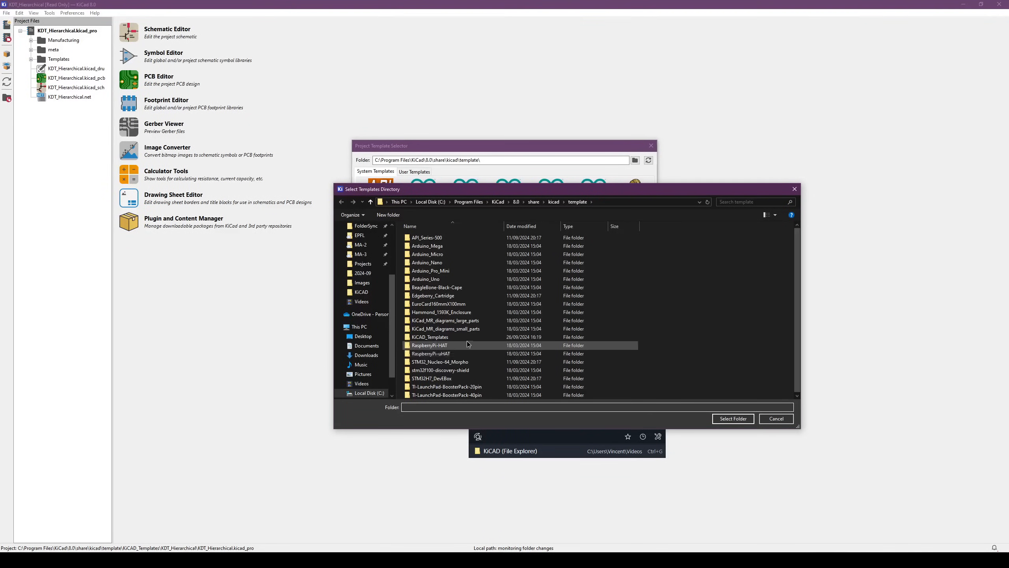
click(455, 353)
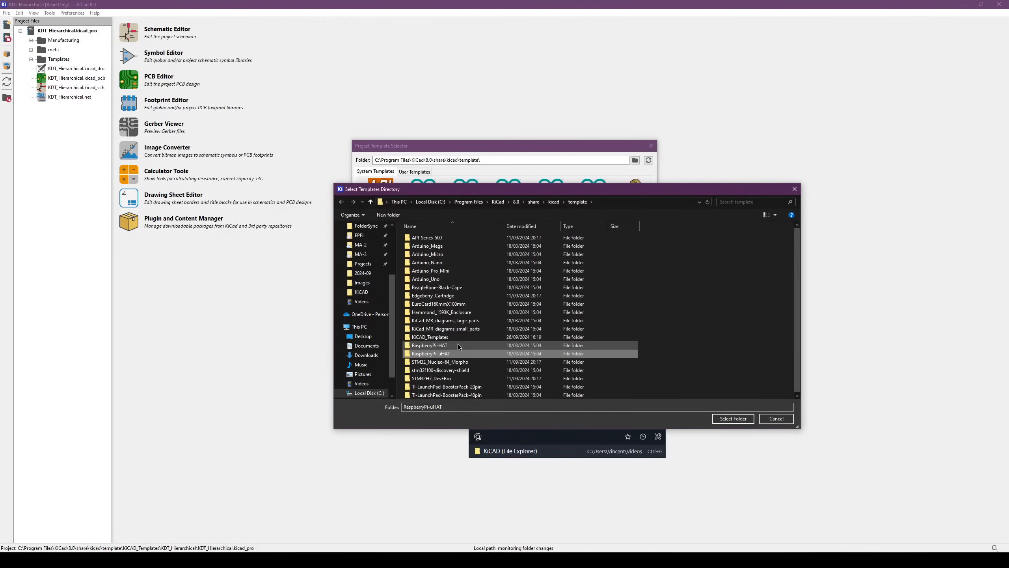
double_click(455, 336)
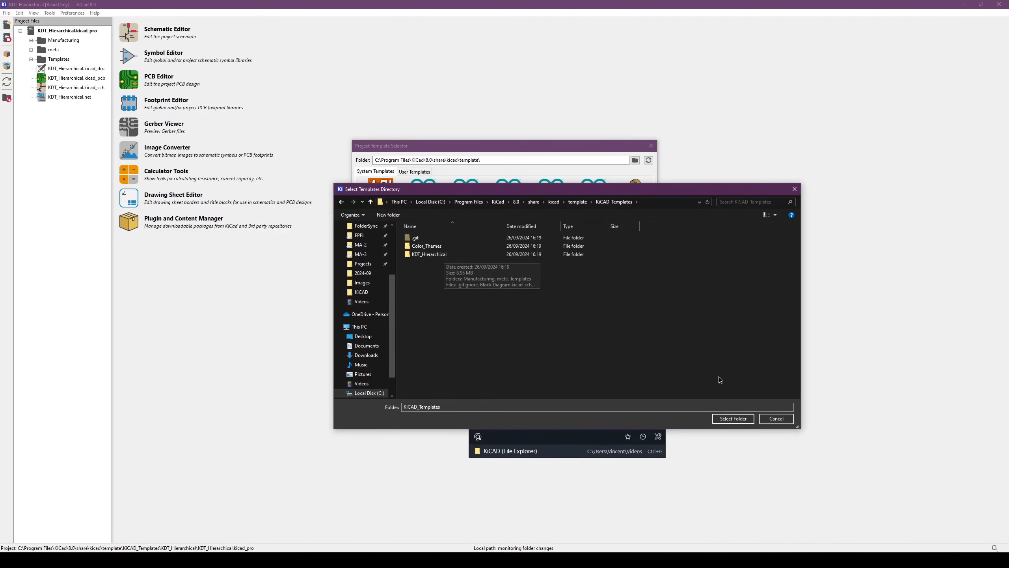
click(733, 418)
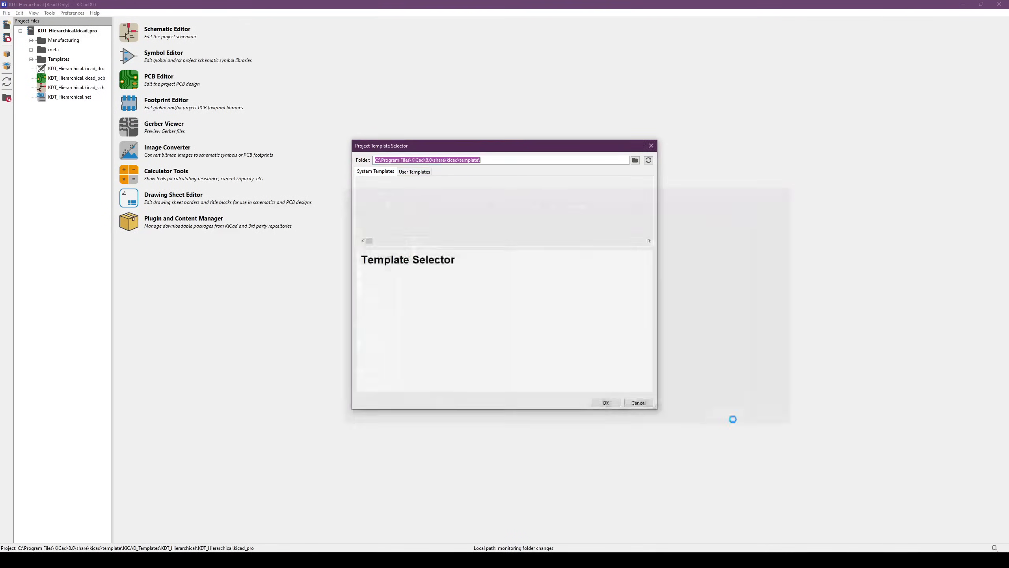
click(589, 284)
Choose the hierarchical KiCAD Design Template and save the new project on the Desktop as example
click(523, 191)
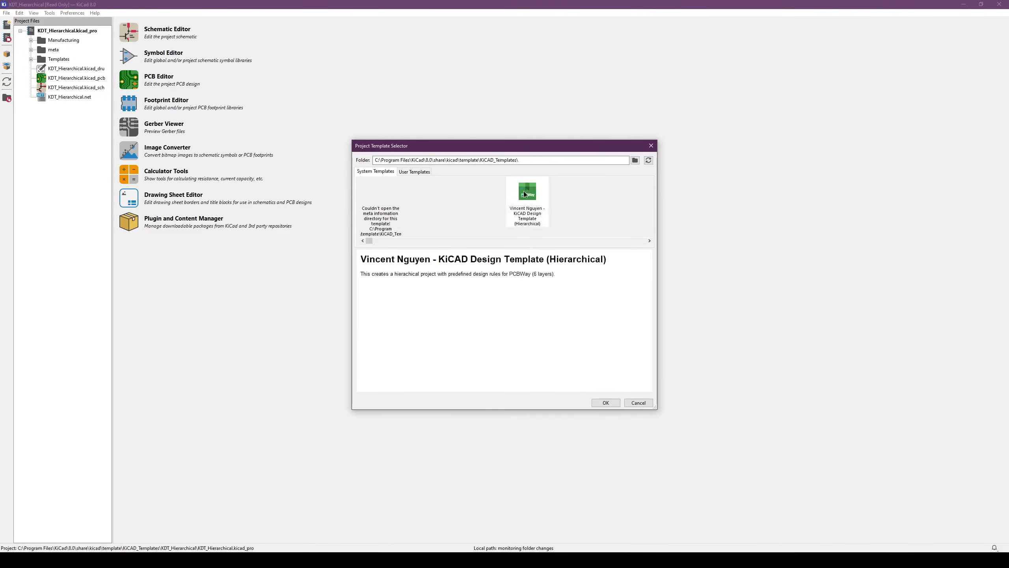
click(605, 401)
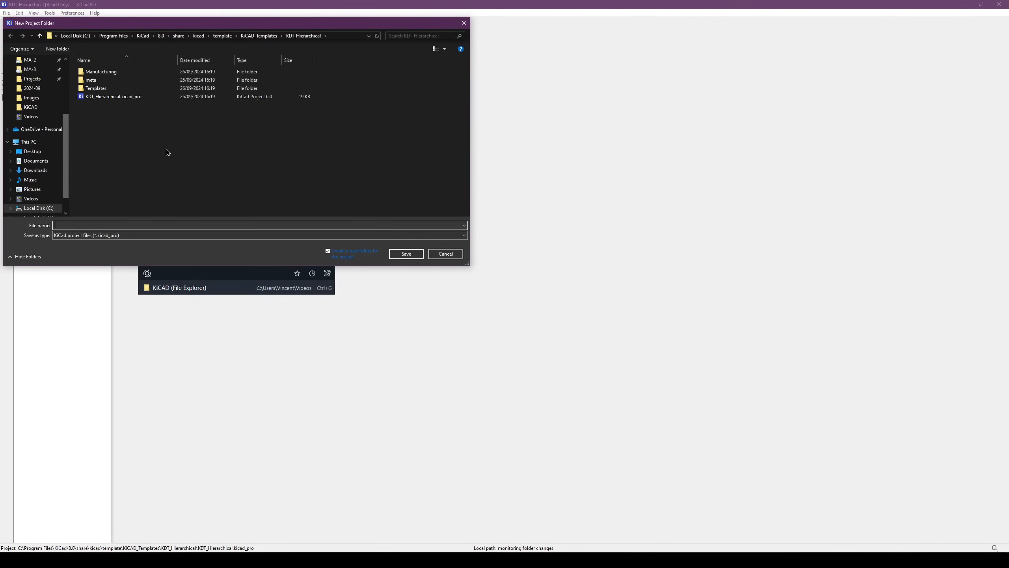
scroll(40, 82, up, 5)
click(33, 75)
click(130, 225)
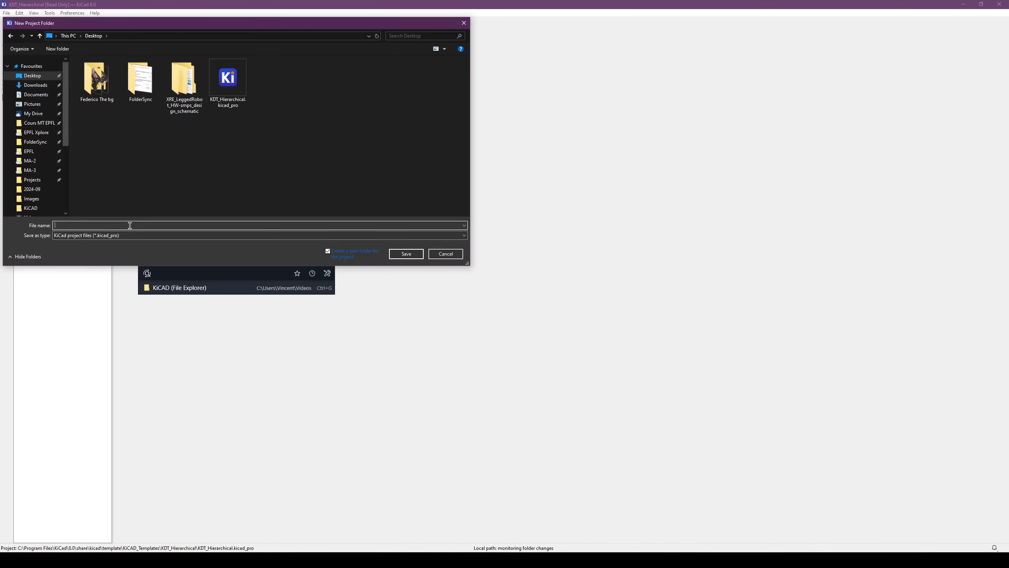
text(example)
key(Return)
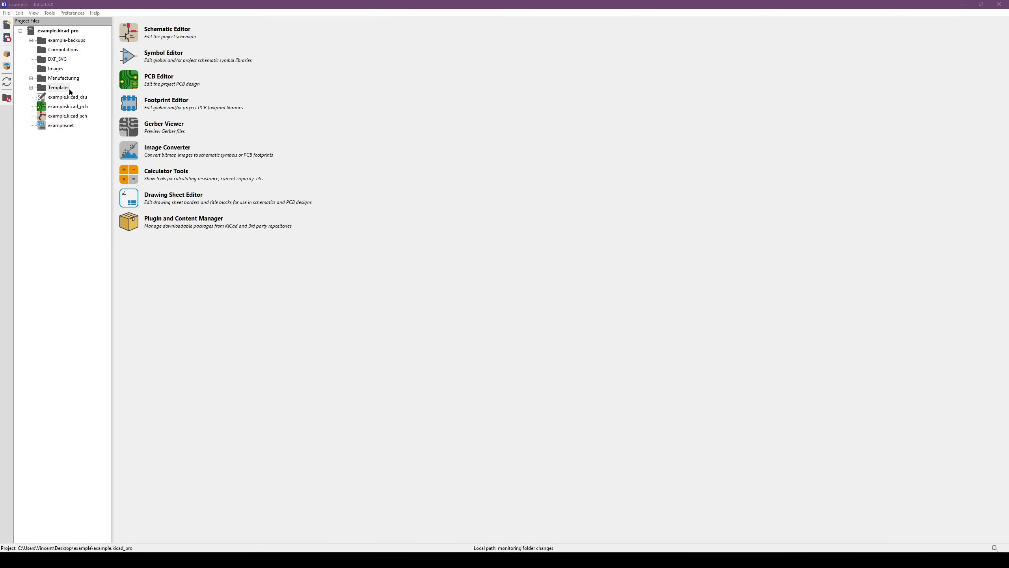
Switch to File Explorer and examine the Computations and DXF_SVG folders of the amulet_controller project
click(67, 79)
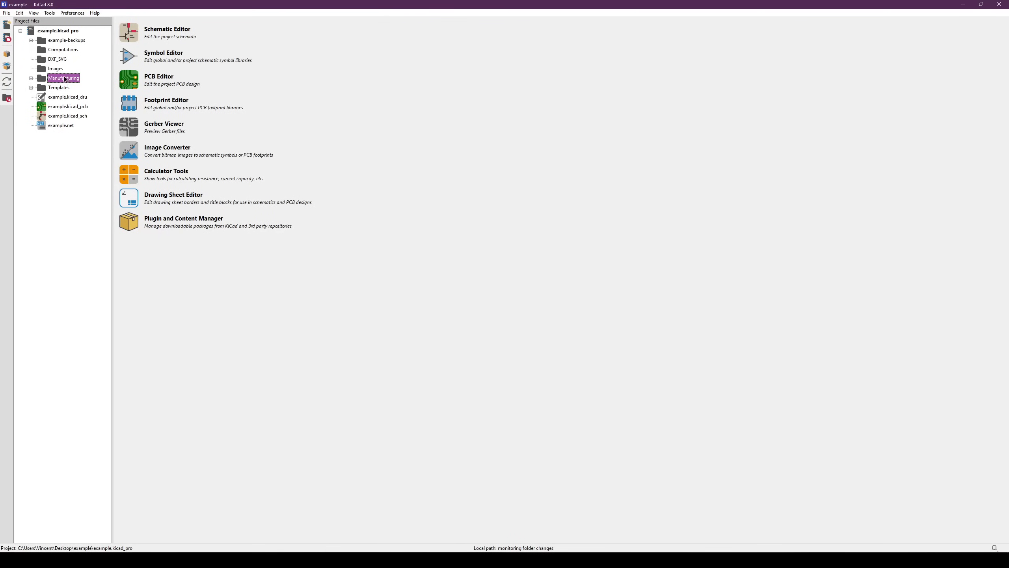
mouse_move(138, 525)
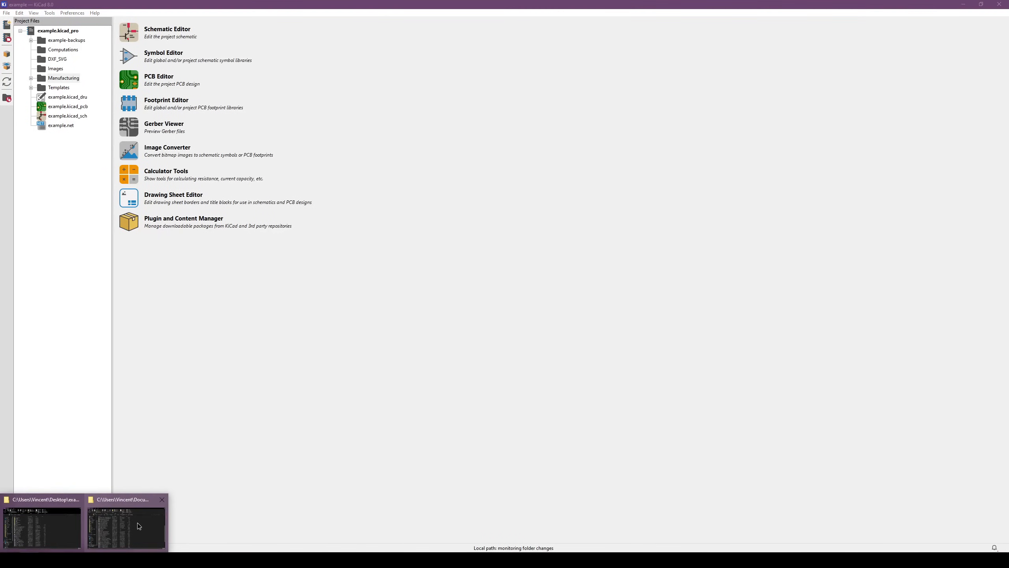
click(137, 523)
scroll(337, 342, up, 5)
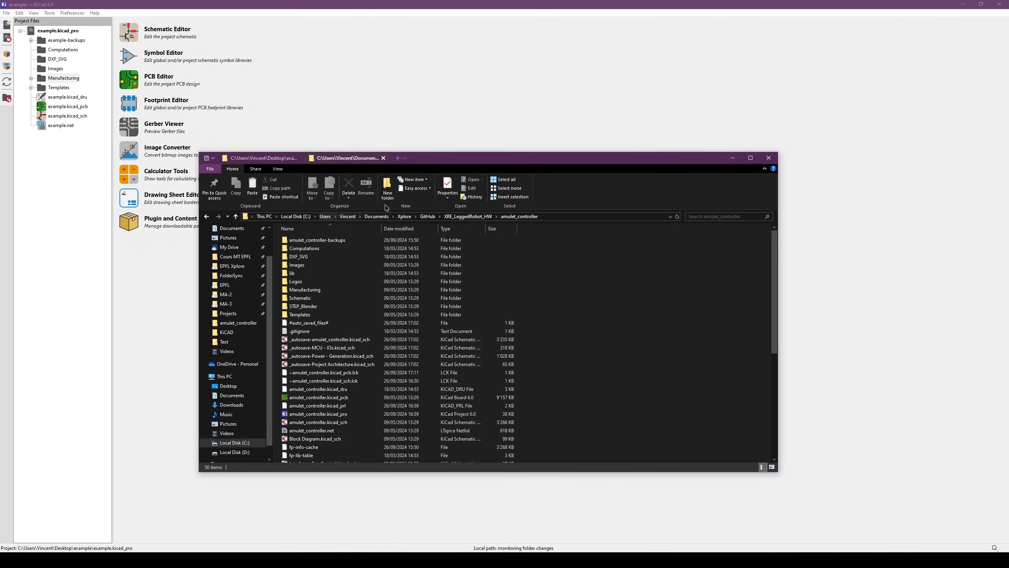
drag(444, 163, 509, 22)
click(402, 108)
double_click(406, 108)
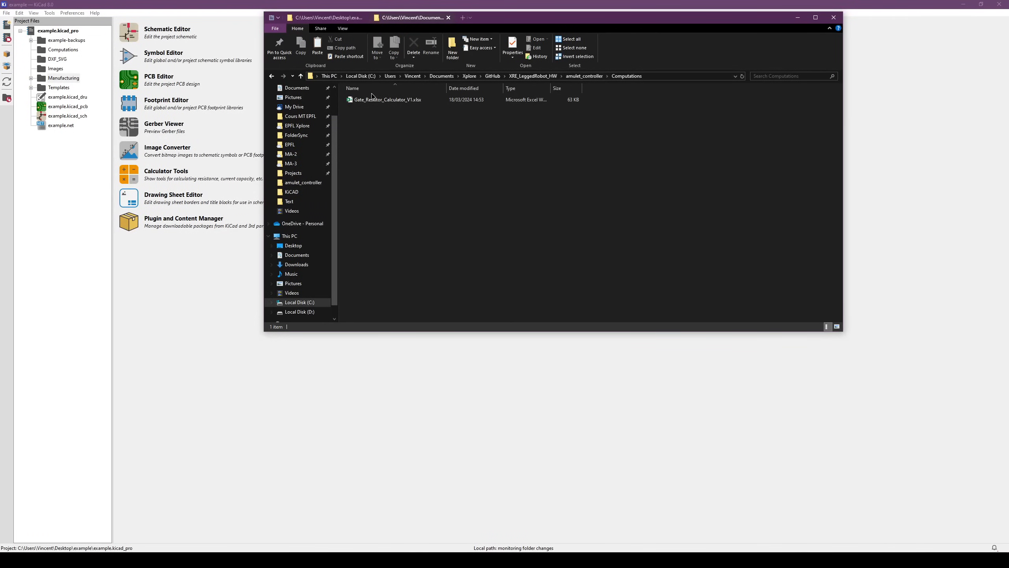
click(578, 76)
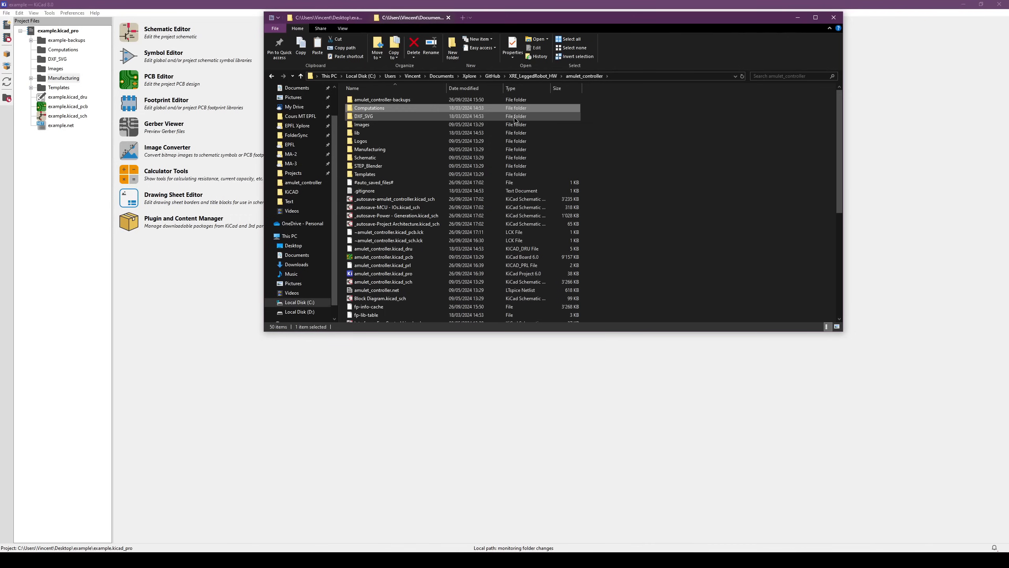
double_click(515, 118)
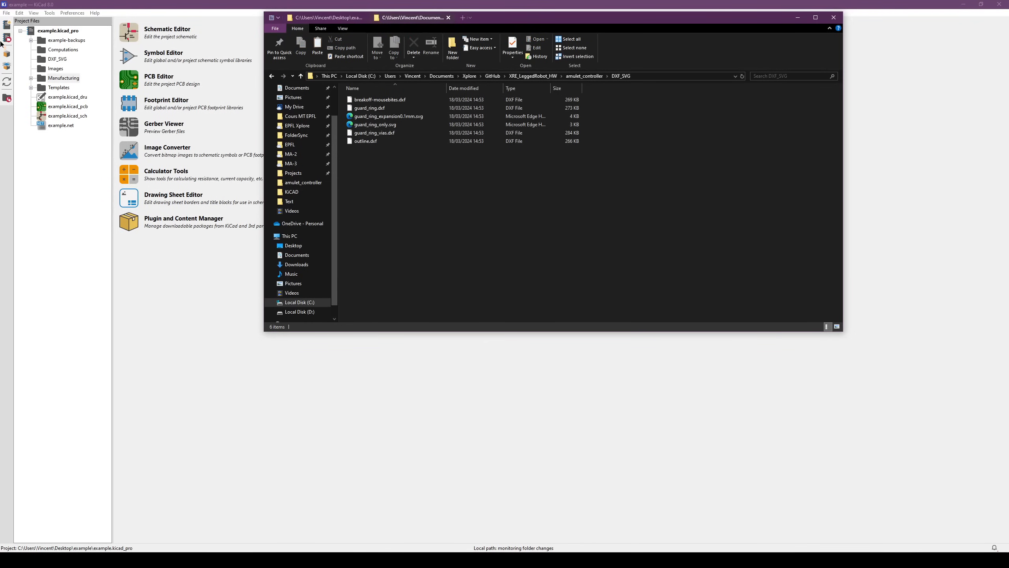
click(592, 76)
Examine the board pictures in the Images folder and return to the amulet_controller folder
double_click(376, 125)
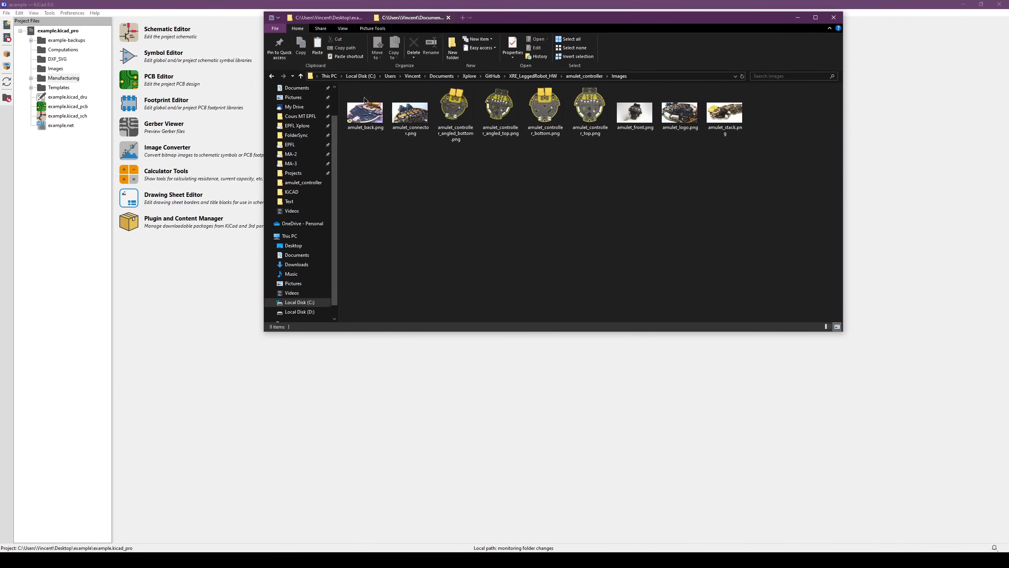
click(367, 122)
click(412, 124)
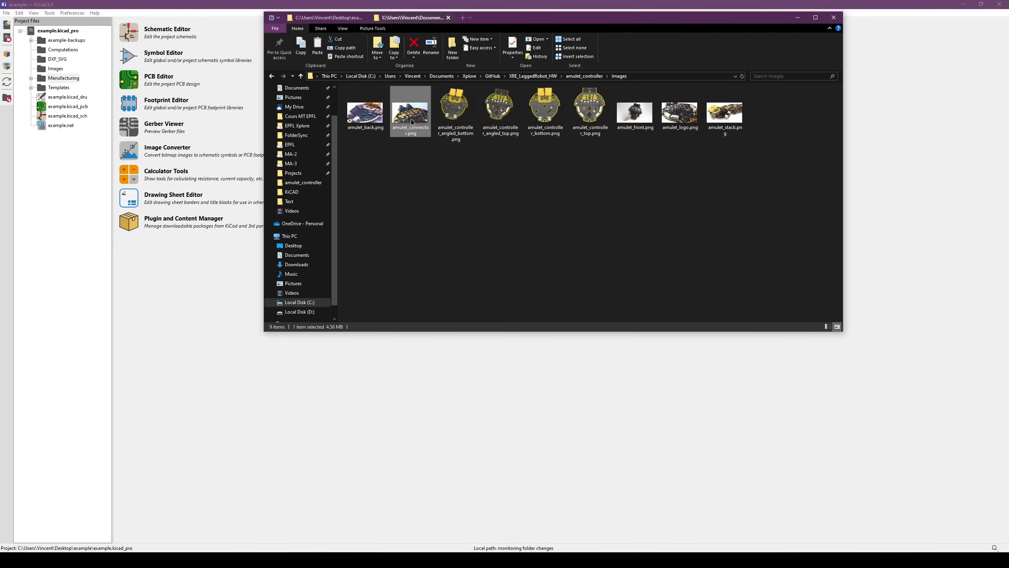
click(462, 124)
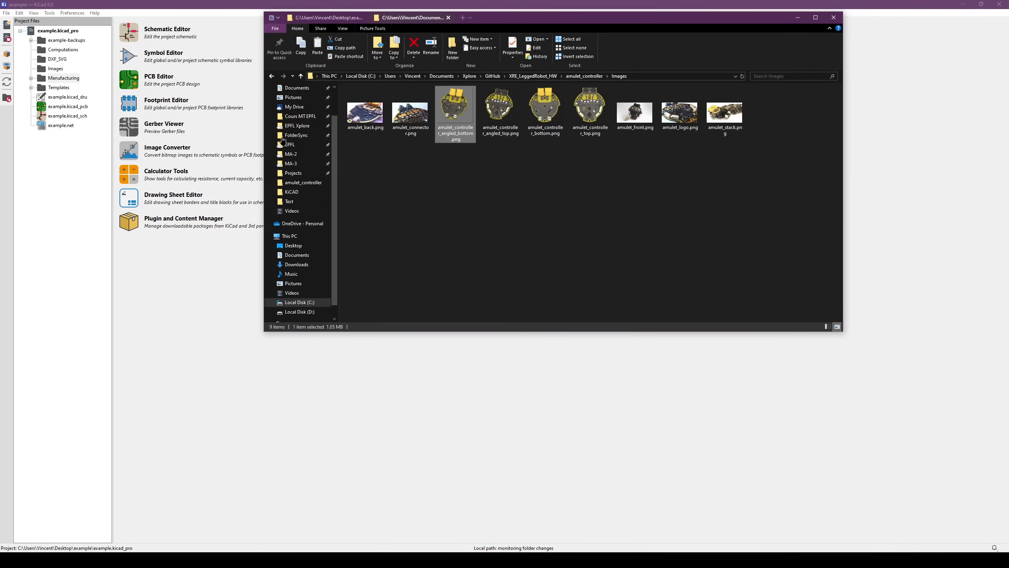
drag(384, 149, 424, 112)
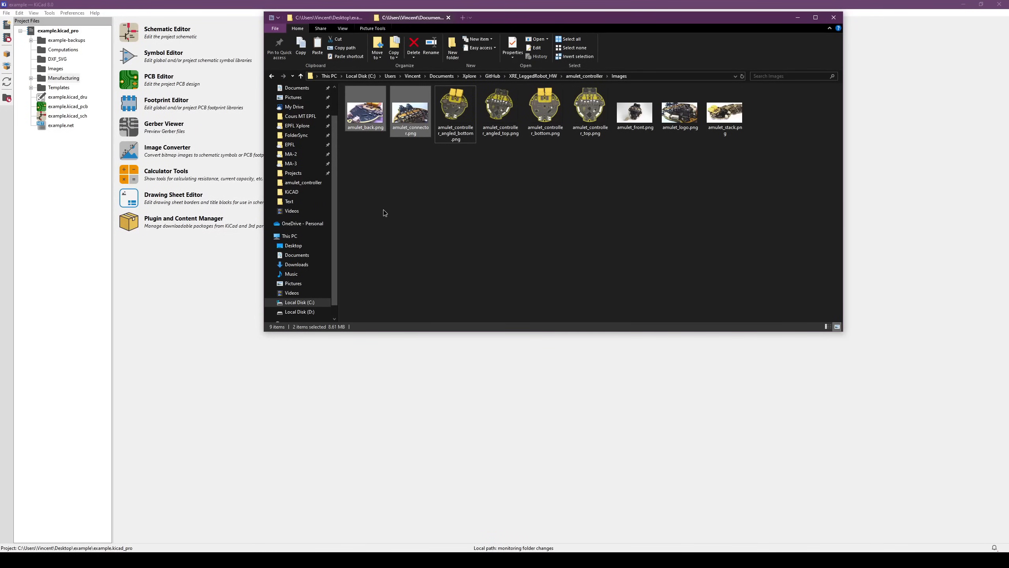
click(385, 212)
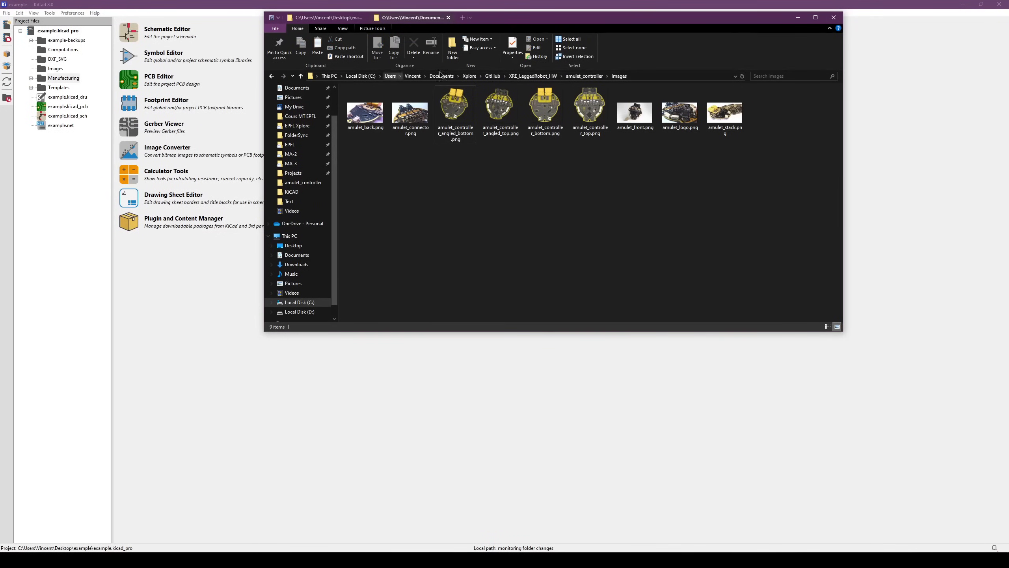
click(579, 77)
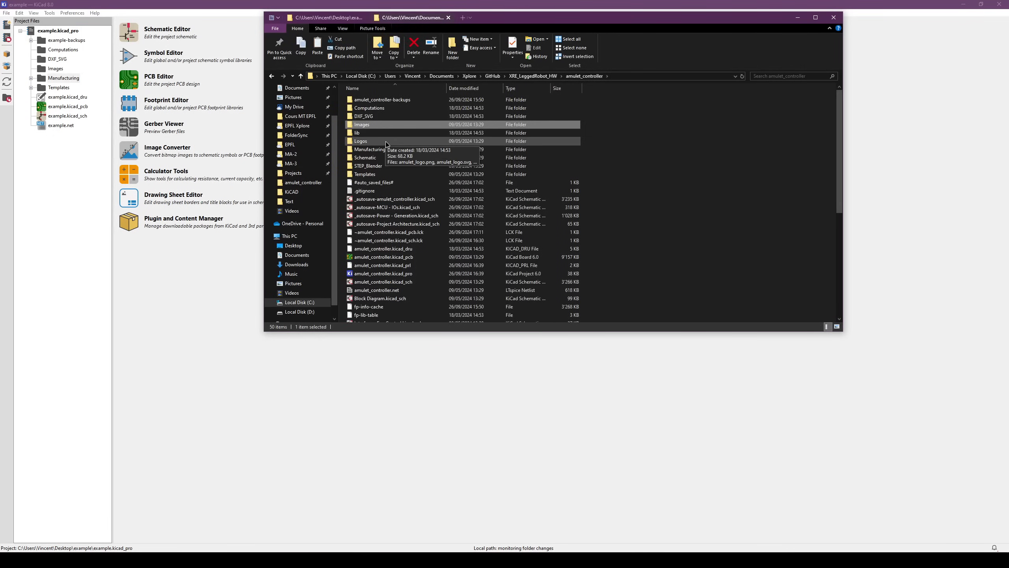
Examine the Logos folder and the Assembly files in the Manufacturing folder of the amulet_controller project
double_click(360, 141)
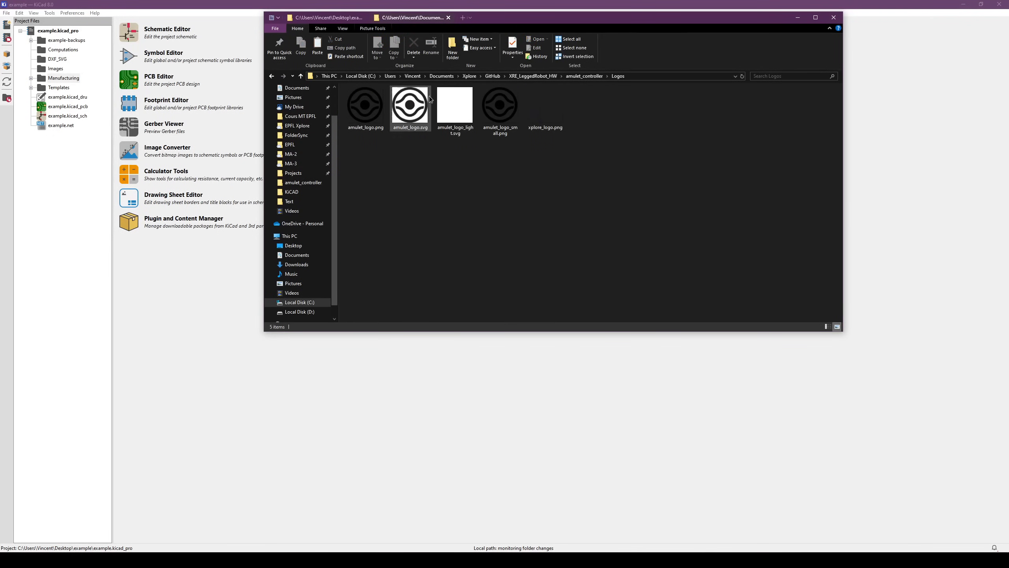
click(584, 76)
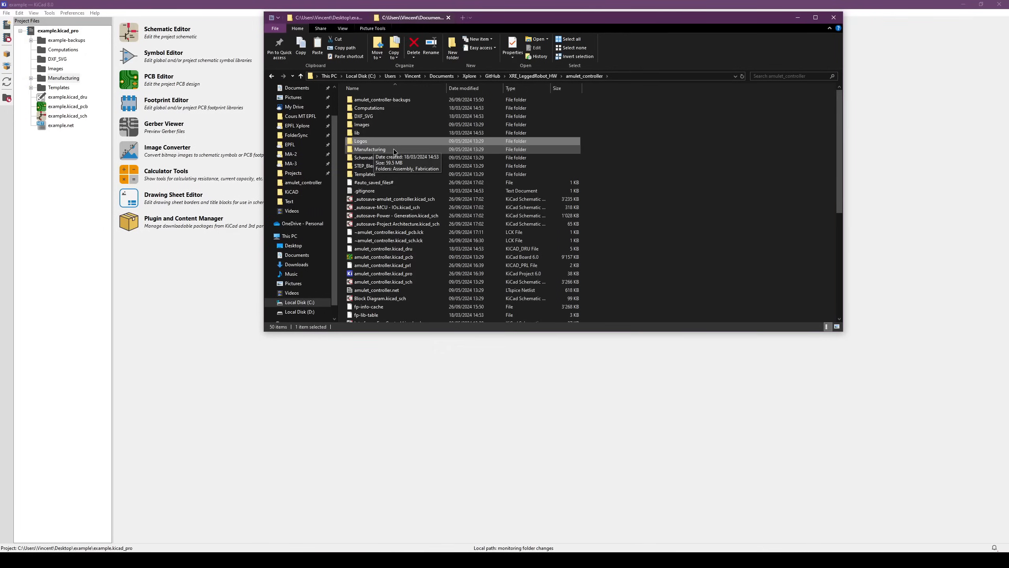
double_click(393, 148)
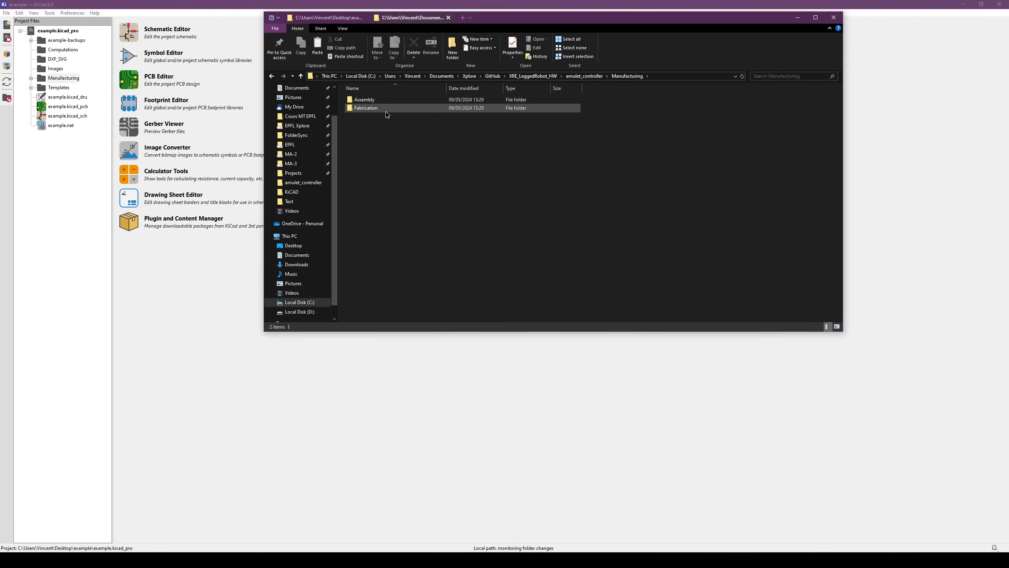
double_click(381, 99)
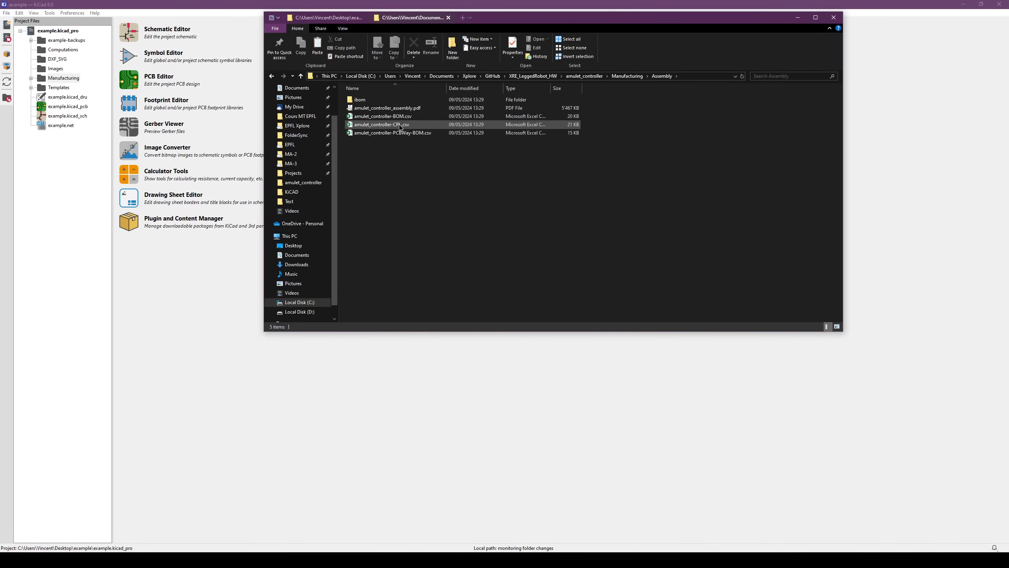
click(402, 108)
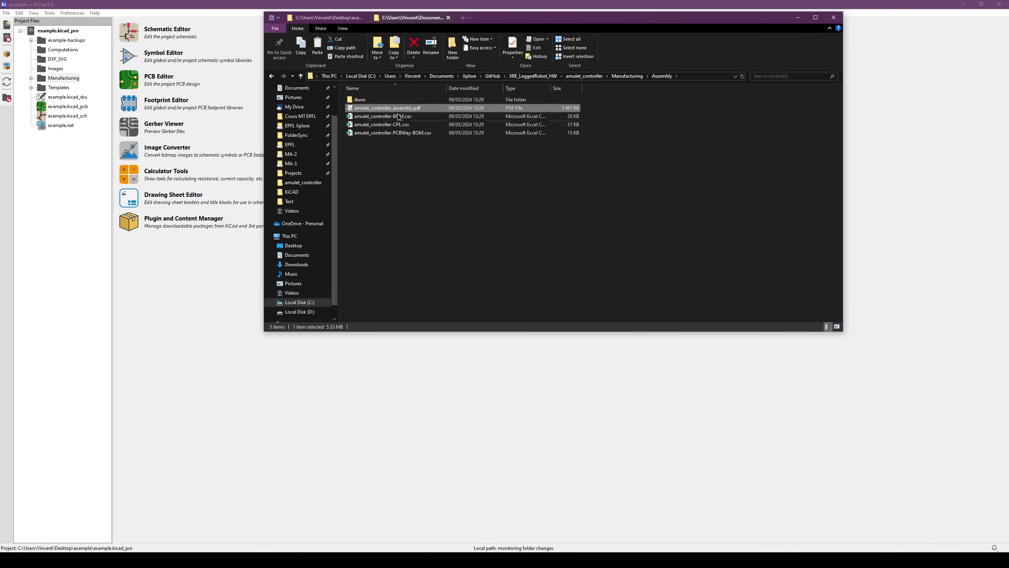
click(627, 76)
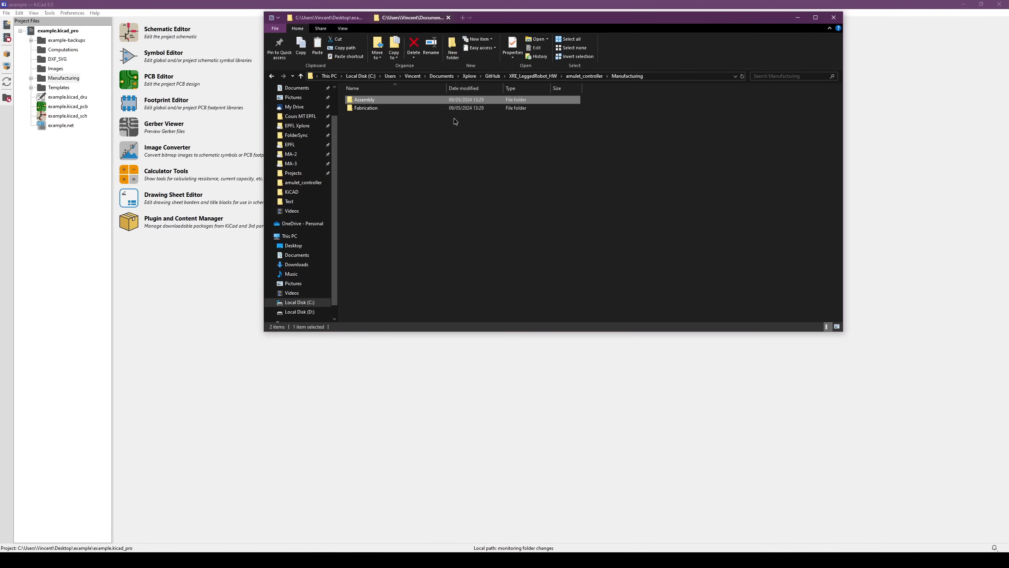
Open the Fabrication folder under Manufacturing, look into its Gerbers subfolder and return to Fabrication
double_click(402, 107)
double_click(406, 101)
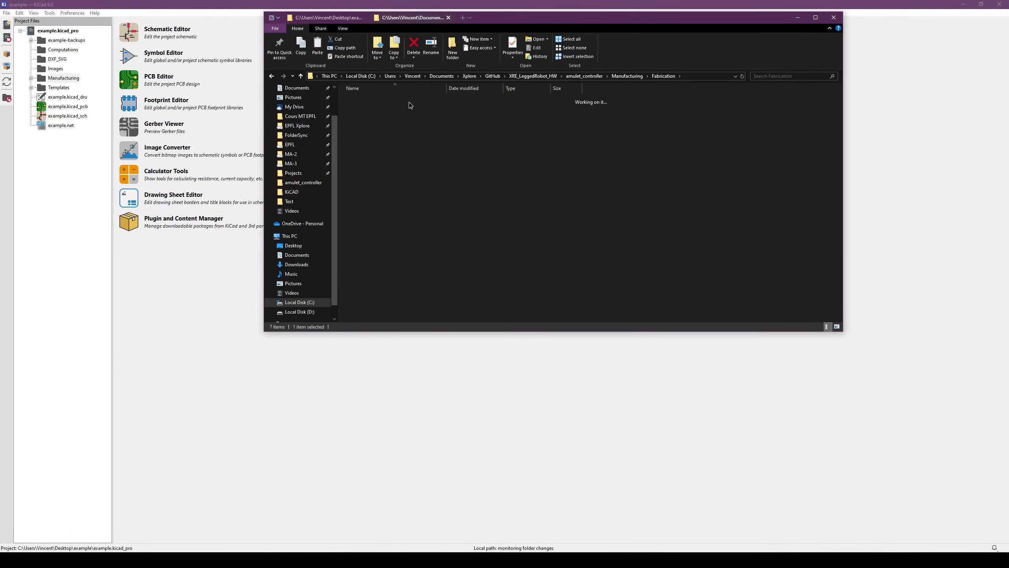
click(671, 77)
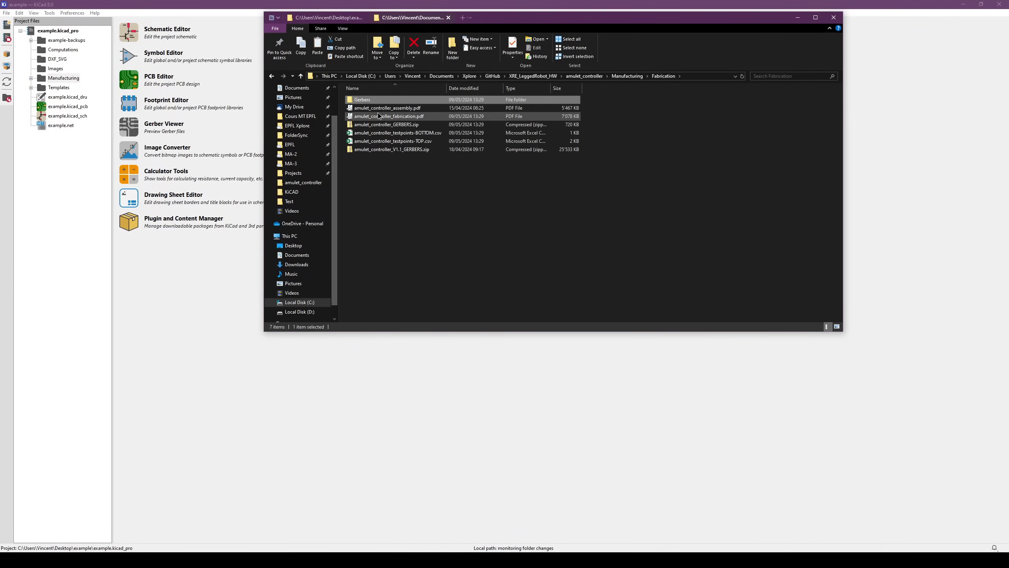
Examine the assembly and fabrication PDFs, the GERBERS zip and the testpoint CSV files, and return to the amulet_controller folder
click(385, 116)
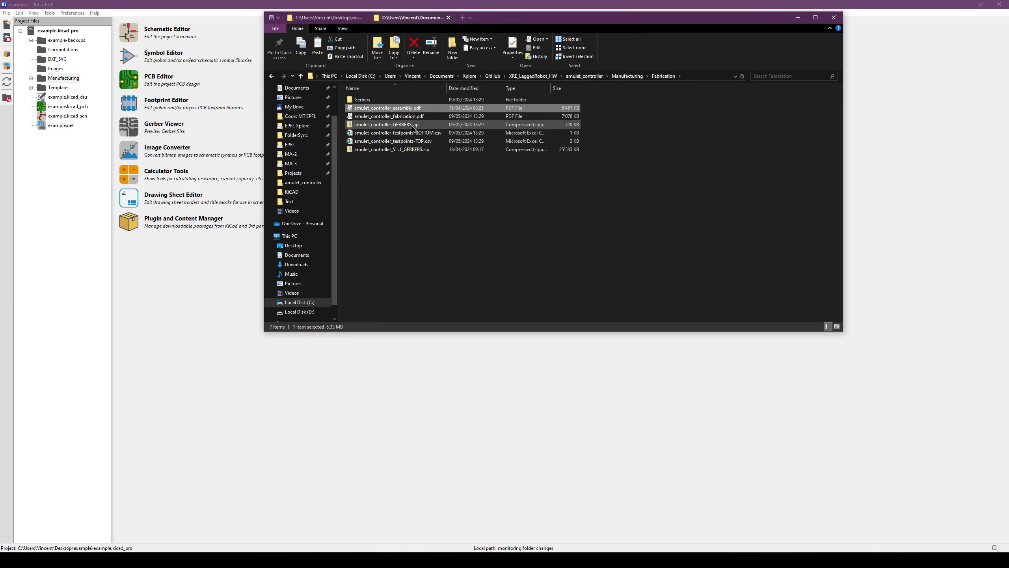
click(387, 107)
click(388, 214)
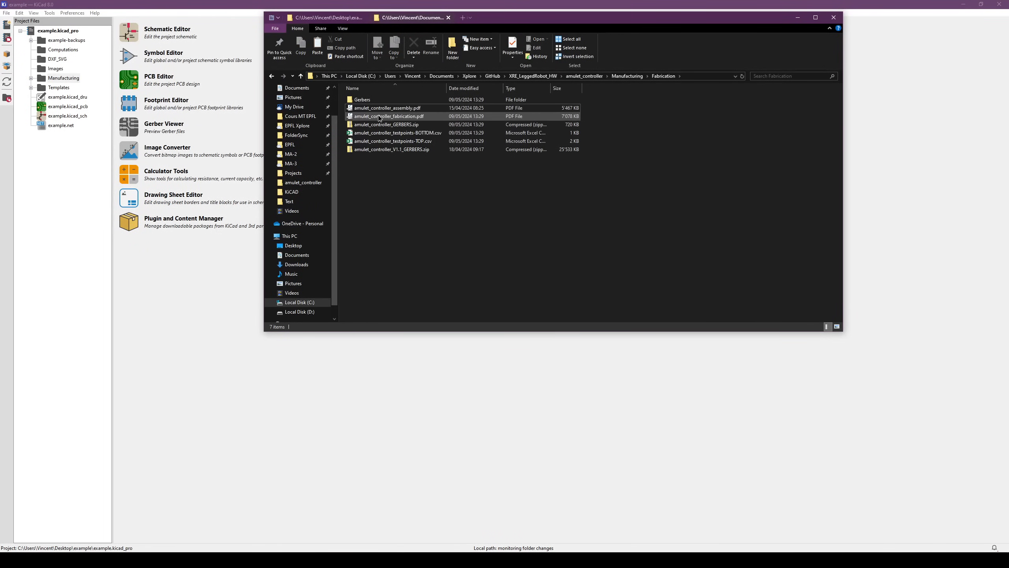
click(381, 117)
click(392, 108)
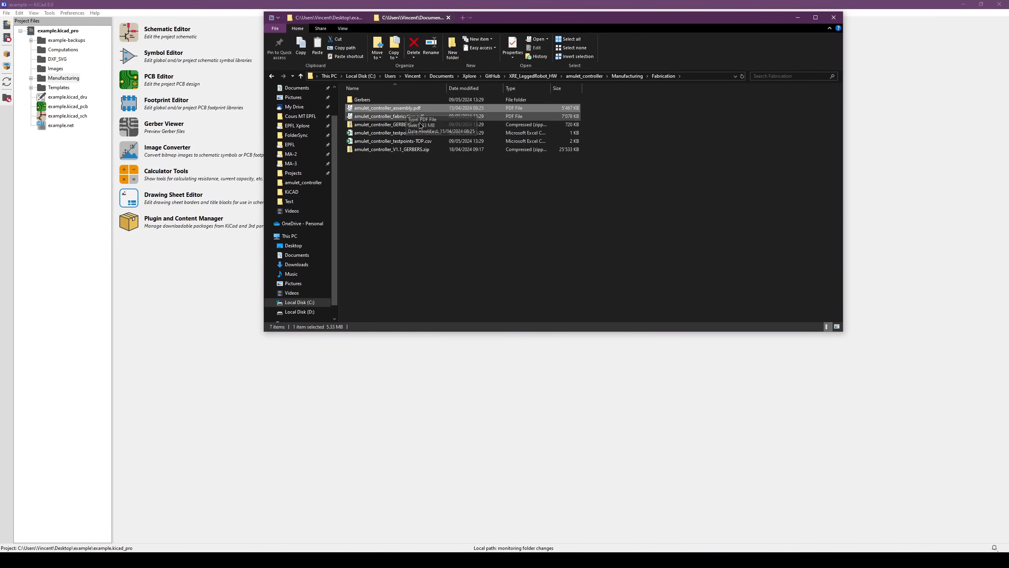
click(423, 125)
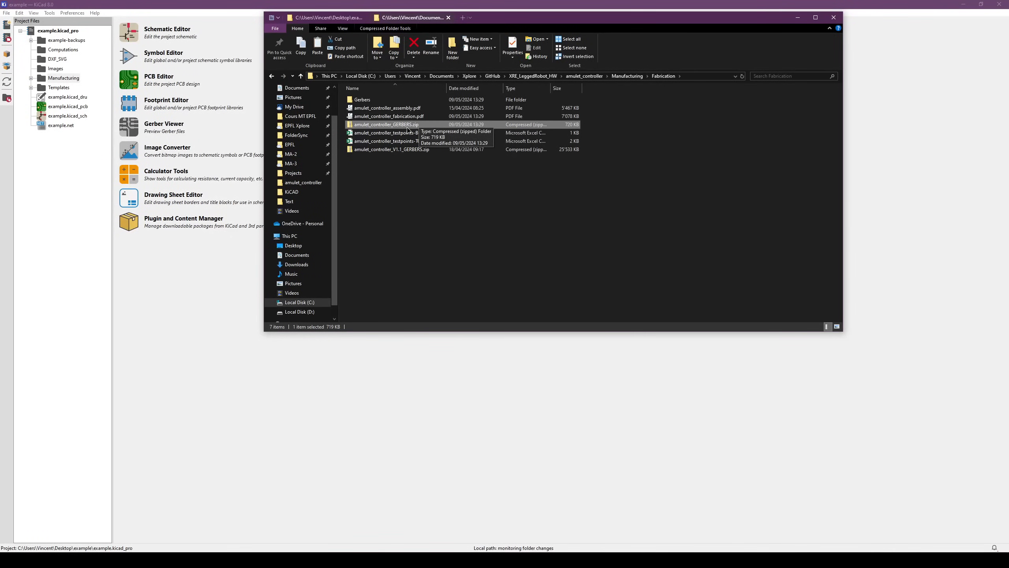
click(392, 135)
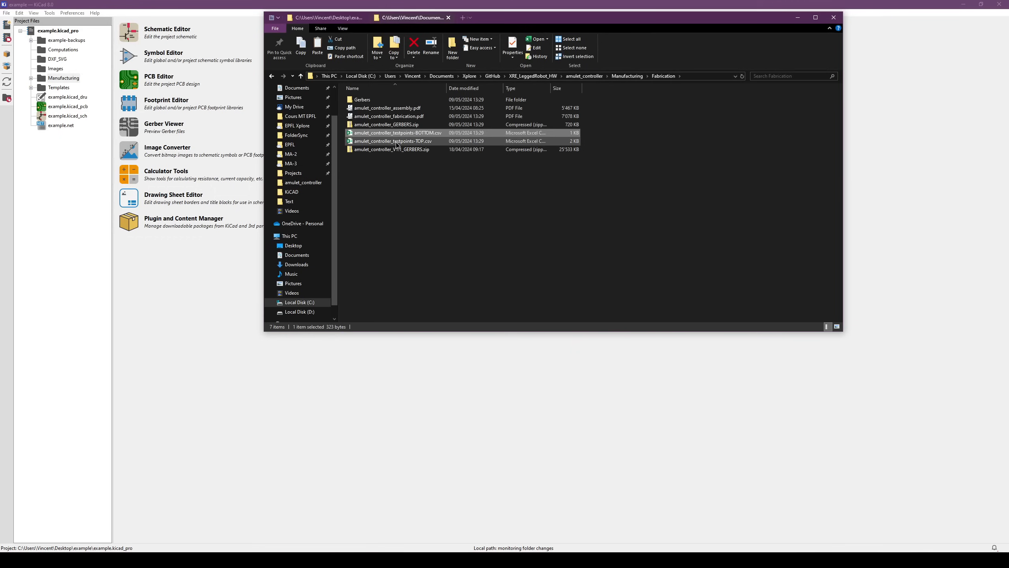
click(407, 141)
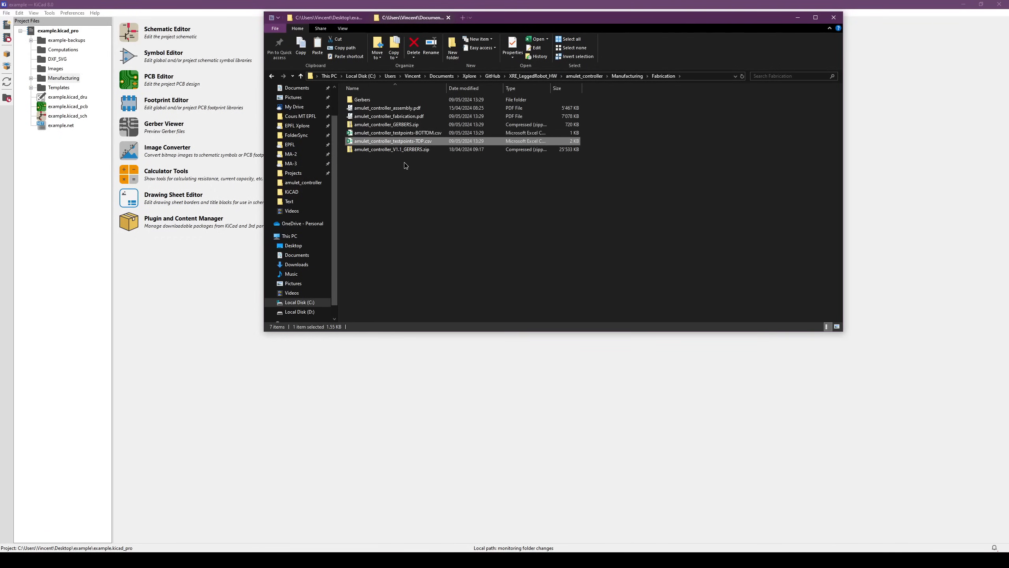
click(404, 163)
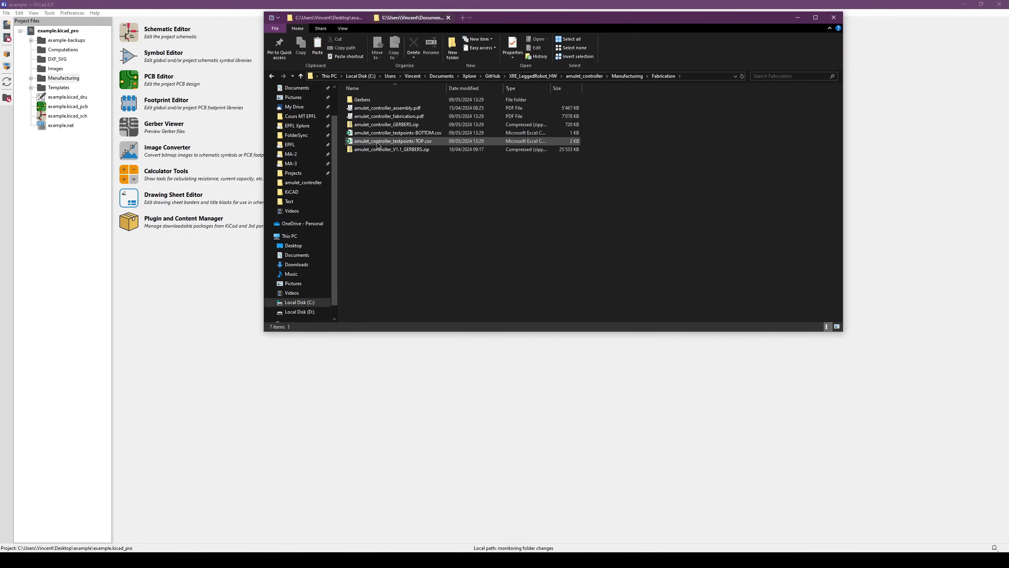
click(616, 77)
click(584, 76)
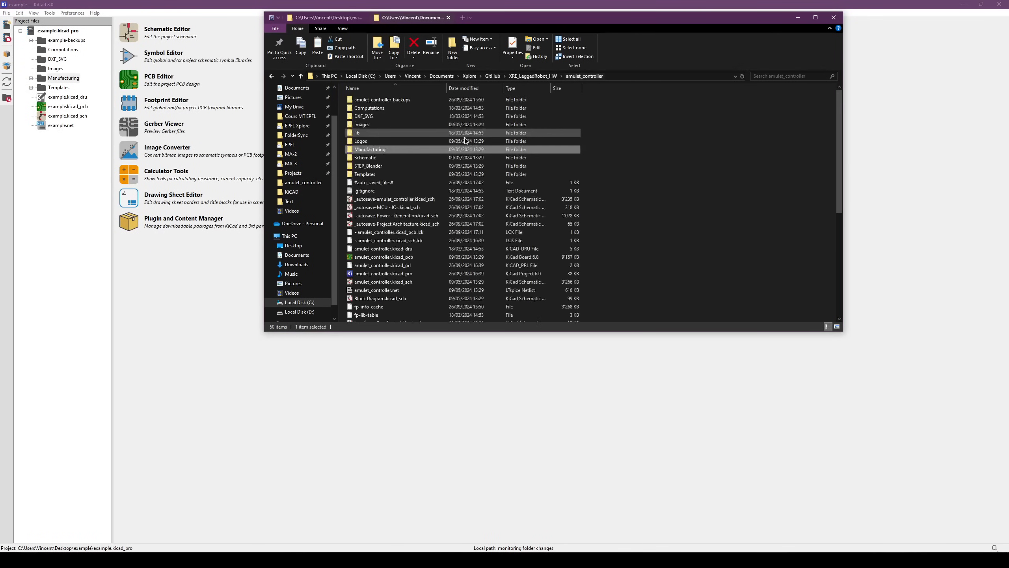
Examine the contents of the Schematic and STEP_Blender folders and return to the amulet_controller folder
double_click(381, 158)
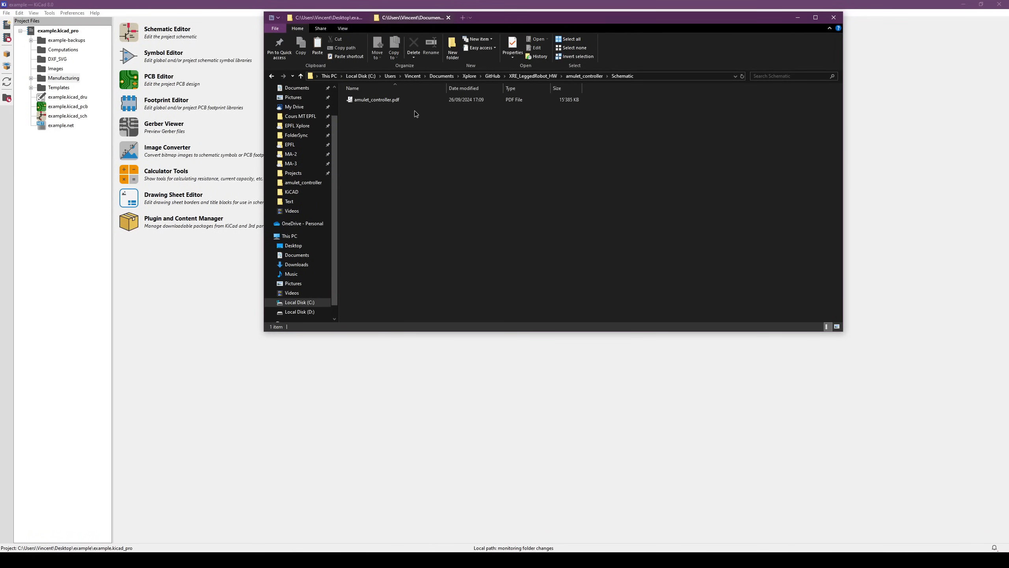
click(584, 77)
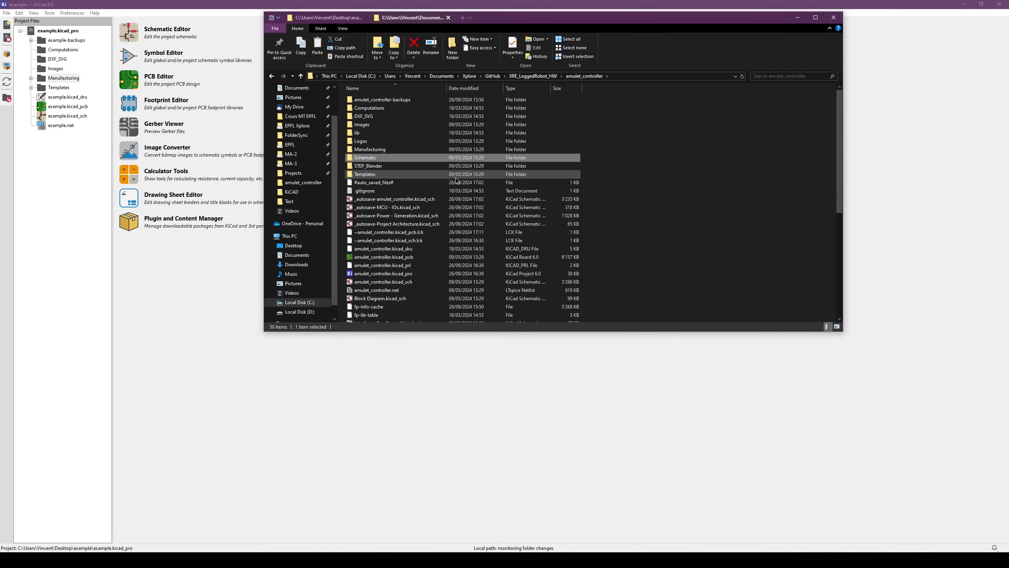
double_click(453, 167)
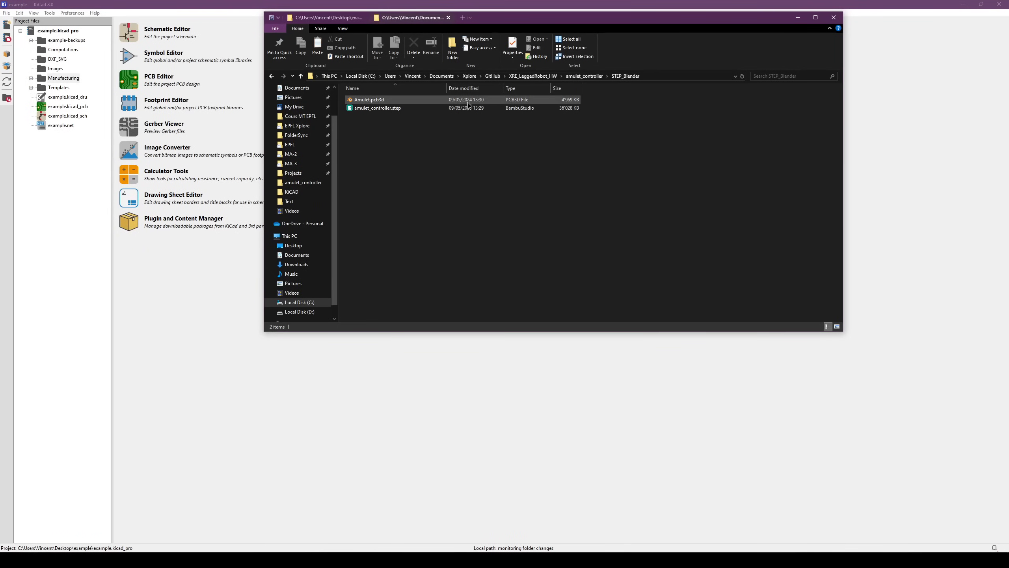
click(579, 78)
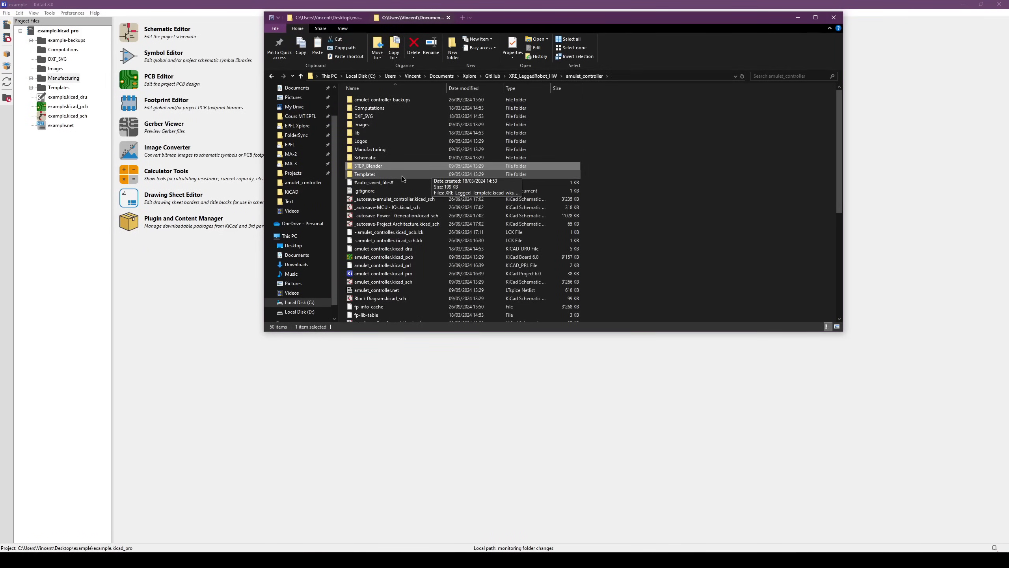
Examine the drawing sheet files in the Templates folder and the KiCad files in the amulet_controller root folder
scroll(403, 175, down, 1)
double_click(372, 153)
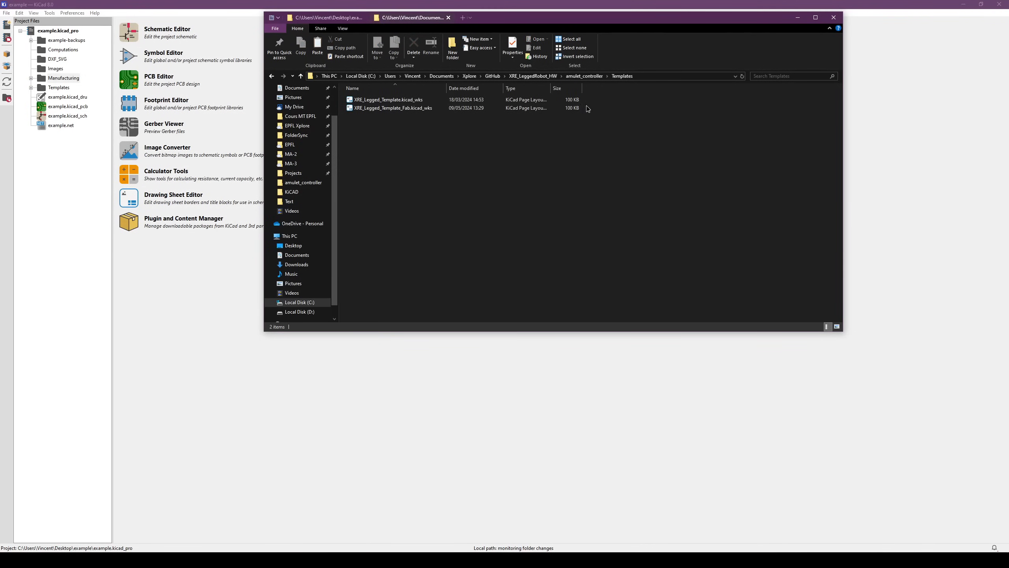
drag(577, 26, 557, 69)
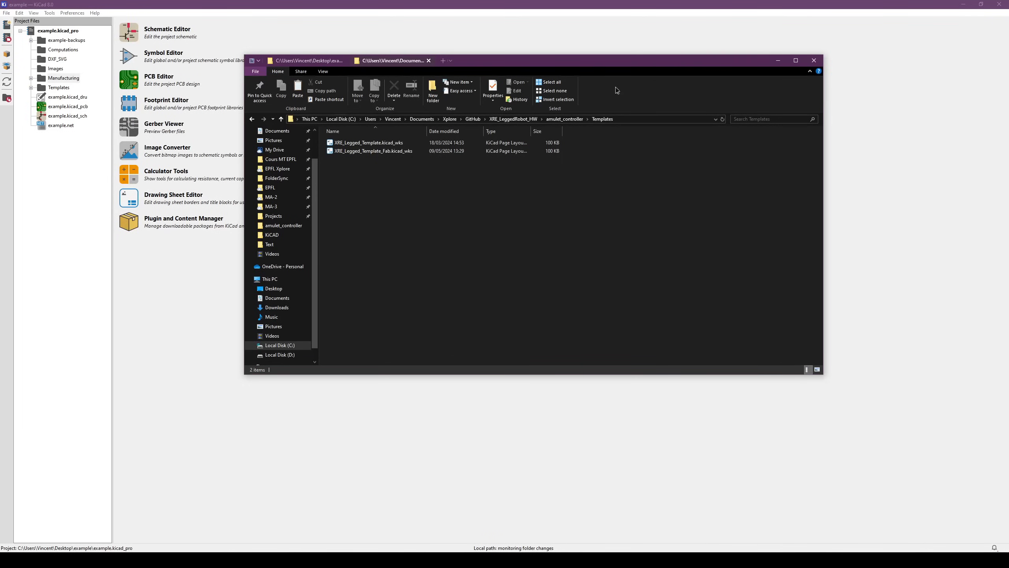
click(556, 123)
scroll(385, 226, down, 3)
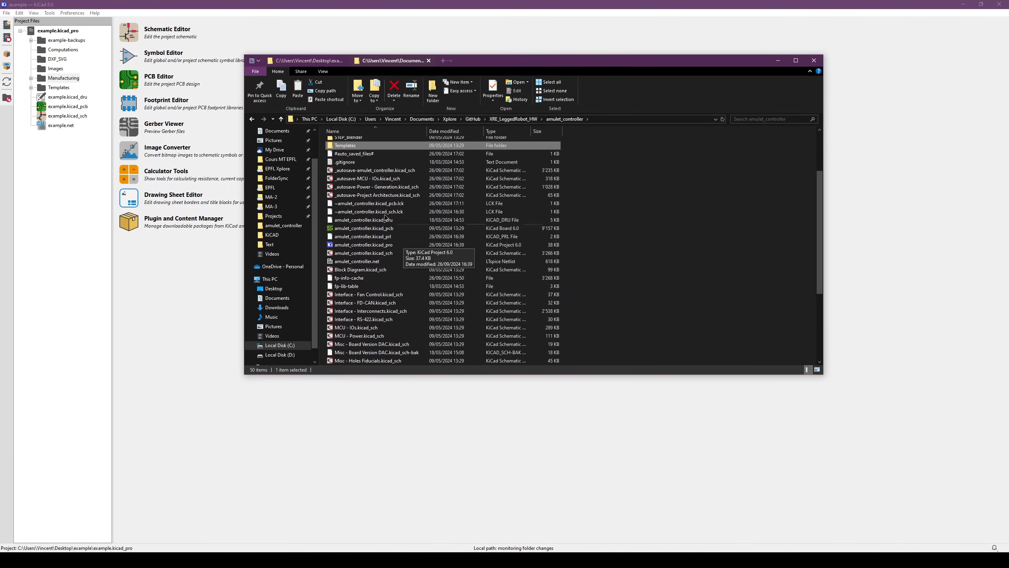
Switch to the example project folder and view the contents of its .gitignore file
click(332, 60)
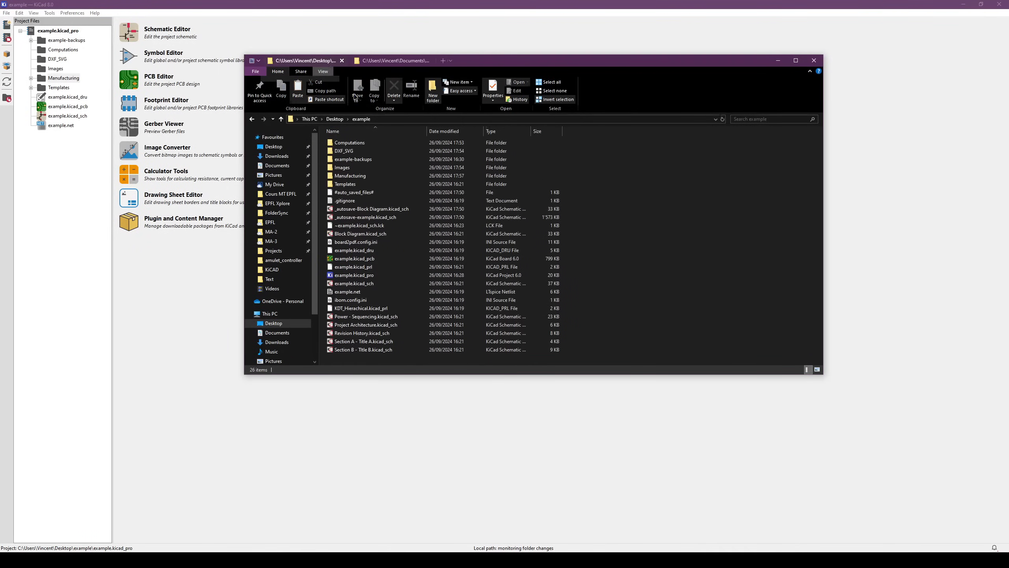
double_click(345, 200)
drag(230, 144, 188, 92)
click(561, 76)
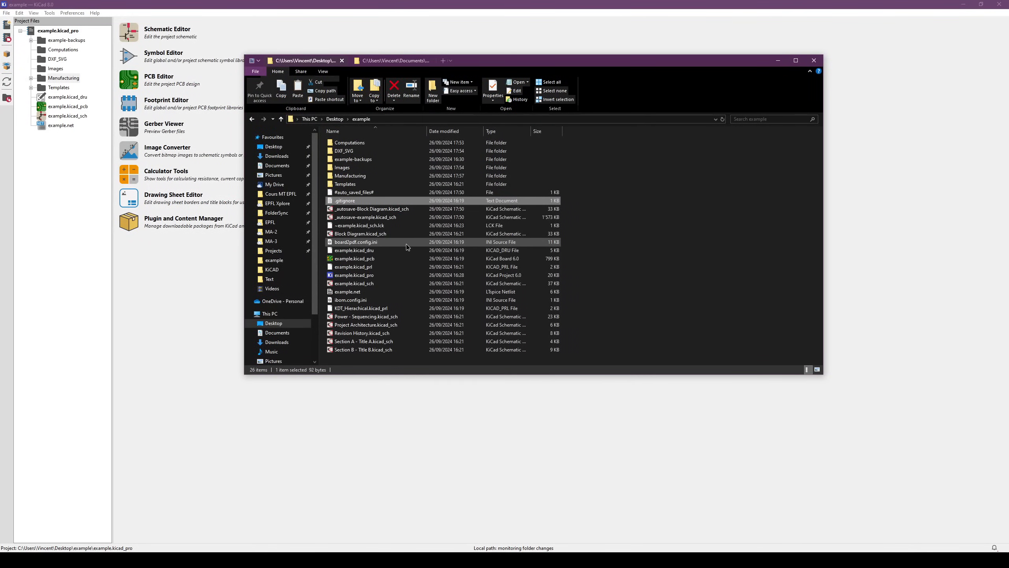
Point out the board2pdf.config.ini and ibom.config.ini files in the example project folder
click(406, 242)
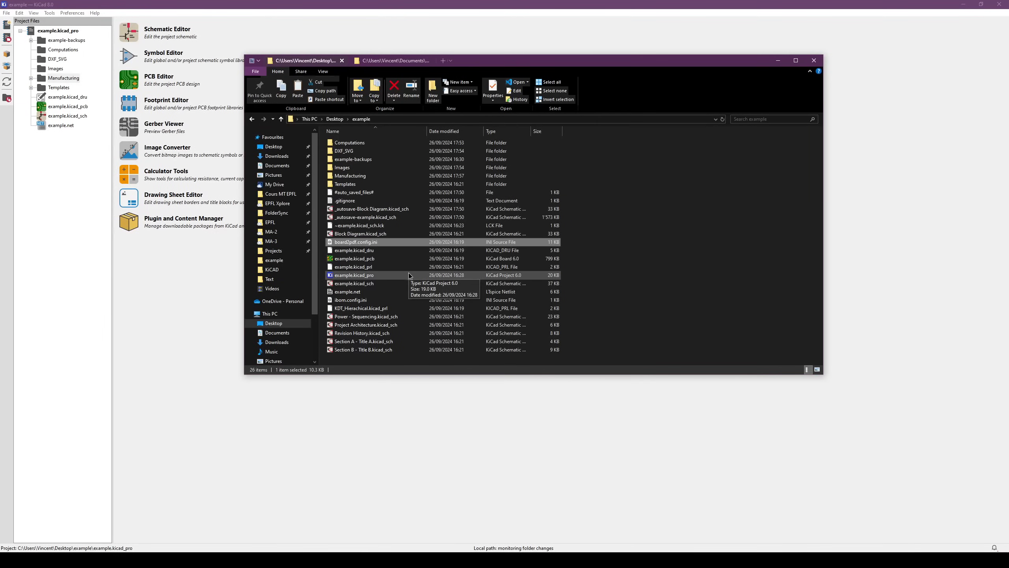
click(360, 242)
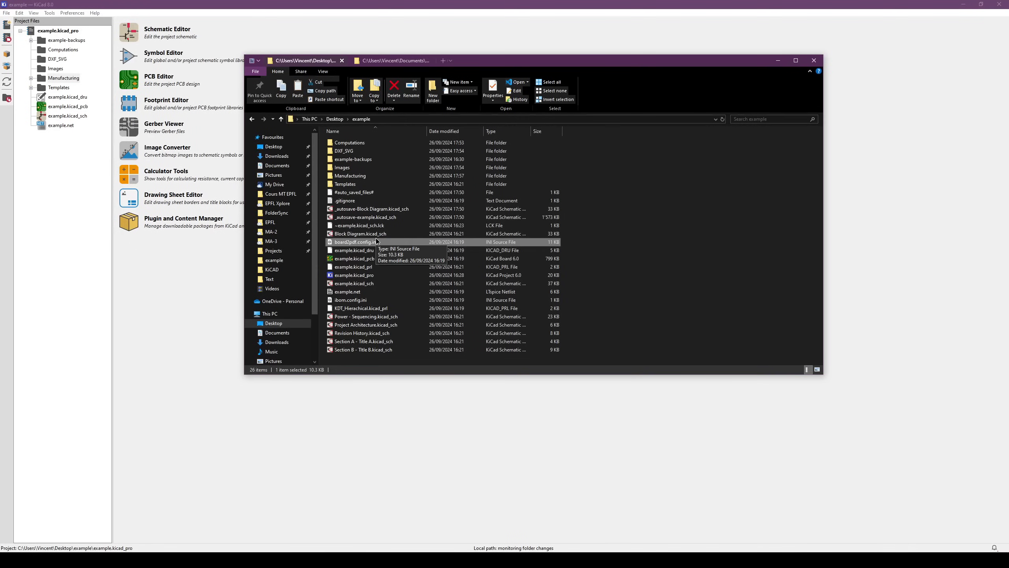
click(348, 300)
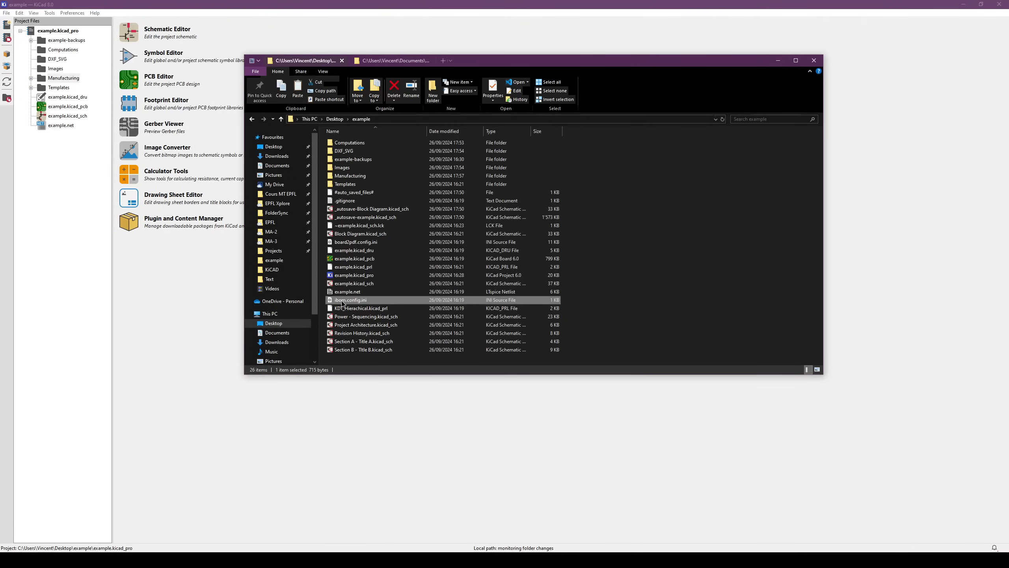
click(610, 291)
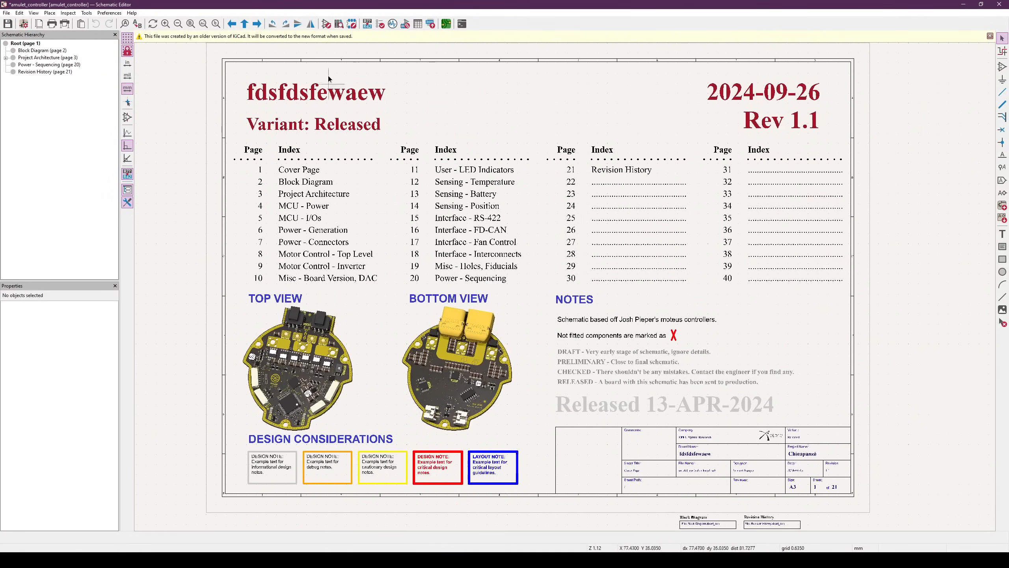
From the amulet_controller schematic, open the Symbol Editor and examine the symbols in the 0_connectors library
middle_drag(412, 127, 447, 182)
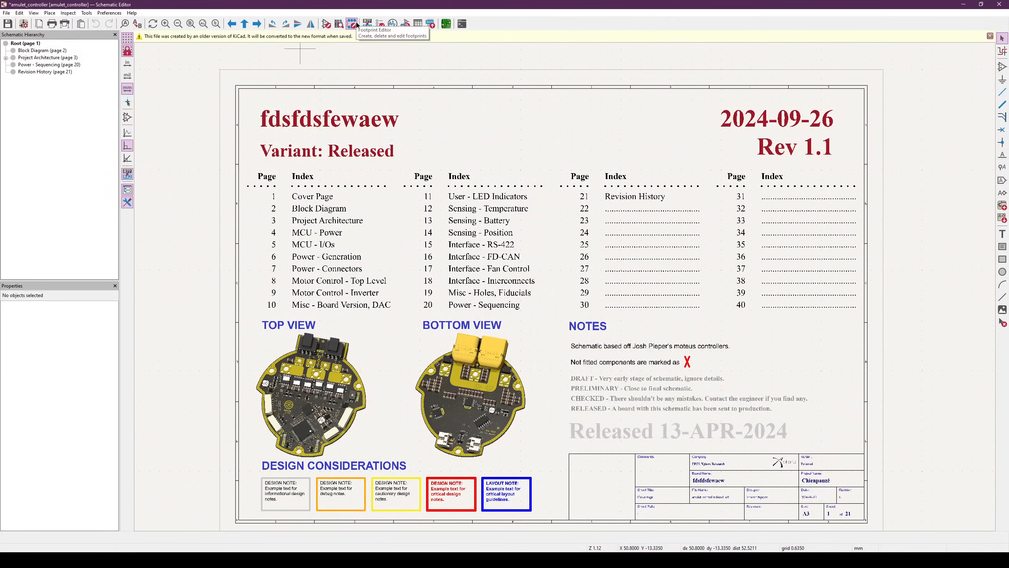
click(327, 24)
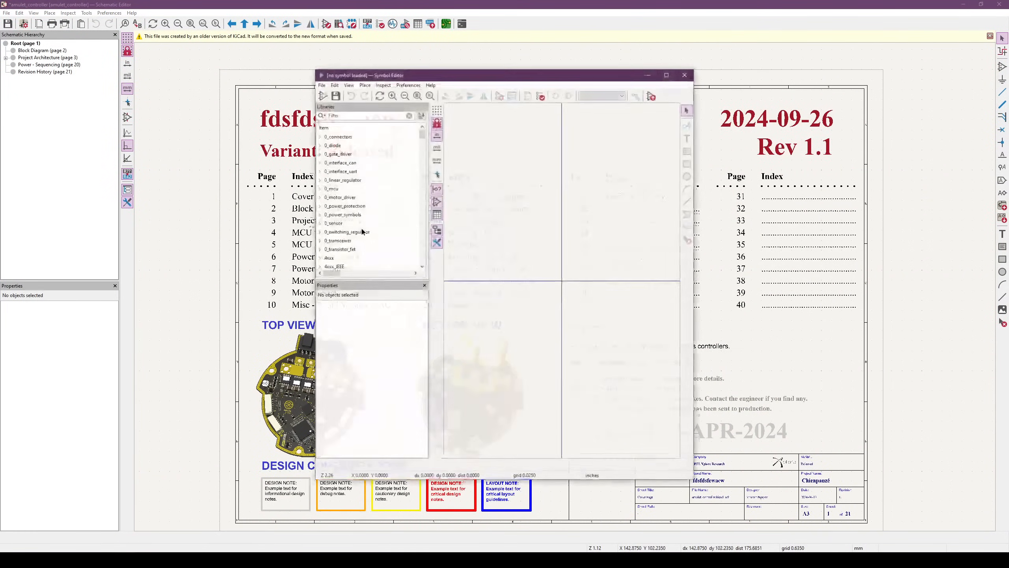
click(326, 138)
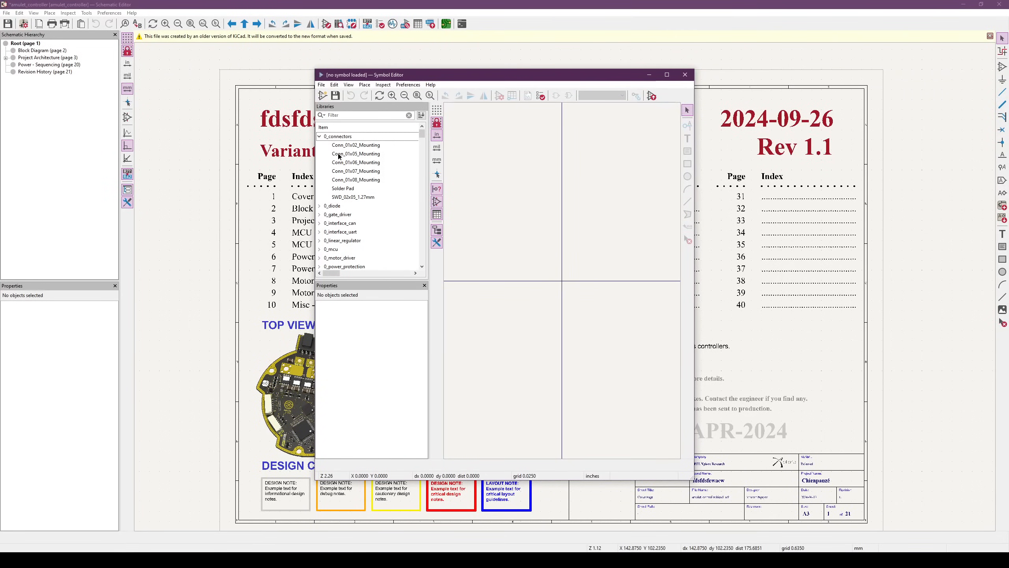
click(319, 136)
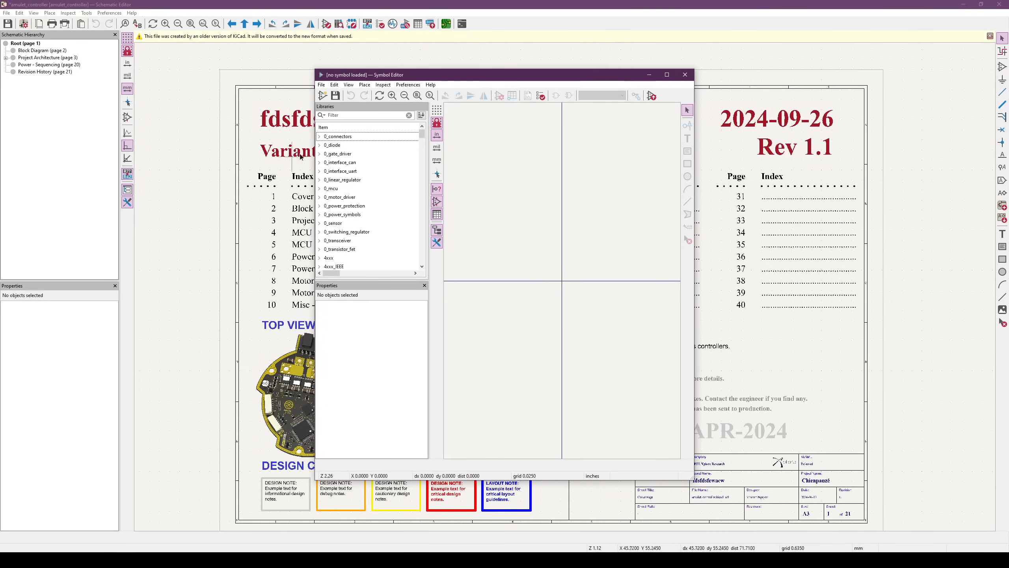
View the DGD0216WT-7 symbol from the 0_gate_driver library and the LT3960 symbol from the 0_interface_can library
click(320, 153)
double_click(342, 162)
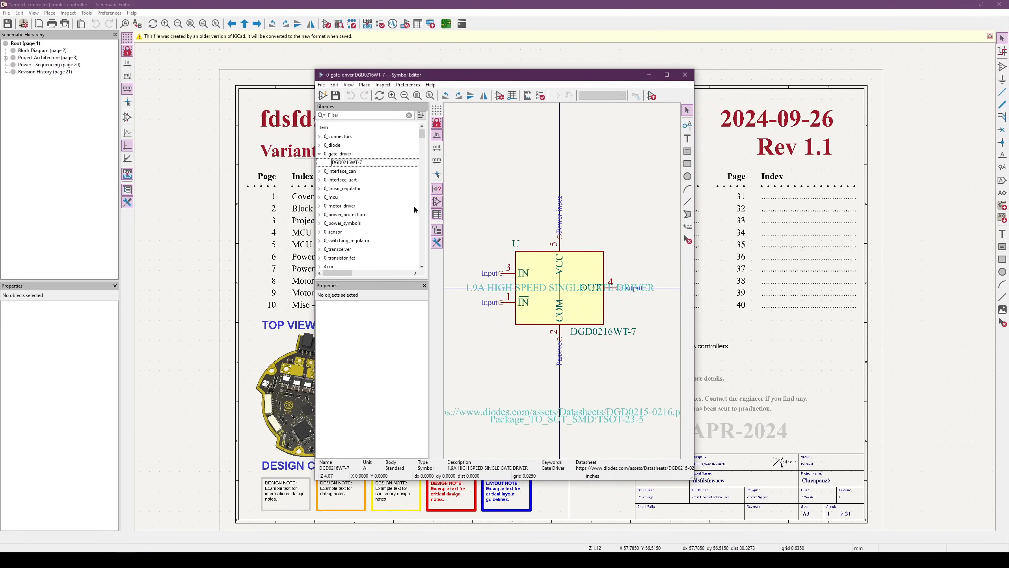
double_click(334, 172)
double_click(339, 180)
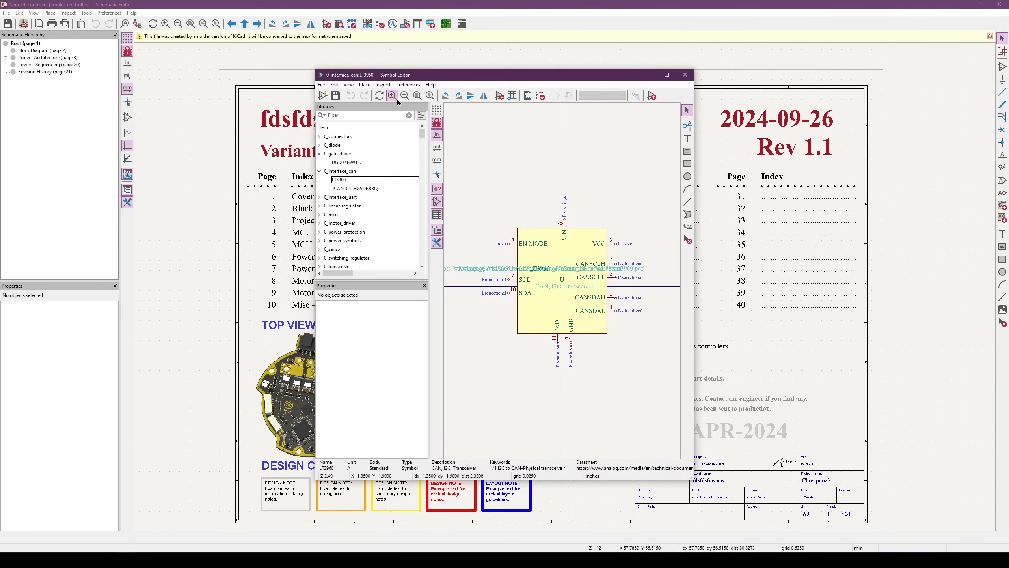
Leave the Symbol Editor and browse the symbol library files in the amulet_controller project's lib/lib_sym folder
click(683, 76)
mouse_move(119, 530)
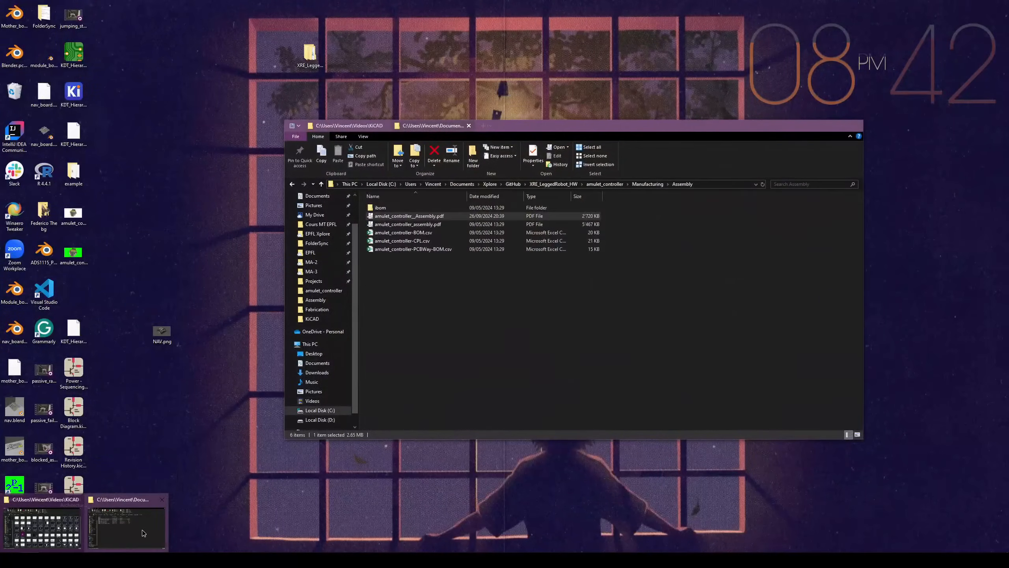
click(118, 531)
click(501, 351)
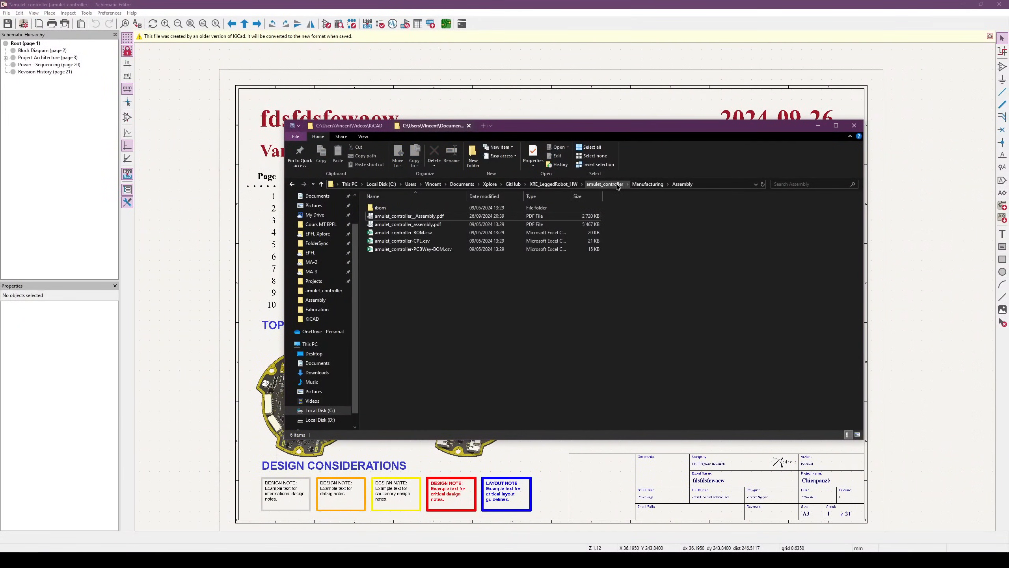
click(616, 185)
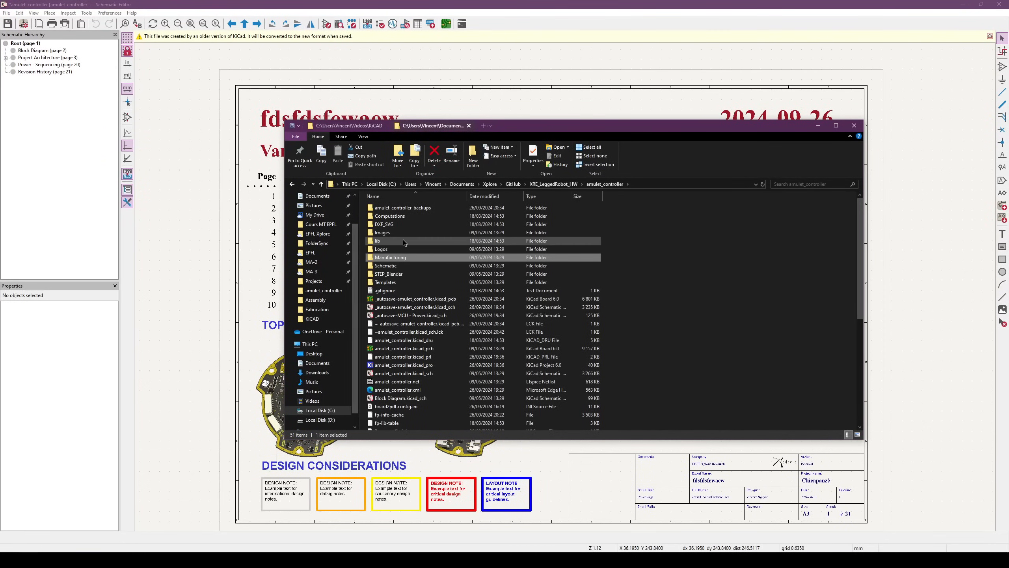
double_click(380, 242)
drag(523, 138, 652, 151)
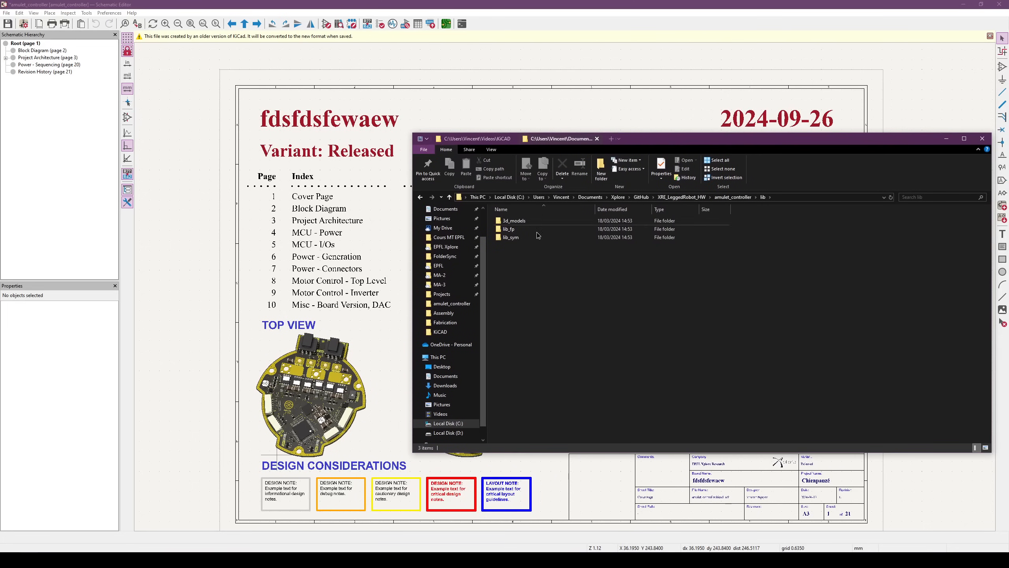
double_click(512, 236)
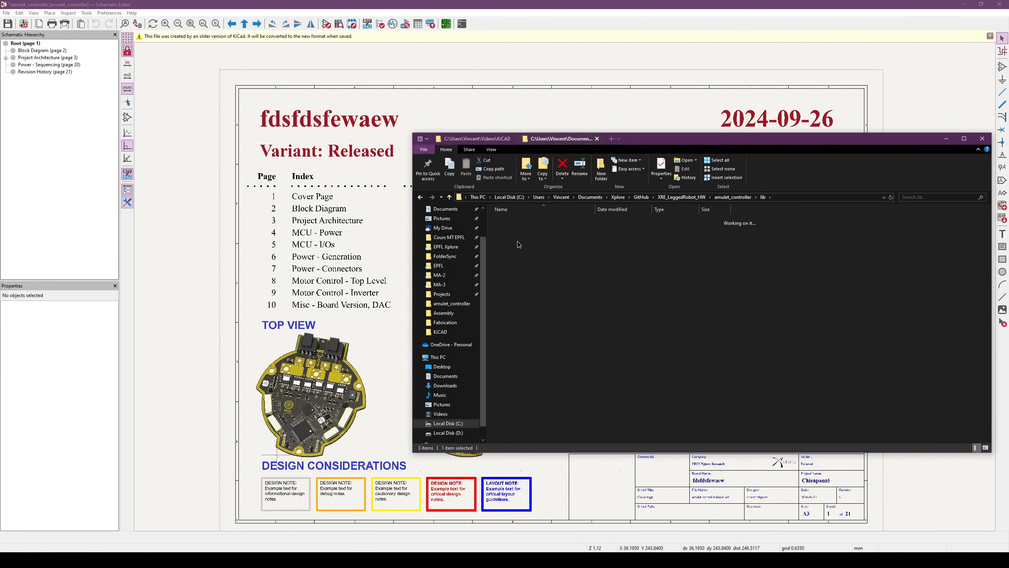
click(511, 224)
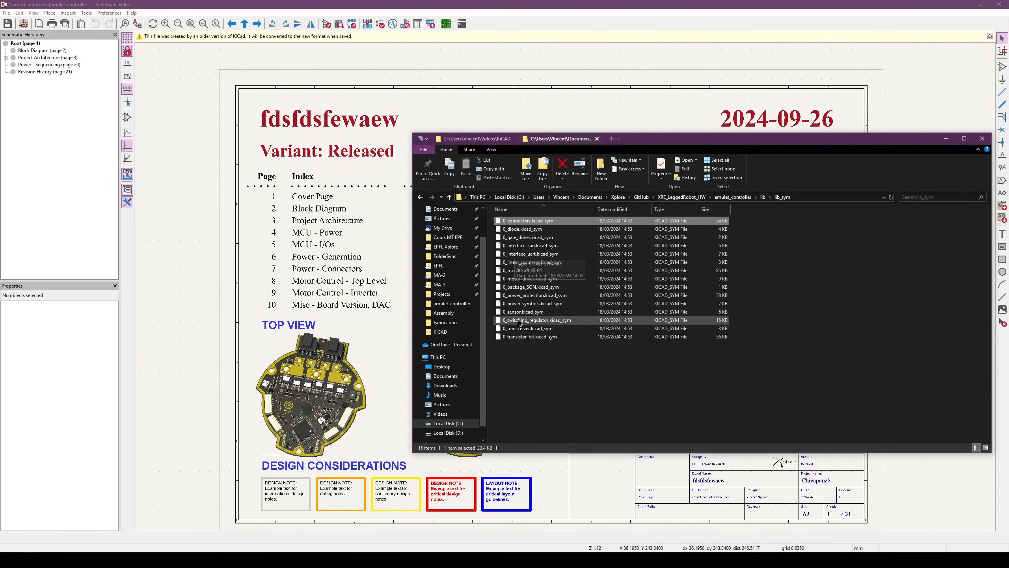
Browse the footprint libraries in the lib_fp folder, looking into 0_diode_smd.pretty and returning to lib_fp
key(BackSpace)
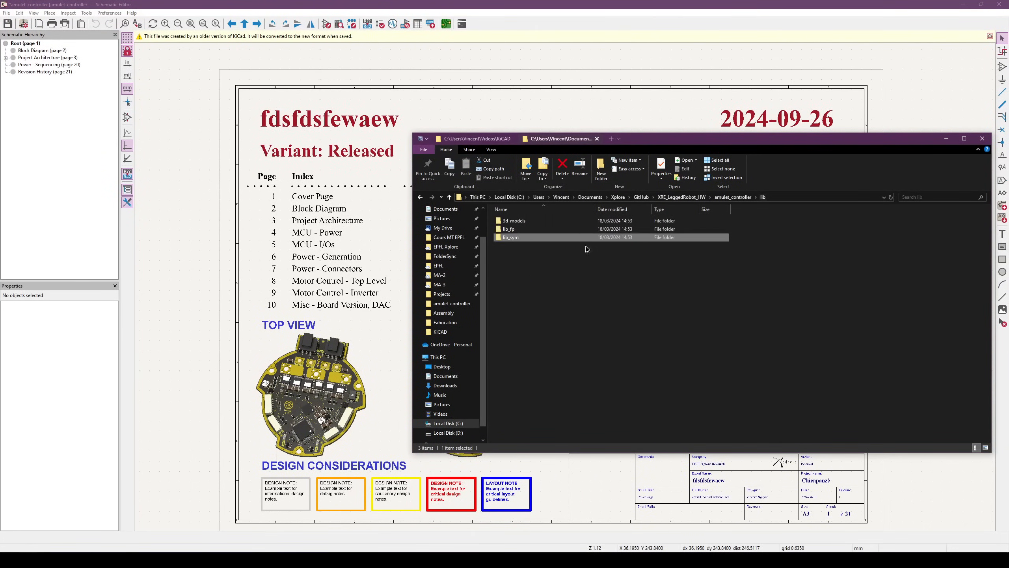
double_click(523, 229)
click(528, 223)
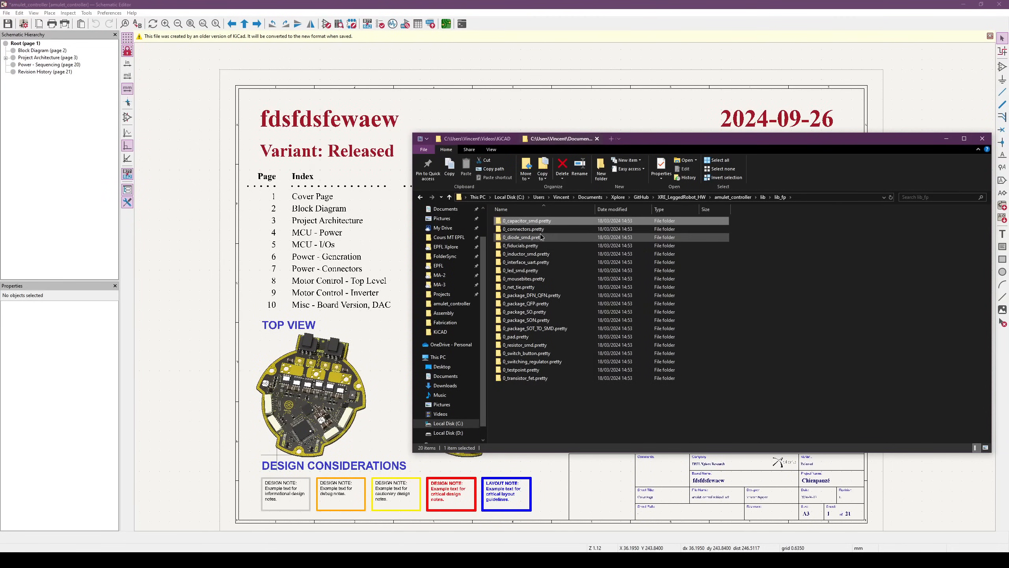
double_click(533, 238)
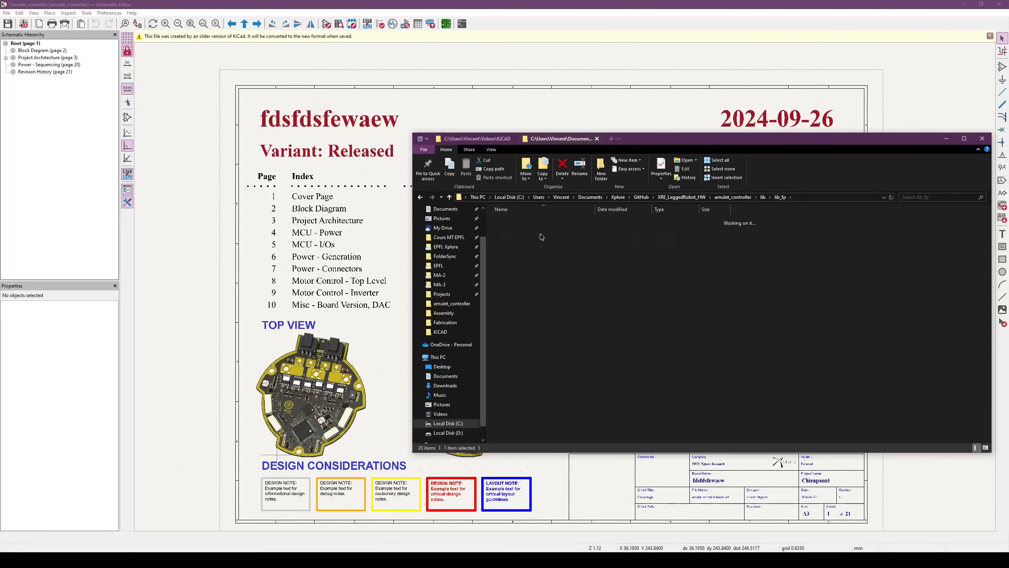
click(781, 197)
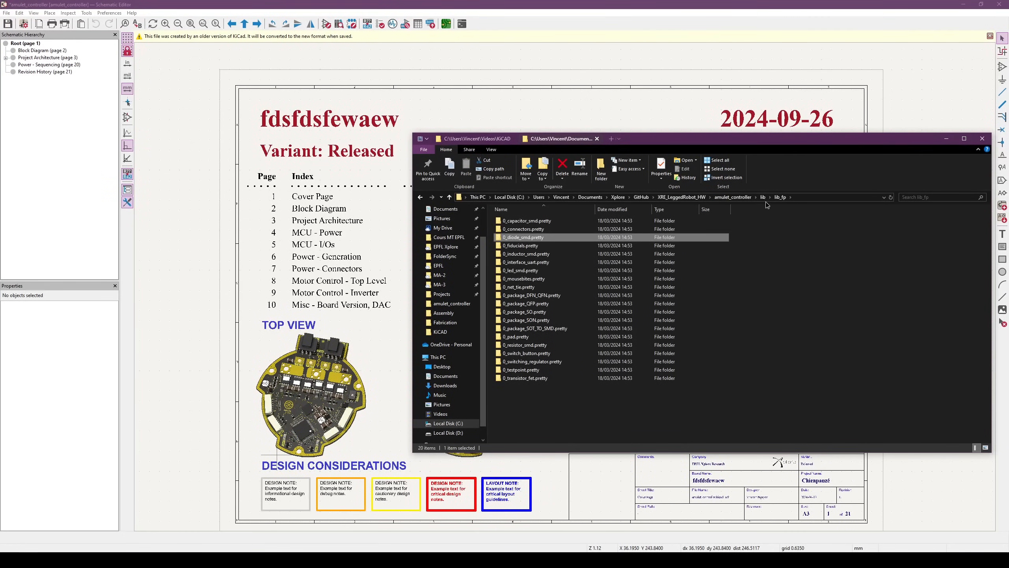
Look through the STEP files in the project's lib/3d_models folder
click(763, 198)
double_click(516, 221)
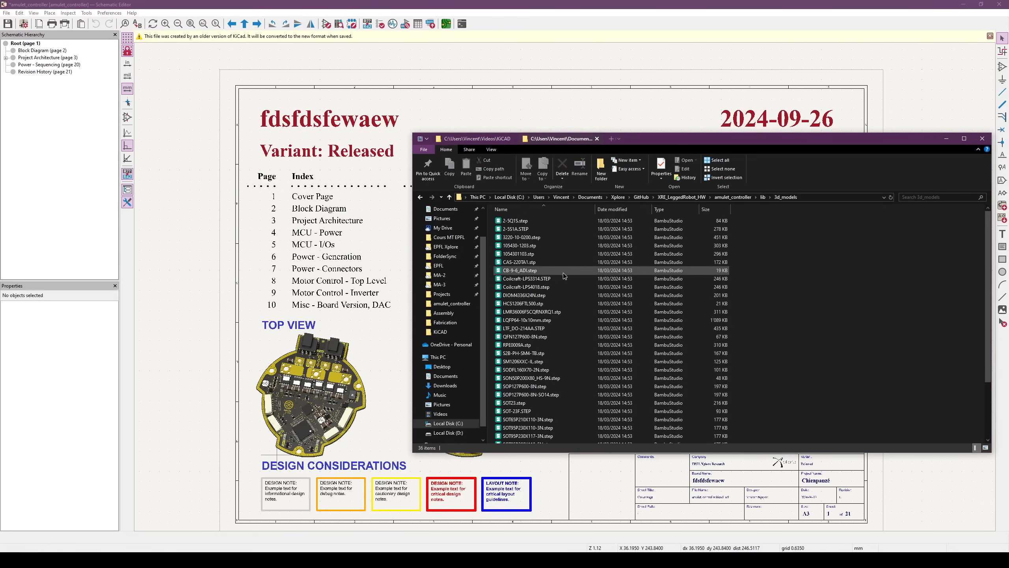
scroll(567, 275, down, 3)
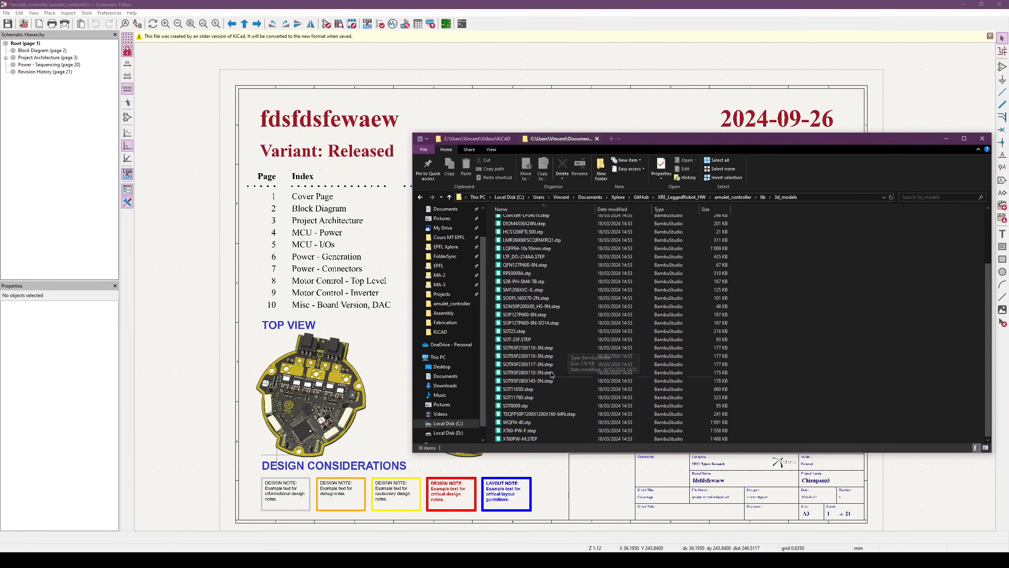
drag(778, 139, 682, 159)
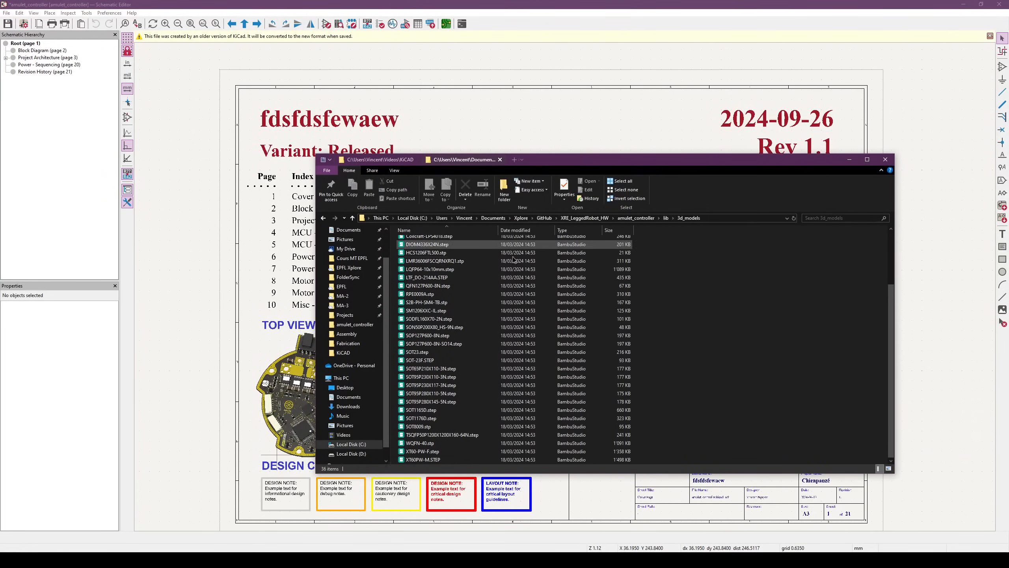
scroll(486, 247, up, 3)
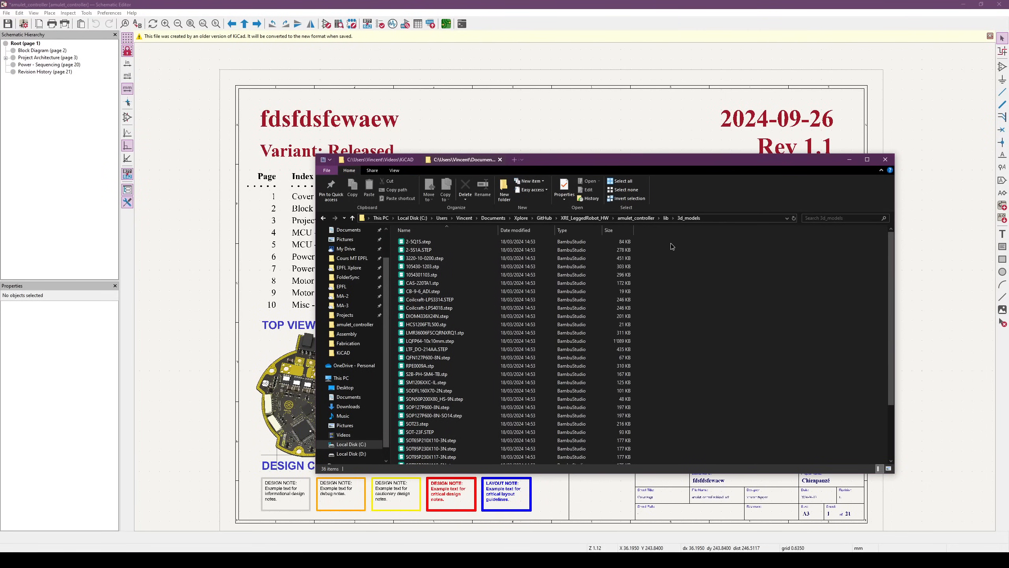
drag(641, 270, 647, 266)
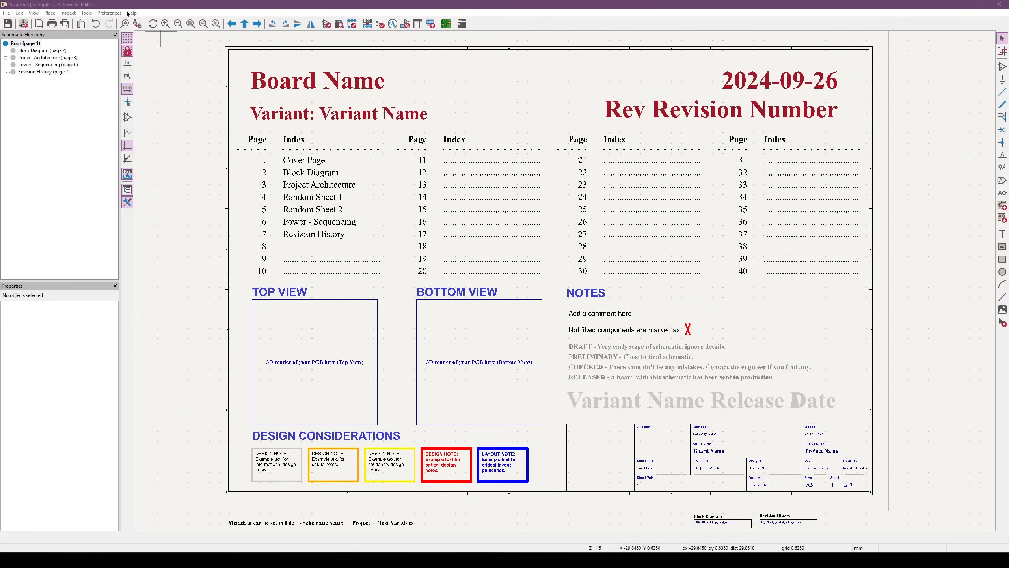
In the example schematic's preferences, check the Schematic Editor display options for the Times New Roman default font
click(179, 3)
click(115, 13)
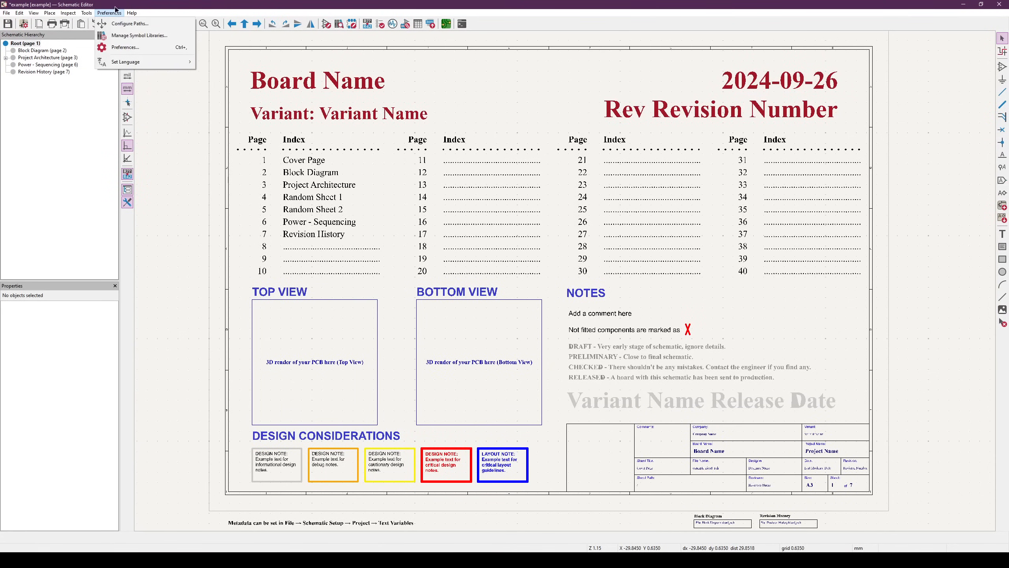
click(129, 48)
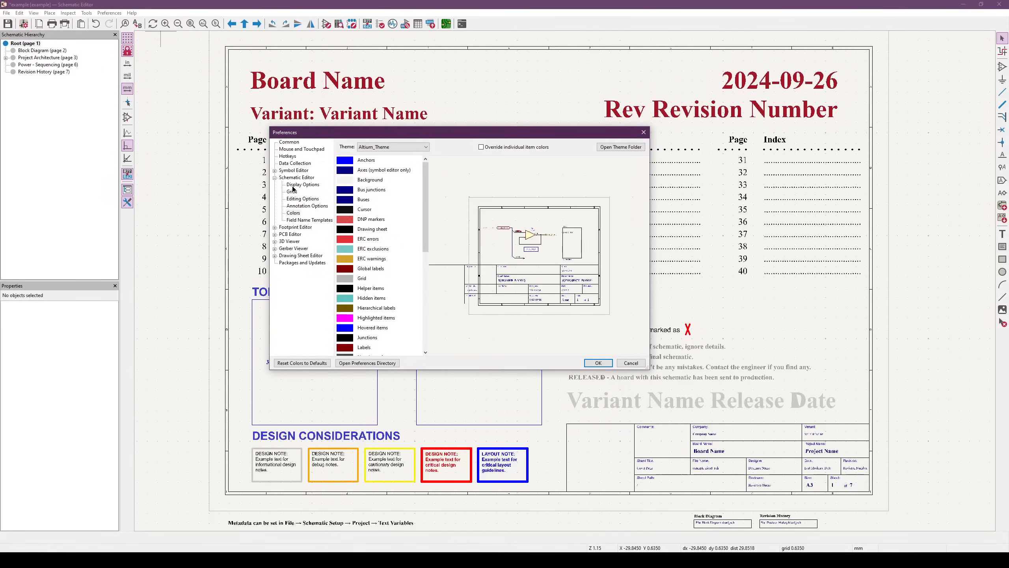
click(293, 185)
click(547, 159)
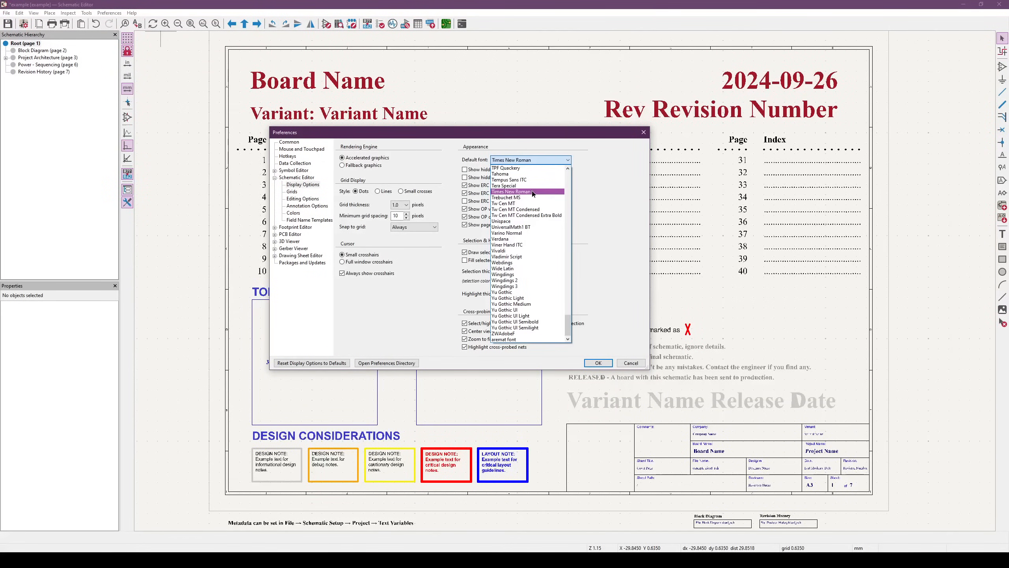
click(597, 189)
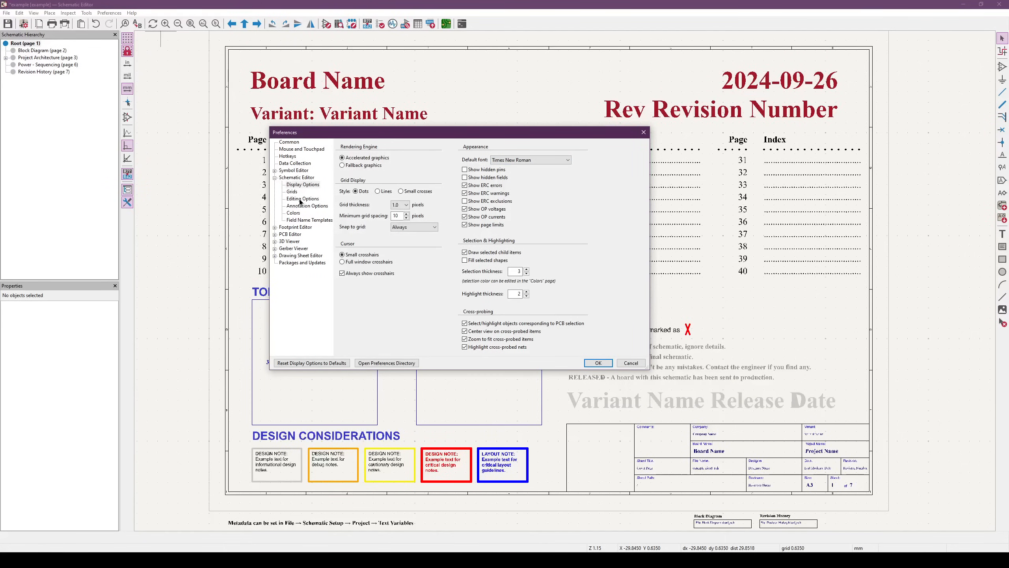
View the Schematic Editor color settings, open the theme folder and point out Altium_Theme.json
click(294, 214)
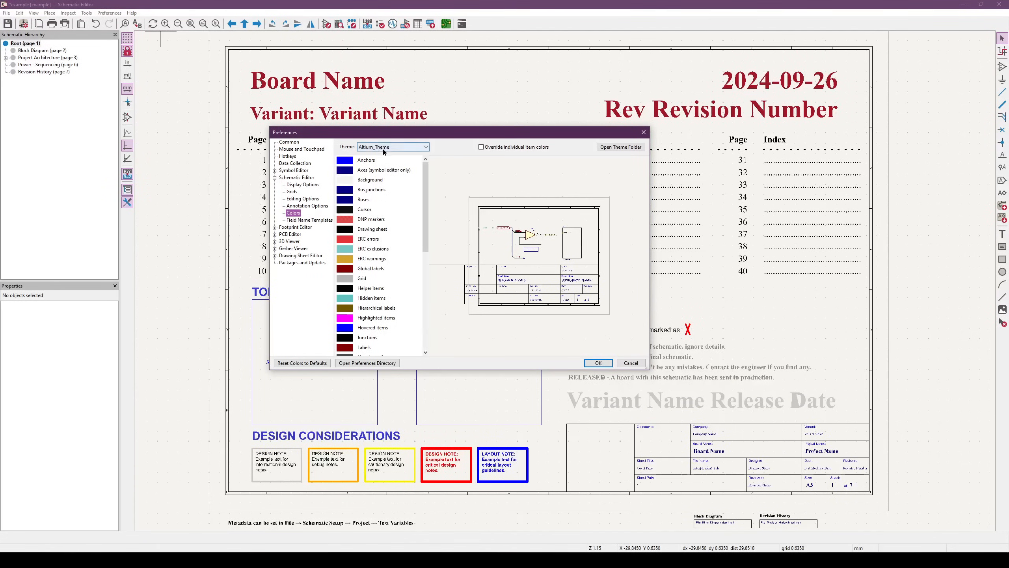
click(606, 148)
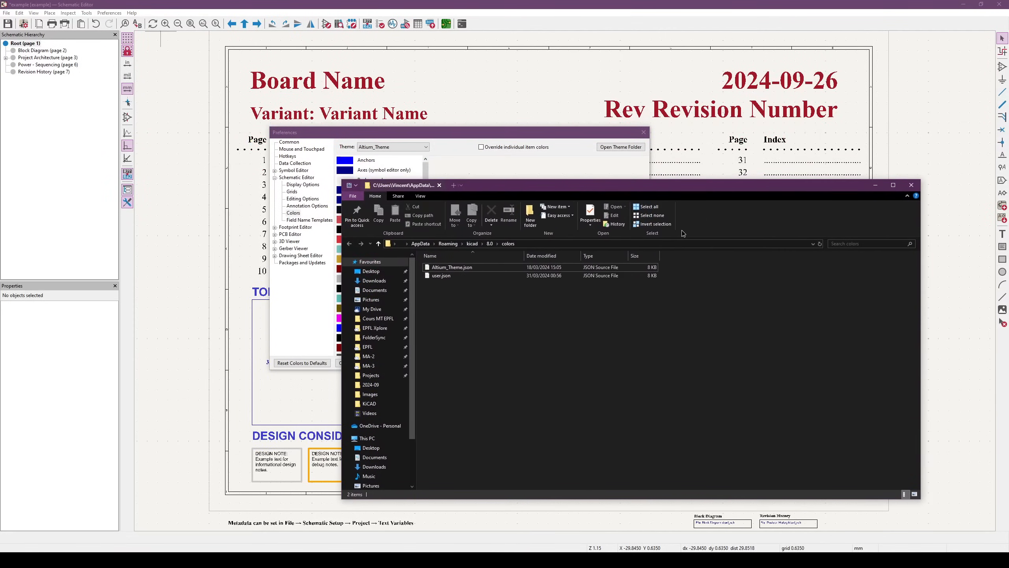
click(443, 270)
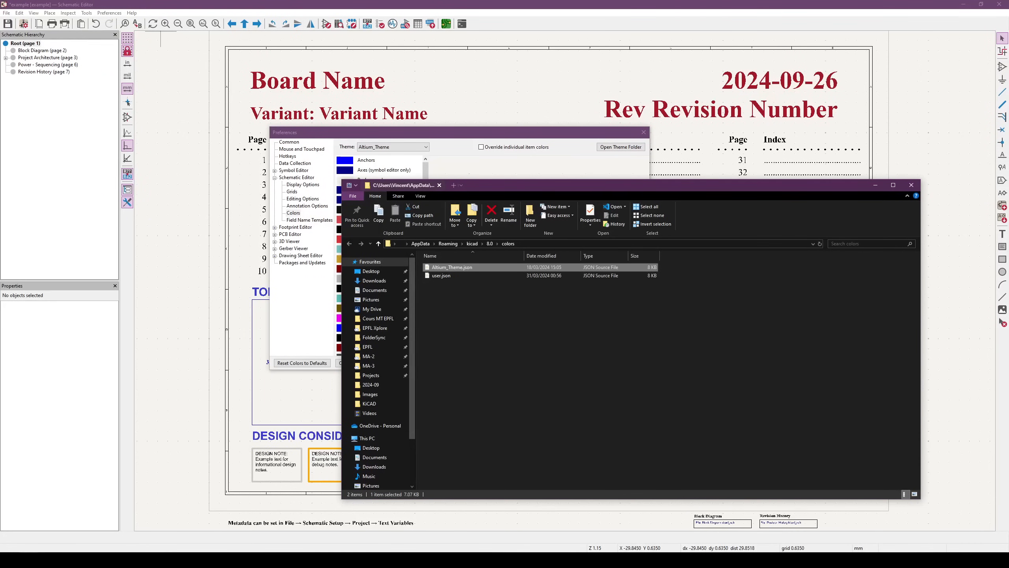
Locate Altium_Theme.json in the template's Color_Themes folder, then return to the KiCad colors folder and the color preferences
click(72, 560)
mouse_move(138, 527)
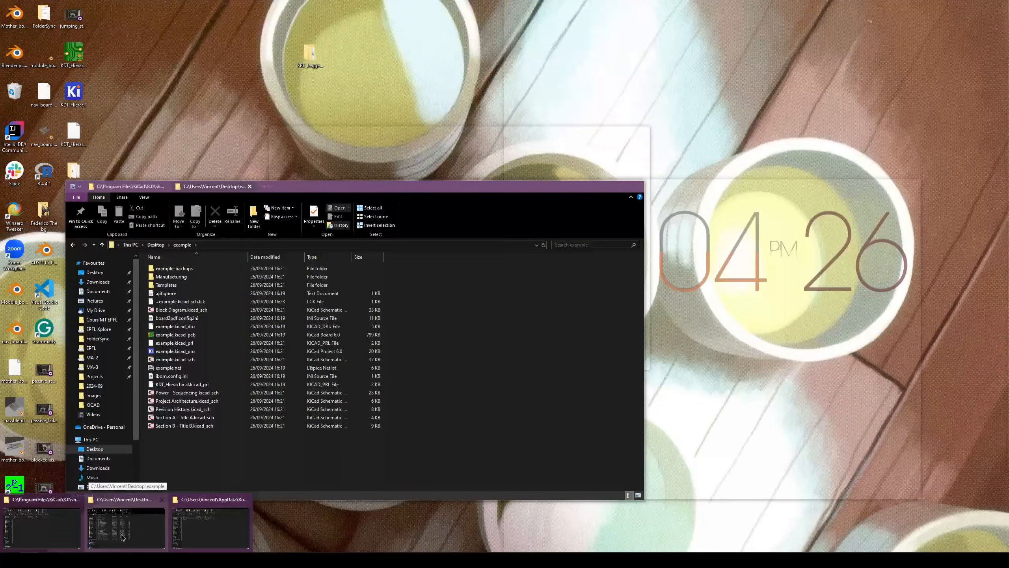
click(71, 540)
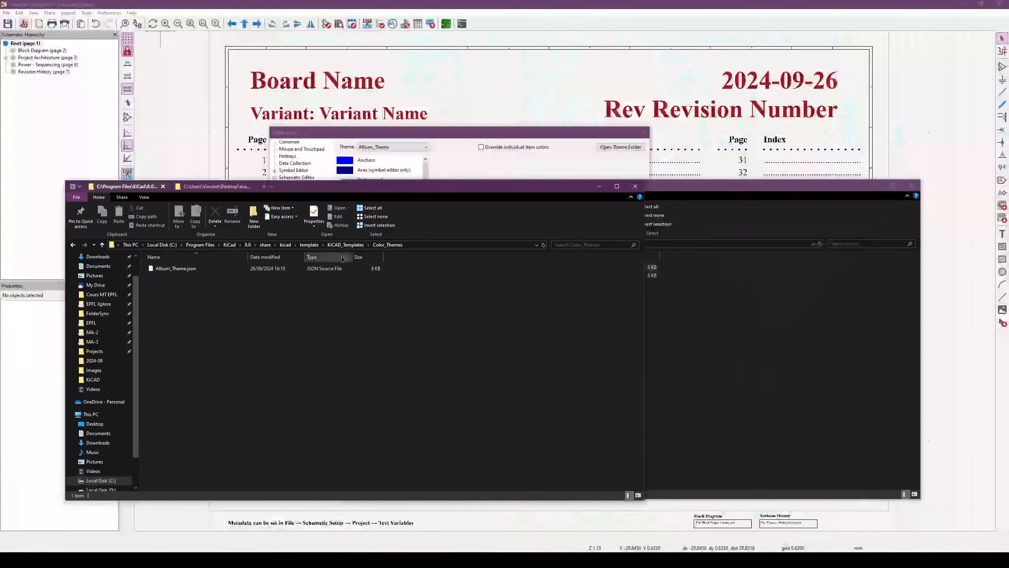
click(243, 272)
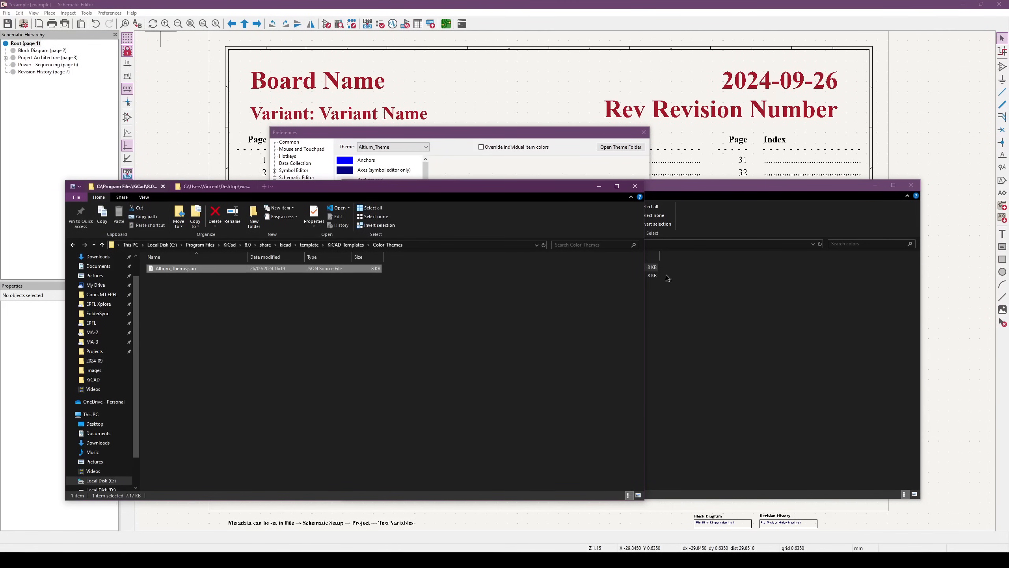
click(707, 311)
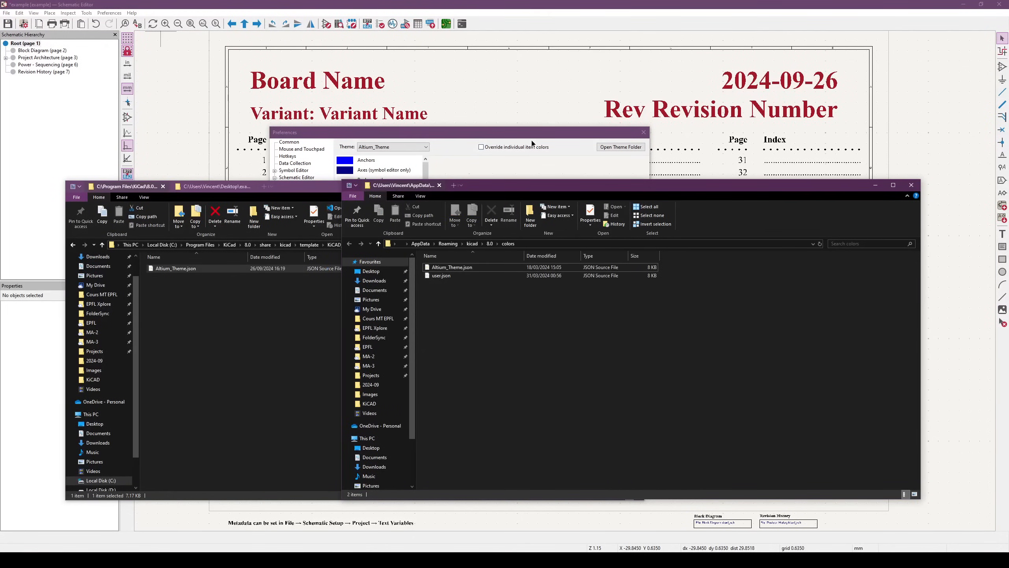
click(314, 175)
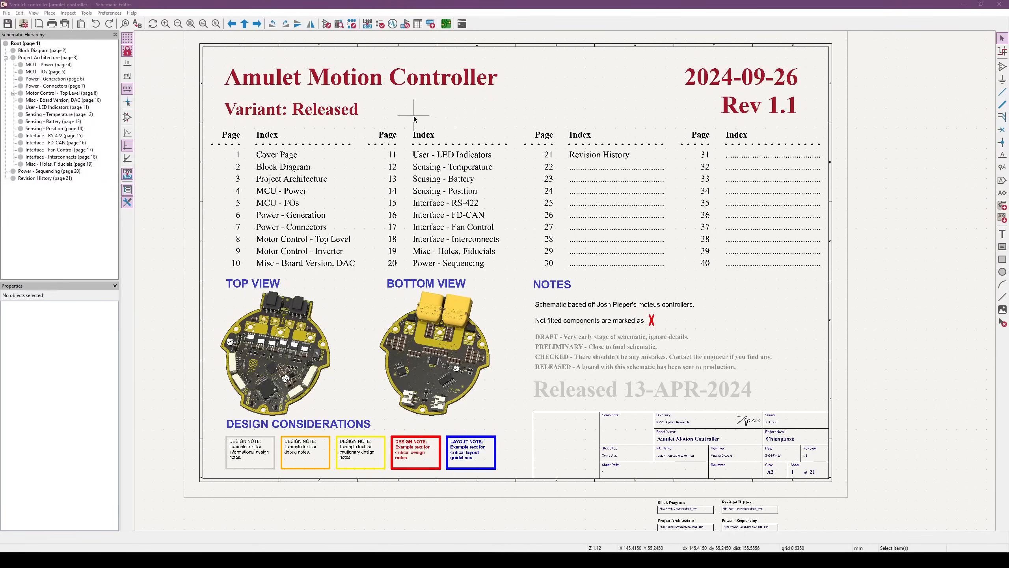
Review the project text variables in the Amulet Motion Controller's Schematic Setup, including company, release date, revision and variant, and close it
middle_drag(414, 134, 403, 133)
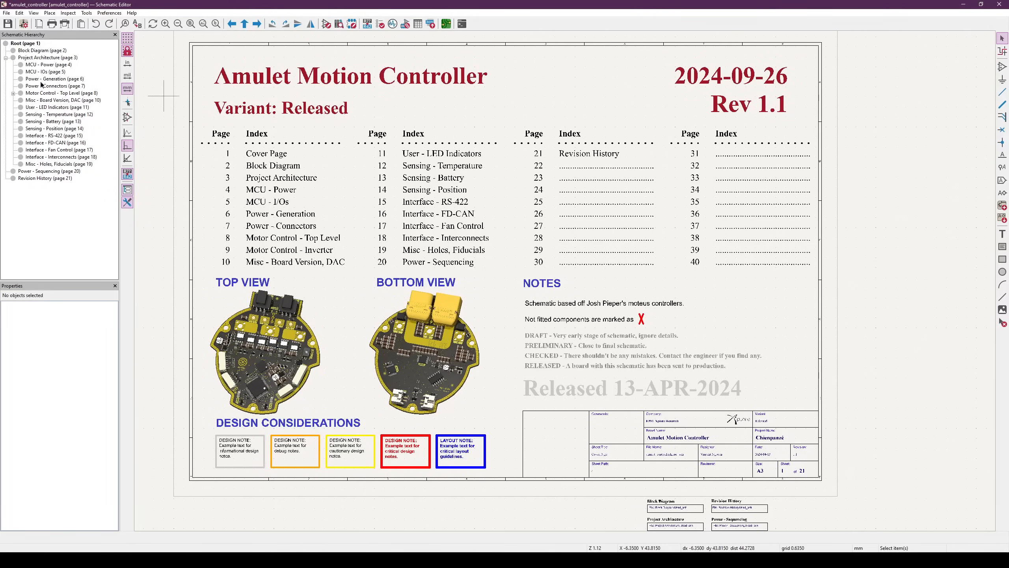
click(22, 25)
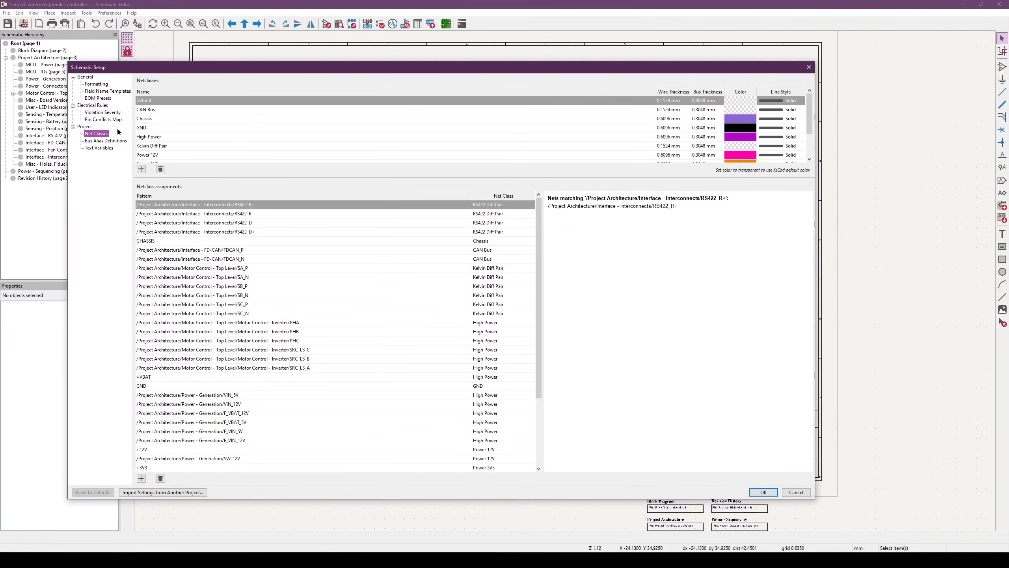
click(100, 148)
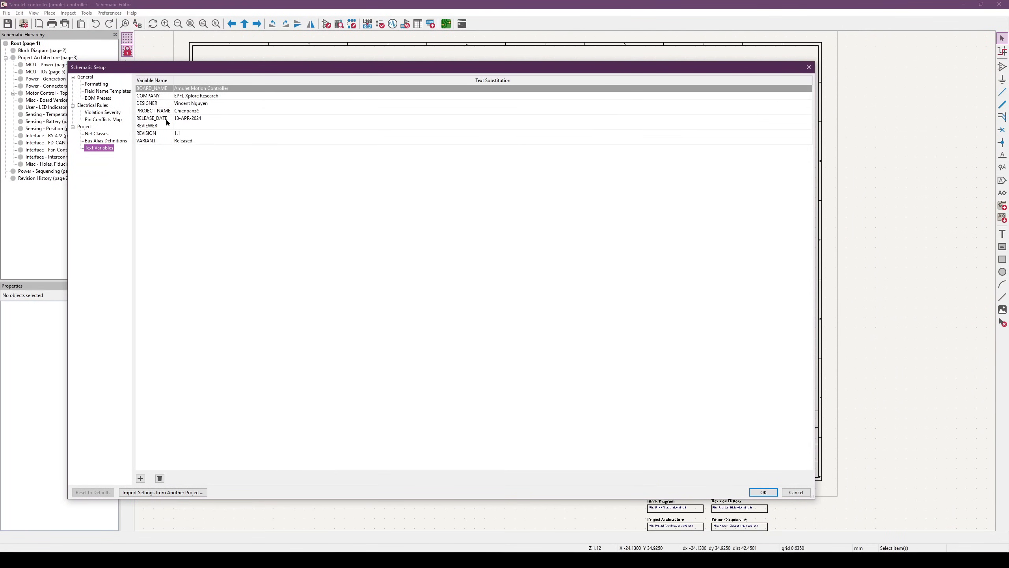
double_click(208, 103)
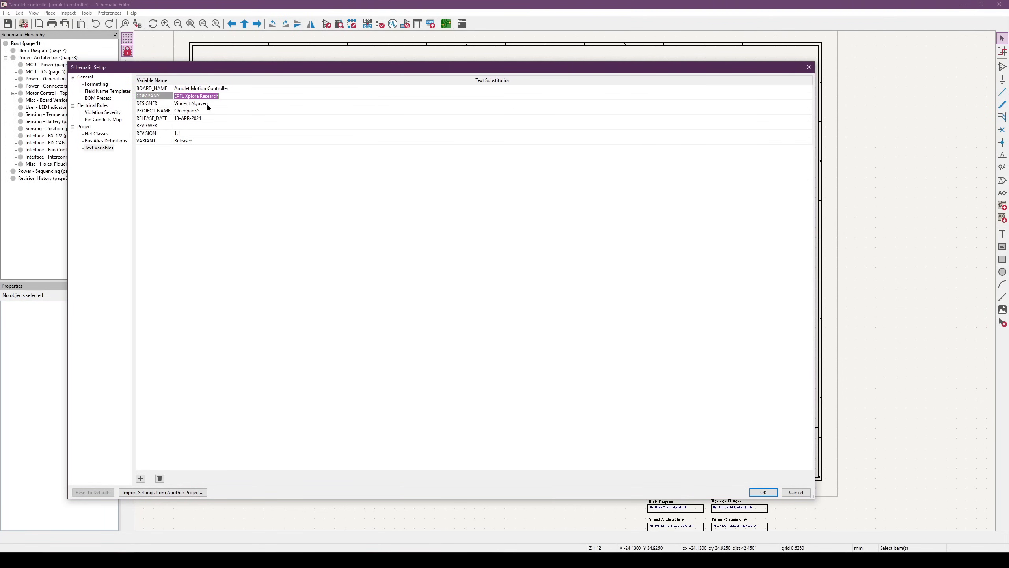
double_click(209, 112)
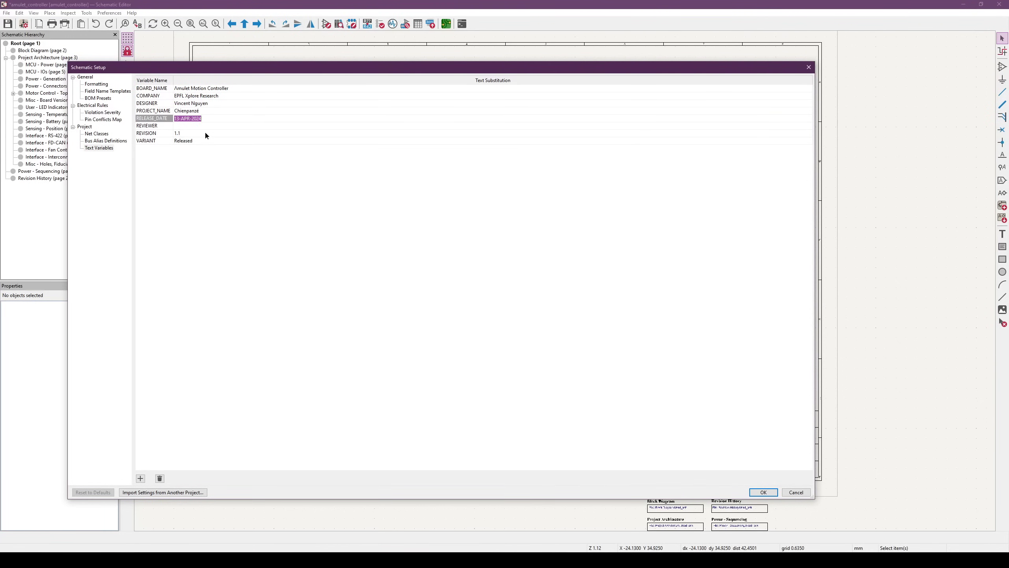
click(204, 133)
click(187, 141)
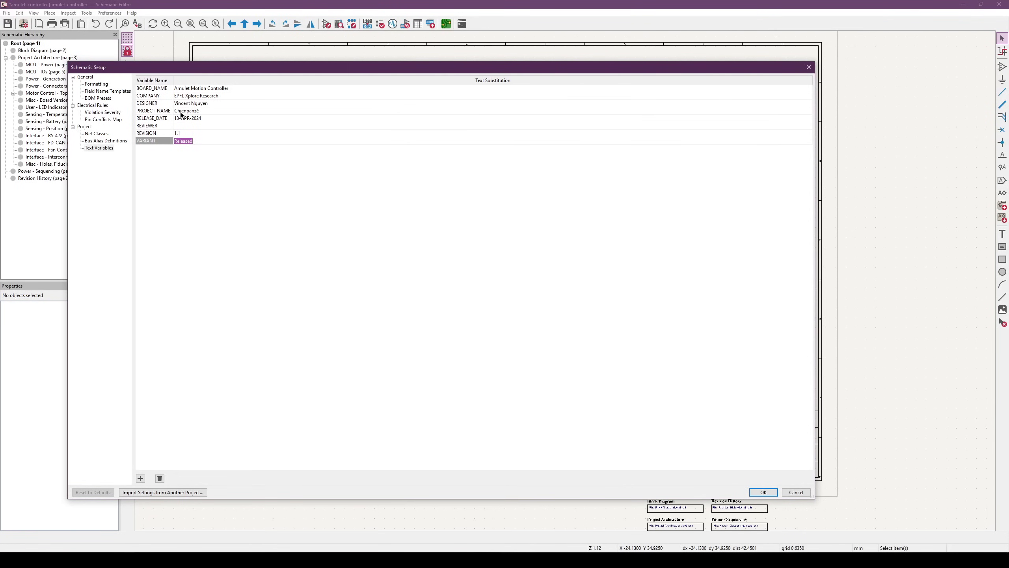
click(809, 67)
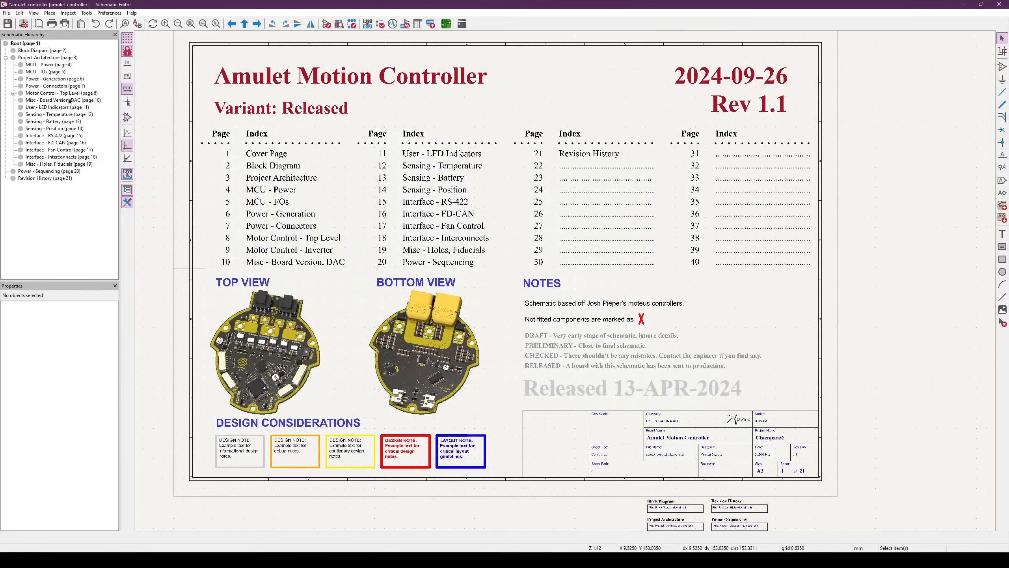
Check the cover page's title and date texts, and set the BOARD_NAME text variable to fdsfdsfewaew in the Schematic Setup
click(469, 63)
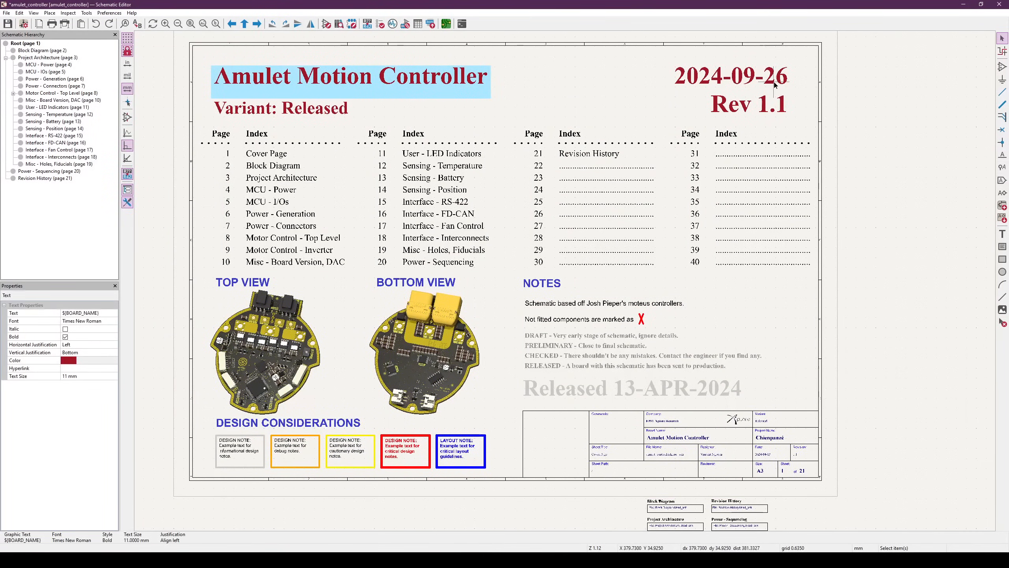
click(759, 88)
click(23, 24)
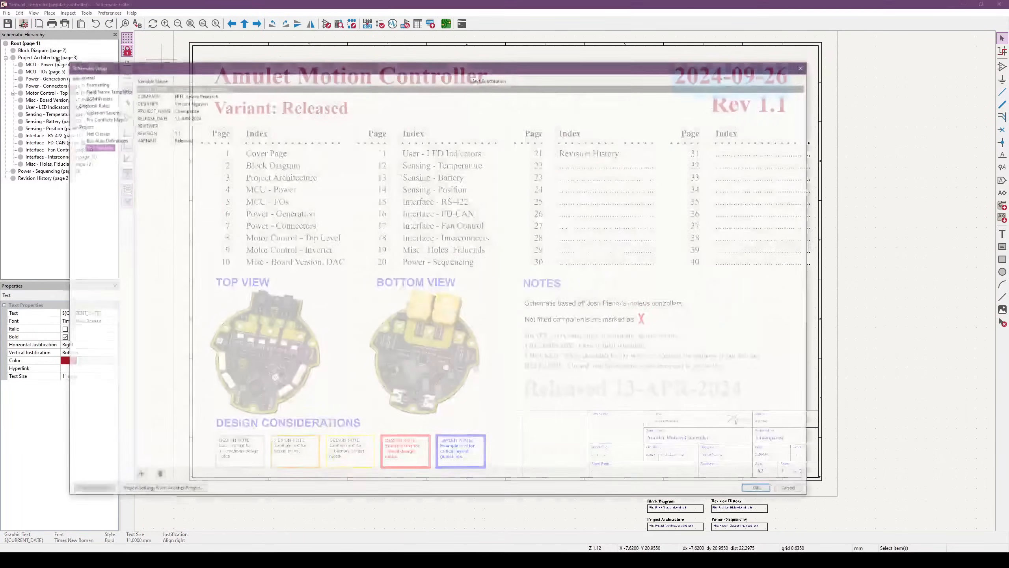
click(210, 89)
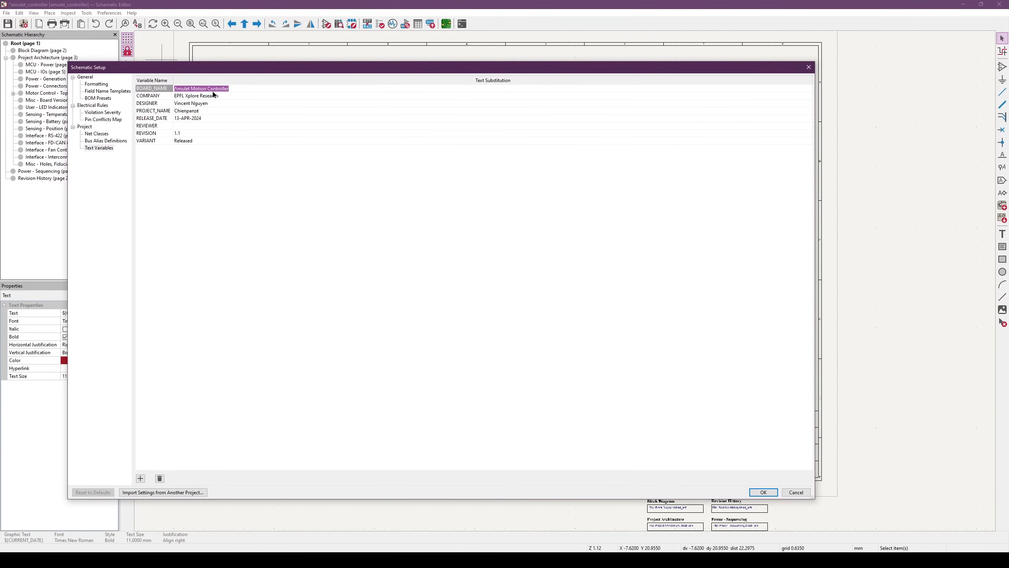
text(fdsfdsfewaew)
click(764, 491)
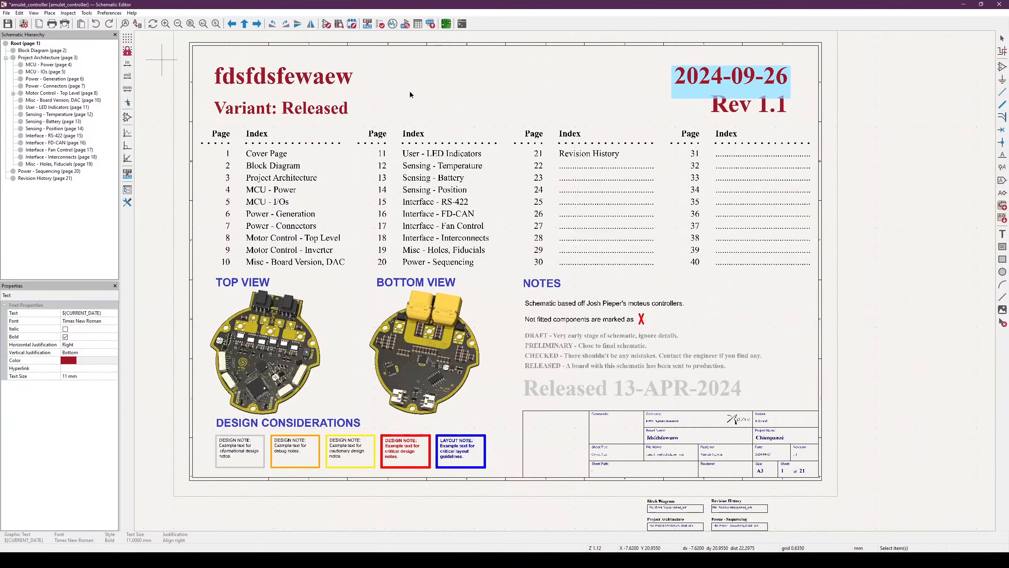
click(338, 162)
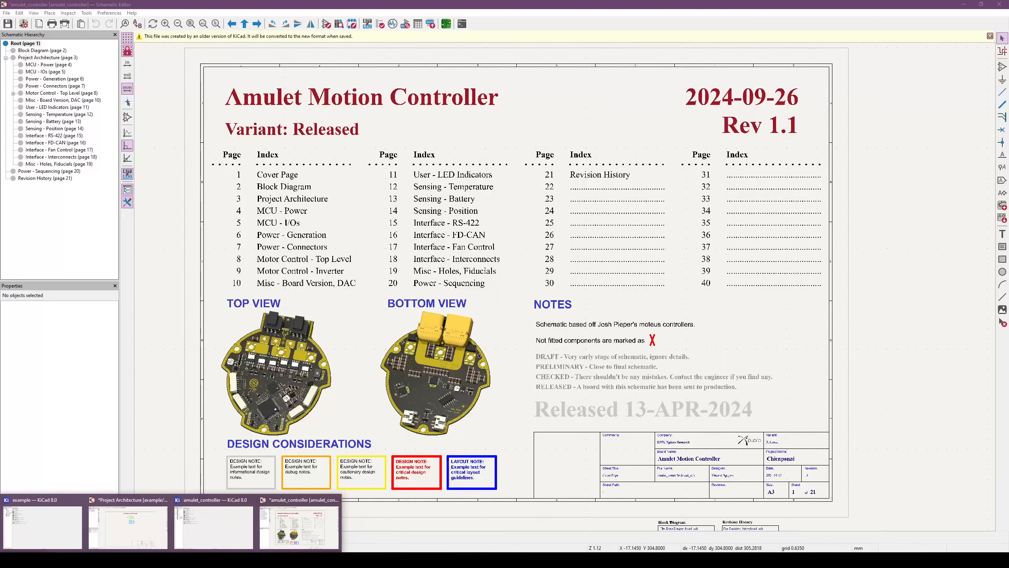
Switch to the example project's schematic and view its root cover page
click(119, 530)
click(123, 526)
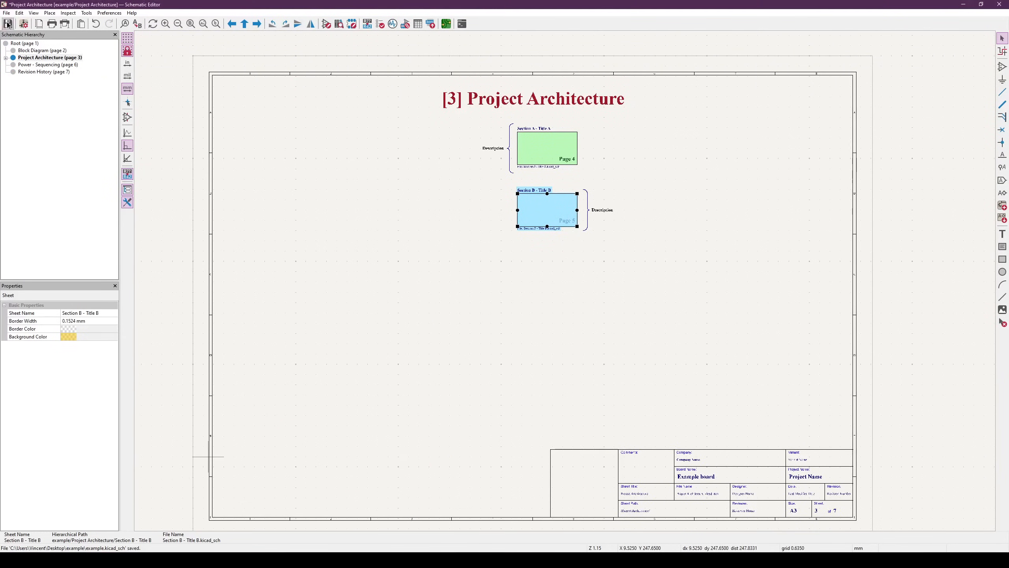
click(31, 44)
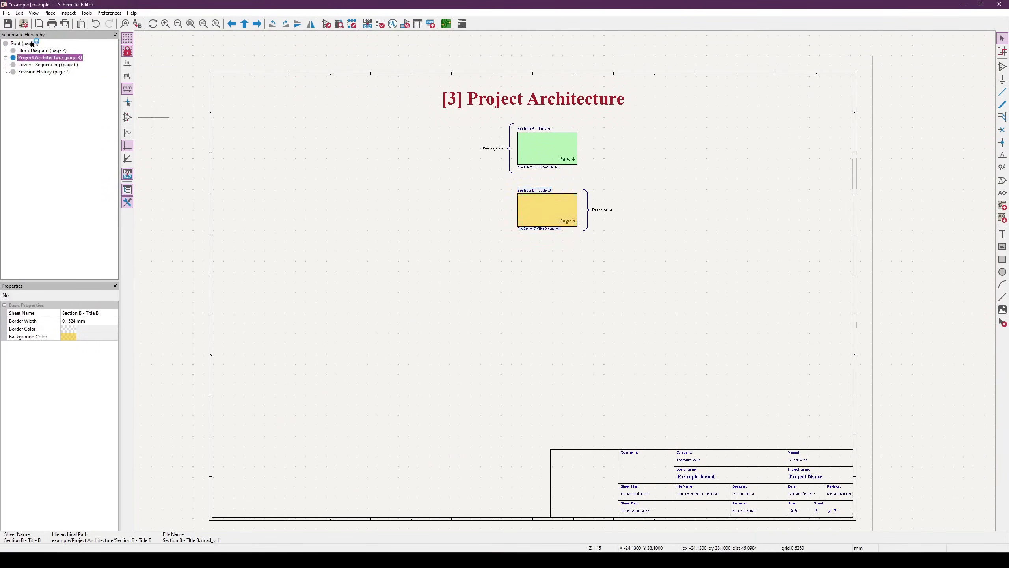
scroll(574, 304, down, 4)
key(Home)
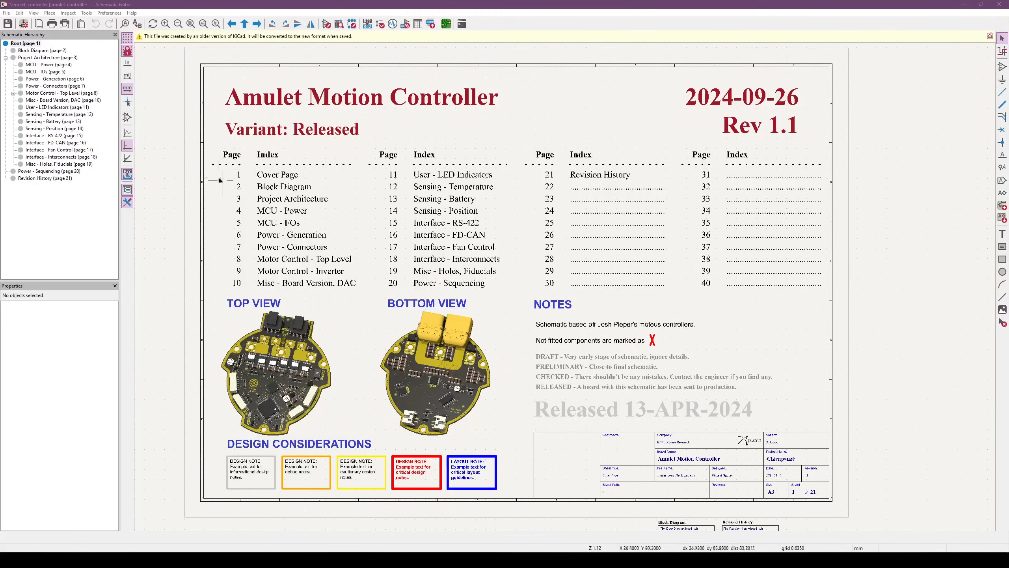
Examine the Amulet Motion Controller cover page's index table and its title, variant, revision and date texts
drag(208, 147, 857, 309)
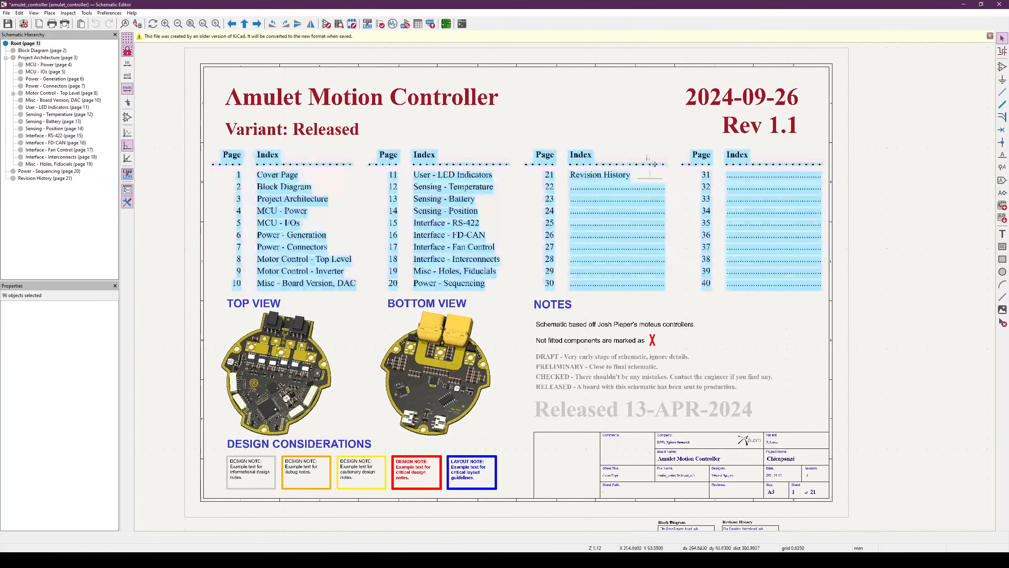
click(199, 336)
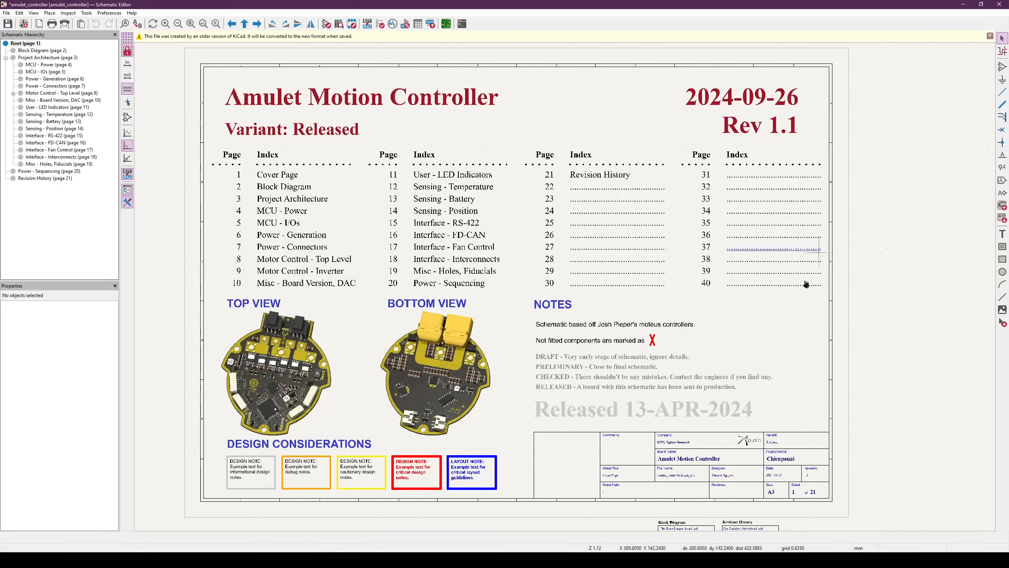
click(280, 108)
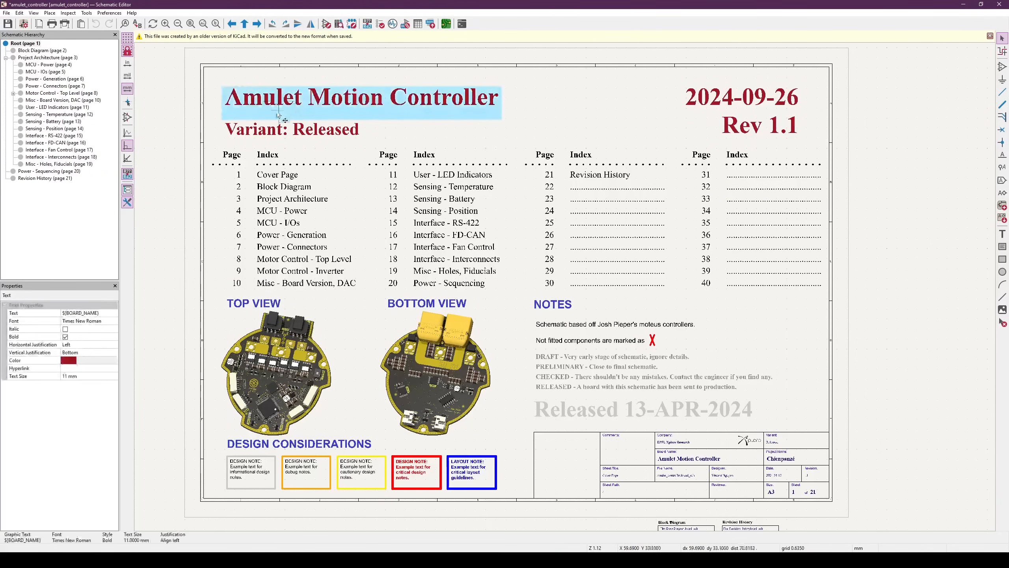
click(342, 135)
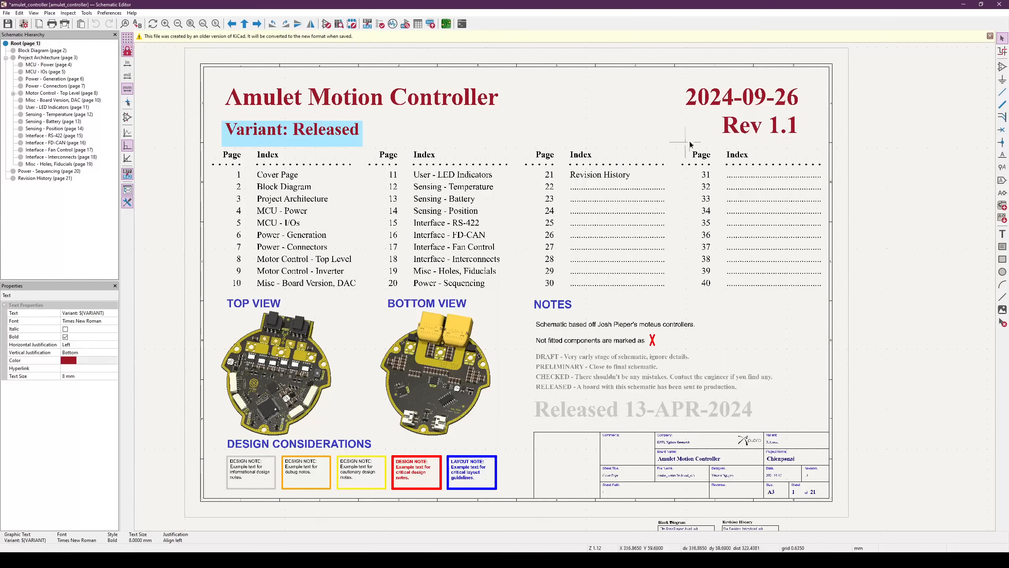
click(747, 132)
click(736, 99)
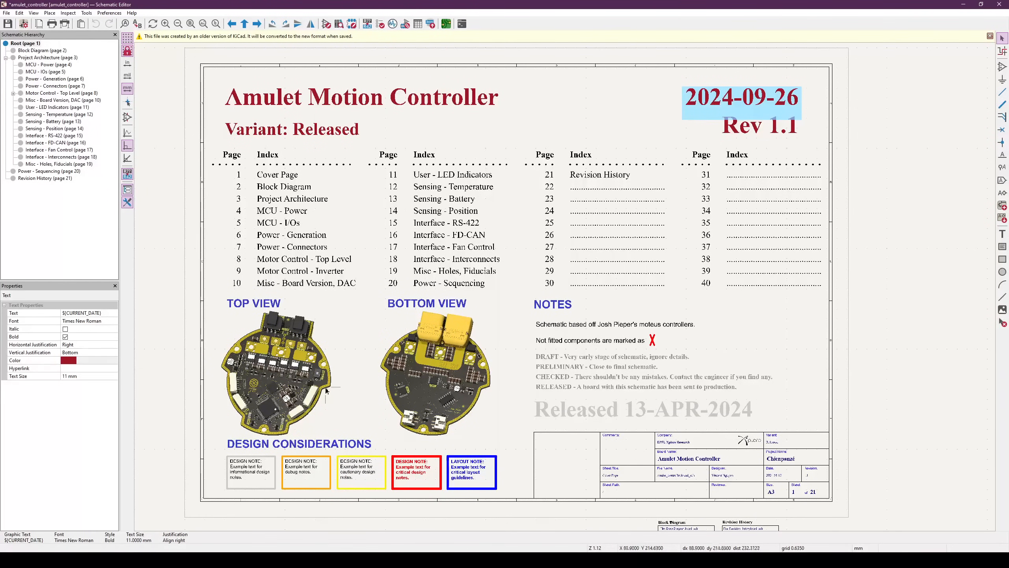
Examine the cover page's top and bottom board renders, title block and design consideration note boxes
click(289, 391)
click(397, 393)
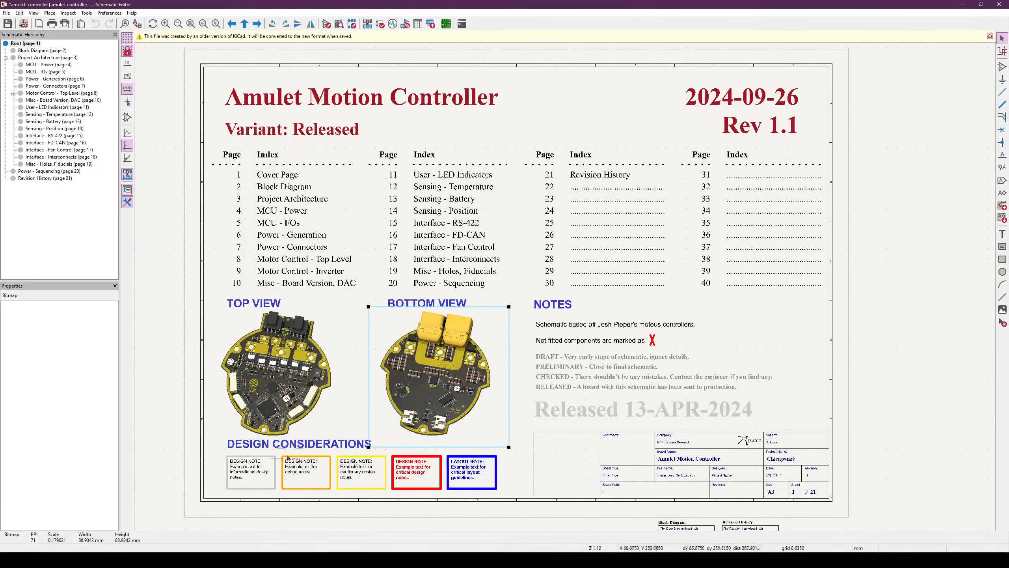
click(192, 410)
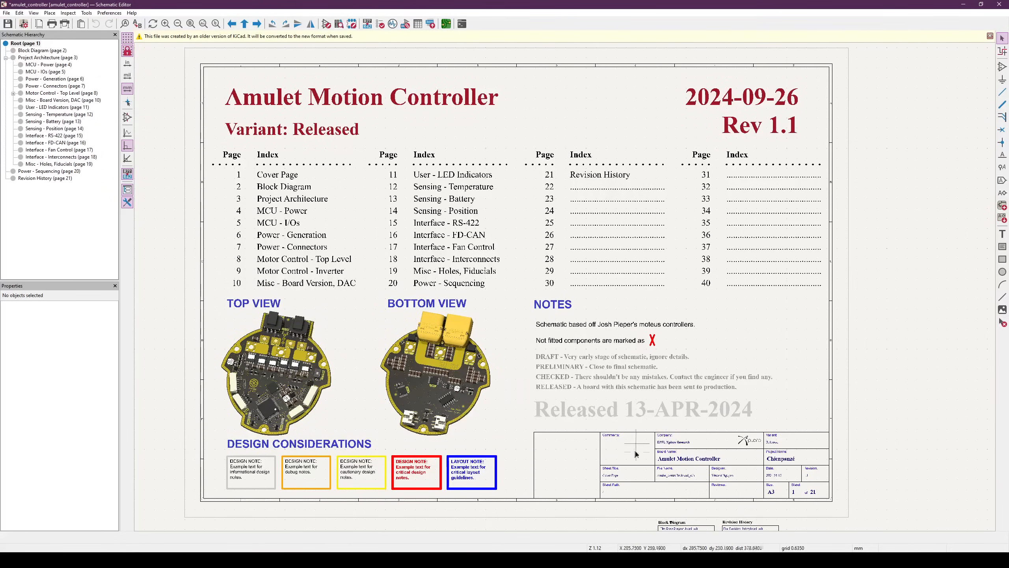
scroll(356, 496, up, 3)
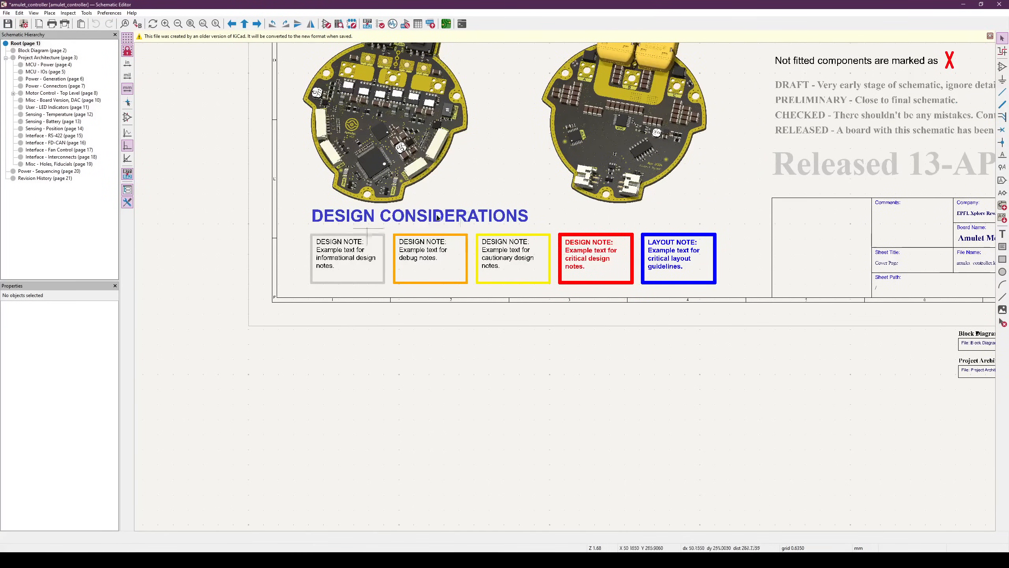
scroll(518, 272, down, 3)
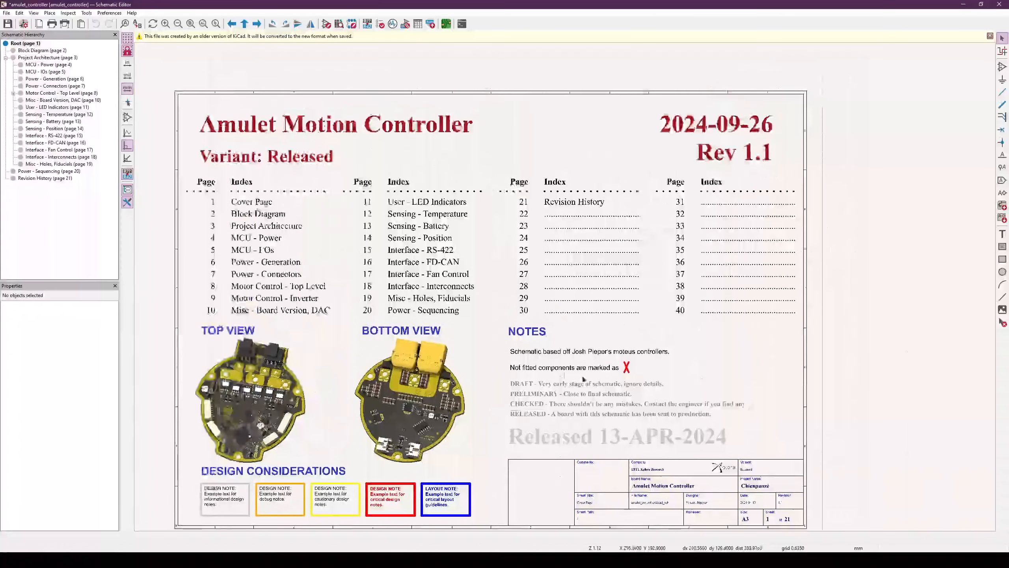
Open the Amulet project's Block Diagram page and examine the rectangles that make up the STM32G474 block
click(44, 51)
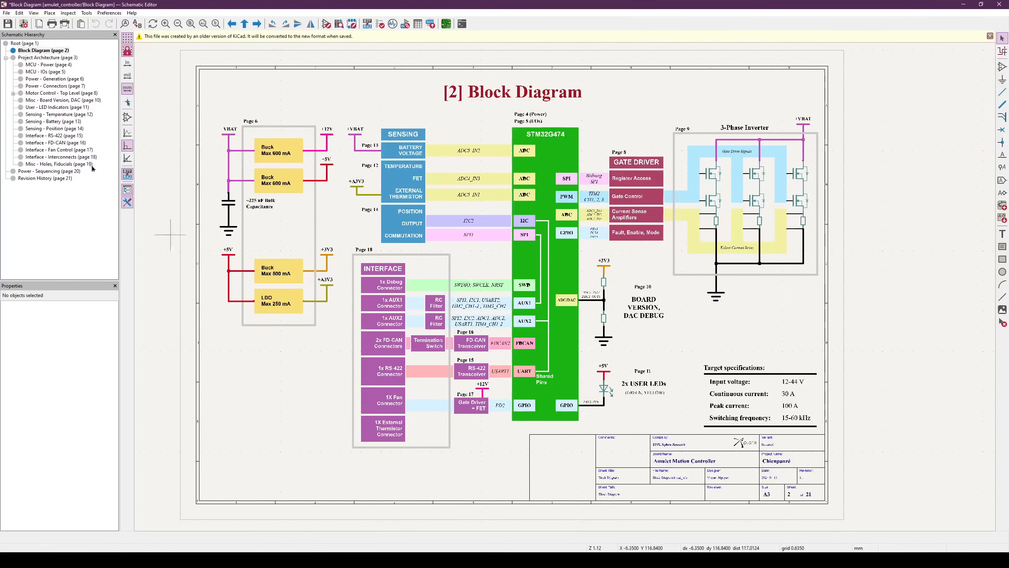
scroll(537, 320, up, 2)
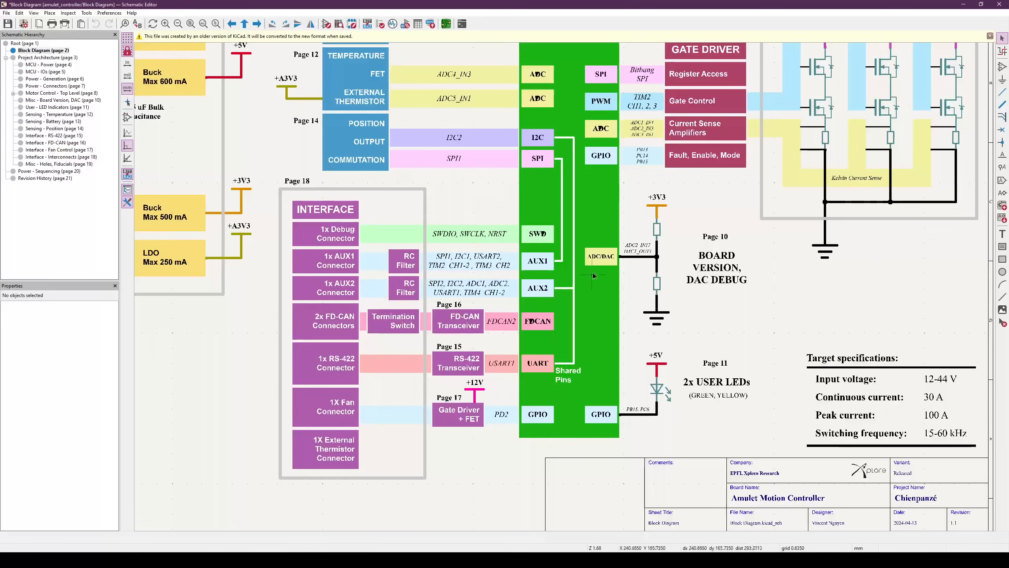
click(554, 268)
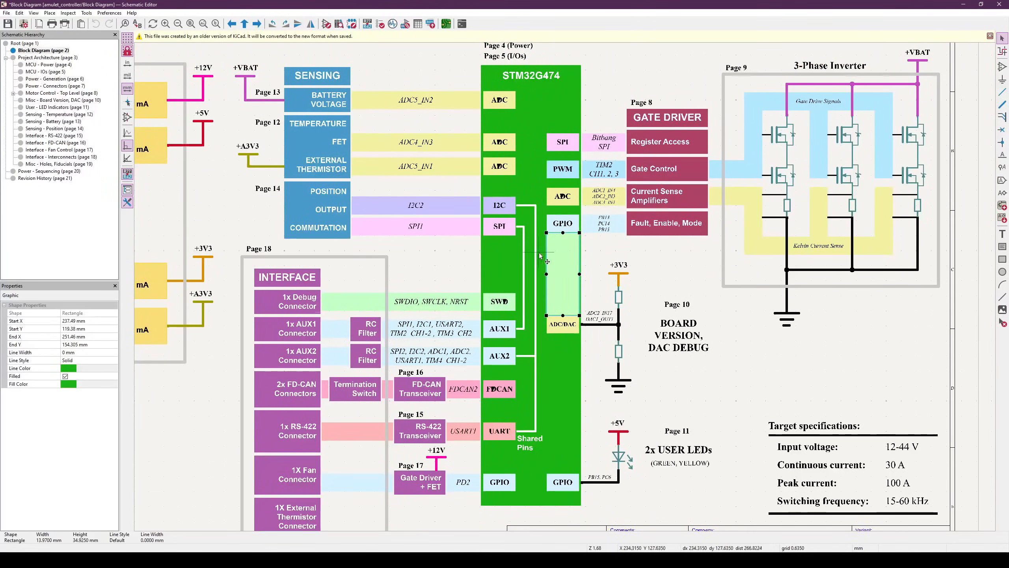
click(540, 255)
key(Escape)
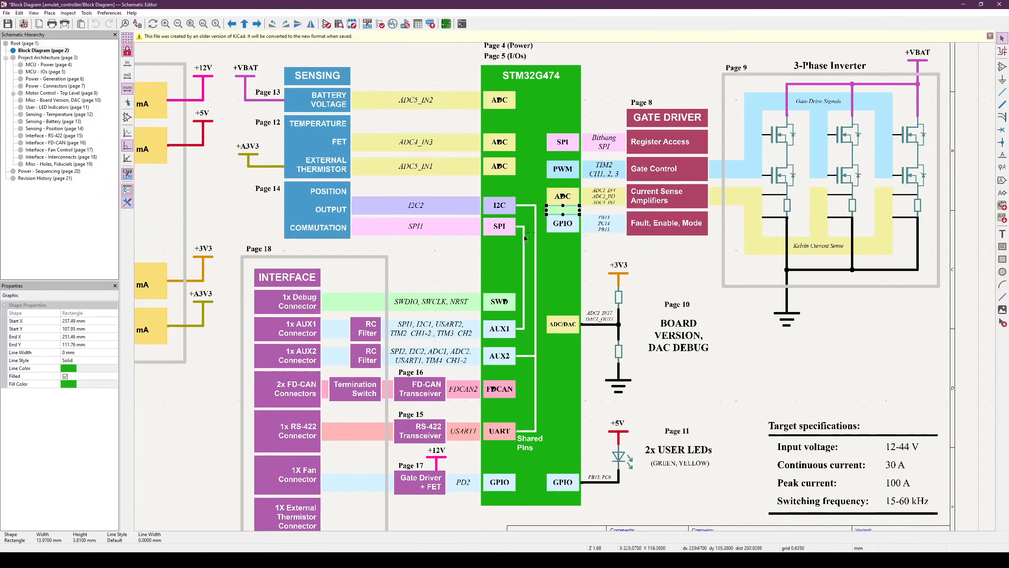
click(494, 247)
scroll(511, 253, up, 3)
scroll(565, 290, down, 3)
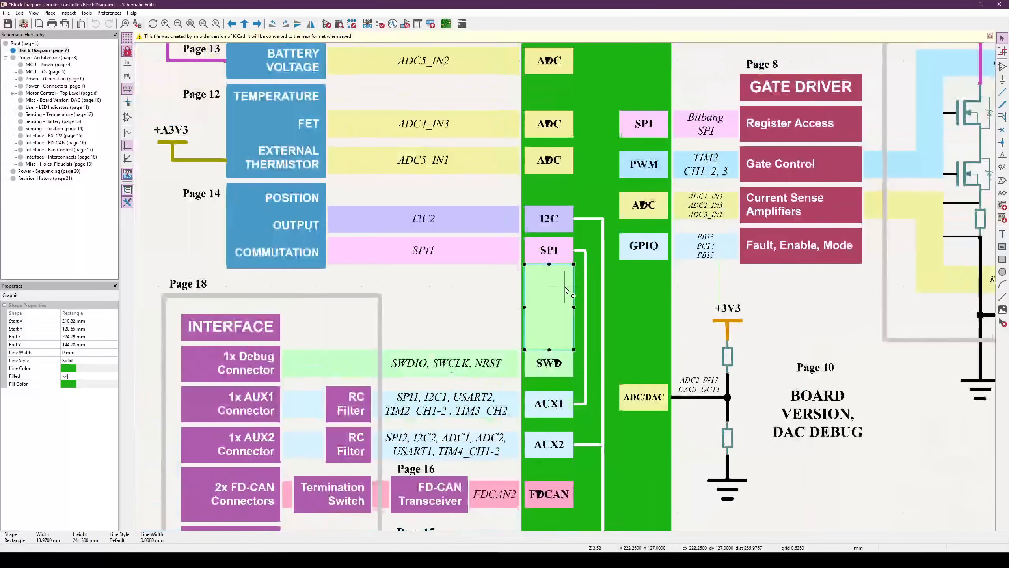
scroll(548, 263, down, 2)
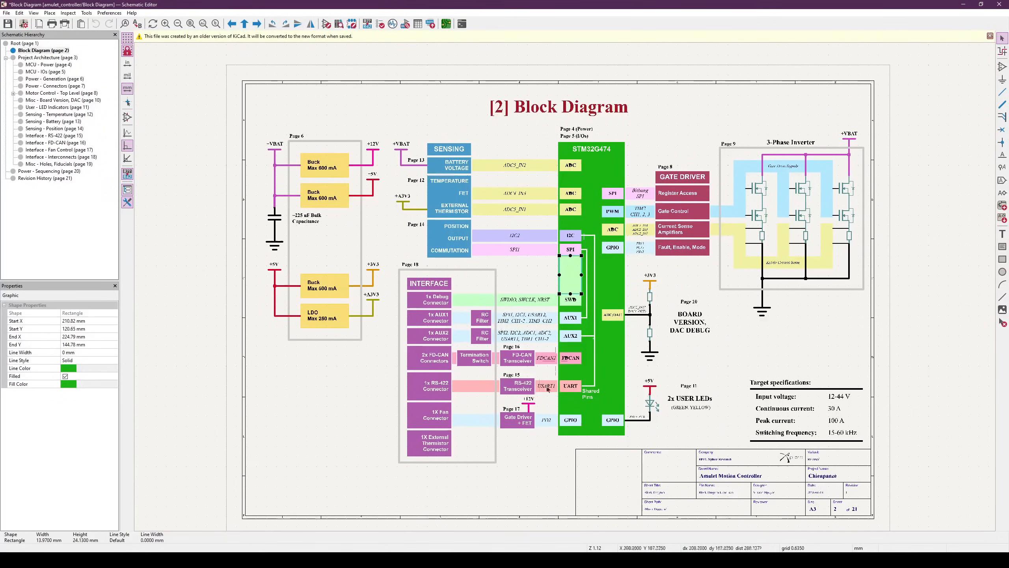
middle_drag(627, 312, 612, 296)
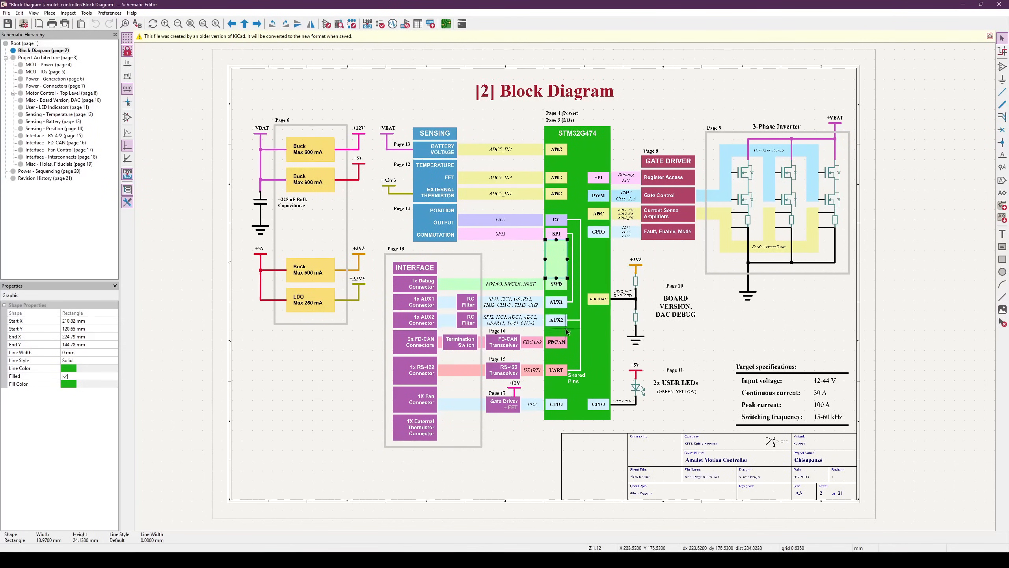
scroll(571, 280, up, 4)
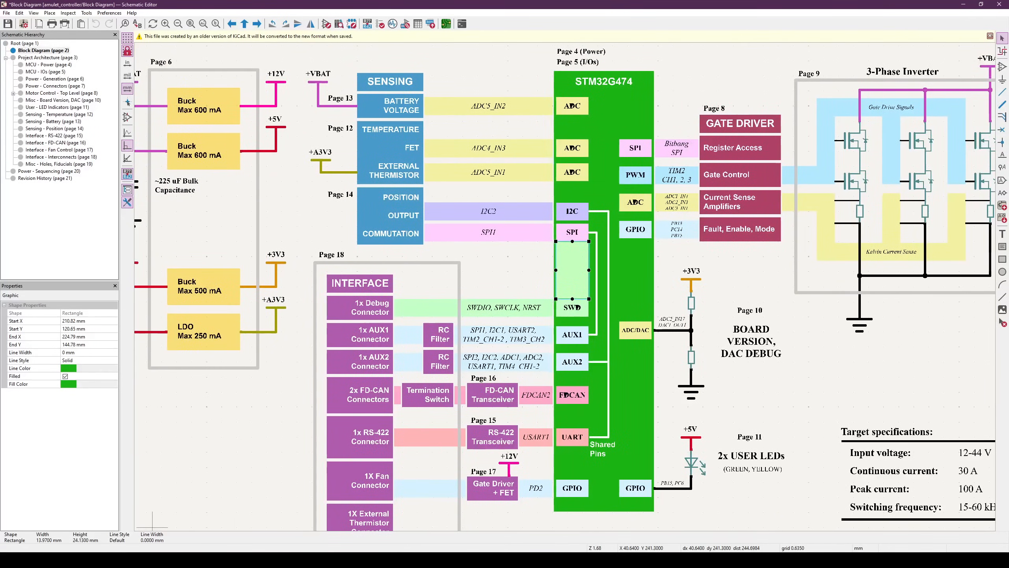
Switch to the example project's Block Diagram page and inspect its placeholder sections and upper Block Description rectangle
click(194, 529)
click(126, 529)
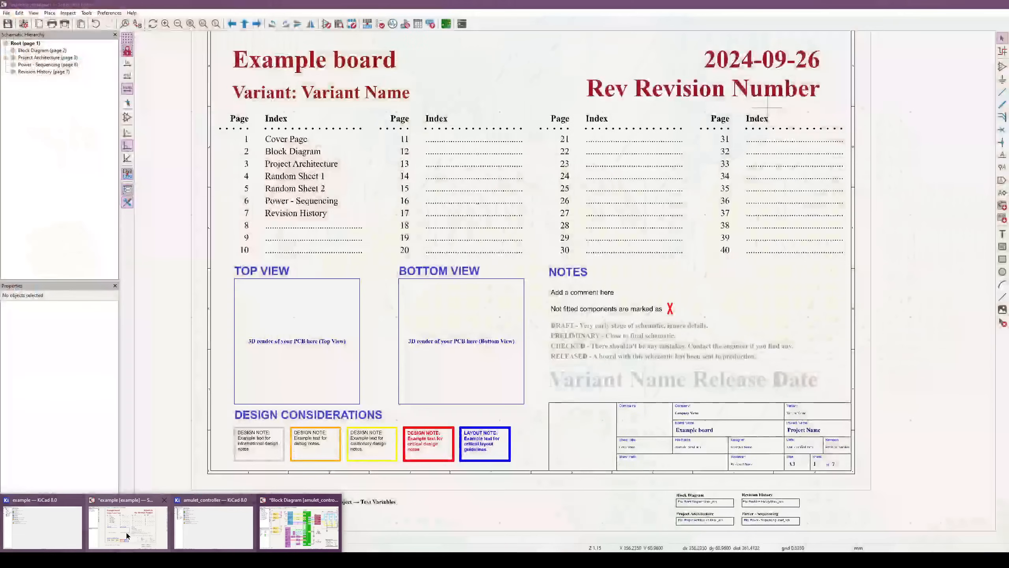
click(44, 50)
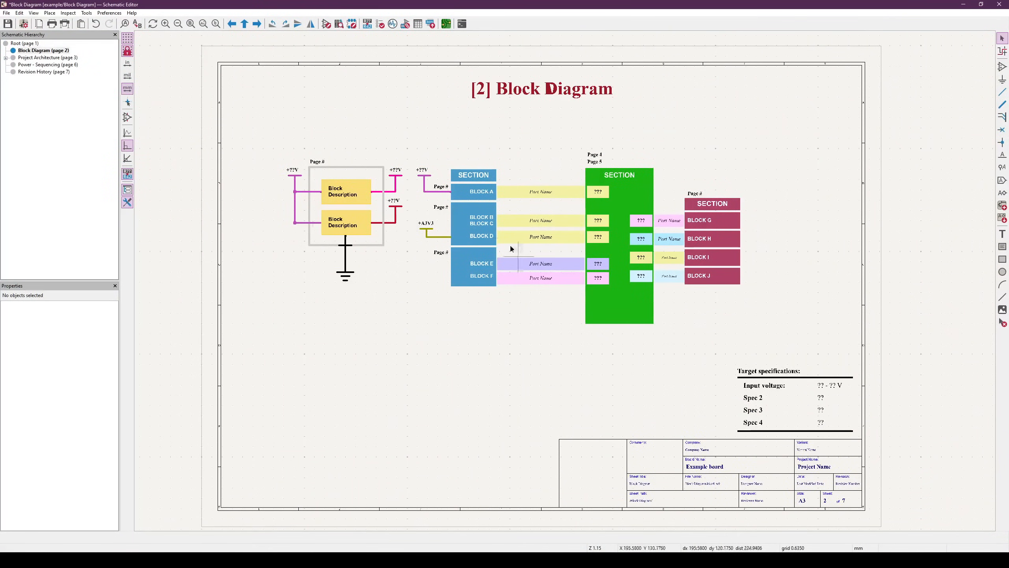
scroll(597, 263, up, 3)
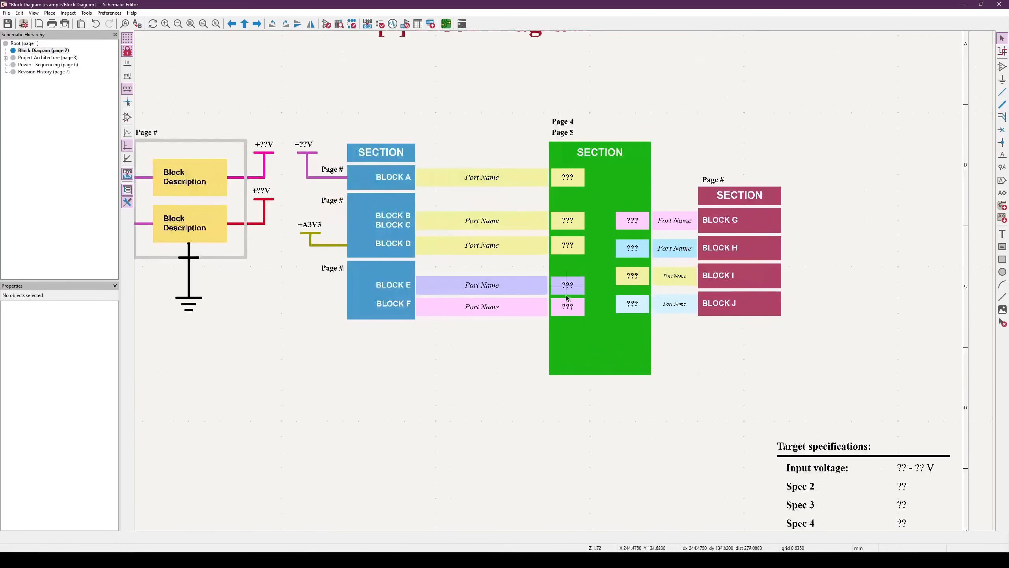
click(350, 186)
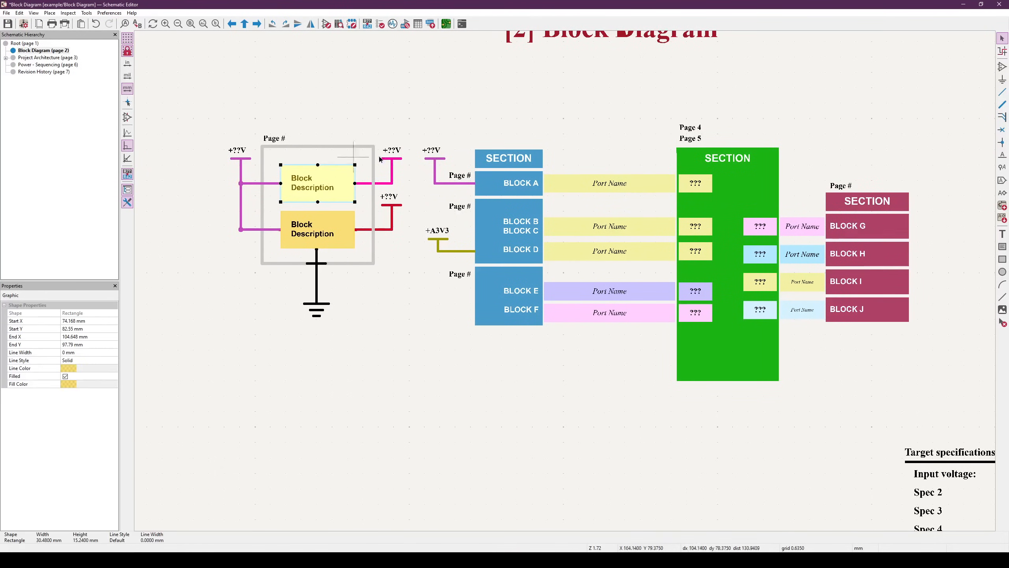
scroll(806, 324, down, 2)
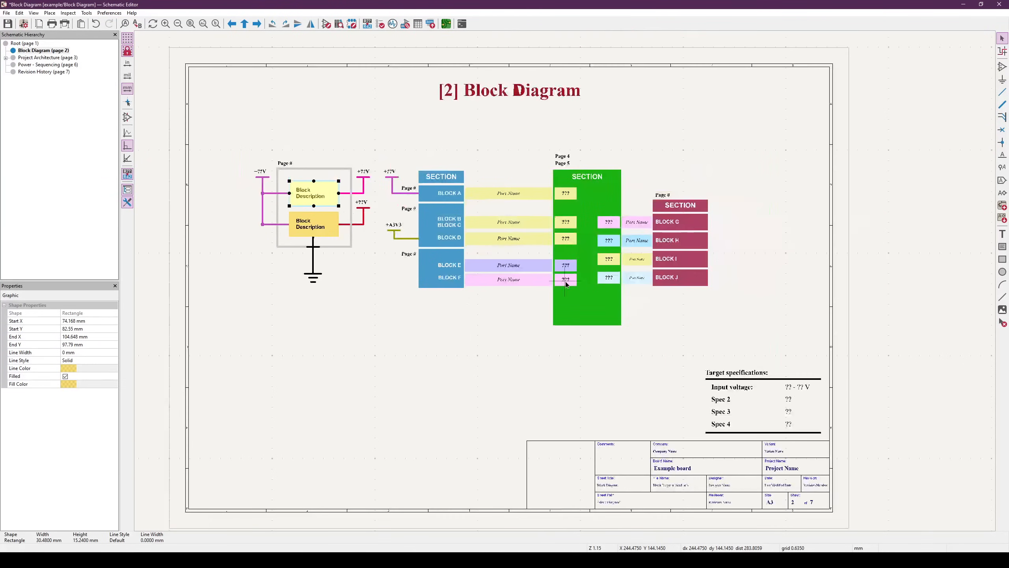
Follow the Page 5 link to the Section B sheet, then return through Project Architecture to the Block Diagram
click(539, 149)
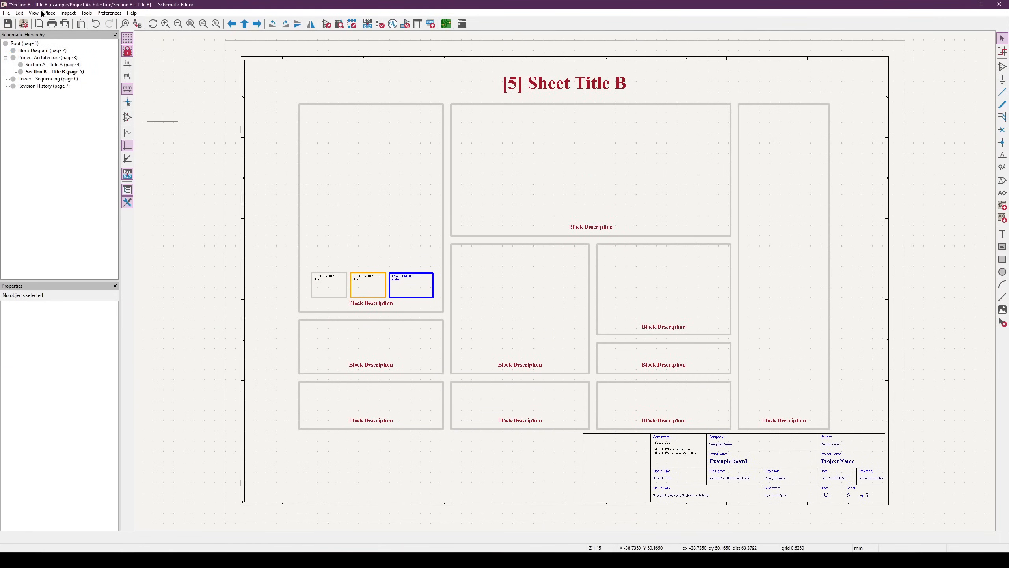
click(48, 65)
click(49, 58)
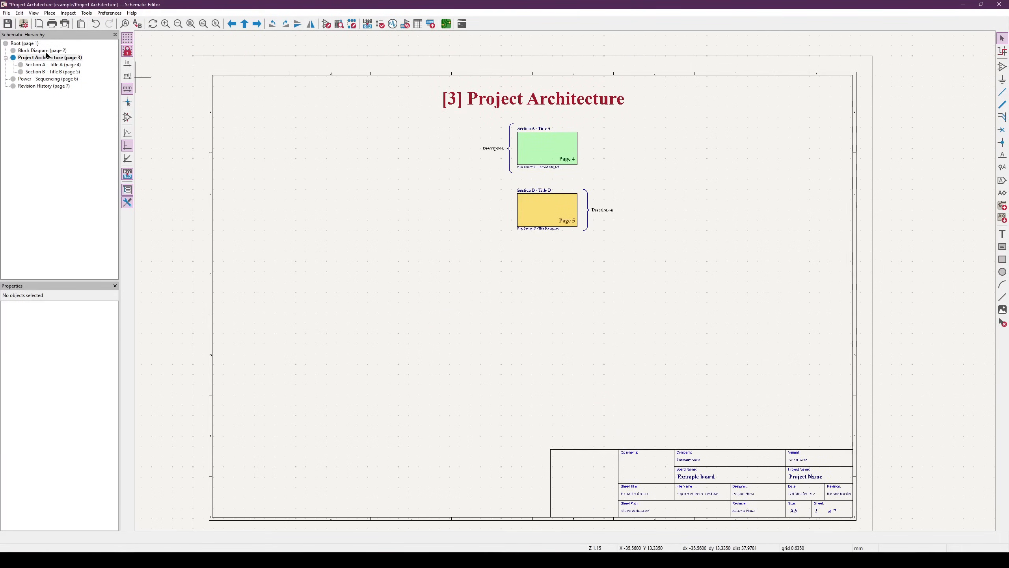
key(Page_Up)
Inspect the hyperlink setting in the Page 5 text box's properties and close them without changes
scroll(567, 336, up, 5)
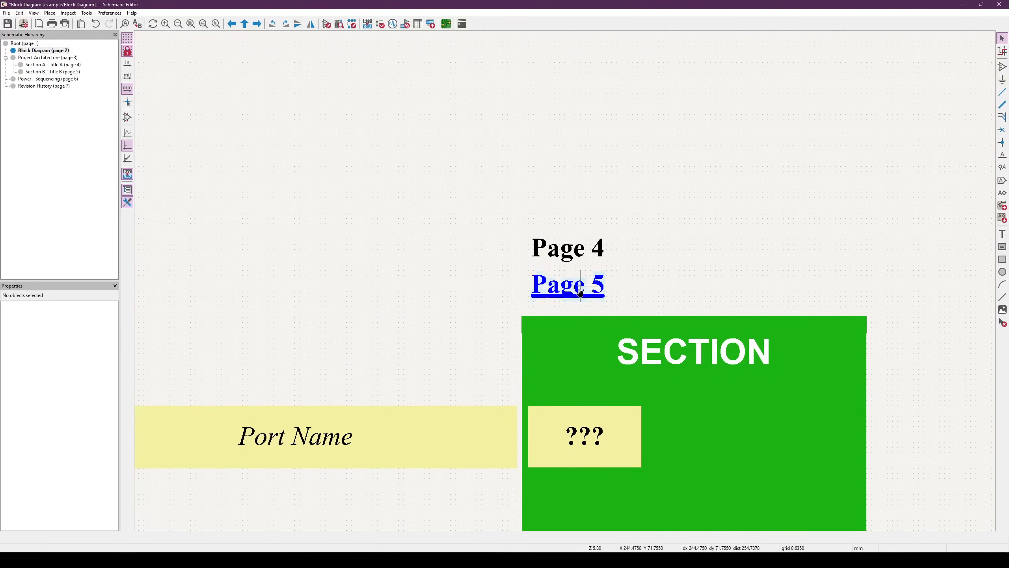
double_click(583, 287)
drag(76, 186, 56, 187)
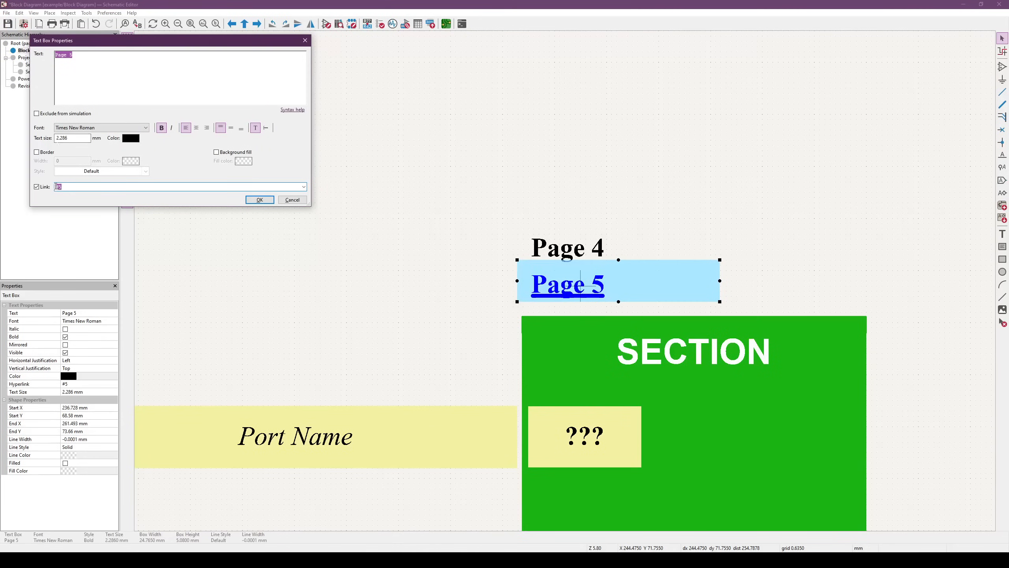
click(303, 201)
scroll(566, 339, down, 5)
middle_drag(532, 367, 523, 252)
scroll(558, 278, down, 2)
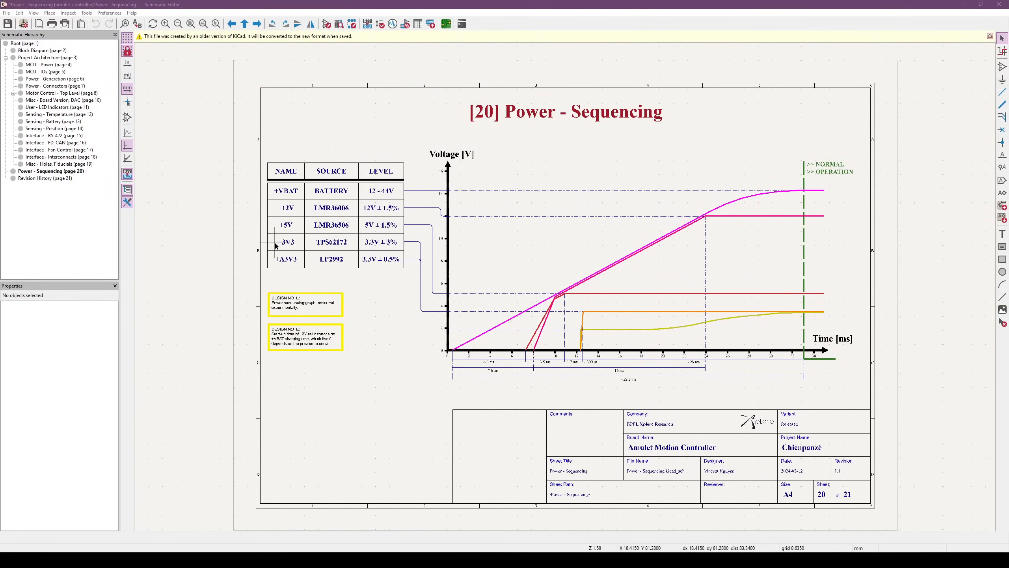
Examine the voltage rail table, design notes and start-up curves on the Power - Sequencing page
middle_drag(837, 218, 833, 216)
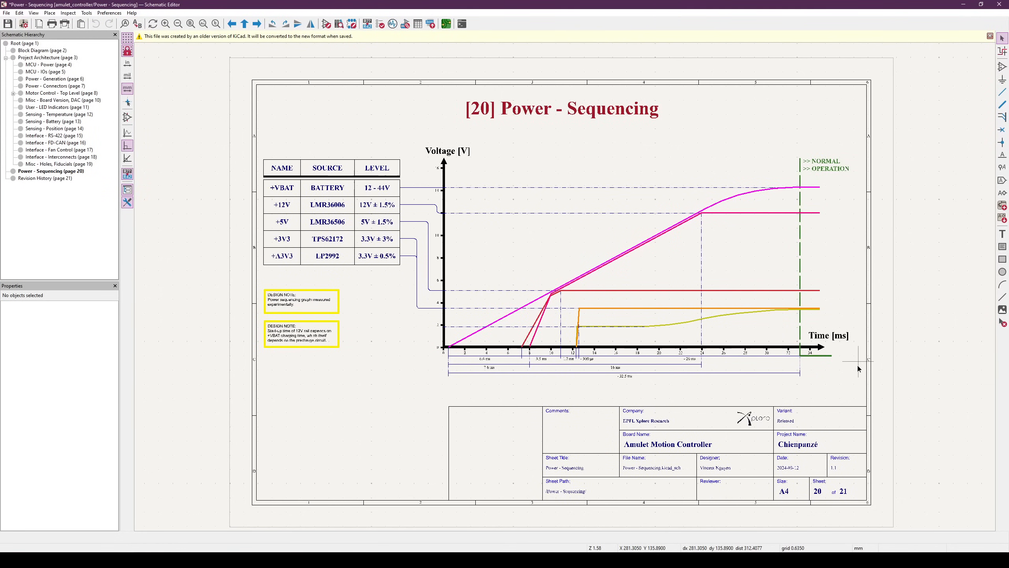
middle_drag(834, 364, 819, 353)
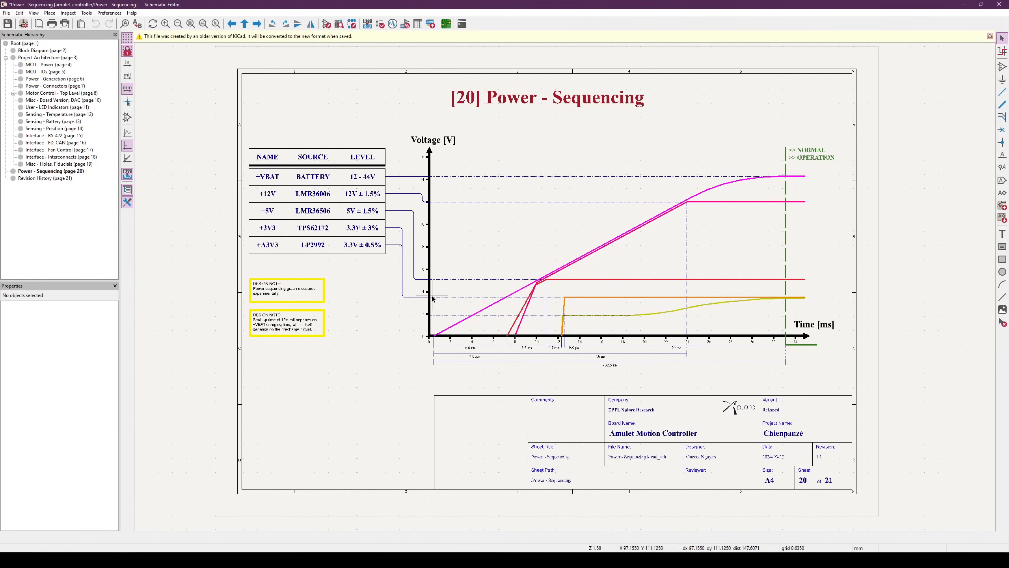
scroll(408, 280, up, 2)
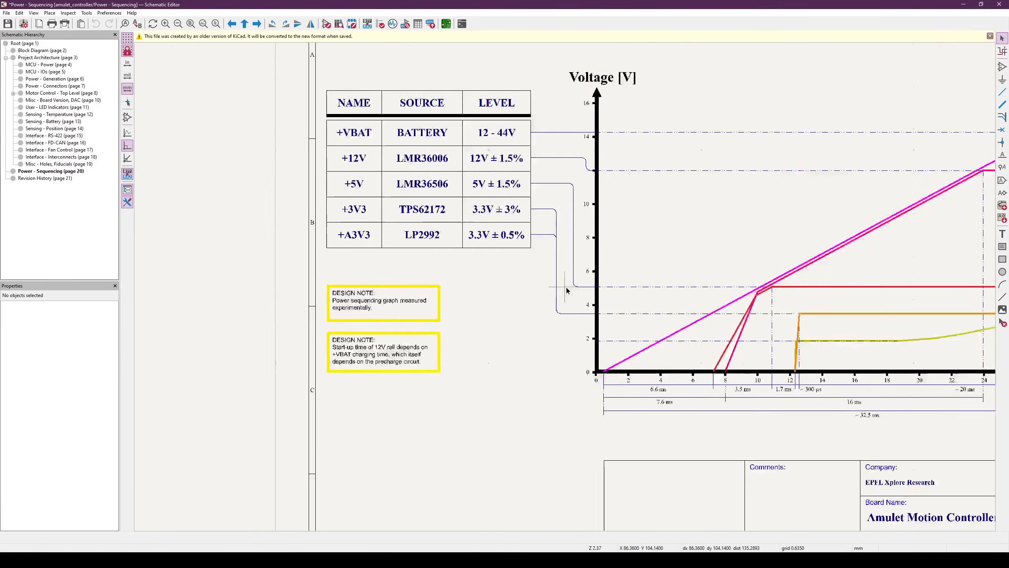
middle_drag(667, 287, 622, 321)
scroll(491, 366, down, 2)
middle_drag(715, 253, 424, 281)
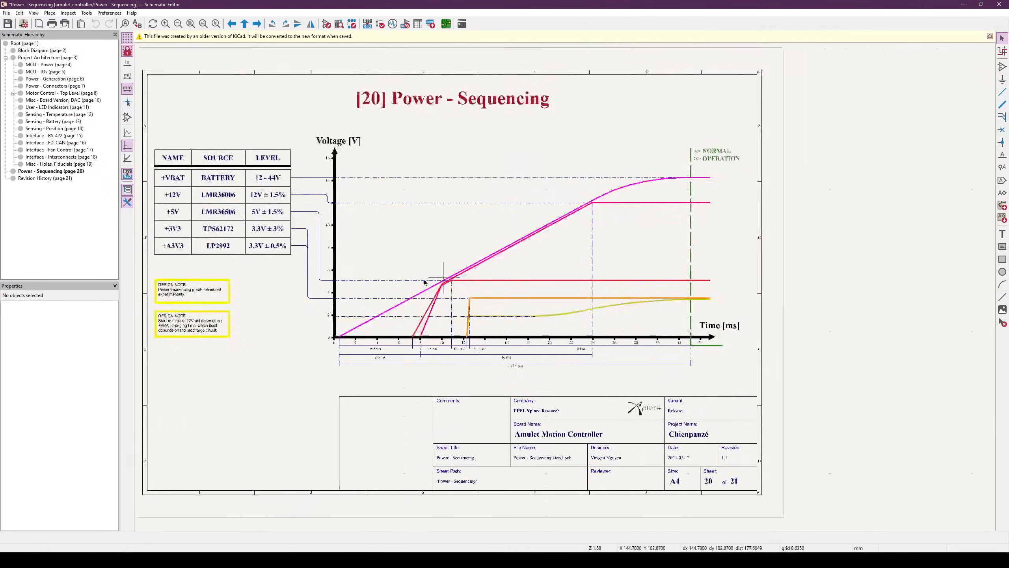
scroll(589, 265, up, 2)
middle_drag(563, 286, 666, 286)
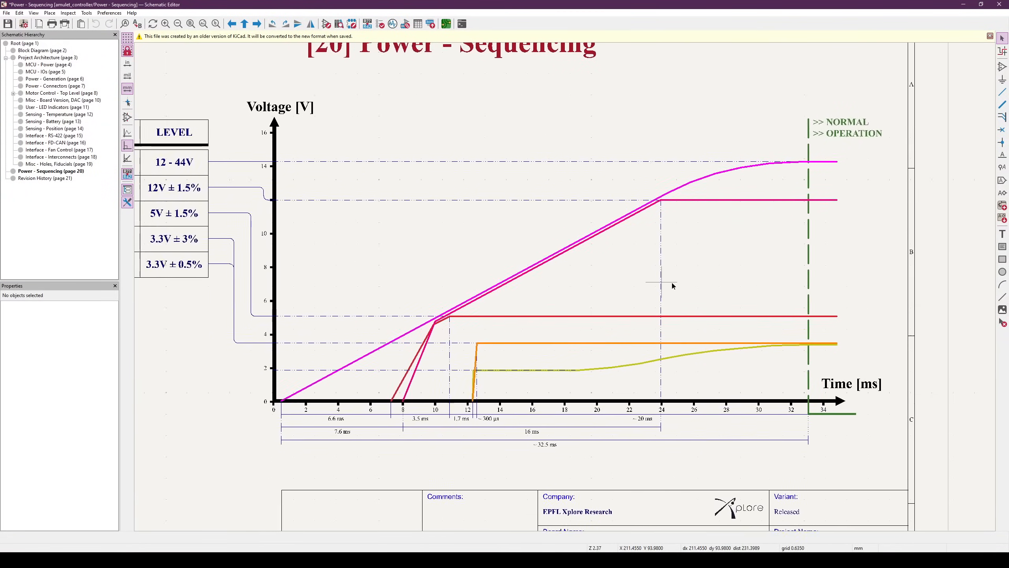
scroll(465, 306, down, 2)
middle_drag(466, 306, 565, 281)
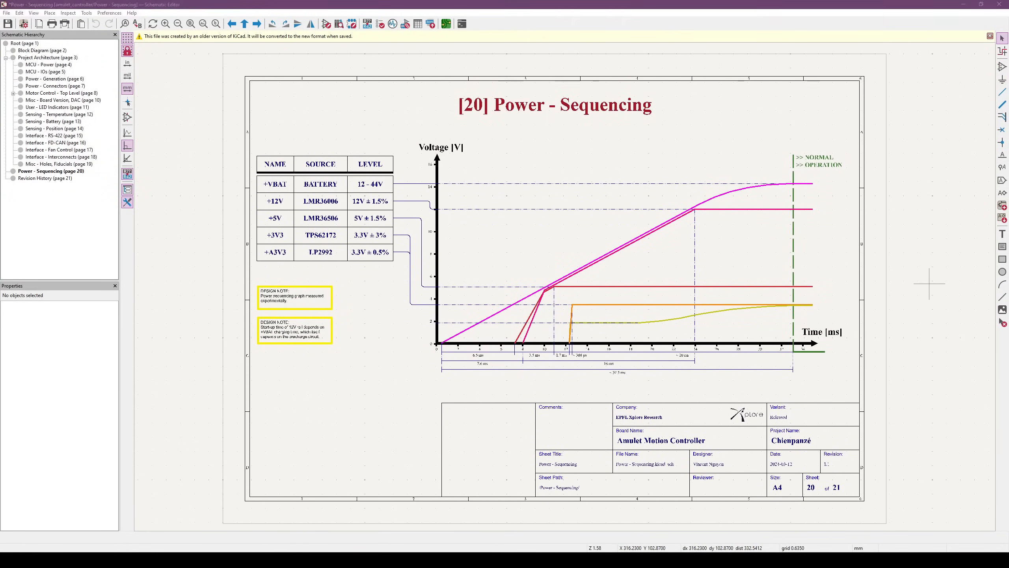
Open the Project Architecture page and examine how its coloured hierarchical sheet blocks are arranged and connected
key(alt+Left)
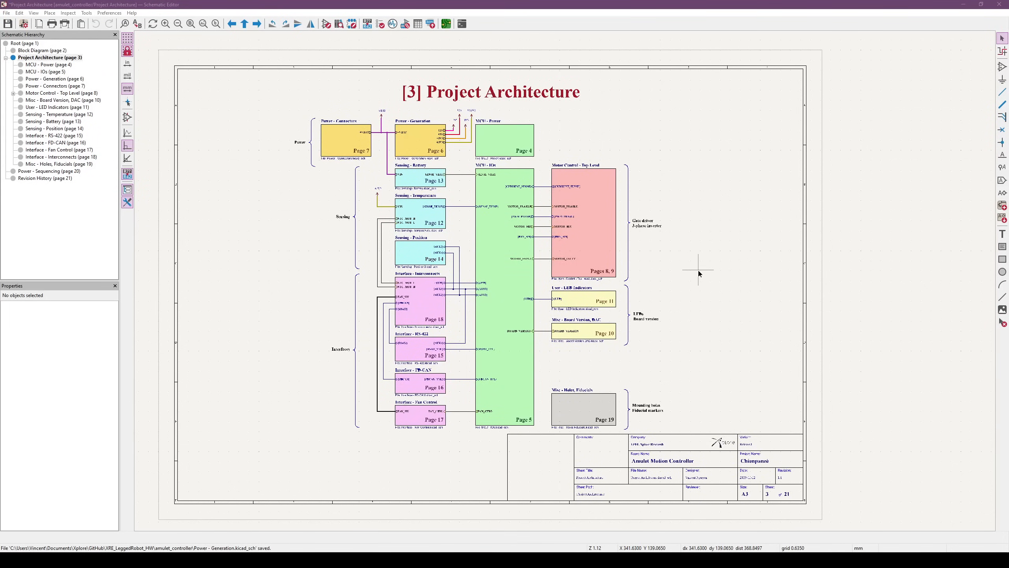
scroll(664, 231, down, 2)
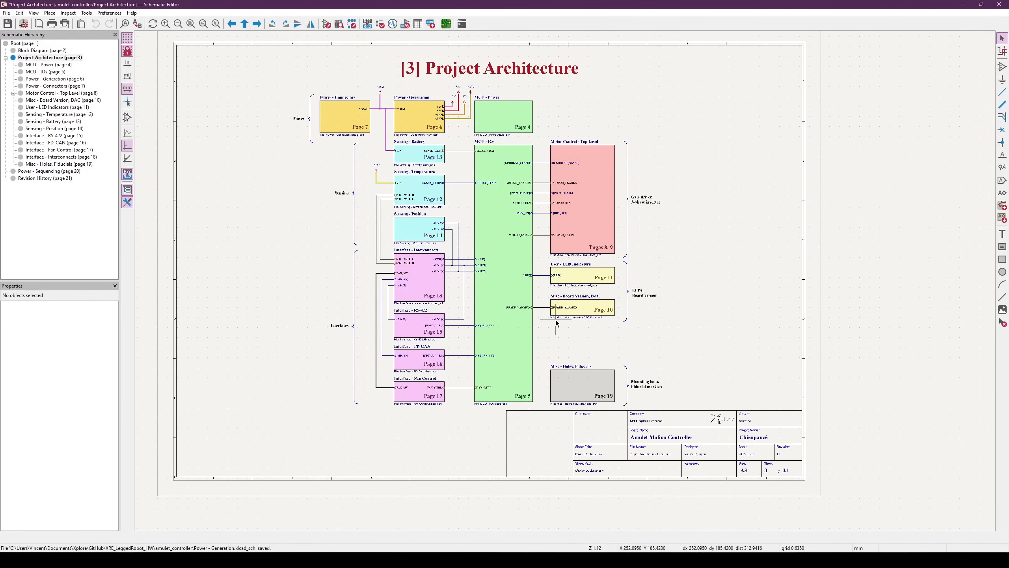
scroll(552, 318, up, 1)
middle_drag(438, 154, 472, 321)
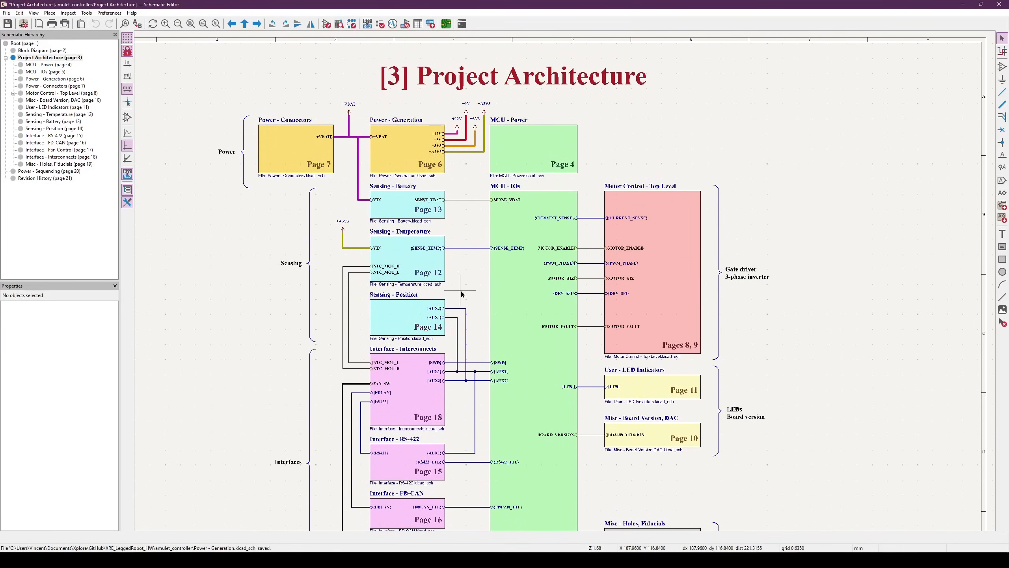
middle_drag(494, 305, 479, 285)
click(505, 137)
click(509, 352)
middle_drag(510, 356, 468, 259)
middle_drag(473, 189, 455, 273)
Inspect the links between MCU - IOs and Motor Control - Top Level, selecting the MOTOR_ENABLE wire and the CURRENT_SENSE bus
click(579, 198)
scroll(529, 236, up, 3)
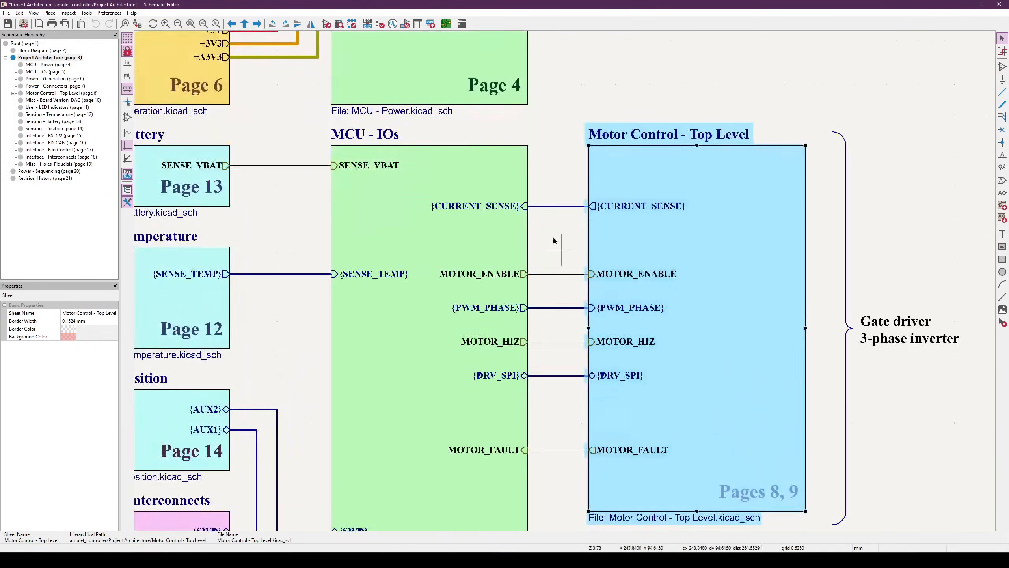
key(Home)
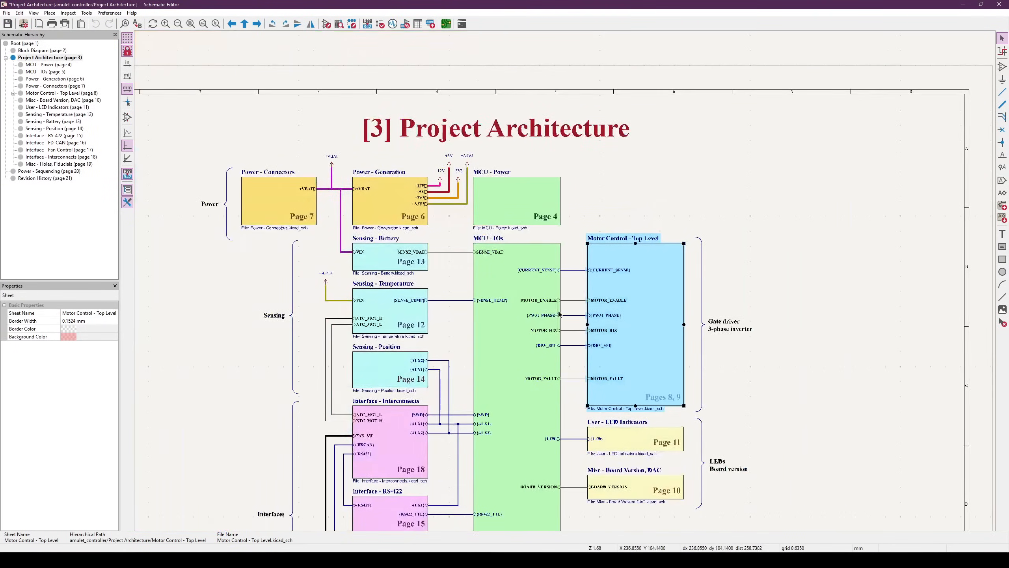
scroll(596, 246, up, 4)
click(584, 246)
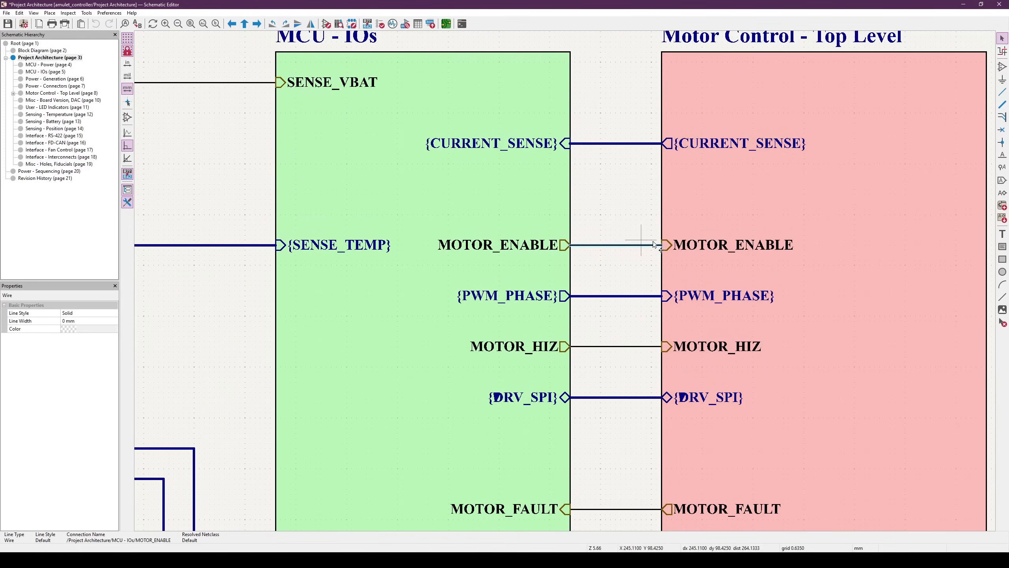
middle_drag(589, 160, 493, 209)
click(495, 193)
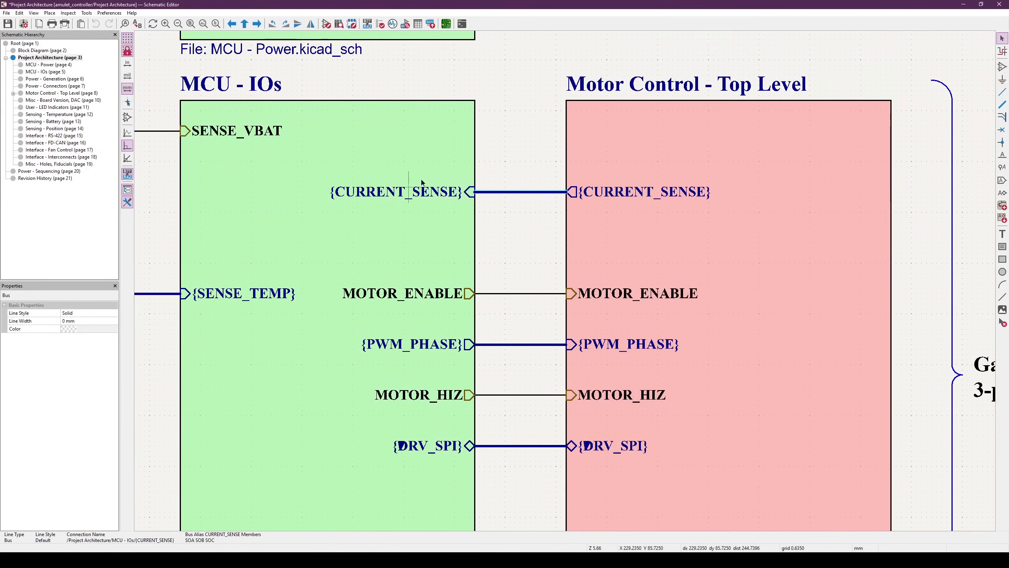
scroll(569, 294, down, 3)
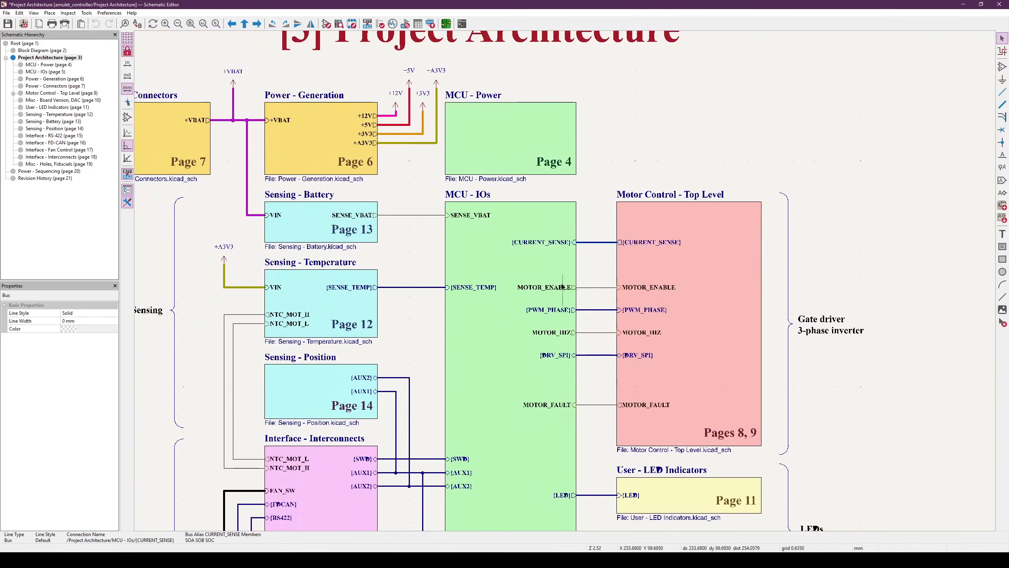
Select the two green MCU sheets together to inspect their grouping, and select the MCU - IOs sheet alone
middle_drag(416, 357, 423, 296)
scroll(684, 174, down, 3)
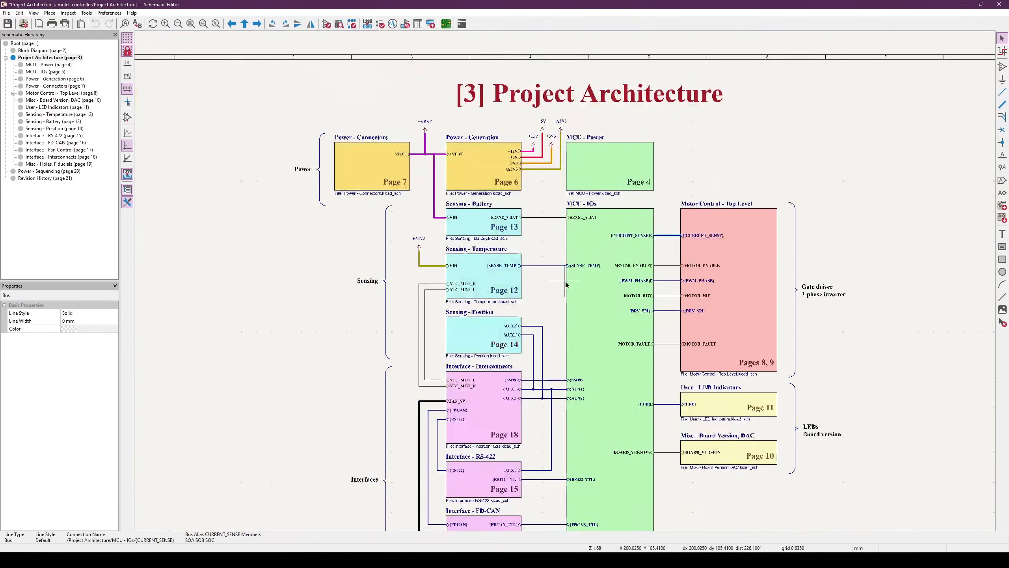
middle_drag(566, 281, 538, 264)
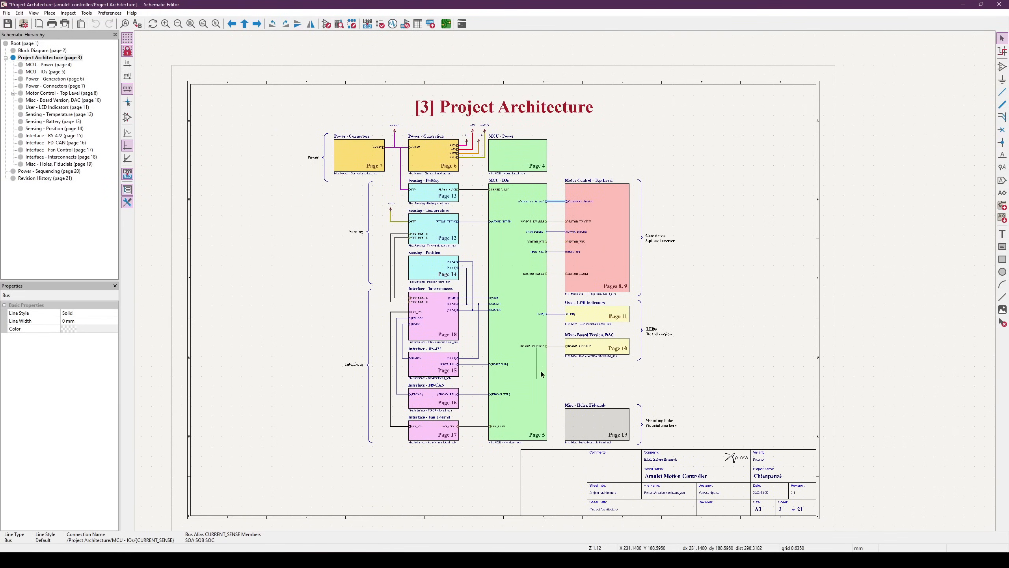
click(506, 288)
click(493, 112)
drag(521, 170, 551, 445)
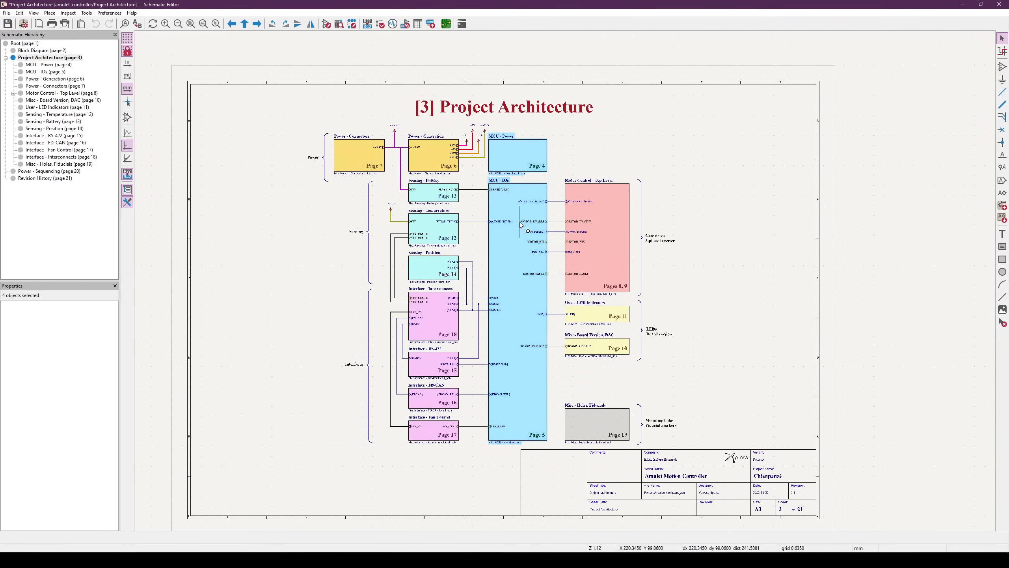
scroll(520, 222, up, 2)
key(Escape)
click(556, 268)
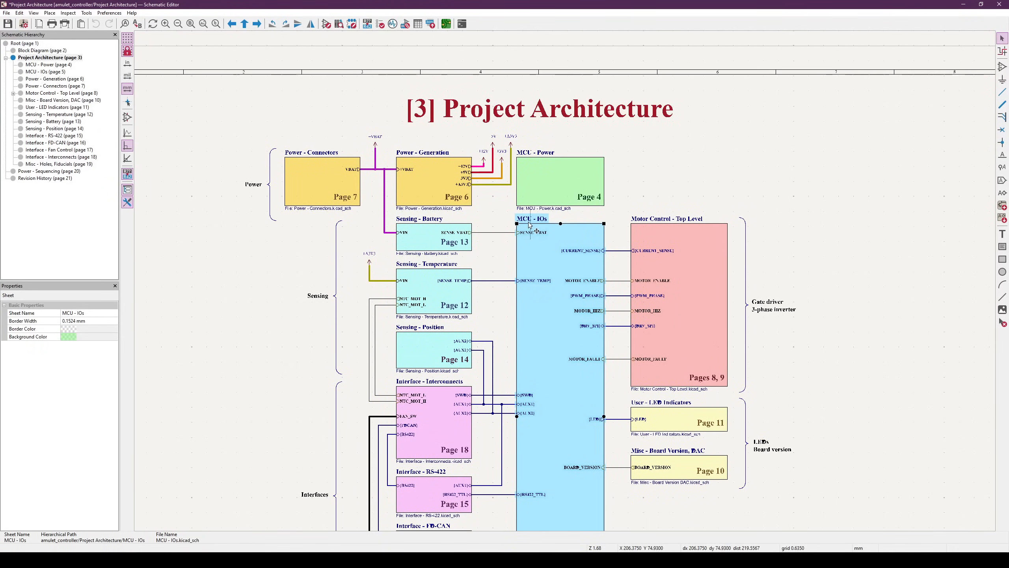
Select the Power group's sheets and examine the sensing, interface, motor control, LED and mounting-hole groups
scroll(474, 228, down, 2)
mouse_move(475, 237)
middle_down()
mouse_move(473, 254)
mouse_move(467, 244)
middle_up()
drag(286, 163, 477, 234)
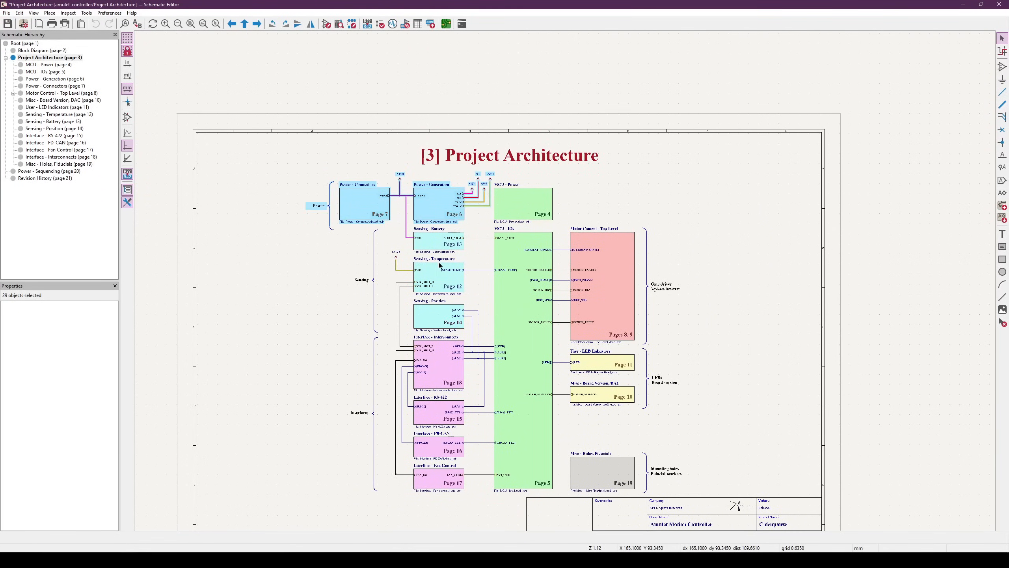
scroll(439, 262, up, 1)
middle_drag(672, 346, 412, 237)
click(242, 115)
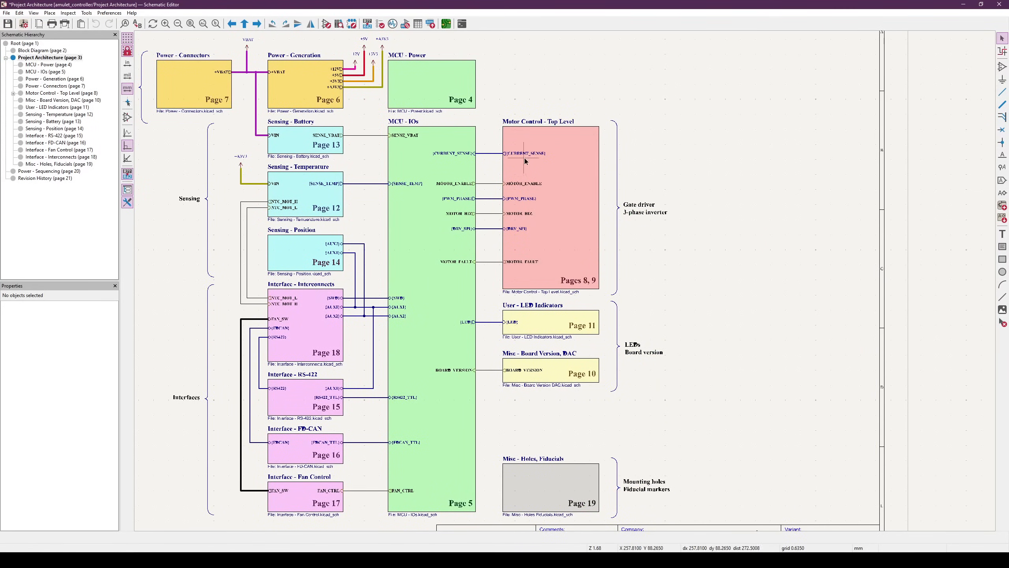
middle_drag(573, 360, 623, 304)
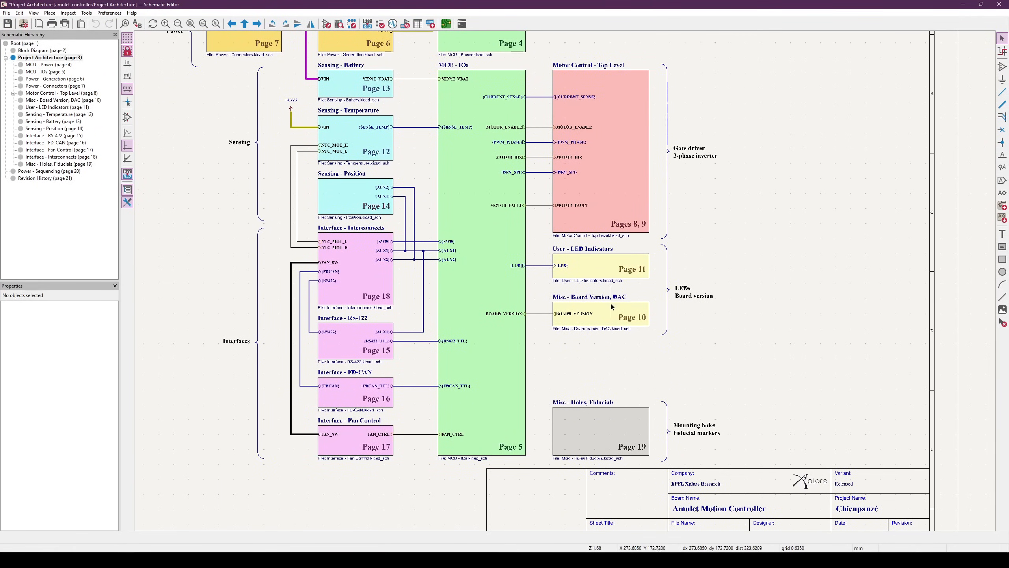
key(Home)
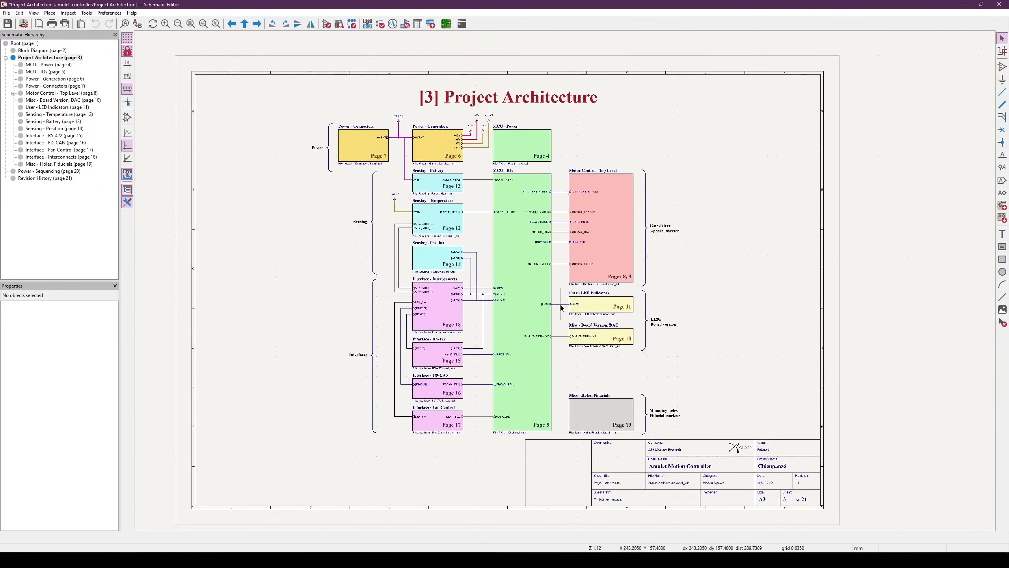
Open the MCU - IOs sheet and select the Auxiliary port 1 net labels feeding the AUX1 bus
double_click(503, 261)
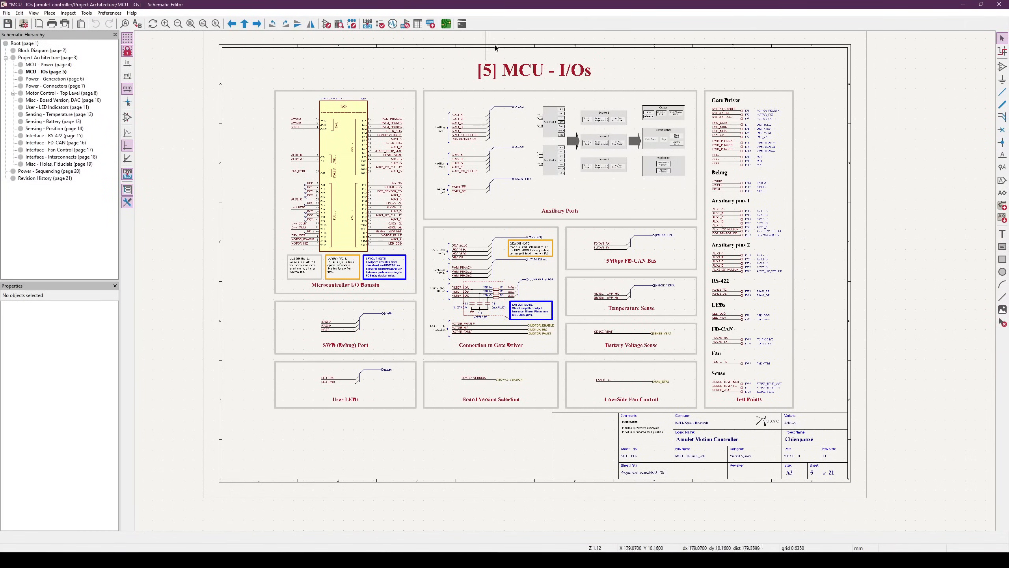
scroll(512, 172, up, 3)
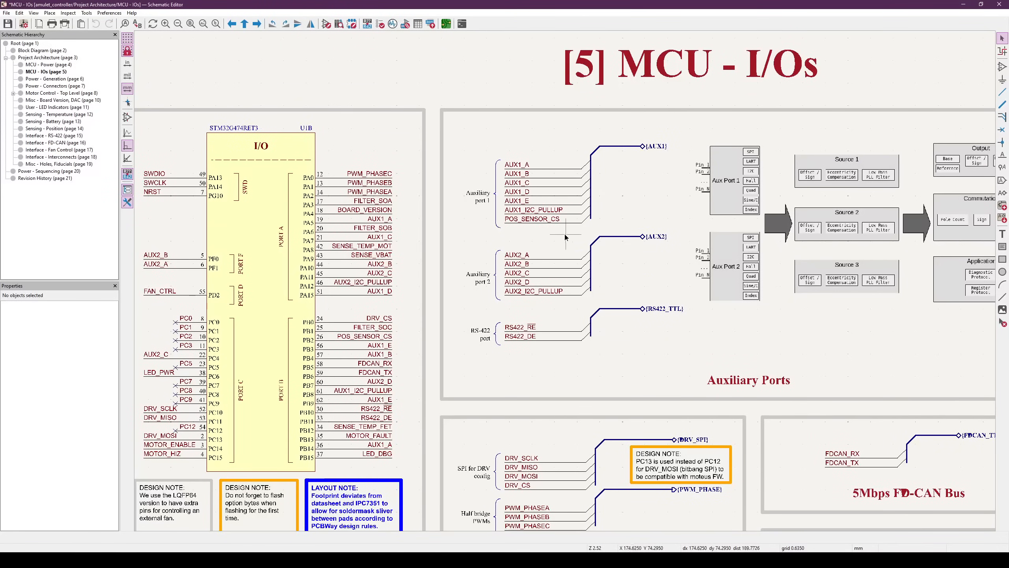
drag(497, 151, 590, 237)
scroll(518, 167, up, 2)
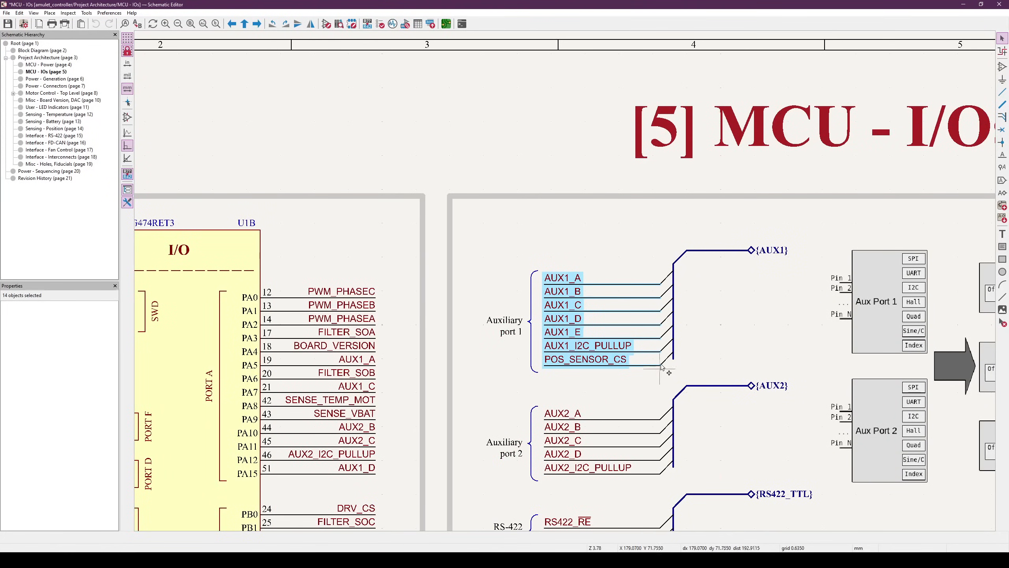
scroll(543, 272, down, 3)
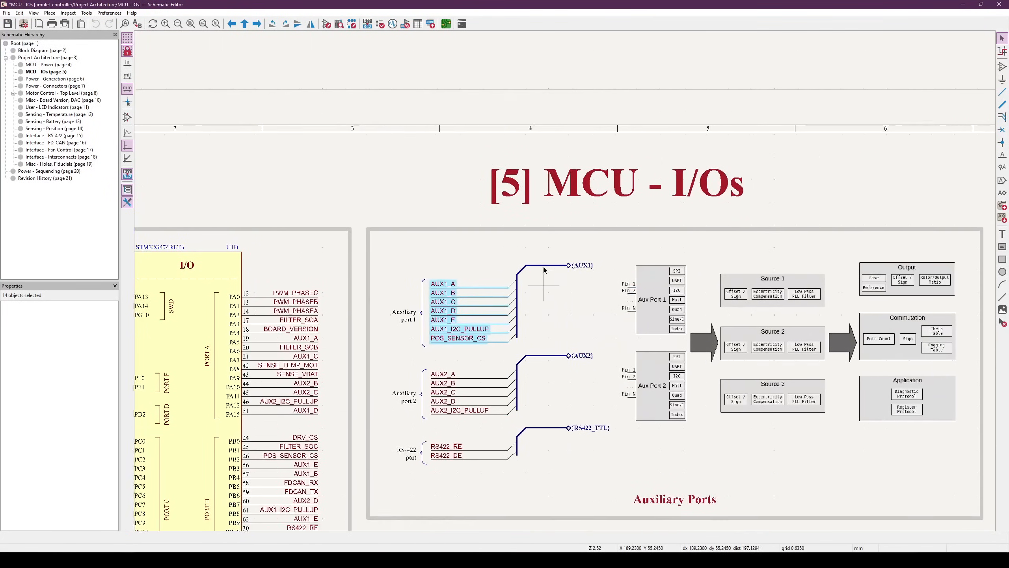
Return to Project Architecture to check the buses between MCU - IOs and Motor Control, and reopen the MCU - IOs sheet
click(43, 64)
click(50, 58)
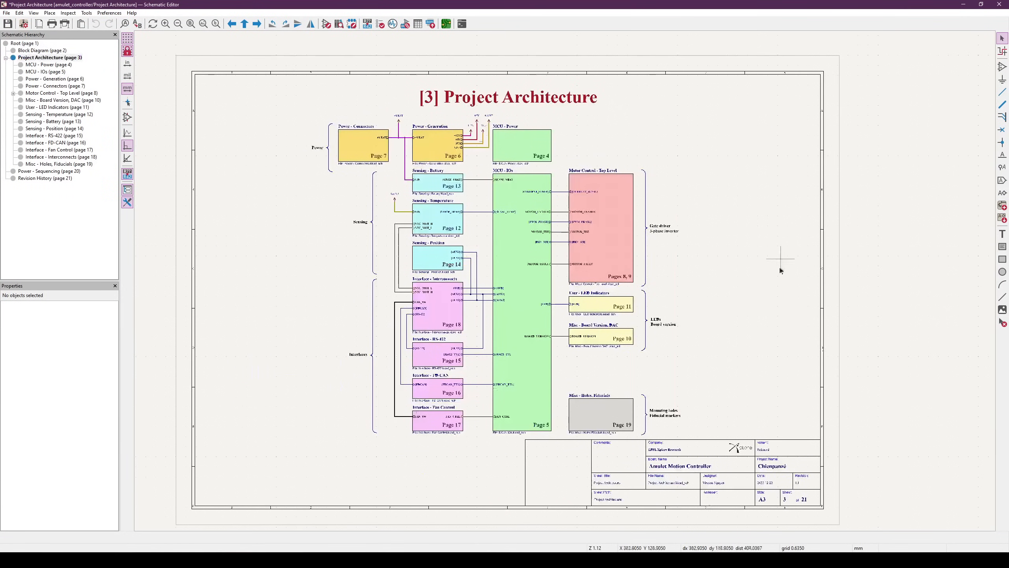
scroll(534, 237, up, 2)
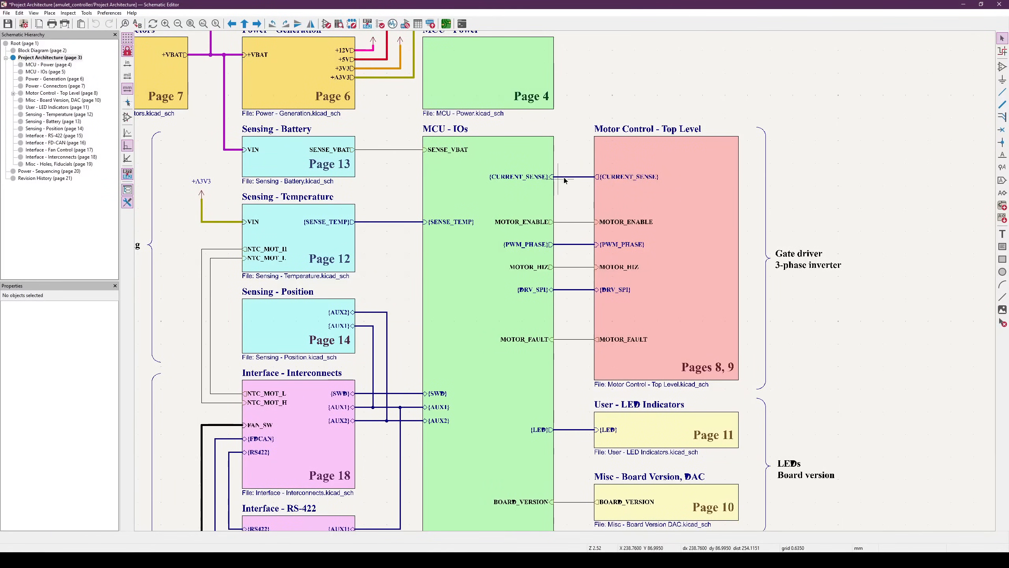
click(58, 71)
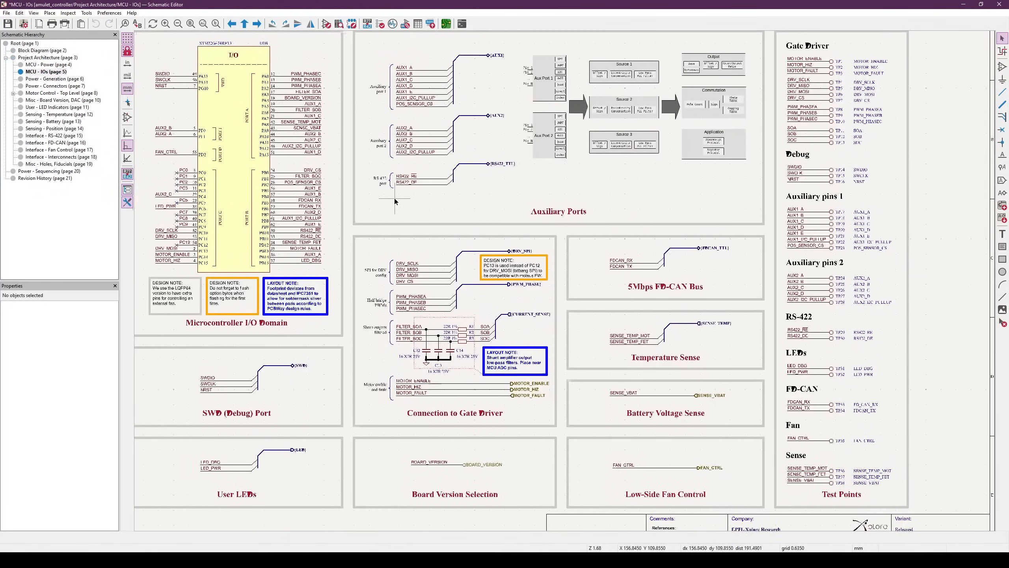
Place a trial wire-to-bus entry in the empty area below the RS422_TTL bus
scroll(566, 284, up, 3)
scroll(566, 284, up, 4)
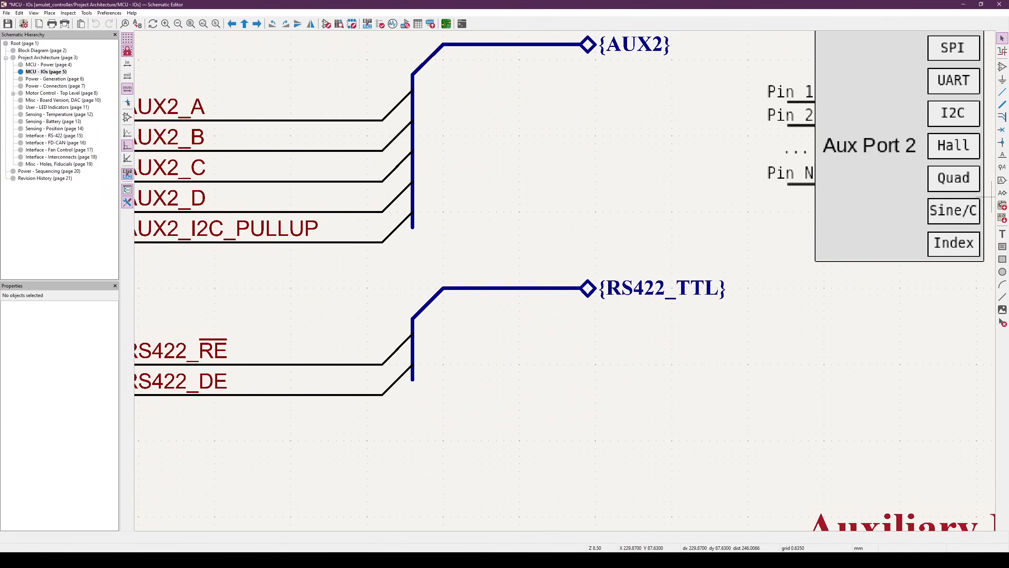
click(1003, 116)
click(489, 437)
click(1002, 104)
key(Escape)
click(478, 476)
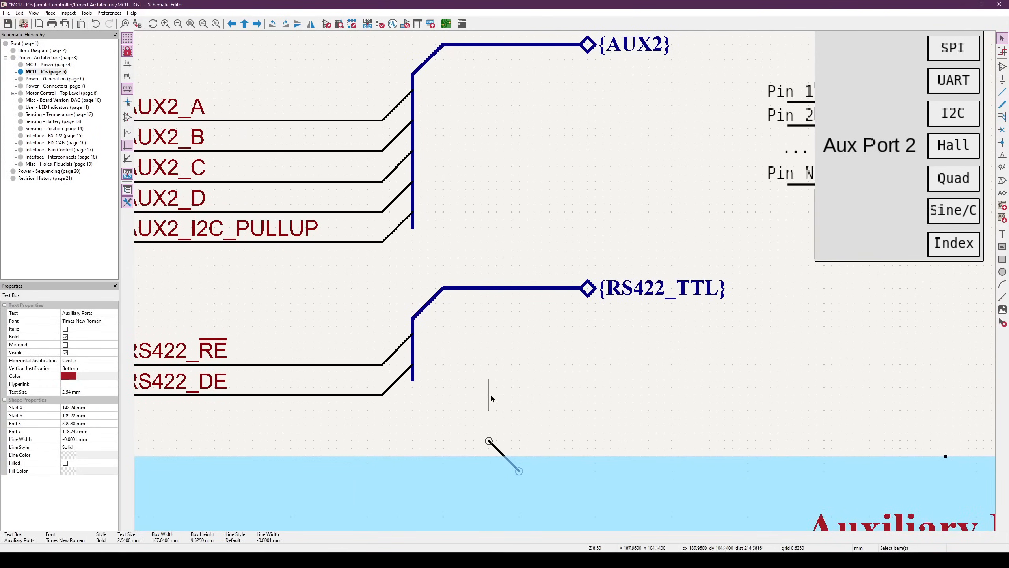
Try the bus drawing tool beside the trial bus entry, cancel it and remove the entry
click(490, 395)
click(1003, 104)
click(489, 409)
key(Escape)
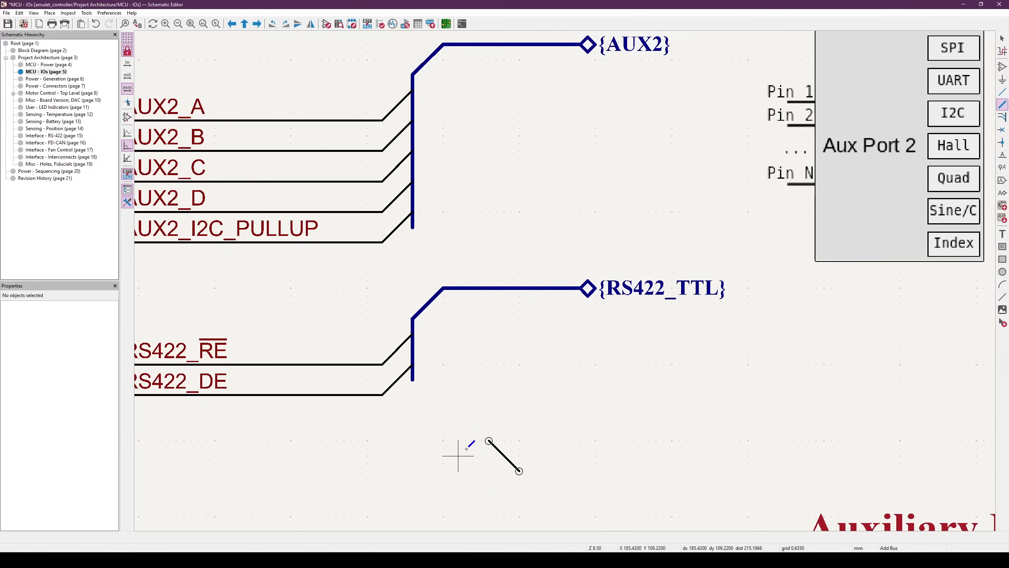
key(Escape)
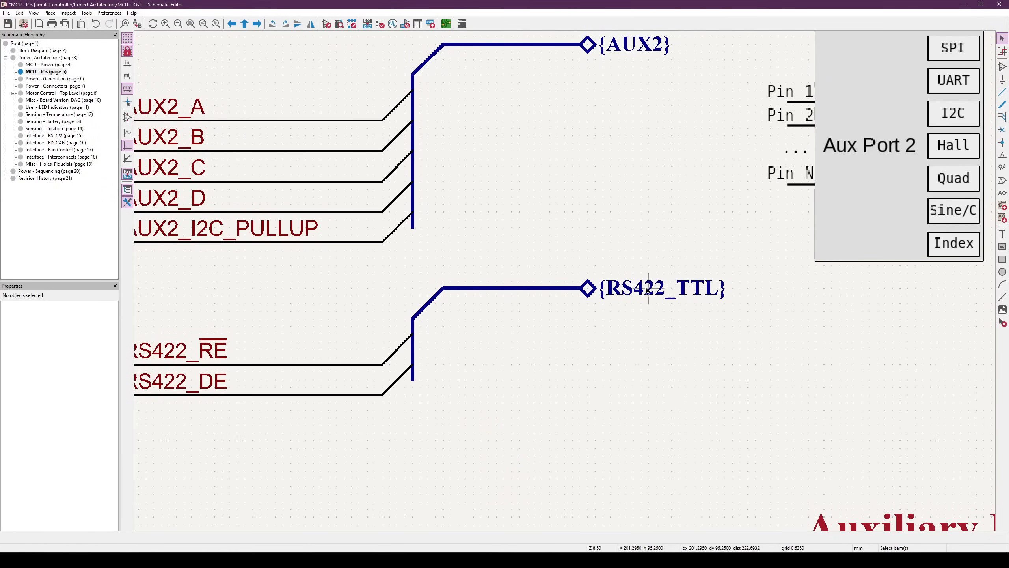
Inspect the RS422_TTL hierarchical label's bus alias members and open the MCU - Power sheet
click(613, 301)
scroll(554, 321, down, 8)
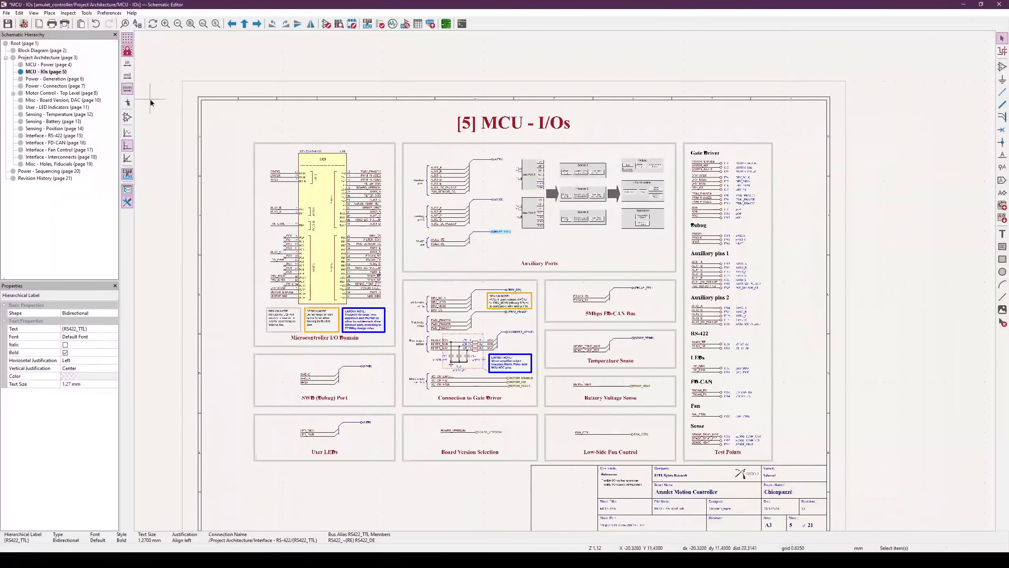
click(45, 66)
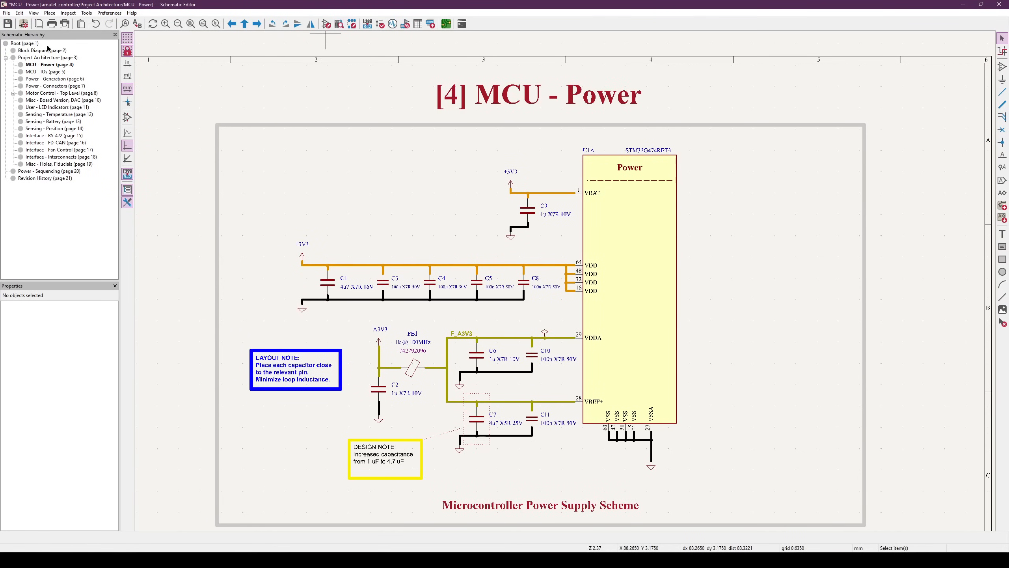
Return to the Project Architecture sheet and view its full hierarchical layout
click(54, 58)
scroll(466, 166, down, 1)
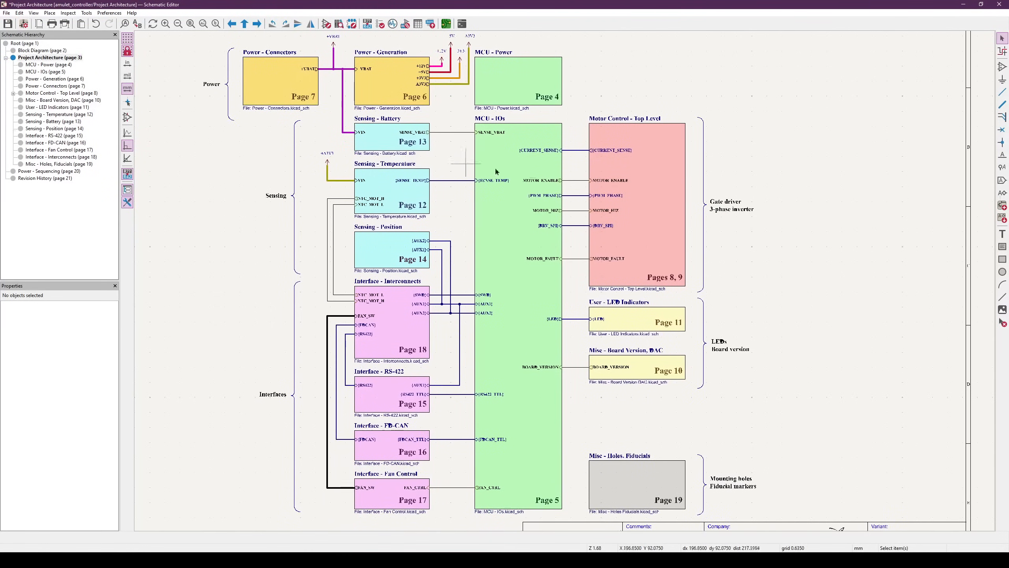
scroll(565, 280, down, 1)
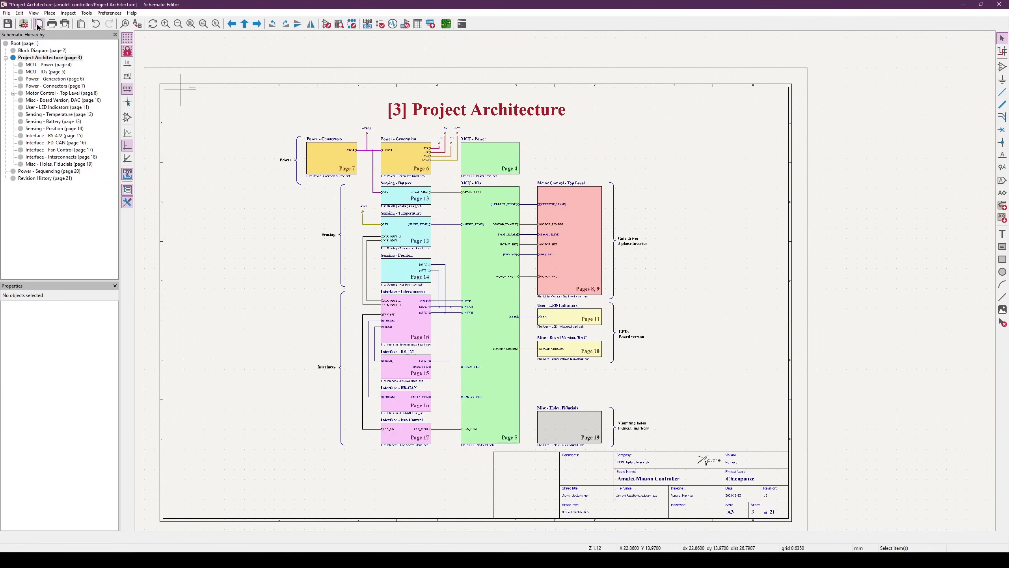
Inspect the bus alias definitions in the schematic setup, including the members of CURRENT_SENSE, and close the setup
click(24, 24)
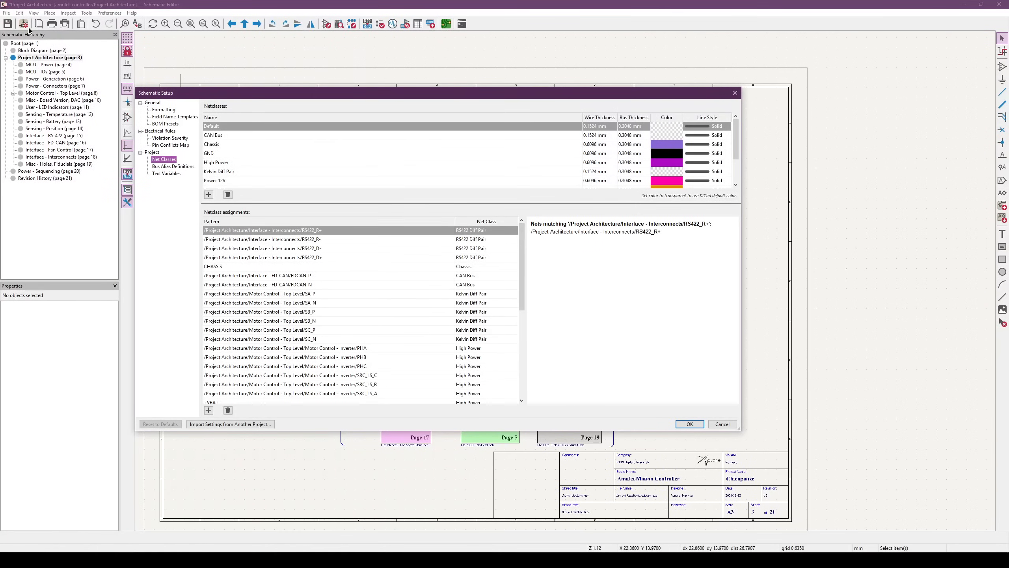
drag(327, 92, 280, 129)
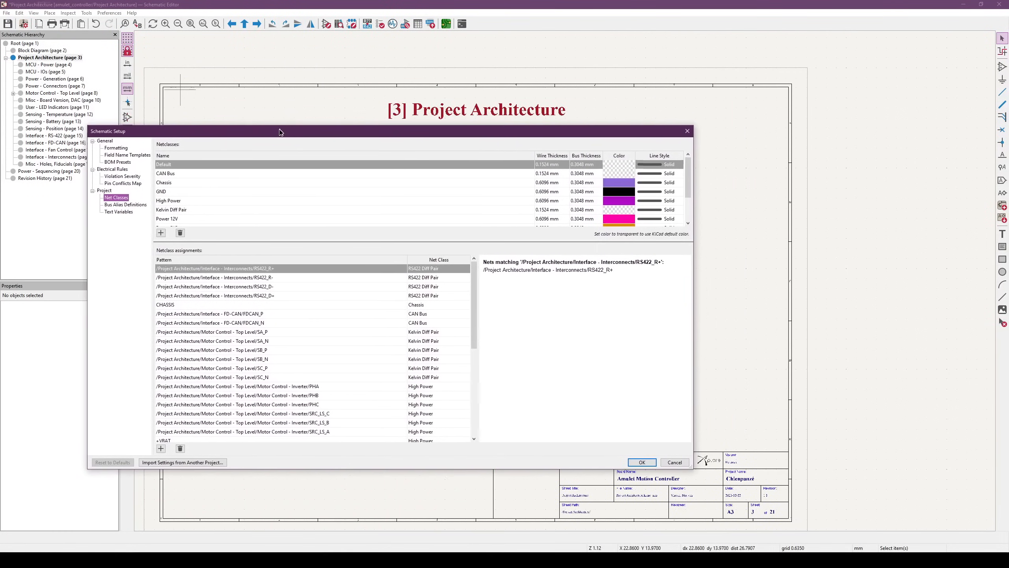
click(123, 205)
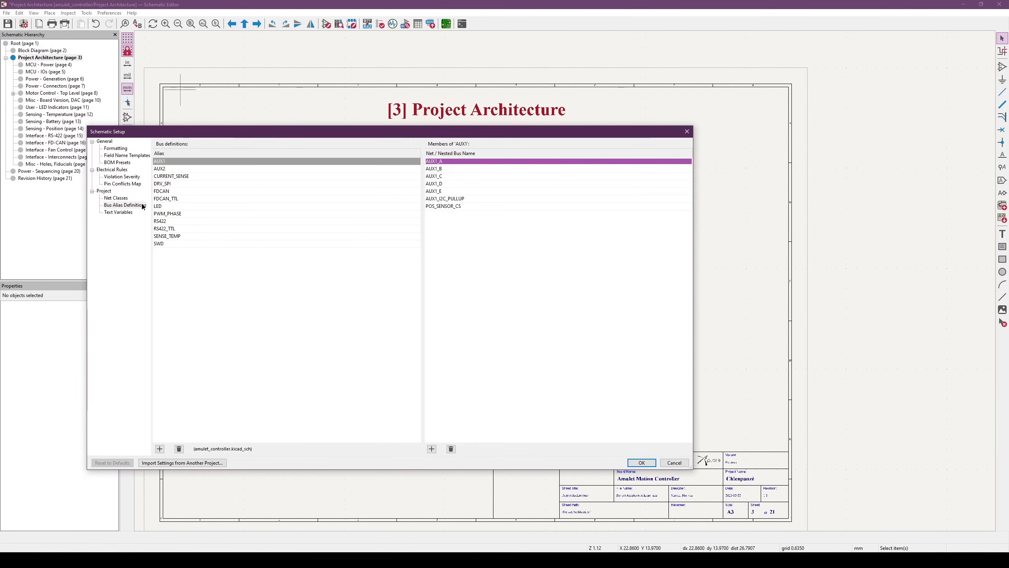
click(178, 176)
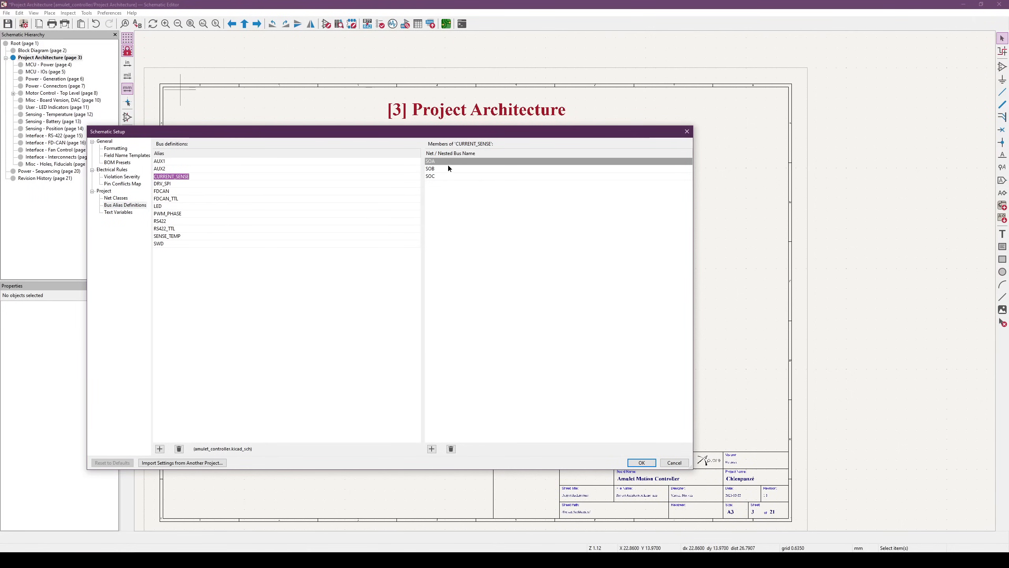
click(447, 175)
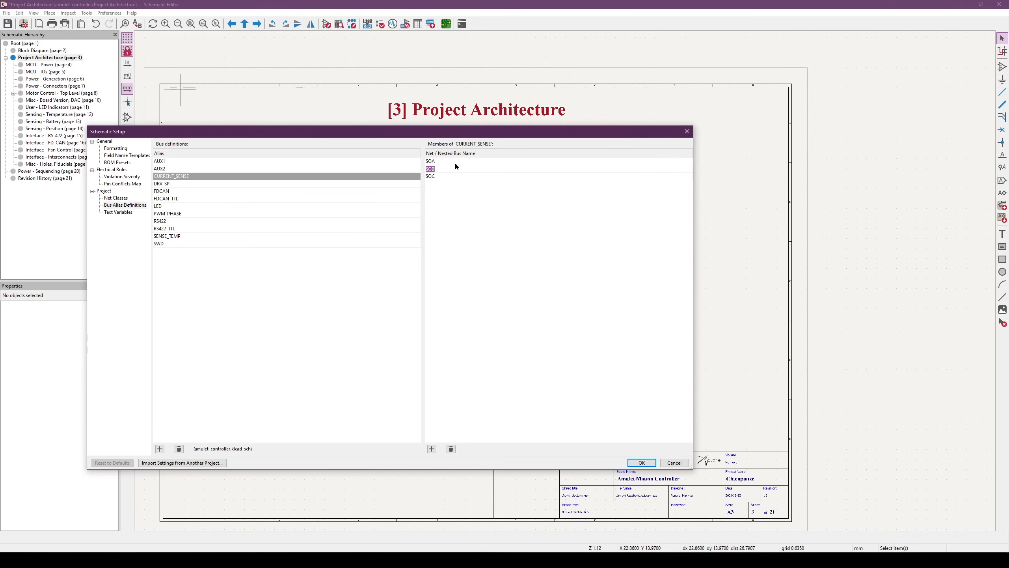
click(642, 462)
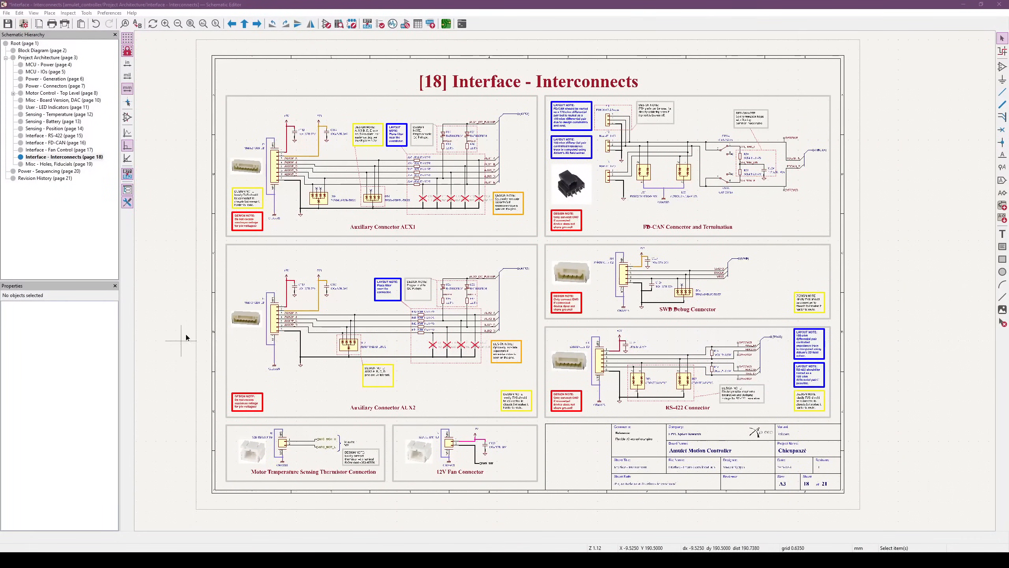
On the Interface - Interconnects sheet, examine the Auxiliary Connector AUX1 picture and its J6 connector symbol
scroll(261, 185, up, 5)
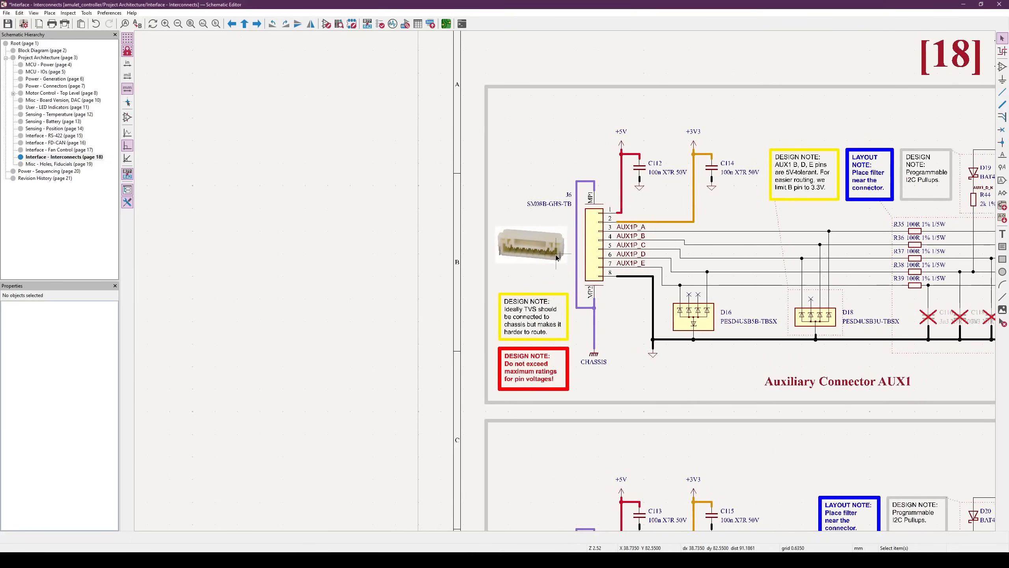
click(554, 244)
scroll(623, 264, down, 2)
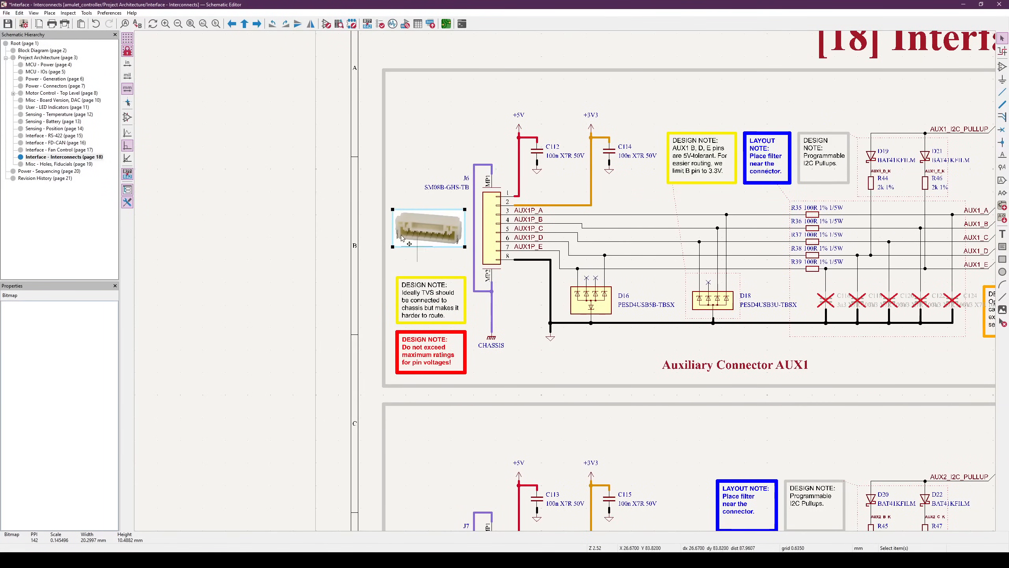
click(484, 212)
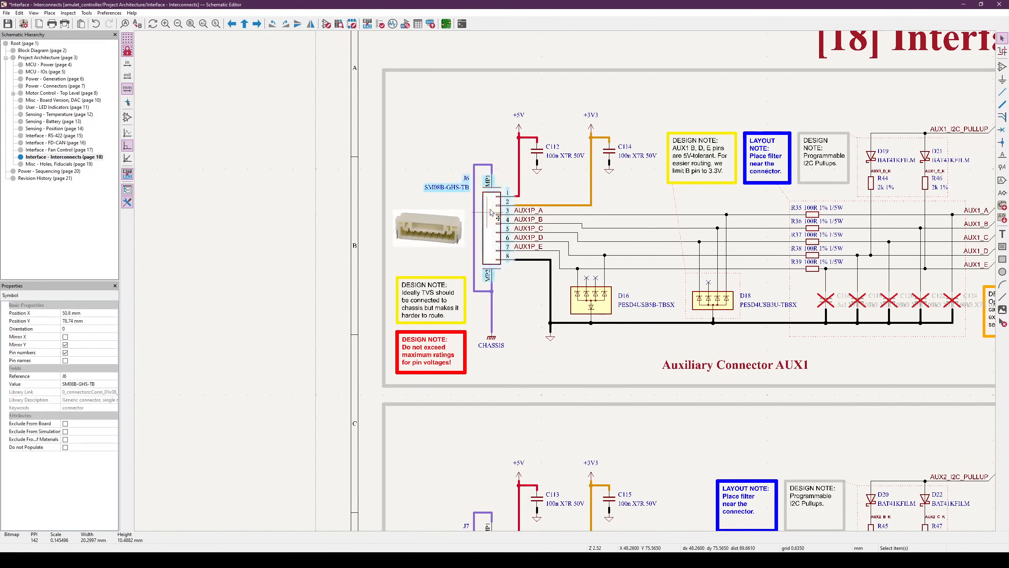
scroll(581, 284, down, 3)
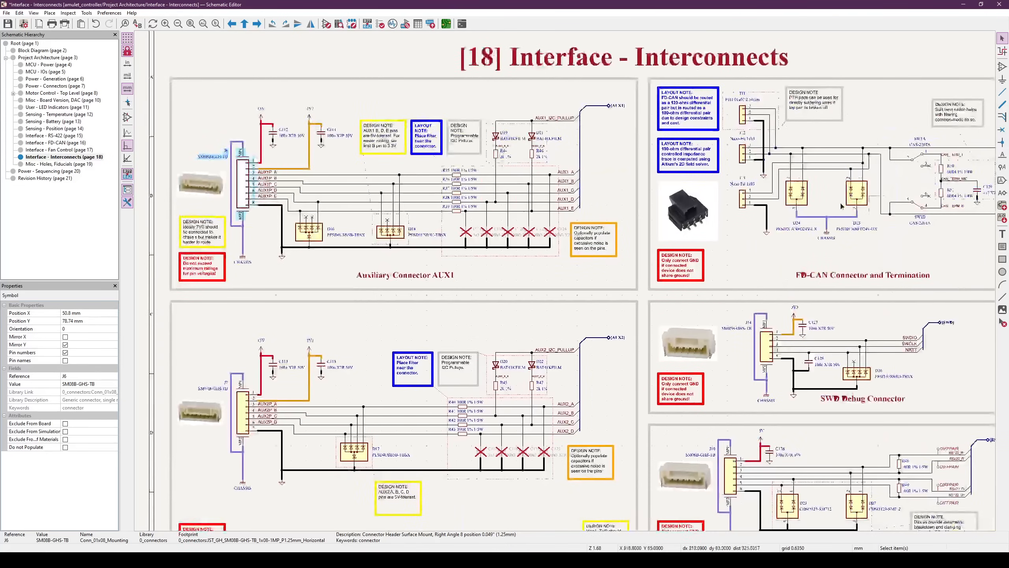
Examine connectors J11, J12 and J13 in the FD-CAN Connector and Termination block
scroll(709, 180, up, 2)
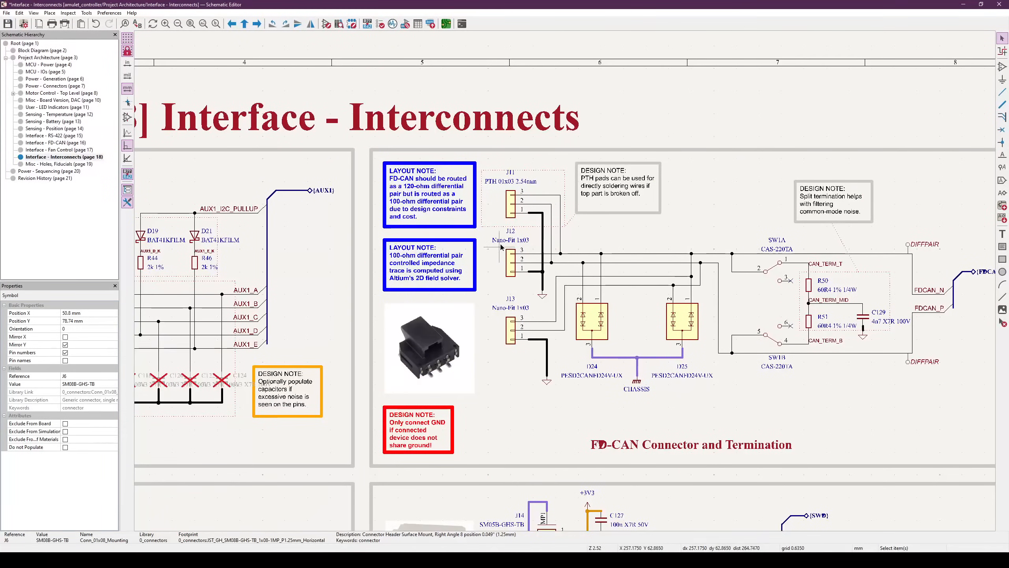
drag(484, 153, 556, 384)
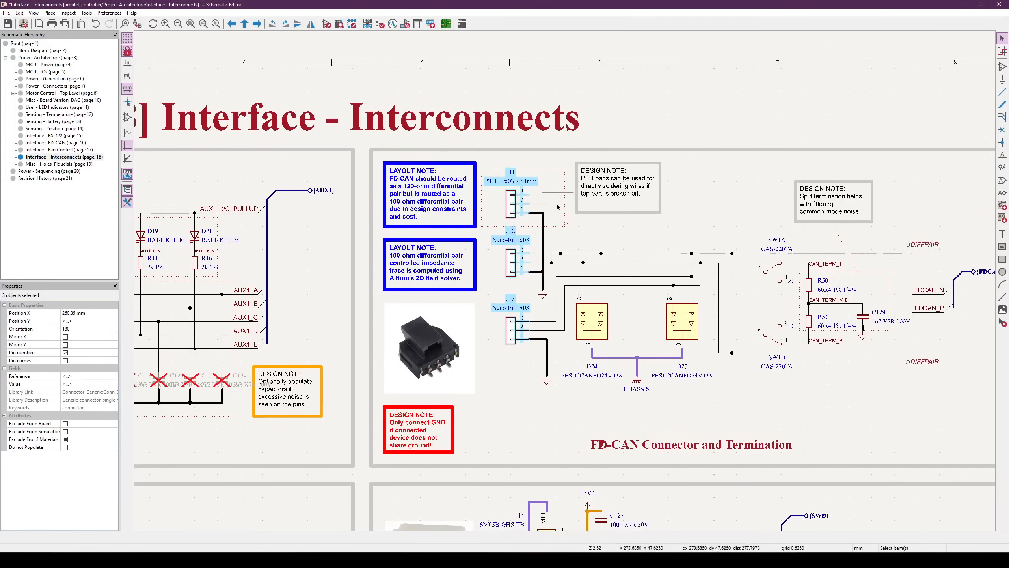
click(488, 137)
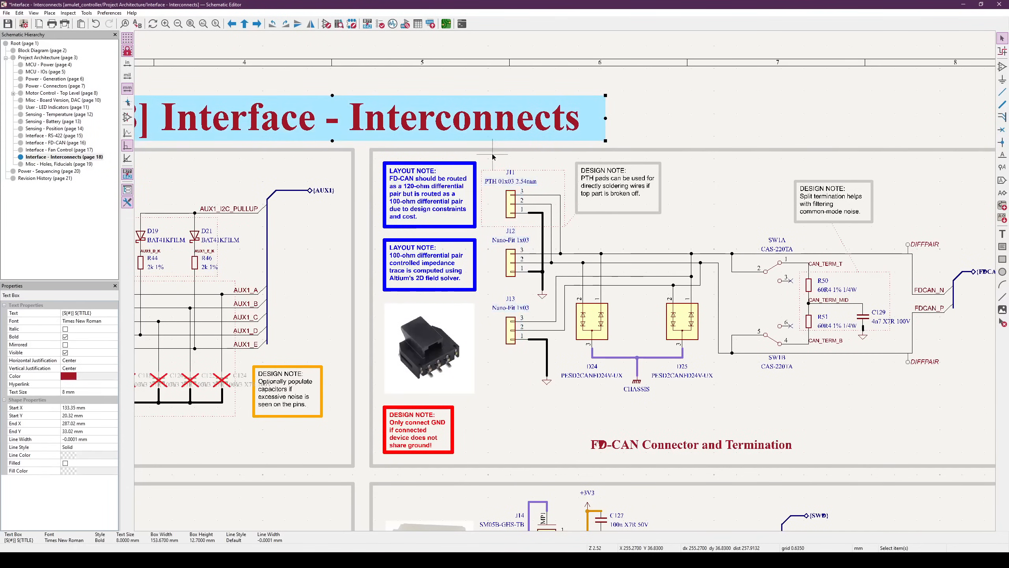
scroll(448, 254, down, 2)
scroll(572, 290, down, 2)
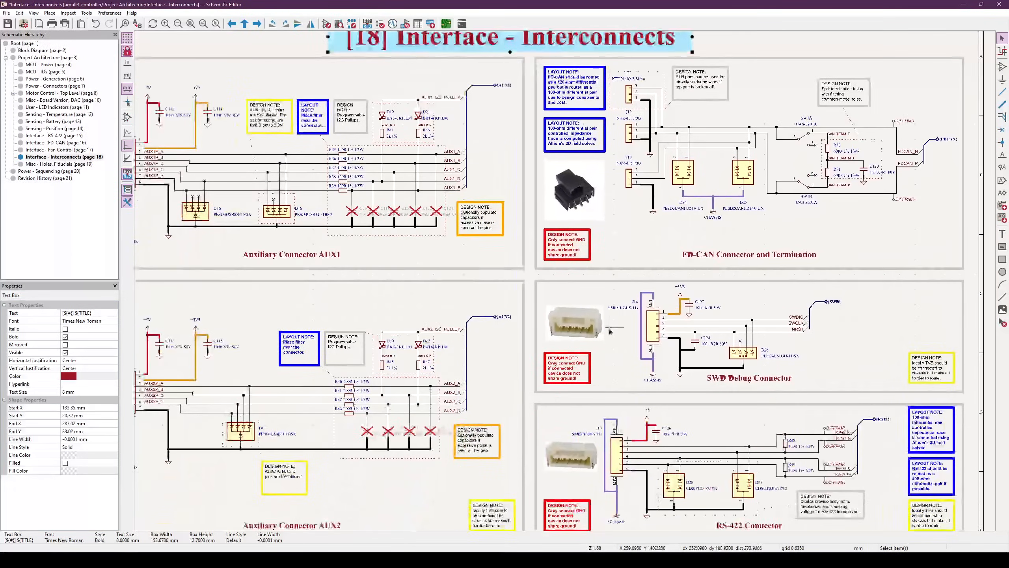
Look over the connector pictures in the remaining Interface - Interconnects blocks, including the motor thermistor and 12V fan connectors
middle_drag(572, 291, 627, 244)
scroll(331, 429, up, 1)
middle_drag(561, 257, 567, 324)
click(308, 210)
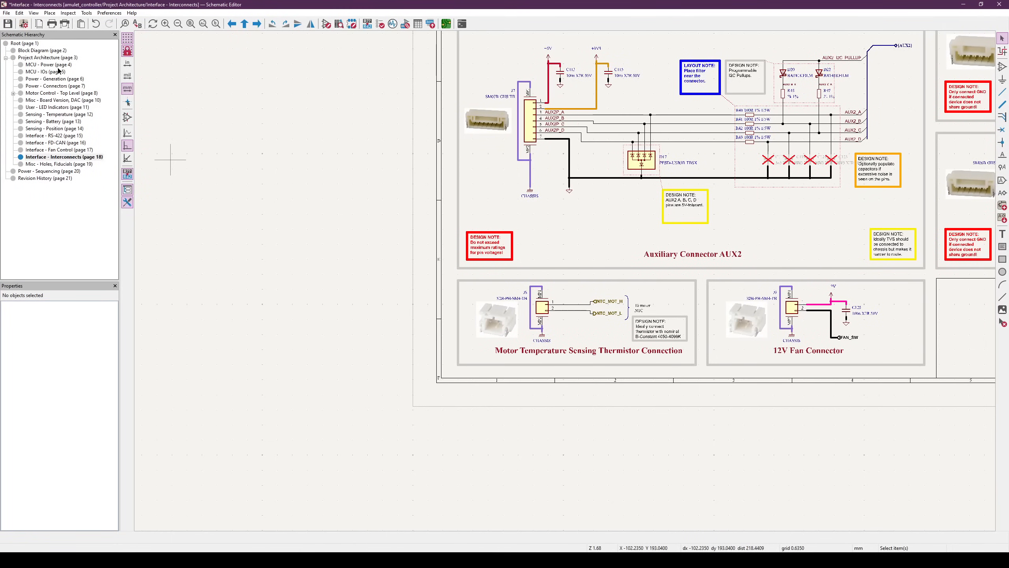
Open the MCU - IOs sheet and examine the embedded aux port and source diagram in the Auxiliary Ports block
click(53, 73)
scroll(509, 233, up, 2)
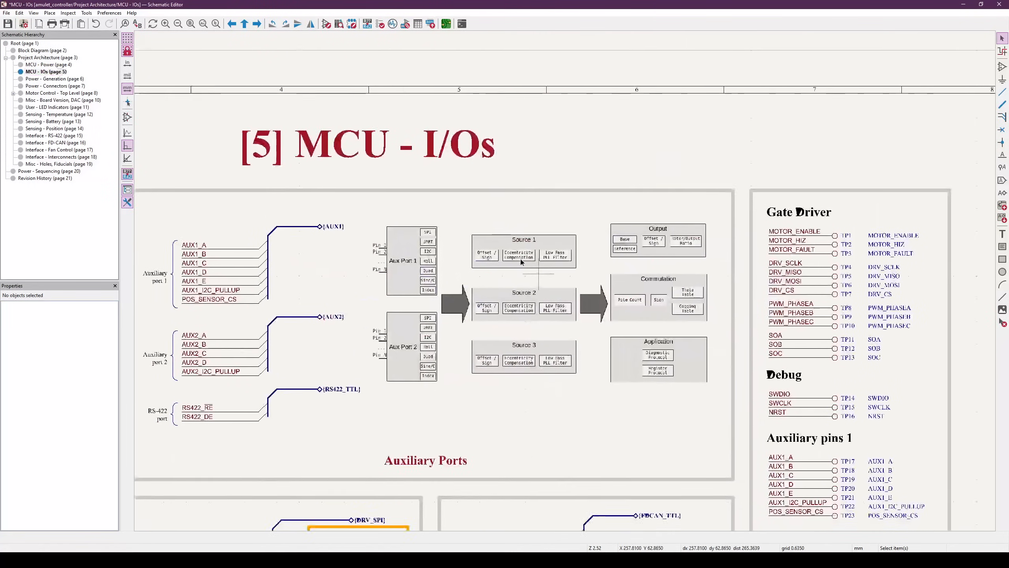
click(510, 233)
scroll(346, 265, up, 2)
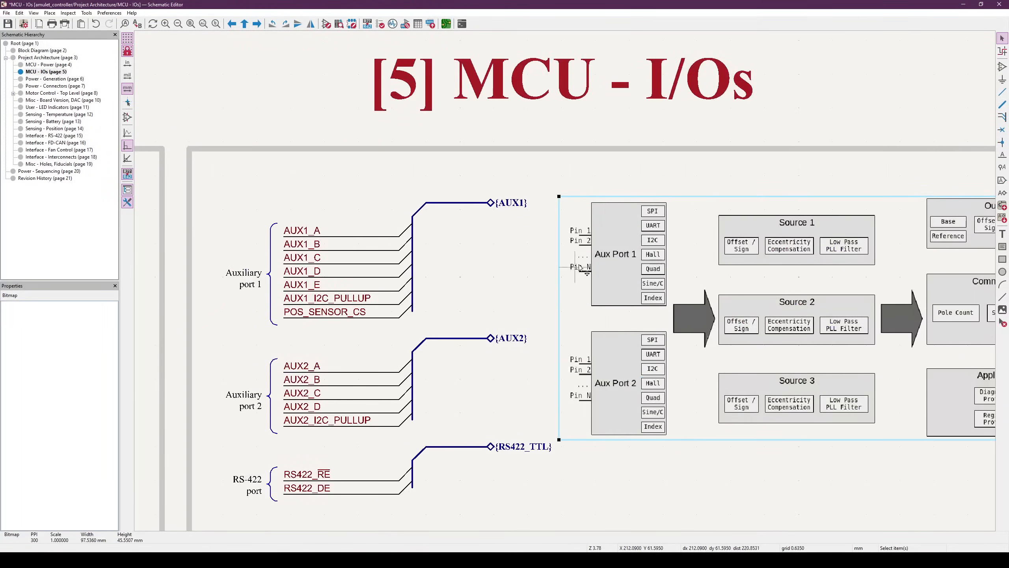
scroll(648, 363, down, 2)
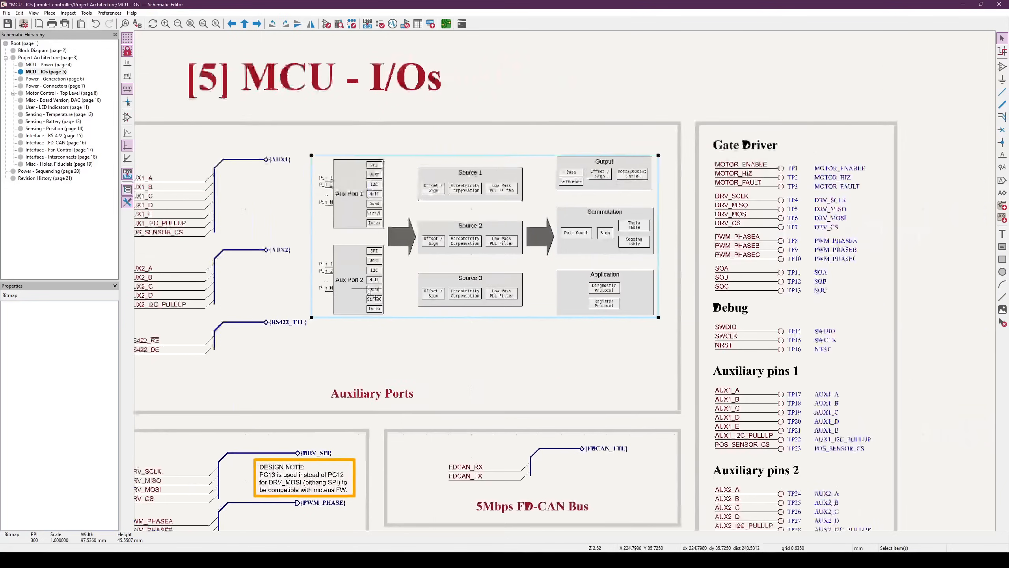
scroll(509, 299, up, 1)
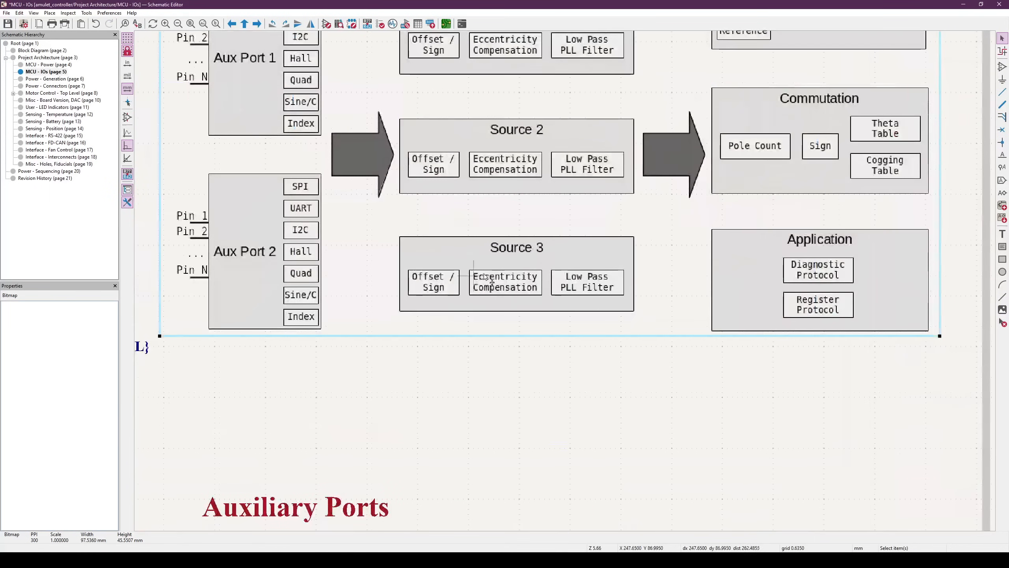
scroll(446, 345, up, 1)
scroll(566, 284, down, 2)
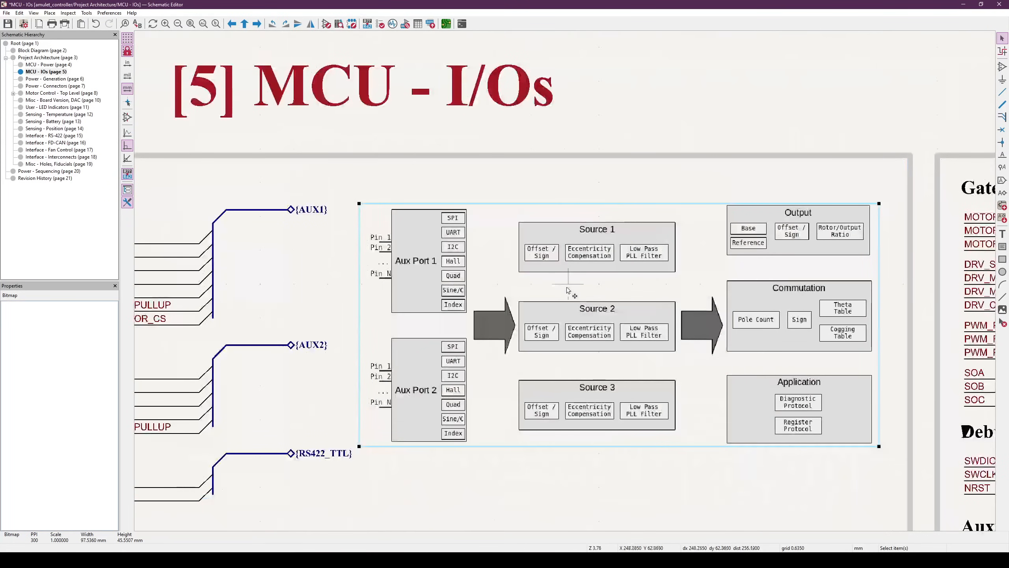
scroll(565, 281, down, 2)
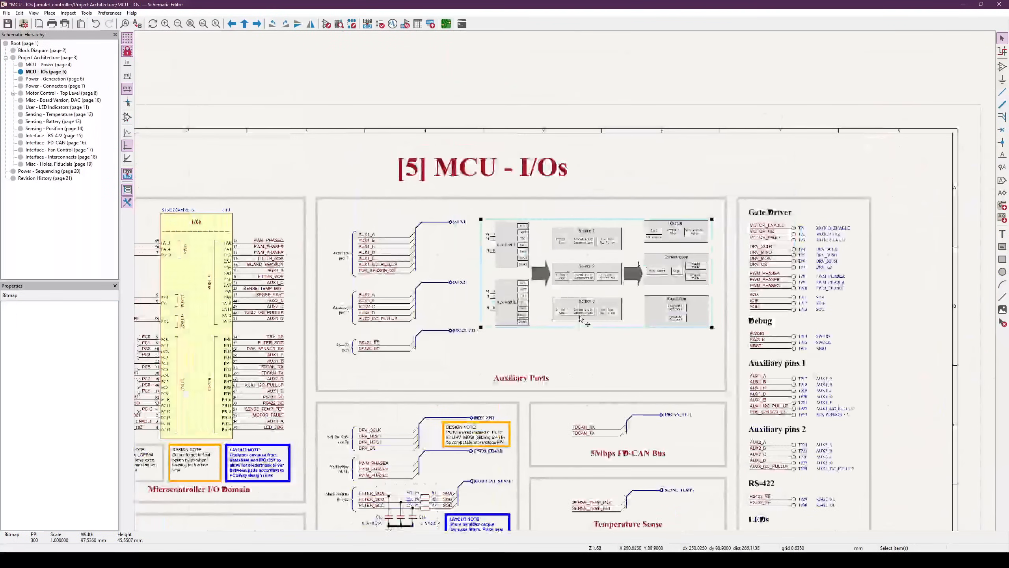
Return to the root cover page and review its top and bottom board view pictures
click(32, 44)
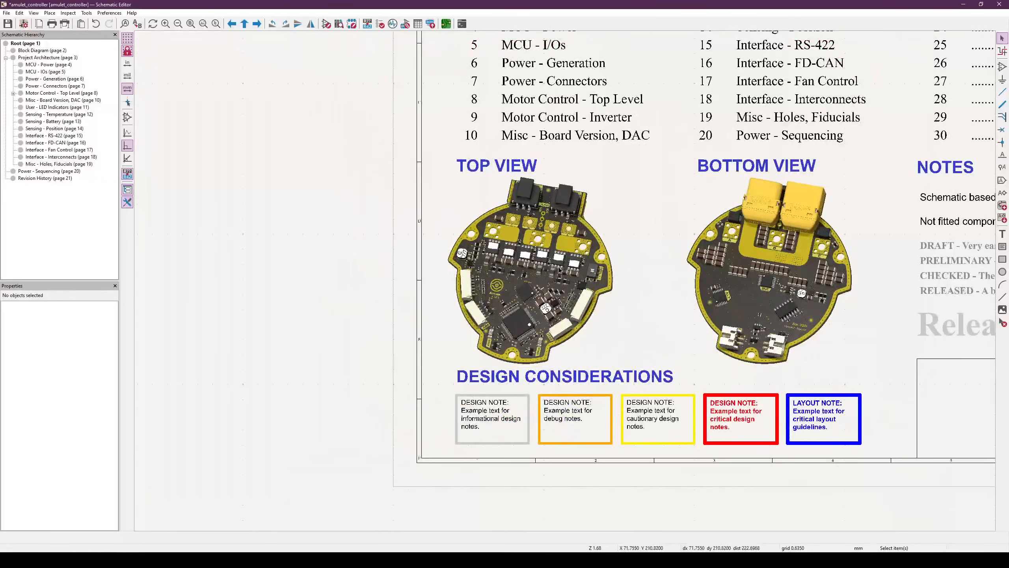
scroll(742, 288, down, 4)
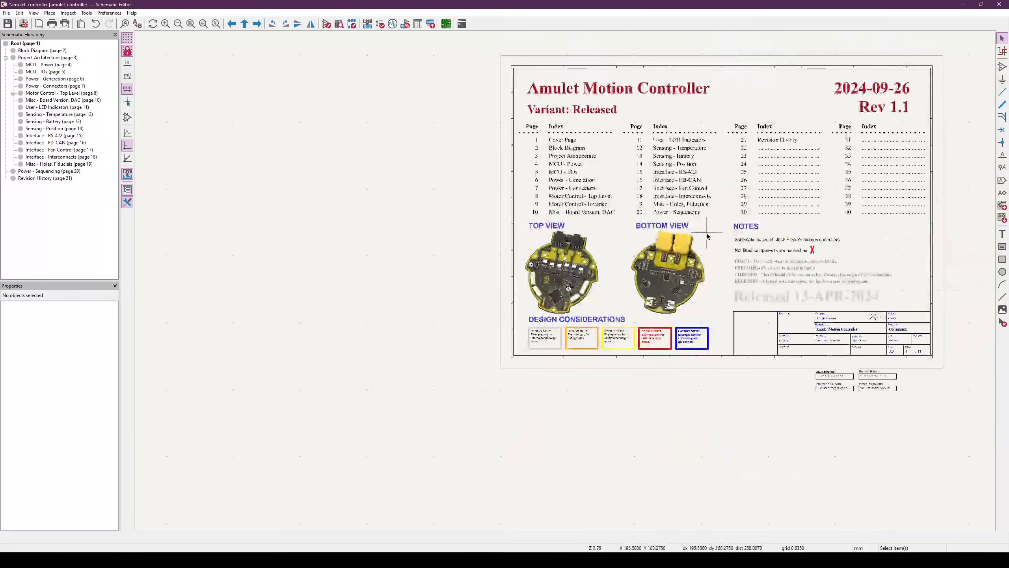
scroll(587, 280, up, 2)
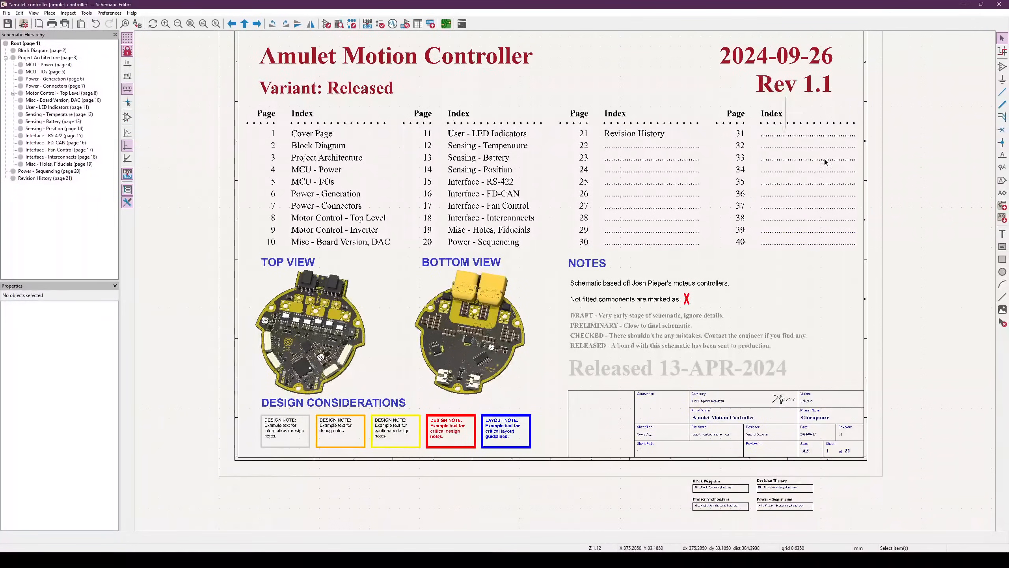
middle_drag(382, 266, 397, 299)
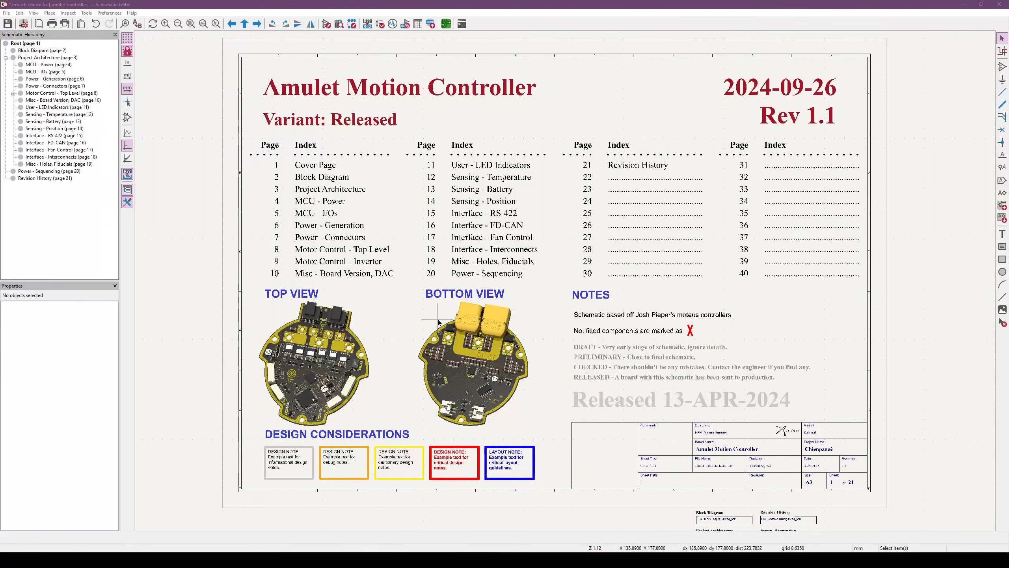
middle_drag(553, 305, 529, 306)
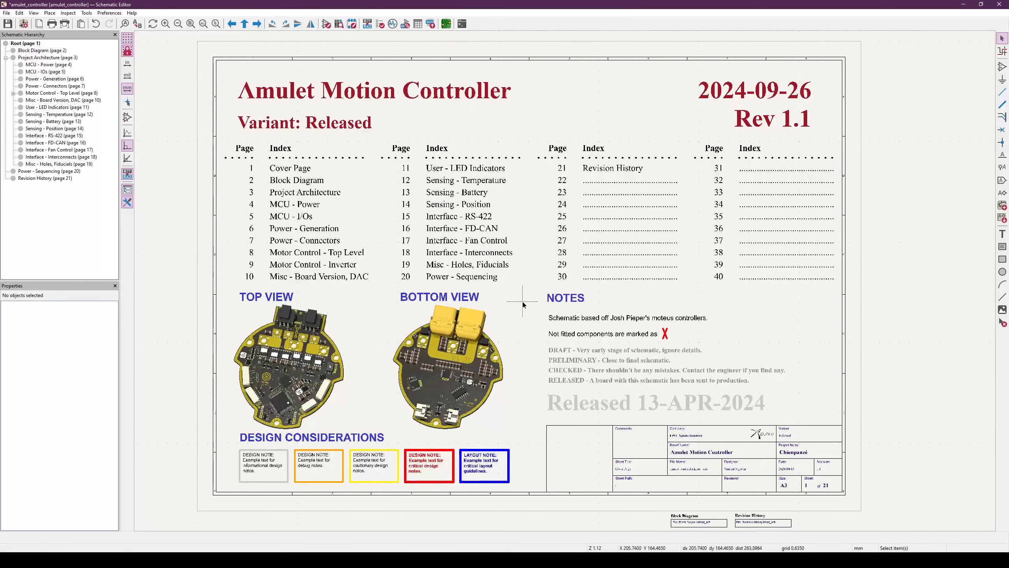
Try placing the image amulet_controller_front.png on the cover page and undo the placement
click(1003, 310)
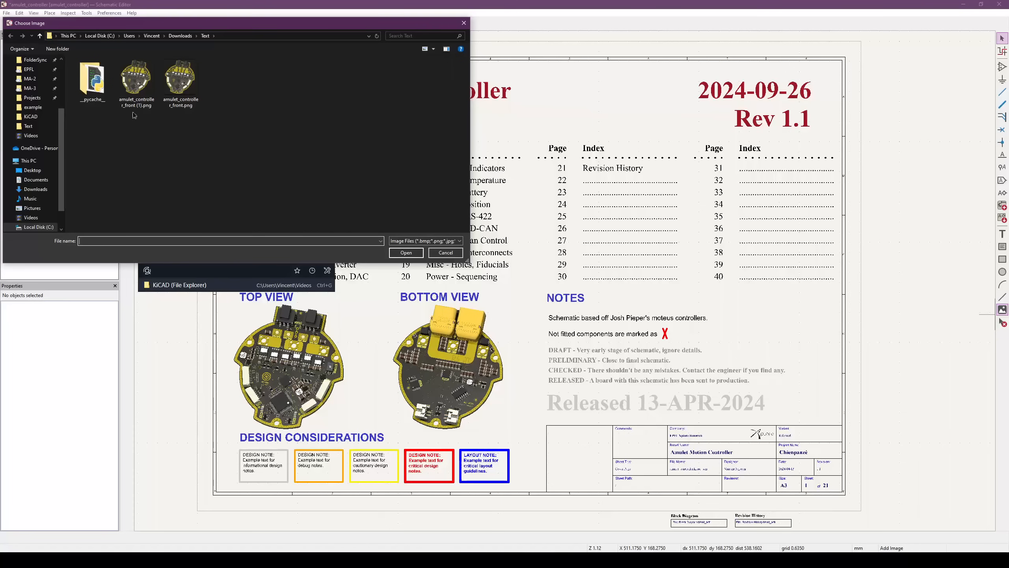
double_click(181, 82)
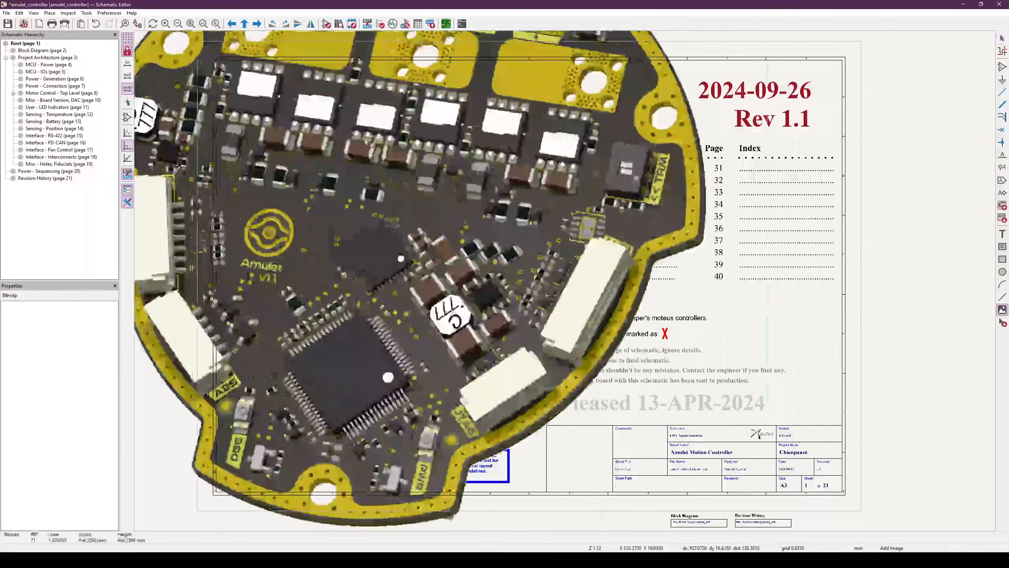
click(441, 235)
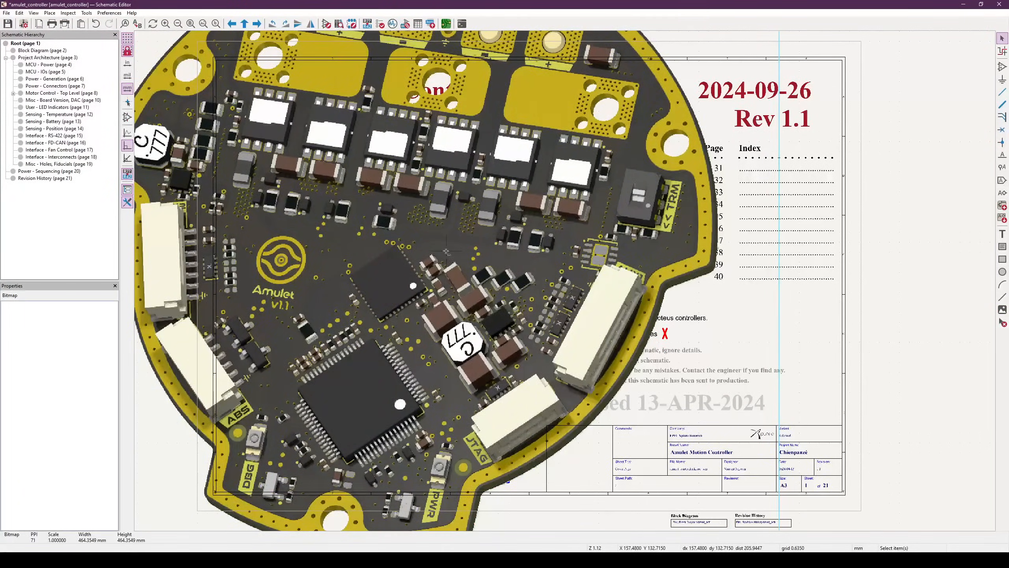
key(ctrl+z)
middle_drag(266, 254, 253, 241)
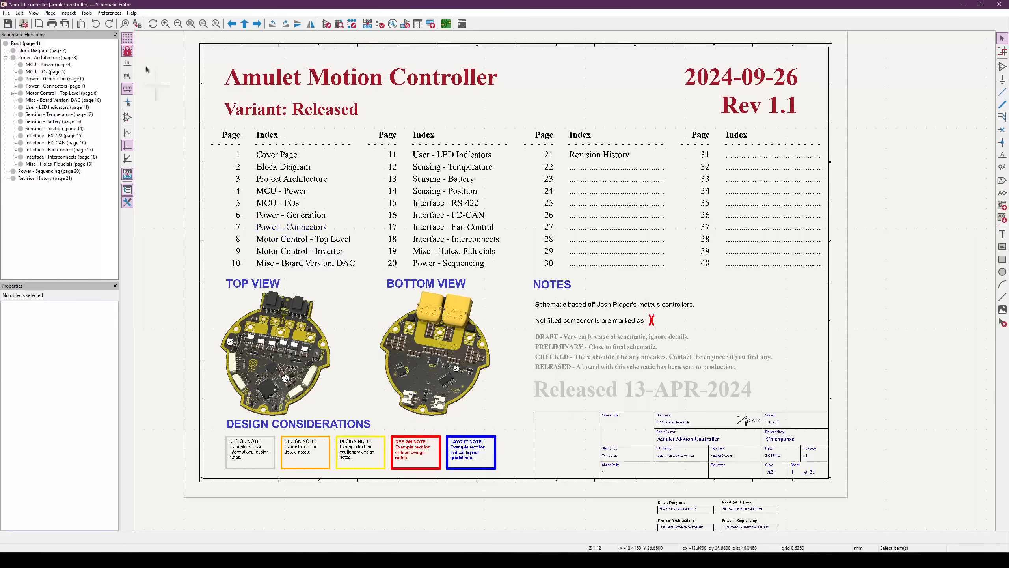
Open the graphics file import, check which vector file formats it accepts, and cancel without importing anything
click(6, 12)
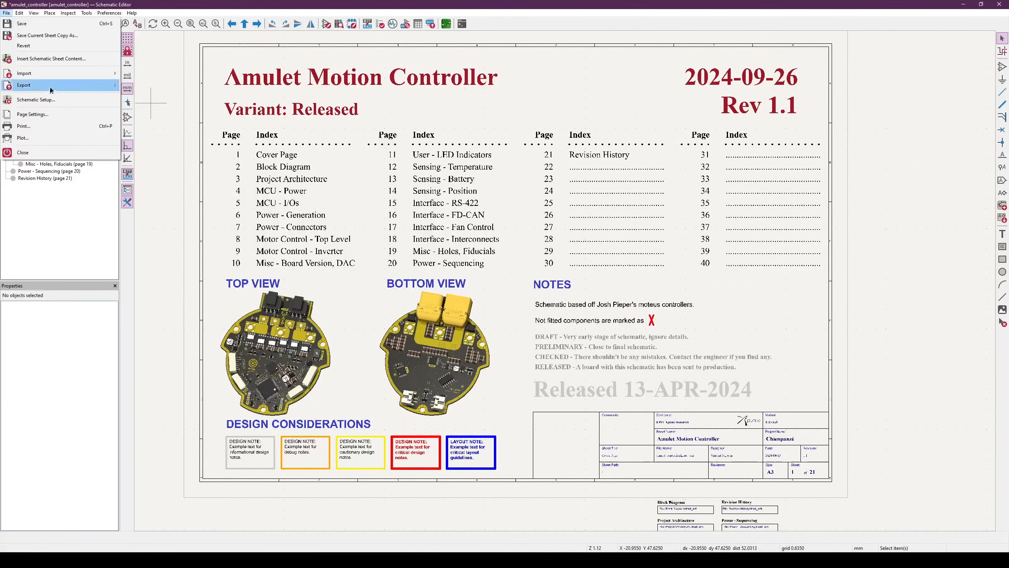
mouse_move(56, 72)
click(147, 98)
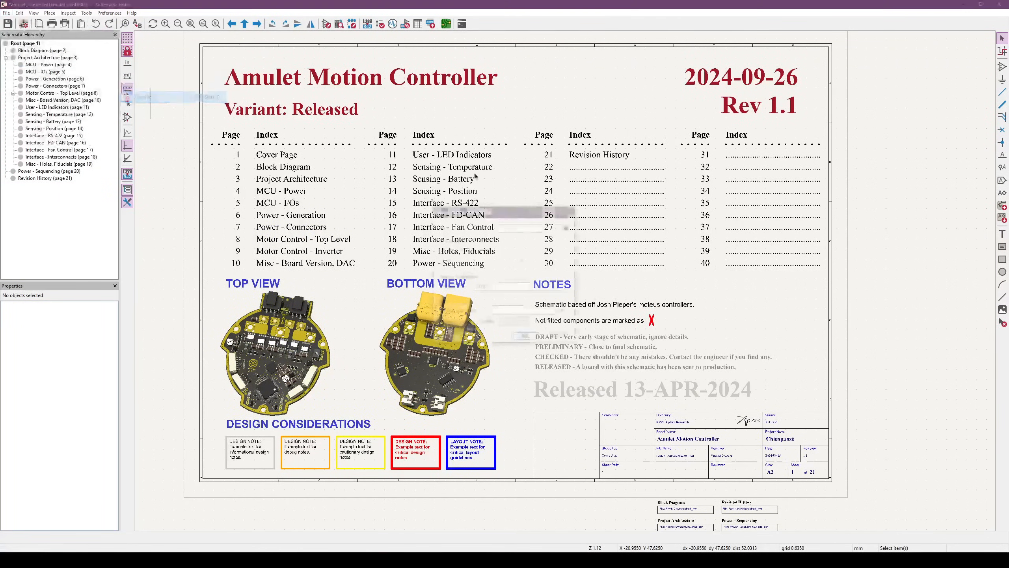
click(569, 227)
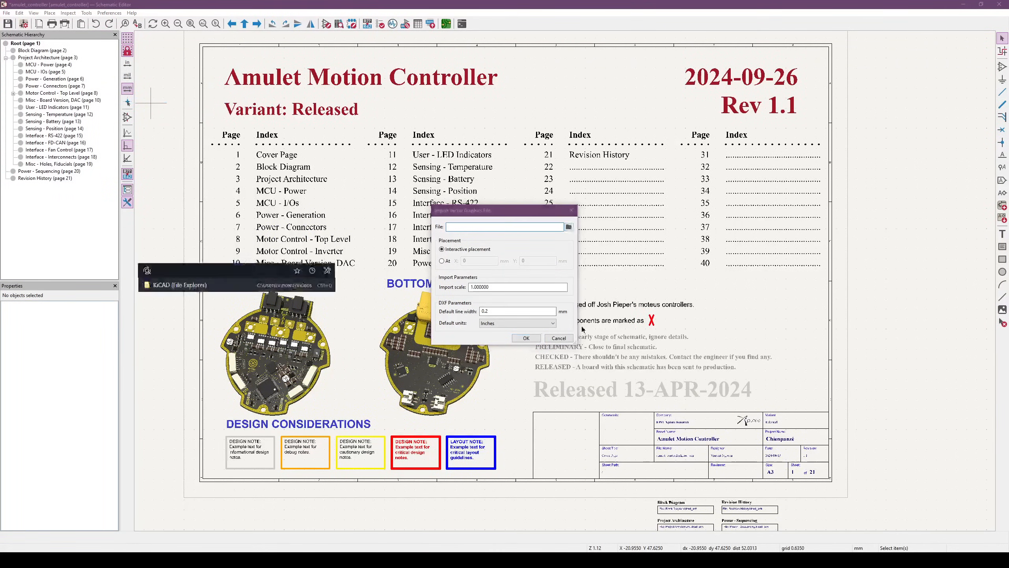
click(426, 241)
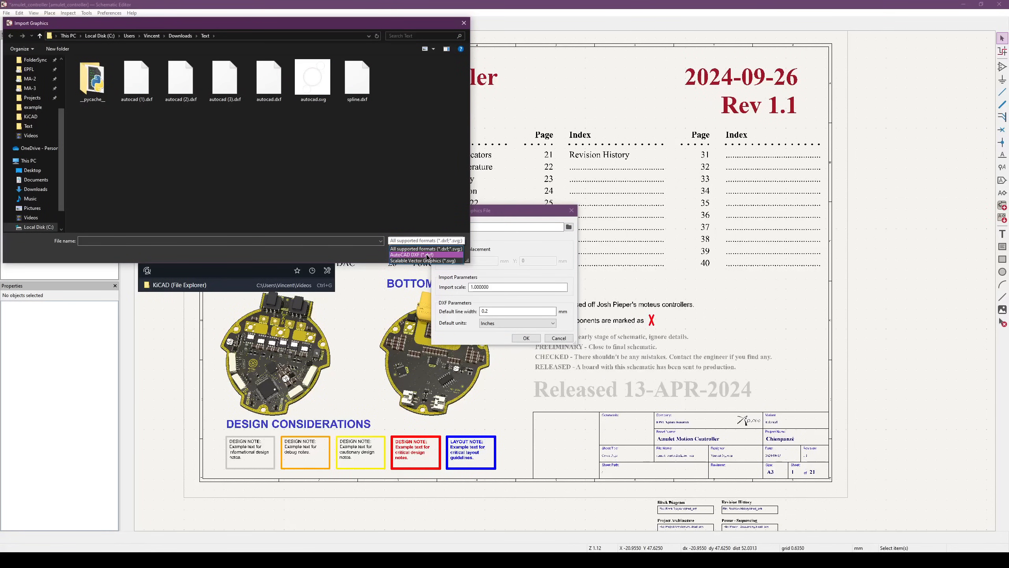
click(295, 167)
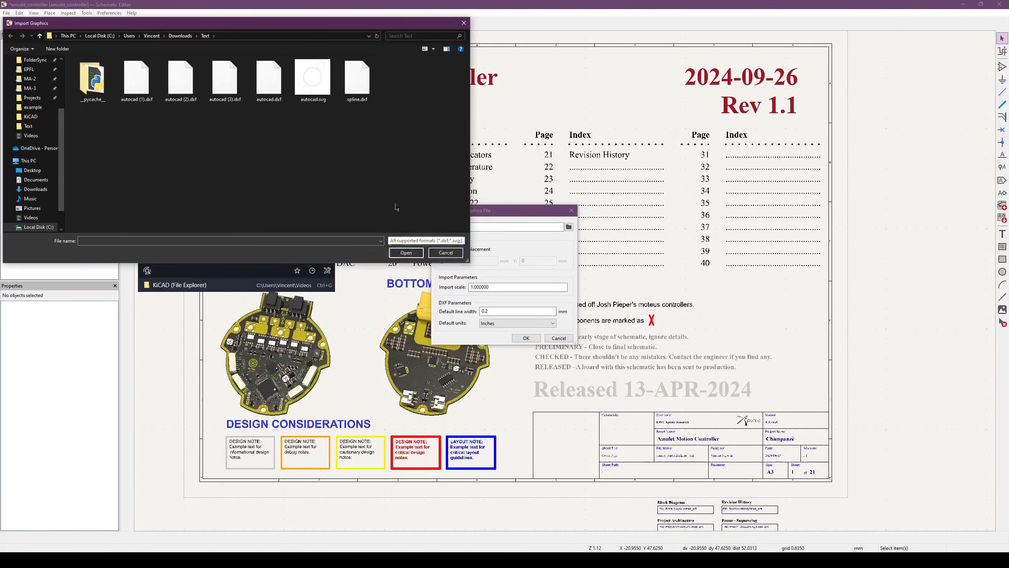
click(449, 252)
click(560, 339)
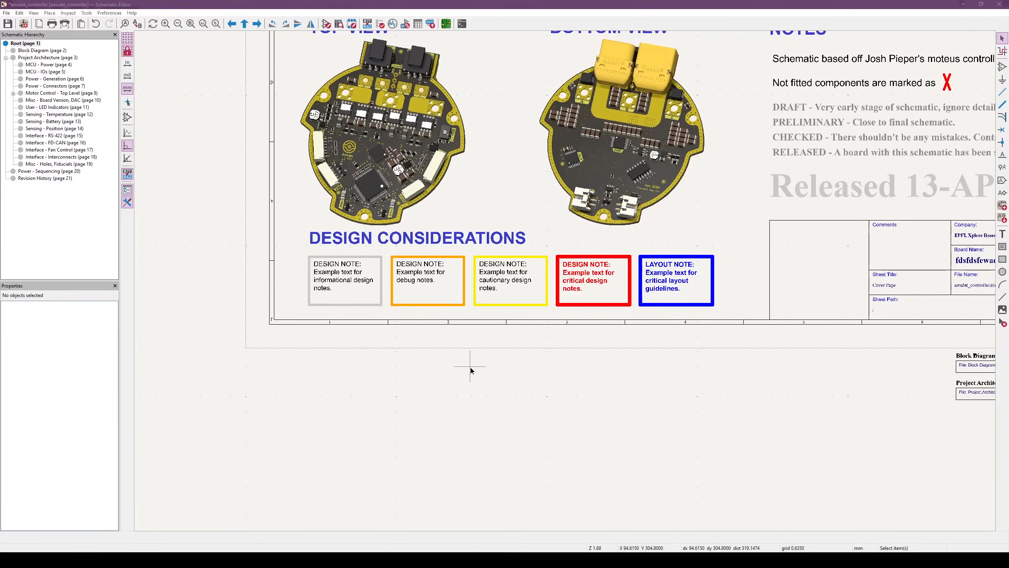
Examine the color-coded design and layout note boxes under Design Considerations on the cover page
middle_drag(469, 368, 448, 377)
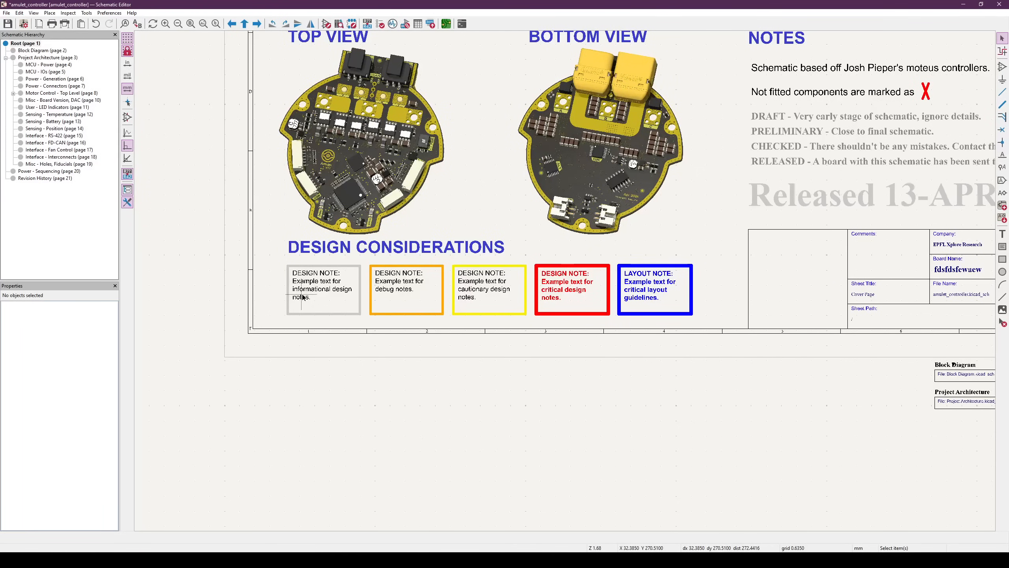
click(265, 248)
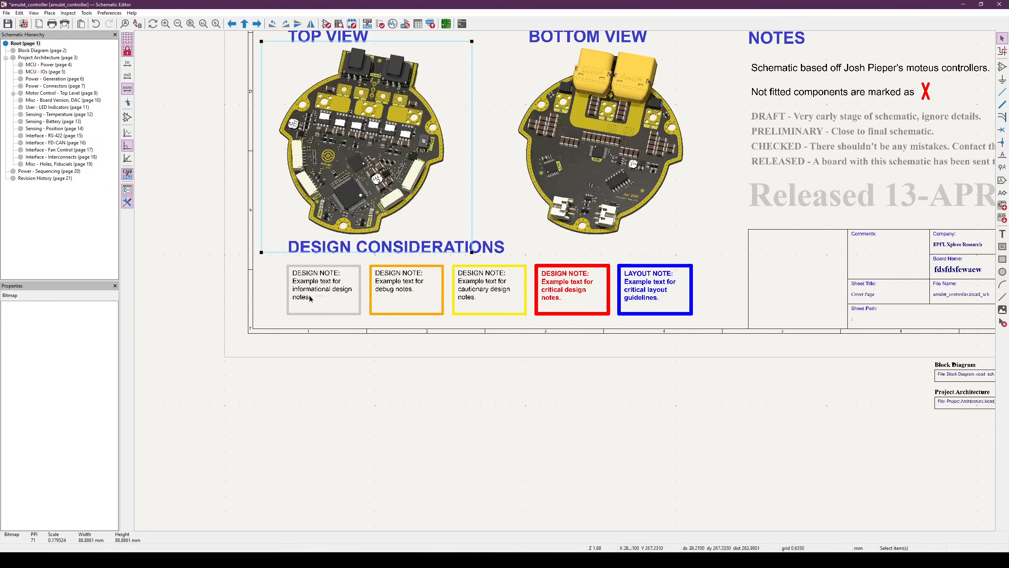
click(322, 293)
click(431, 292)
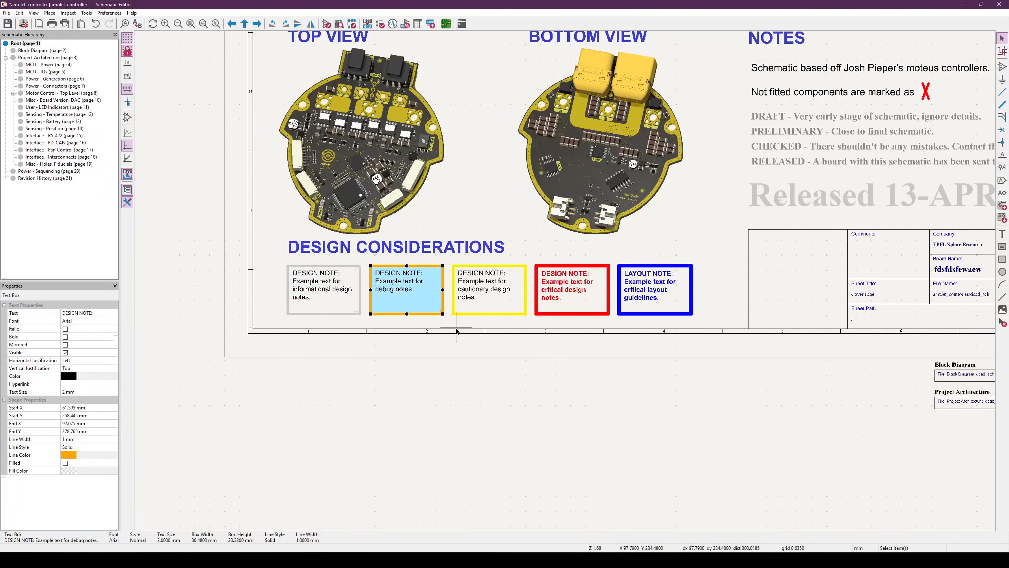
click(281, 260)
drag(281, 255, 619, 323)
click(683, 322)
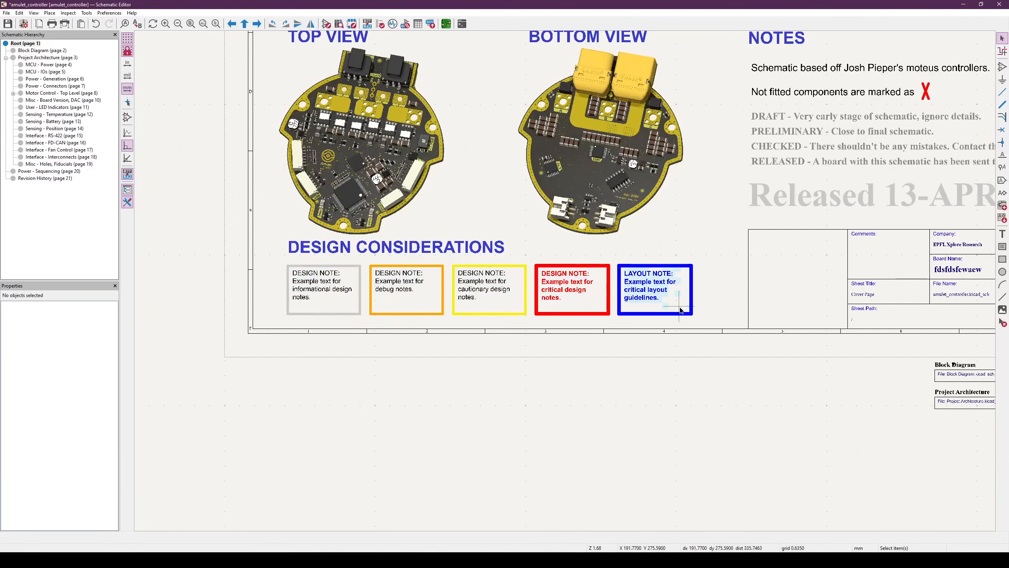
click(678, 306)
Look at how design notes are used on the Misc - Board Version, Sensing - Temperature and Sensing - Battery sheets
scroll(567, 284, down, 2)
click(63, 99)
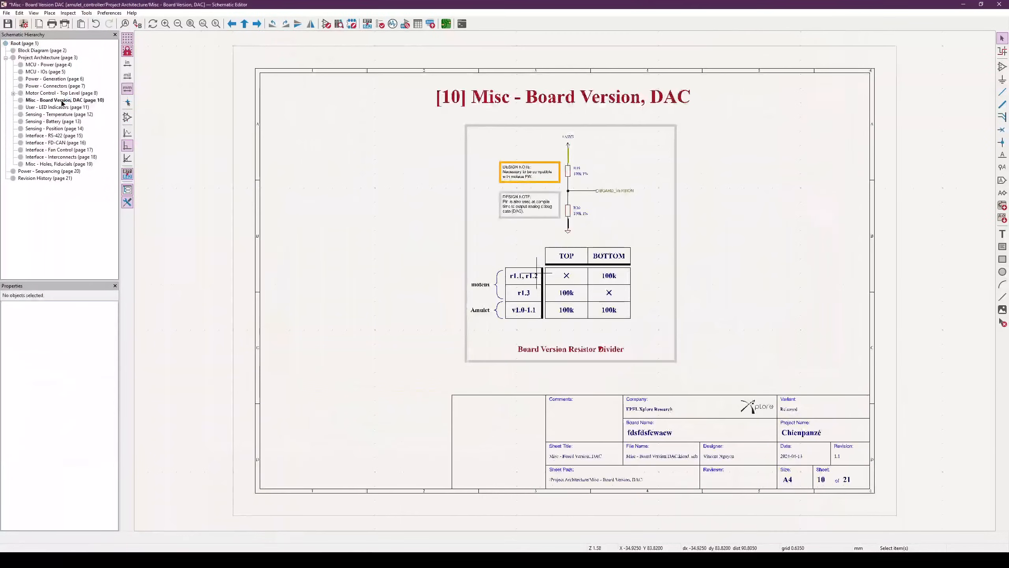
click(63, 114)
click(63, 121)
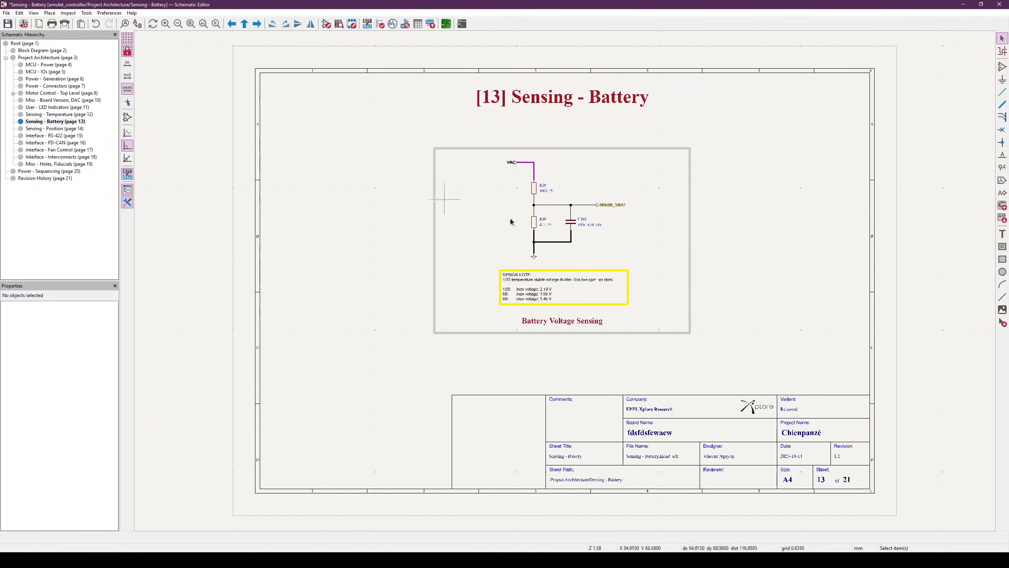
click(79, 100)
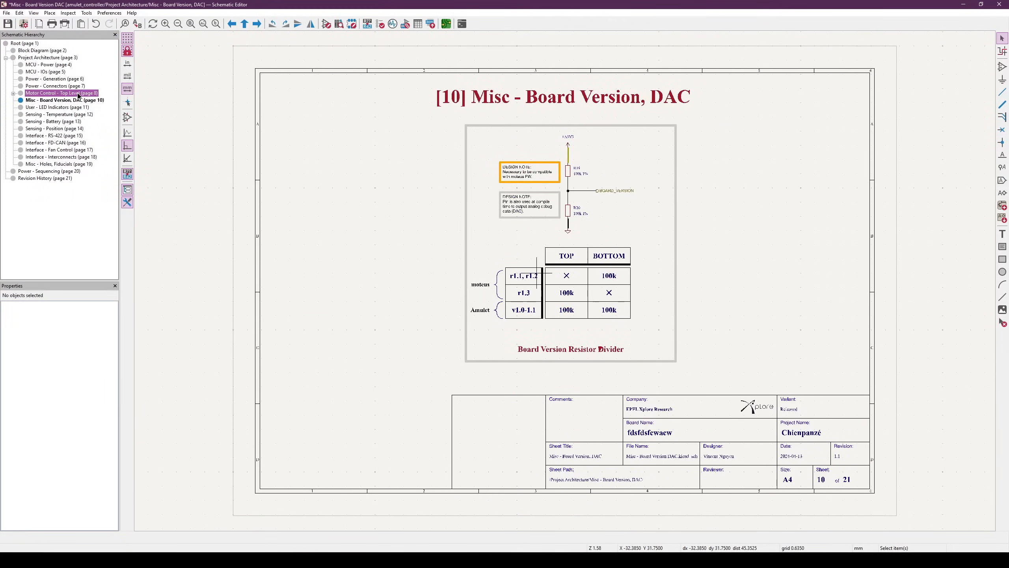
Open the Motor Control - Top Level sheet and examine the gate driver symbol's pin grouping and surrounding circuitry
click(72, 93)
middle_drag(565, 353, 587, 302)
middle_drag(418, 214, 425, 251)
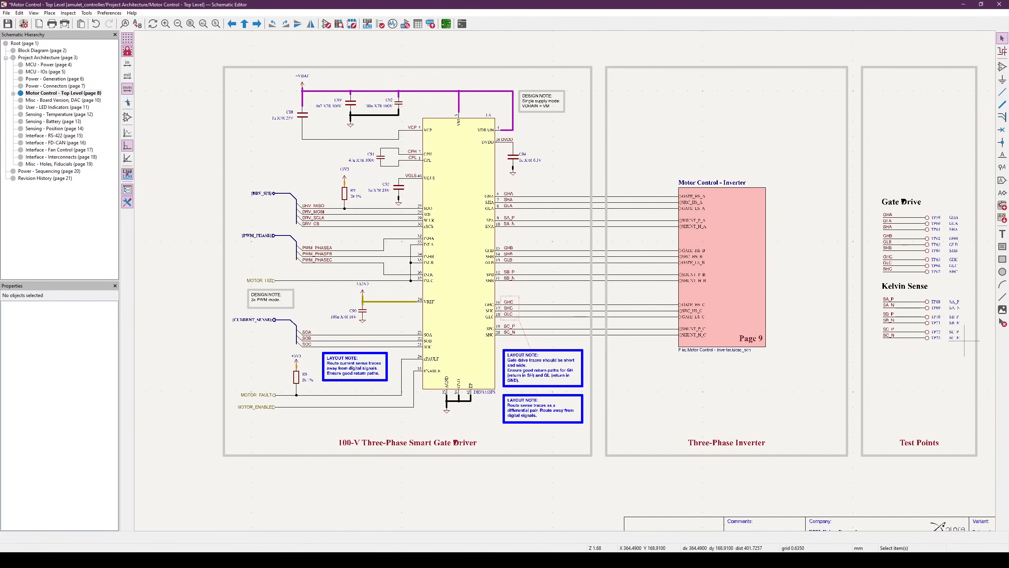
key(a)
scroll(341, 198, up, 2)
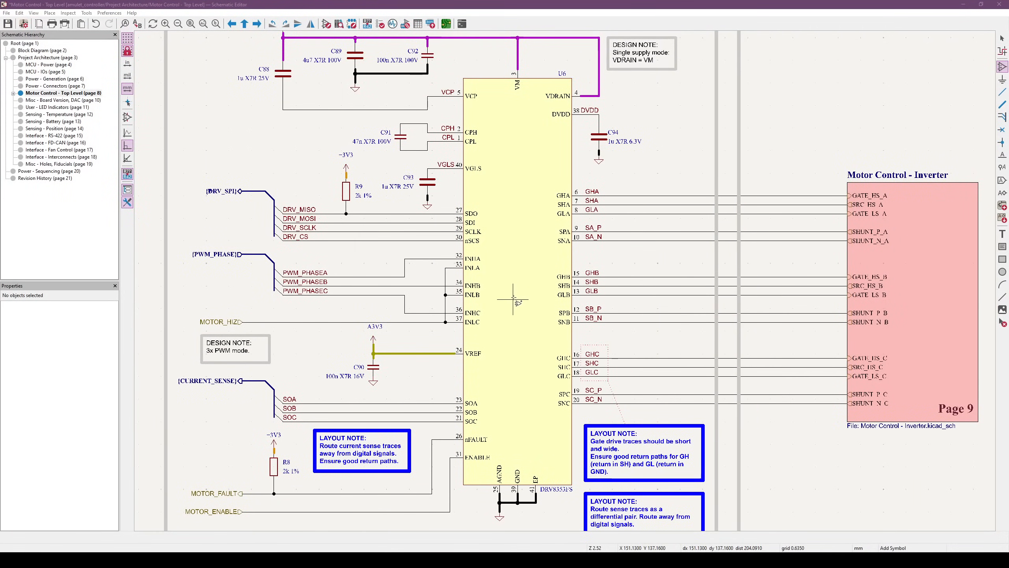
middle_drag(507, 285, 512, 298)
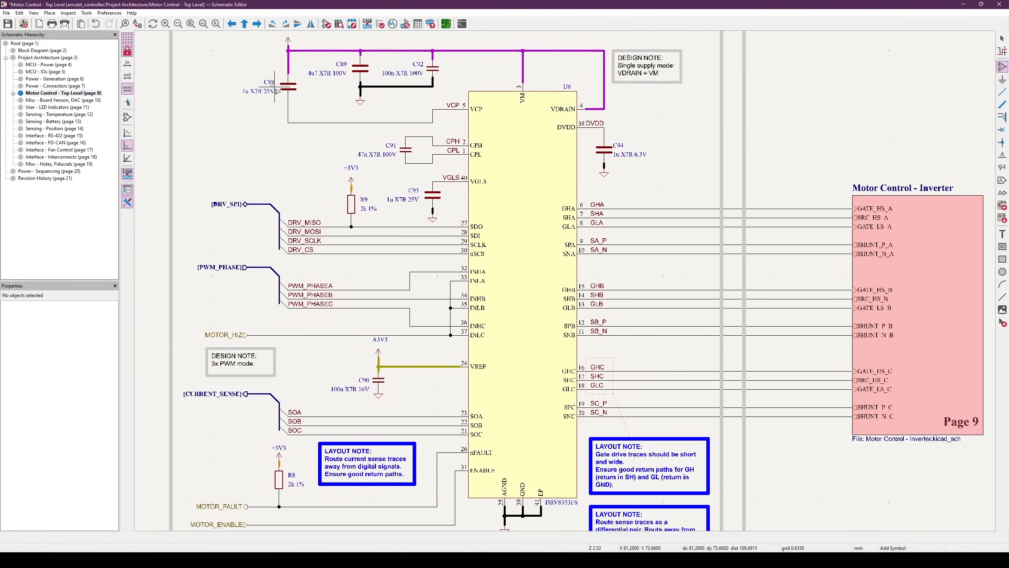
scroll(513, 282, down, 2)
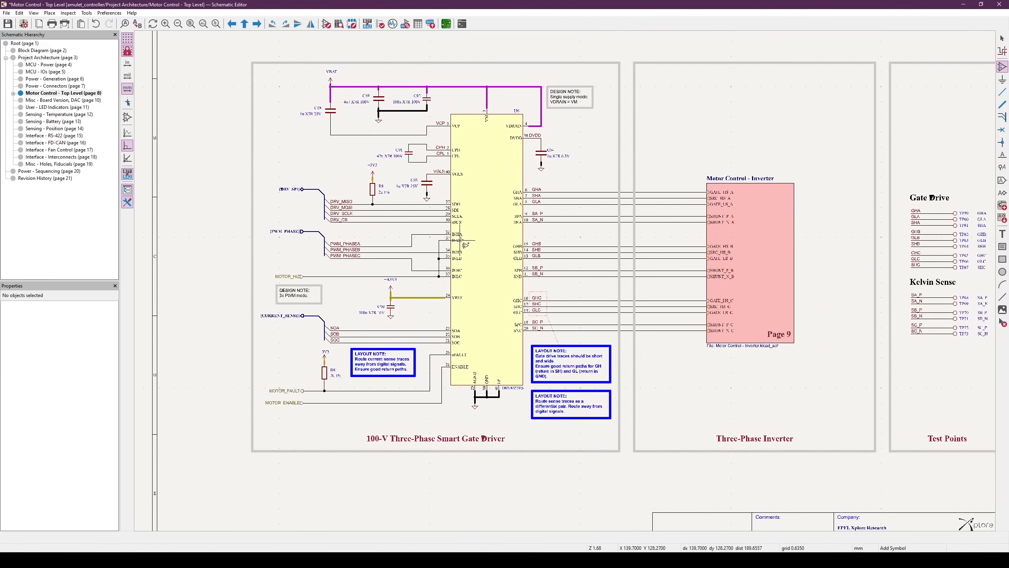
Examine the gate driver's layout notes and its connections to the three-phase inverter and test point blocks
scroll(495, 303, up, 2)
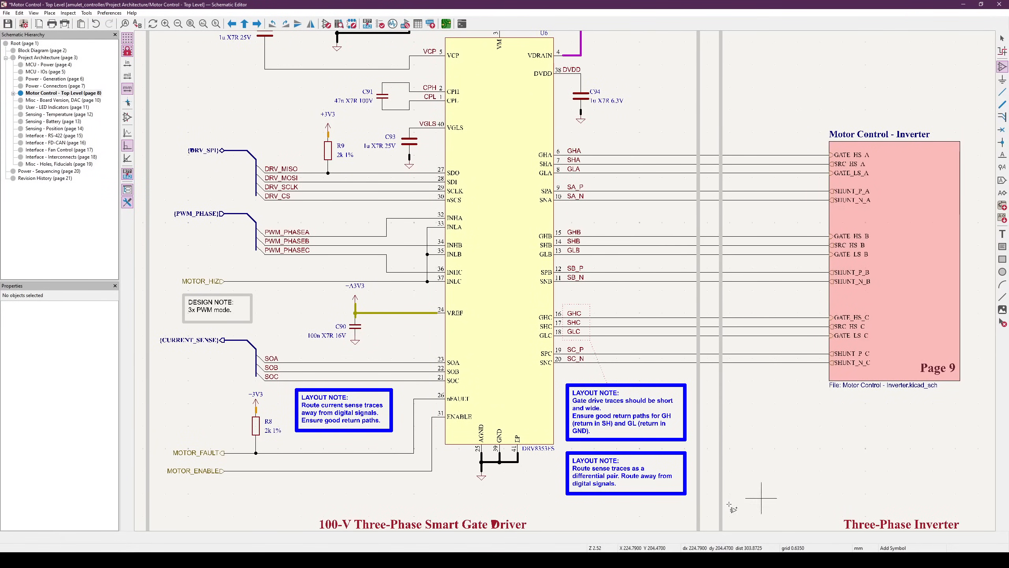
scroll(563, 215, down, 2)
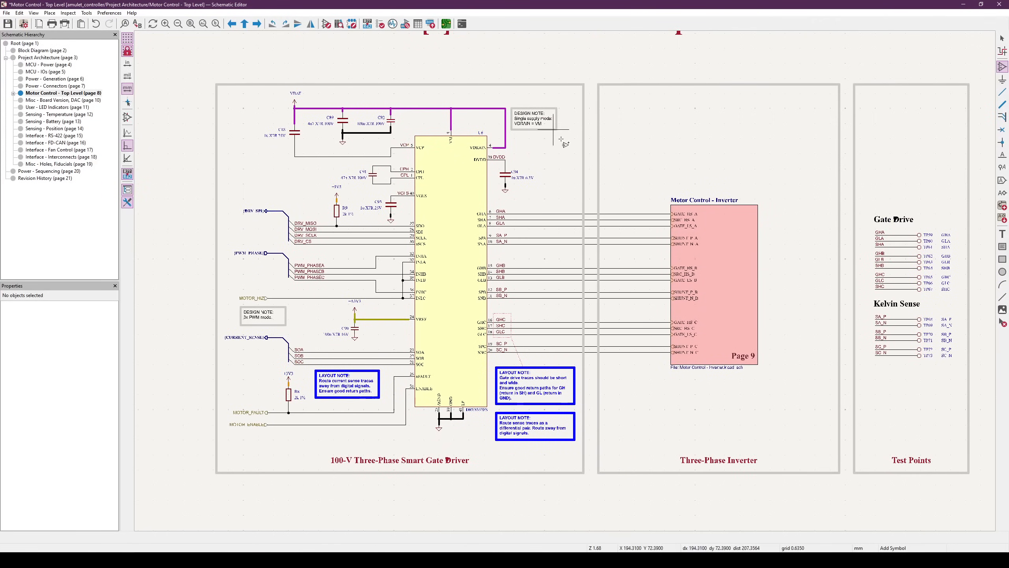
scroll(460, 303, up, 2)
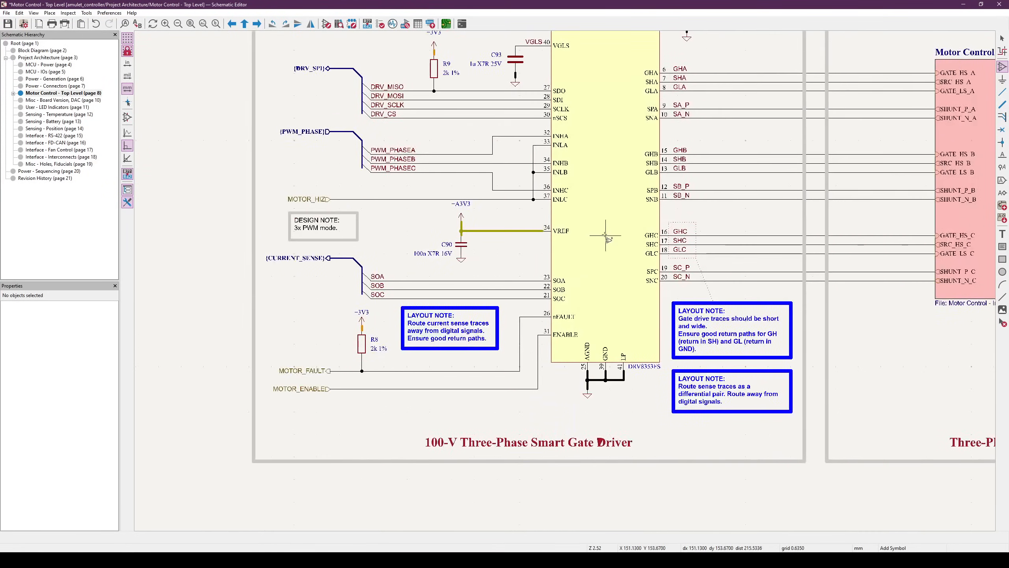
scroll(444, 331, down, 2)
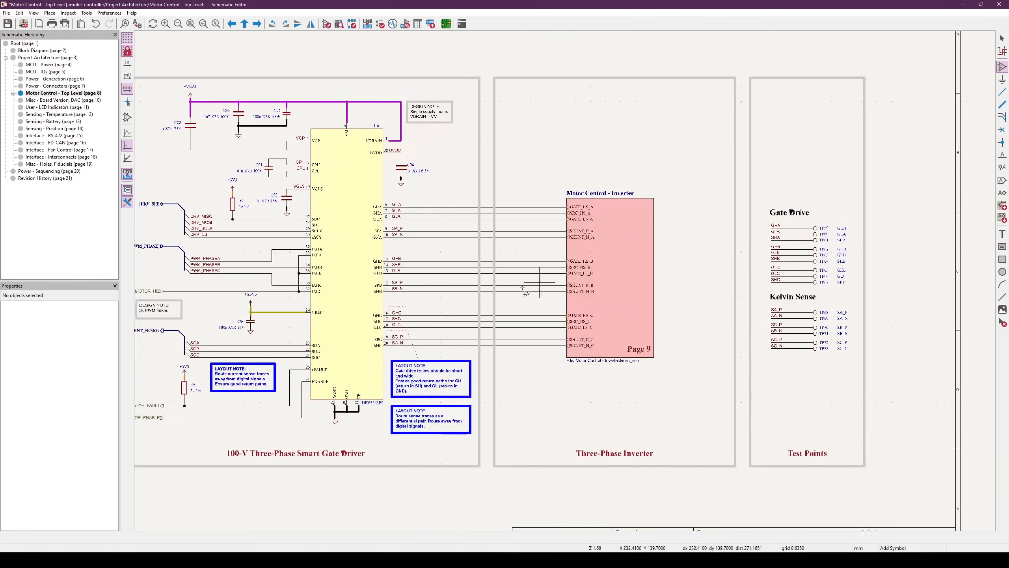
middle_drag(343, 289, 551, 238)
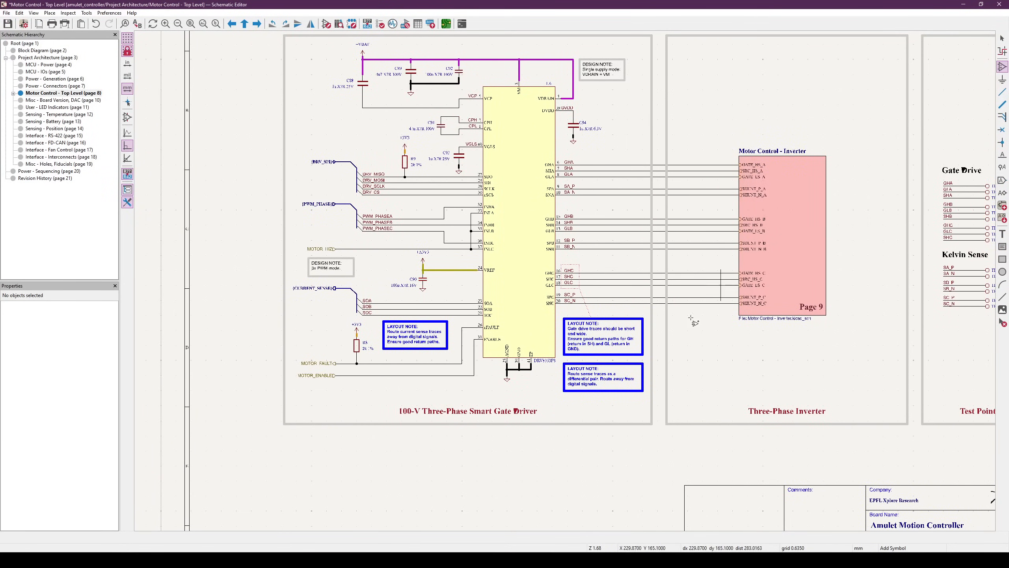
middle_drag(570, 171, 493, 243)
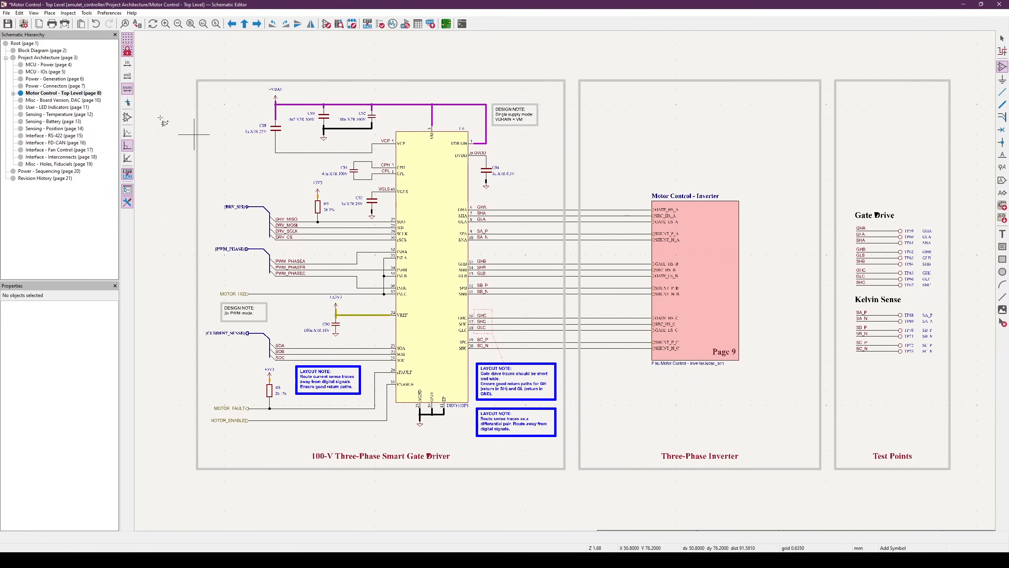
View the MCU - Power sheet, and inspect the microcontroller's I/O unit and its port grouping on the MCU - IOs sheet
click(66, 65)
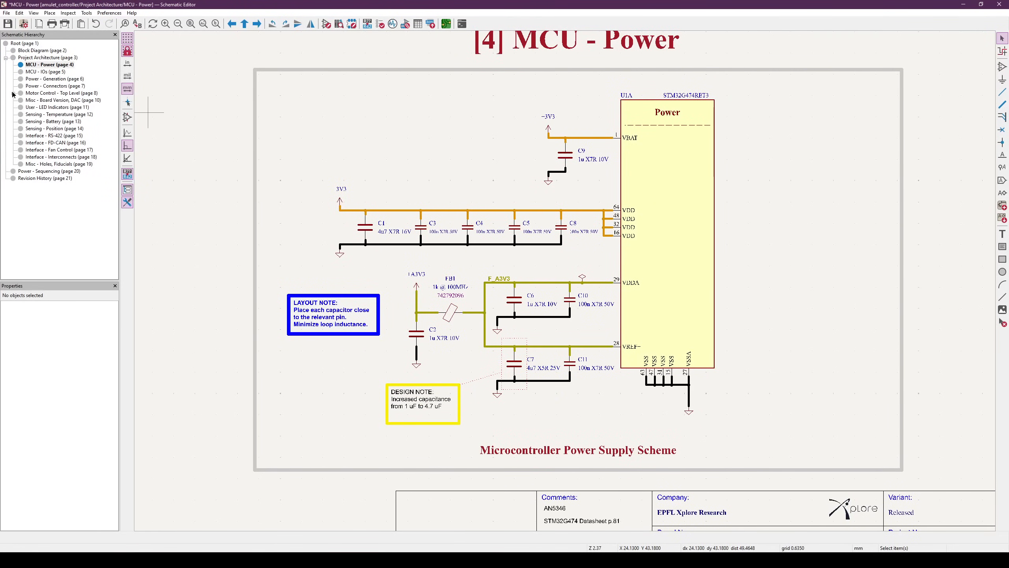
click(44, 72)
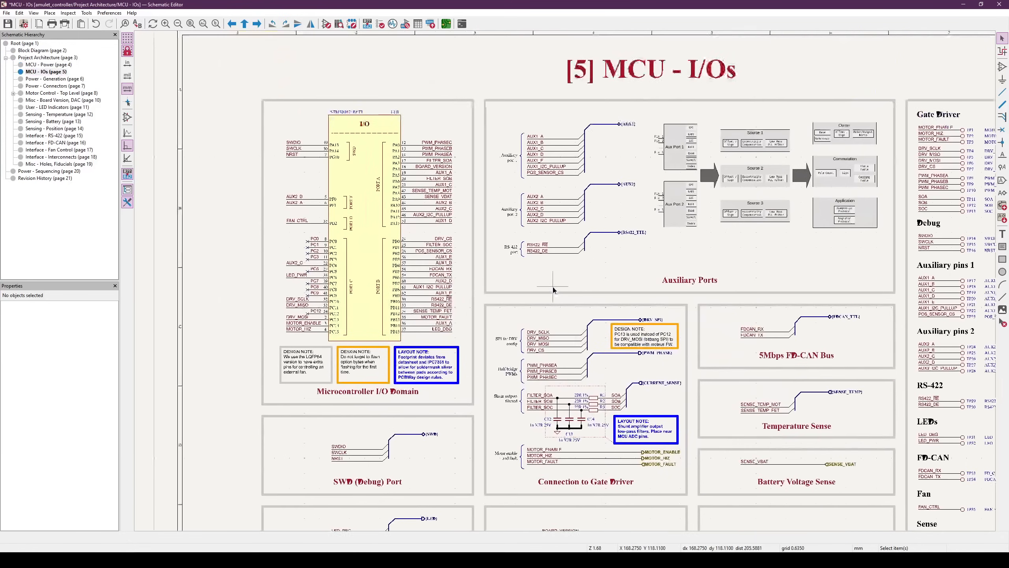
click(339, 157)
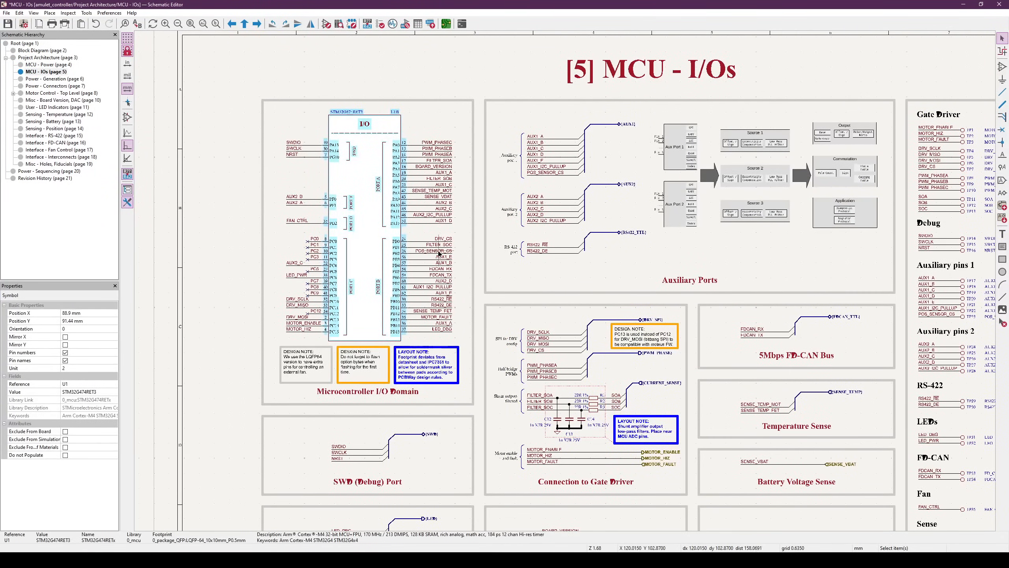
scroll(439, 252, up, 3)
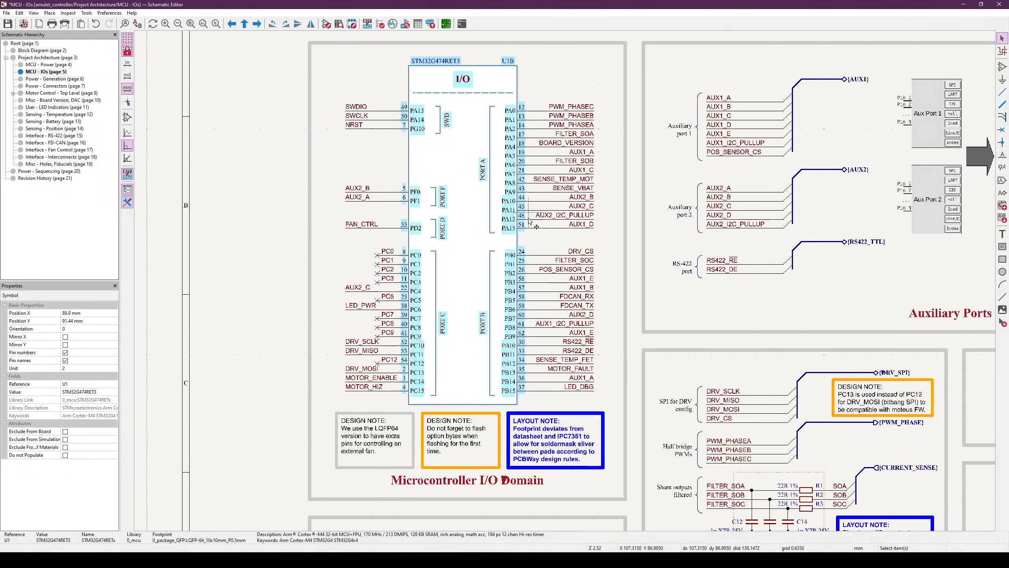
scroll(505, 252, down, 3)
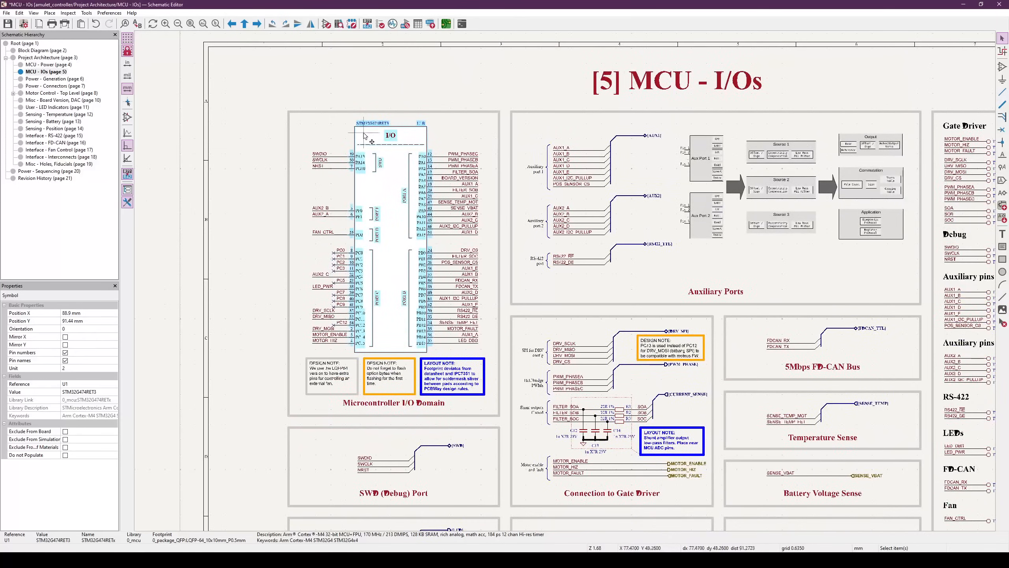
Return to the MCU - Power sheet and examine the microcontroller's power unit with its decoupling capacitors and notes
click(58, 66)
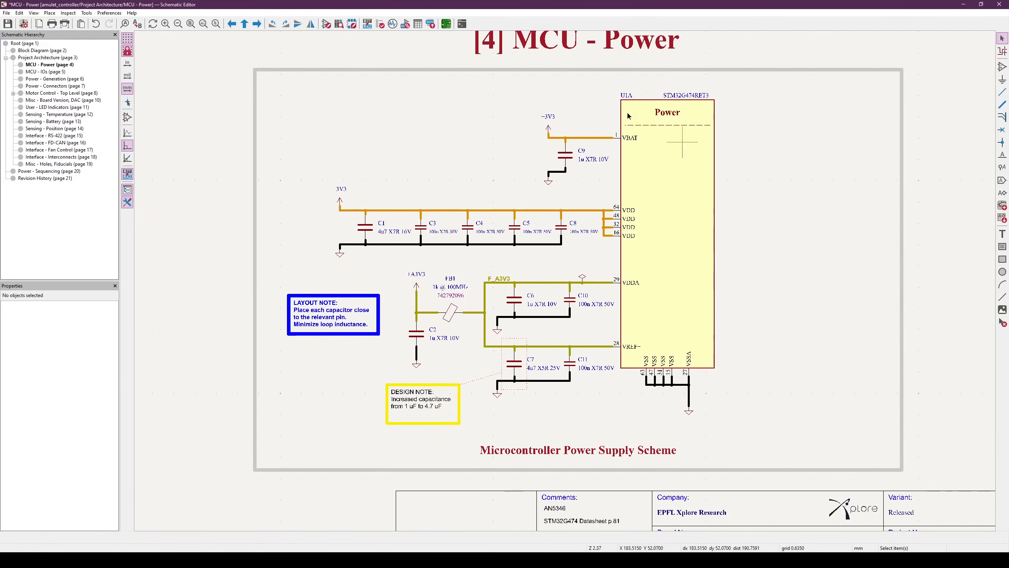
middle_drag(584, 259, 619, 245)
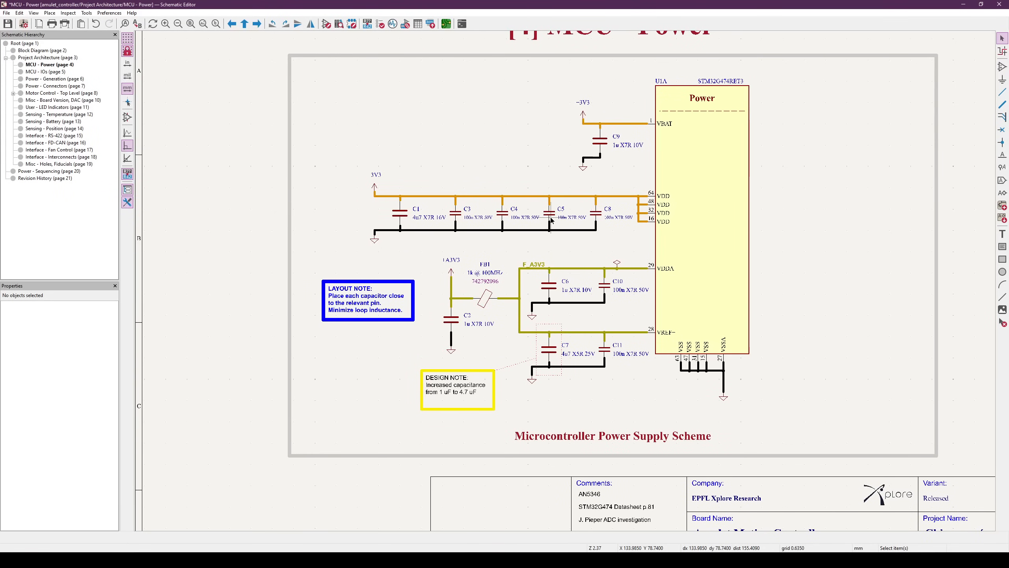
scroll(551, 220, down, 2)
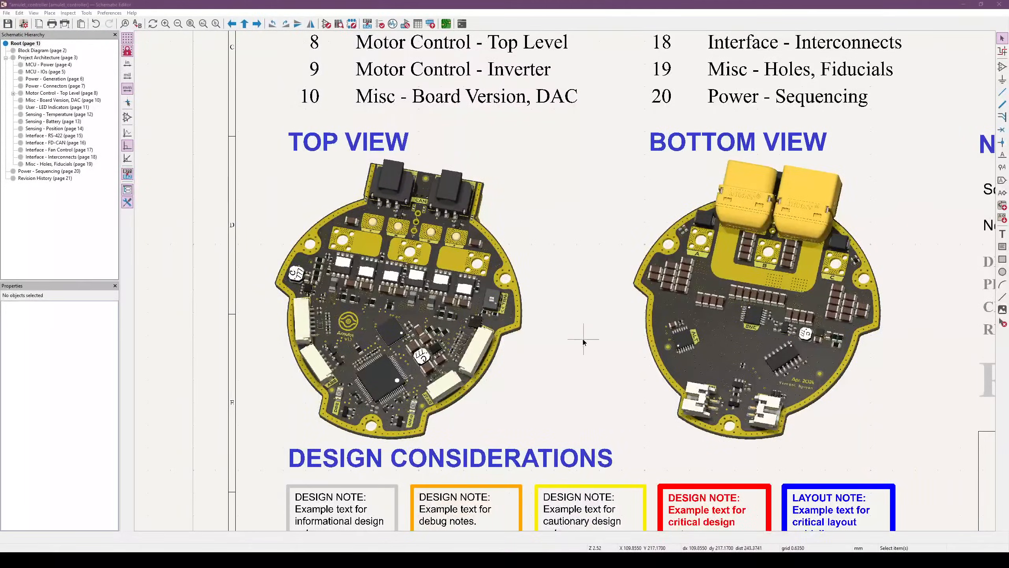
Look over the root cover page again, selecting the top view board picture and reviewing the full page layout
scroll(567, 332, down, 2)
middle_drag(565, 281, 433, 339)
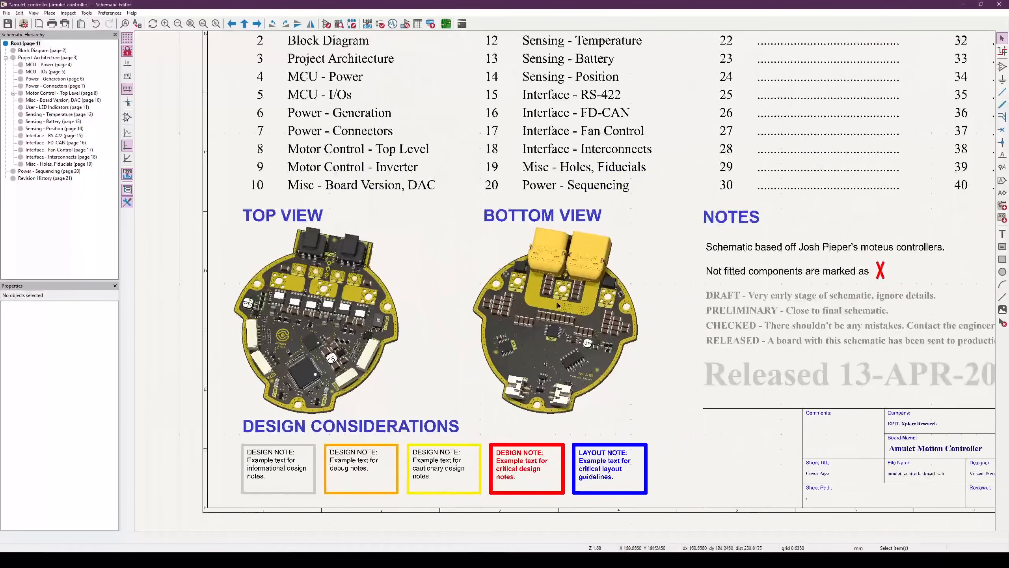
click(477, 337)
click(246, 300)
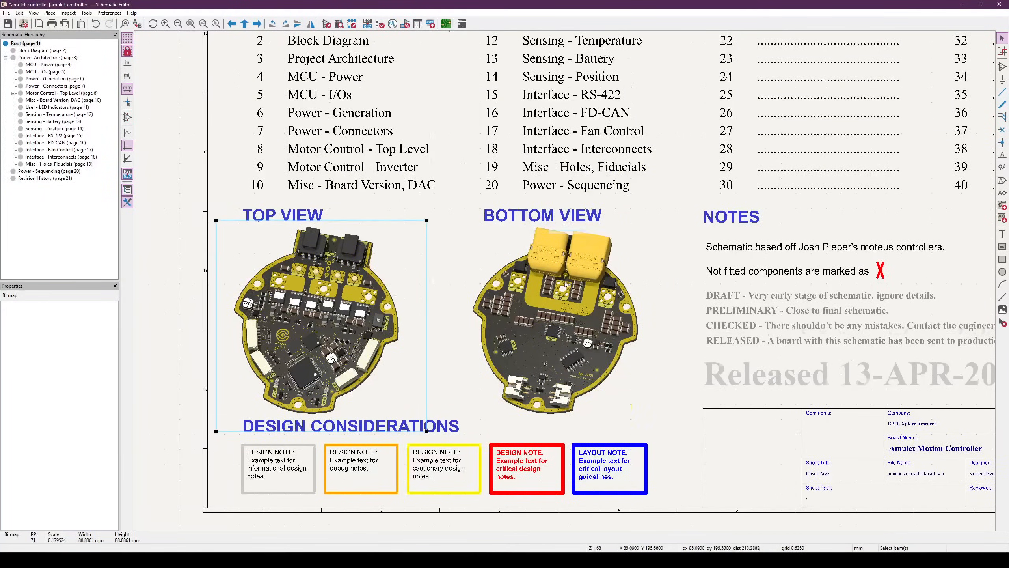
scroll(572, 281, down, 2)
middle_drag(577, 284, 503, 288)
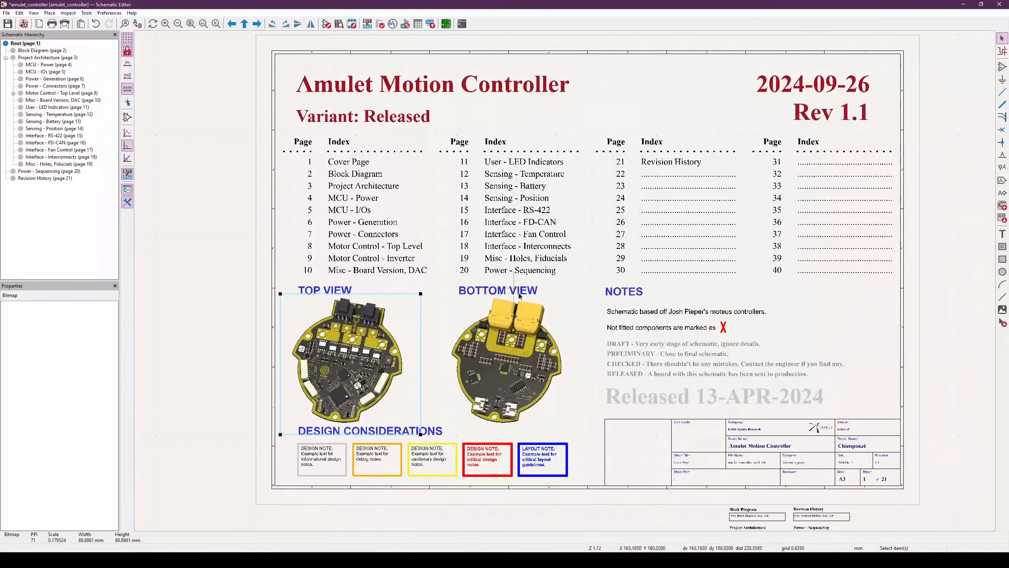
middle_drag(561, 327, 514, 326)
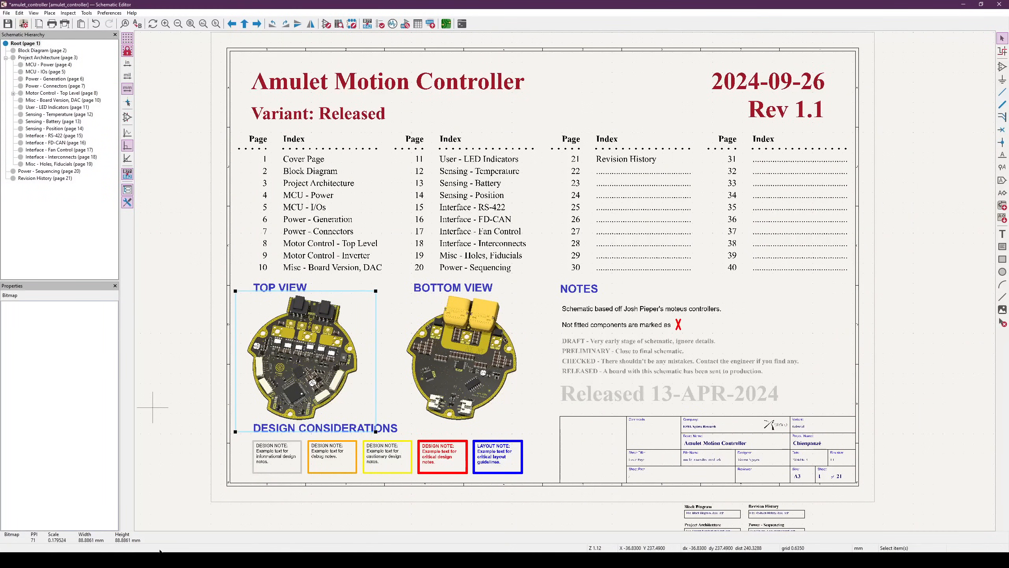
Switch to the amulet_controller board in the PCB Editor and open its 3D view at a tilted angle with orthographic projection toggled
mouse_move(119, 560)
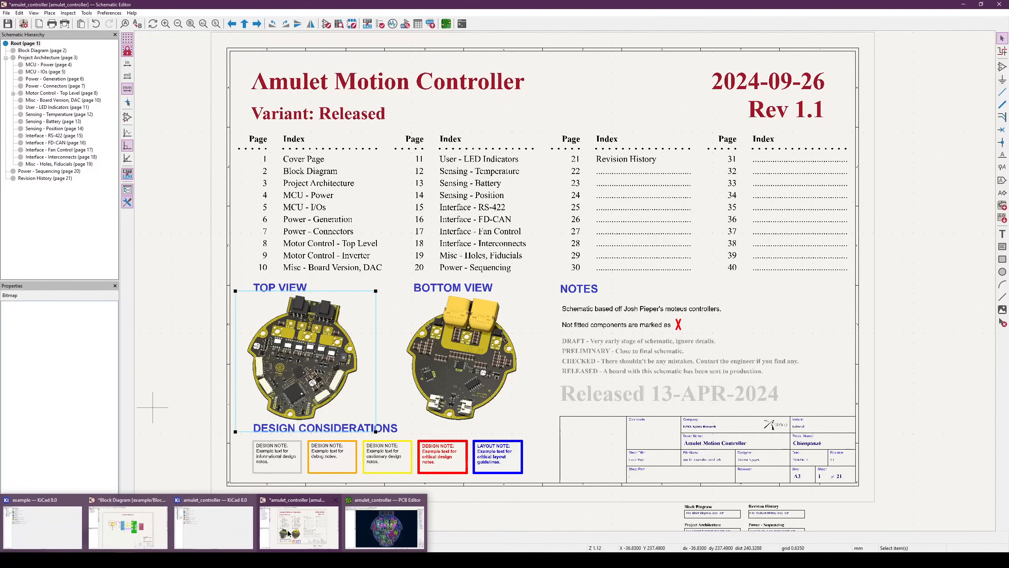
click(380, 532)
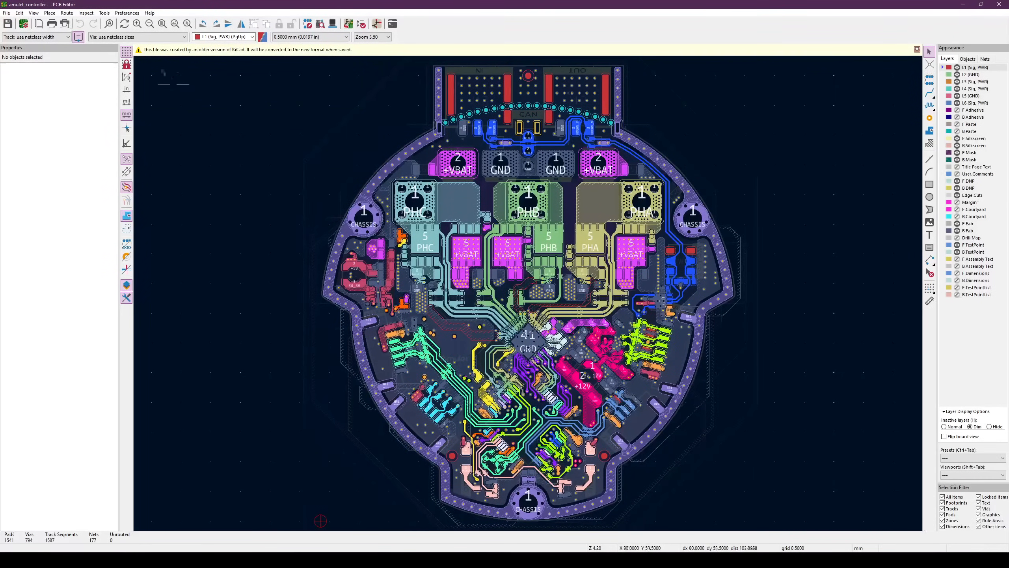
click(135, 15)
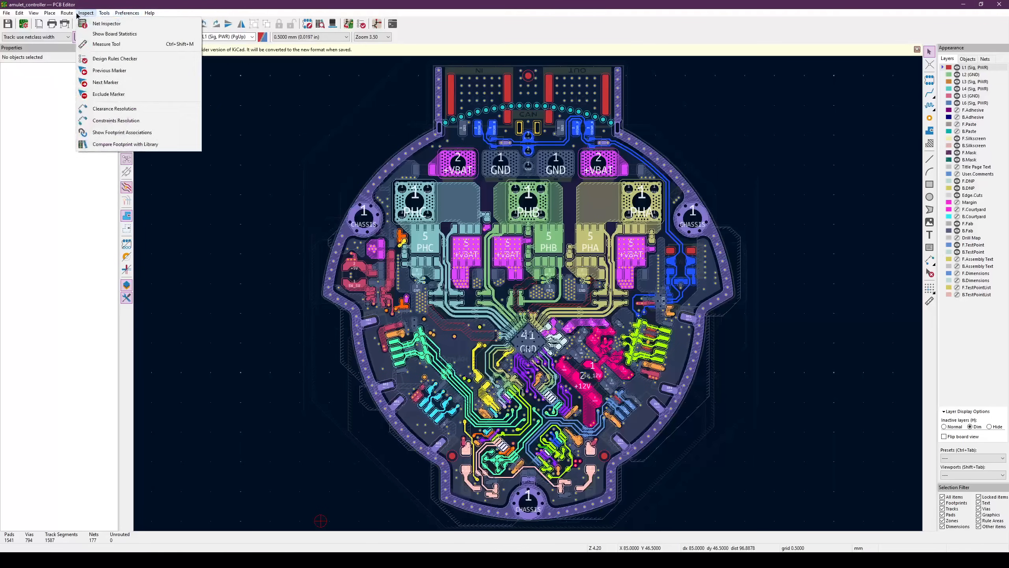
mouse_move(38, 14)
click(53, 36)
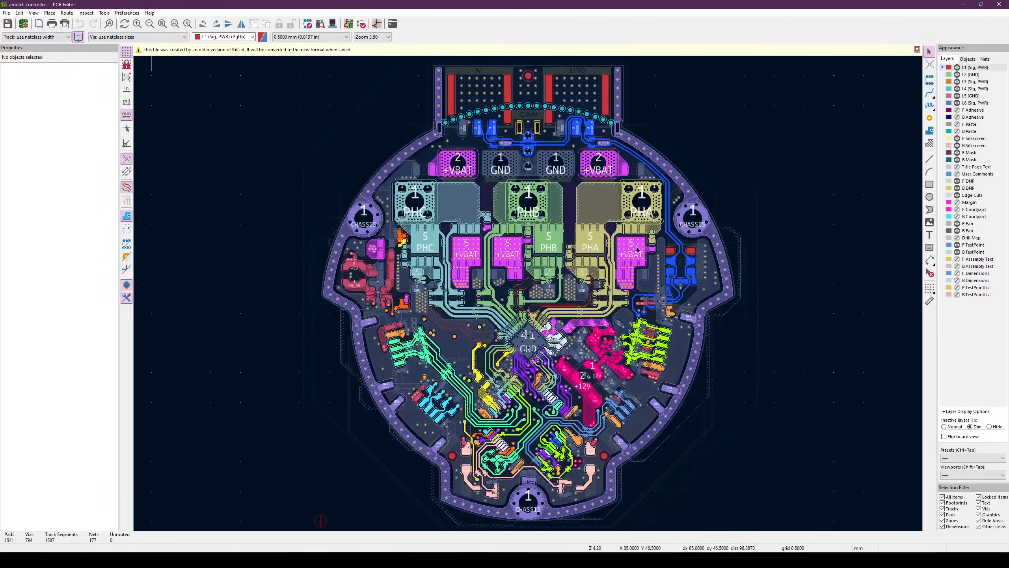
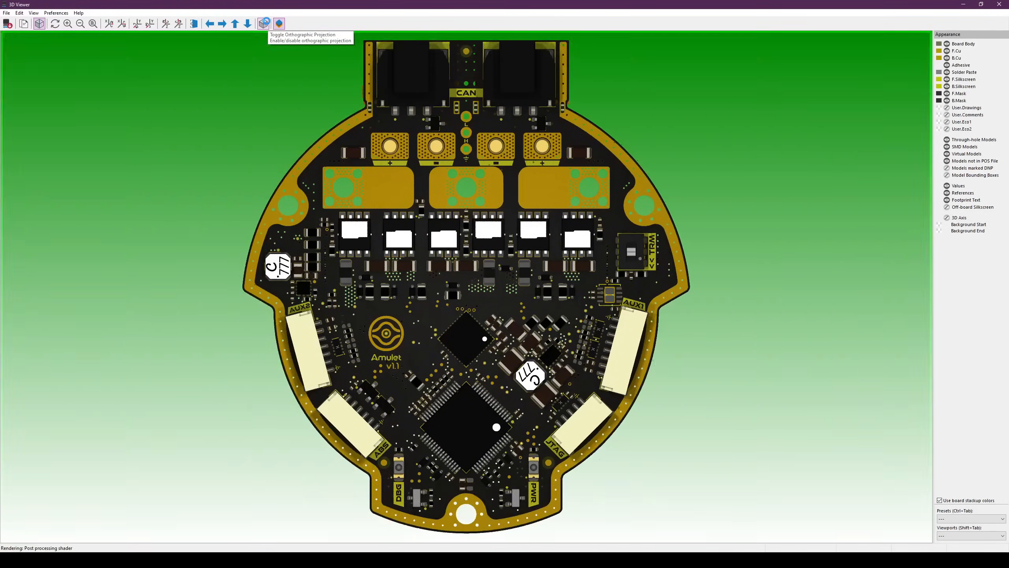
click(264, 22)
drag(469, 314, 622, 253)
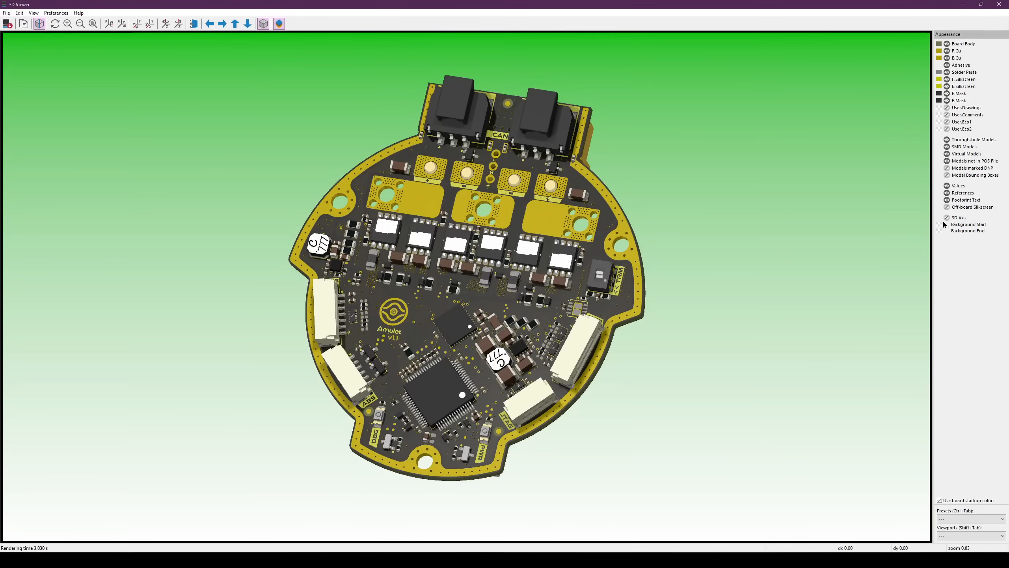
Set both the start and end background colours of the 3D view to fully opaque Green 4 (#00FF00FF)
double_click(939, 224)
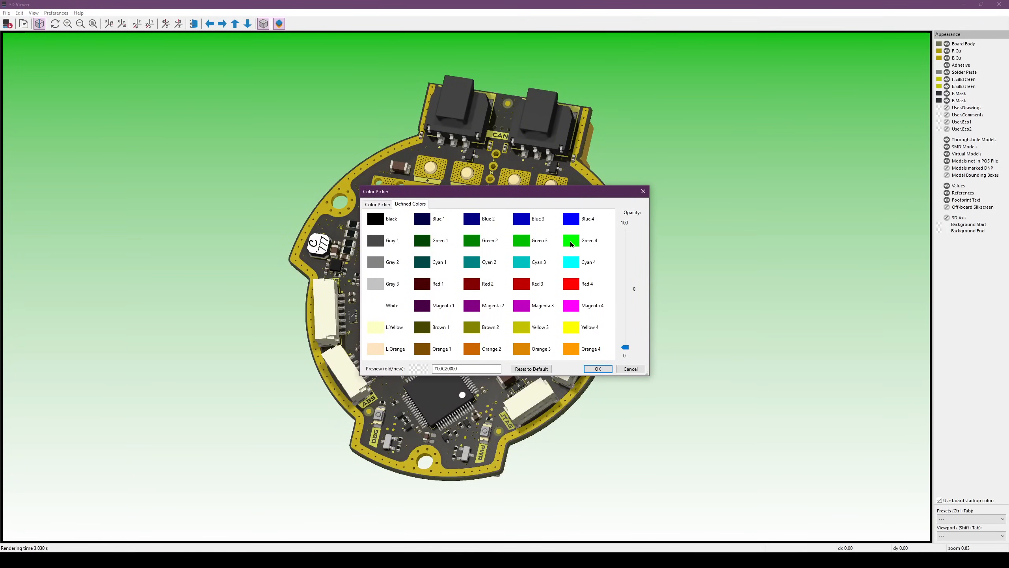
click(597, 369)
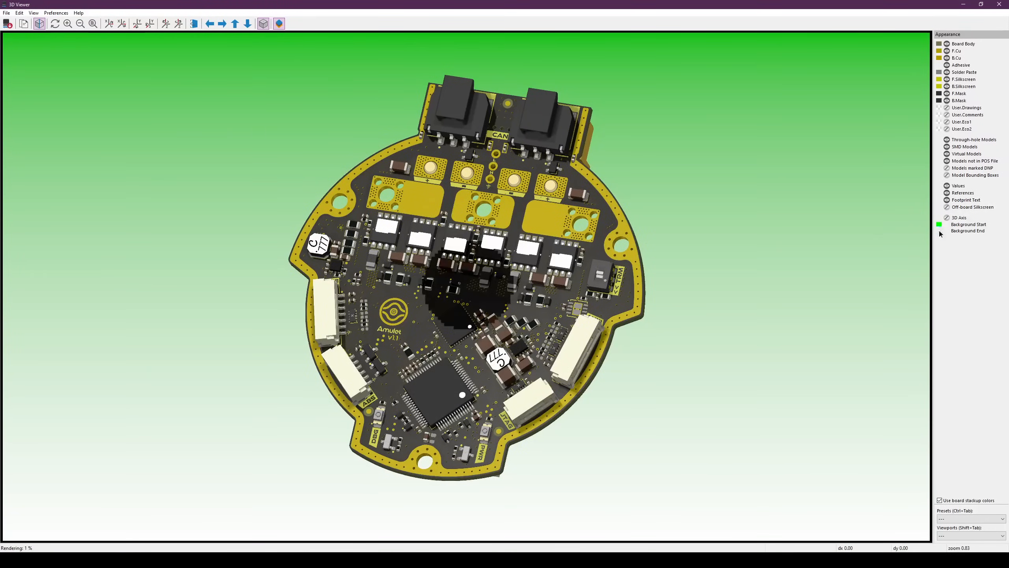
double_click(938, 230)
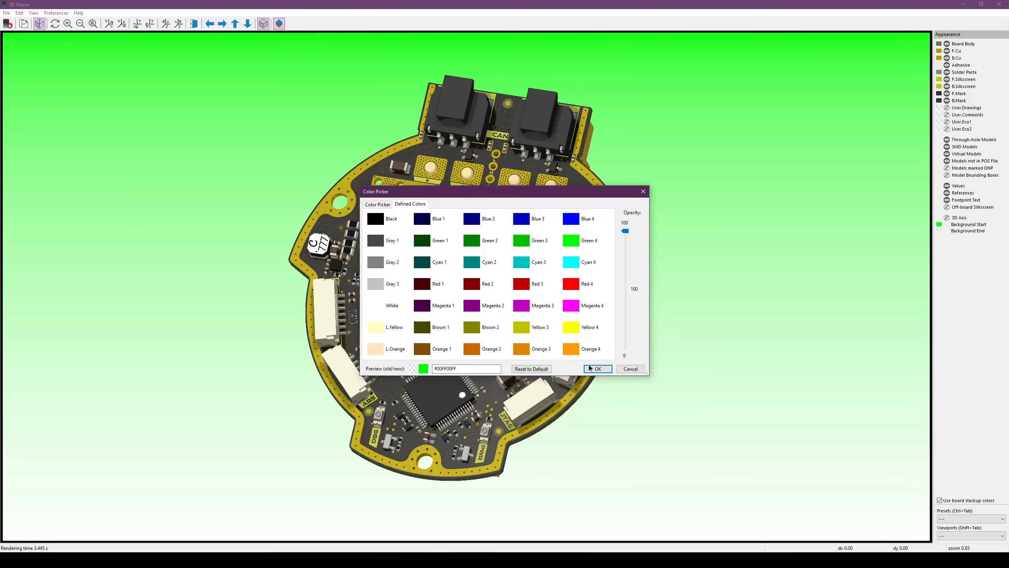
click(598, 369)
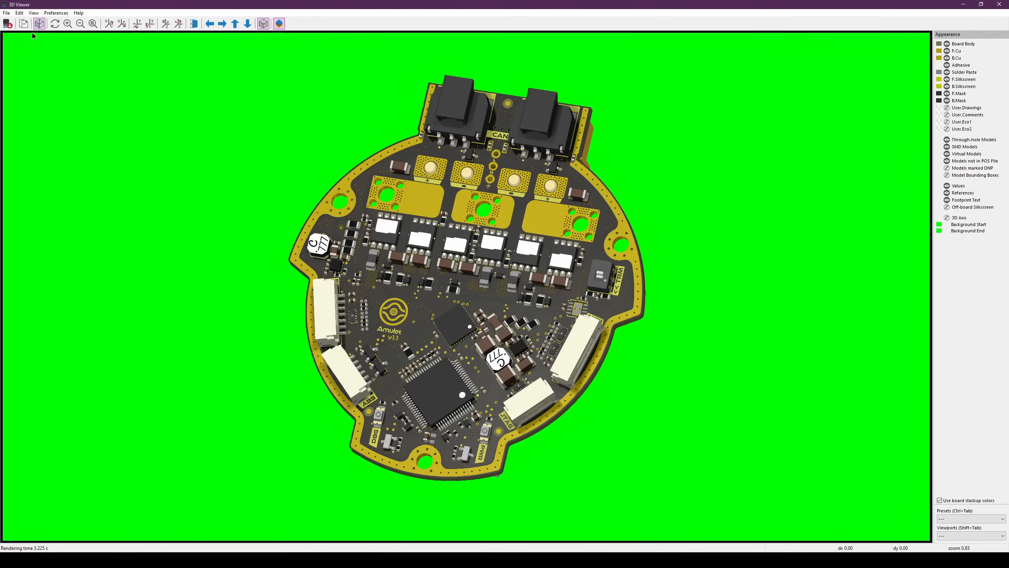
Export the enlarged 3D board view as a PNG named amulet_controller_front.png in the Desktop folder
click(6, 14)
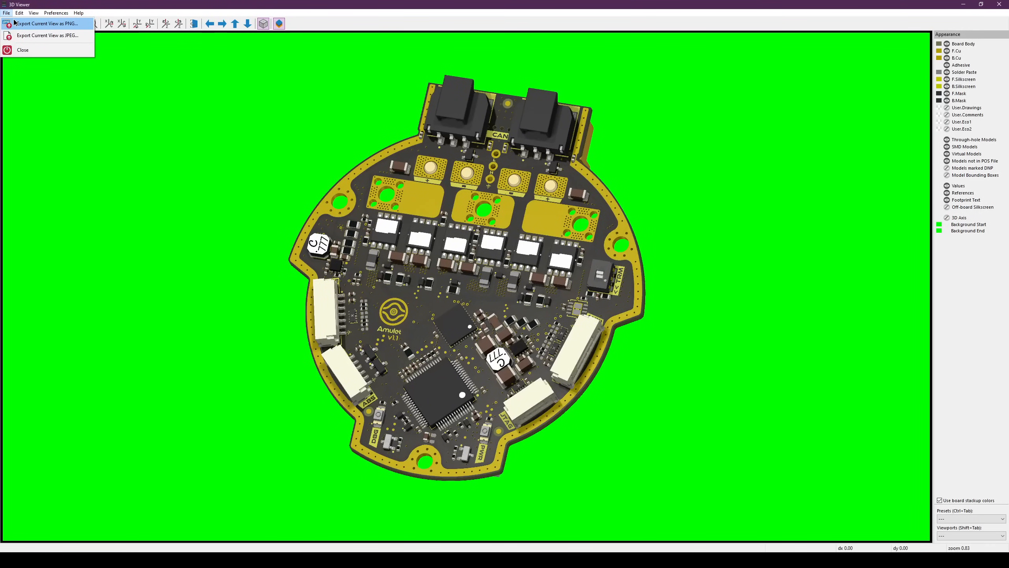
key(Escape)
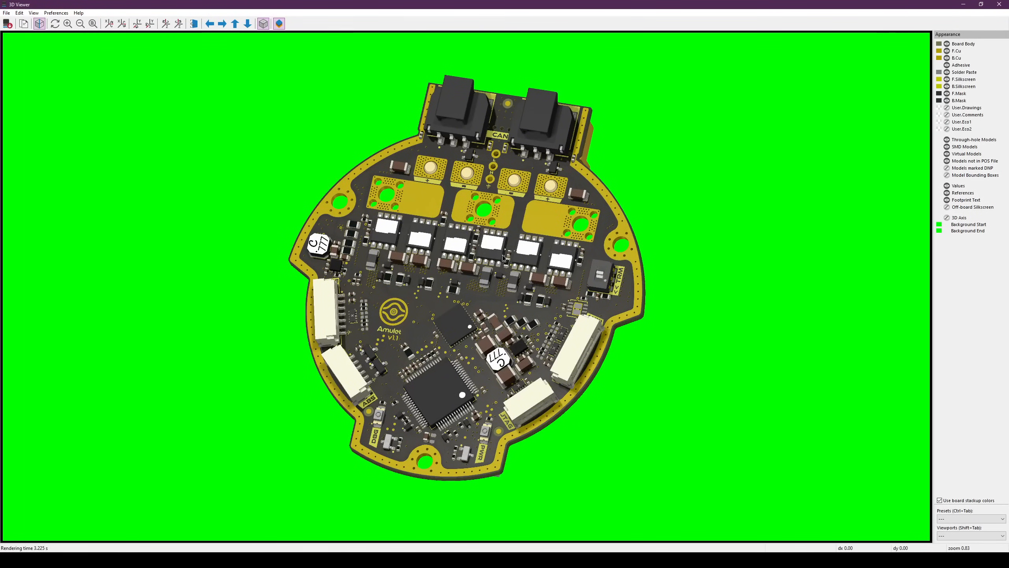
scroll(510, 267, up, 1)
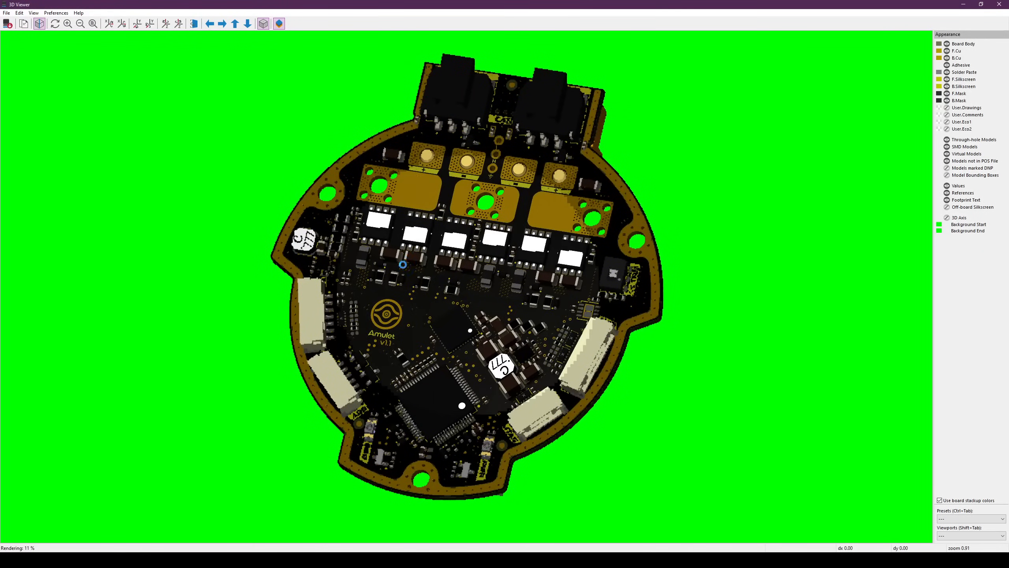
scroll(548, 275, up, 1)
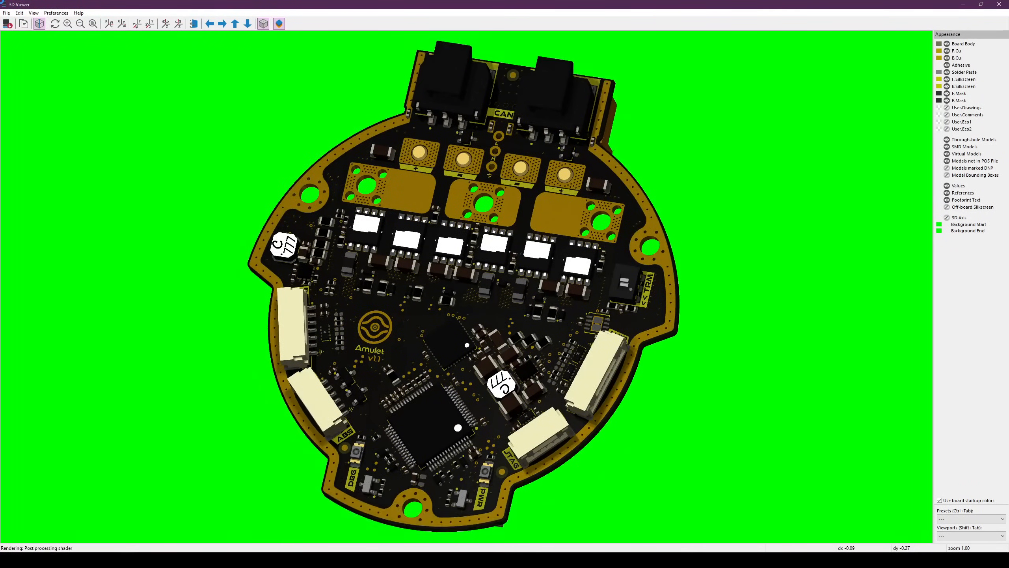
click(7, 13)
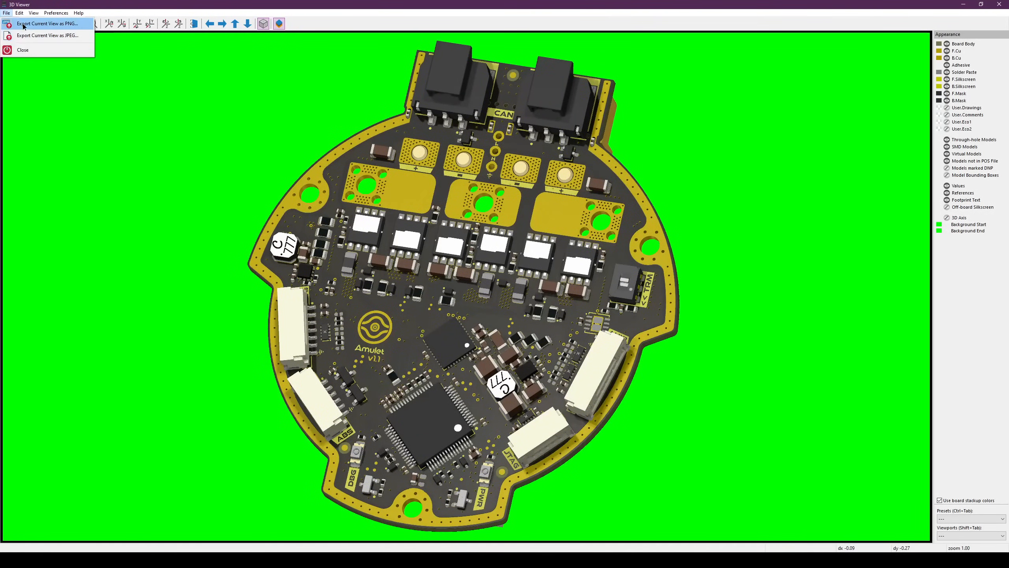
click(23, 25)
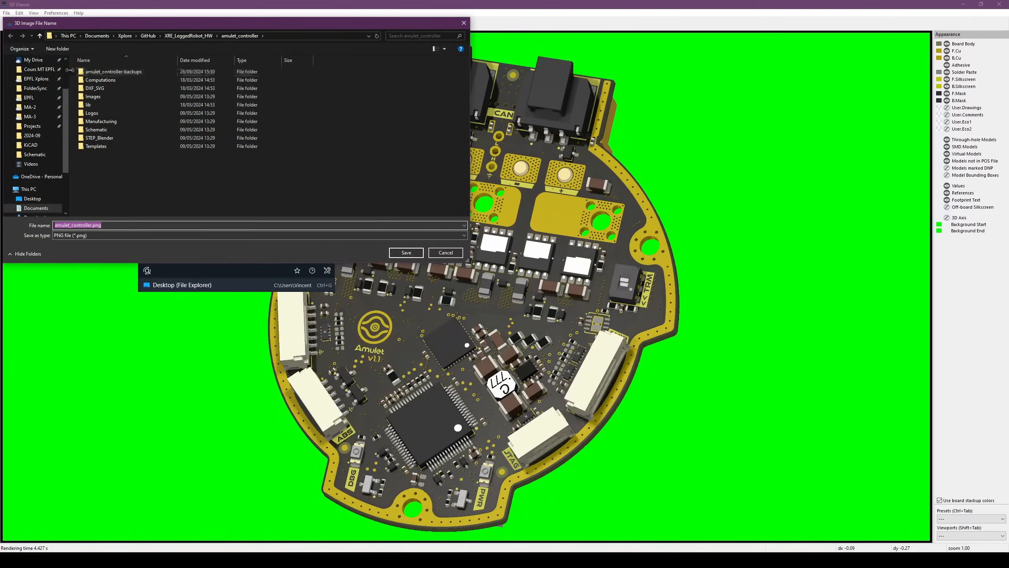
scroll(54, 78, up, 2)
click(33, 76)
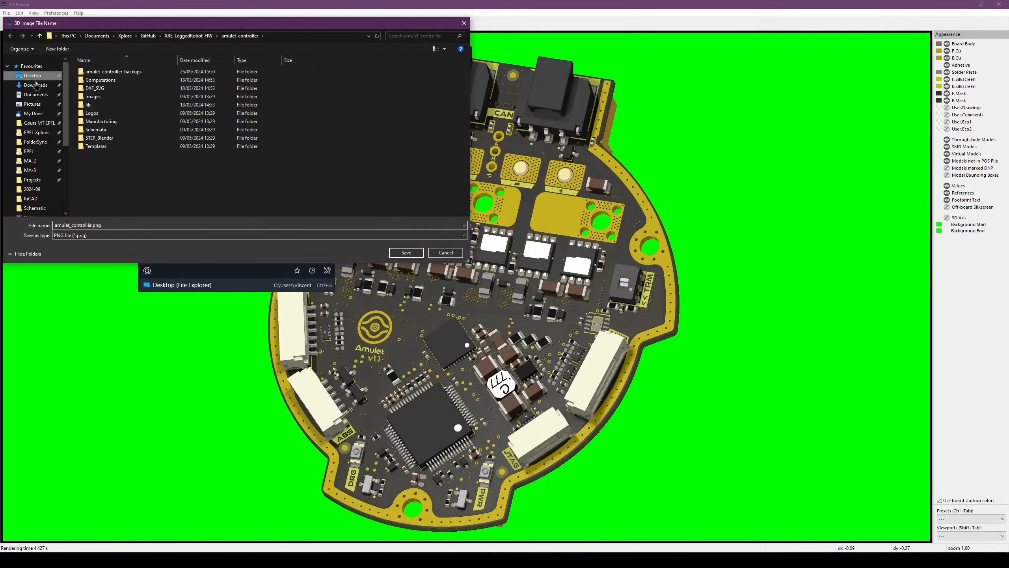
click(101, 225)
click(92, 225)
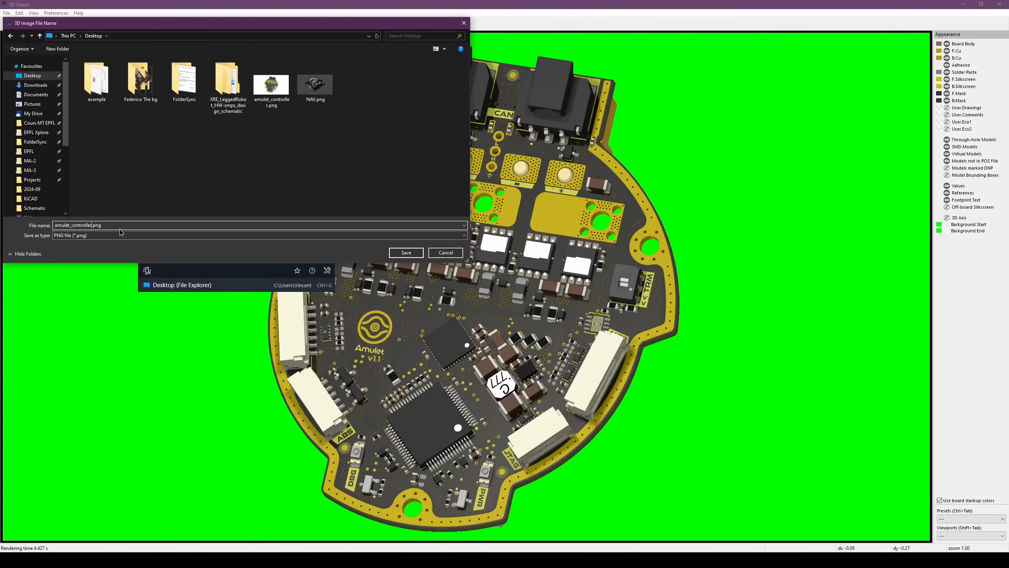
text(_front)
key(Return)
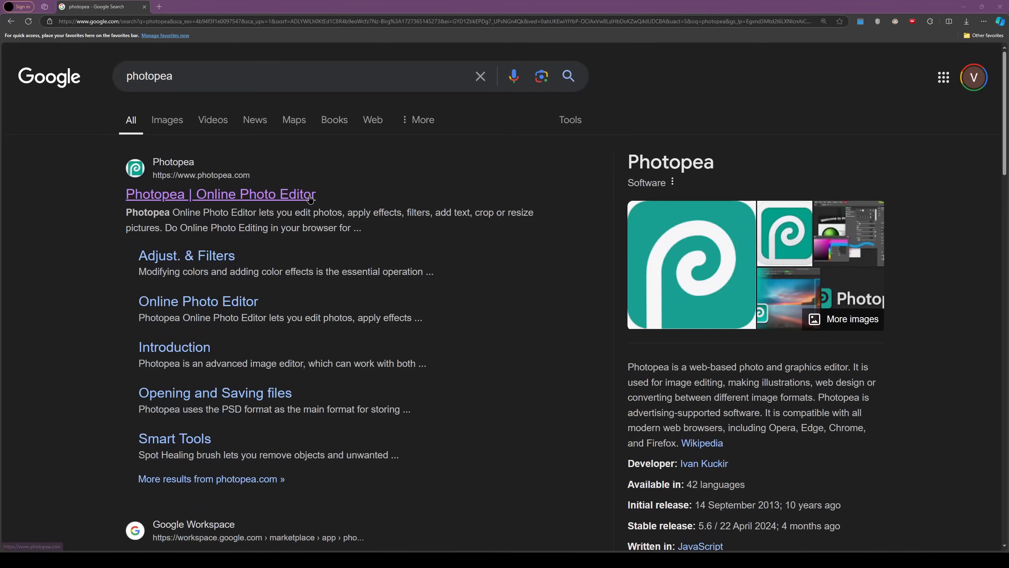
Open Photopea in the browser and load amulet_controller_front.png into it from the Desktop folder
click(262, 194)
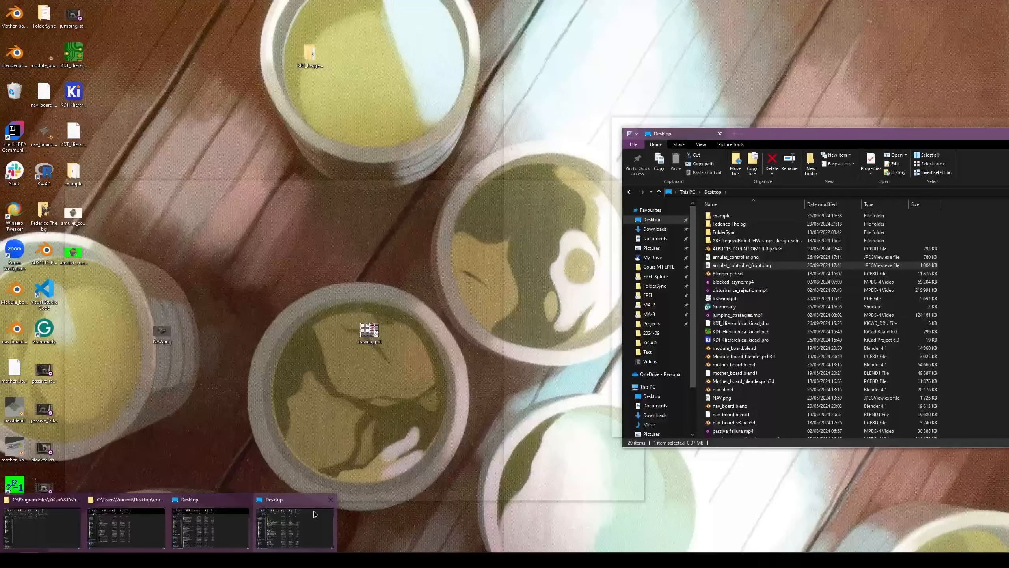
click(314, 511)
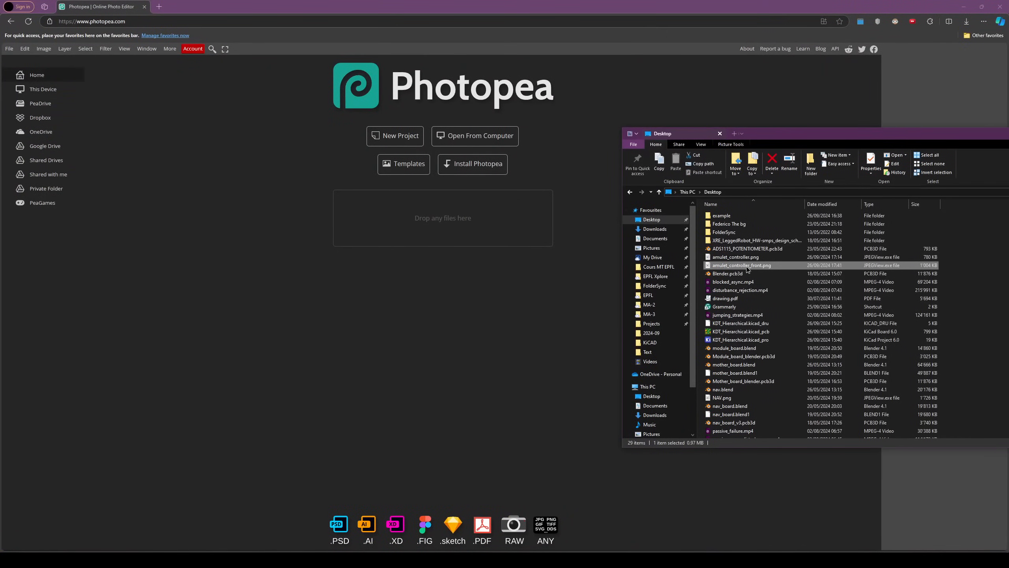
drag(749, 269, 439, 218)
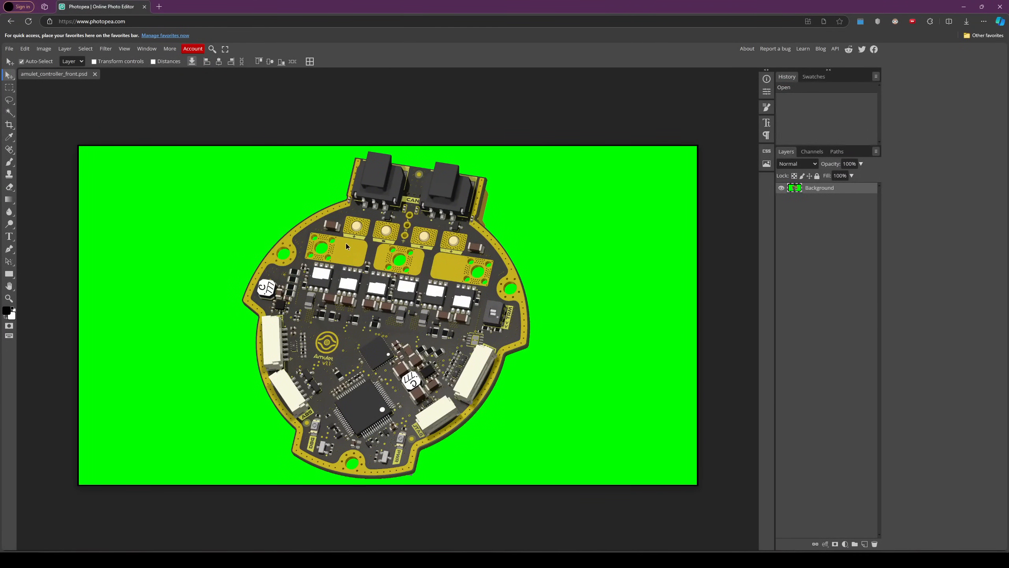
Select the green background with Color Range at fuzziness 40, delete it to transparency, and deselect
click(85, 49)
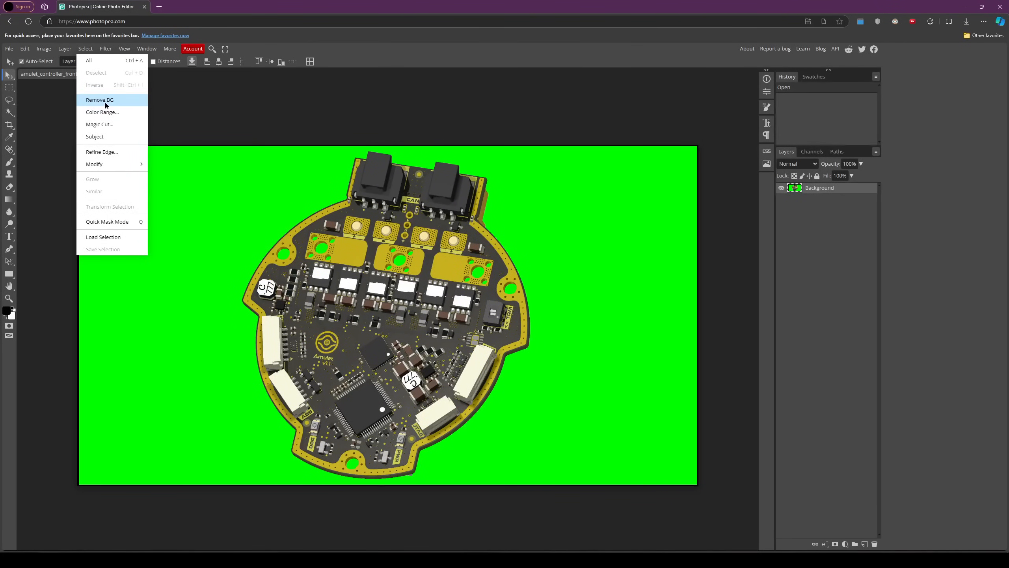
click(108, 115)
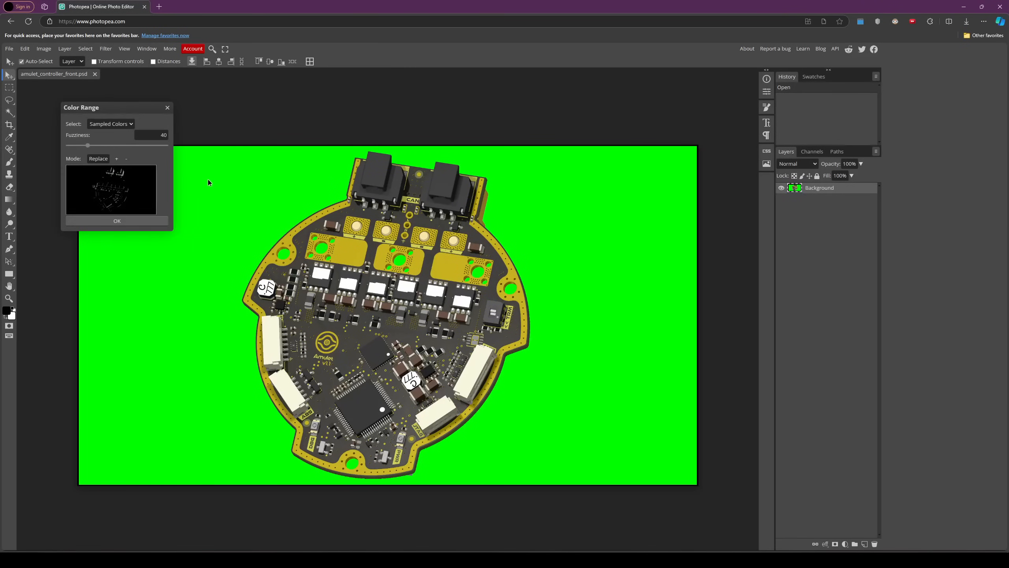
click(207, 180)
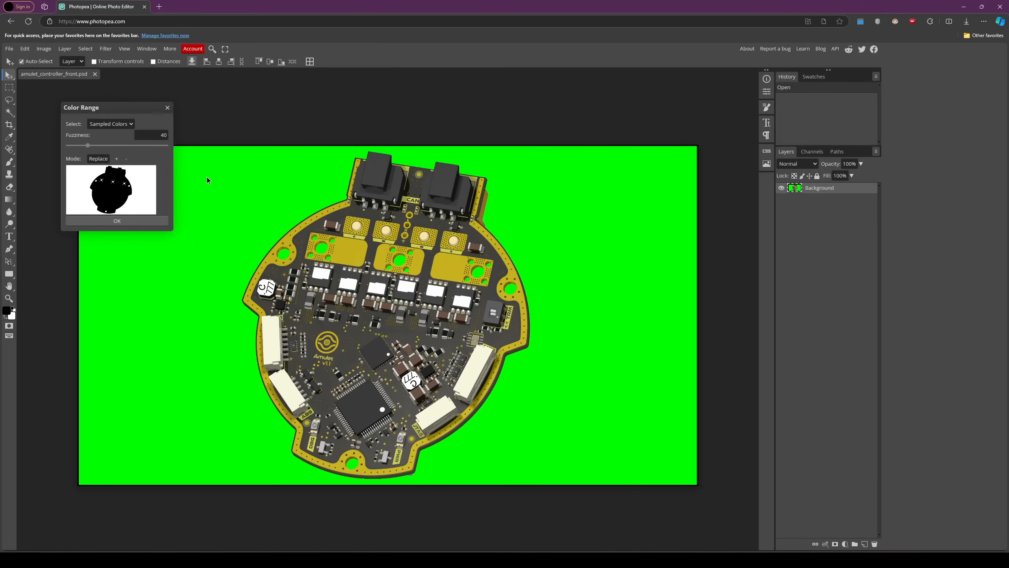
click(145, 219)
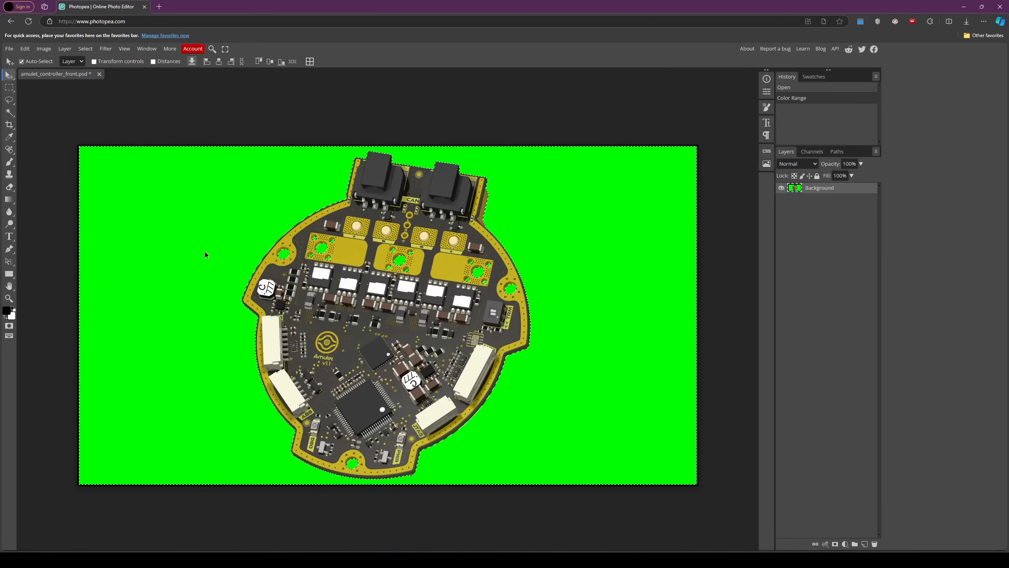
key(Delete)
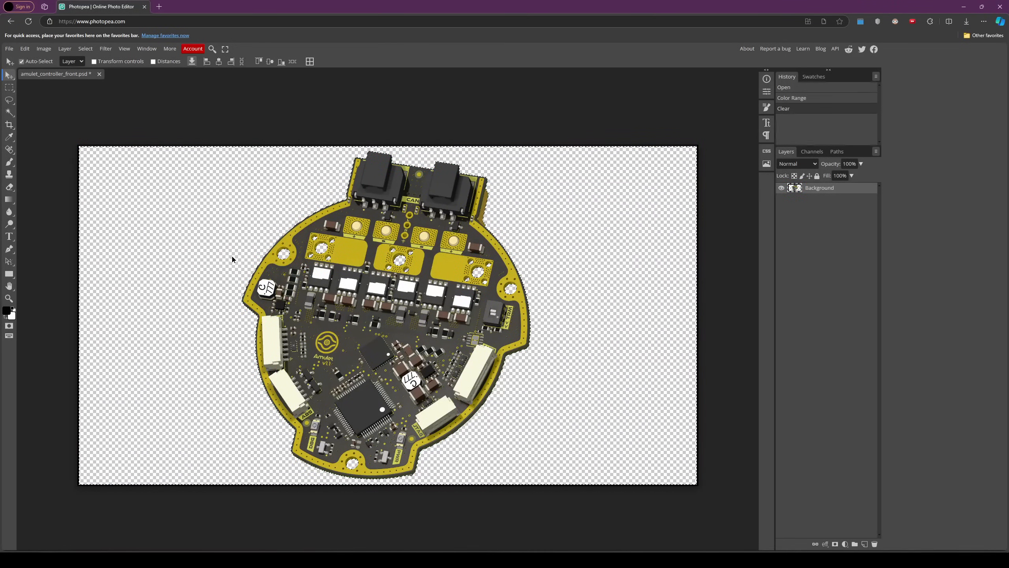
key(ctrl+d)
Start a Hue/Saturation adjustment on the board image and restrict it to the Green range
scroll(322, 239, up, 10)
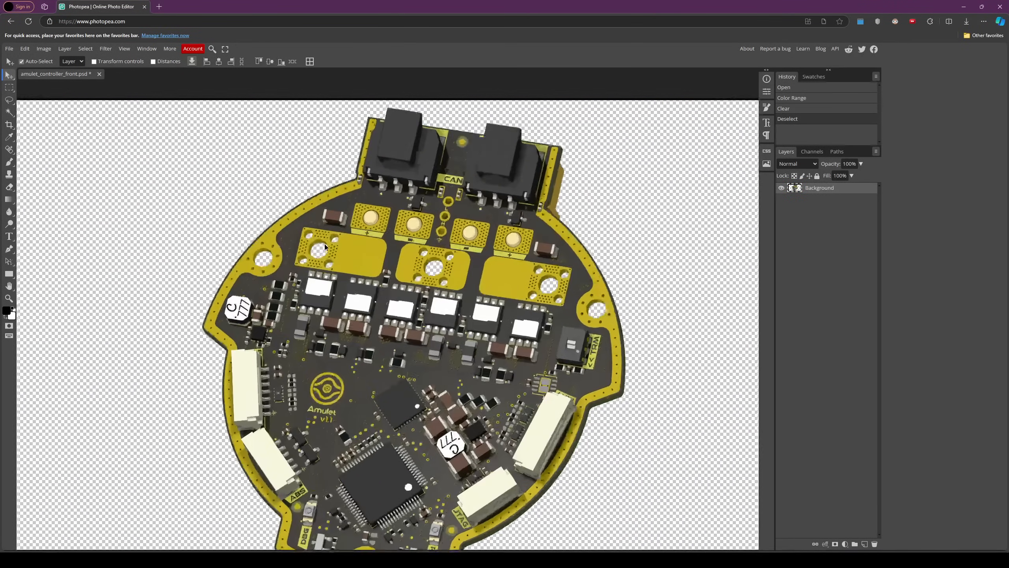
scroll(316, 243, up, 3)
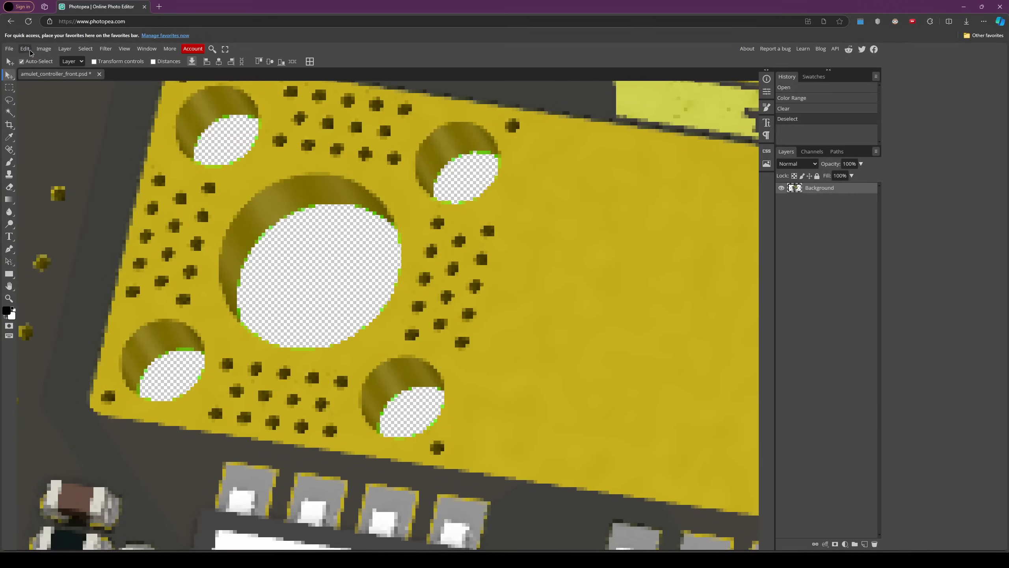
click(44, 54)
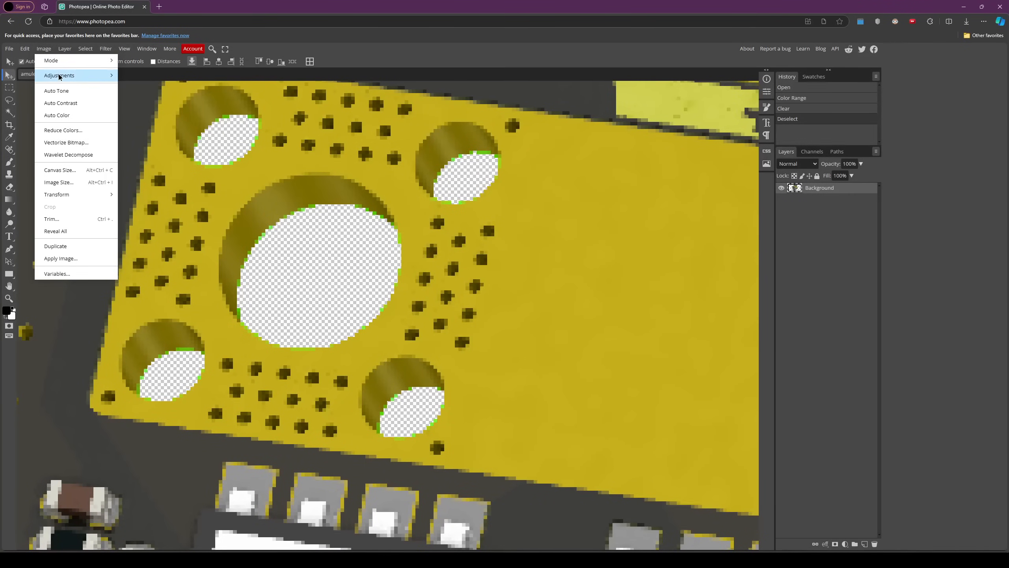
mouse_move(100, 76)
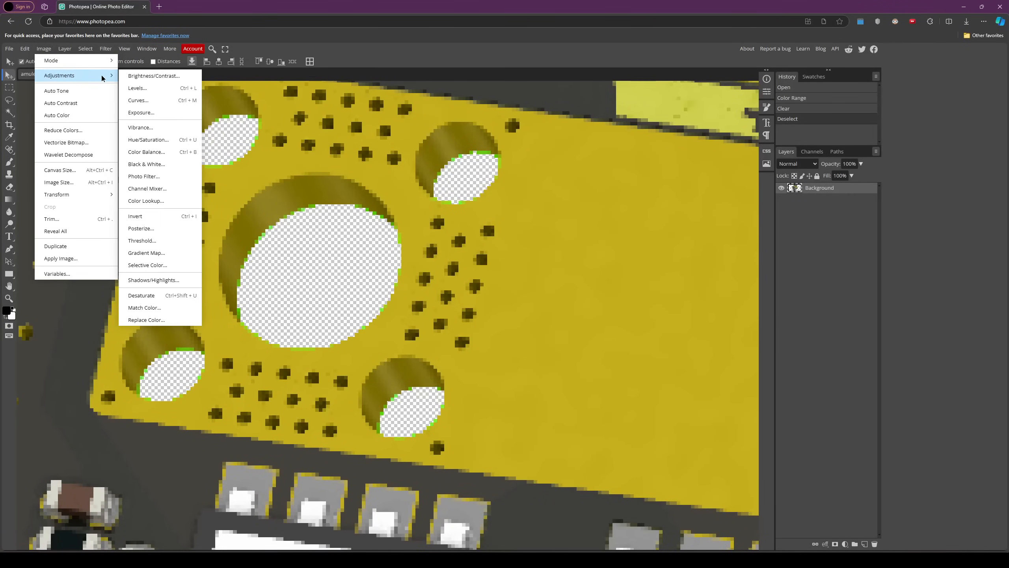
click(153, 139)
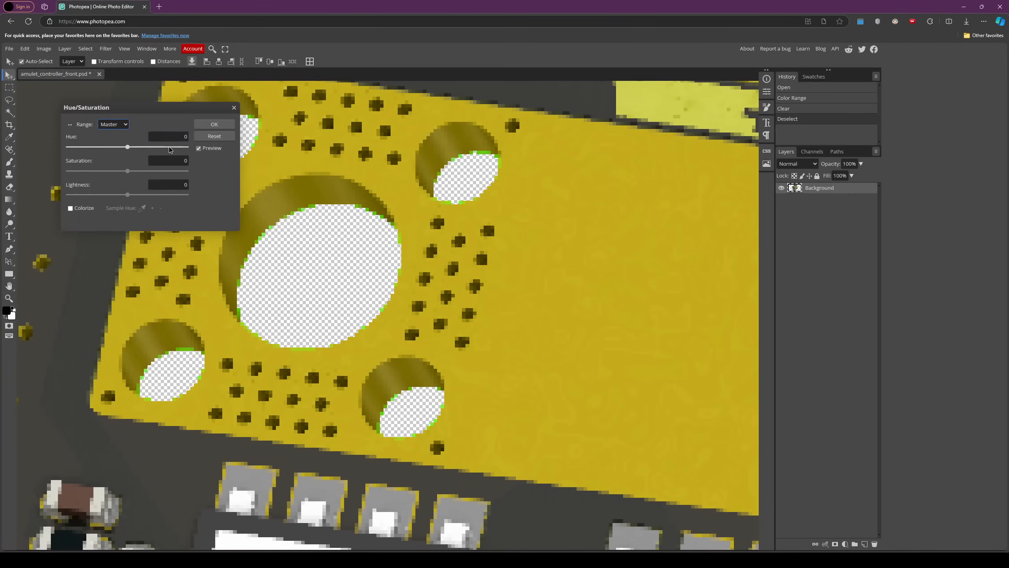
click(117, 127)
click(118, 166)
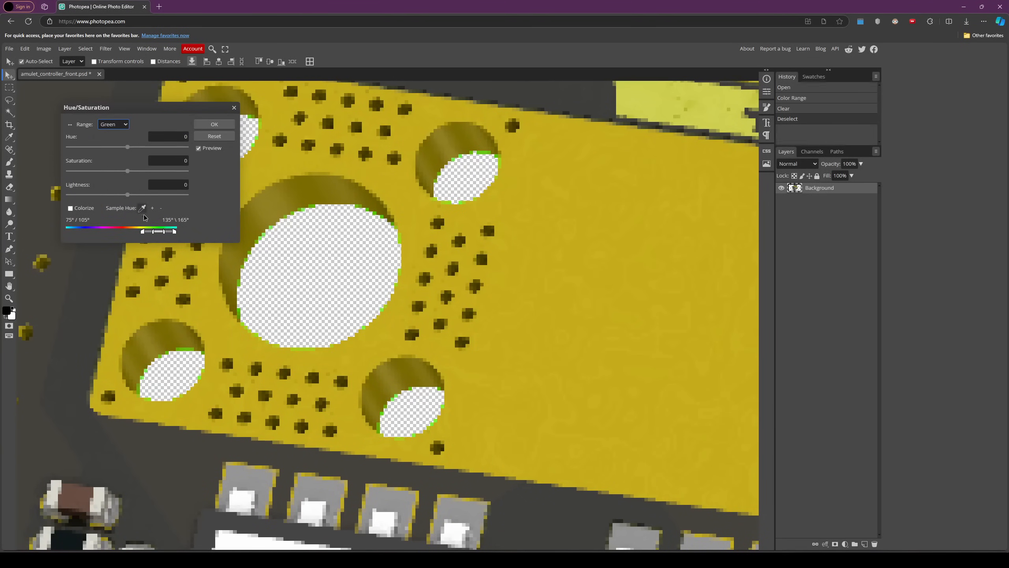
Apply Hue -36 and Saturation -88 to the greens, with the hue range adjusted to 70°/90° through 148°\165°
drag(127, 171, 79, 173)
drag(153, 232, 148, 232)
drag(148, 150, 119, 152)
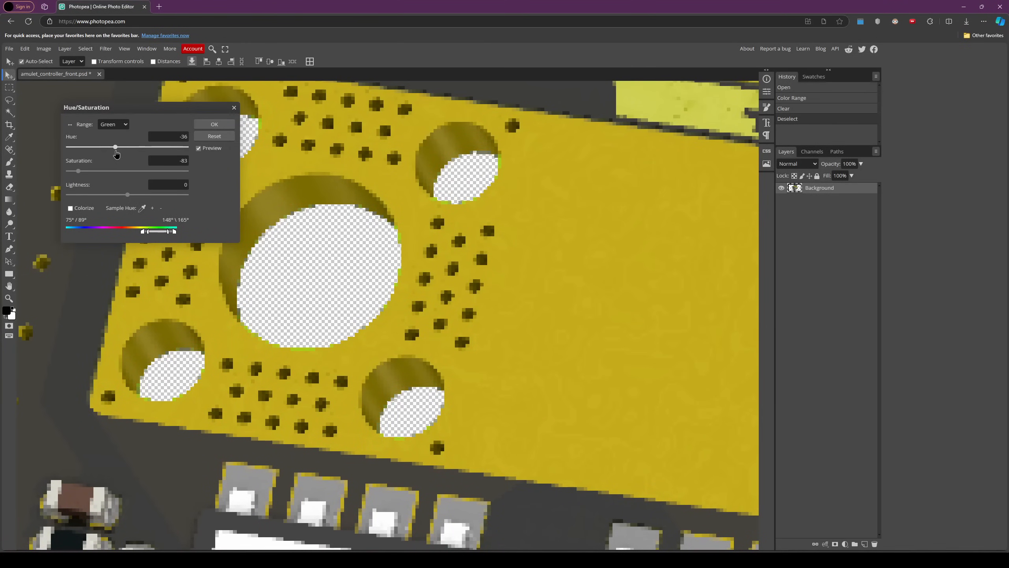
mouse_move(78, 172)
mouse_down()
mouse_move(67, 174)
mouse_move(77, 177)
mouse_up()
drag(143, 234, 144, 234)
middle_drag(582, 205, 343, 356)
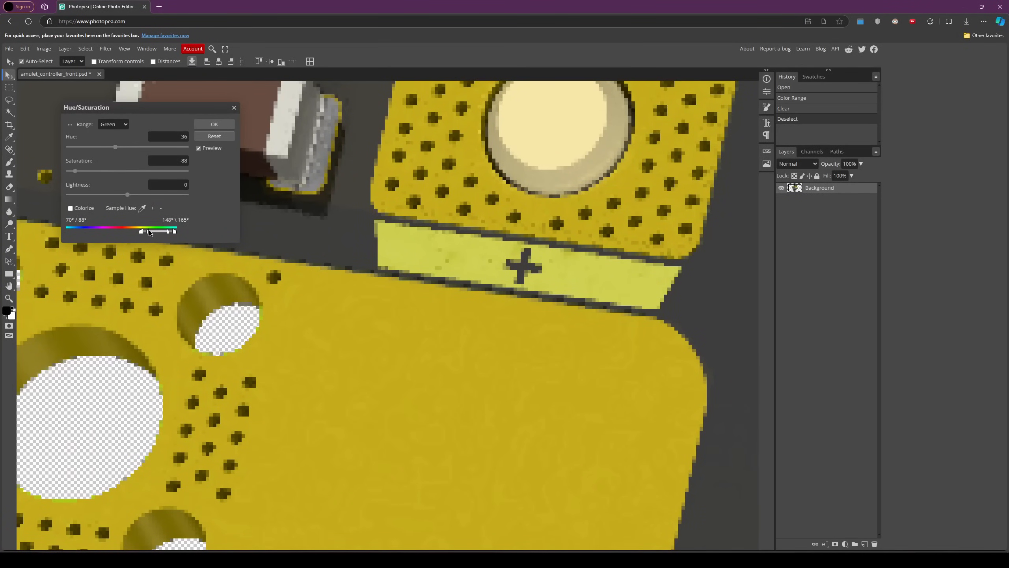
drag(147, 231, 153, 231)
scroll(391, 337, down, 3)
scroll(405, 331, right, 20)
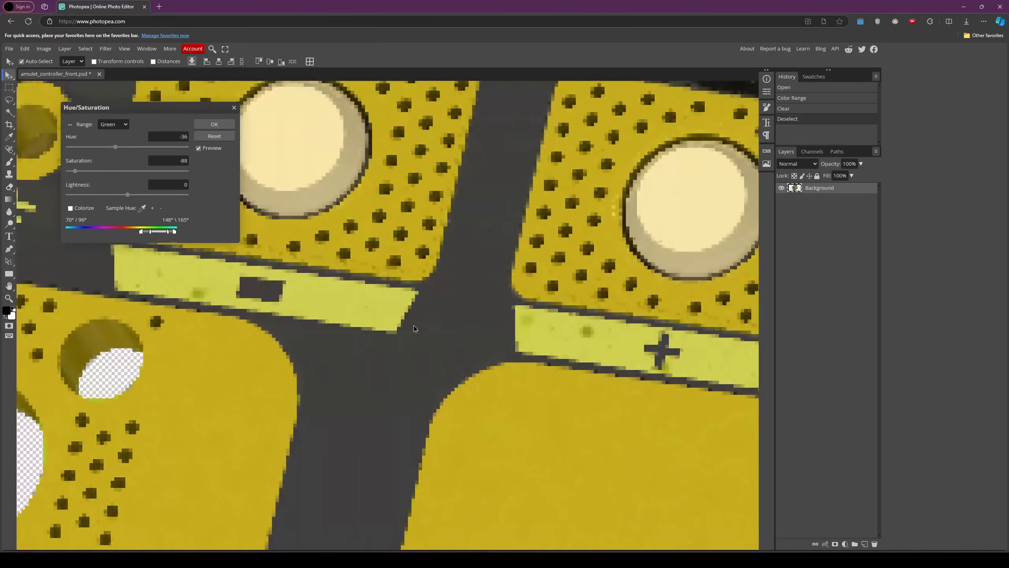
scroll(413, 325, down, 8)
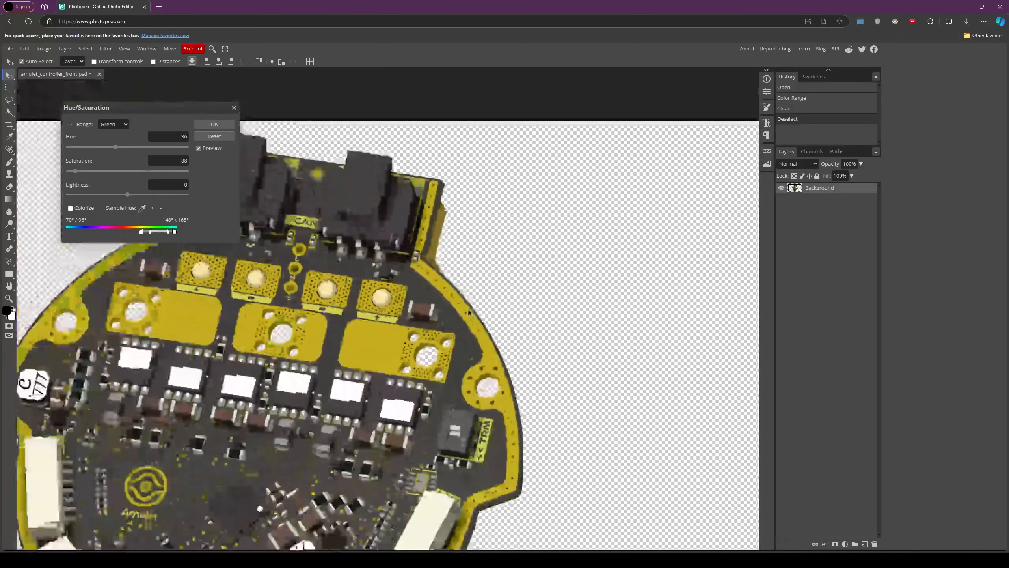
click(214, 124)
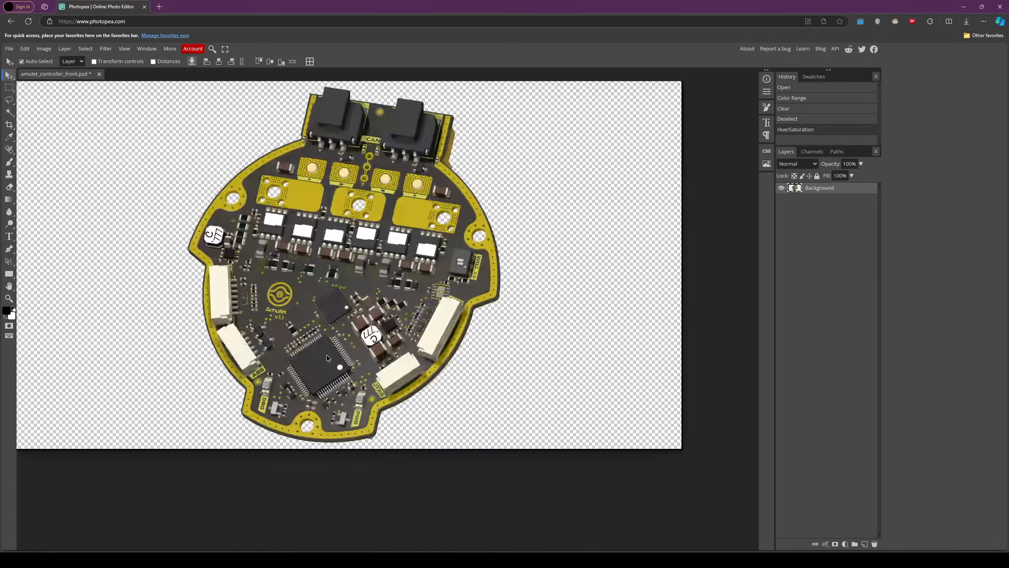
Marquee a square region around the circuit board, centre it on the board, and crop the image to it
scroll(326, 352, up, 1)
click(9, 88)
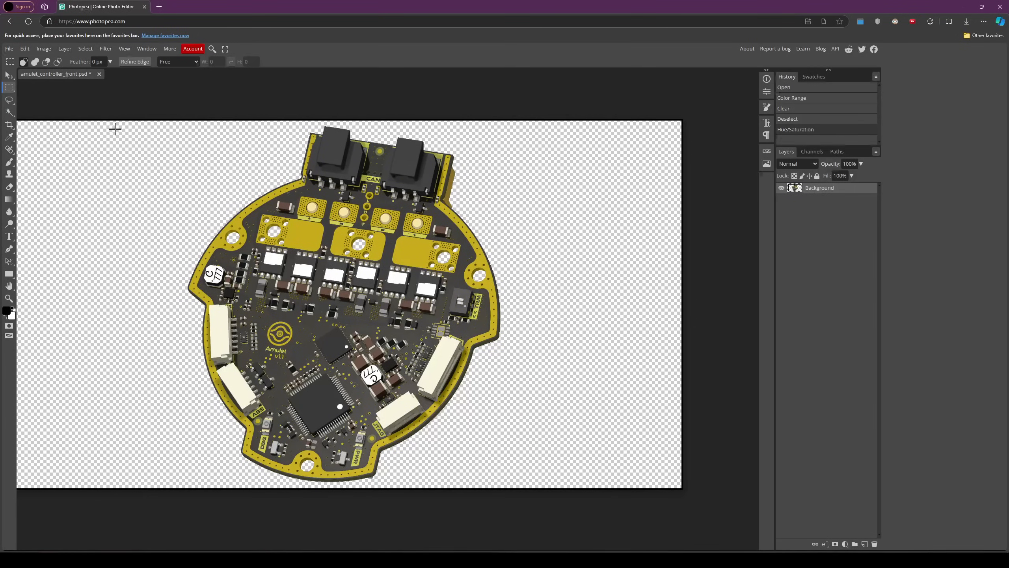
key(shift)
drag(167, 115, 546, 505)
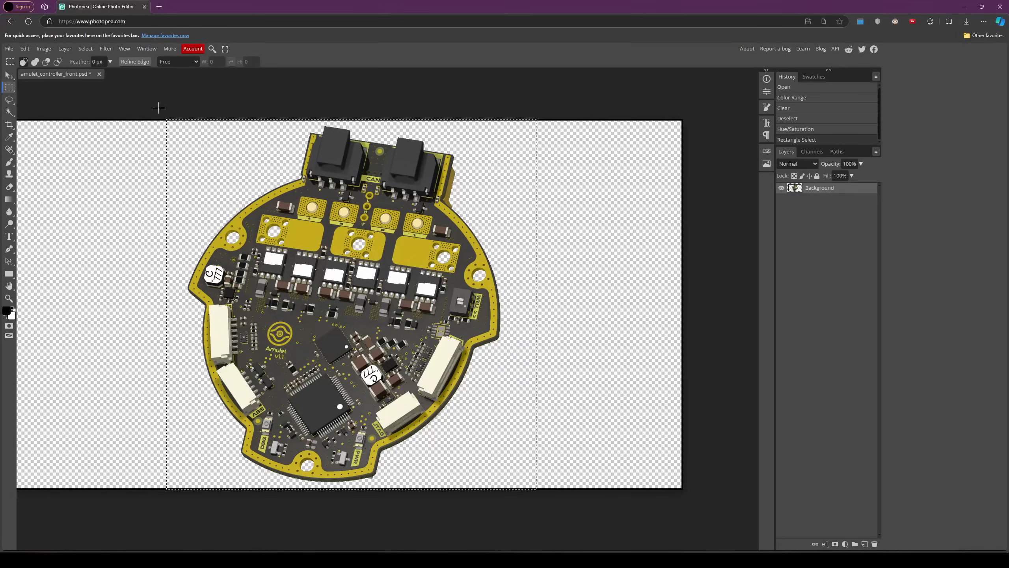
mouse_move(536, 145)
mouse_down()
mouse_move(502, 149)
mouse_move(536, 147)
mouse_move(528, 154)
mouse_move(529, 145)
mouse_up()
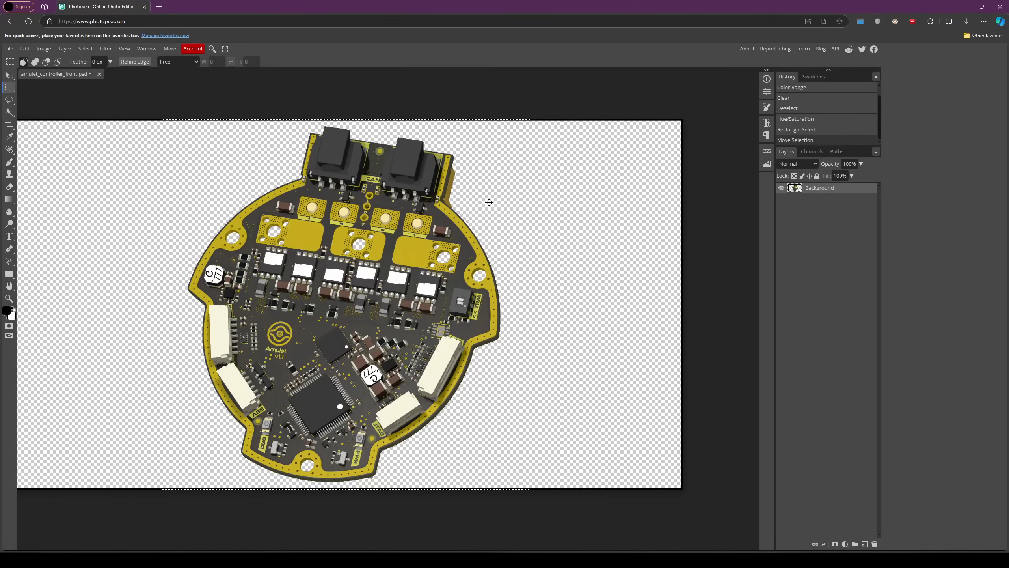
click(44, 49)
click(56, 212)
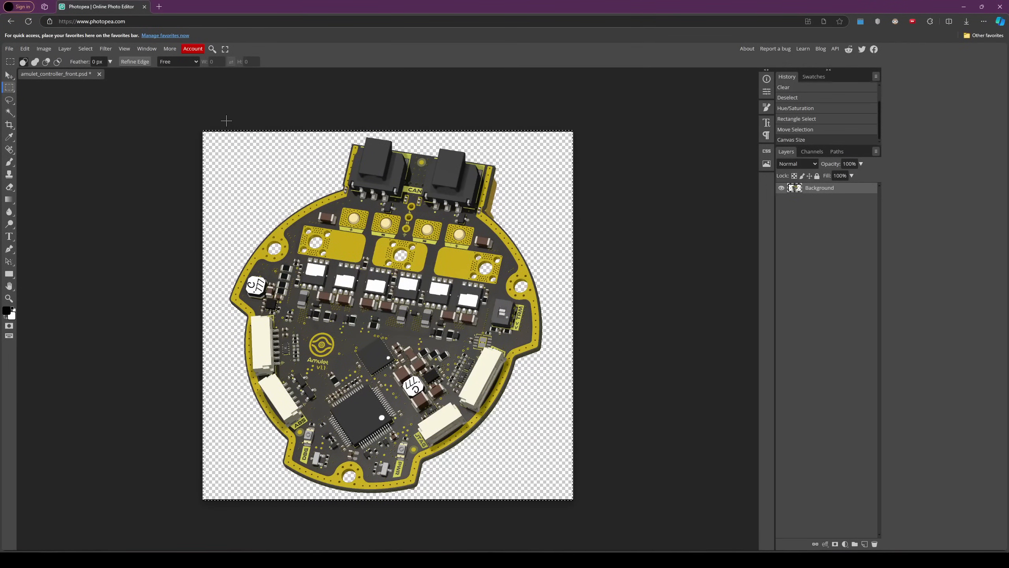
Clear the thin black strips along the upper and lower edges of the cropped image to transparency, and deselect
scroll(226, 120, up, 10)
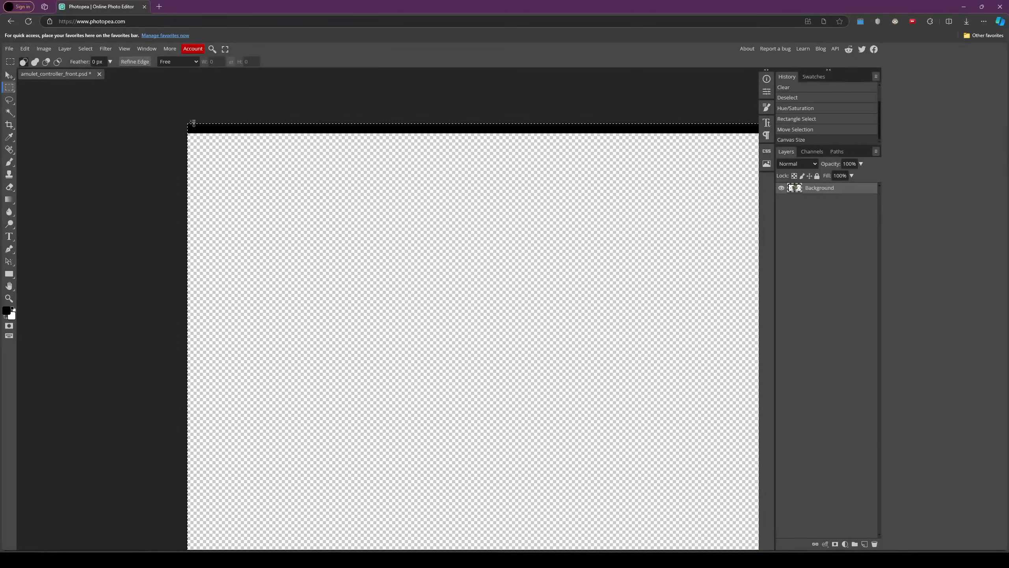
scroll(194, 129, down, 10)
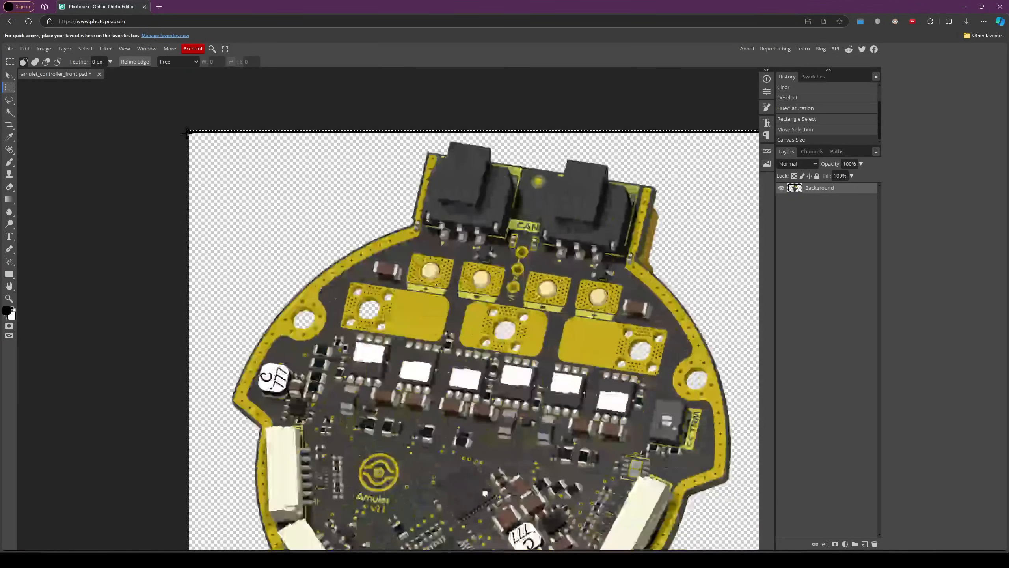
click(172, 131)
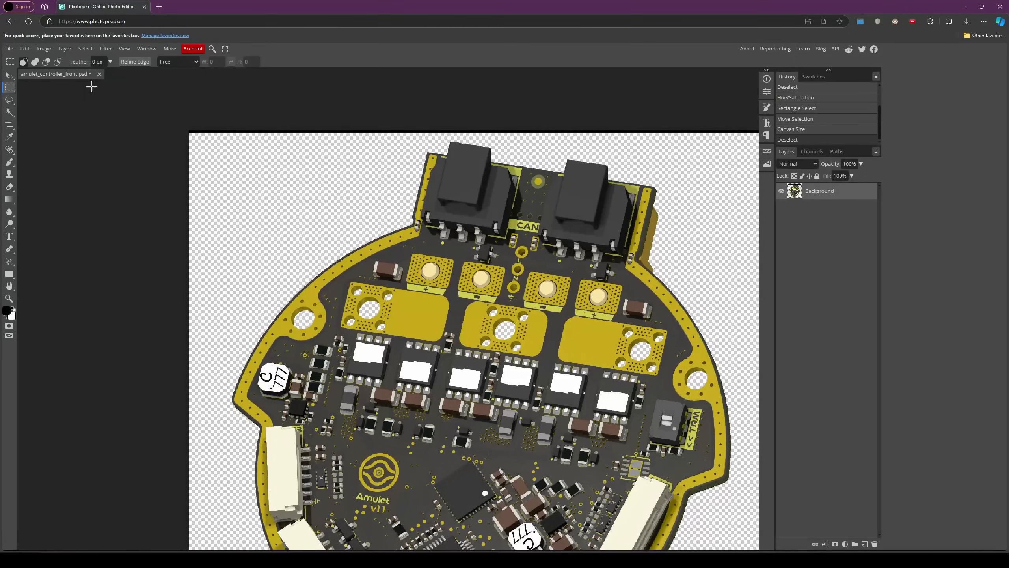
scroll(168, 127, down, 1)
drag(169, 118, 737, 137)
key(Delete)
scroll(636, 164, down, 9)
drag(176, 236, 736, 261)
key(Delete)
scroll(596, 247, up, 10)
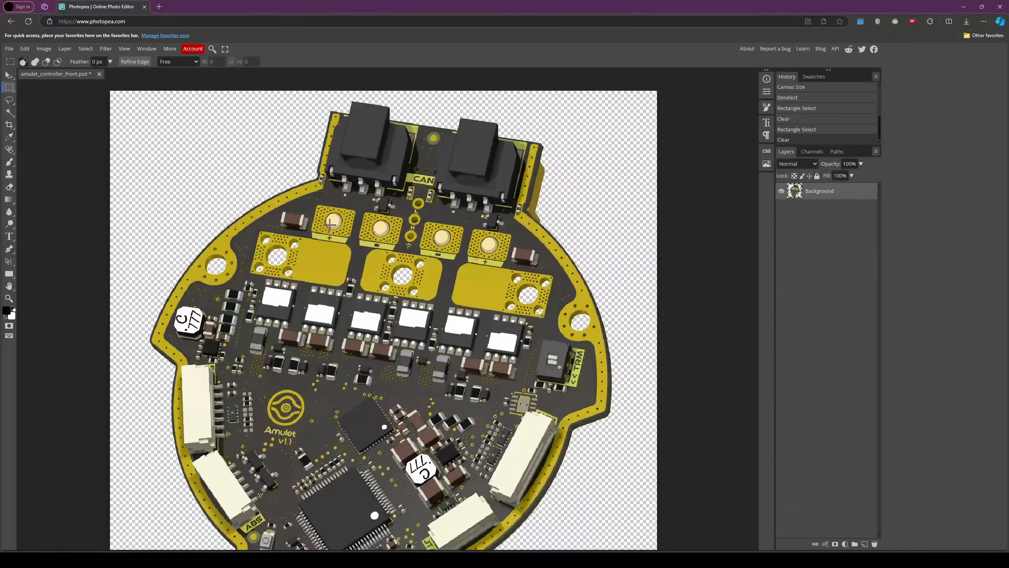
alt+scroll(330, 225, down, 3)
scroll(290, 287, down, 1)
key(ctrl+d)
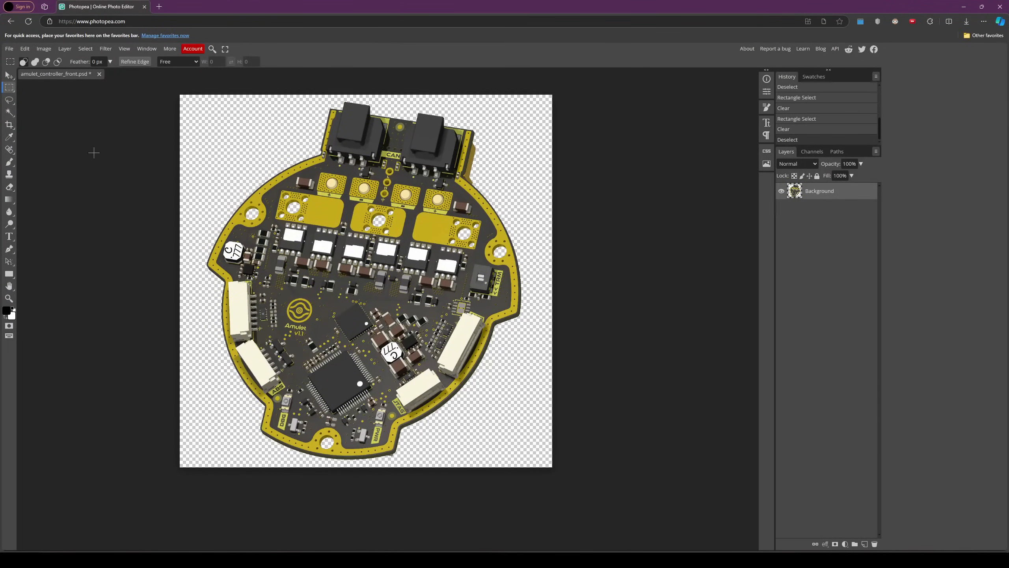
Export the cropped board image as a PNG at 1298 × 1298 px and 100% quality
click(12, 51)
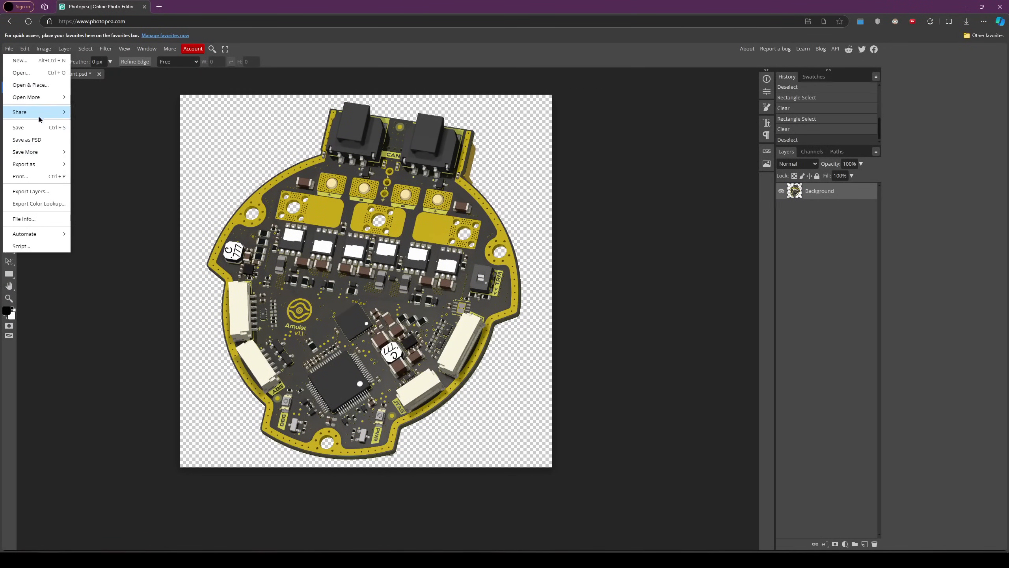
mouse_move(51, 164)
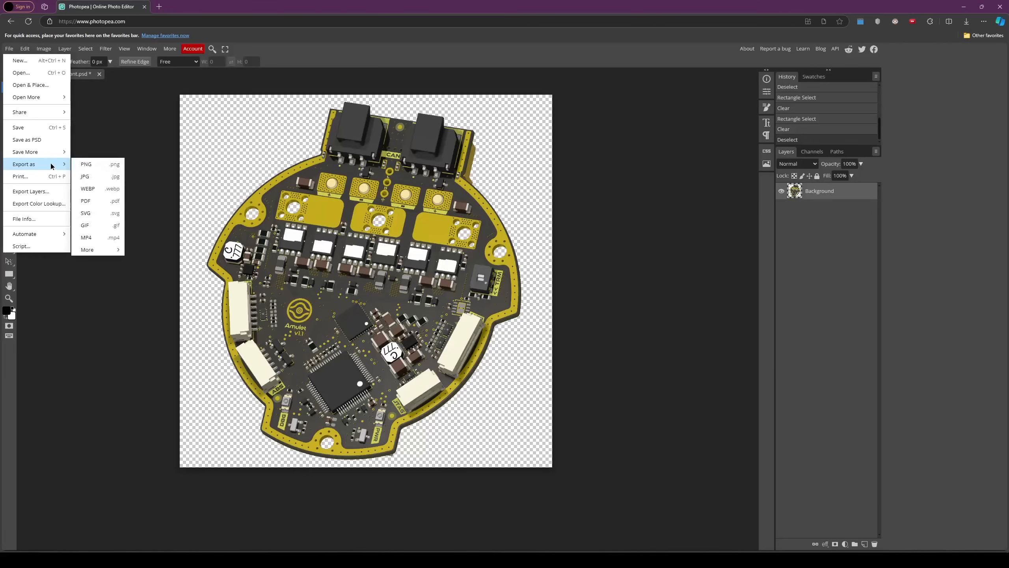
click(88, 169)
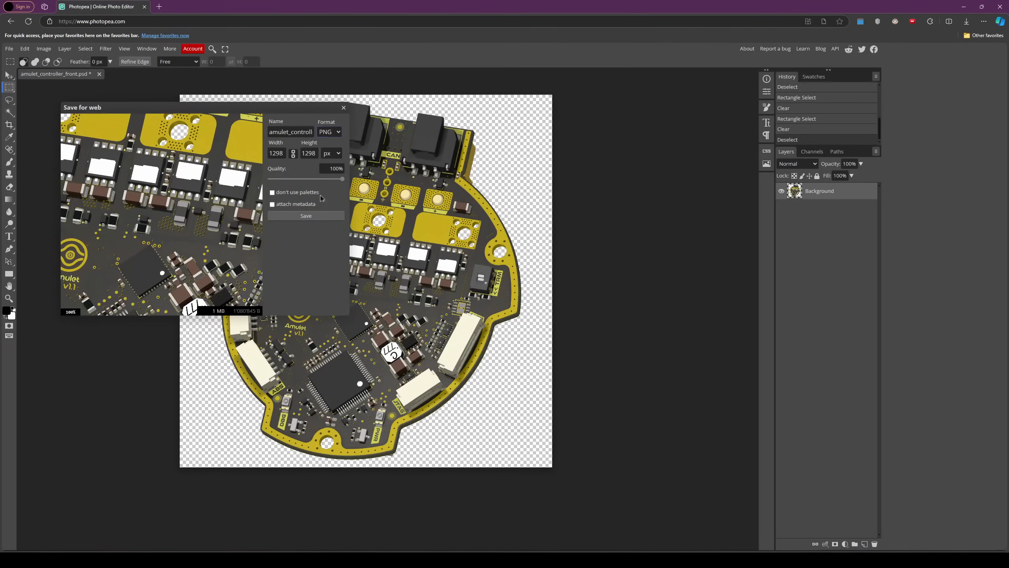
click(306, 216)
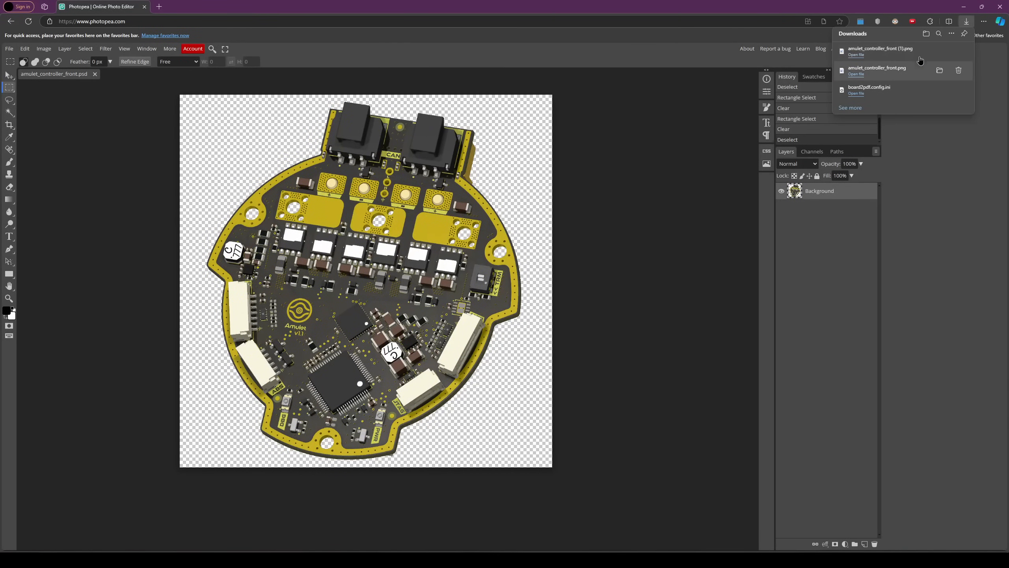
Switch to the KiCad Schematic Editor of the example project, with the cover page in view
click(154, 559)
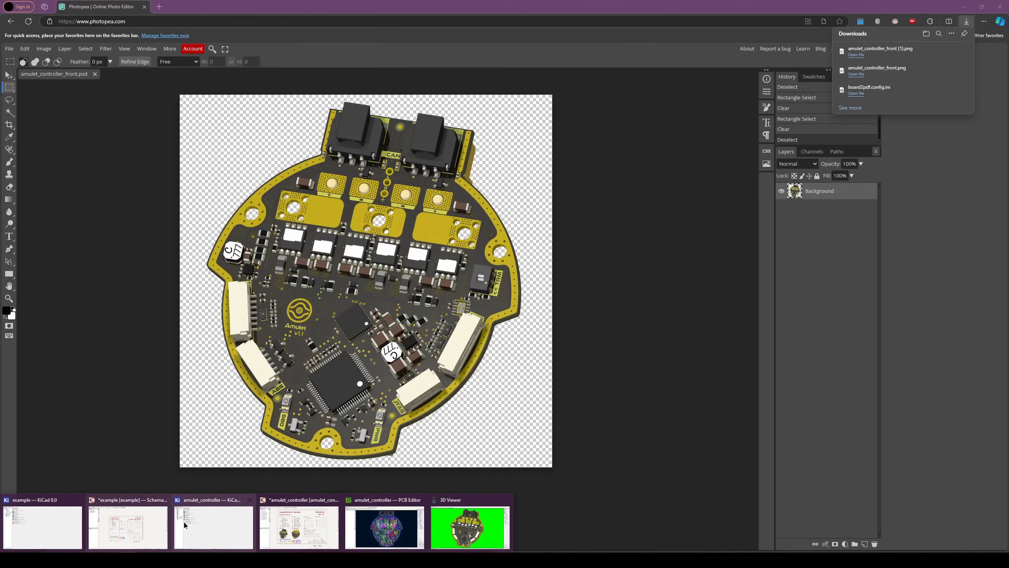
click(108, 531)
scroll(566, 285, up, 3)
middle_drag(571, 253, 443, 347)
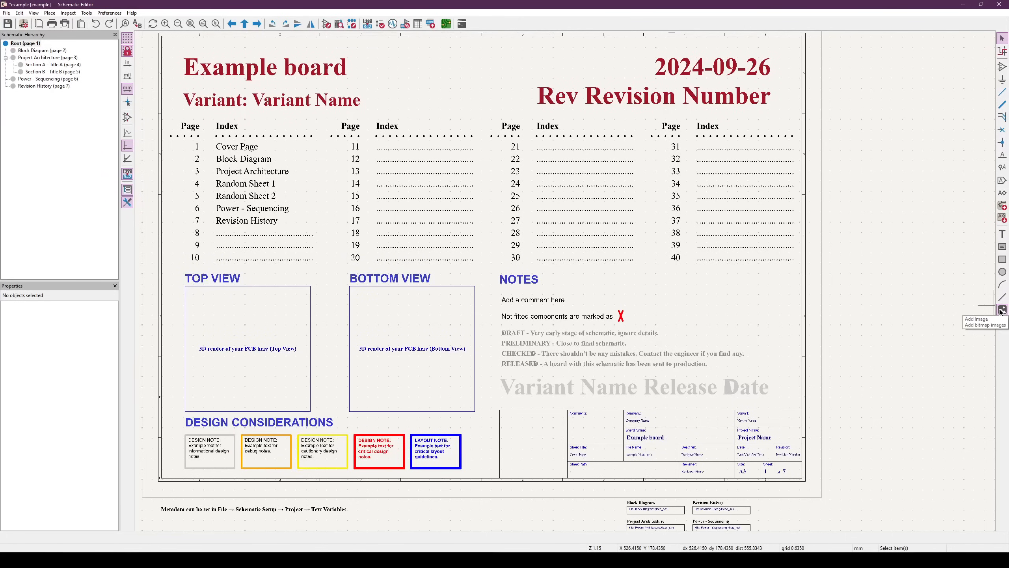
click(8, 14)
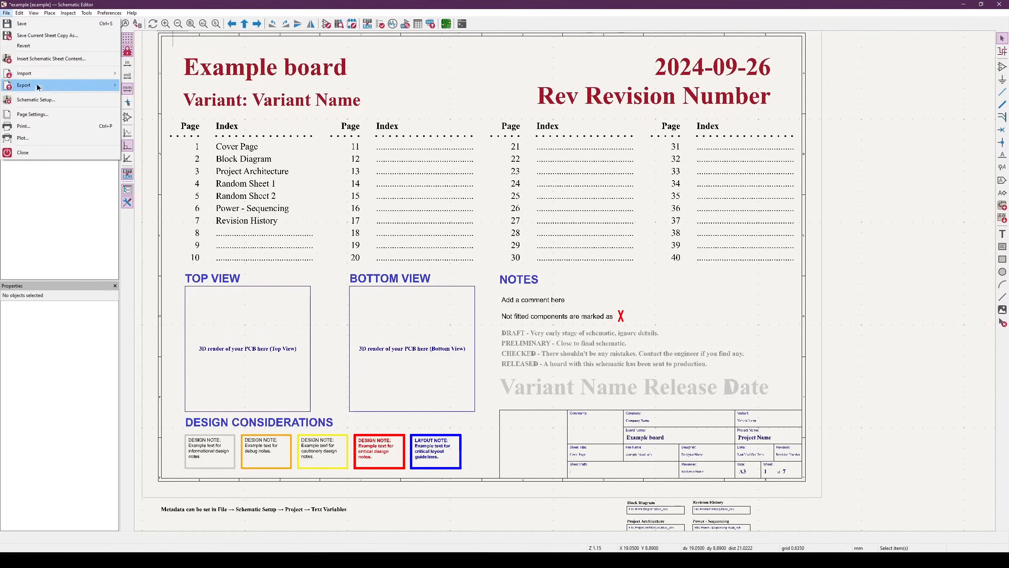
mouse_move(46, 91)
mouse_move(57, 74)
click(149, 96)
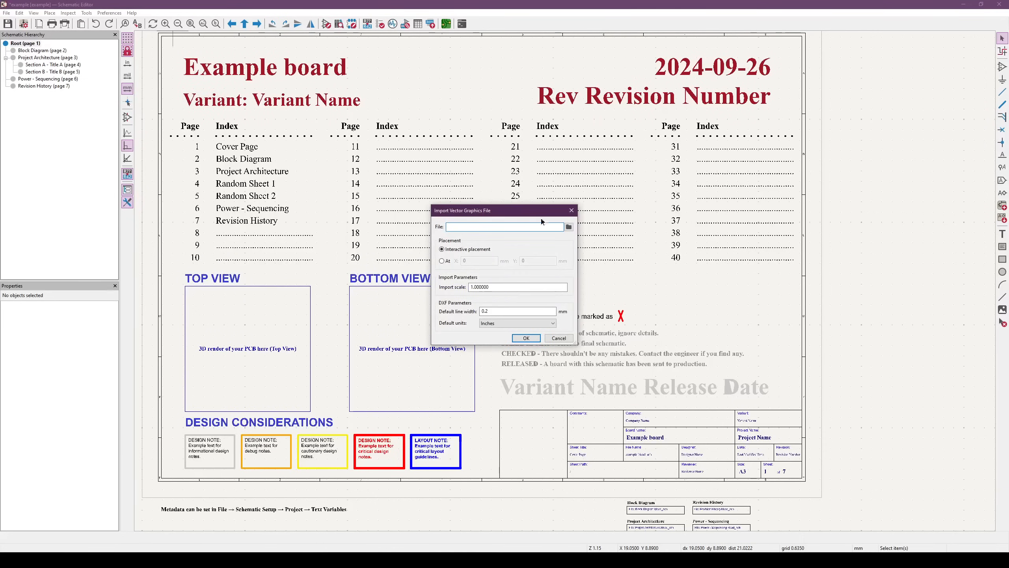
click(571, 210)
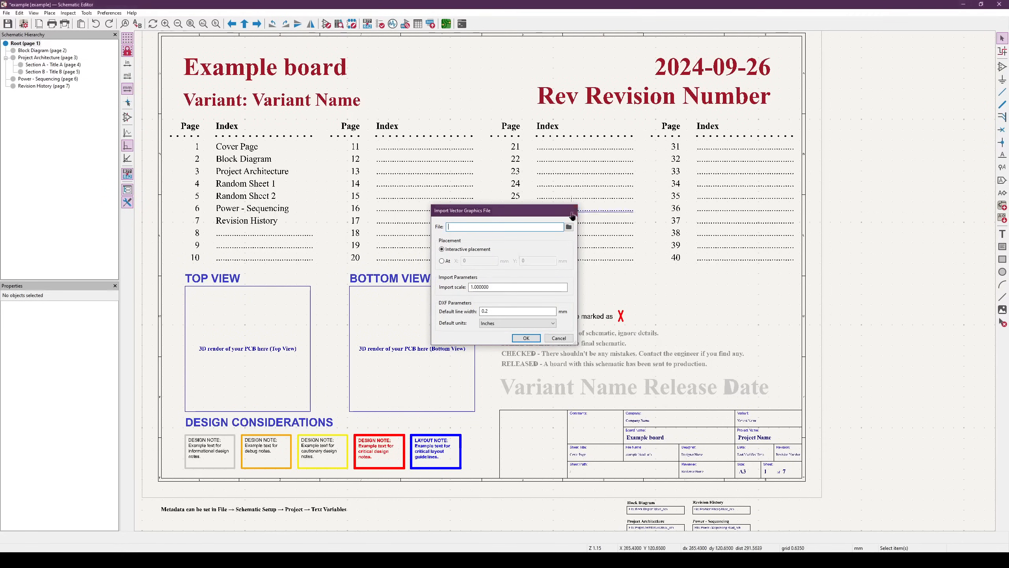
Insert amulet_controller_front (1).png as an image on the cover page, locating it through the browser's downloads folder
click(1002, 310)
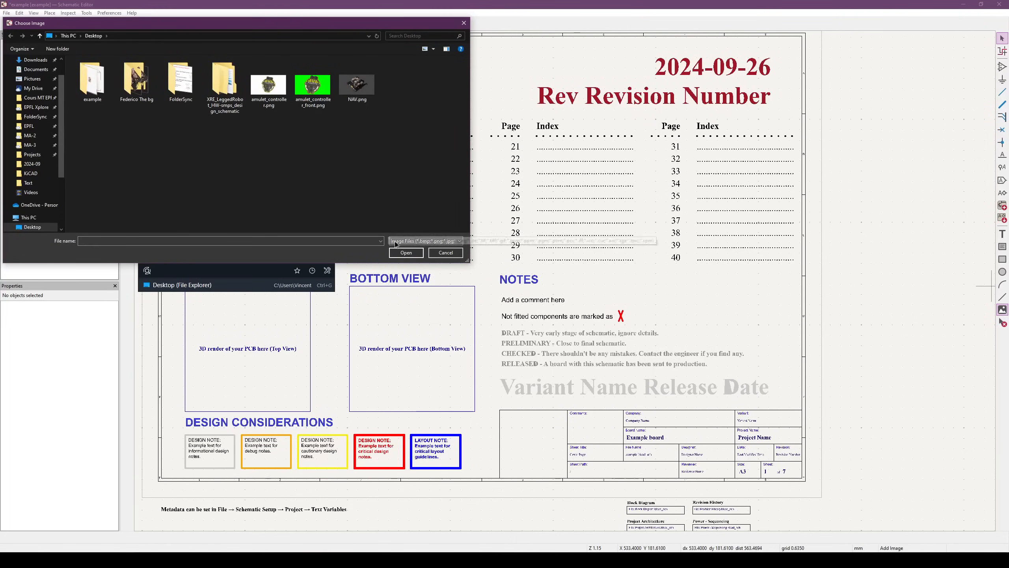
click(65, 560)
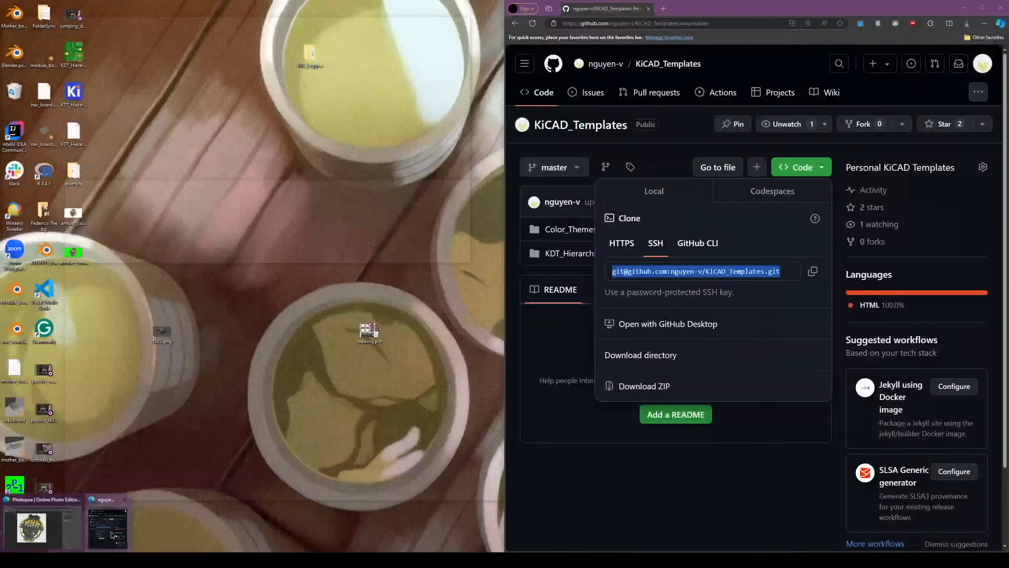
click(106, 524)
click(967, 23)
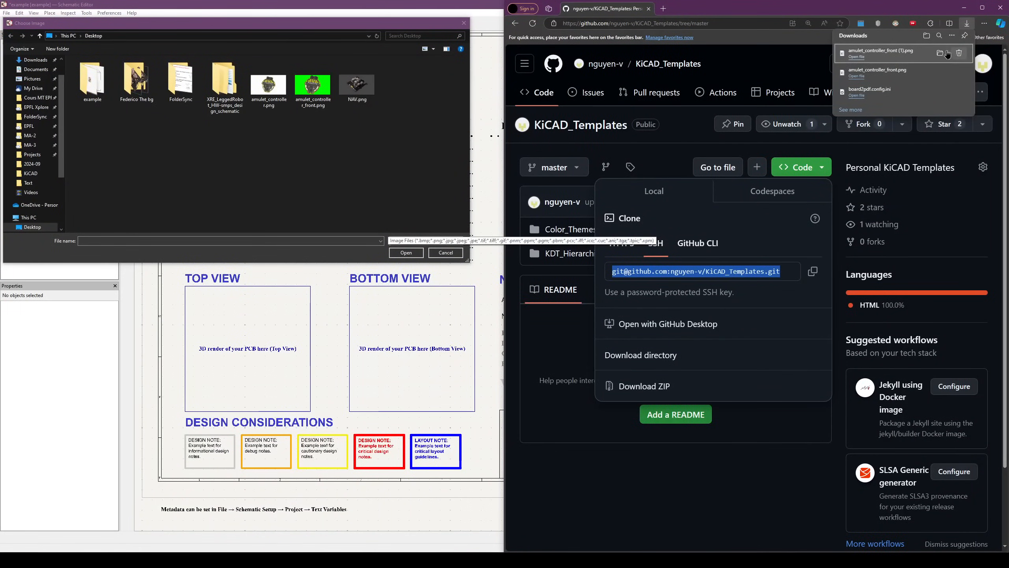
click(952, 53)
click(203, 185)
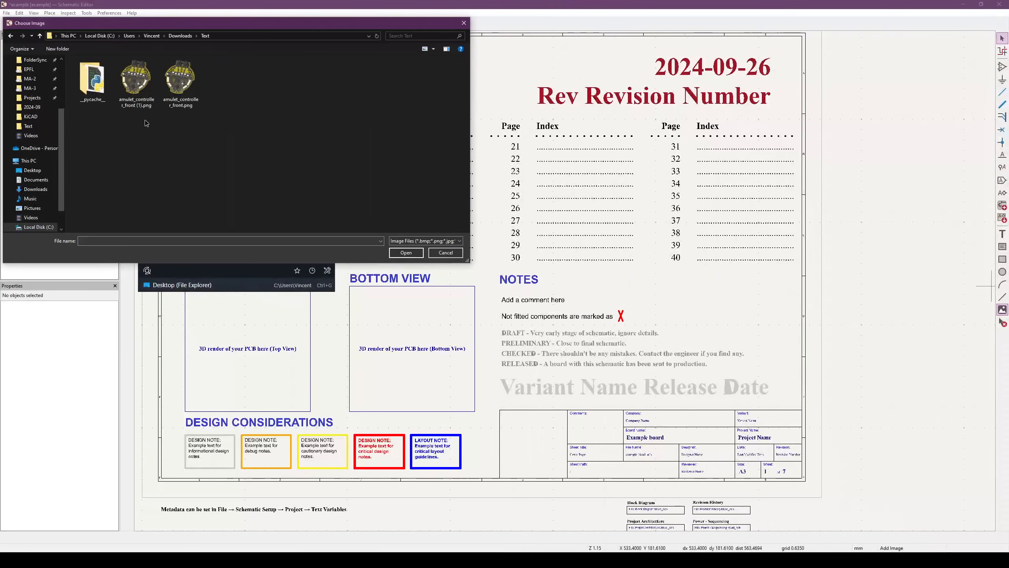
click(181, 89)
double_click(136, 84)
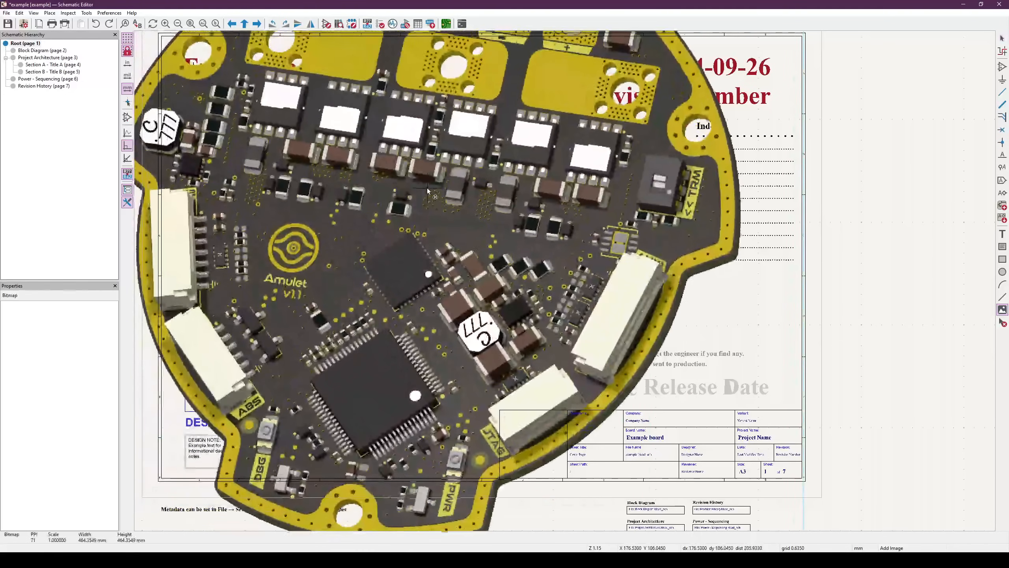
click(427, 191)
Shrink the placed board image from its corner and move it to the cover page's TOP VIEW frame
scroll(427, 191, down, 5)
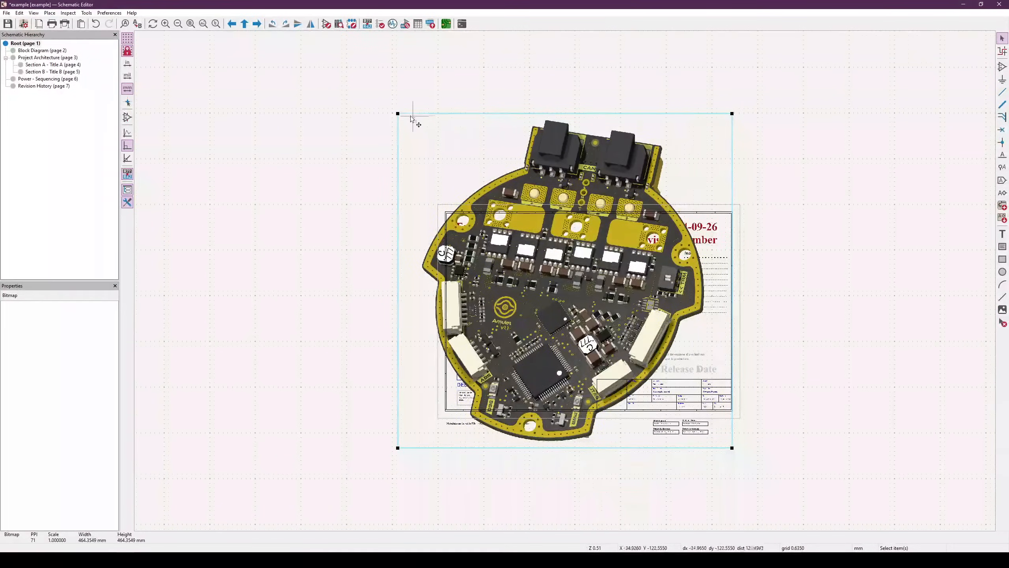
drag(401, 111, 520, 204)
drag(552, 267, 478, 330)
scroll(477, 329, up, 5)
scroll(566, 284, up, 3)
drag(448, 169, 514, 230)
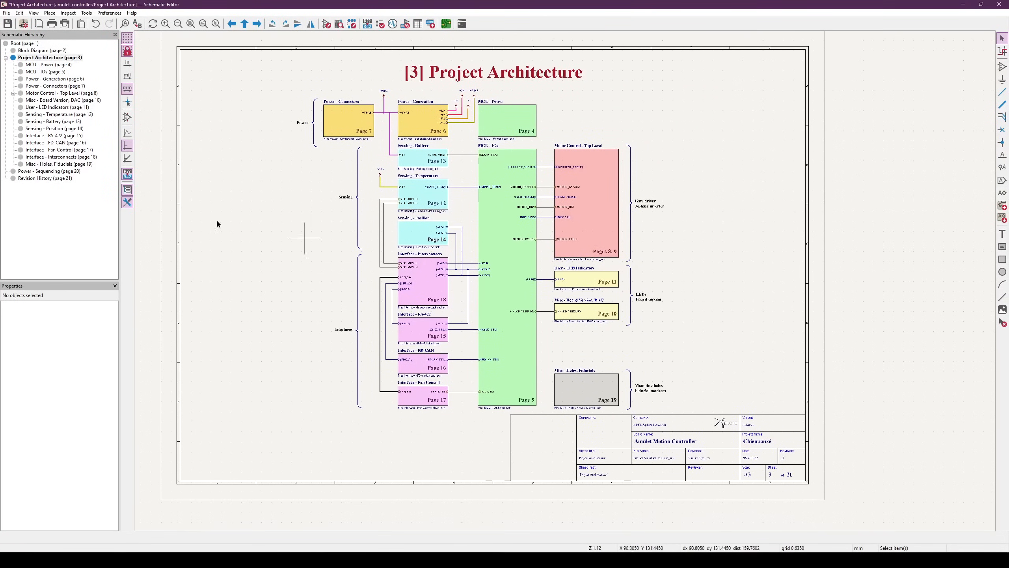
Open the MCU - IOs sheet of amulet_controller and set the schematic plot's color theme to Altium_Theme
click(50, 65)
click(51, 72)
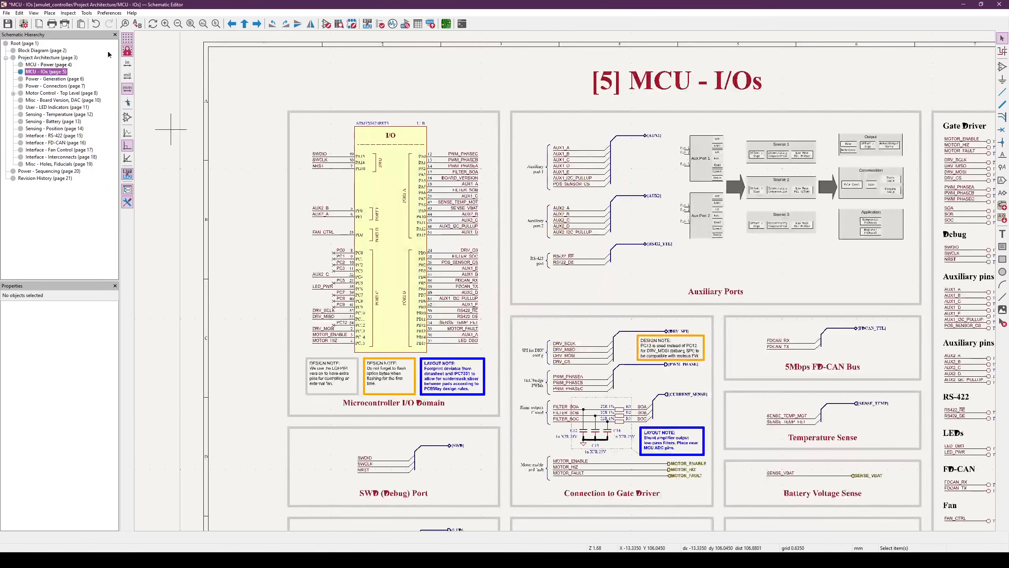
click(7, 12)
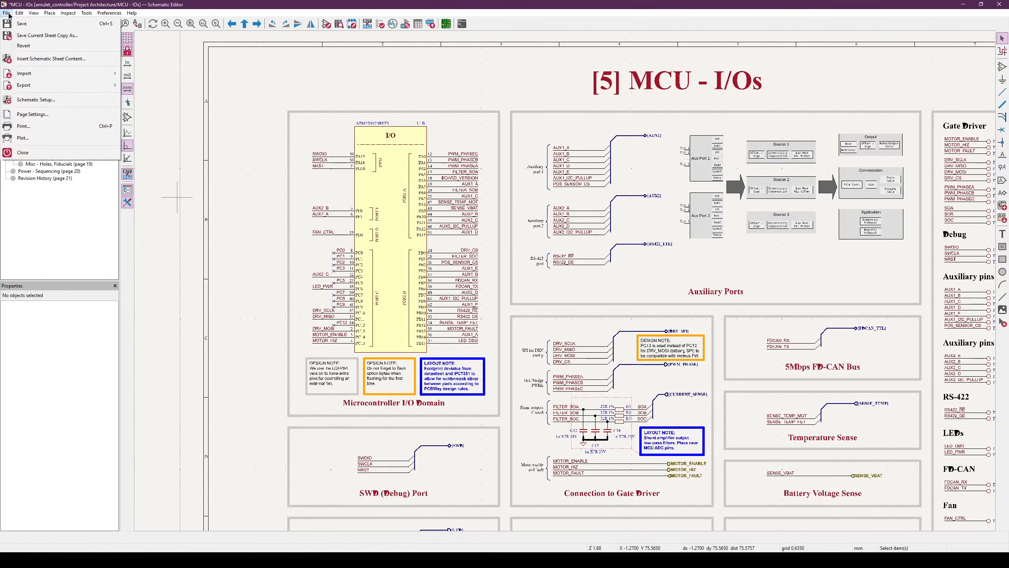
click(49, 139)
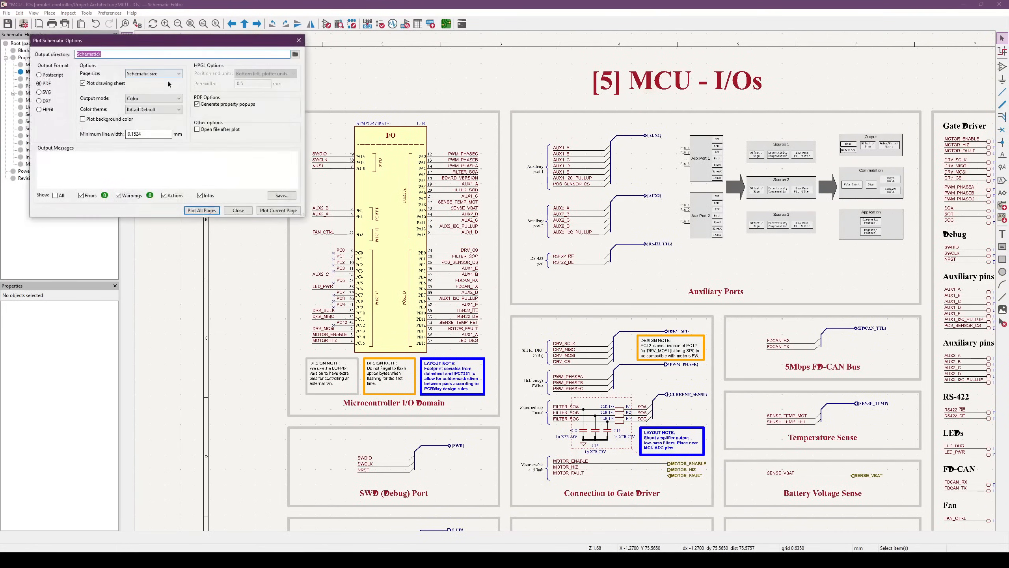
click(157, 109)
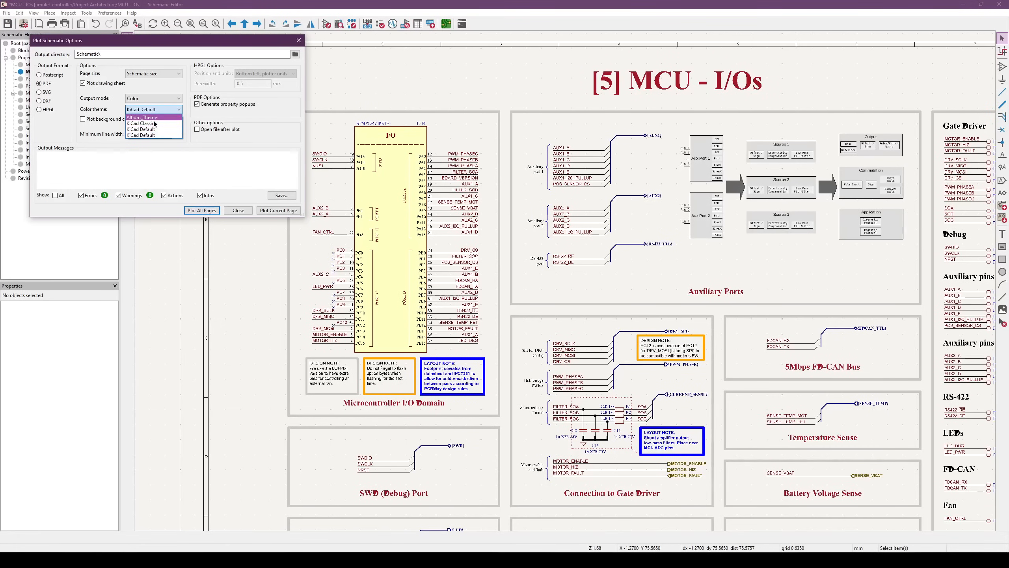
click(156, 117)
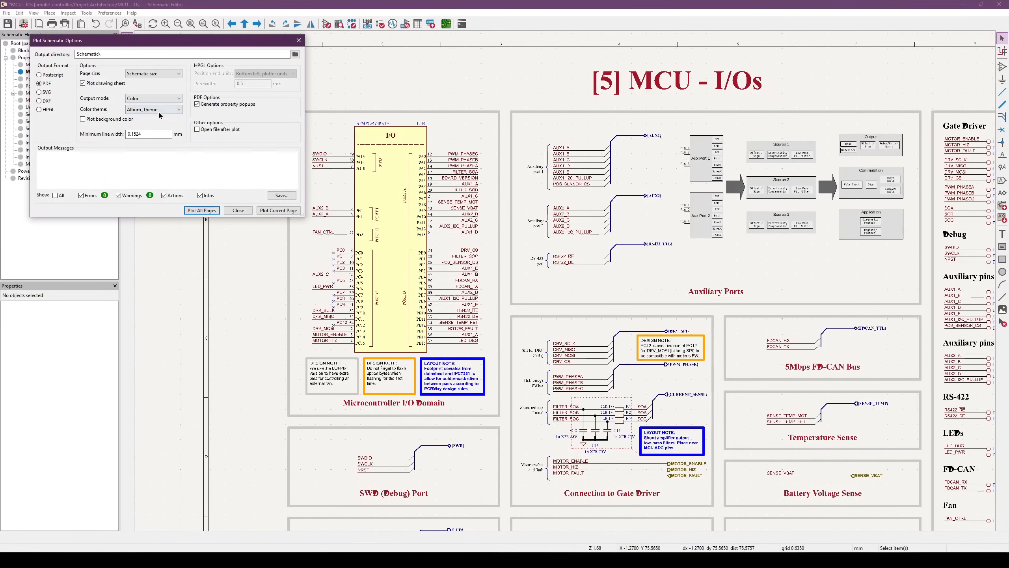
Set the plot's output directory to the project's Schematic folder as a relative path and plot all pages to PDF in color
click(147, 100)
click(148, 100)
click(140, 55)
click(295, 54)
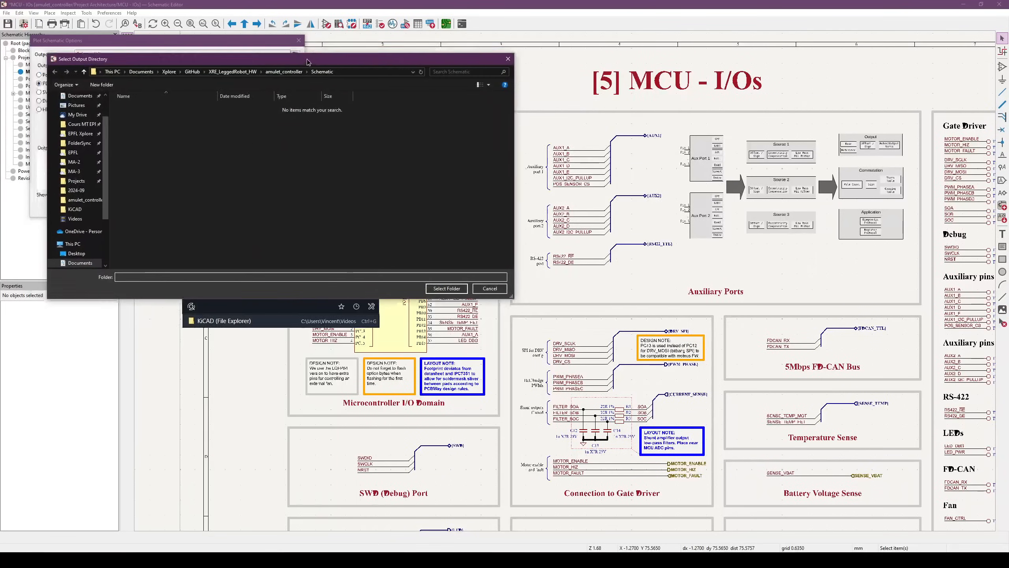
click(543, 112)
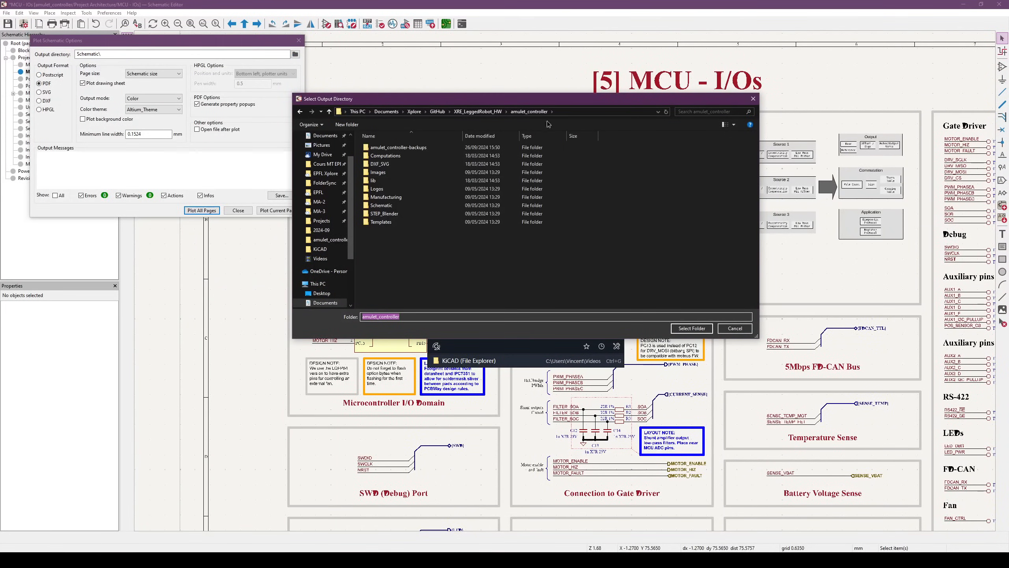
click(420, 205)
double_click(401, 207)
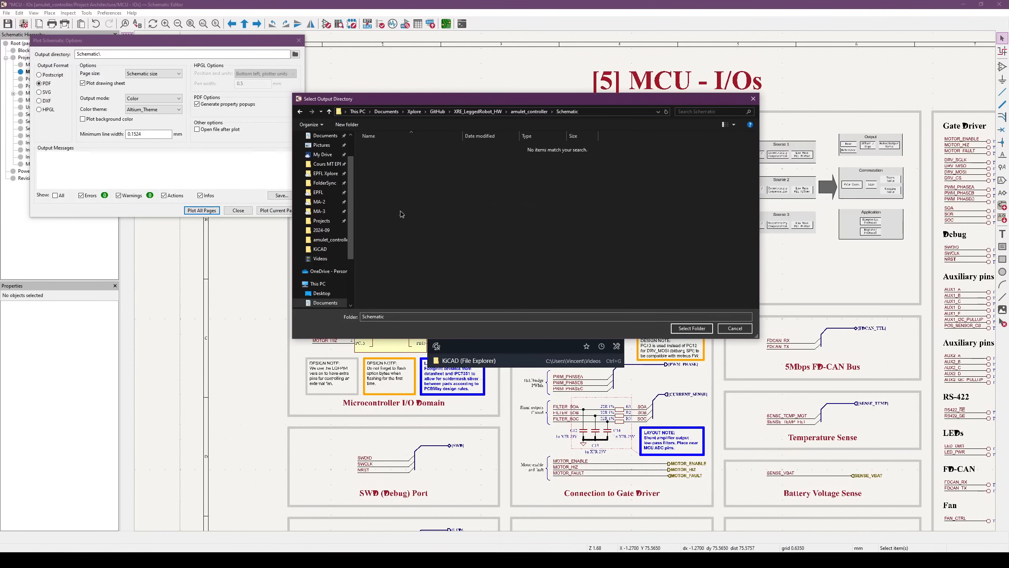
click(691, 328)
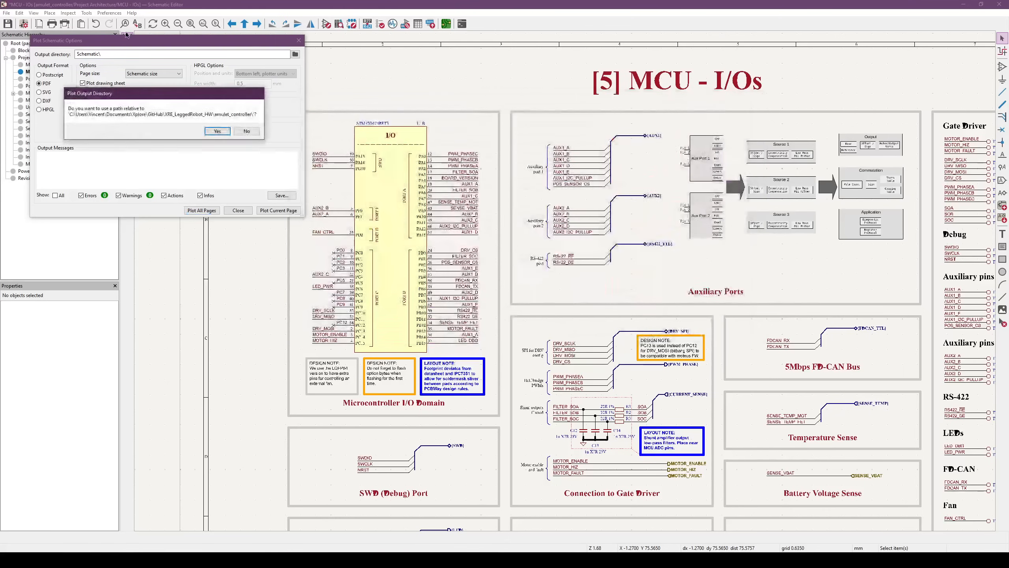
click(217, 131)
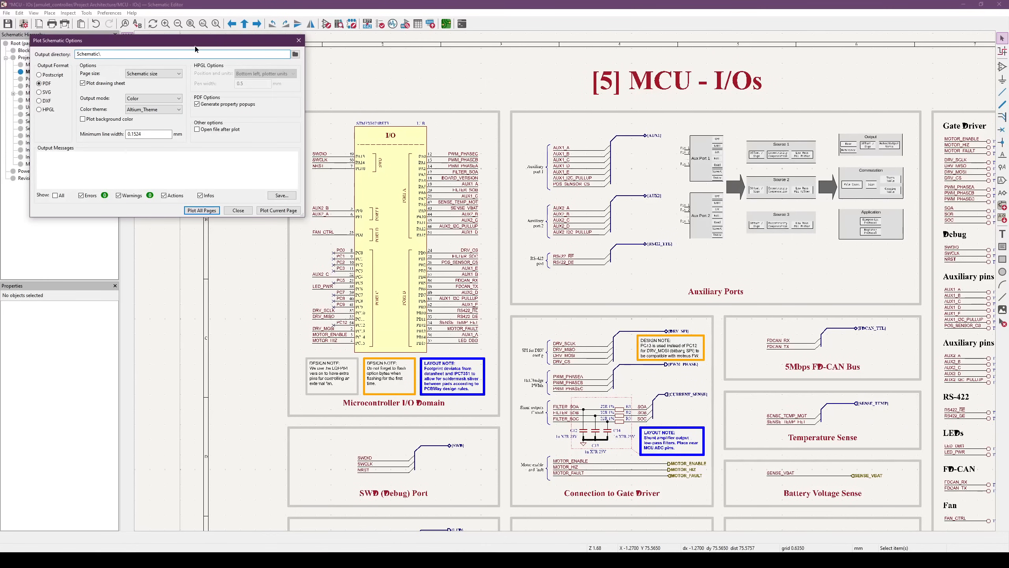
click(201, 213)
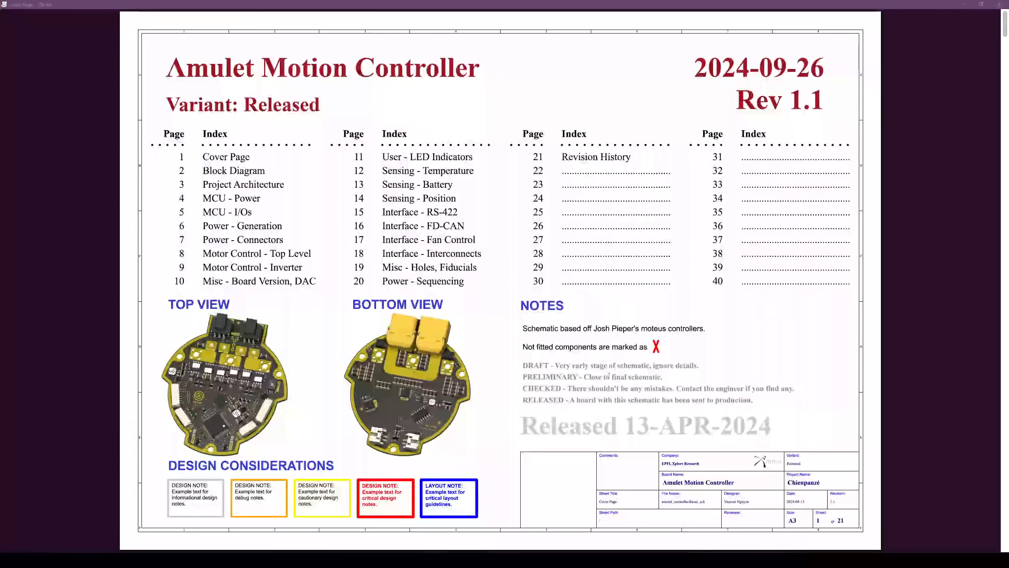
In the plotted PDF in Okular, follow the cover page index to the MCU - I/Os page and examine it up close
scroll(331, 286, down, 5)
scroll(332, 285, up, 5)
click(229, 215)
scroll(549, 317, down, 5)
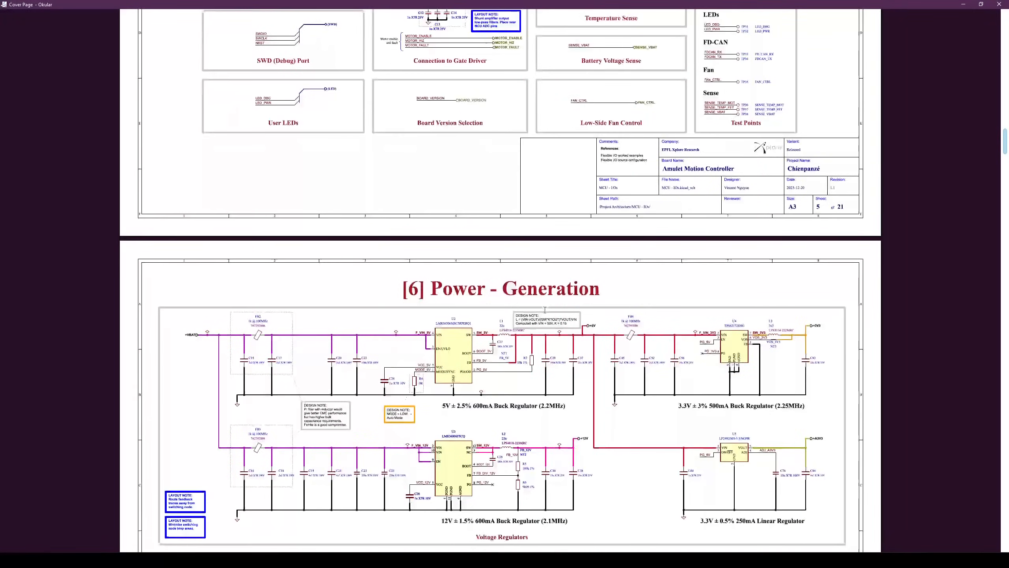
scroll(541, 291, up, 5)
ctrl+scroll(591, 269, up, 2)
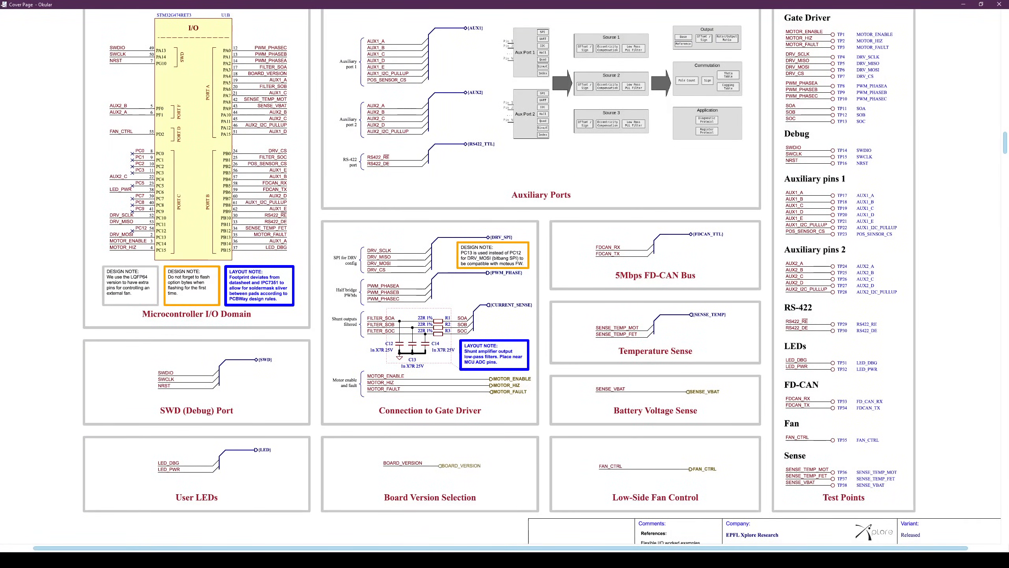
ctrl+scroll(453, 284, down, 2)
Look through the plotted schematic pages from Power - Generation to Sensing - Temperature
scroll(476, 286, down, 20)
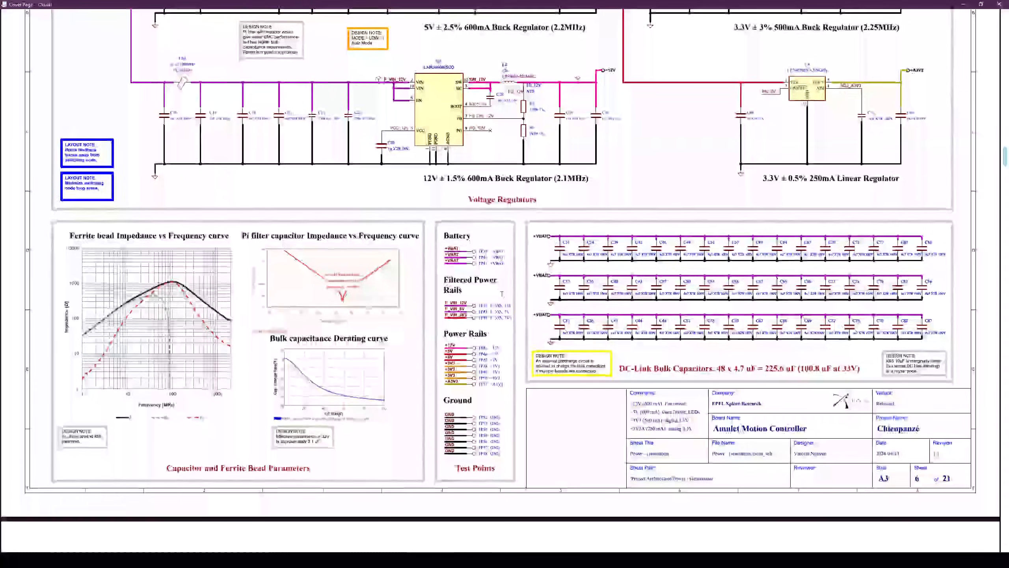
scroll(510, 292, down, 15)
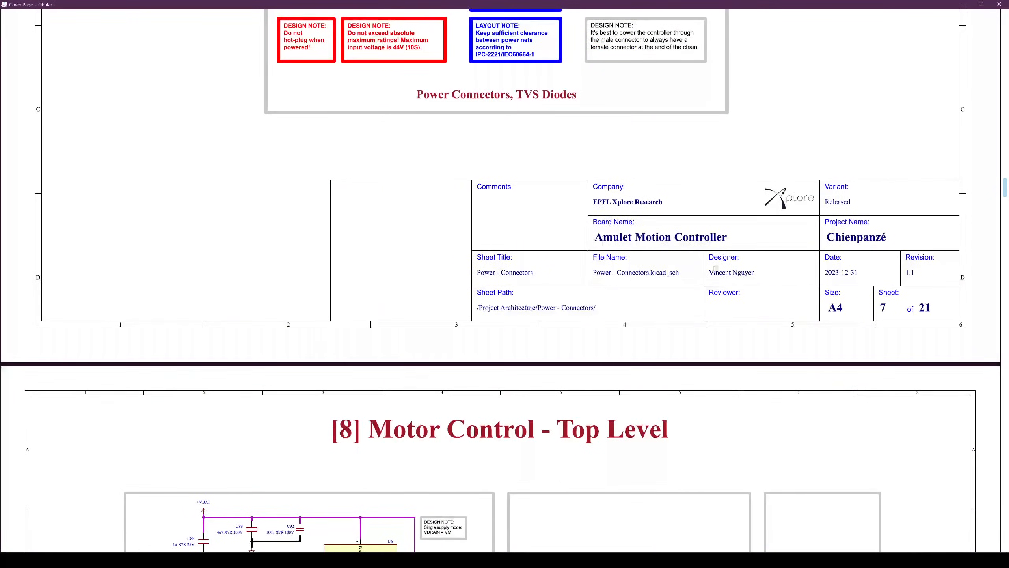
scroll(387, 313, down, 8)
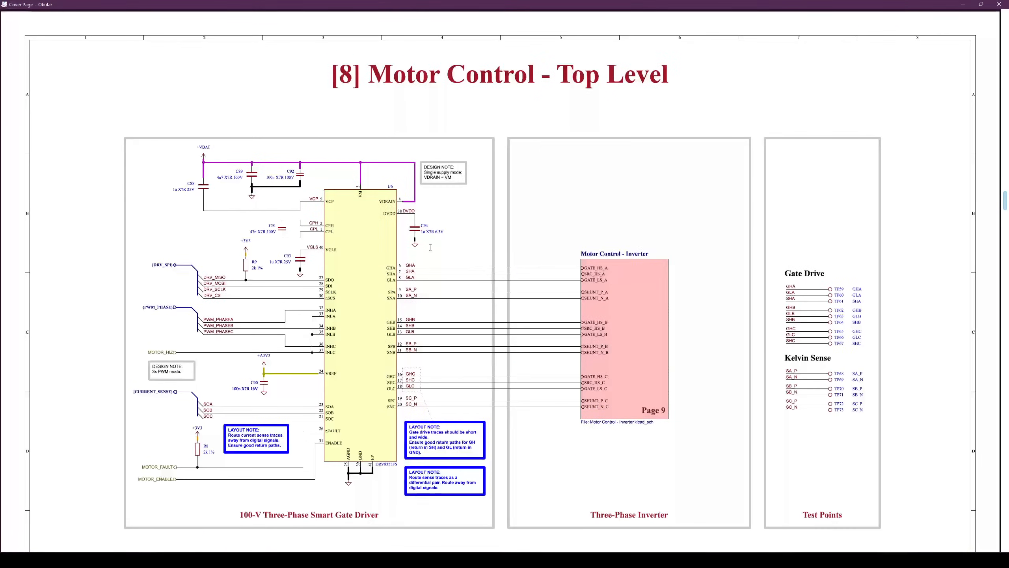
scroll(387, 313, down, 20)
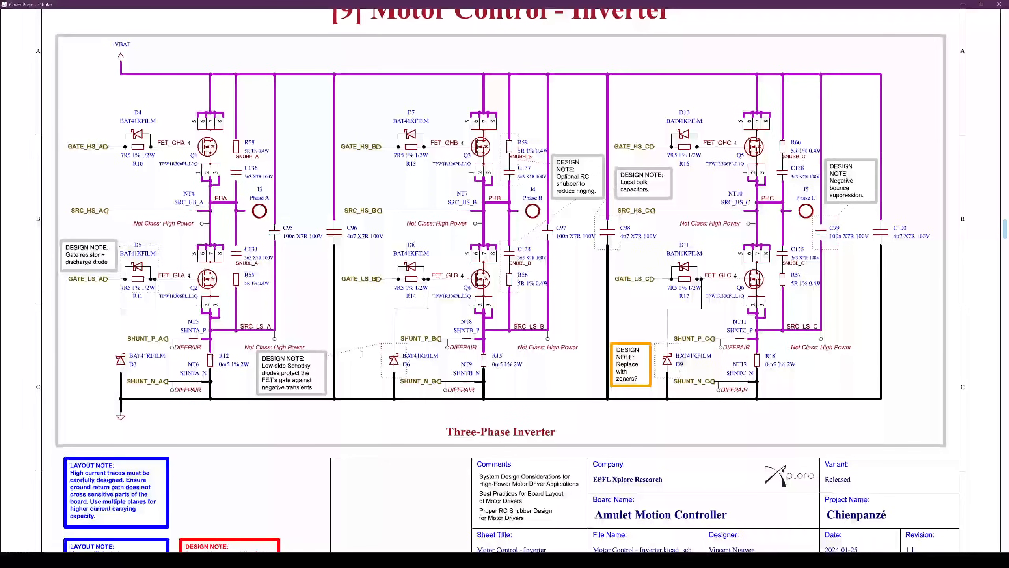
scroll(364, 354, down, 15)
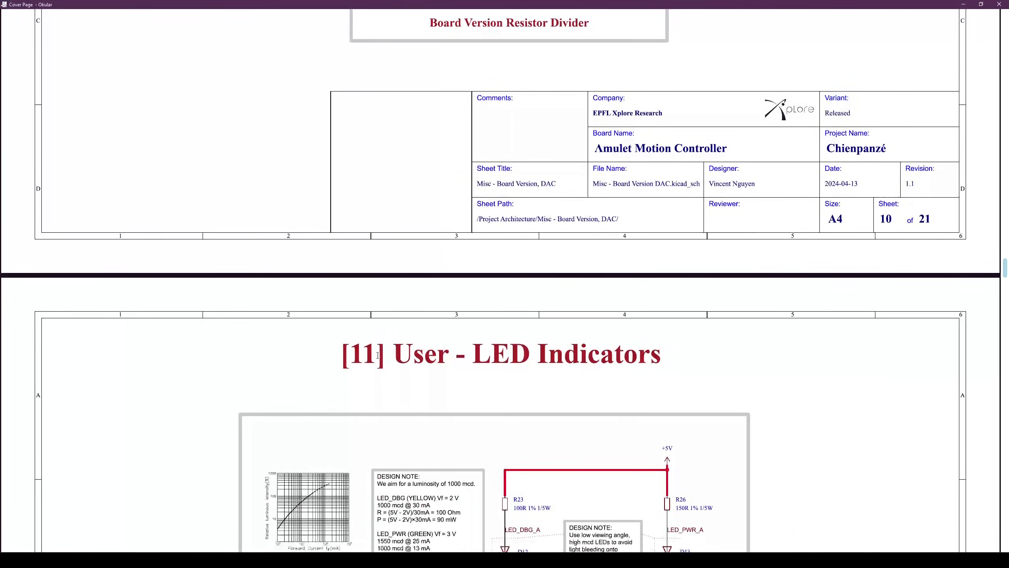
scroll(461, 372, down, 15)
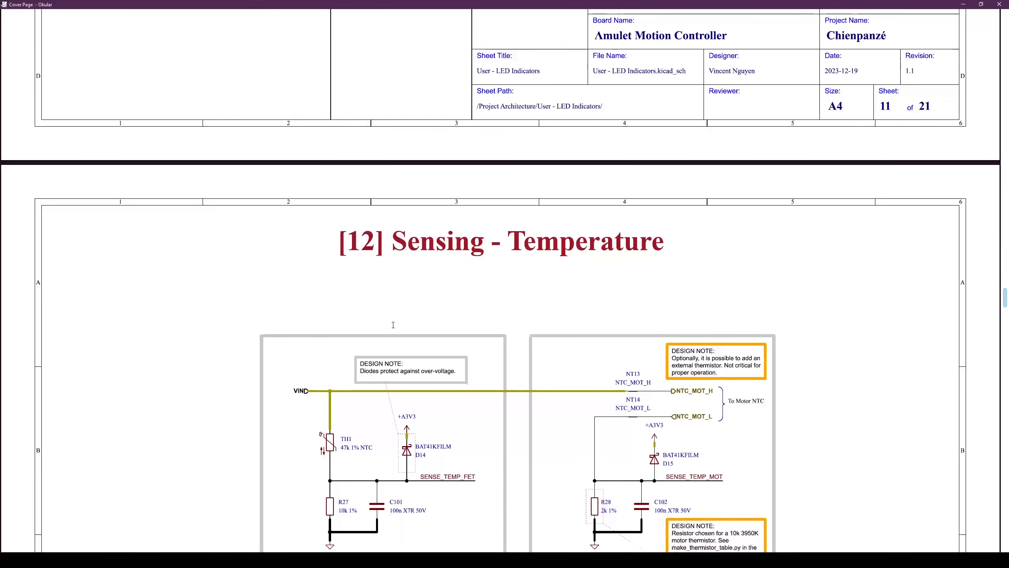
scroll(394, 326, down, 3)
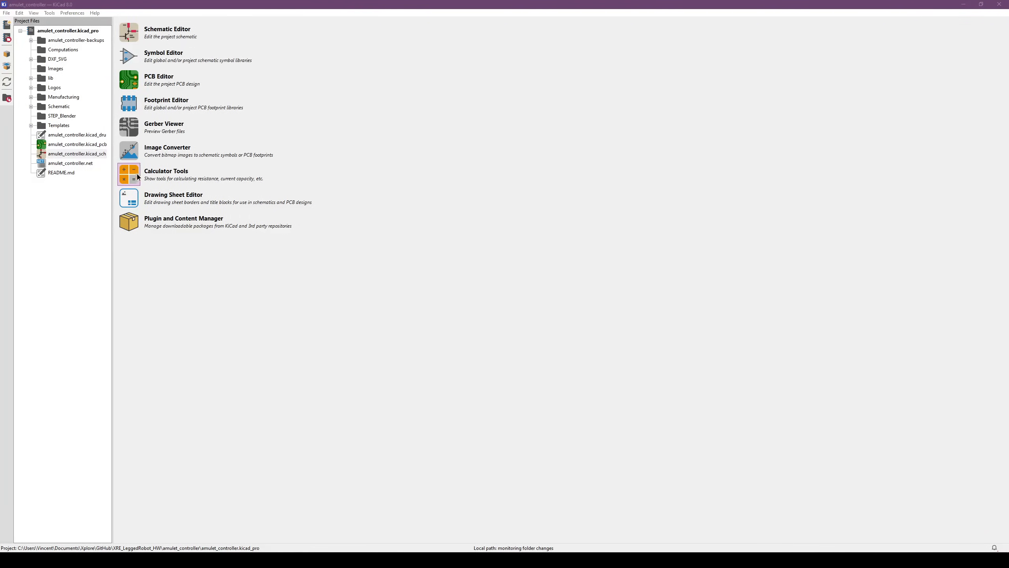
From the KiCad project window, install the Board2Pdf plugin from the official repository and close the Plugin and Content Manager
click(128, 222)
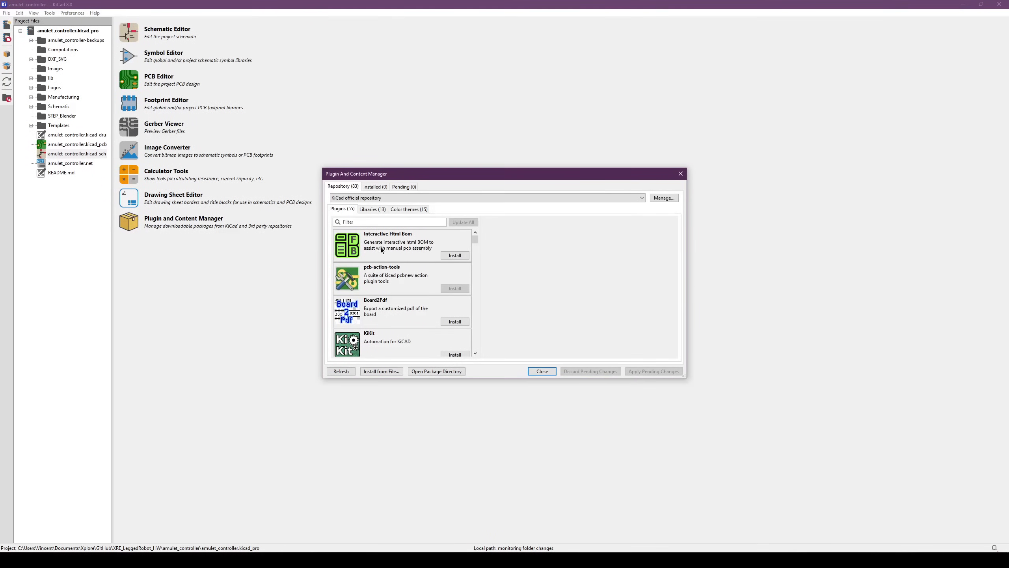
click(410, 311)
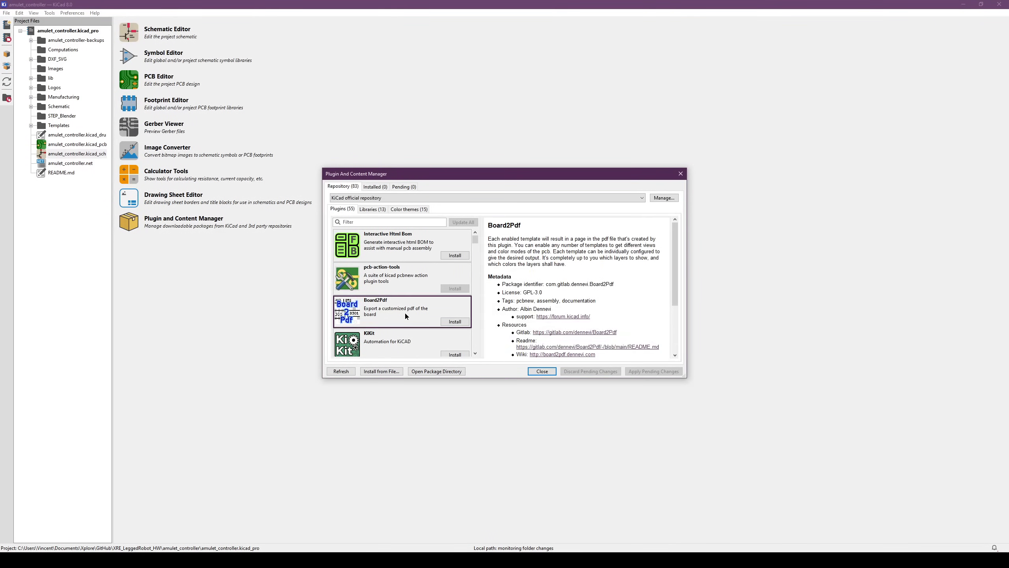
click(456, 322)
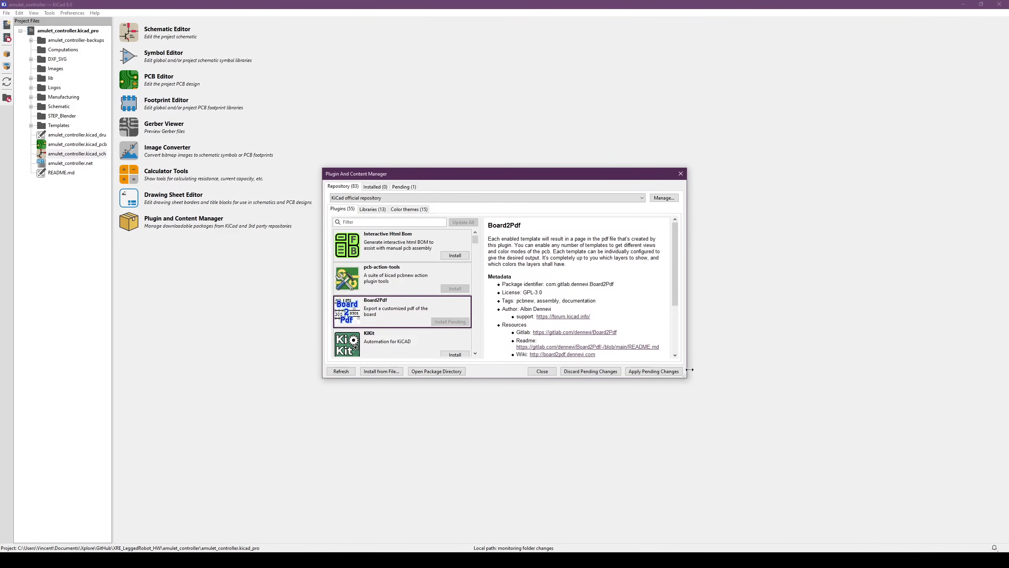
click(659, 374)
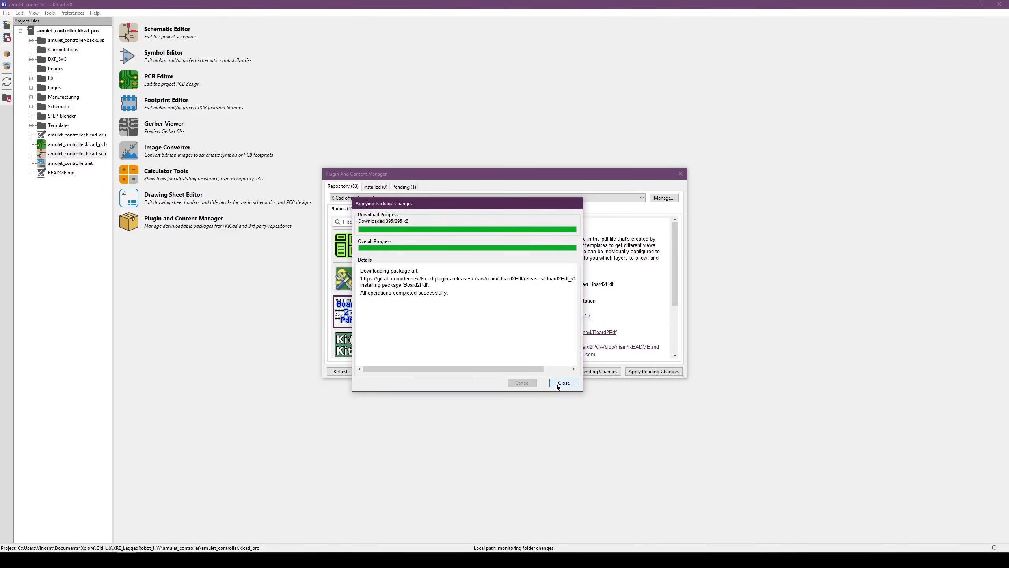
click(558, 383)
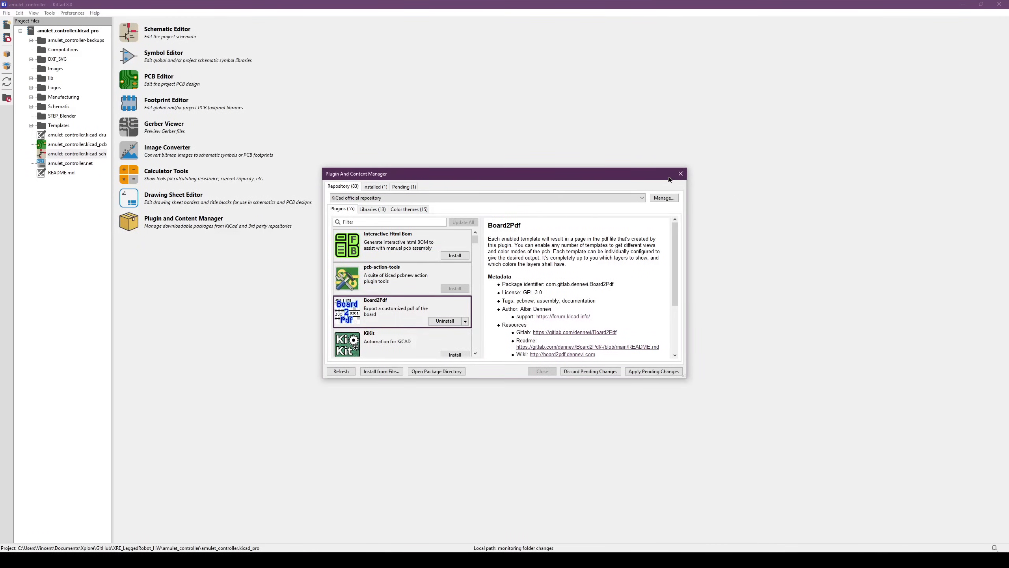
click(681, 175)
Open amulet_controller.kicad_pcb in the PCB Editor and launch the Board2Pdf plugin
click(68, 147)
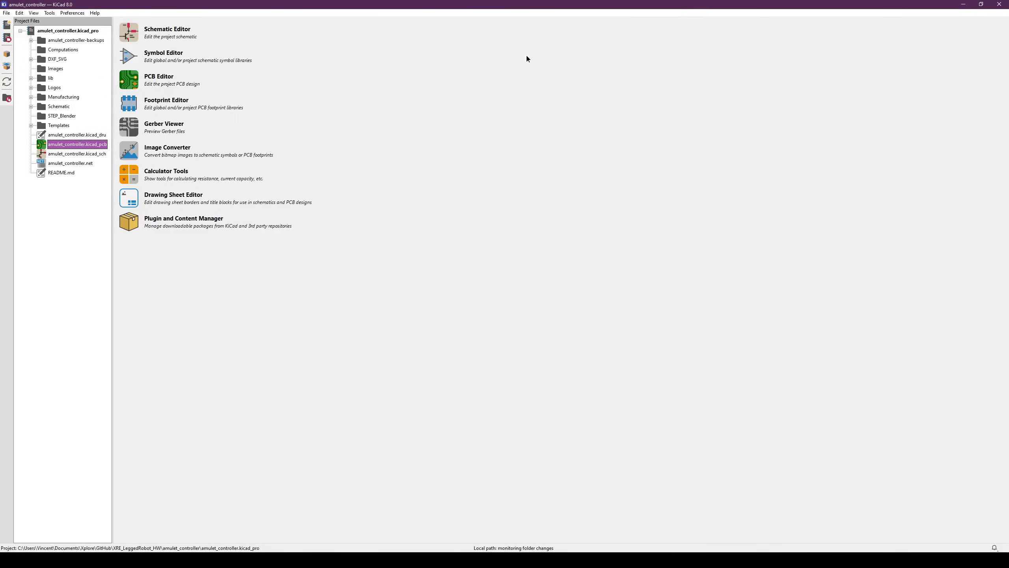
double_click(87, 145)
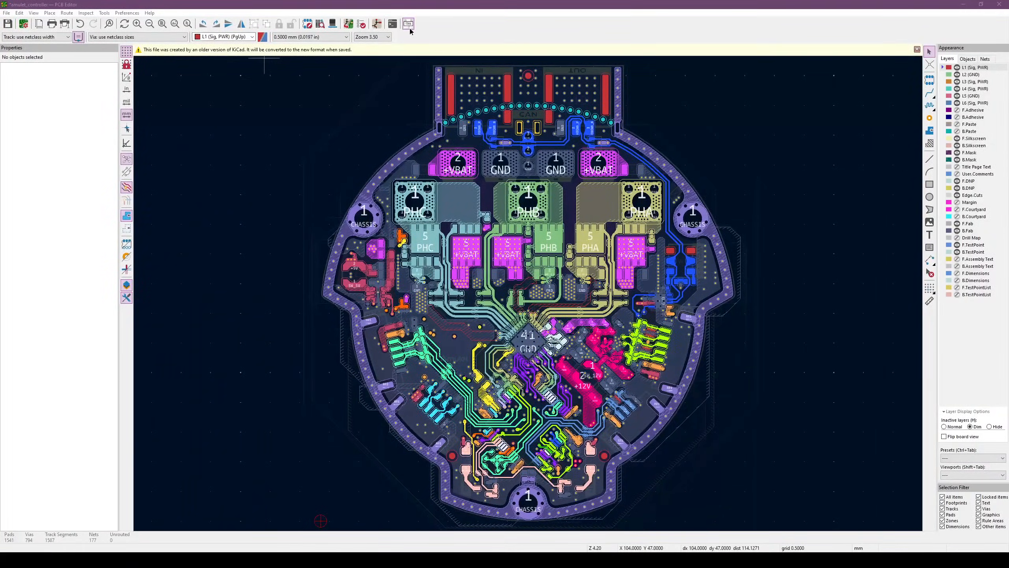
click(408, 24)
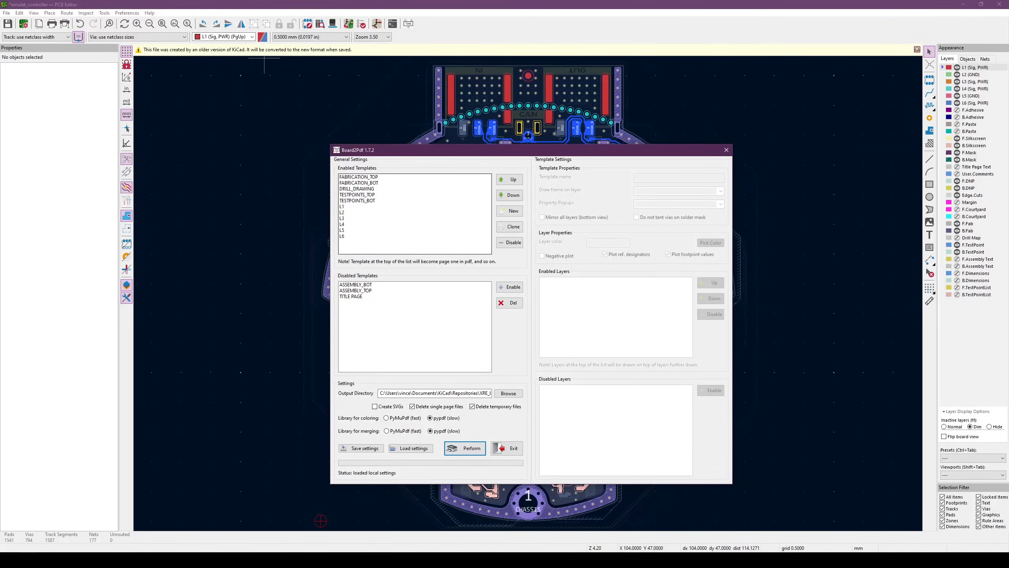
Locate board2pdf.config.ini in File Explorer's amulet_controller folder and return to the Board2Pdf window
click(54, 560)
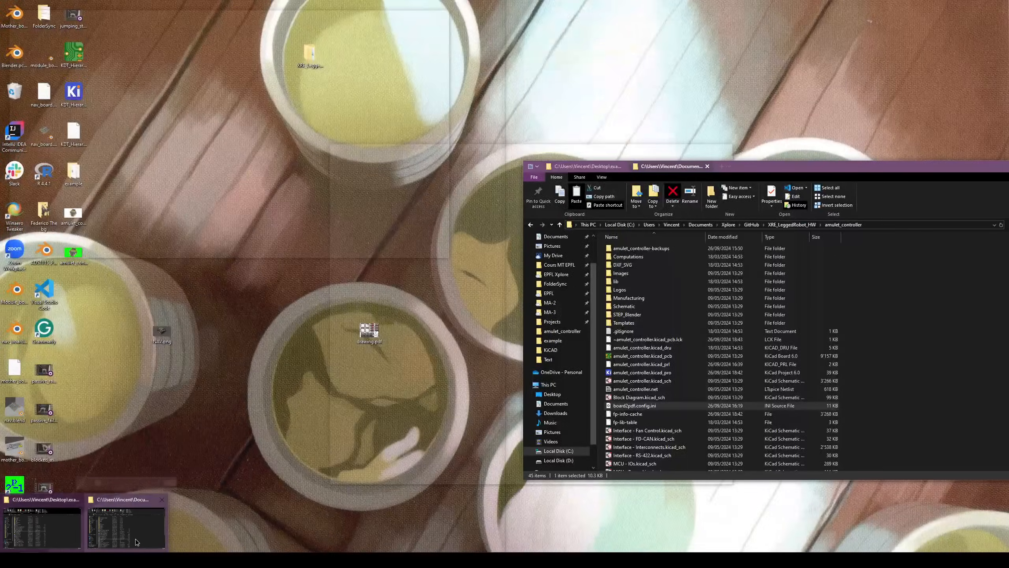
click(135, 539)
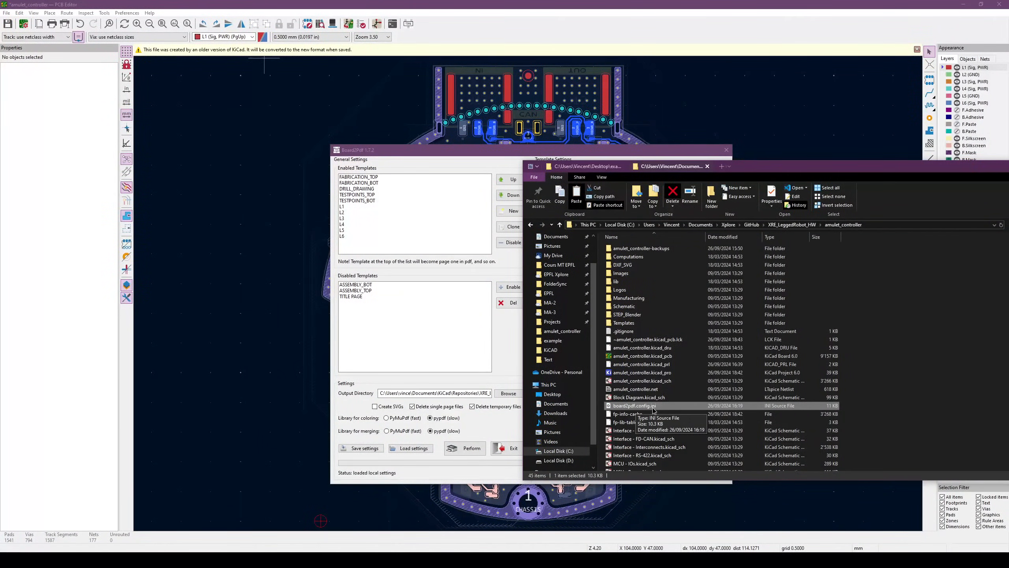
click(404, 335)
Review the layer settings of each enabled Board2Pdf template from FABRICATION_TOP to L6 and compare them with the board's layer list
click(359, 178)
click(364, 183)
click(361, 188)
click(359, 194)
click(357, 201)
click(355, 207)
click(355, 212)
click(355, 219)
click(356, 224)
click(357, 229)
click(357, 236)
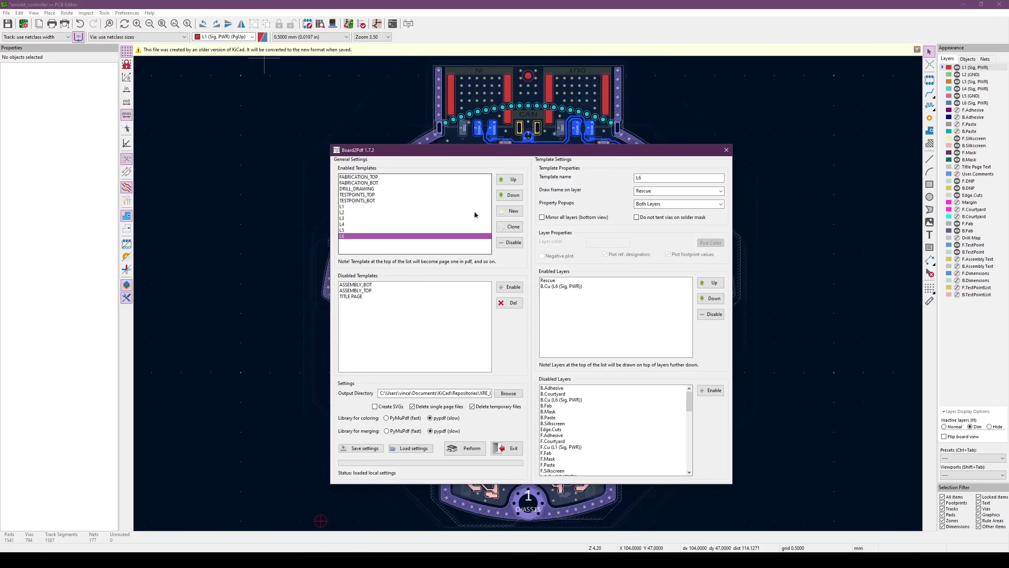
drag(534, 149, 334, 107)
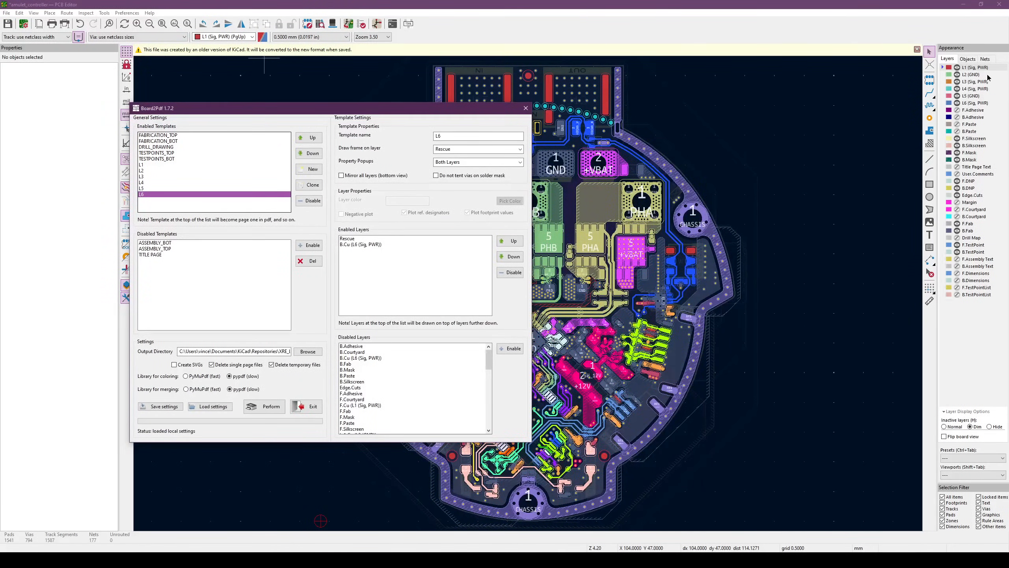
drag(281, 110, 357, 112)
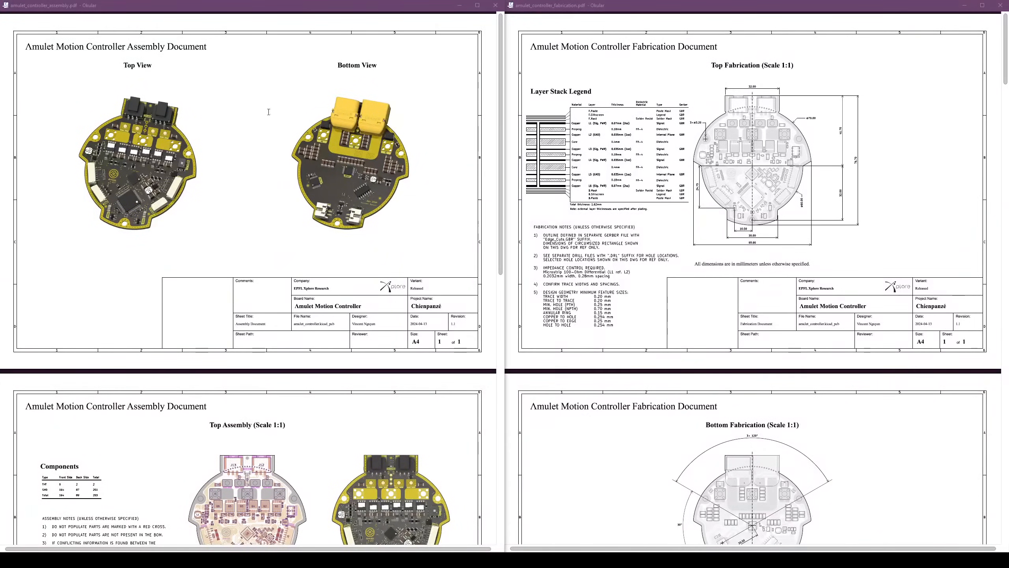
Examine the pages of amulet_controller_assembly.pdf and amulet_controller_fabrication.pdf side by side in Okular
scroll(295, 86, down, 10)
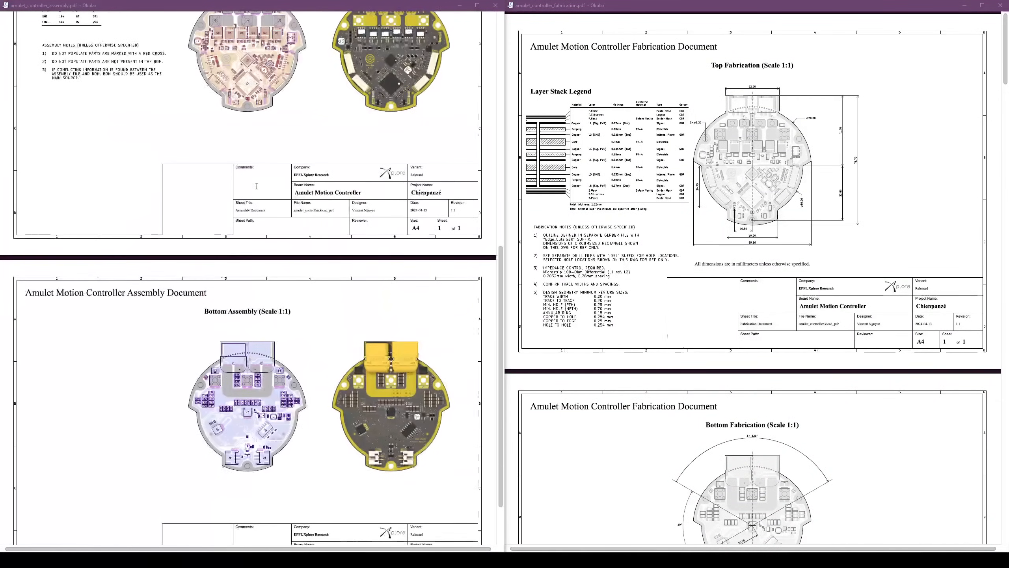
scroll(756, 220, down, 10)
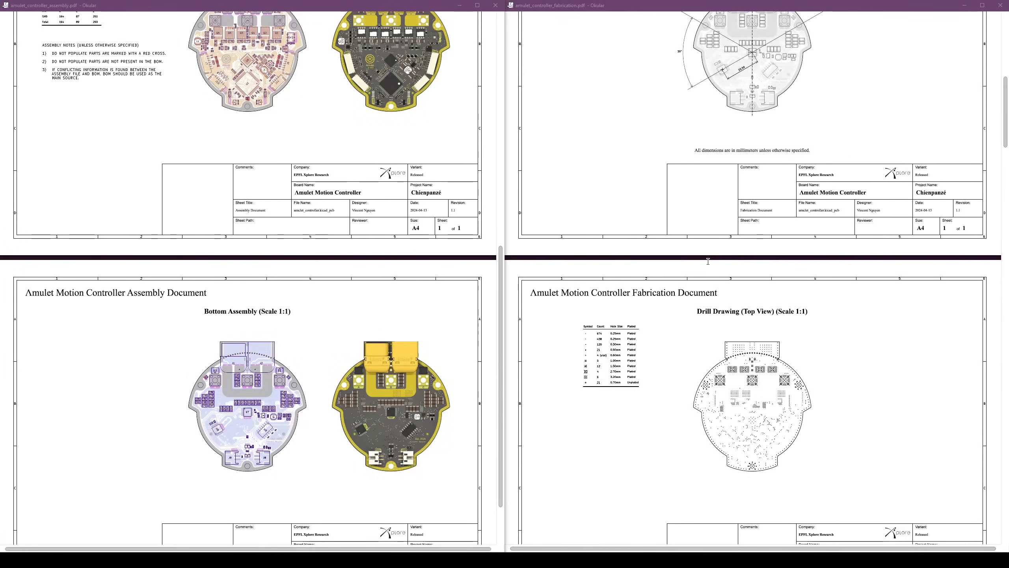
scroll(654, 243, down, 10)
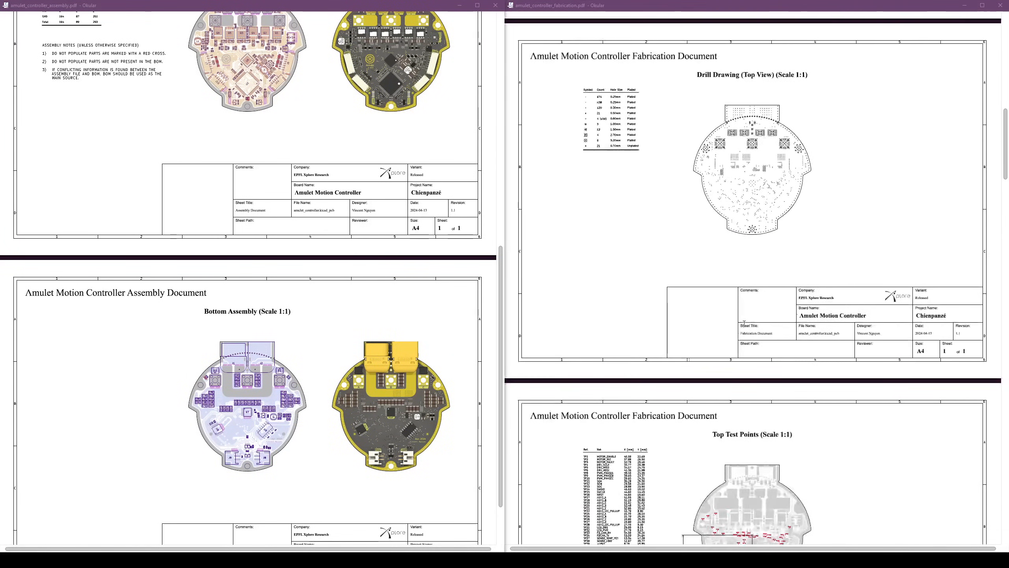
Switch to the amulet_controller PCB Editor and inspect the top assembly drawing on the F.Assembly Text layer
mouse_move(193, 560)
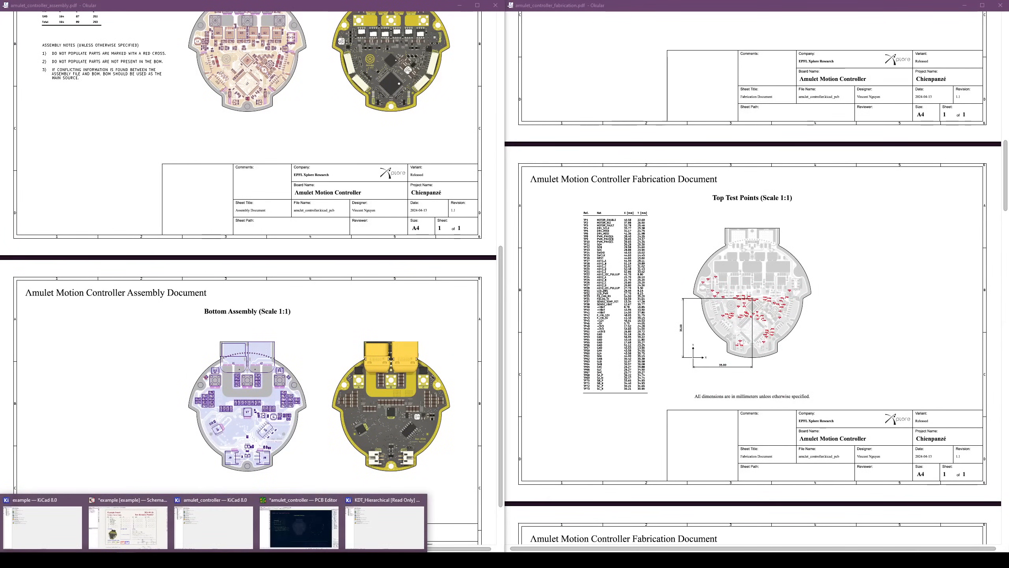
click(302, 535)
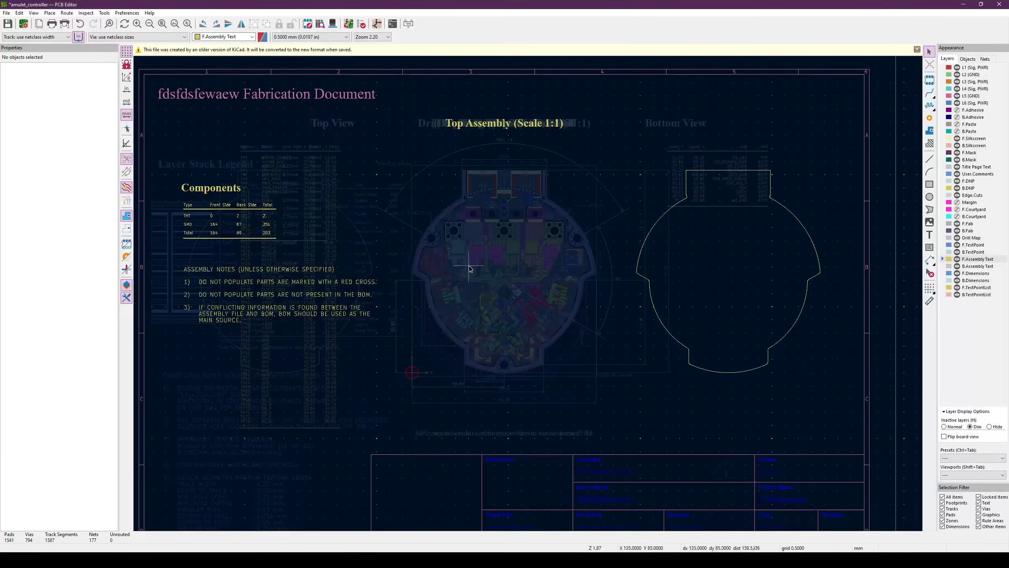
middle_drag(476, 243, 489, 228)
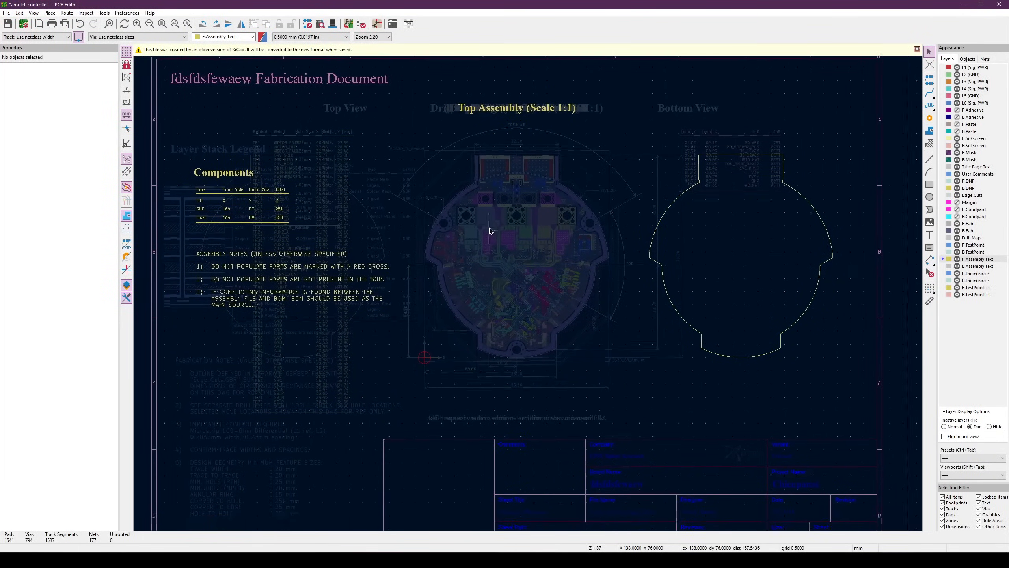
mouse_move(542, 284)
middle_down()
mouse_move(495, 273)
mouse_move(551, 267)
middle_up()
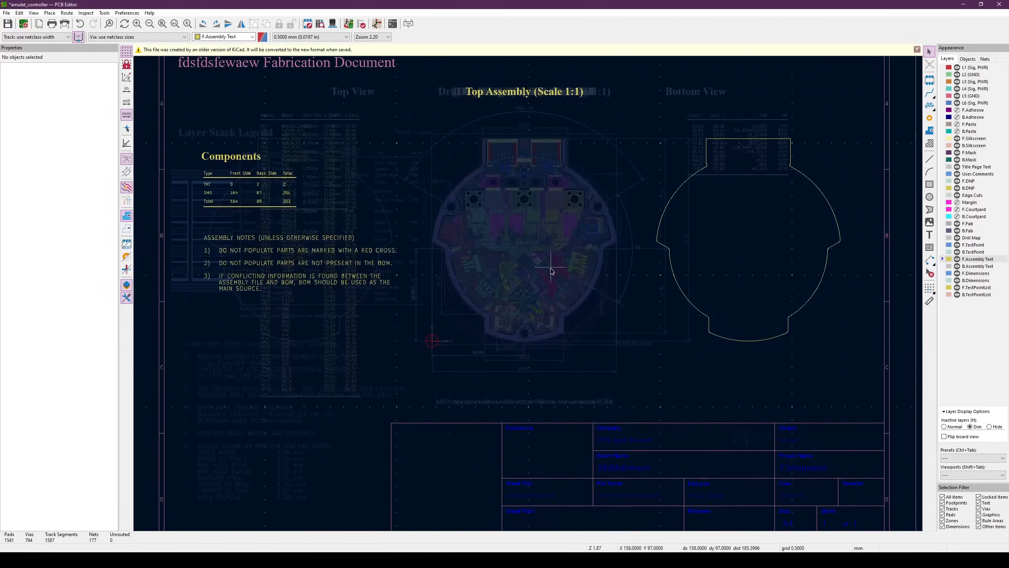
Make Title Page Text the active layer and inspect its Top View and Bottom View headings on the board sheet
middle_drag(606, 220, 555, 229)
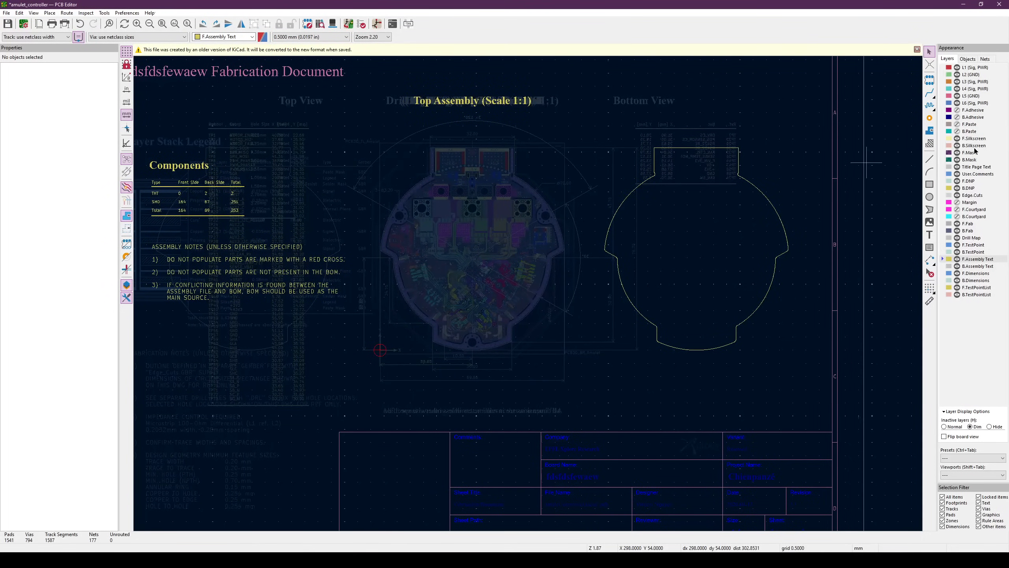
click(972, 166)
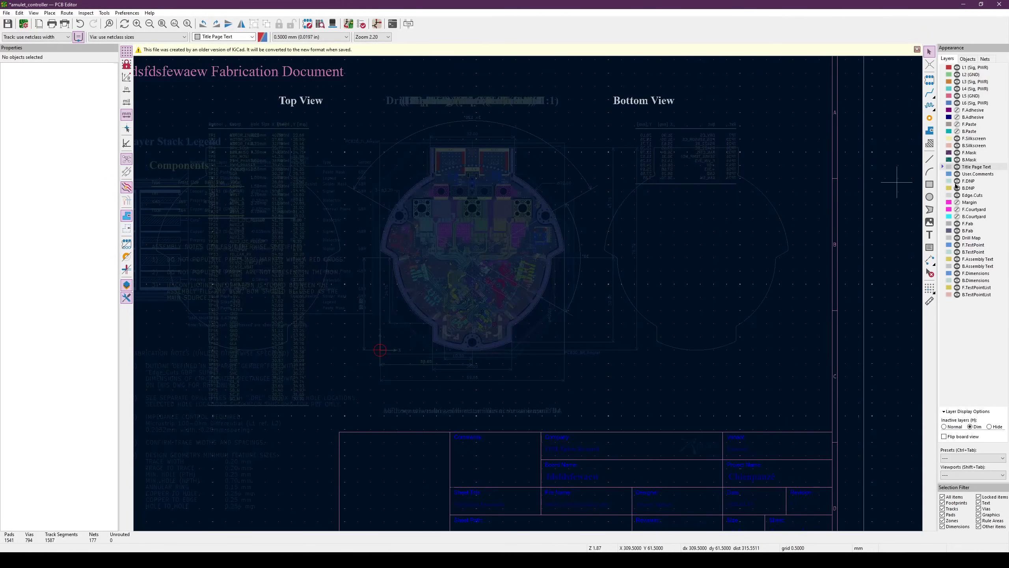
middle_drag(421, 131, 431, 171)
scroll(292, 145, up, 3)
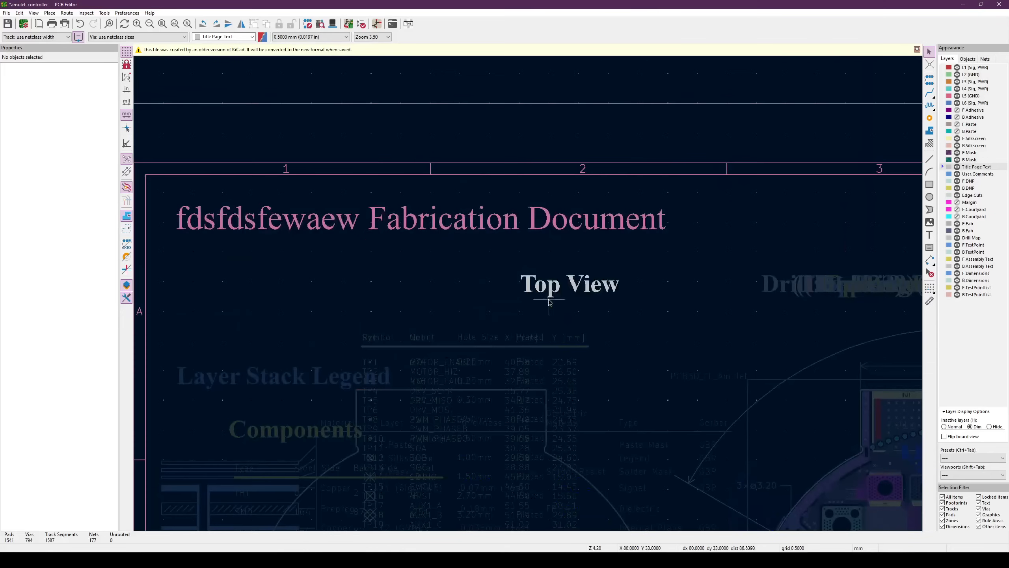
click(558, 288)
scroll(559, 289, down, 3)
middle_drag(596, 310, 426, 247)
middle_drag(537, 361, 533, 299)
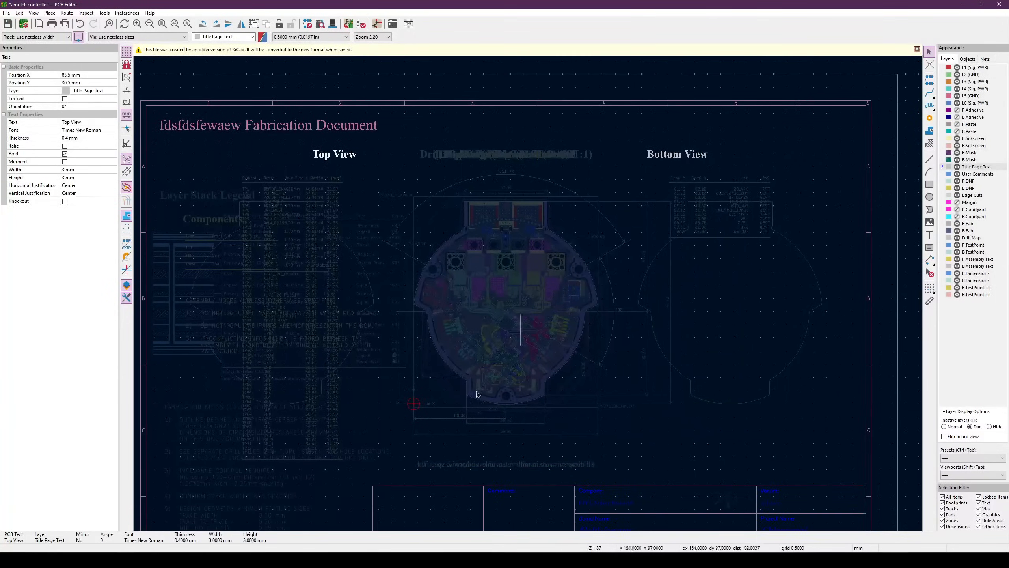
Check the title page of amulet_controller_assembly.pdf in Okular and return to the PCB Editor
click(209, 557)
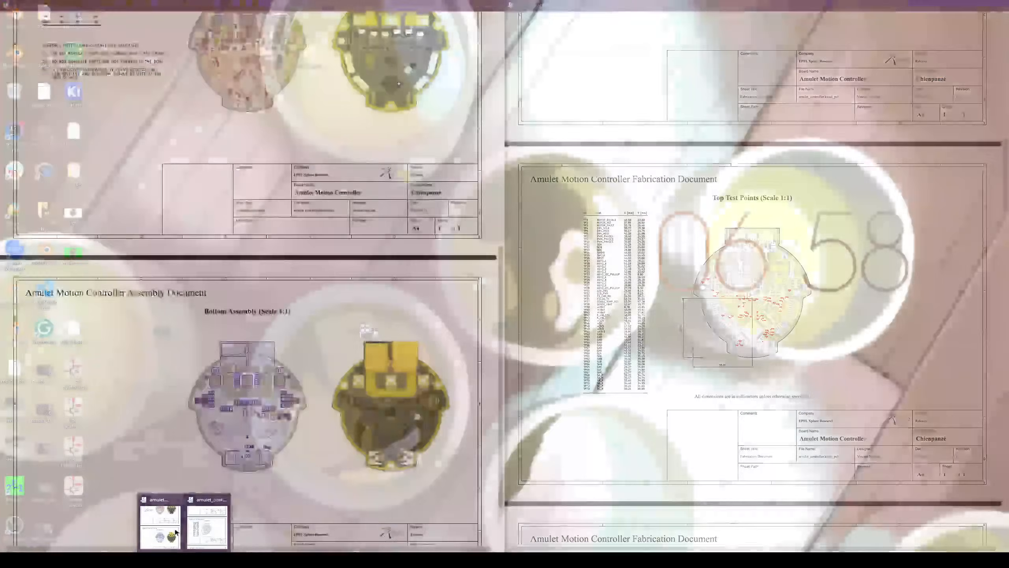
scroll(206, 204, up, 5)
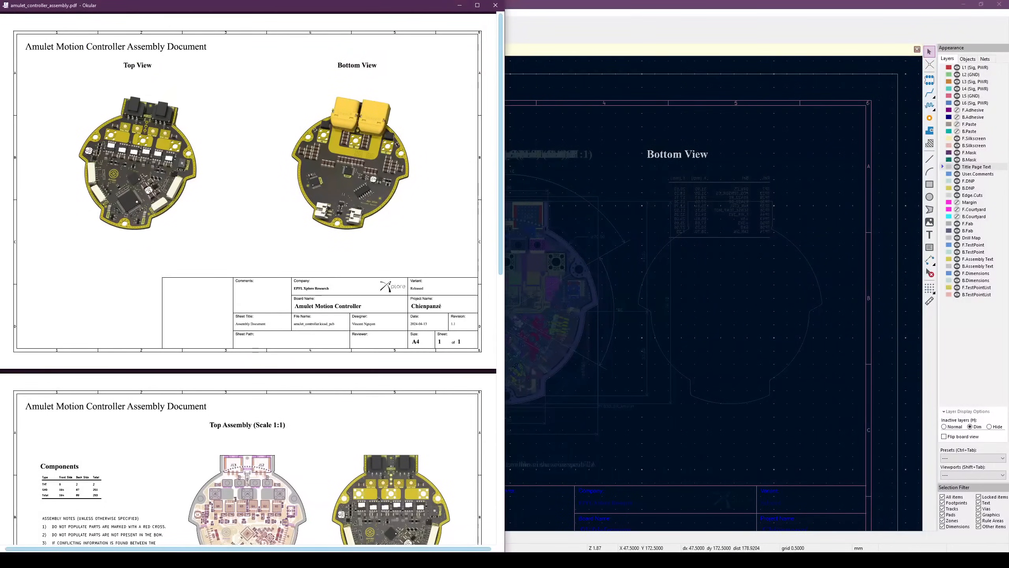
click(683, 263)
Make User.Comments the active layer and inspect the PCB3D bounding rectangle and its corner labels around the board
click(994, 175)
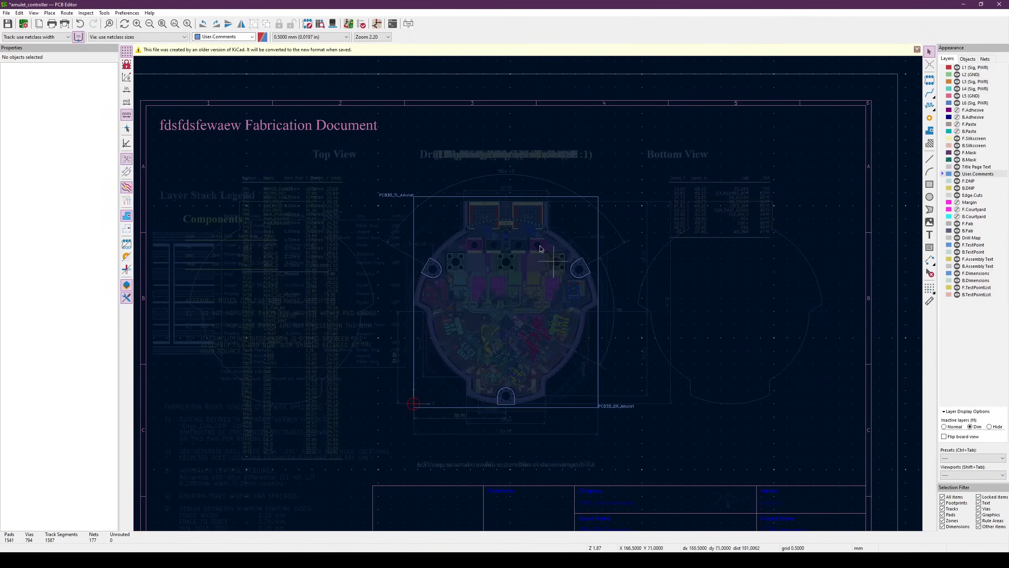
scroll(409, 228, up, 4)
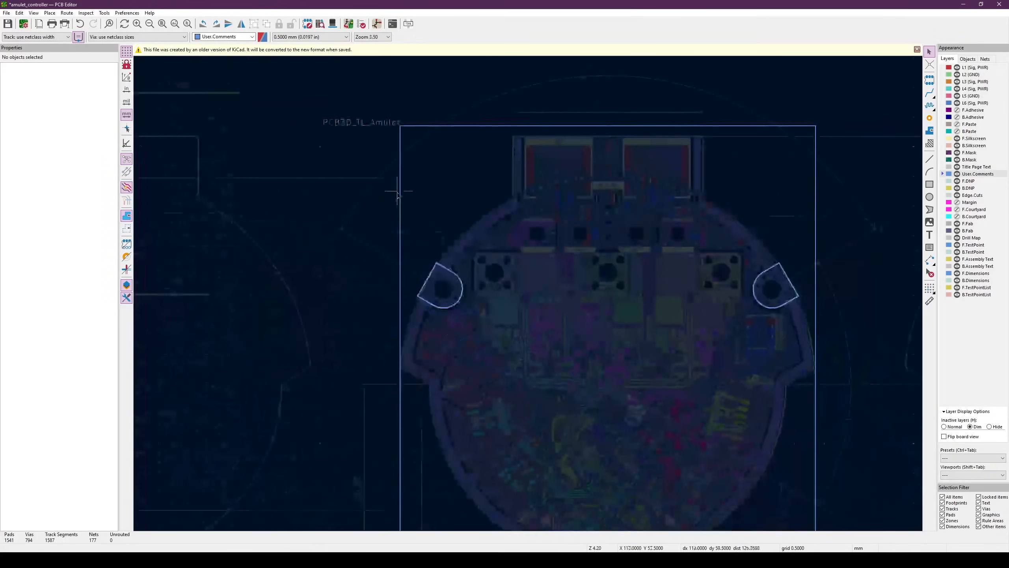
scroll(403, 206, down, 2)
scroll(400, 191, up, 2)
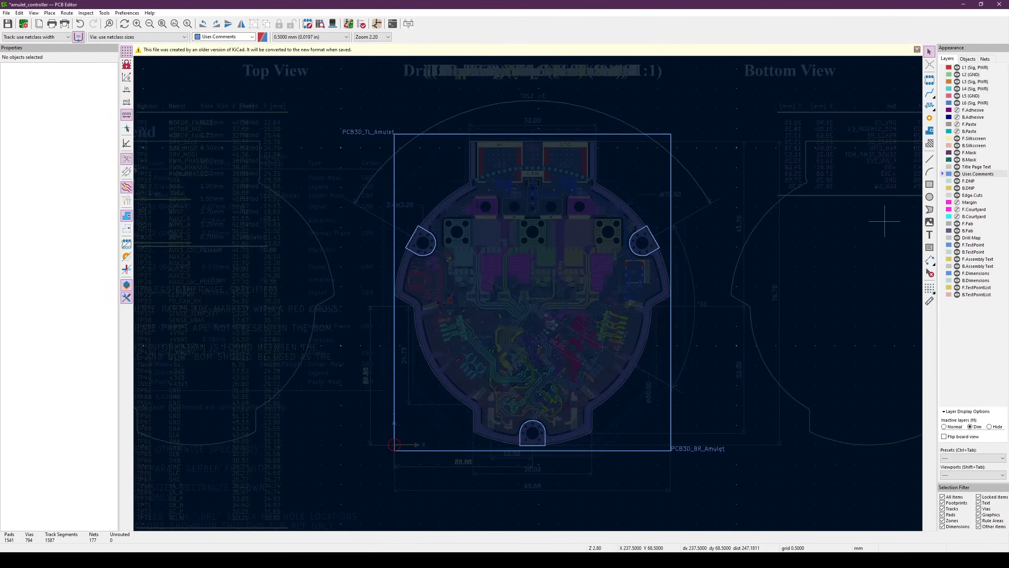
Compare the do-not-populate markers on the F.DNP and B.DNP layers and zoom in on the front ones
click(980, 181)
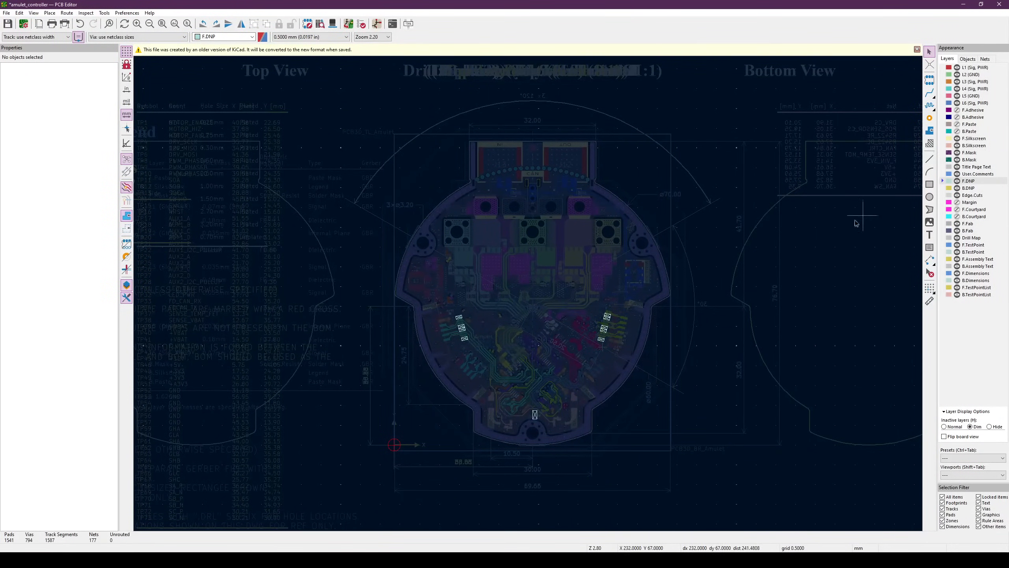
click(975, 189)
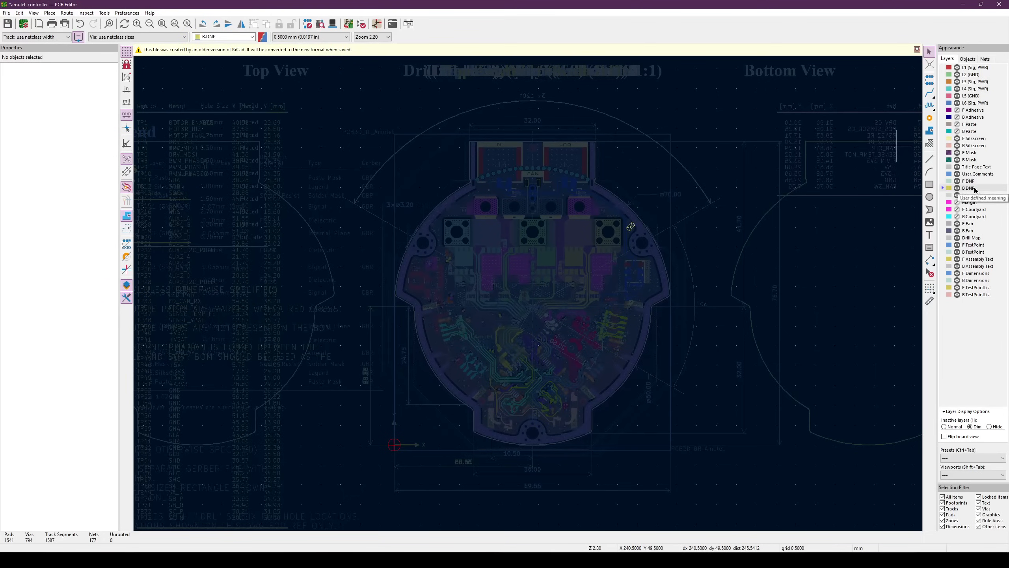
click(975, 181)
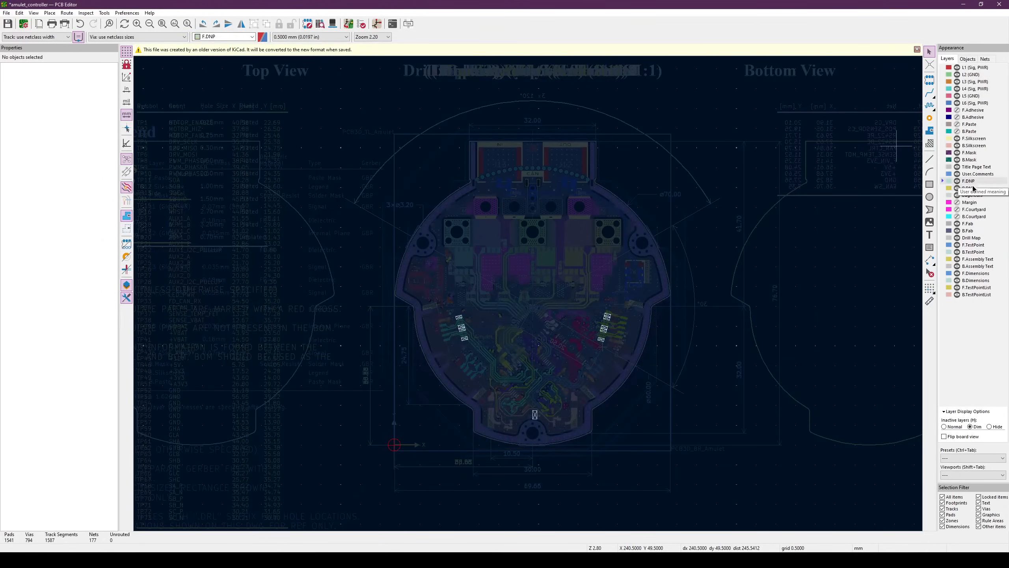
scroll(585, 337, up, 4)
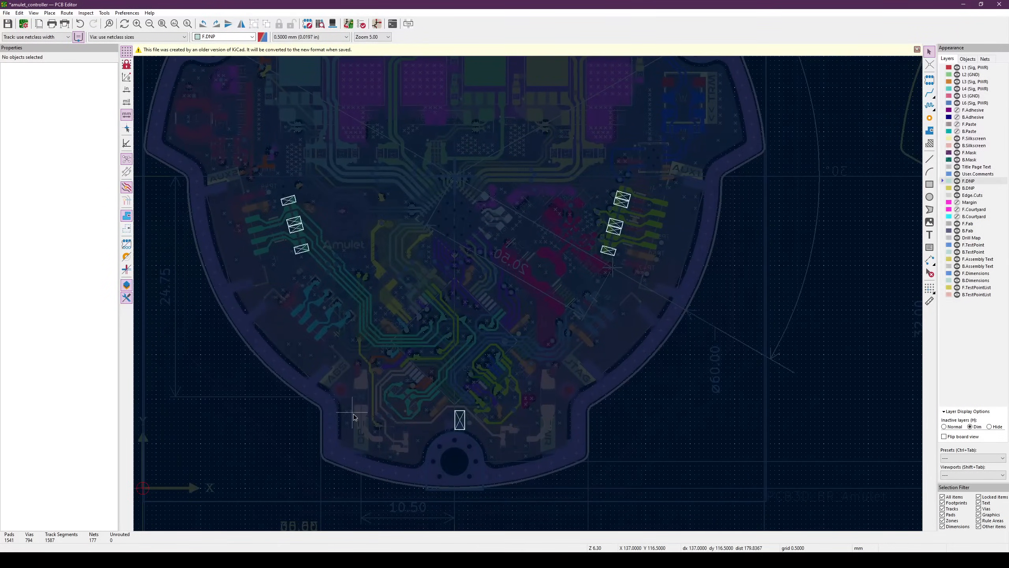
Switch to amulet_controller_assembly.pdf in Okular and examine the component outlines on the Bottom Assembly page up close
mouse_move(178, 559)
mouse_move(175, 540)
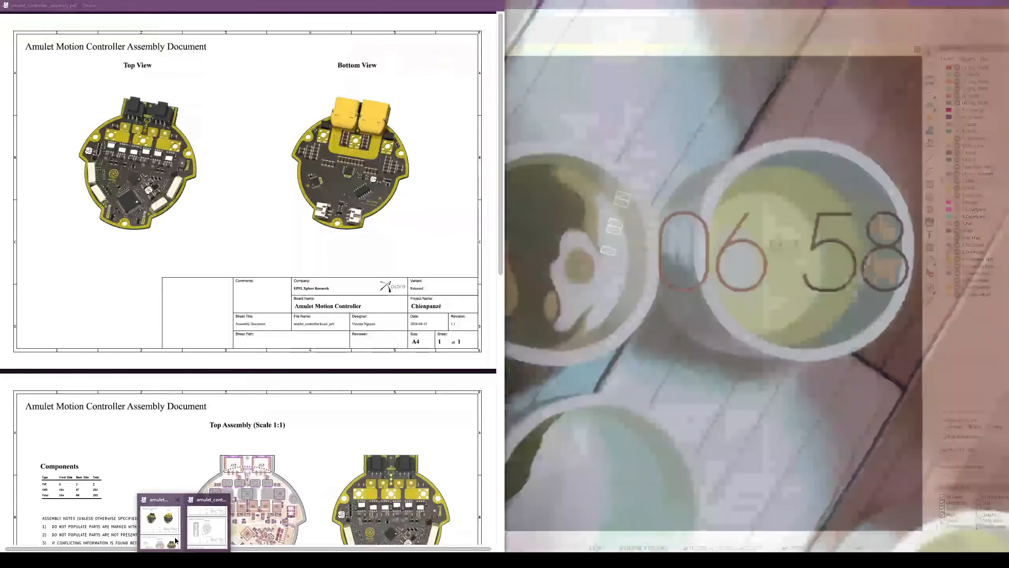
click(175, 540)
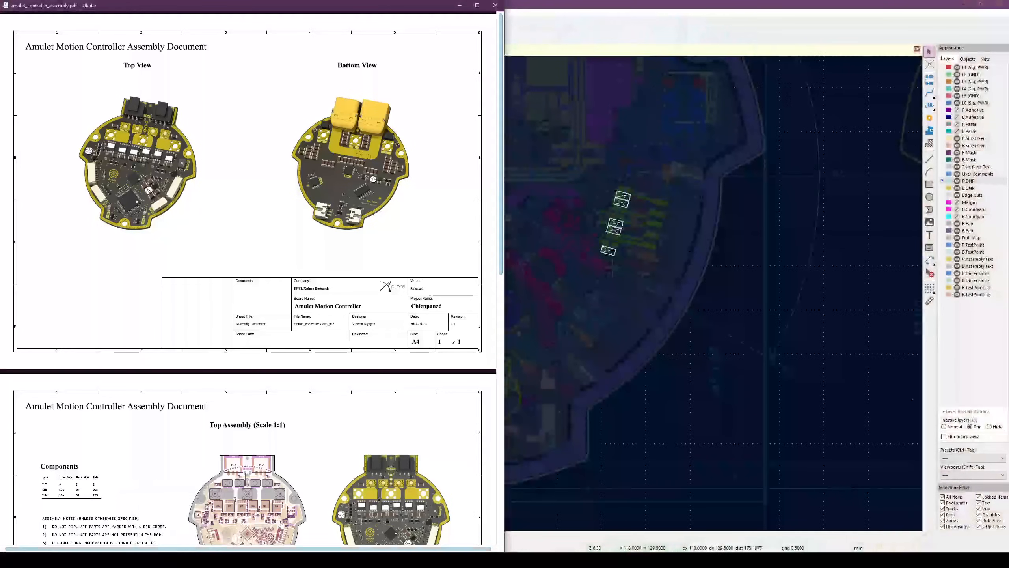
scroll(175, 539, down, 10)
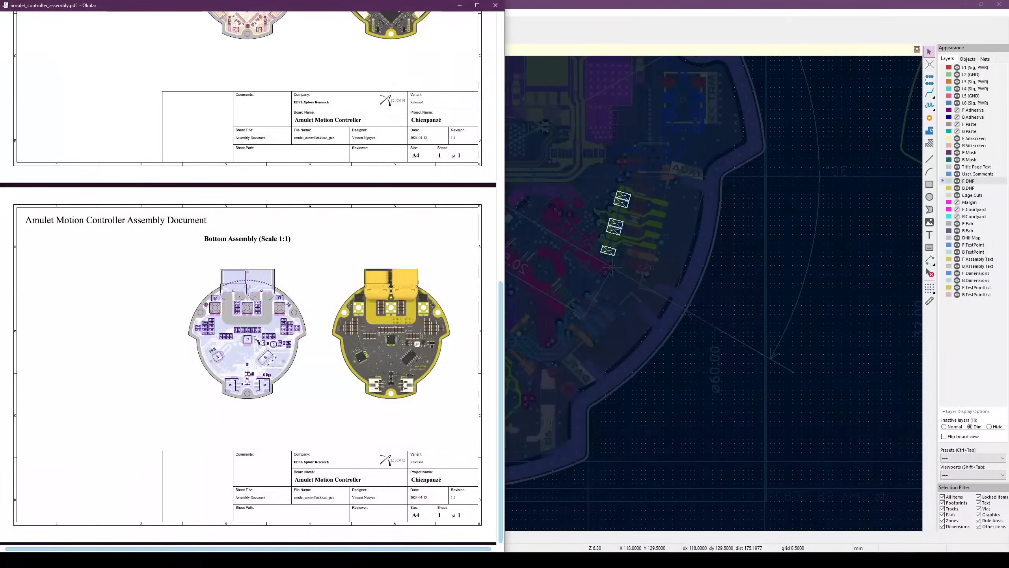
ctrl+scroll(256, 340, up, 8)
scroll(228, 350, down, 10)
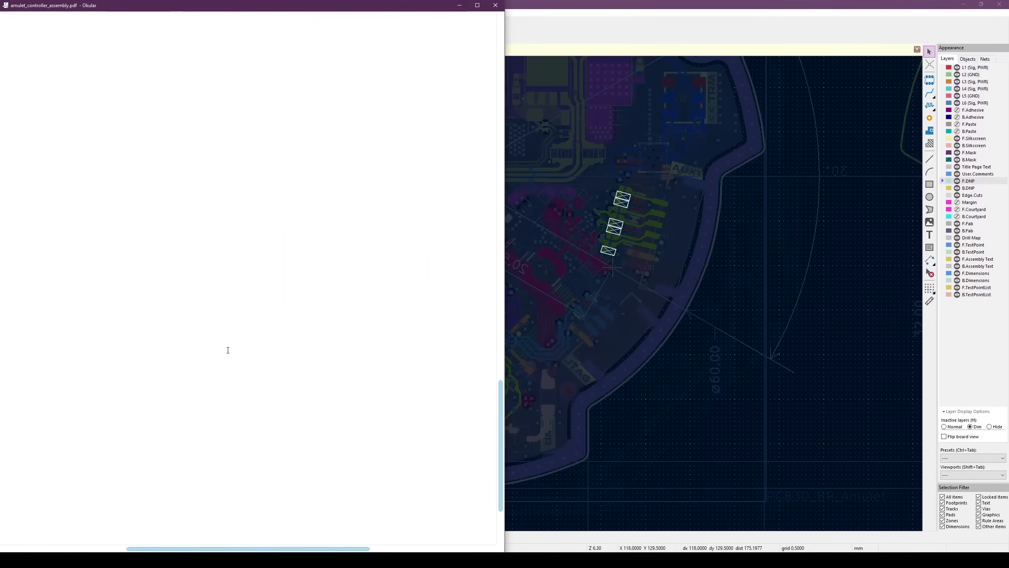
scroll(297, 320, up, 1)
ctrl+scroll(330, 263, up, 5)
scroll(349, 288, up, 5)
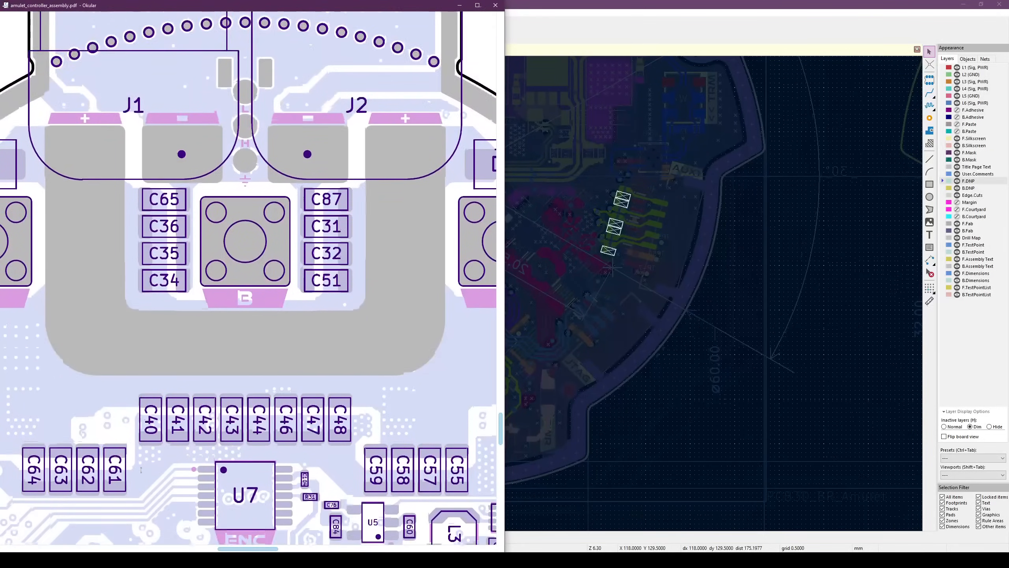
drag(247, 549, 205, 547)
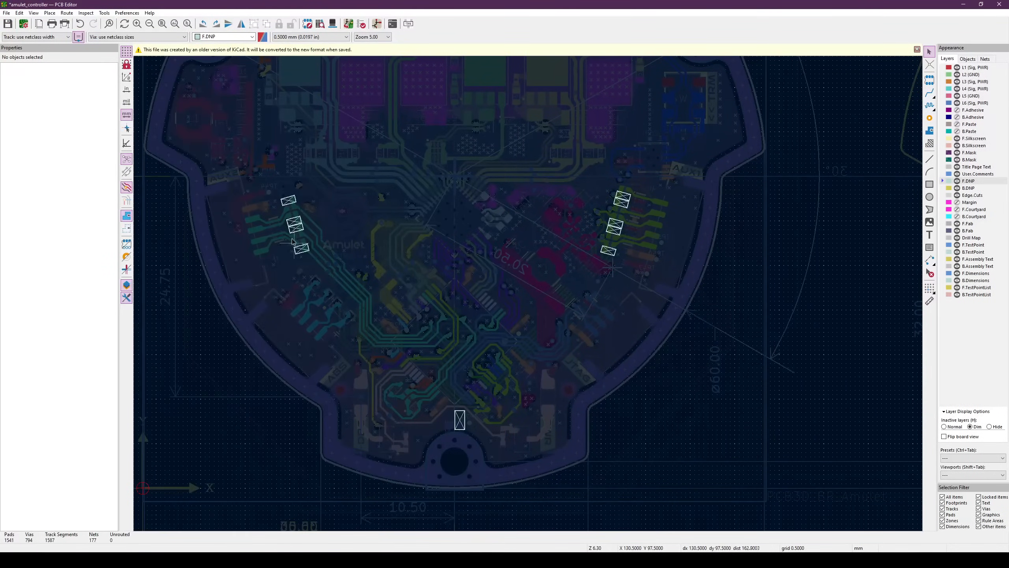
Inspect the crossed-out F.DNP rectangles near the AUX2 connector in the PCB Editor and select one marker group
scroll(301, 233, up, 5)
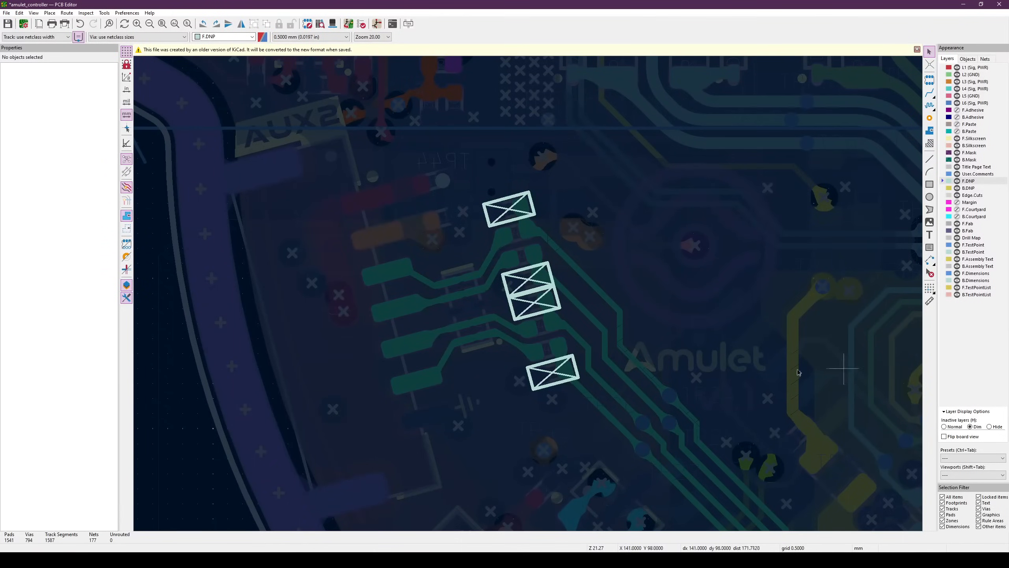
scroll(528, 296, down, 4)
scroll(528, 296, up, 3)
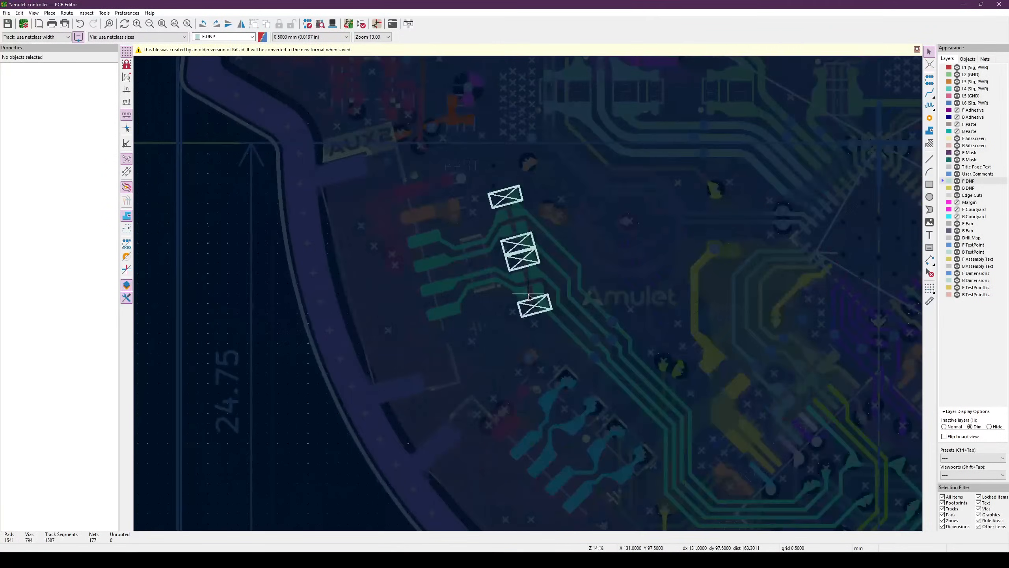
click(529, 265)
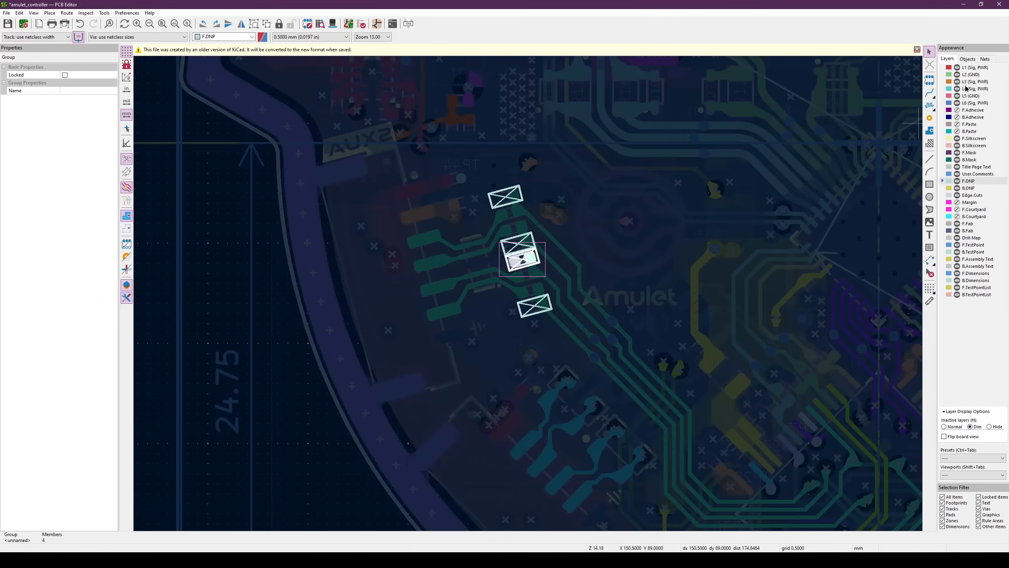
With L1 (Sig, PWR) active, copy capacitor C38 and place the duplicate outside the board outline, rotated to 90°
click(978, 68)
middle_drag(622, 457, 229, 499)
middle_drag(597, 339, 439, 342)
shift+scroll(430, 348, down, 3)
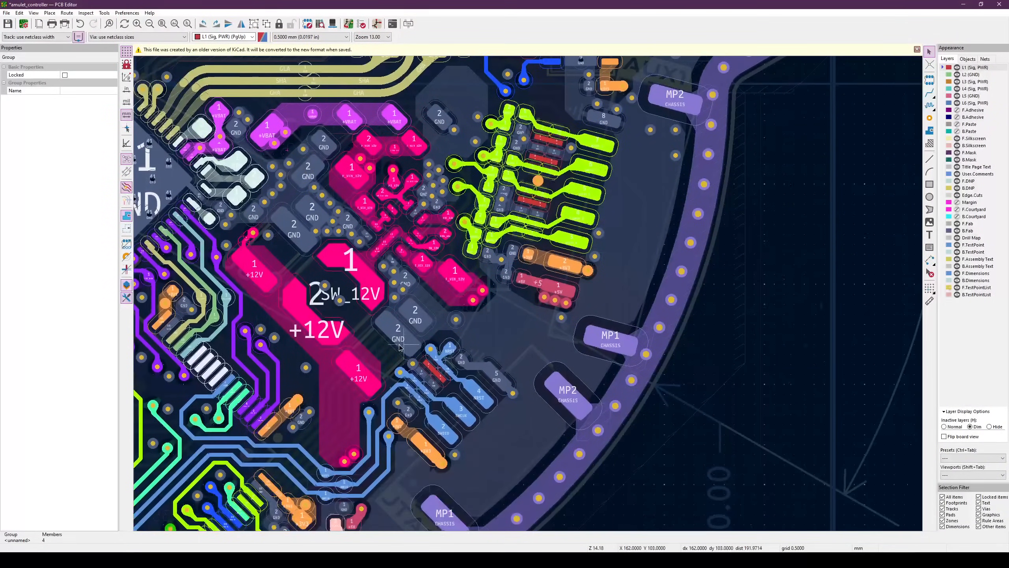
click(375, 339)
middle_drag(519, 364, 364, 297)
key(ctrl+c)
key(ctrl+v)
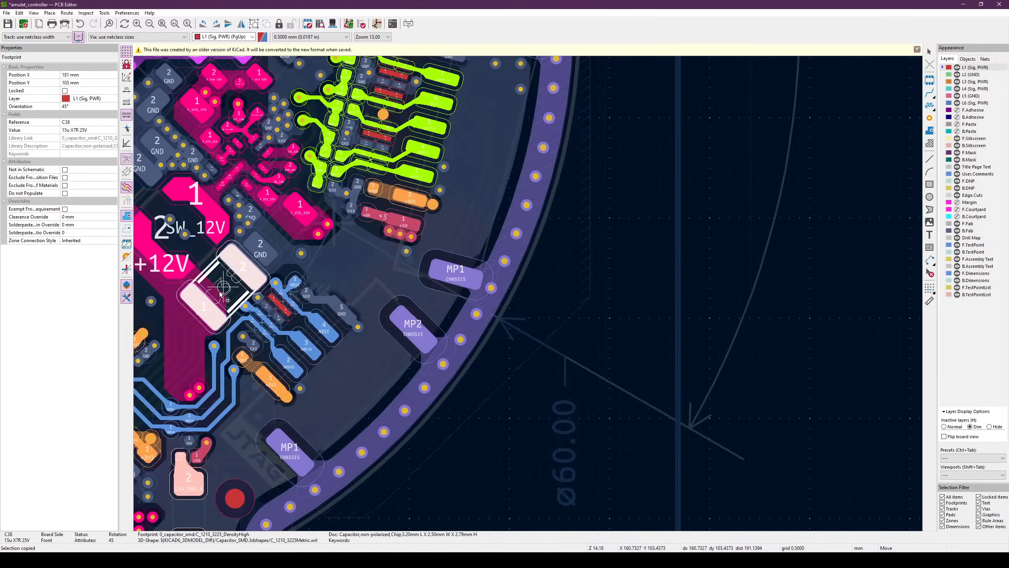
key(r)
click(569, 397)
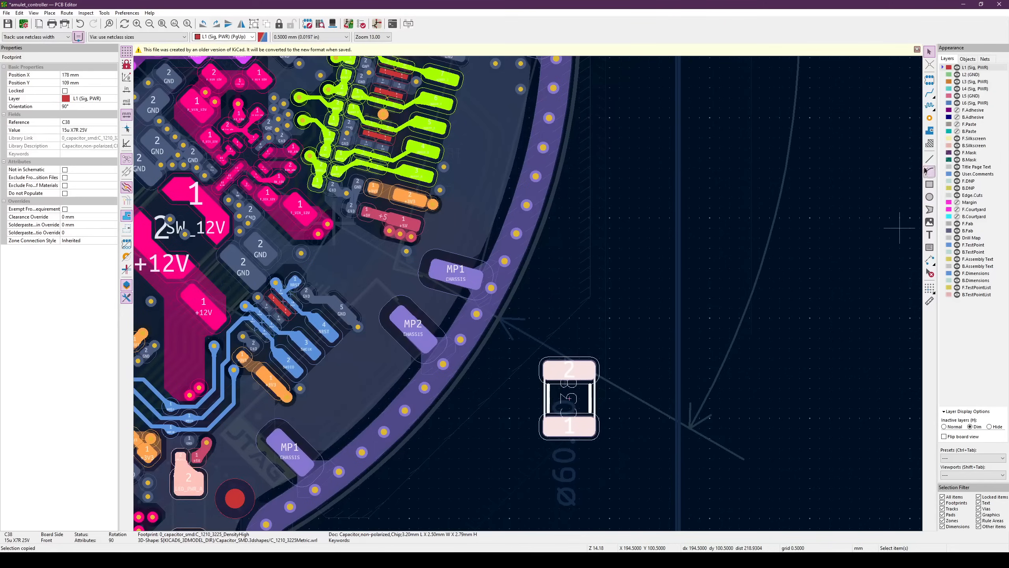
Draw a rectangle 3 mm wide and 4 mm high around the copied capacitor's pads
click(929, 184)
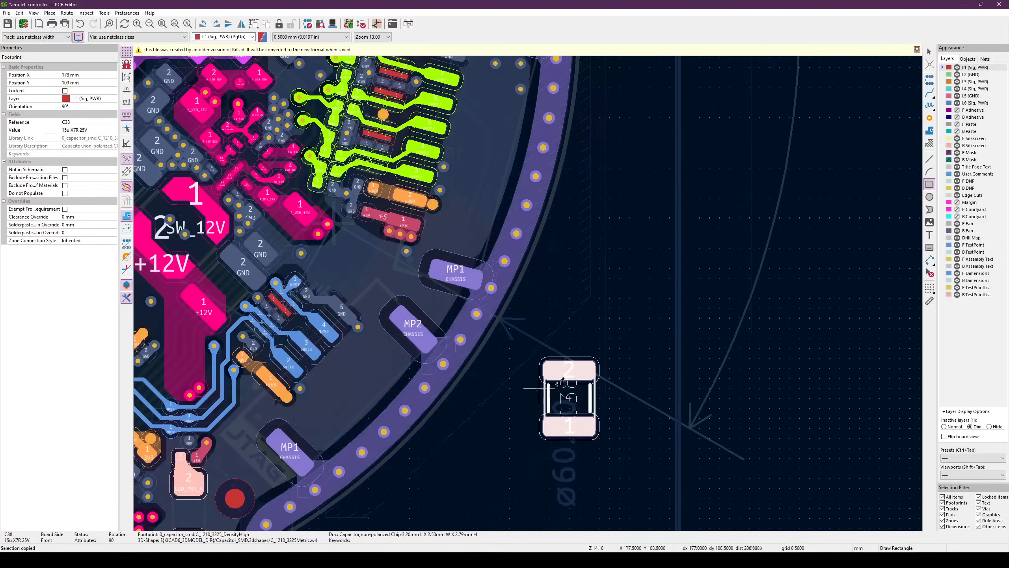
scroll(556, 377, up, 4)
click(466, 218)
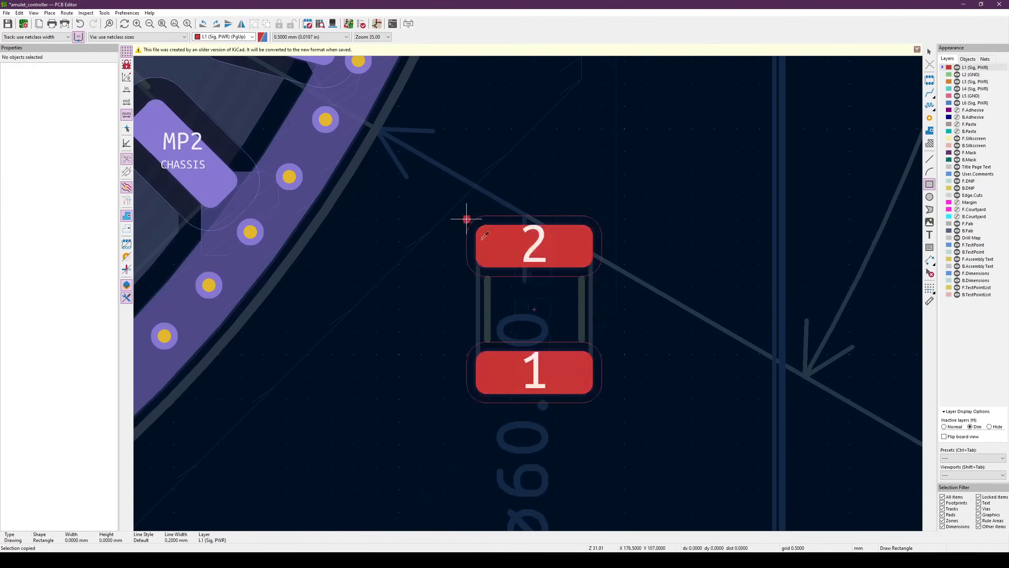
click(602, 398)
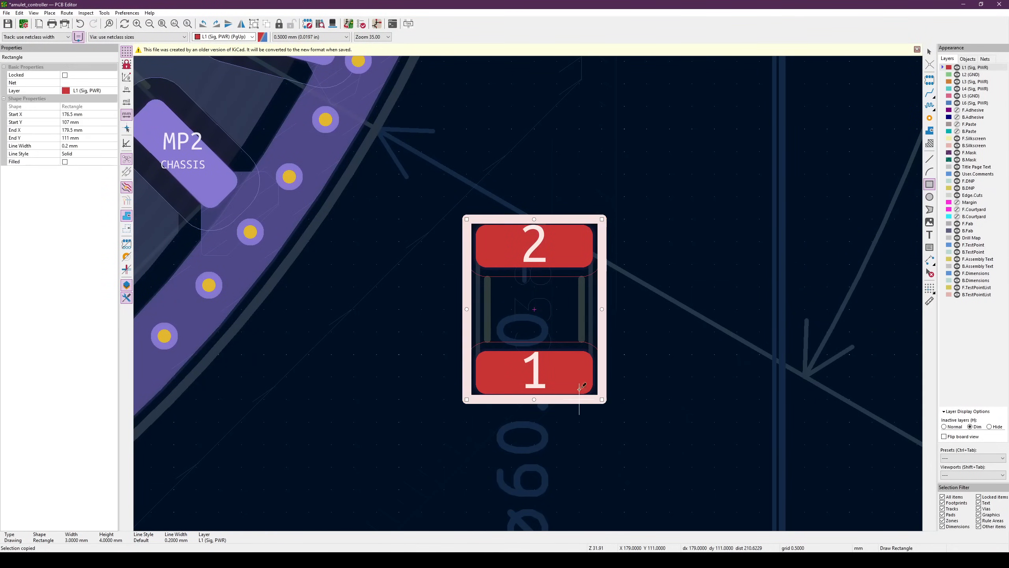
key(Escape)
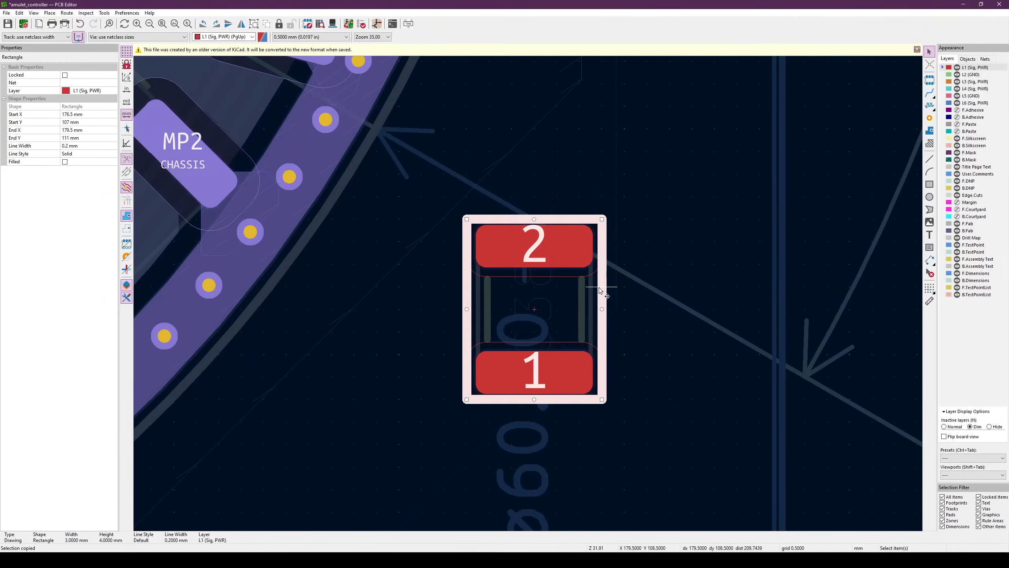
Move the rectangle around the copied capacitor to the F.DNP layer
double_click(599, 290)
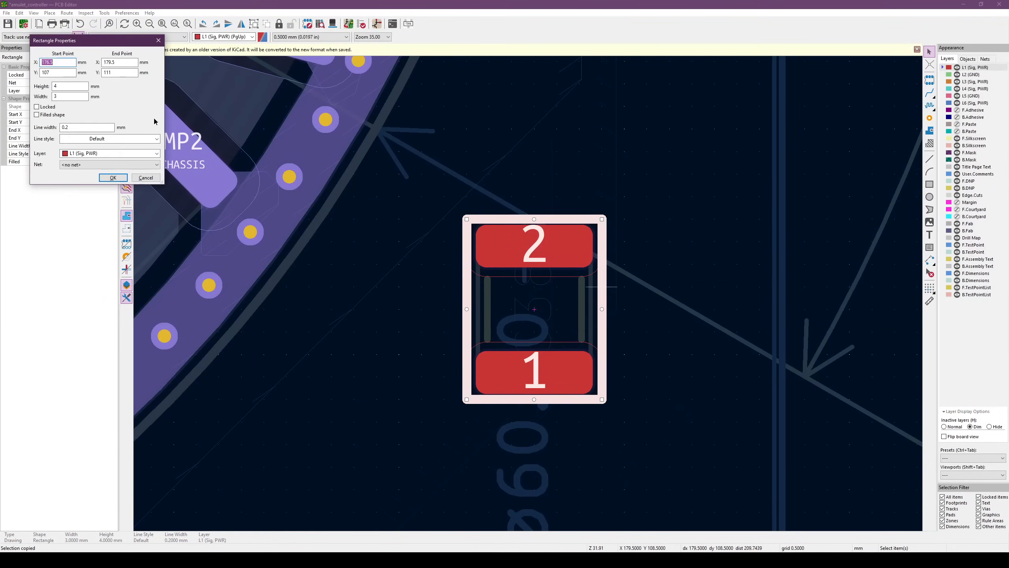
click(82, 153)
scroll(96, 238, down, 1)
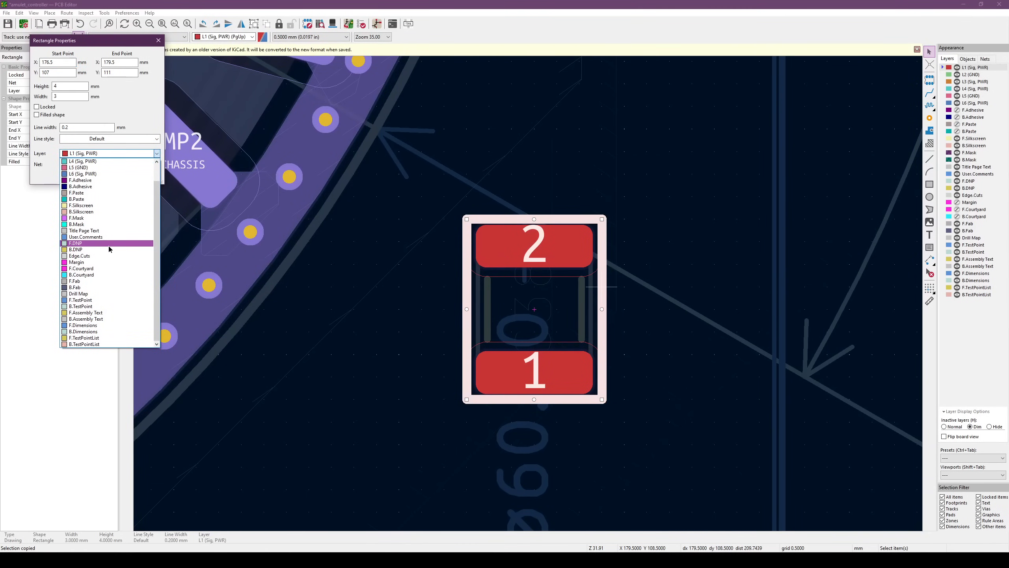
click(109, 243)
click(119, 179)
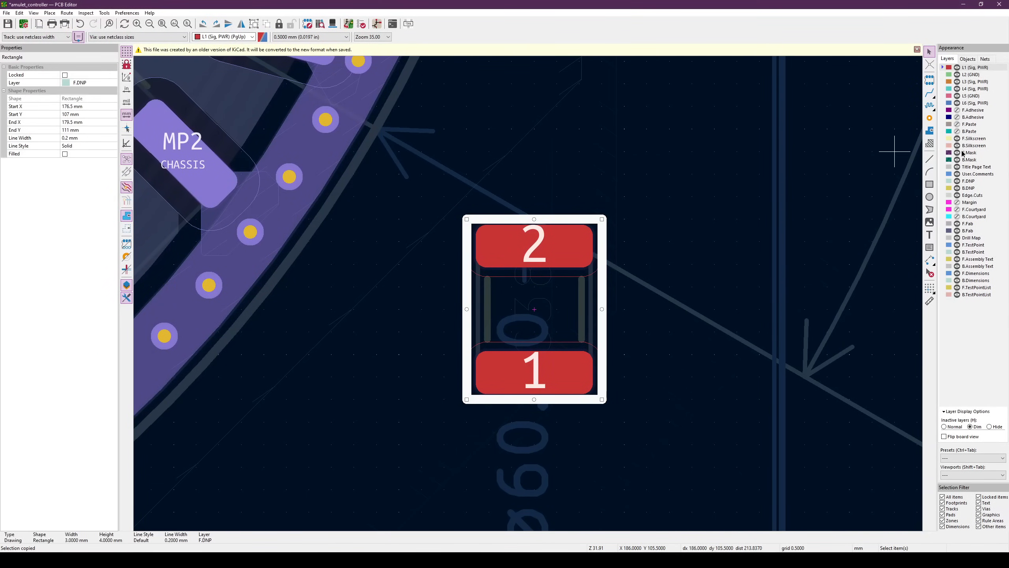
Draw two diagonal lines between opposite corners of the rectangle around the copied capacitor, forming a cross
click(929, 158)
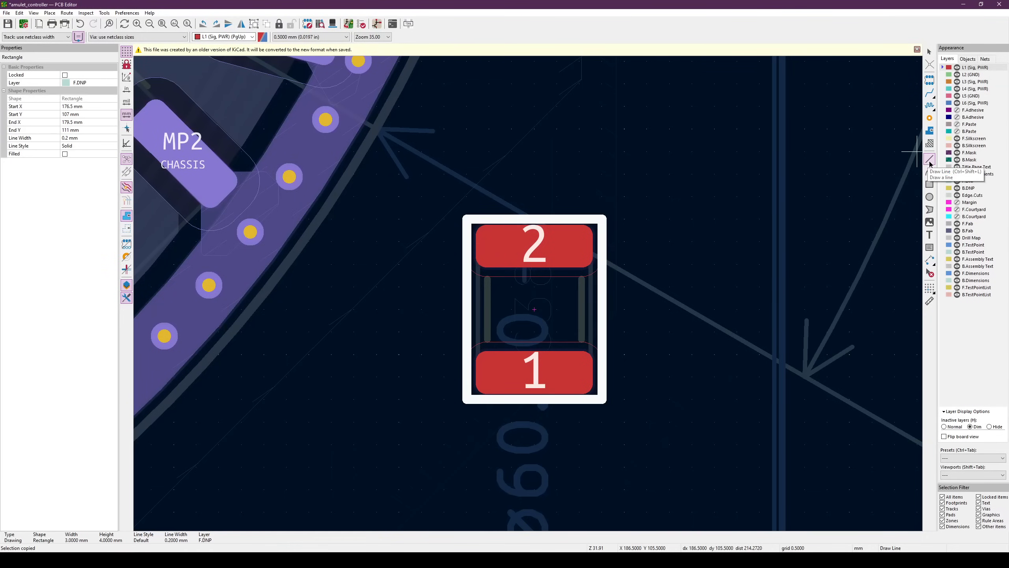
click(465, 217)
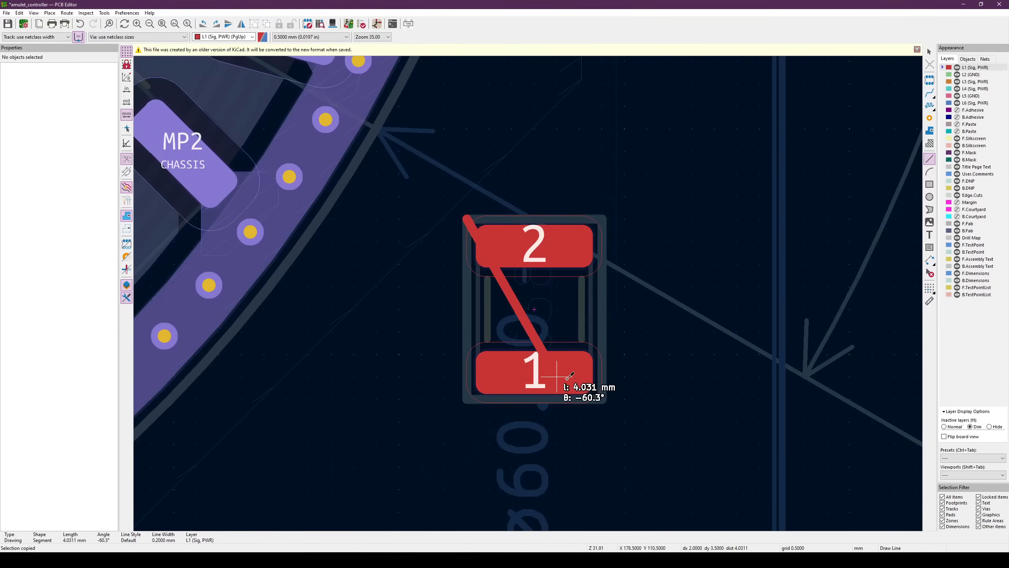
click(603, 398)
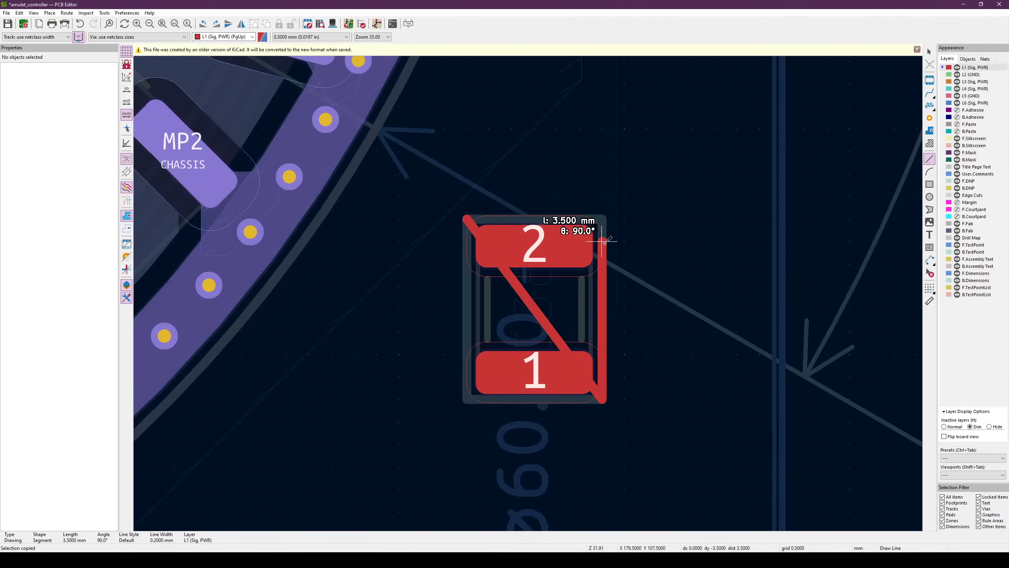
key(Escape)
click(604, 218)
click(465, 399)
key(Escape)
key(Escape)
Set the line width of both diagonal lines to 0.1 mm
click(543, 318)
shift+click(544, 302)
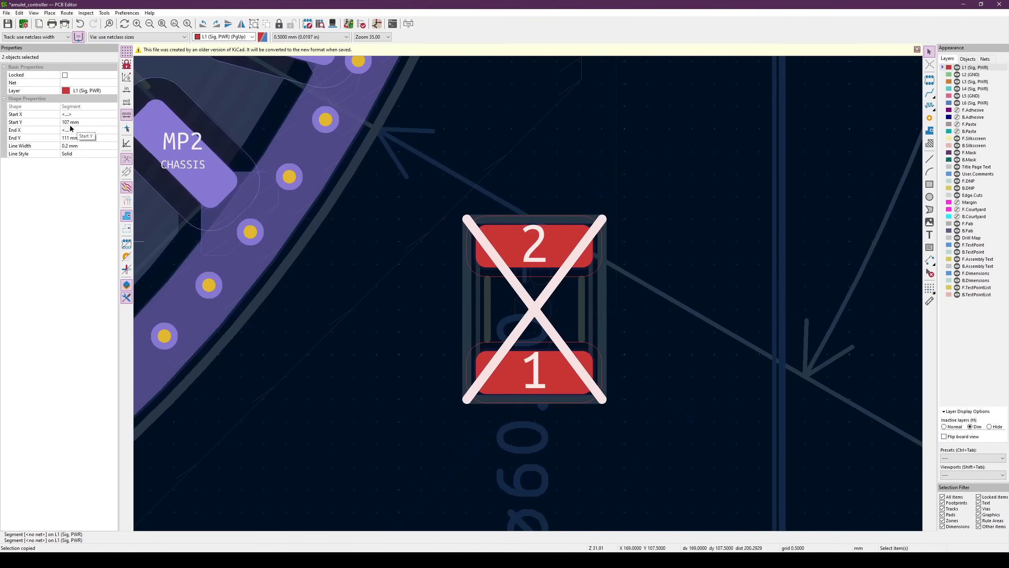
click(76, 147)
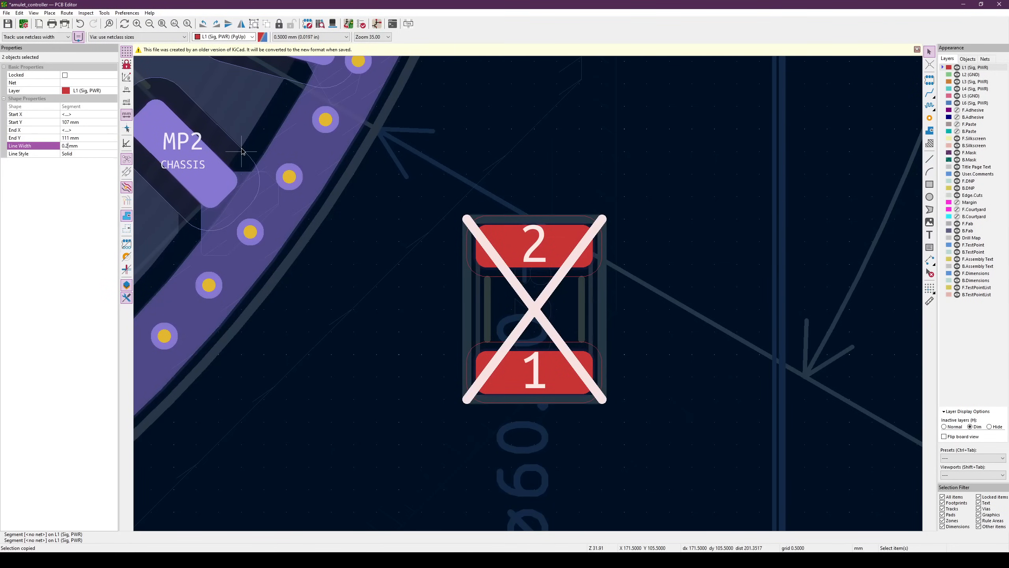
text(1)
key(Return)
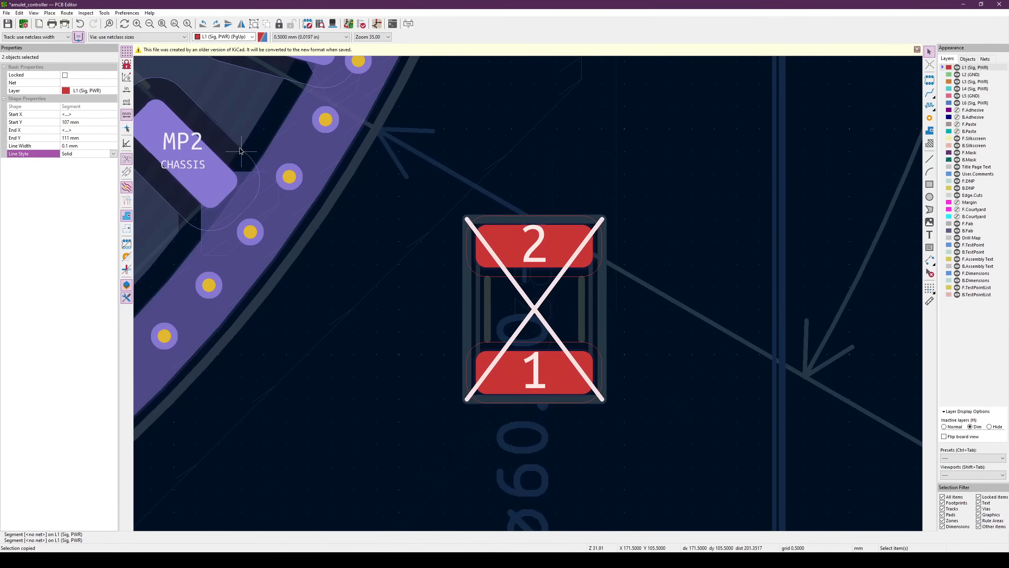
Move both diagonal lines to the F.DNP layer and clear the selection
click(102, 92)
click(102, 92)
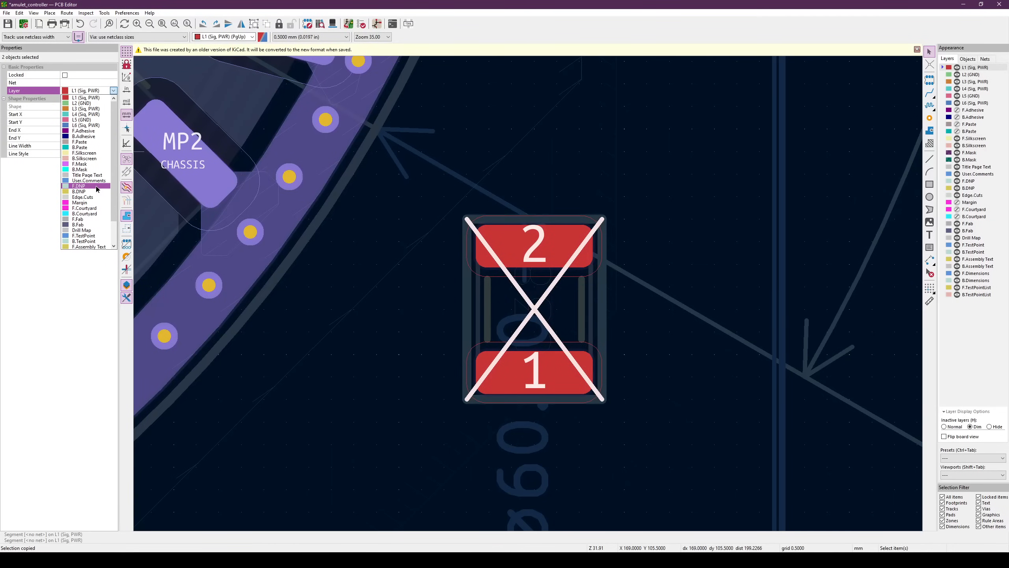
click(87, 185)
click(401, 354)
Delete the copied capacitor inside the crossed rectangle and set the inactive layer display to Normal
scroll(424, 262, down, 2)
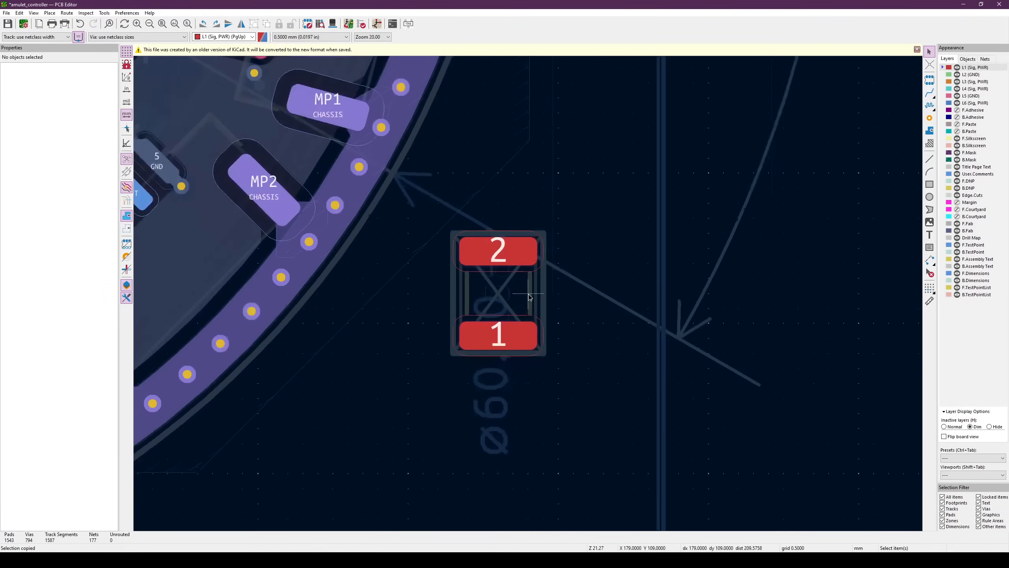
click(530, 296)
key(Delete)
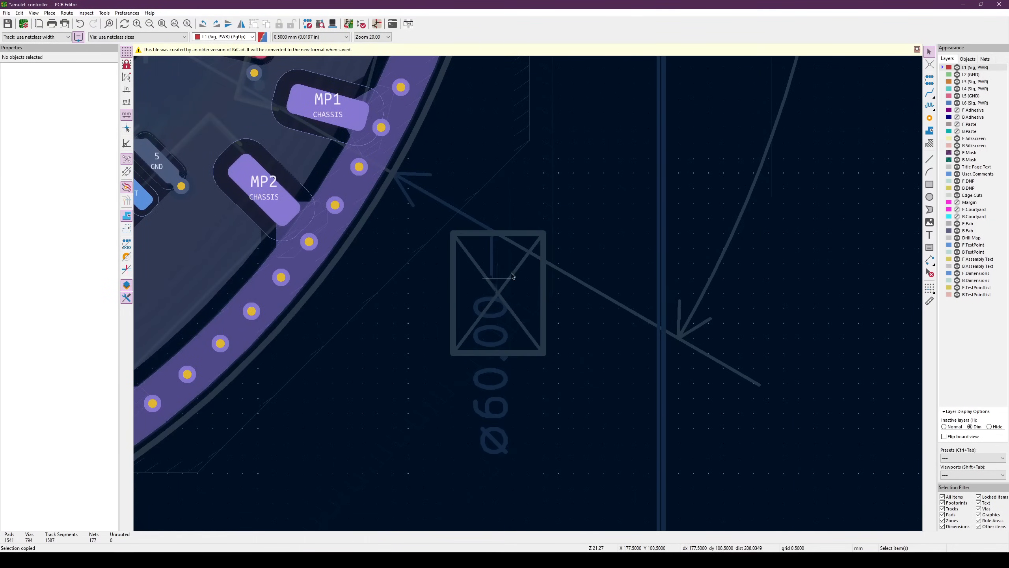
click(952, 425)
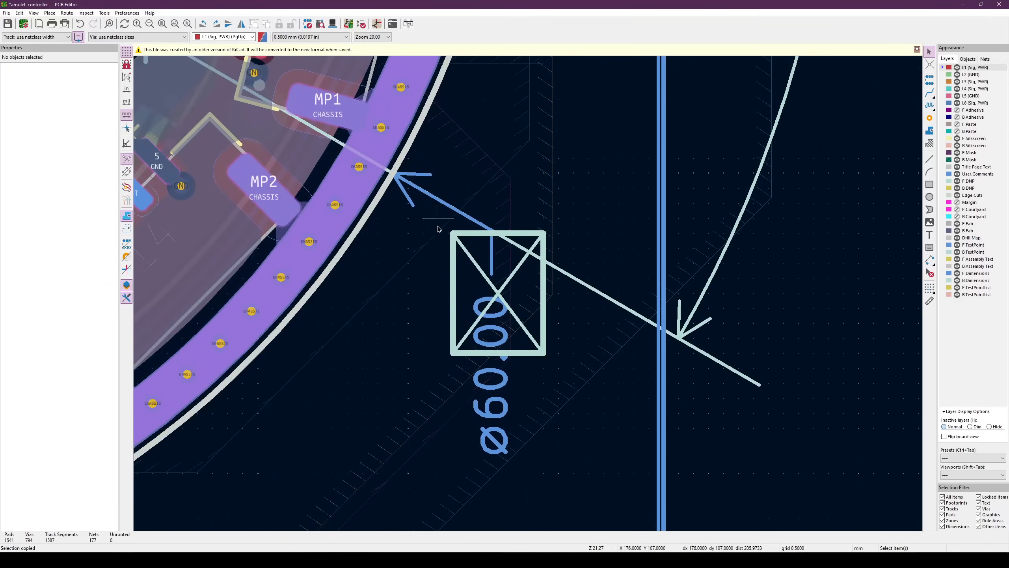
Move the F.DNP rectangle with both diagonals onto the slanted +12V/GND capacitor near the JTAG connector, rotated to match its orientation
click(454, 252)
shift+click(470, 257)
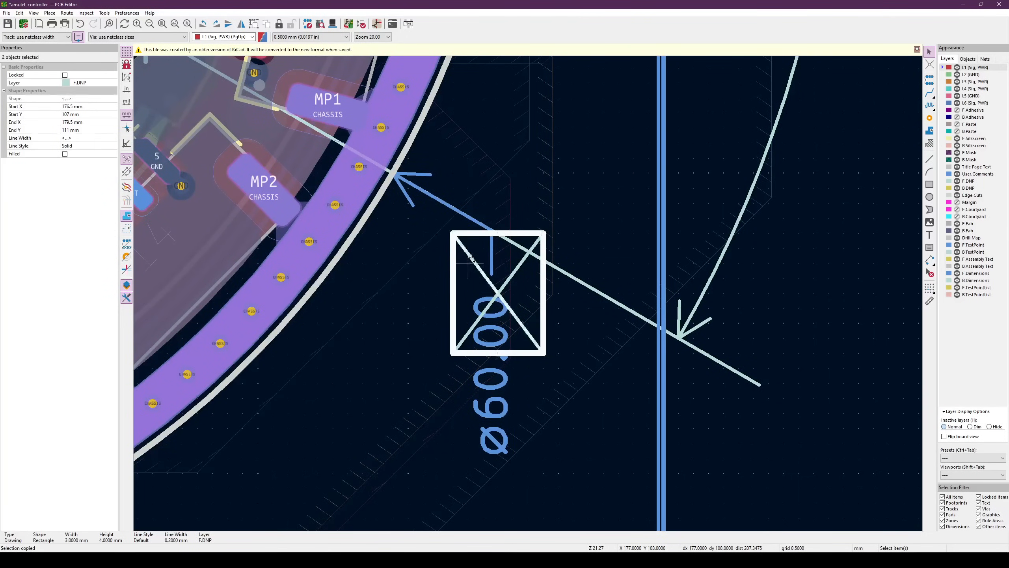
shift+click(512, 278)
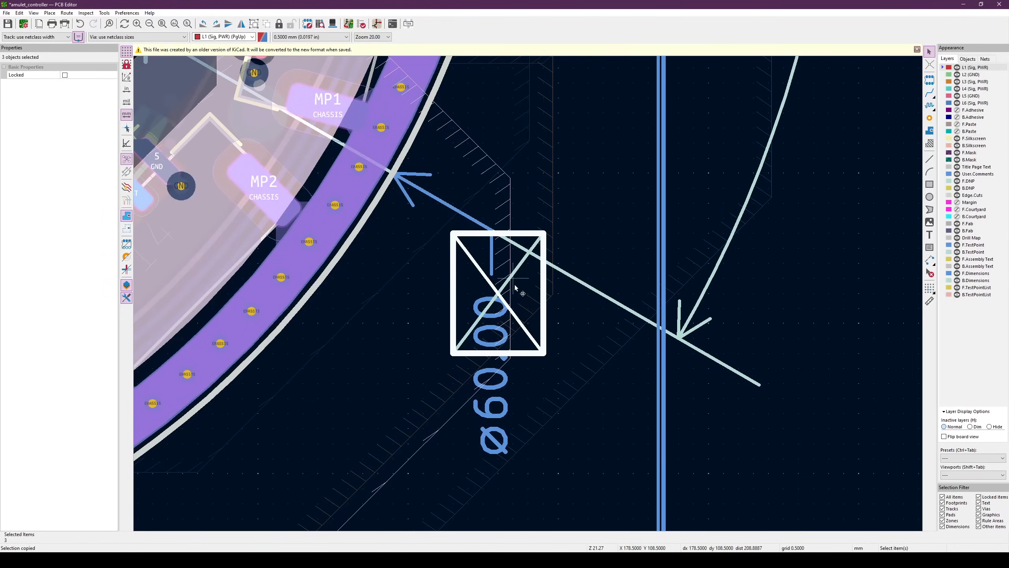
click(512, 280)
shift+click(506, 304)
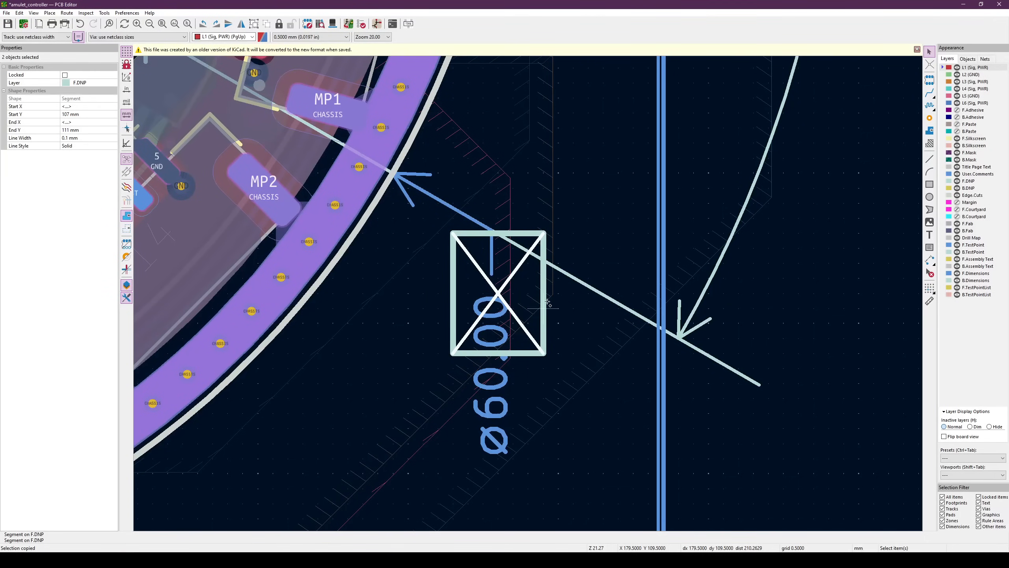
shift+click(523, 309)
shift+click(552, 294)
shift+click(489, 331)
key(m)
scroll(499, 354, down, 5)
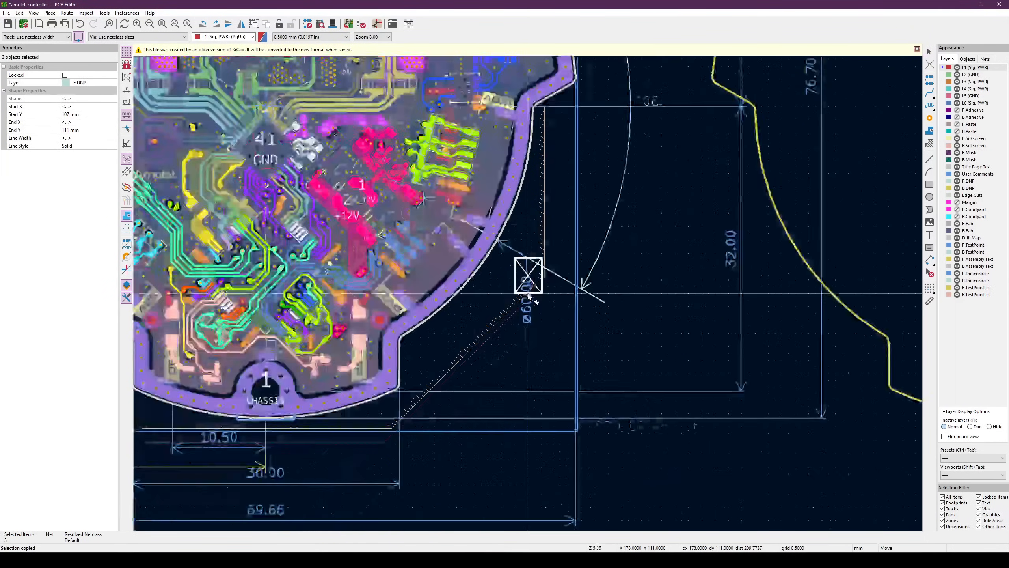
scroll(485, 267, up, 6)
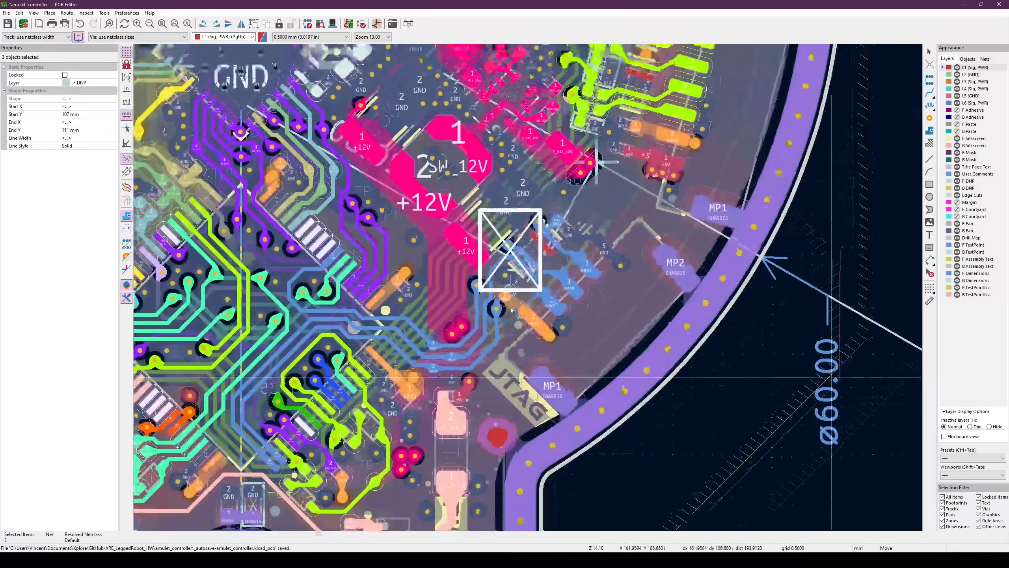
middle_drag(512, 290, 511, 311)
key(r)
key(r)
key(r)
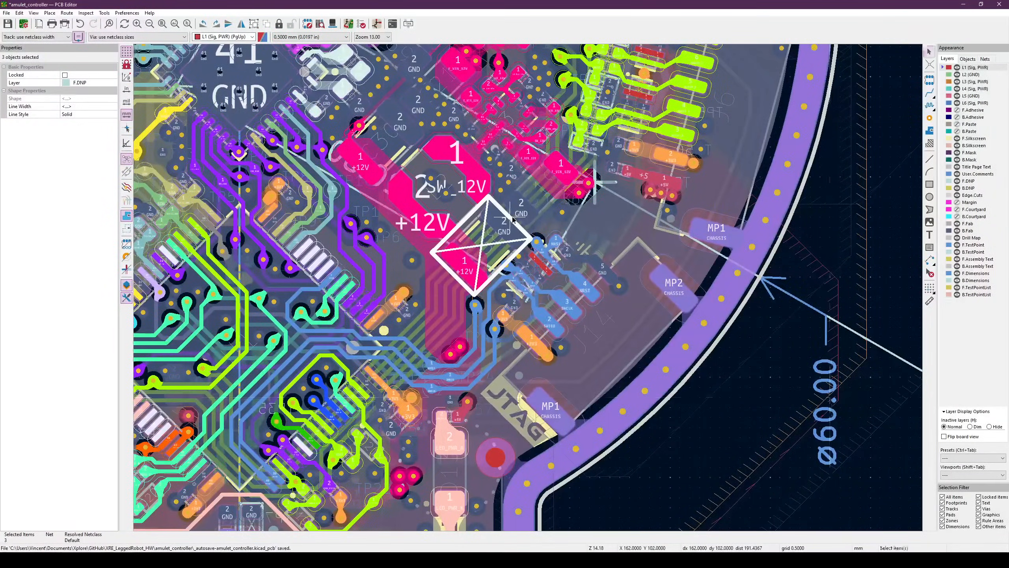
Move the rotated do-not-populate marker off the capacitor to the empty area outside the board outline
scroll(513, 218, down, 5)
scroll(491, 332, up, 8)
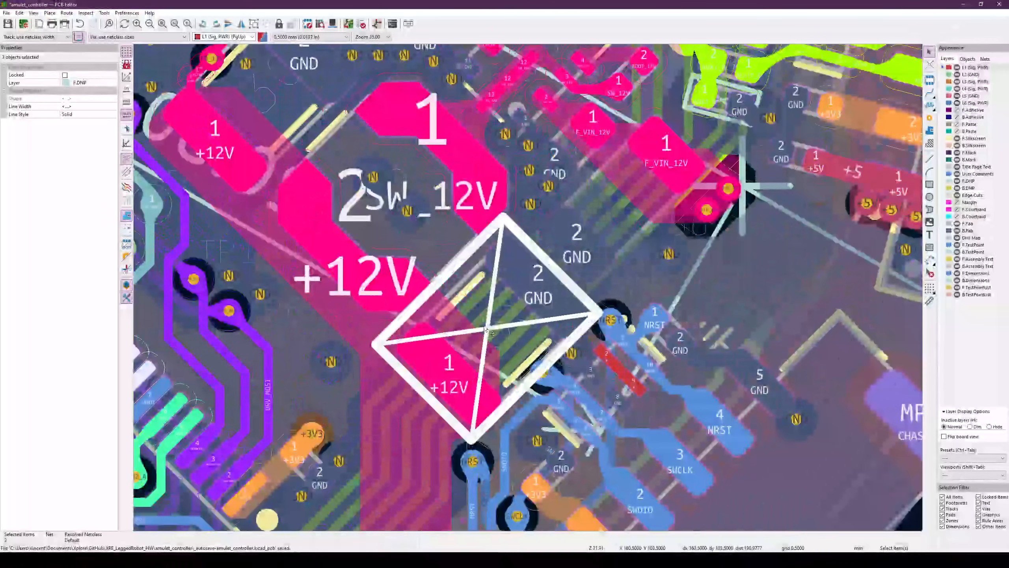
scroll(487, 330, down, 6)
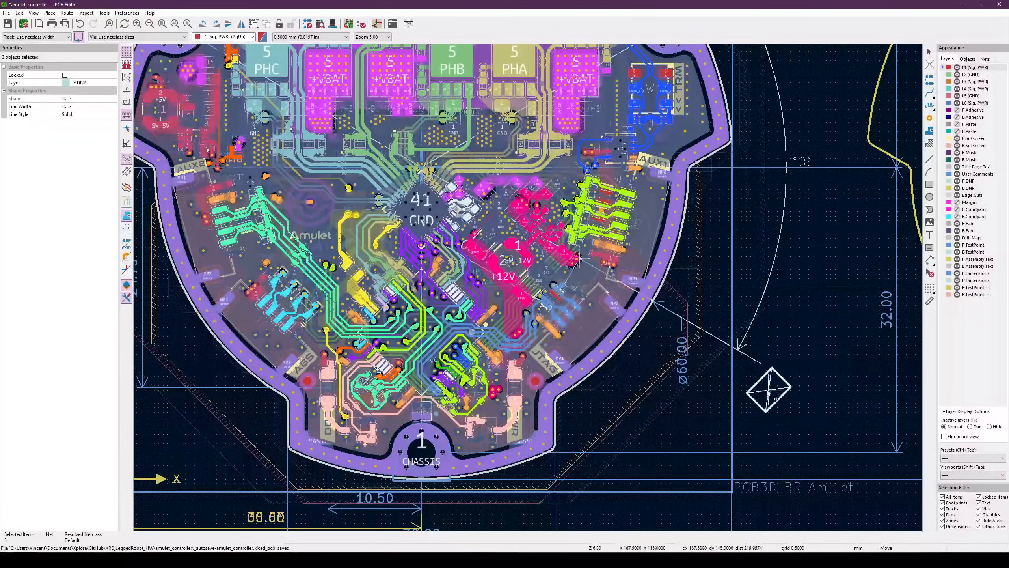
Place the DNP cross marker over the two-pad +12V/GND component beside the SW_12V component
scroll(768, 396, up, 4)
scroll(531, 290, down, 4)
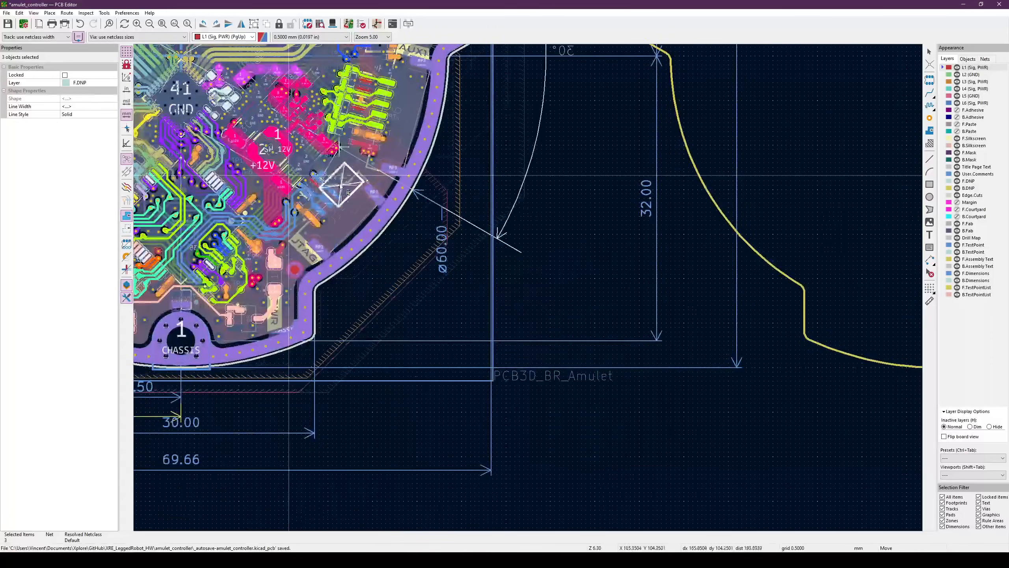
scroll(348, 192, up, 6)
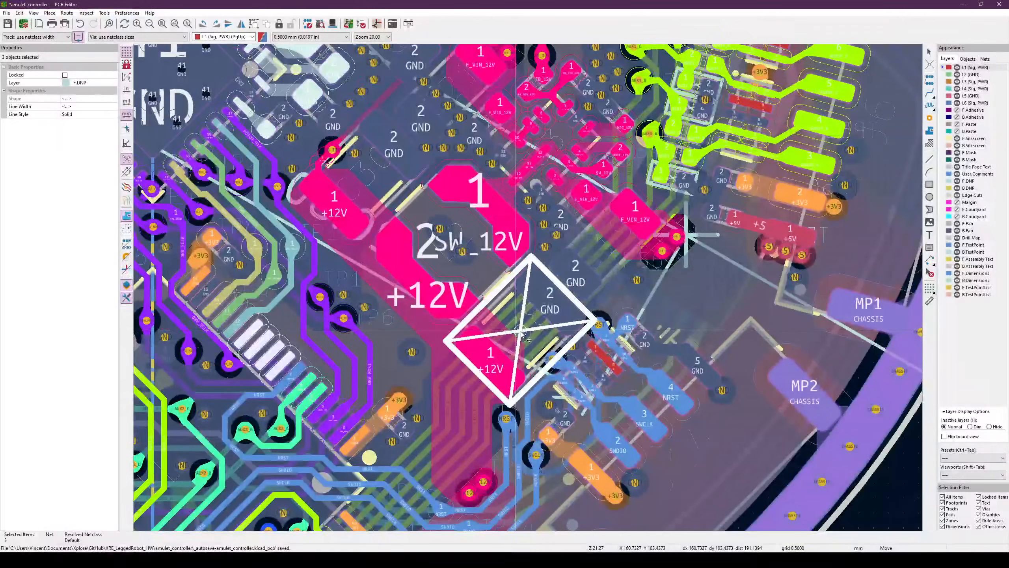
click(521, 330)
scroll(521, 331, up, 4)
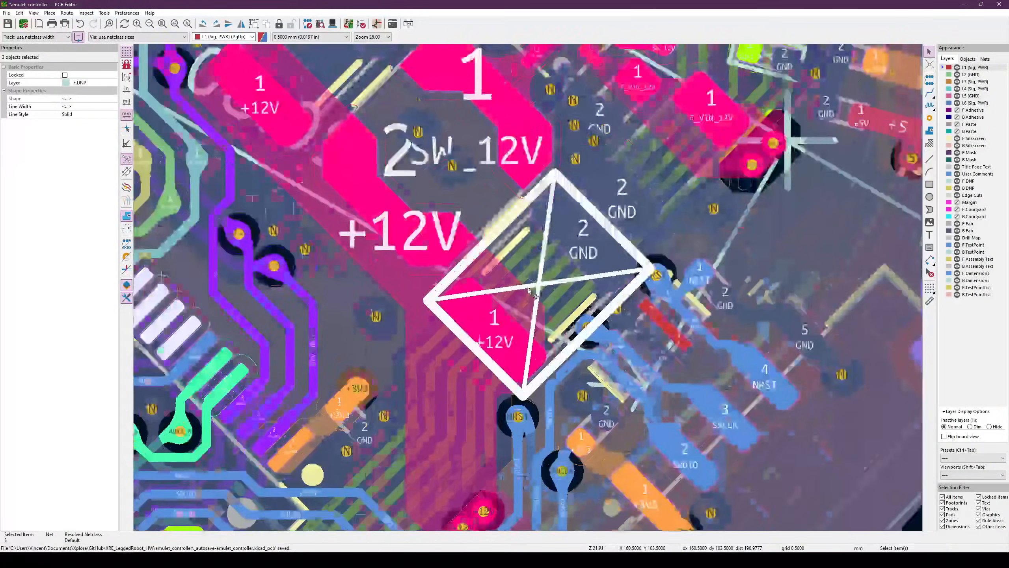
scroll(543, 283, down, 4)
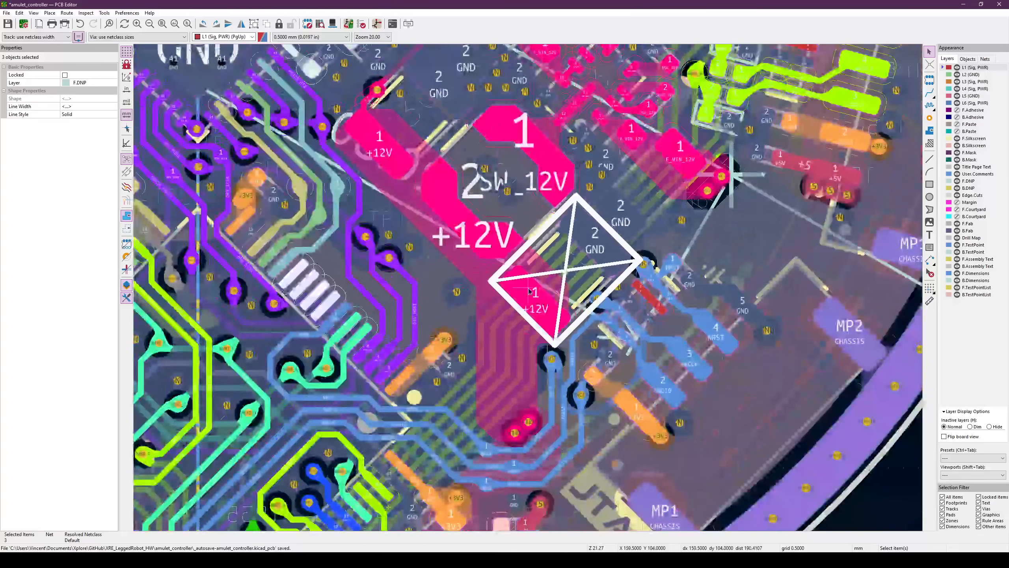
shift+click(585, 280)
ctrl+shift+click(584, 272)
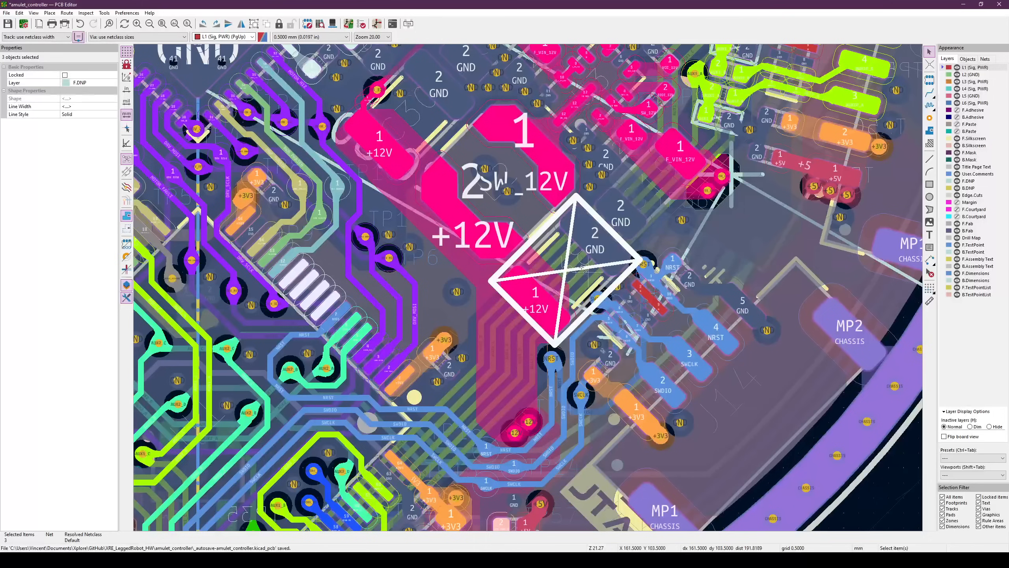
shift+click(592, 251)
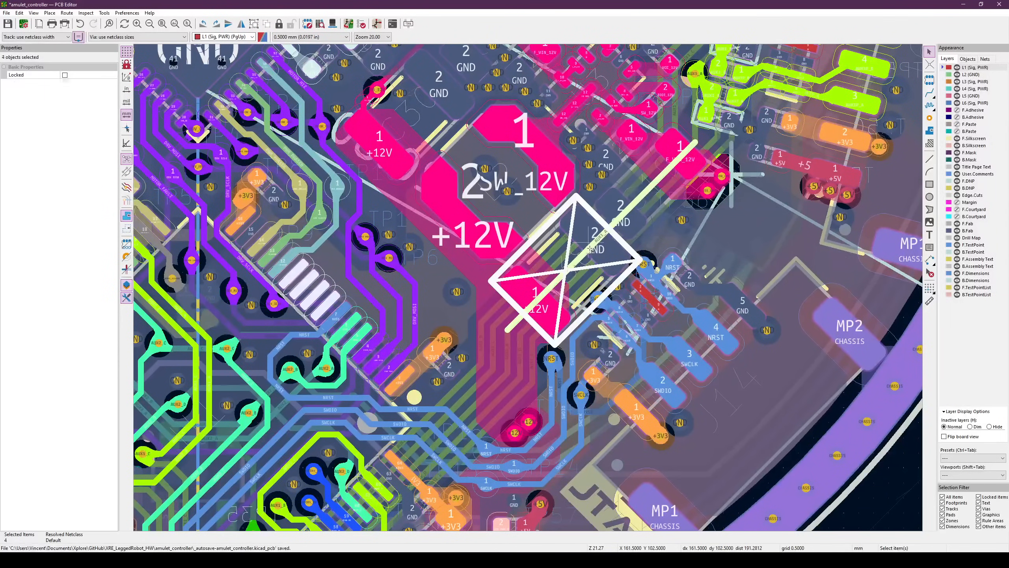
ctrl+shift+click(591, 249)
Dim the inactive layers and group the DNP cross marker with the +12V/GND component beneath it
click(970, 427)
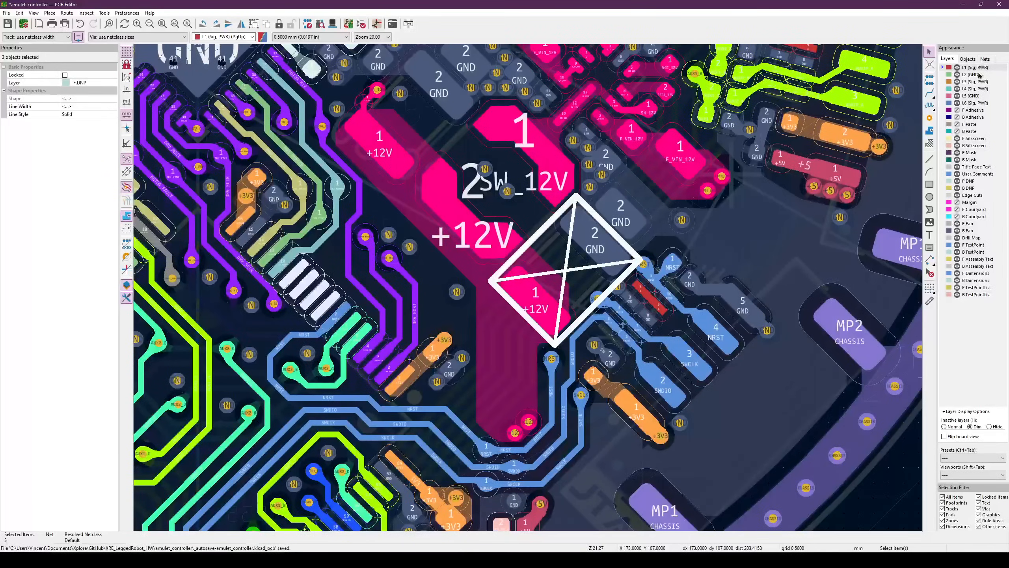
shift+click(574, 264)
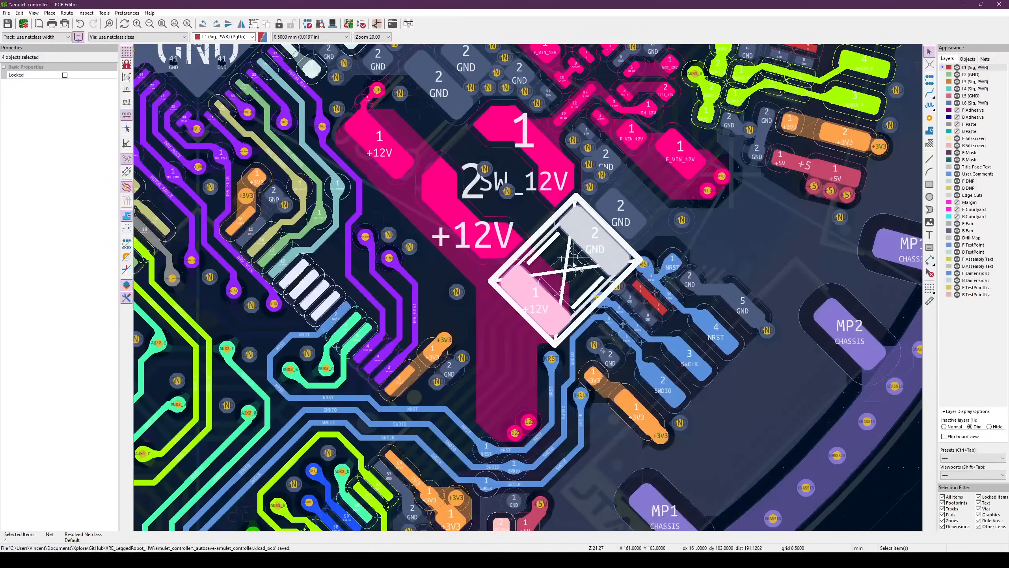
right_click(572, 241)
mouse_move(618, 430)
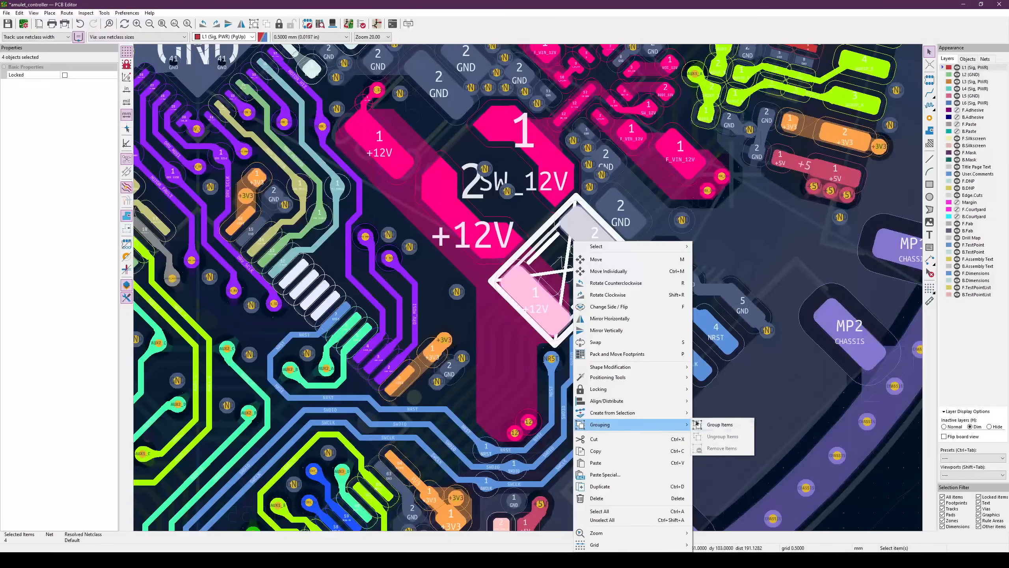
click(719, 424)
scroll(417, 292, down, 2)
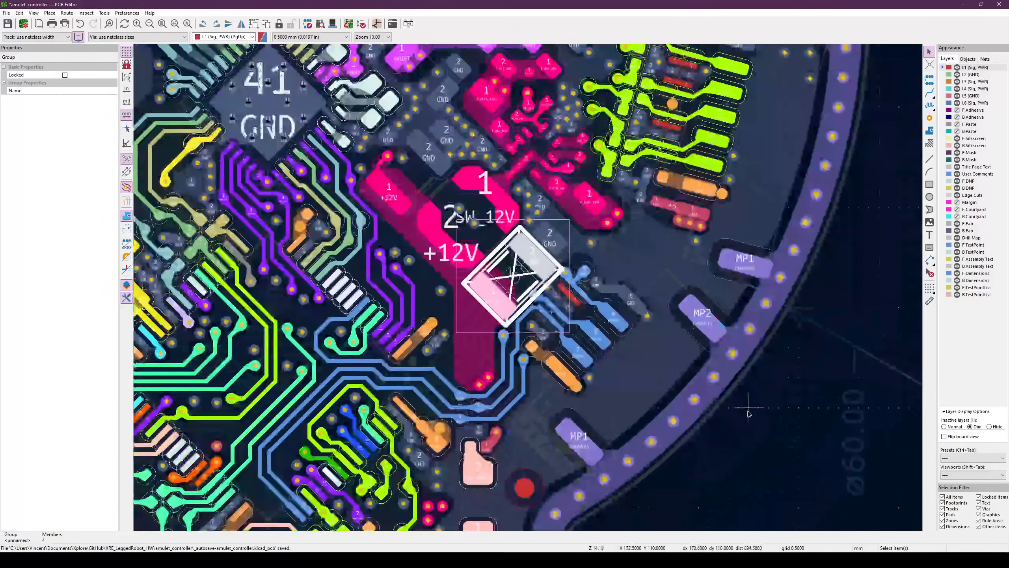
Reselect the group to check that the DNP marker and its component belong together
key(Escape)
click(538, 282)
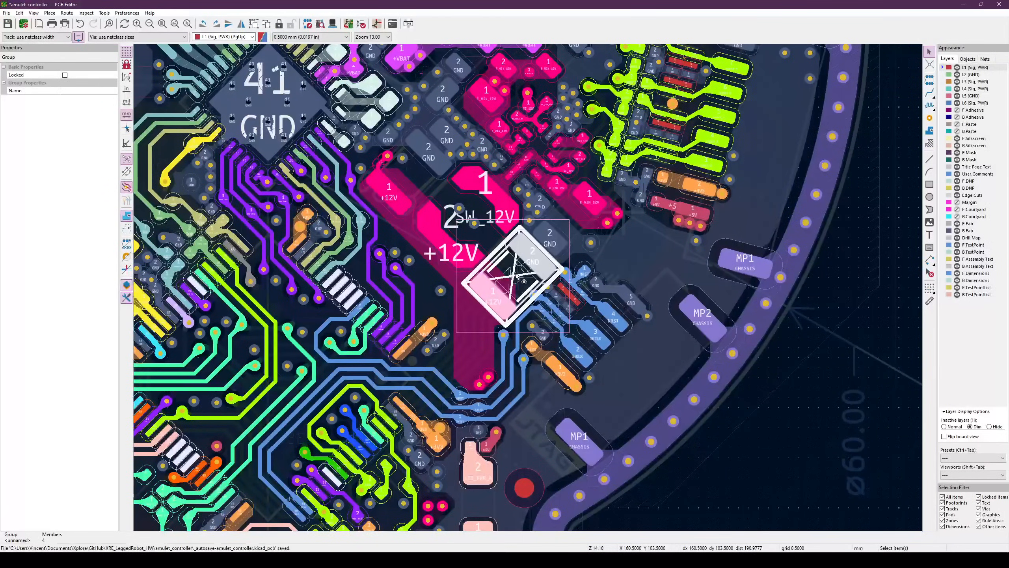
mouse_move(500, 286)
mouse_down()
mouse_move(539, 347)
mouse_move(516, 224)
mouse_move(505, 302)
mouse_move(510, 280)
mouse_up()
scroll(510, 279, down, 4)
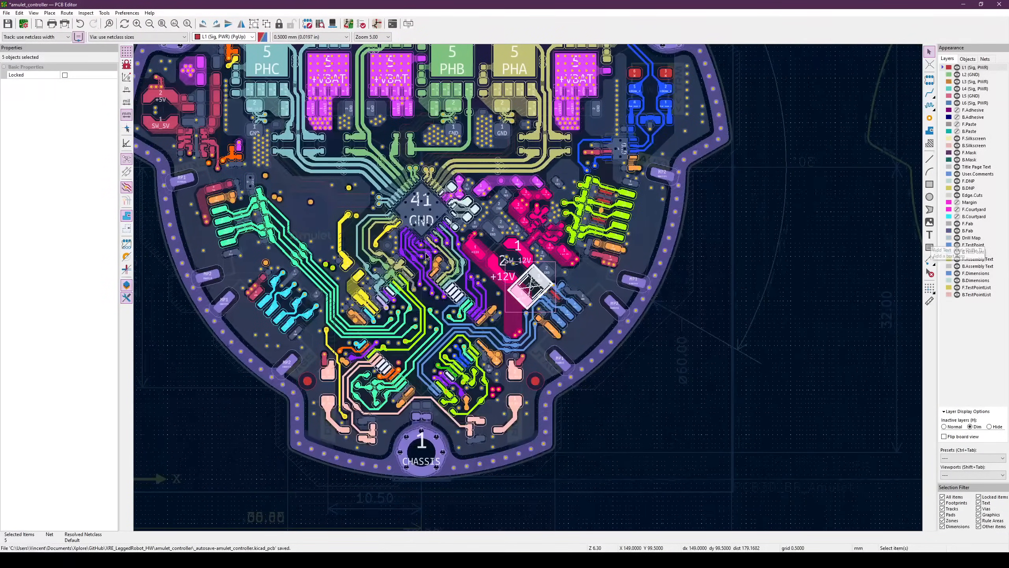
Make F.DNP the active layer and examine the do-not-populate markers across the front of the board
key(Home)
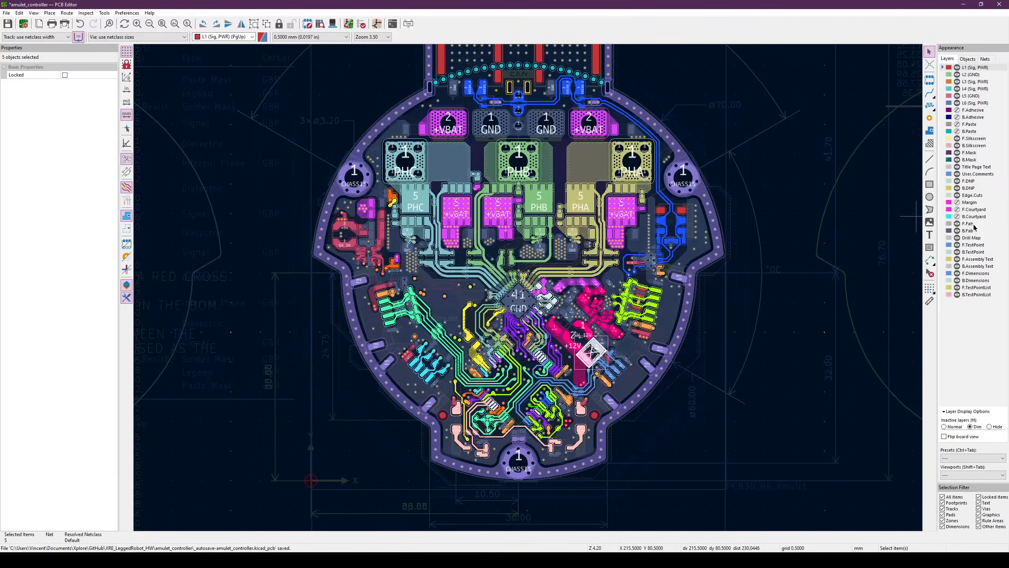
click(978, 259)
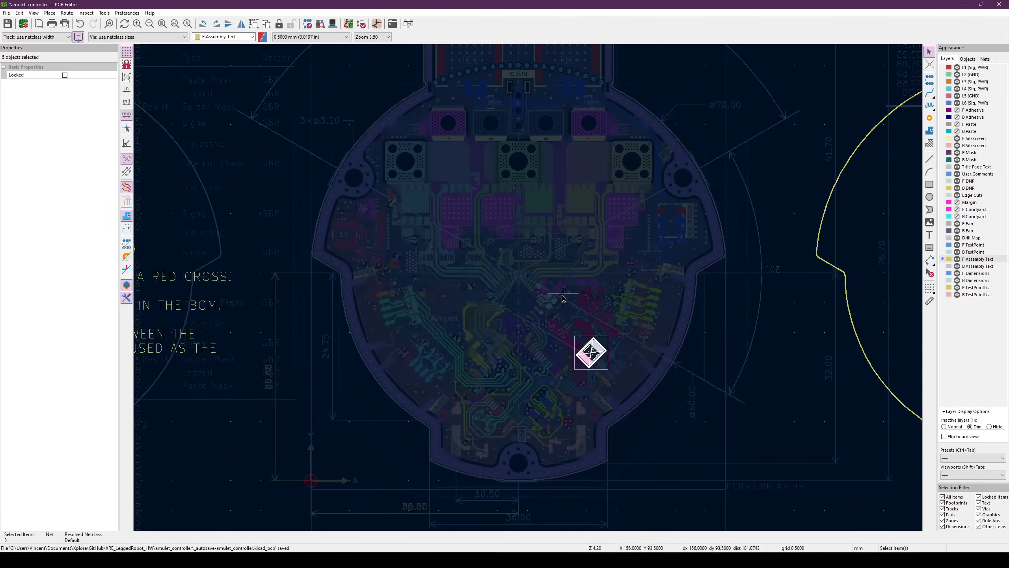
click(974, 224)
click(977, 182)
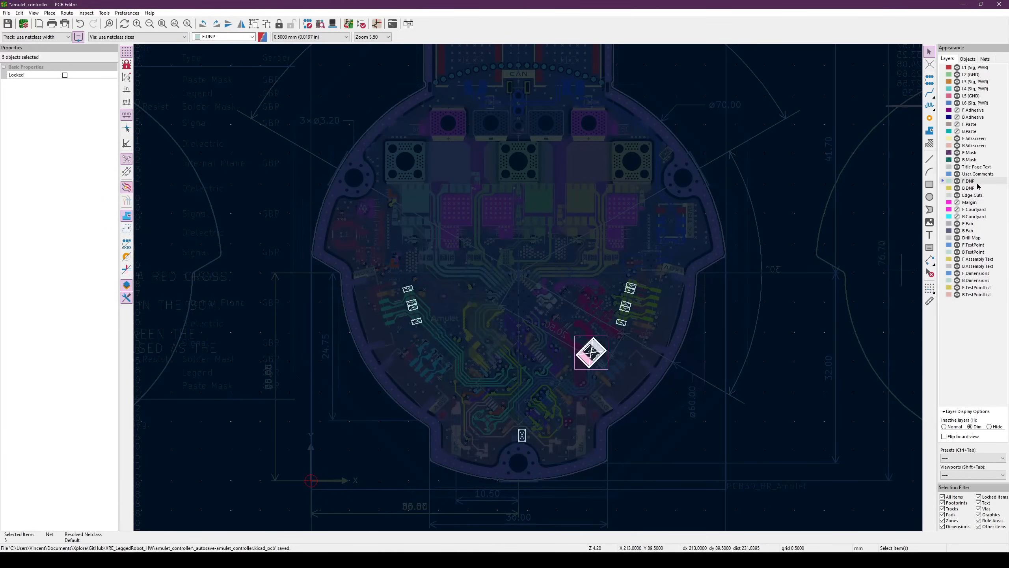
click(803, 402)
scroll(652, 359, up, 3)
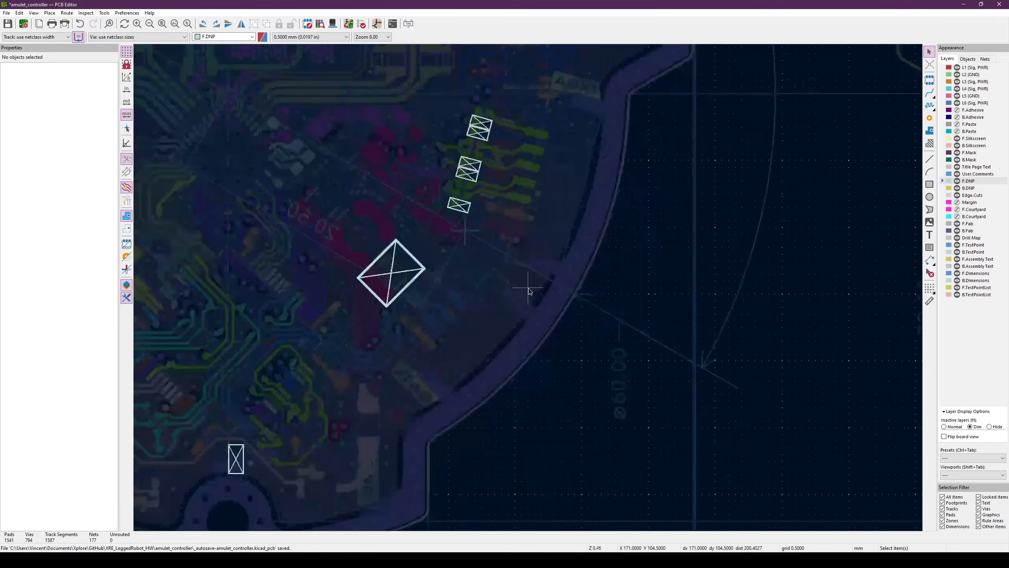
scroll(484, 309, down, 3)
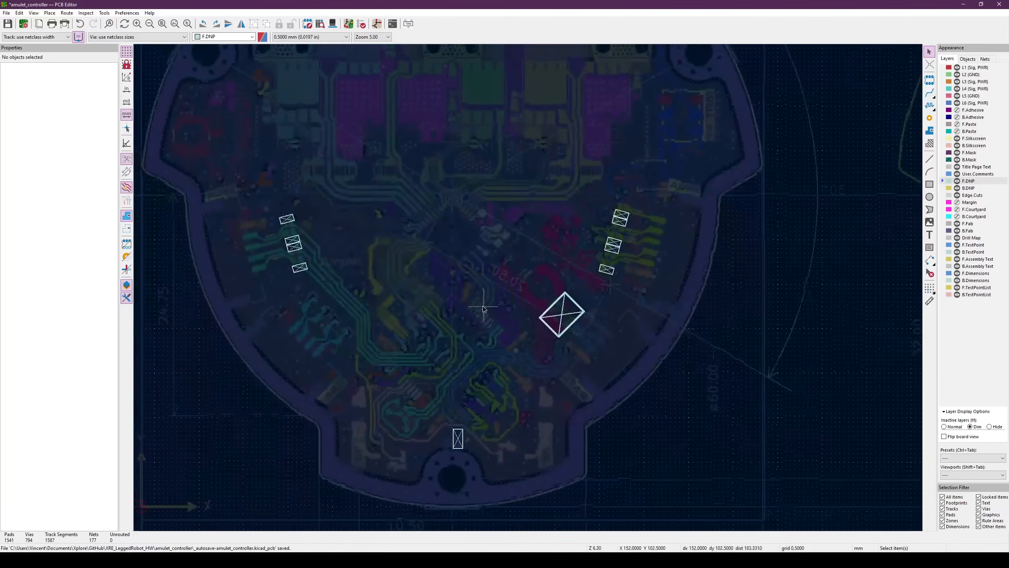
Make B.DNP the active layer and examine the do-not-populate markers for the back of the board
click(969, 189)
scroll(450, 298, down, 1)
middle_drag(525, 203, 509, 255)
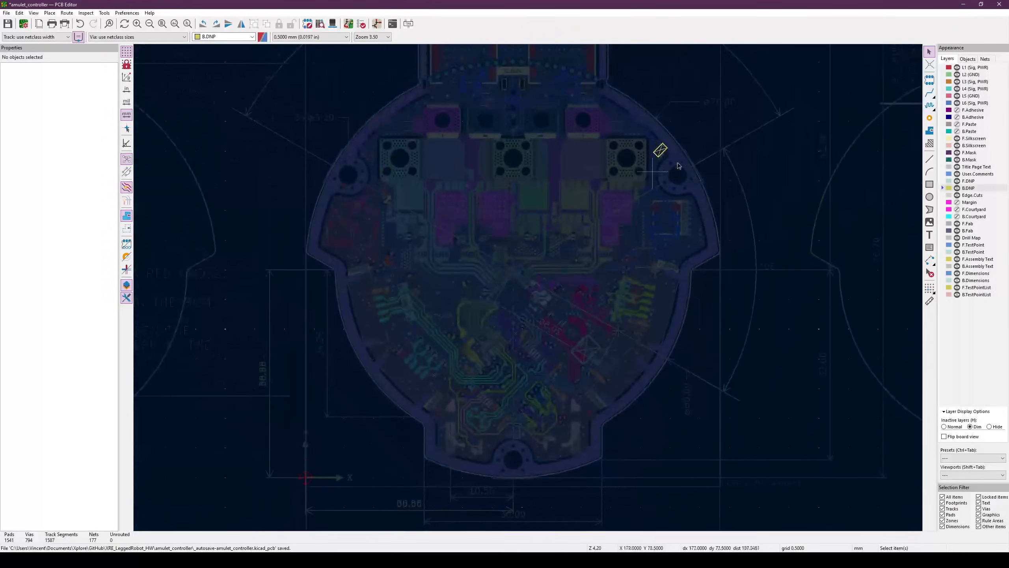
scroll(675, 168, up, 3)
scroll(480, 294, down, 3)
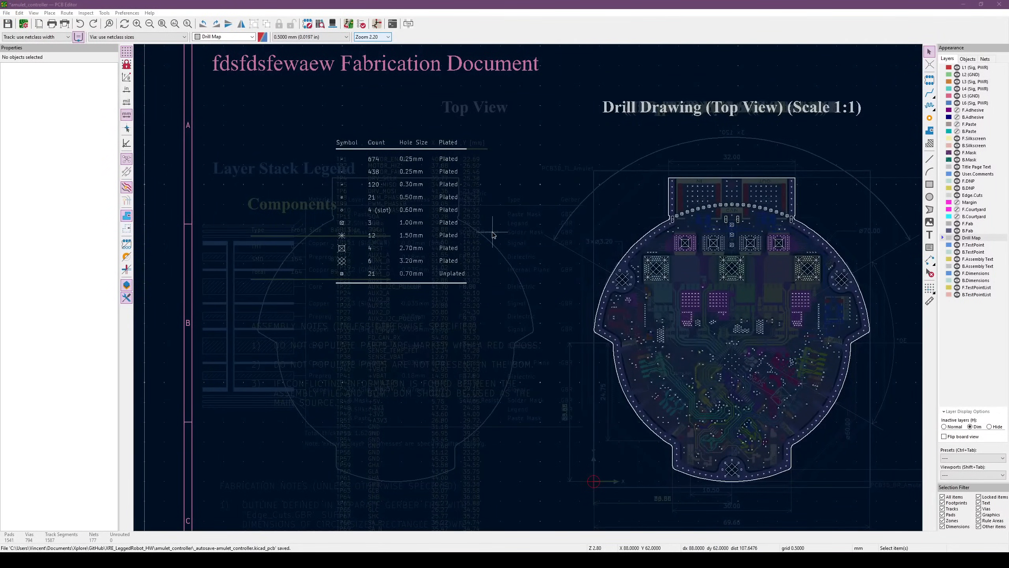
Examine the drill table and the hole symbols of the drill drawing on the Drill Map layer
middle_drag(557, 268, 500, 237)
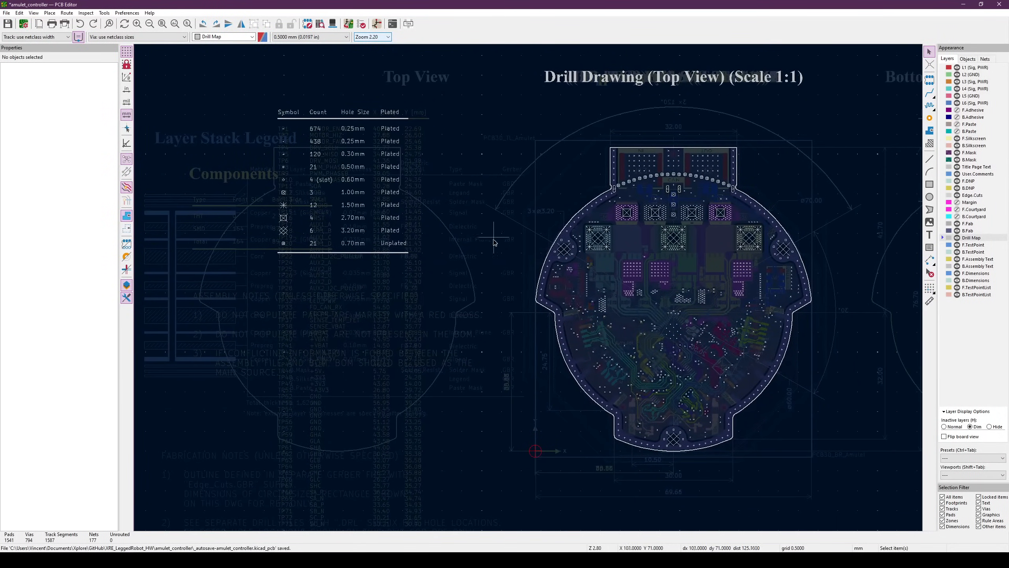
scroll(373, 208, up, 2)
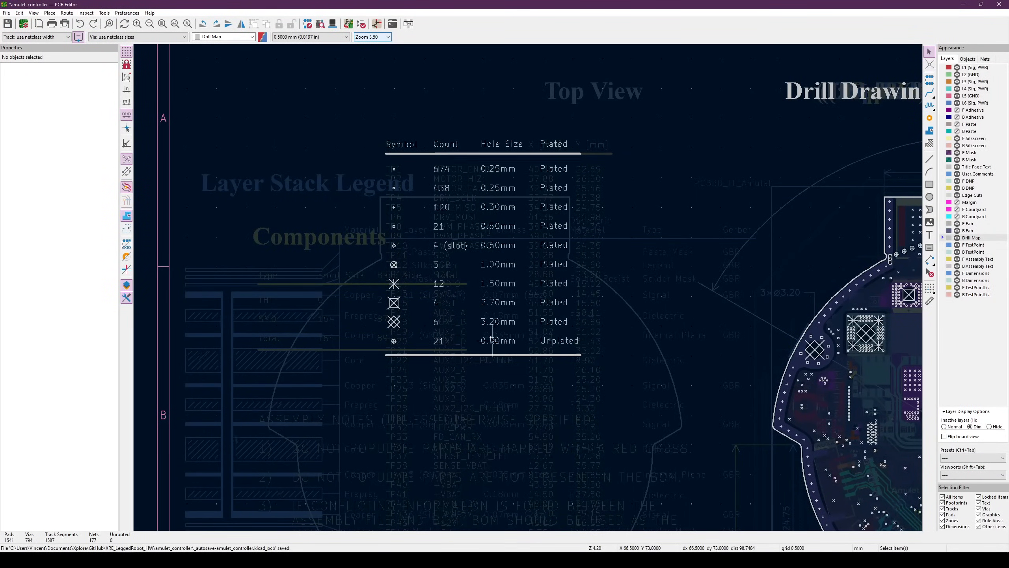
mouse_move(556, 376)
middle_down()
mouse_move(207, 273)
mouse_move(170, 236)
middle_up()
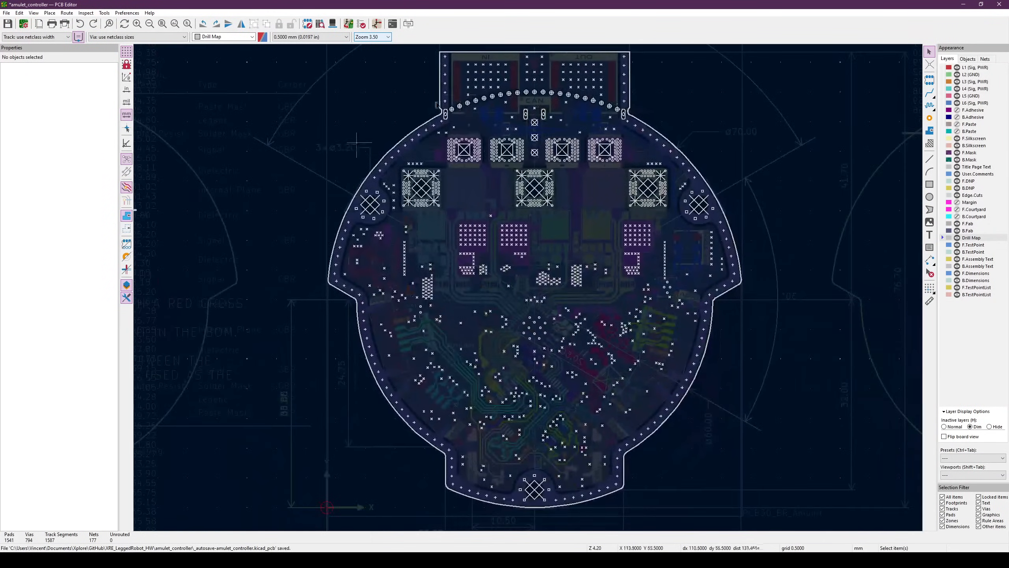
scroll(542, 218, down, 3)
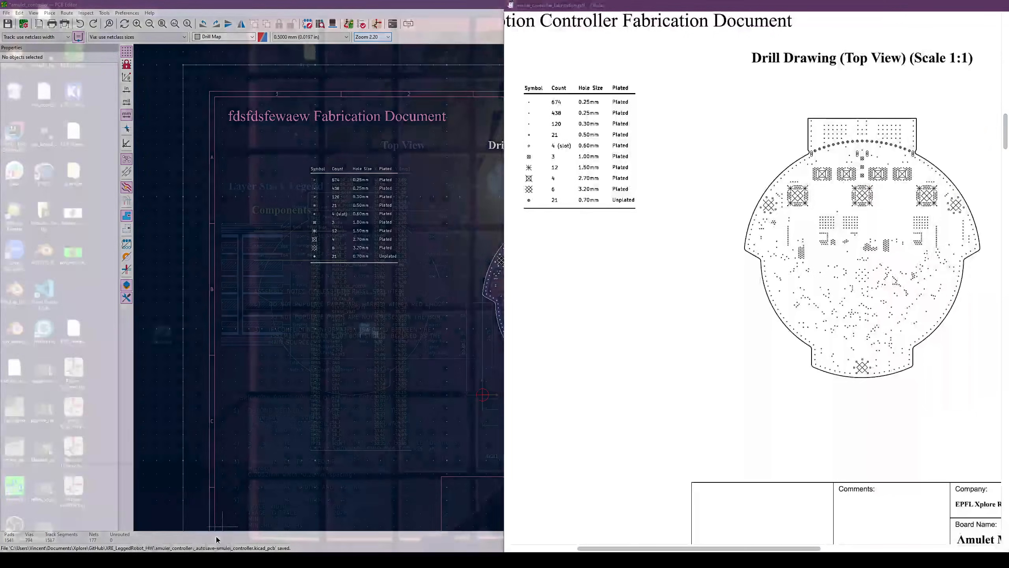
Compare the drill drawing with the fabrication PDF in Okular and return to the Drill Map view in the PCB Editor
click(216, 539)
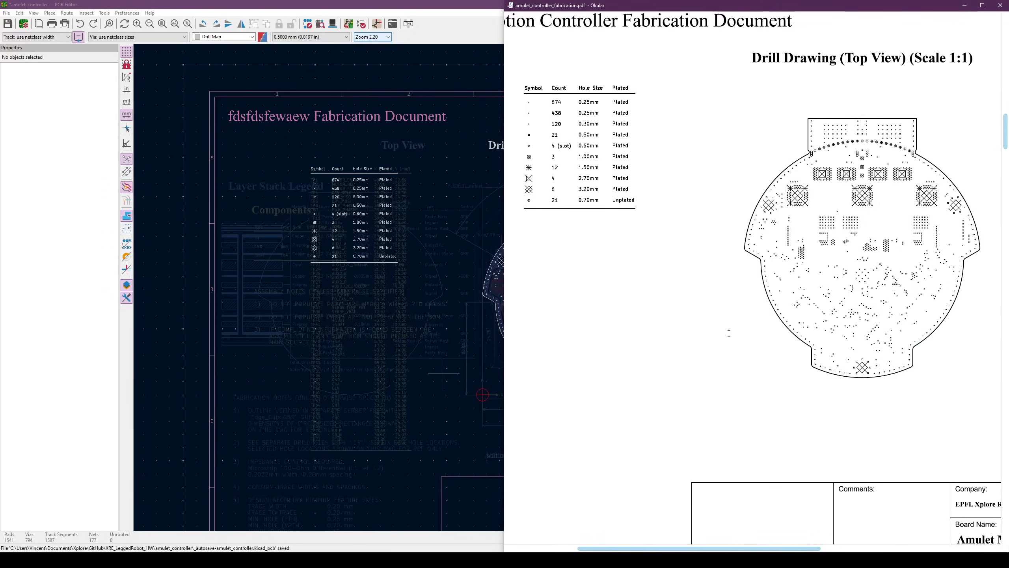
scroll(729, 333, up, 1)
click(282, 392)
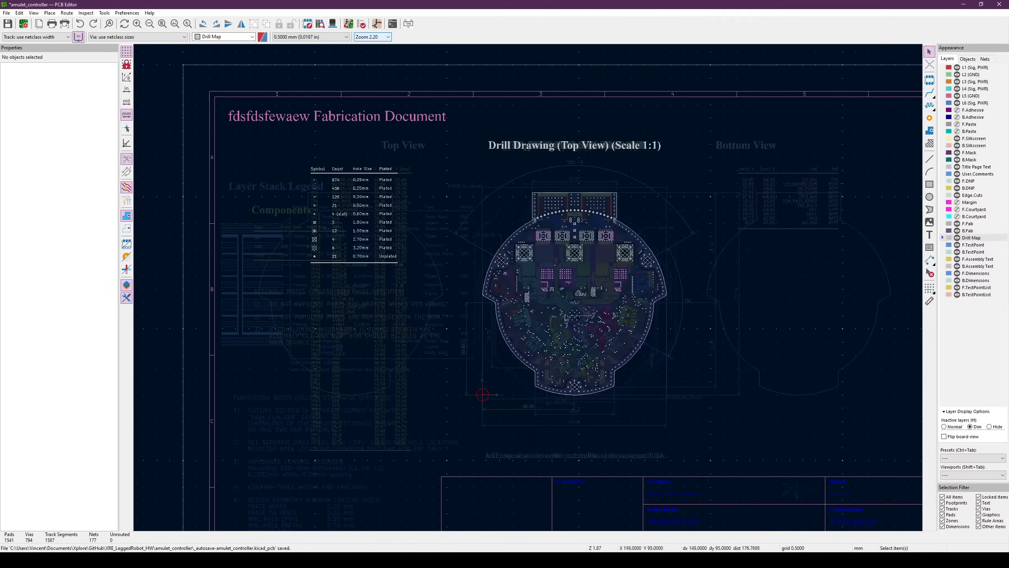
scroll(564, 297, up, 2)
middle_drag(498, 277, 614, 315)
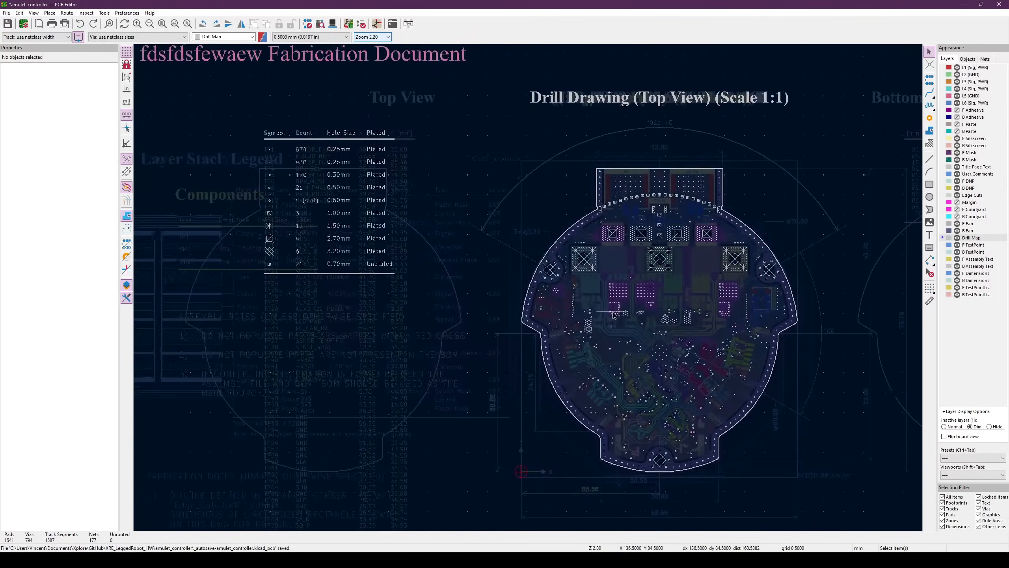
middle_drag(567, 263, 532, 232)
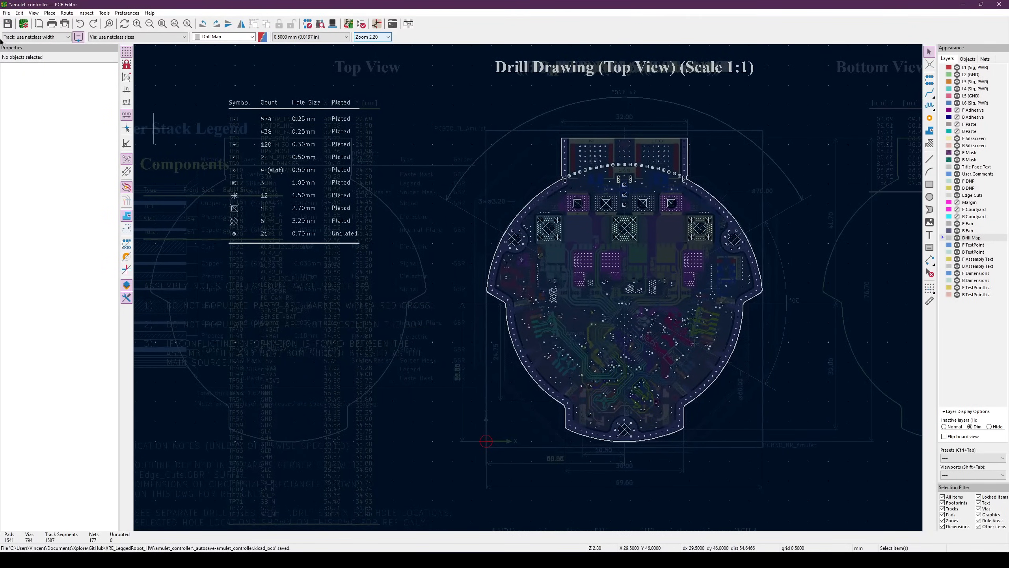
Generate the drill map file in DXF format in the Manufacturing/Fabrication/Gerbers/ folder
click(6, 13)
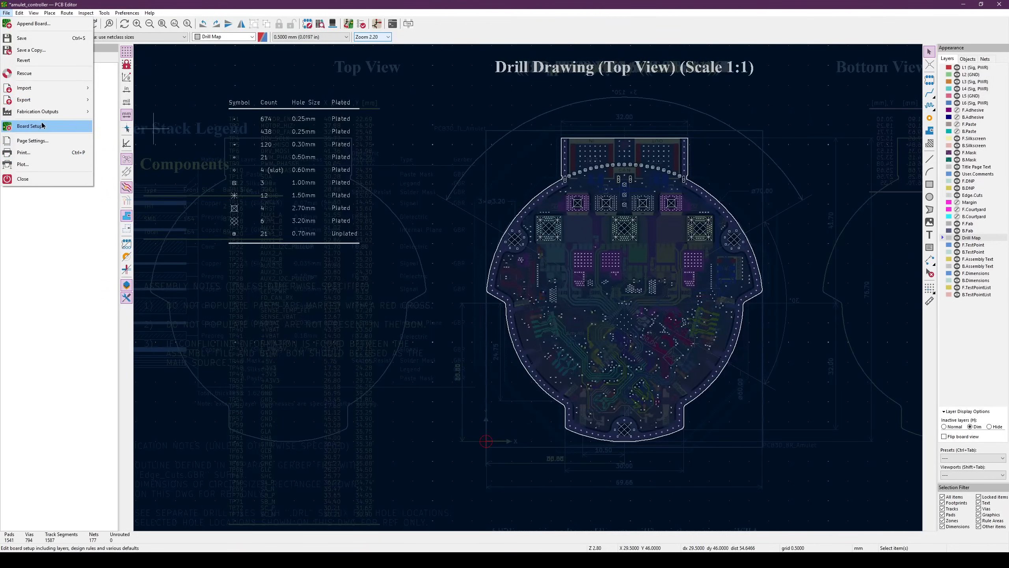
mouse_move(43, 112)
click(124, 111)
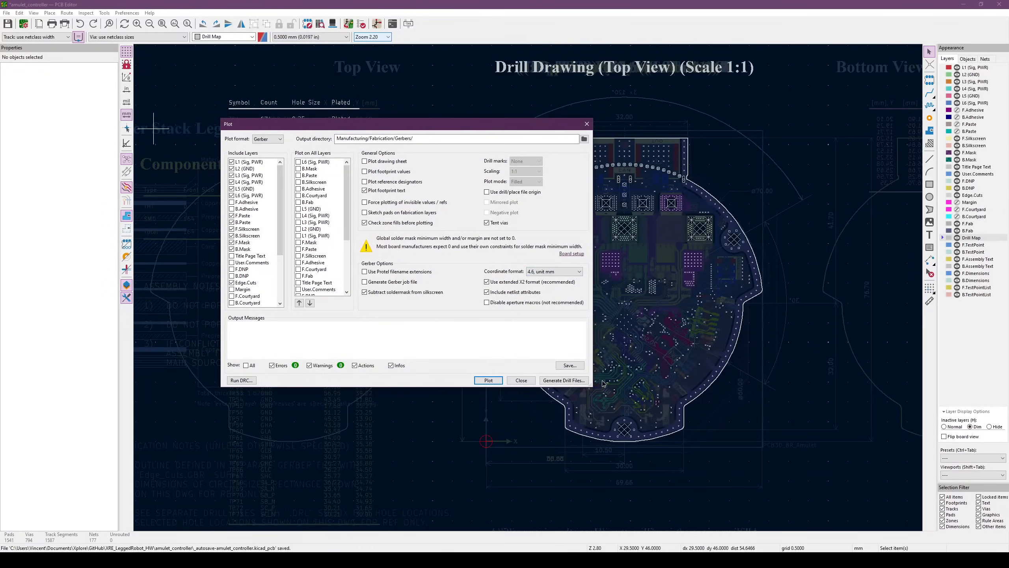
click(564, 380)
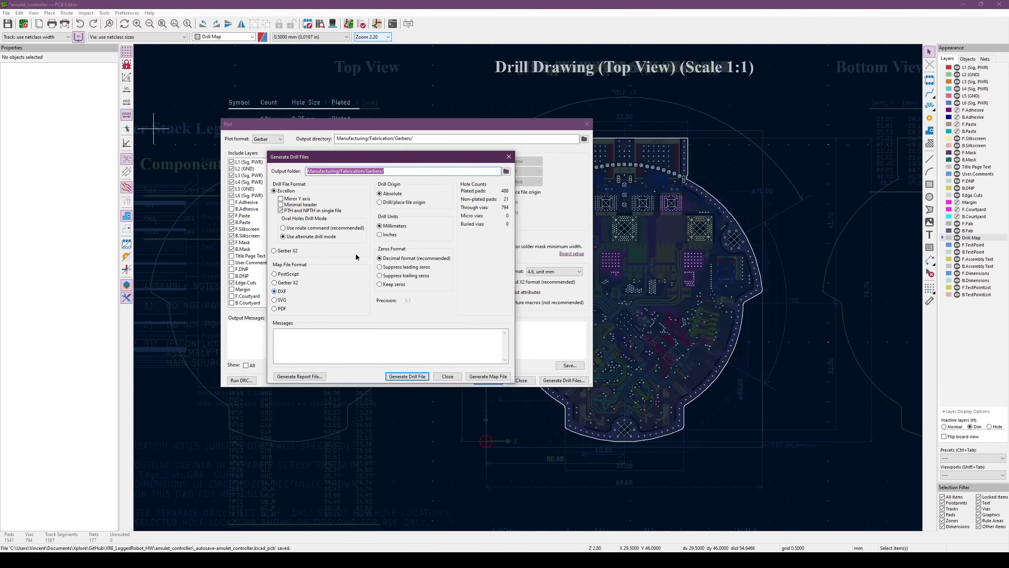
click(386, 172)
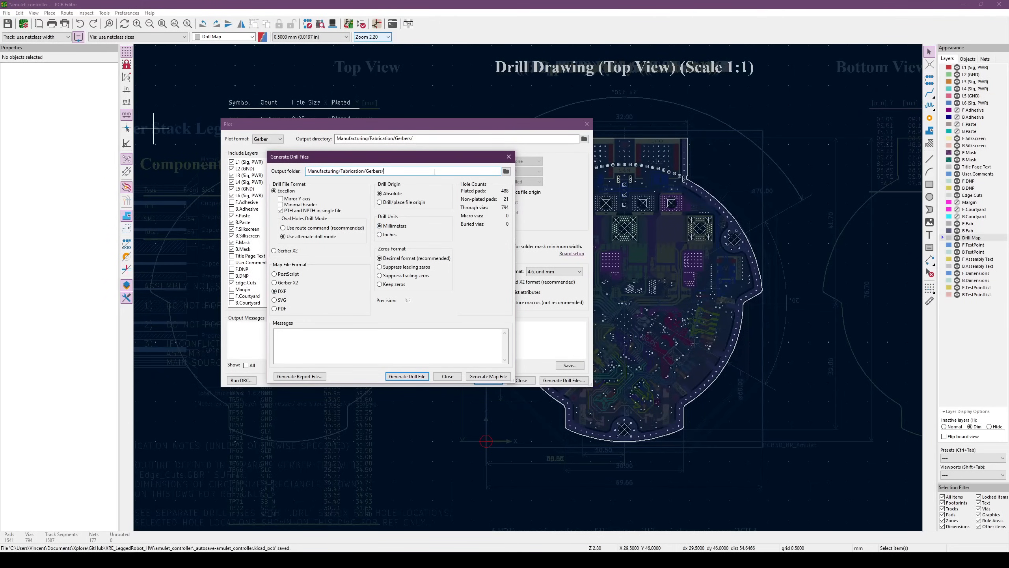
click(400, 172)
click(481, 379)
drag(413, 345, 404, 339)
click(447, 377)
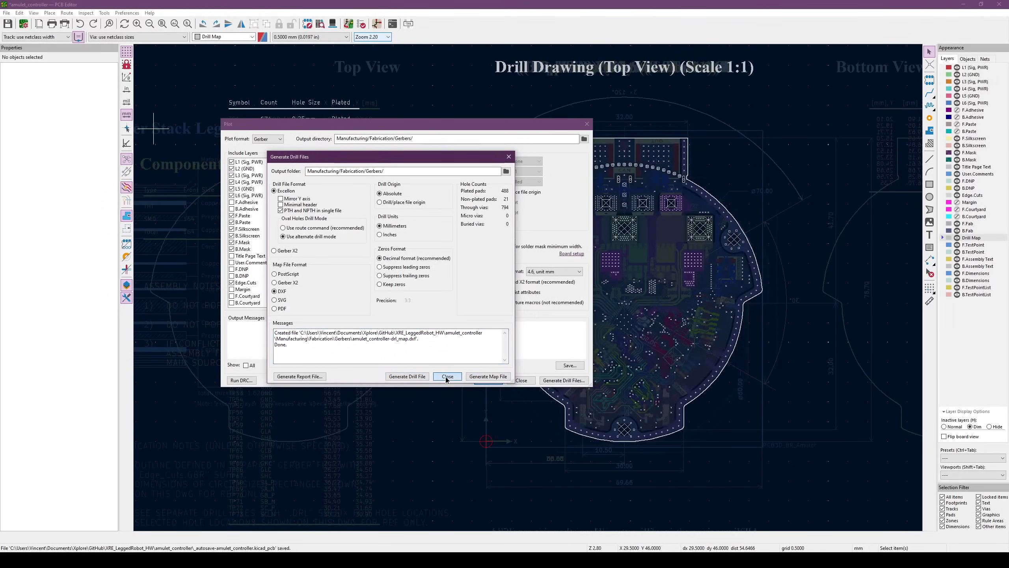
click(521, 380)
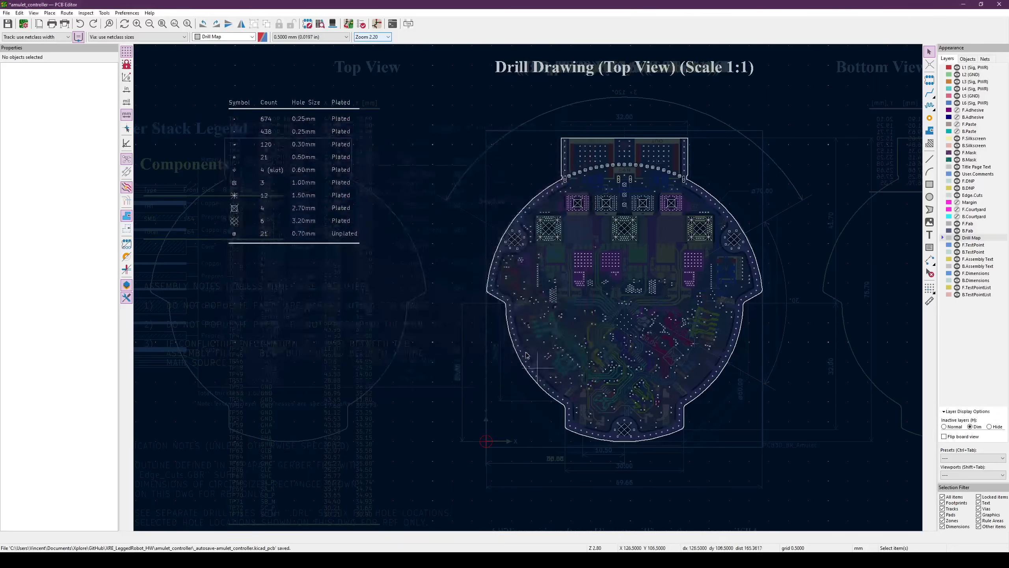
Start a vector graphics import and choose the amulet_controller-drl_map.dxf file from the Gerbers folder
click(6, 13)
mouse_move(47, 93)
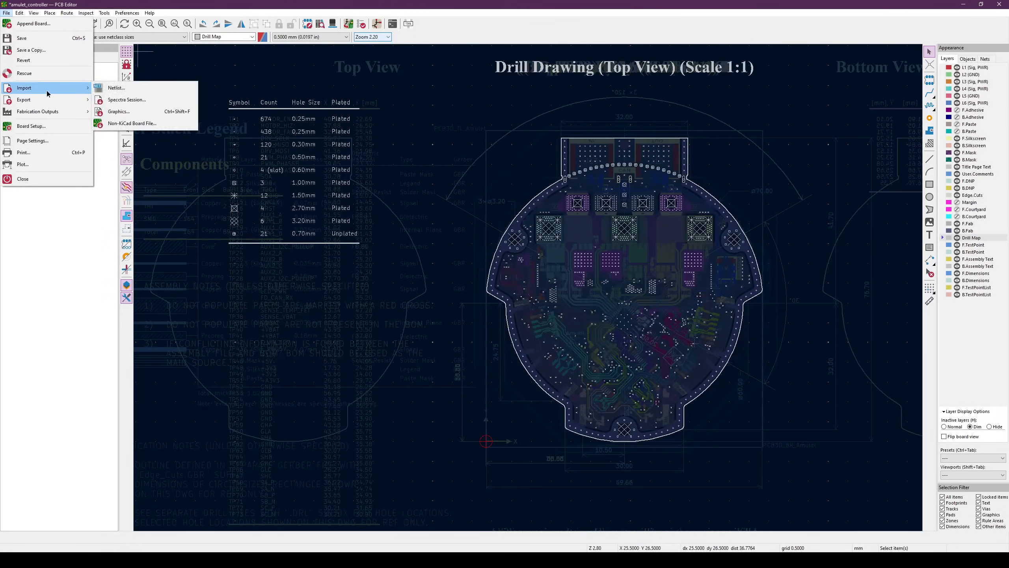
click(116, 99)
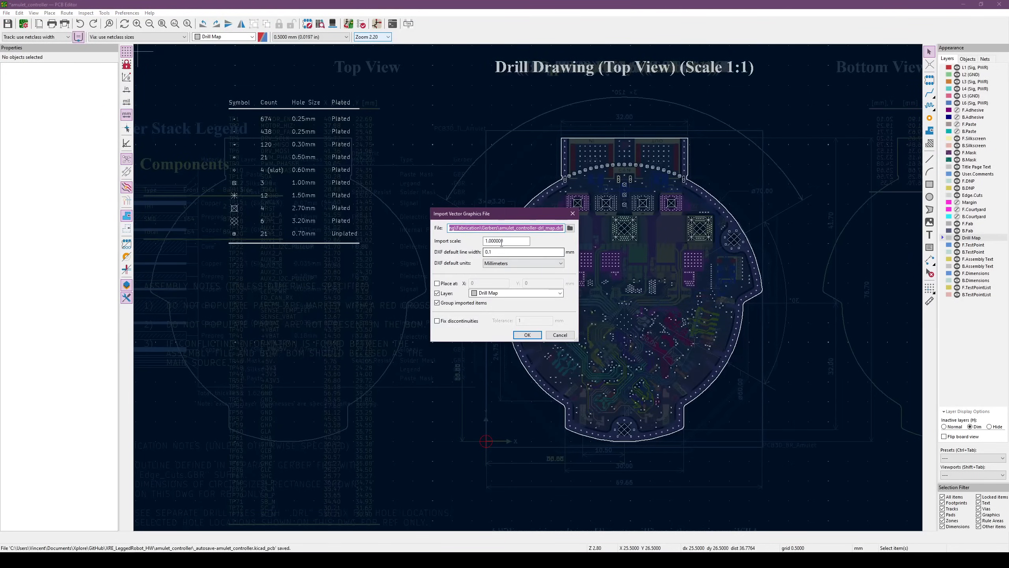
click(569, 228)
double_click(93, 73)
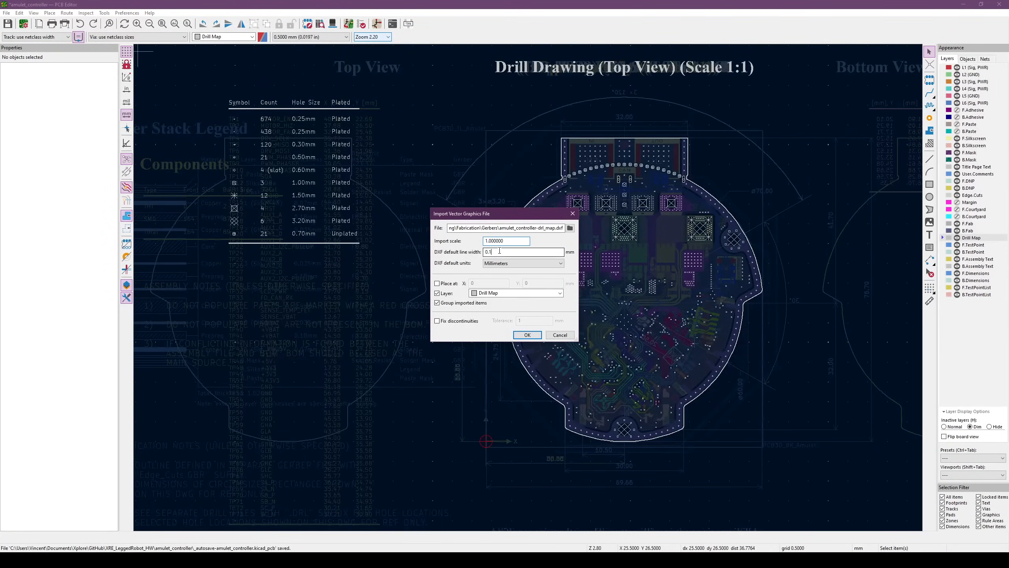
Import the DXF with 0.1 mm default line width in millimetres onto the Drill Map layer and place it below the existing drill table
drag(501, 215, 394, 194)
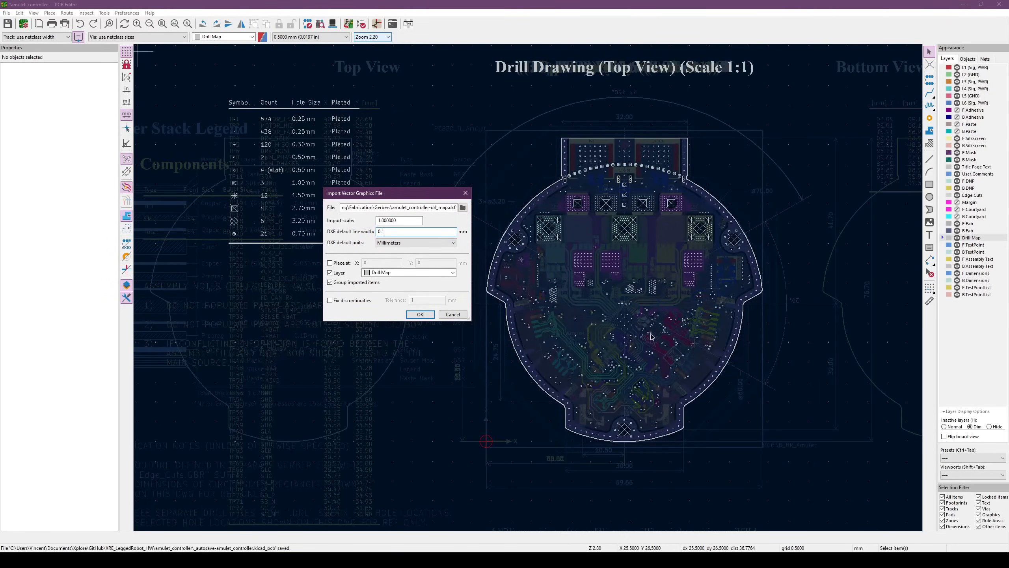
click(382, 244)
click(380, 249)
click(386, 273)
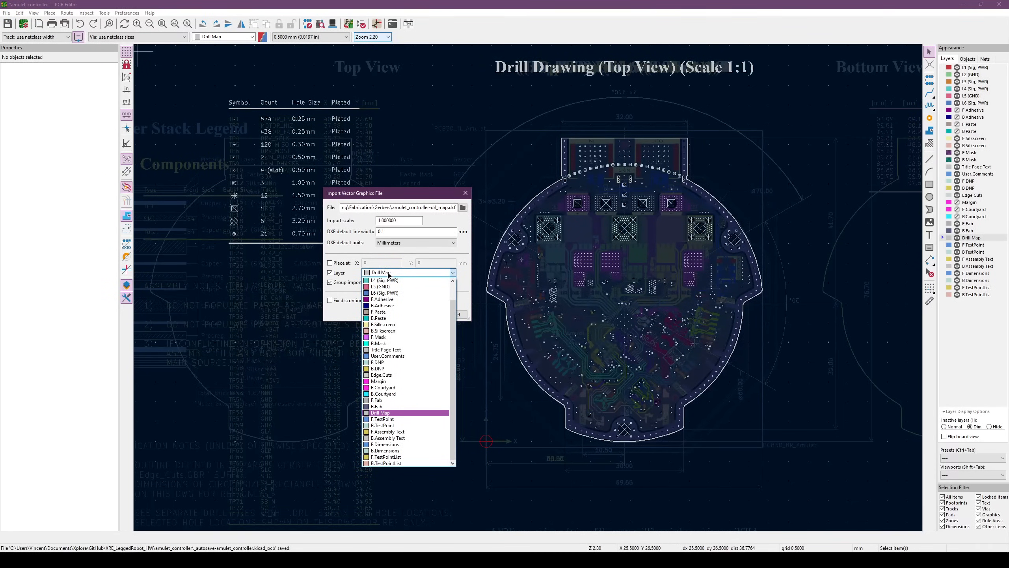
click(388, 273)
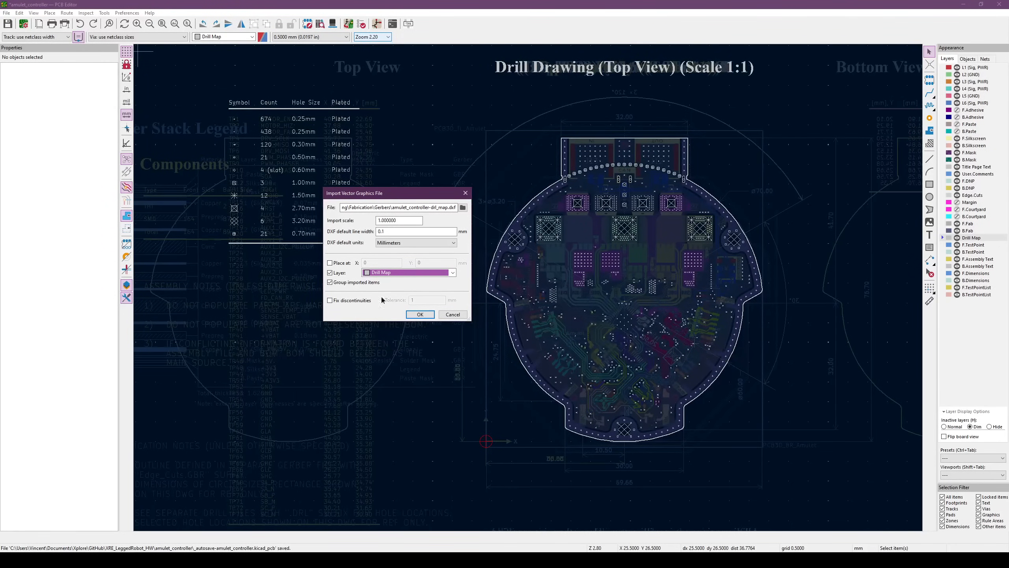
click(415, 315)
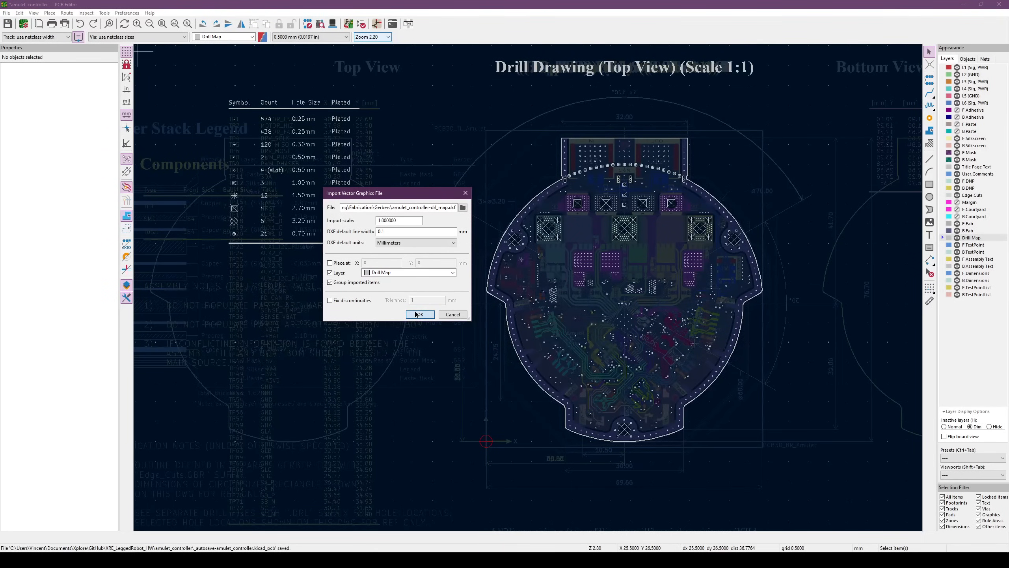
scroll(428, 493, down, 1)
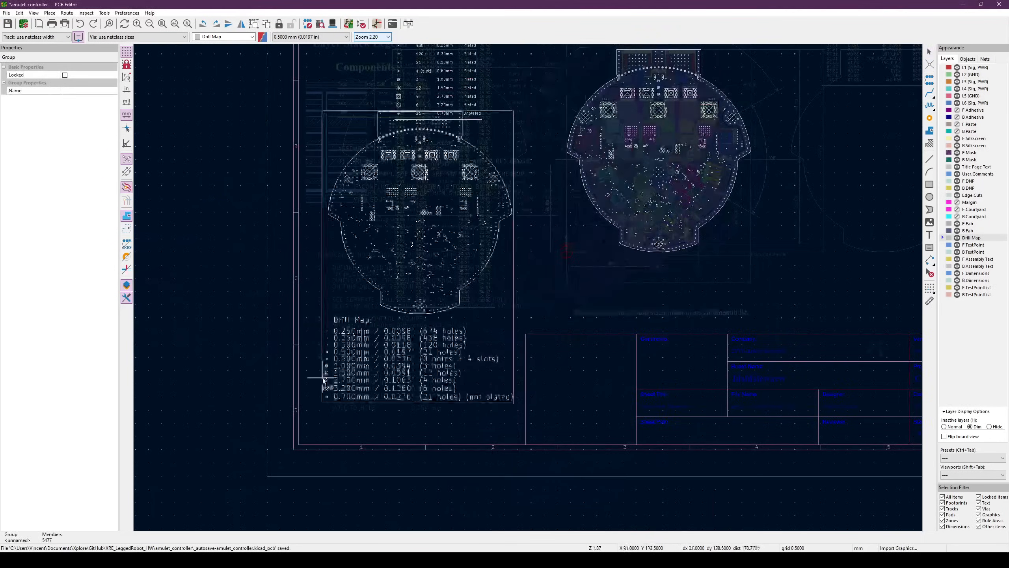
click(352, 441)
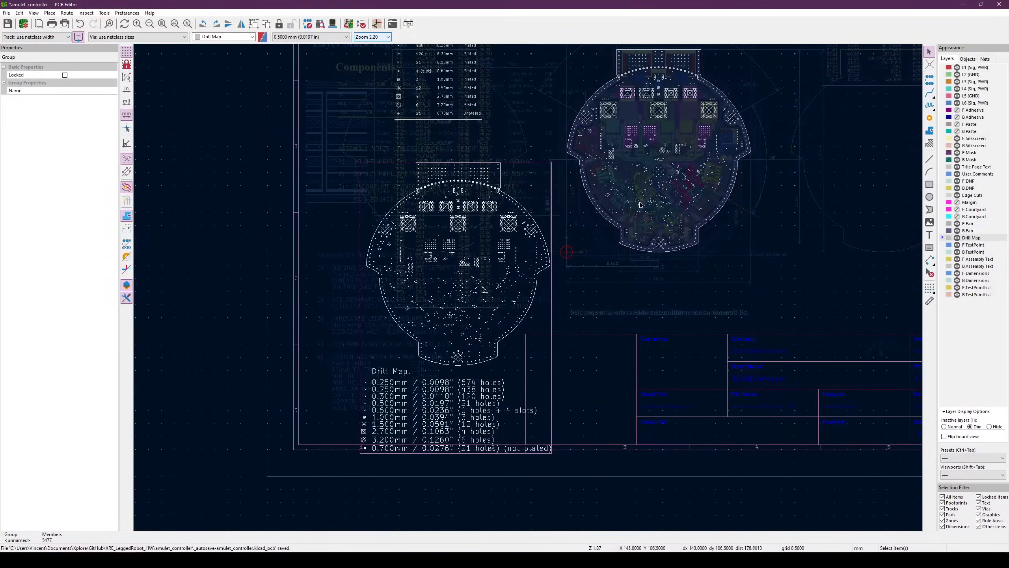
Compare the hole list of the imported drill map with the existing drill table
scroll(669, 175, up, 1)
middle_drag(246, 512, 464, 268)
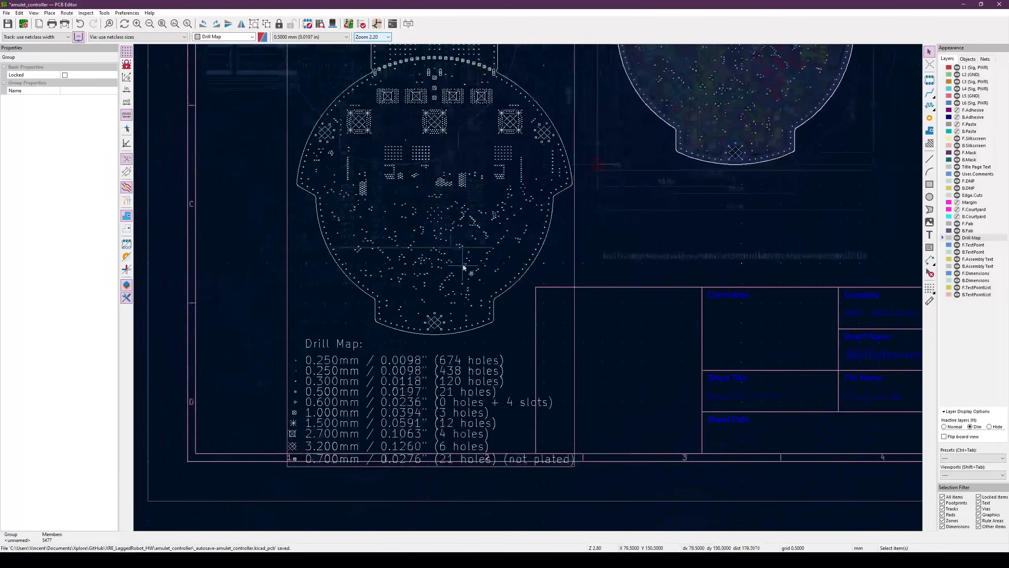
middle_drag(400, 182, 391, 423)
drag(391, 423, 397, 472)
scroll(373, 169, up, 1)
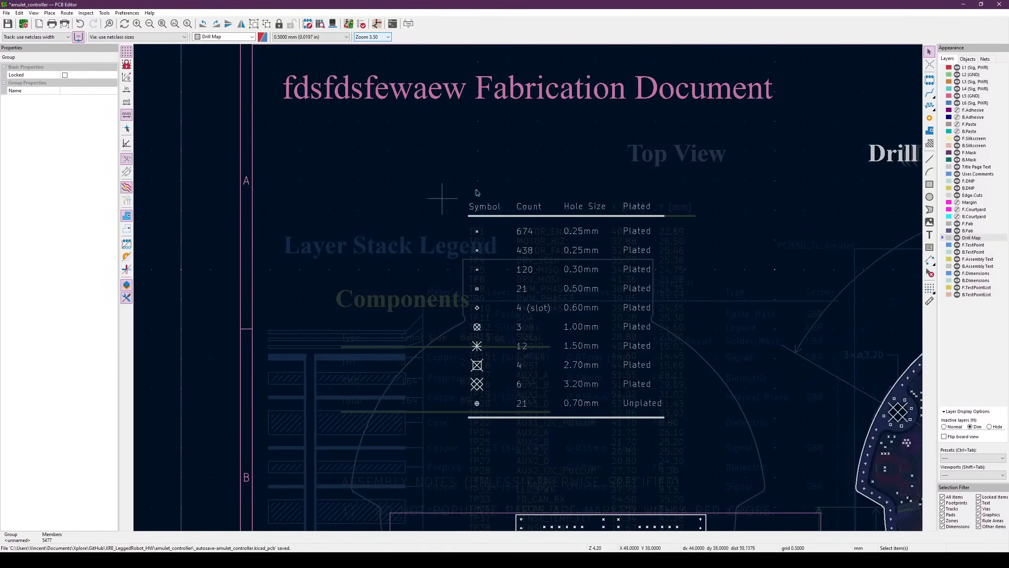
scroll(426, 393, down, 5)
scroll(528, 288, up, 4)
scroll(524, 278, down, 1)
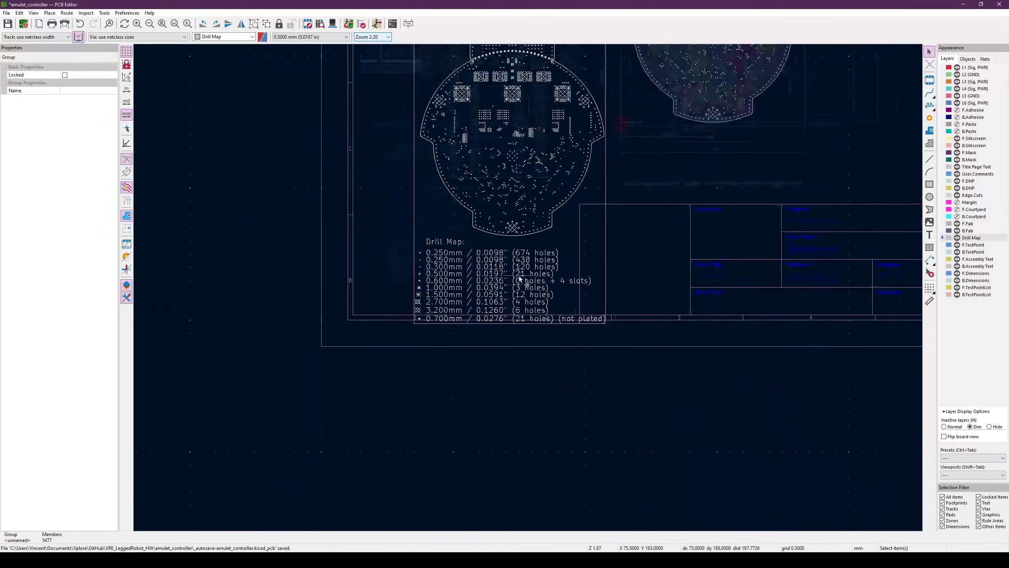
scroll(391, 268, up, 1)
scroll(328, 362, down, 3)
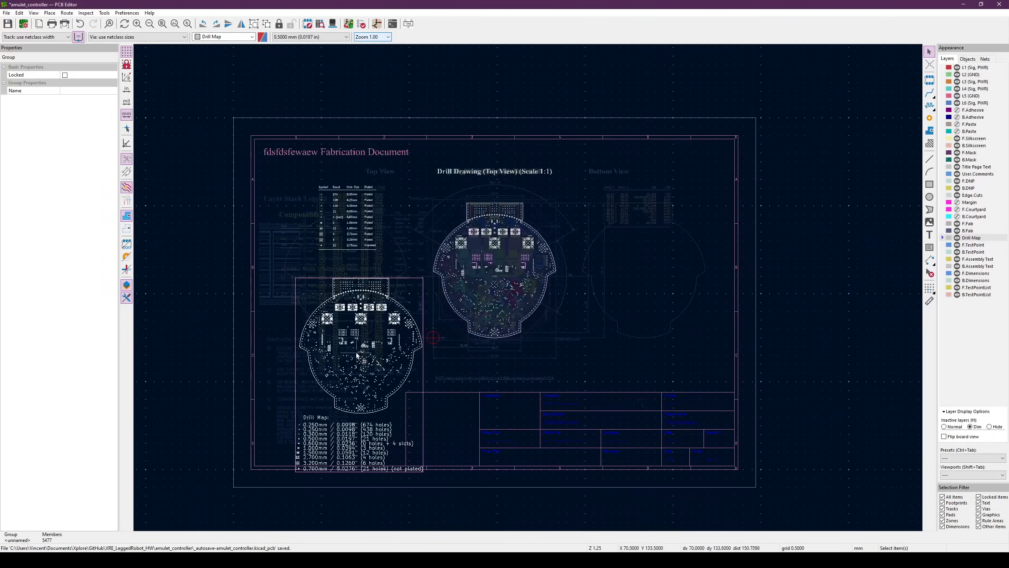
Delete the imported drill map group from the sheet
key(Delete)
scroll(427, 332, up, 3)
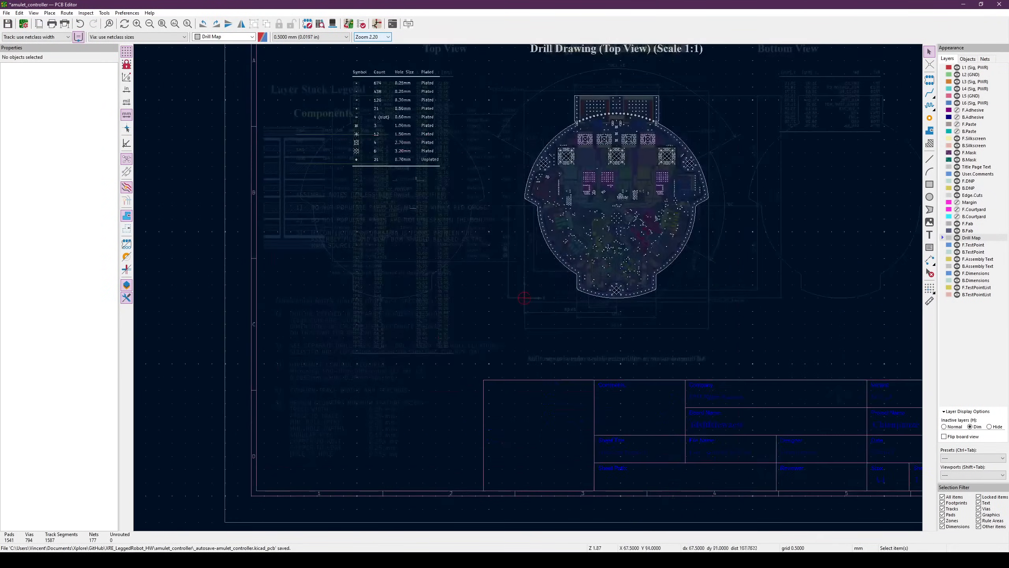
scroll(360, 275, down, 3)
Make F.TestPoint the active layer and examine the front test point markers and TP33's reference text
scroll(818, 279, up, 3)
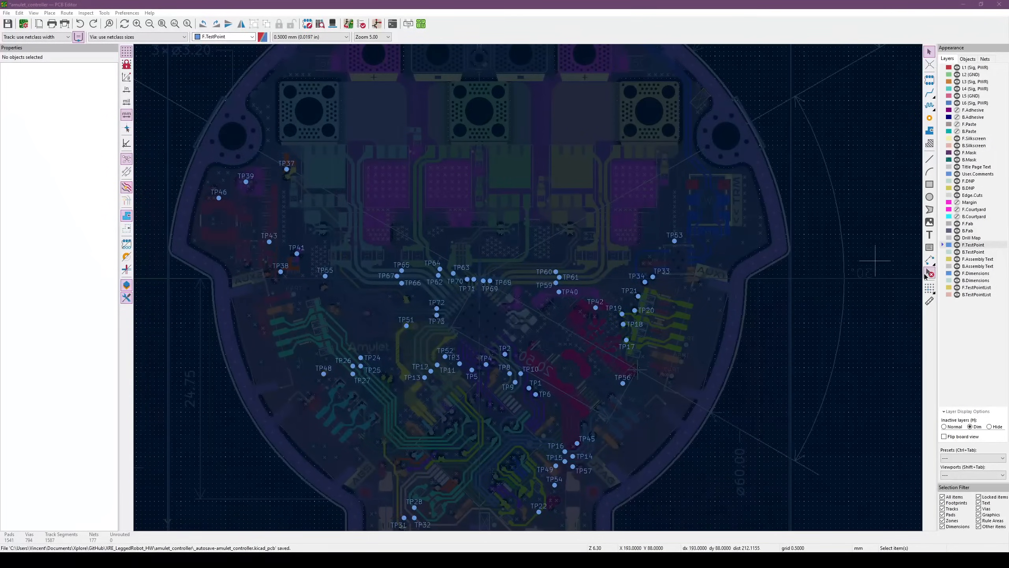
middle_drag(523, 359, 532, 332)
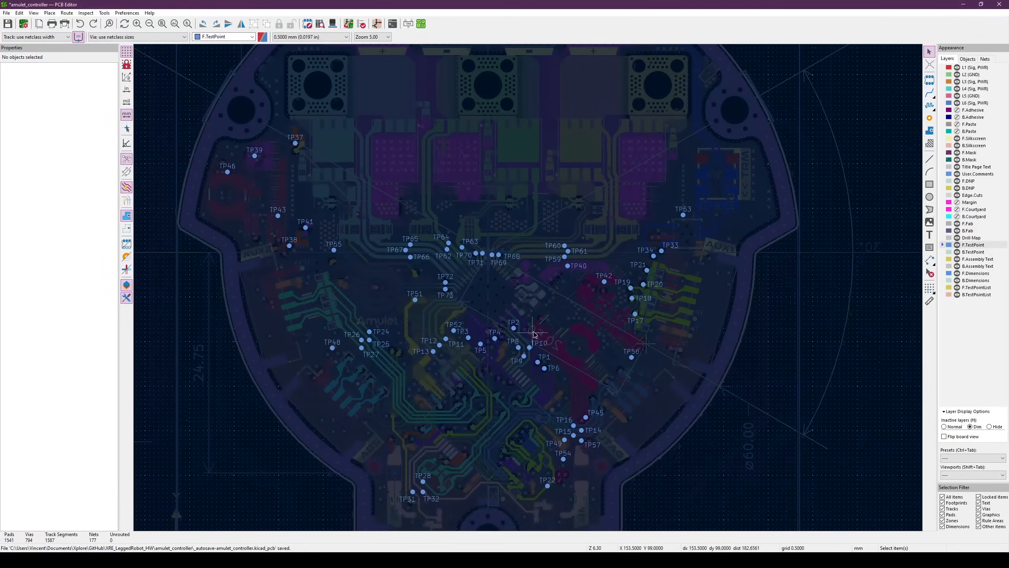
scroll(667, 252, up, 5)
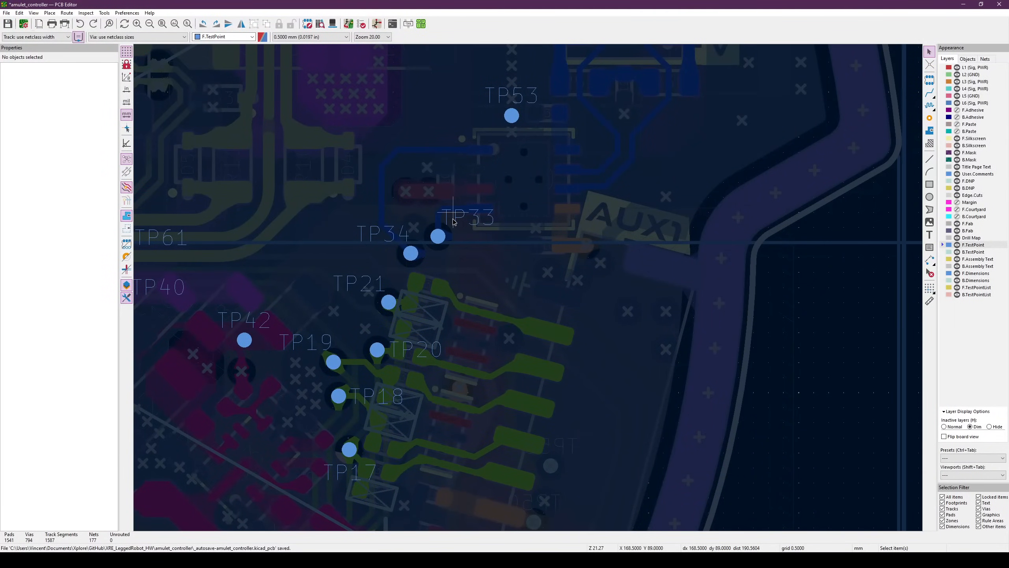
click(454, 221)
scroll(460, 258, down, 10)
scroll(470, 342, up, 4)
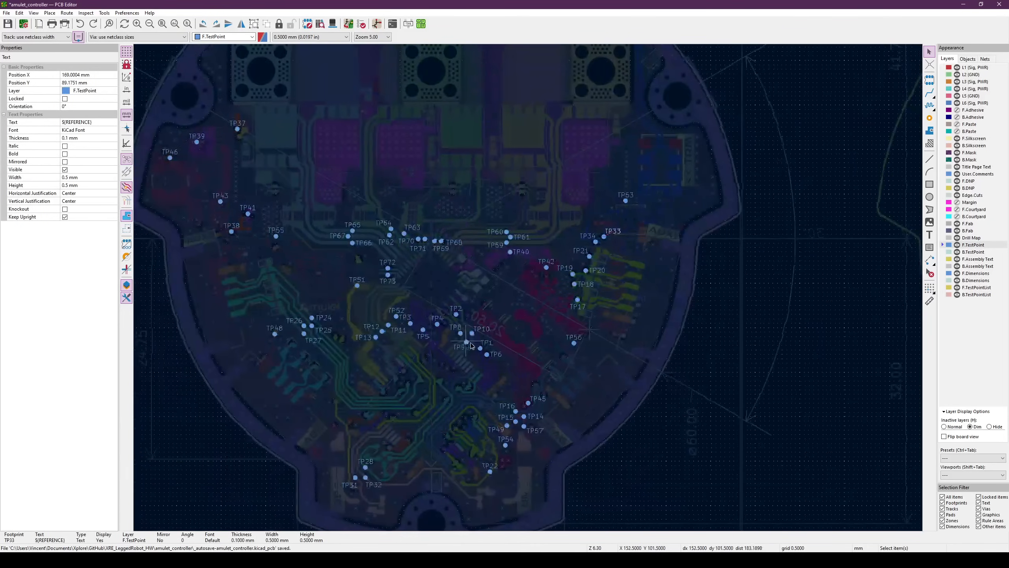
middle_drag(470, 342, 489, 330)
Switch to the fabrication PDF in Okular and examine the Top Test Points drawing closely around TP73
key(alt+Tab)
scroll(717, 310, up, 10)
scroll(716, 310, up, 20)
ctrl+scroll(822, 300, up, 4)
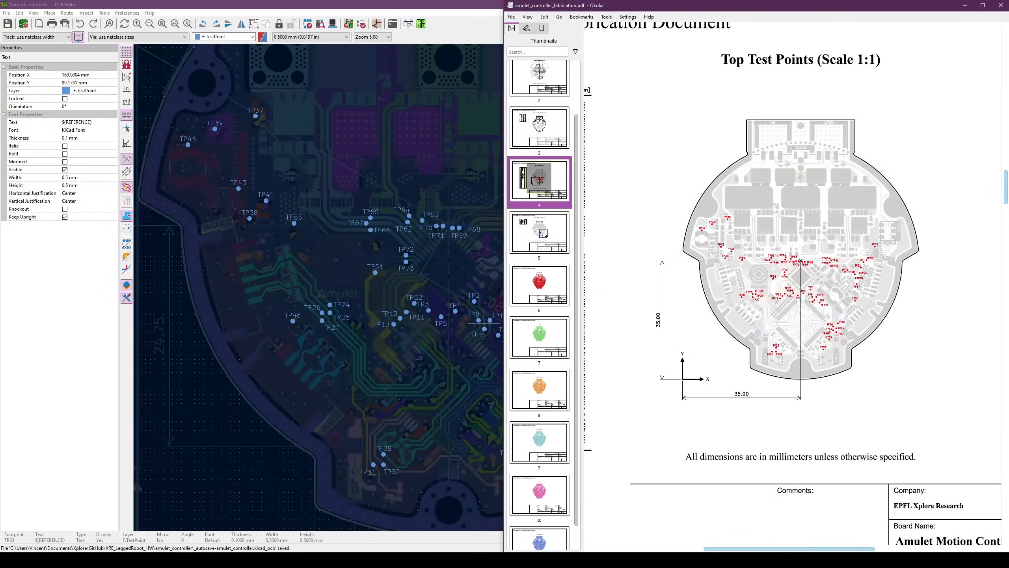
ctrl+scroll(837, 278, up, 3)
ctrl+scroll(752, 258, down, 3)
ctrl+scroll(752, 259, up, 6)
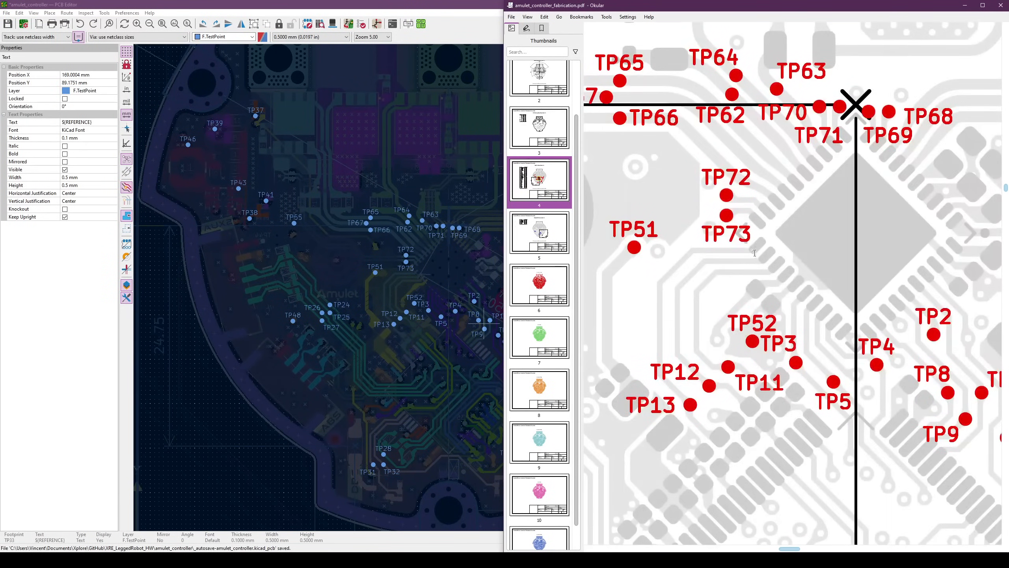
drag(704, 229, 748, 234)
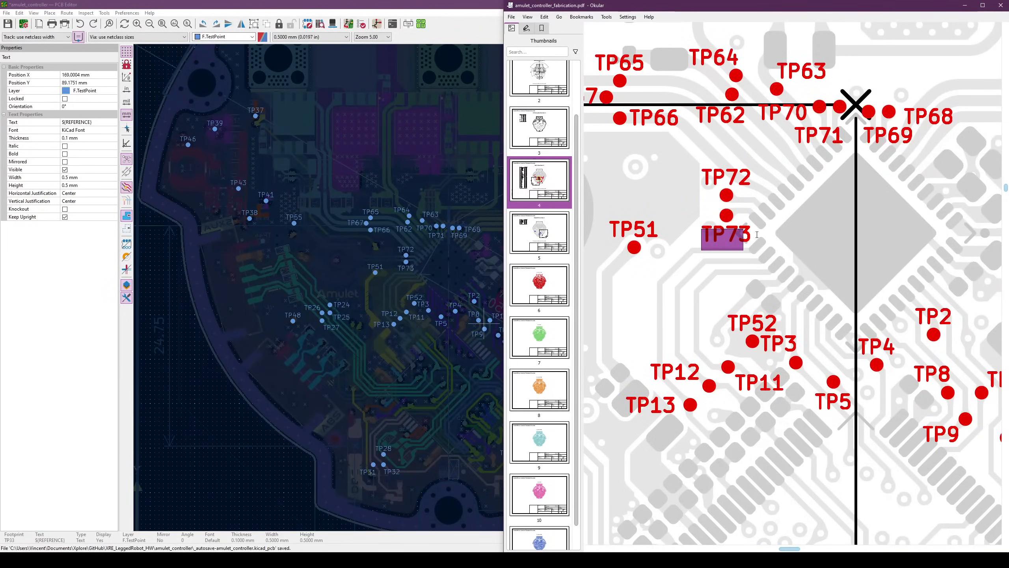
scroll(757, 235, down, 2)
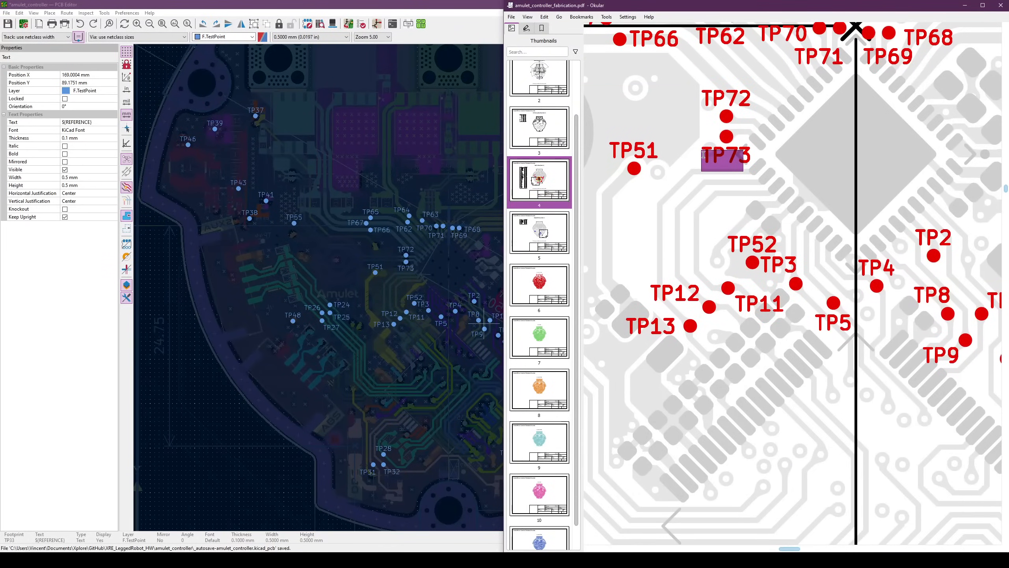
ctrl+scroll(712, 164, down, 3)
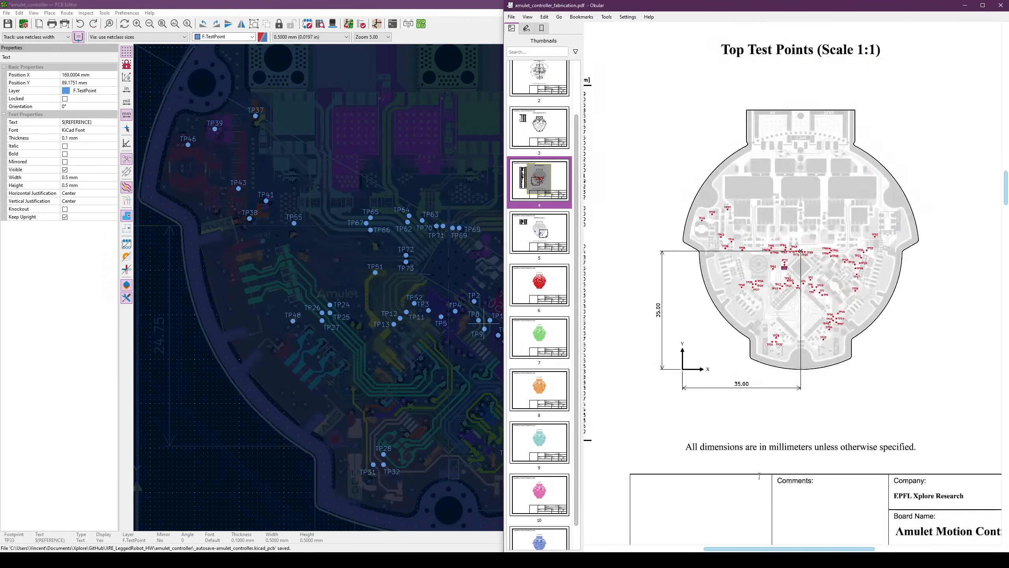
Examine the test point table with nets and X/Y coordinates in the PDF and return to the PCB Editor
drag(760, 549, 679, 550)
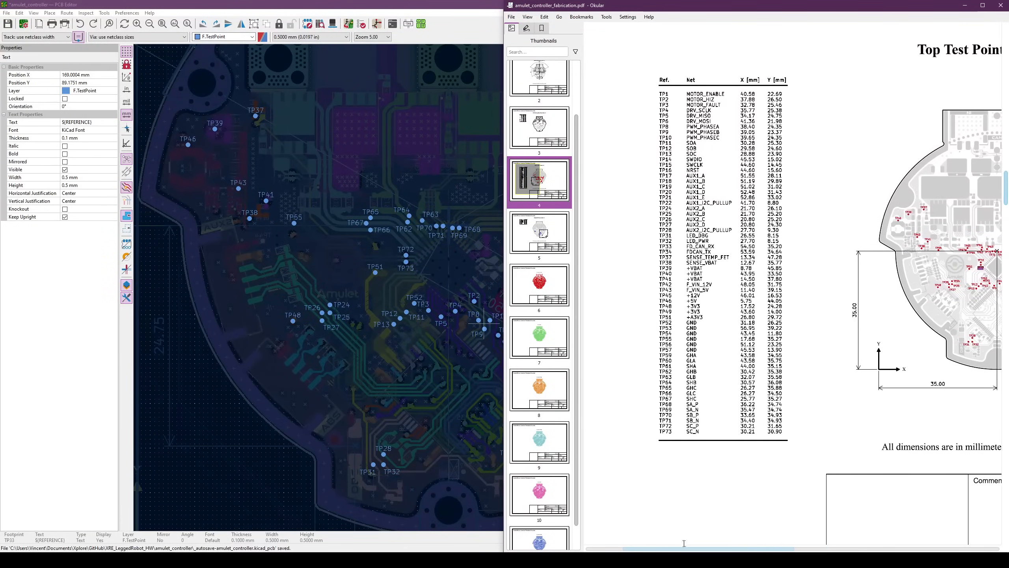
scroll(867, 245, down, 1)
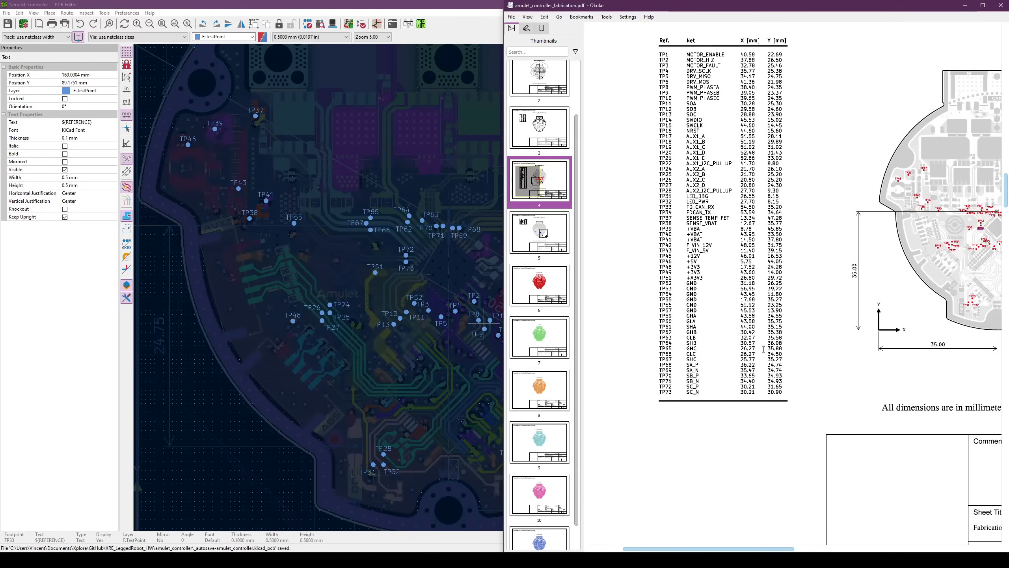
drag(750, 549, 838, 541)
click(211, 424)
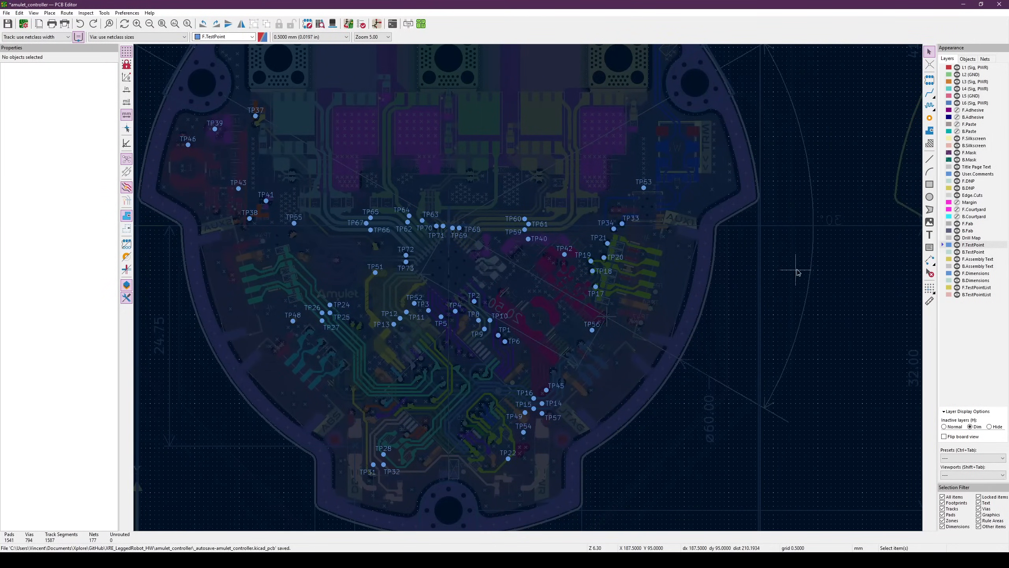
Open the Footprint Editor, load TestPoint_Pad_D0.4mm_Front from the 0_testpoint library and select its marker circle
click(307, 24)
click(170, 293)
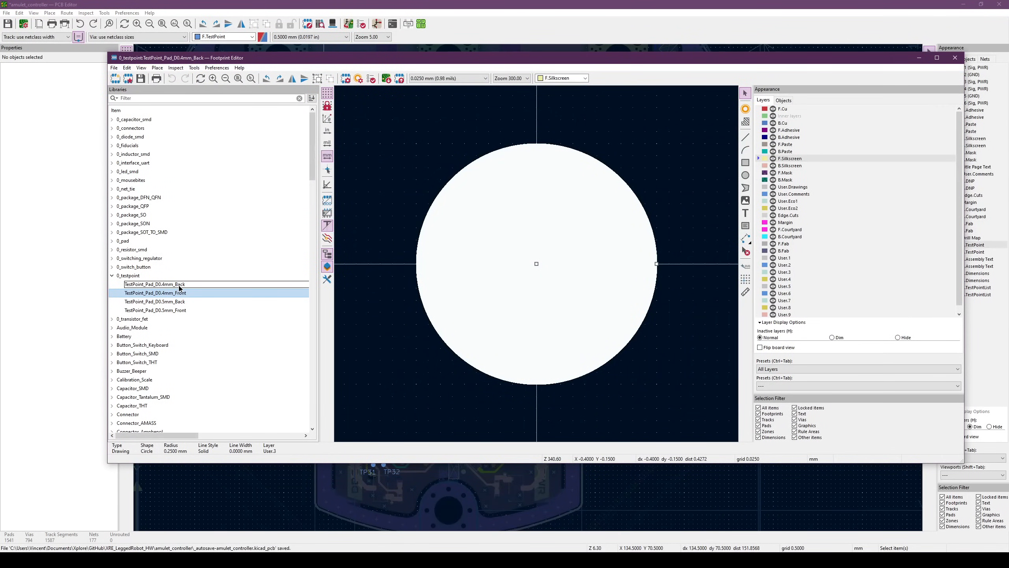
double_click(187, 293)
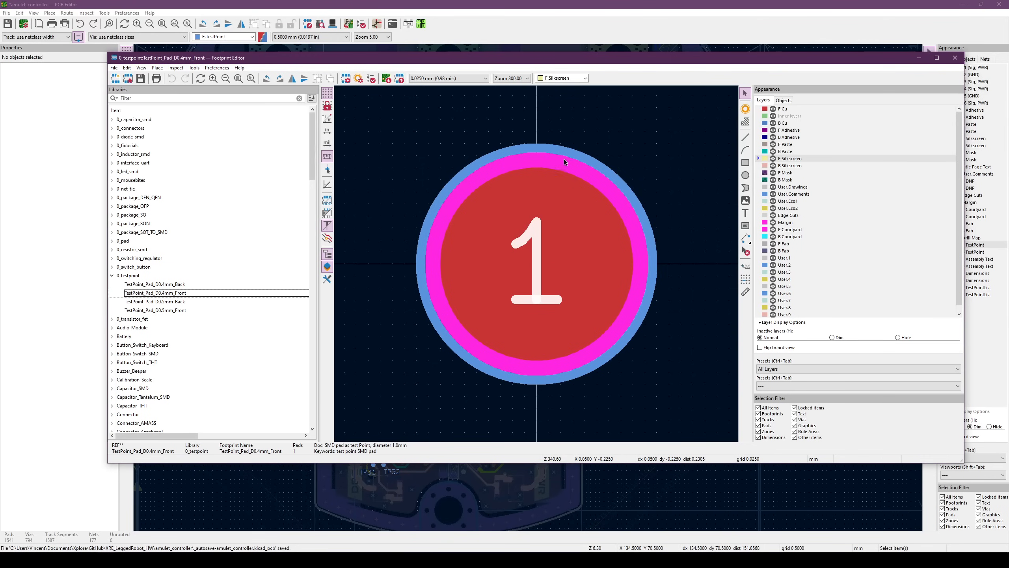
click(565, 149)
Load TestPoint_Pad_D0.4mm_Back, inspect its marker circle's properties, and compare layer User.3 with the board's layer list
double_click(194, 284)
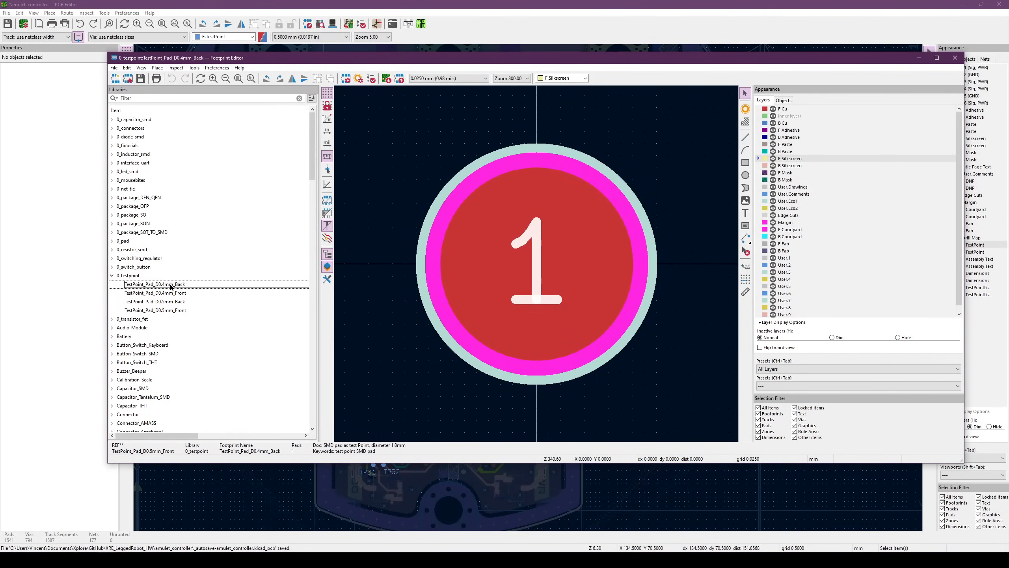
click(626, 182)
double_click(604, 186)
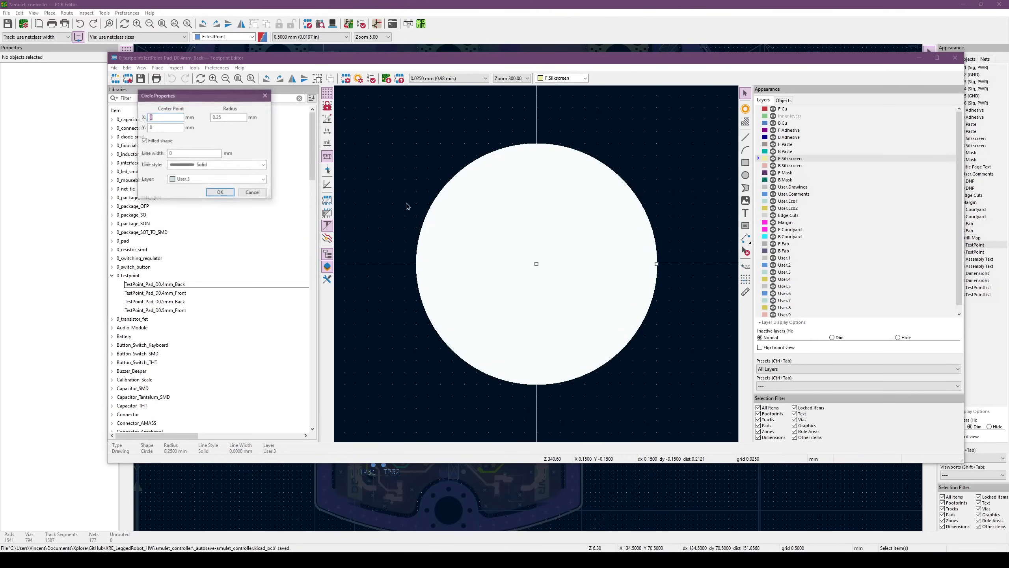
click(253, 193)
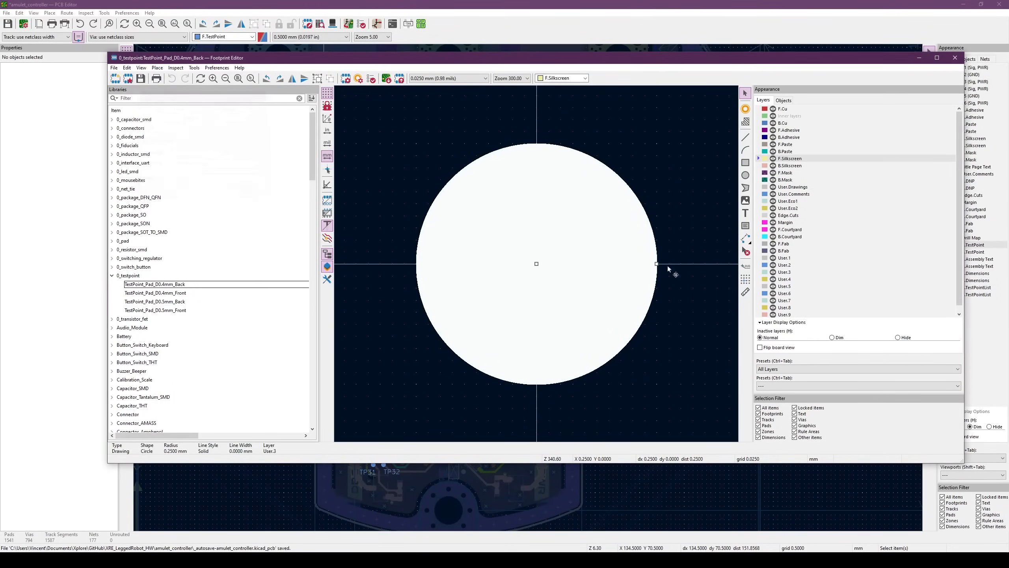
click(793, 272)
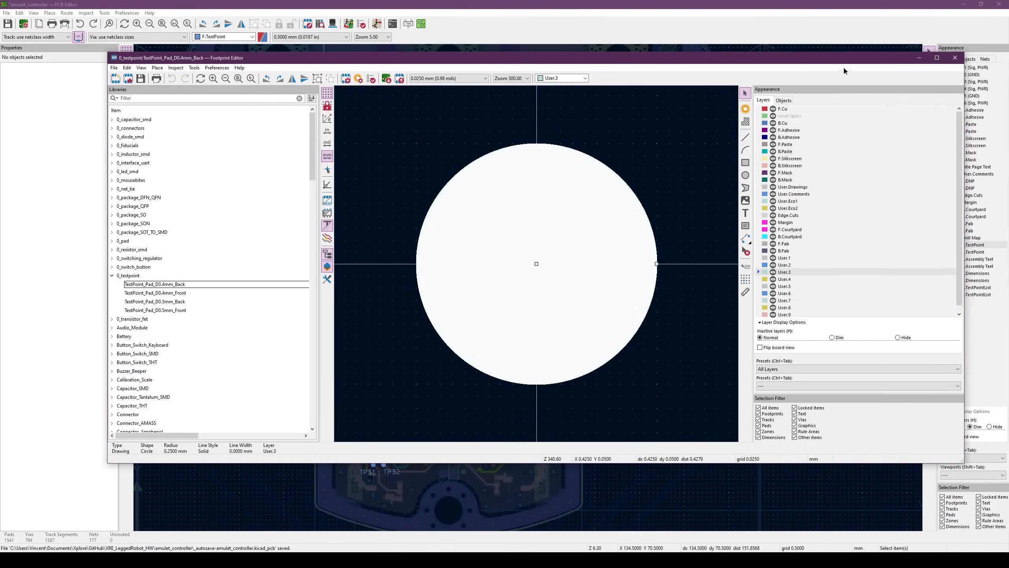
drag(844, 58, 651, 65)
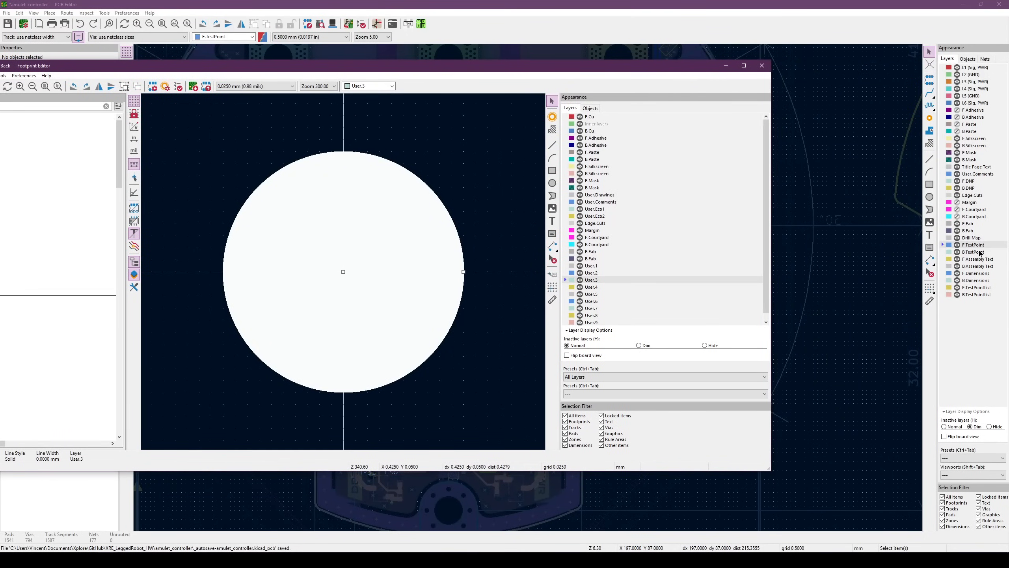
Inspect the marker circle's properties in TestPoint_Pad_D0.4mm_Front without changing them and return to the PCB Editor
drag(341, 71, 498, 52)
click(249, 280)
click(574, 158)
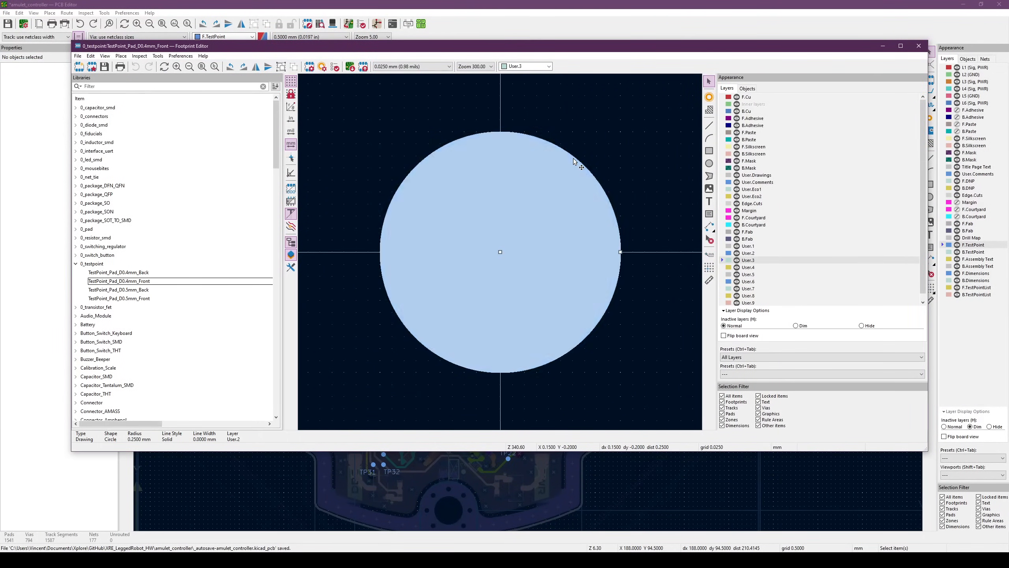
double_click(539, 261)
click(253, 192)
click(882, 47)
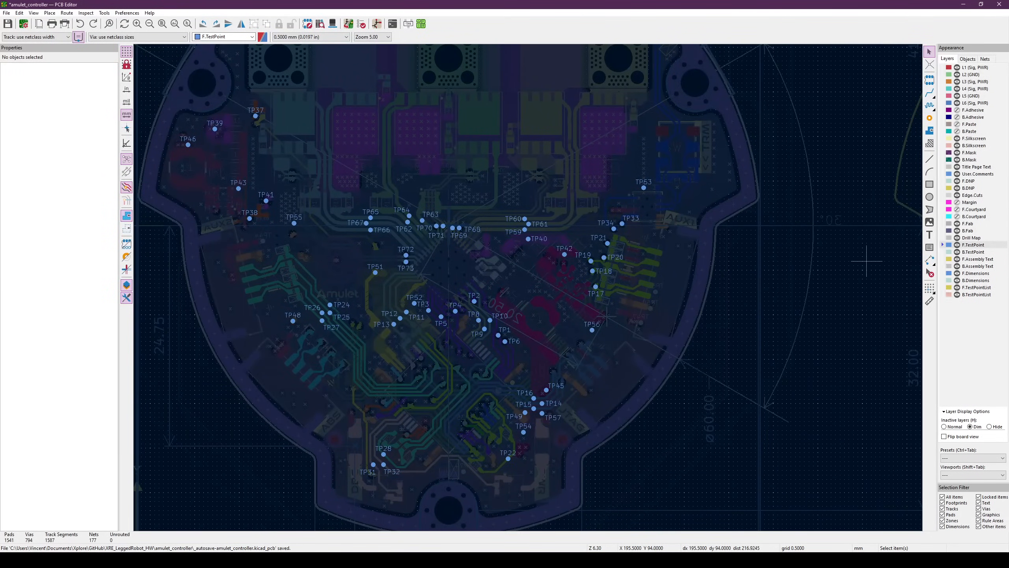
Compare the front and back test point markers by switching between the F.TestPoint and B.TestPoint layers
click(978, 252)
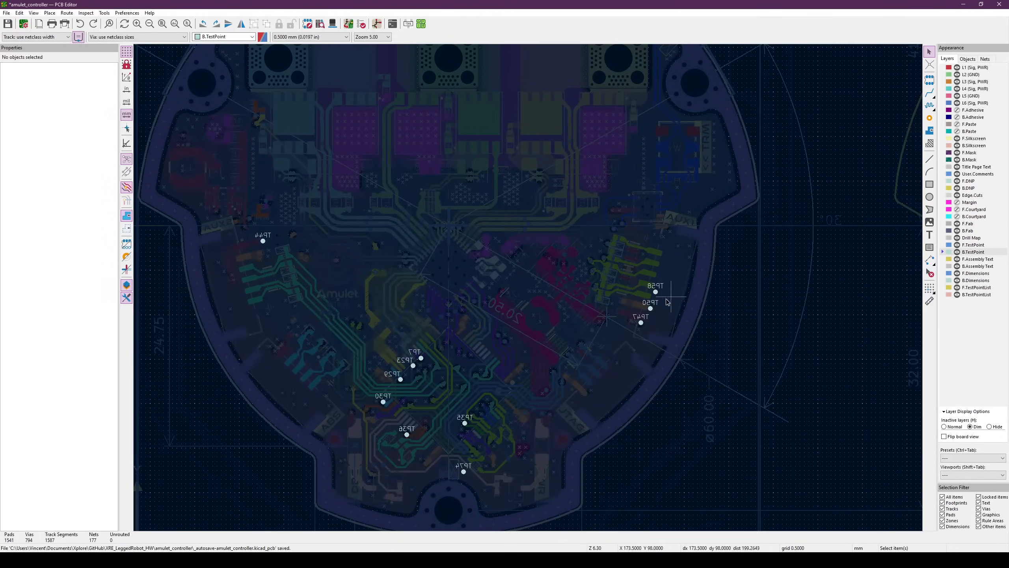
click(963, 245)
click(970, 251)
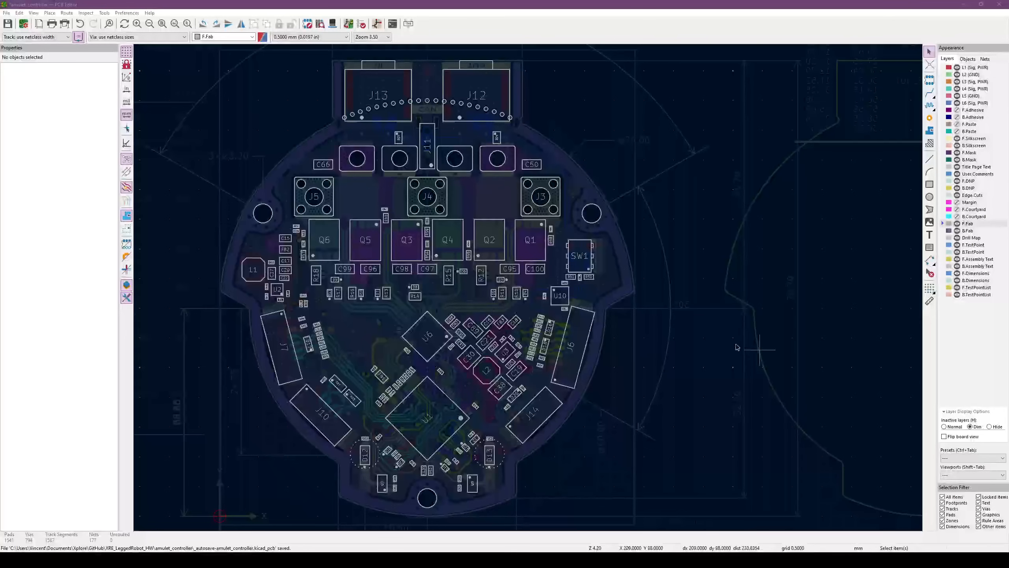
Examine the component outlines and reference designators on the F.Fab and B.Fab layers
scroll(344, 238, up, 3)
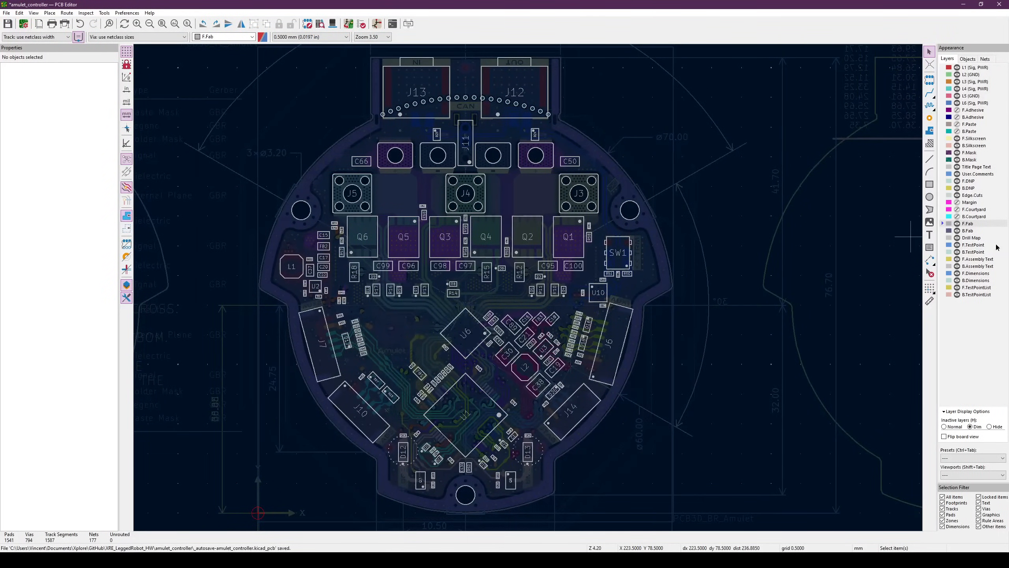
click(968, 231)
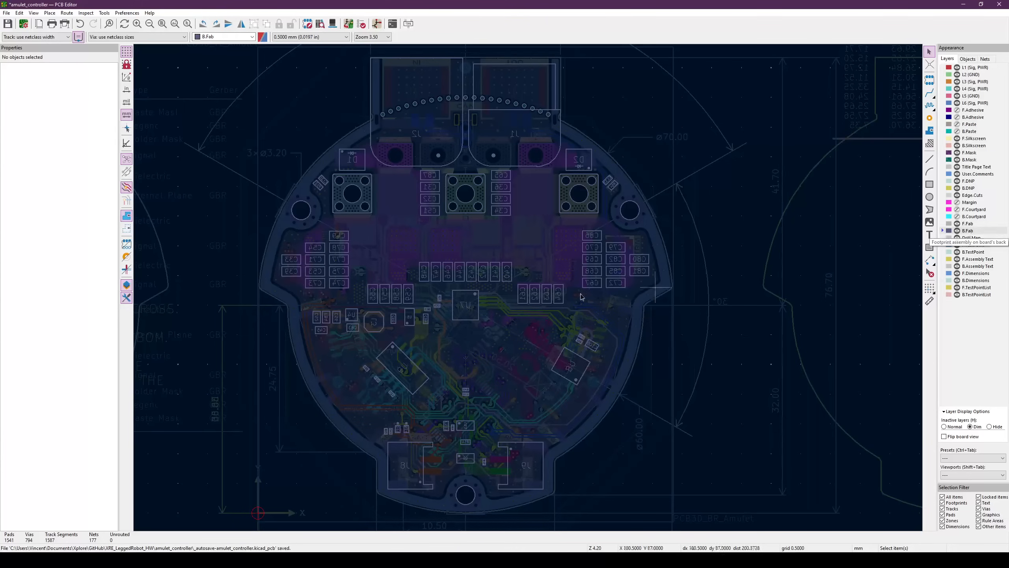
scroll(467, 314, up, 5)
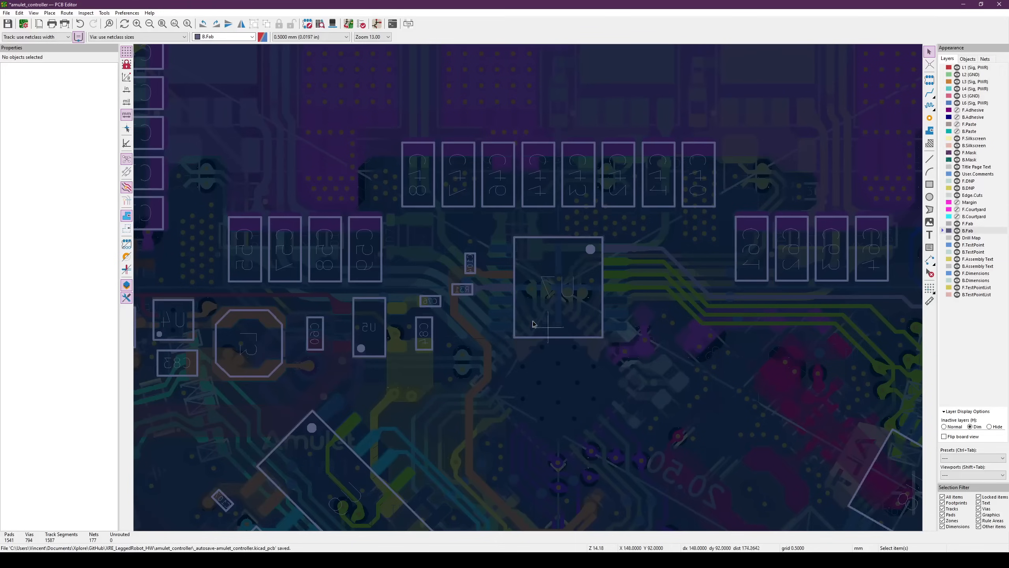
middle_drag(518, 238, 562, 298)
scroll(411, 318, up, 1)
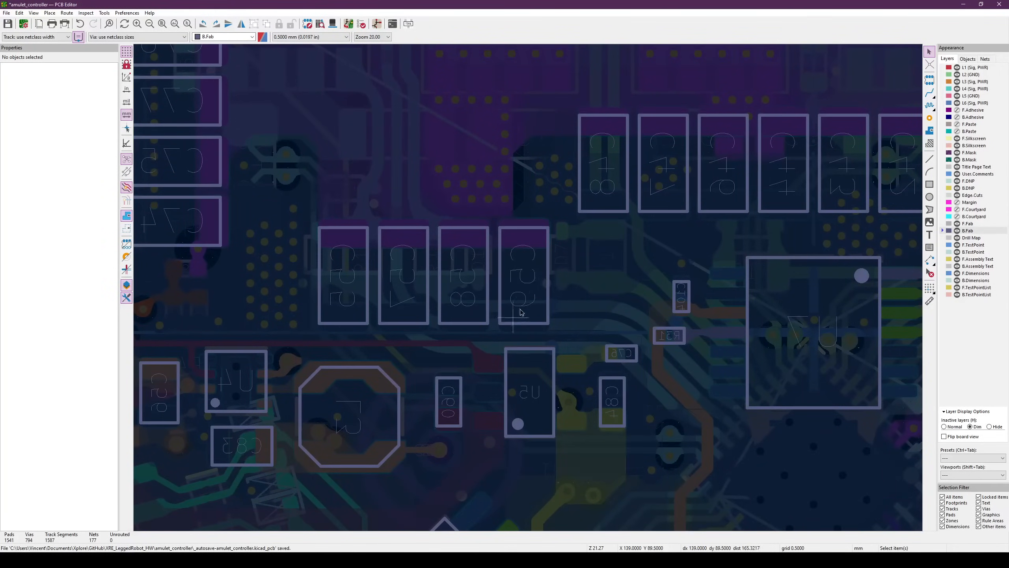
scroll(543, 301, down, 1)
scroll(528, 292, down, 5)
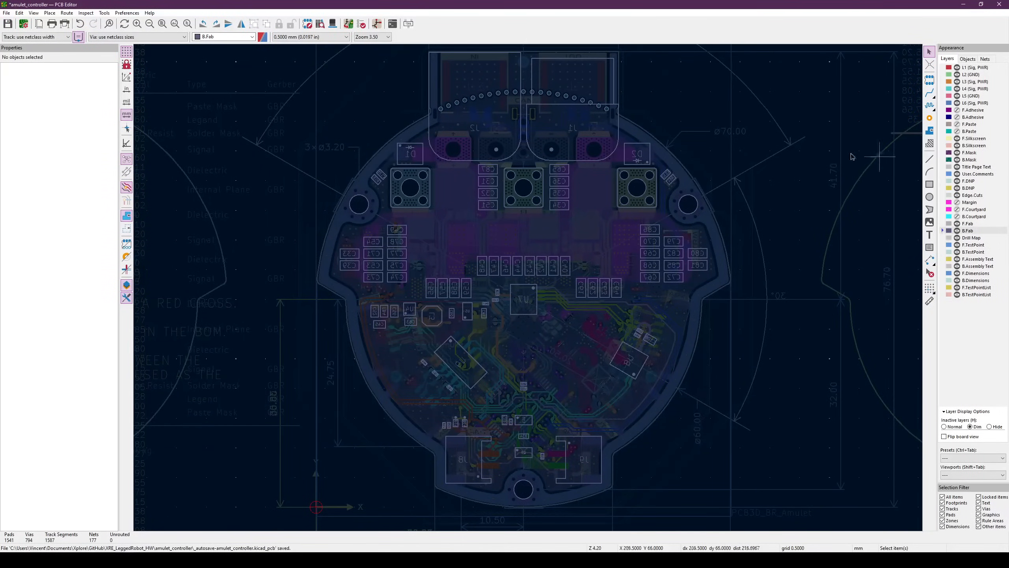
middle_drag(773, 132, 781, 195)
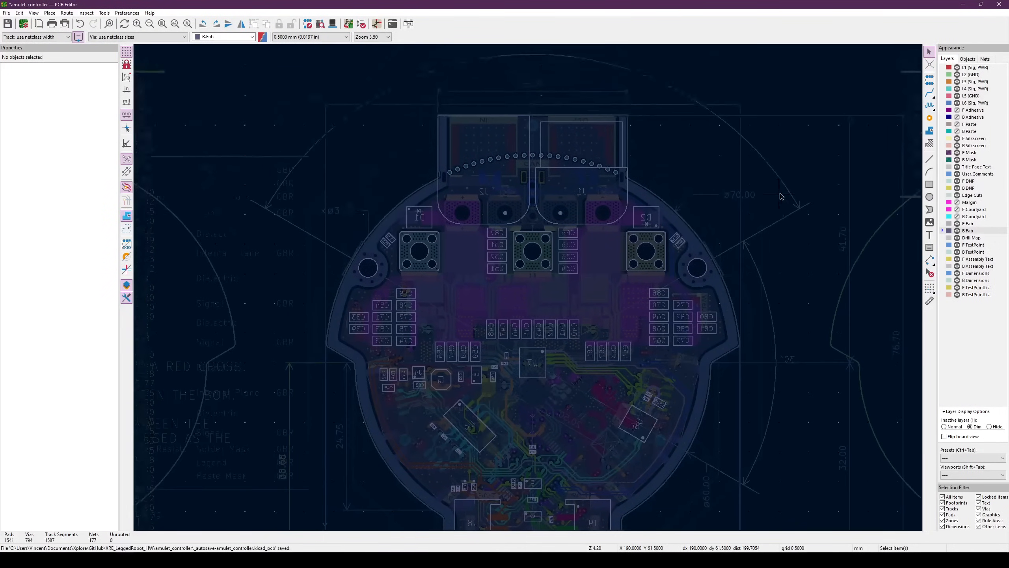
Place footprint R_0201_0603Metric from the Resistor_SMD library in the empty area beside the board's J13 connector
click(930, 80)
click(719, 140)
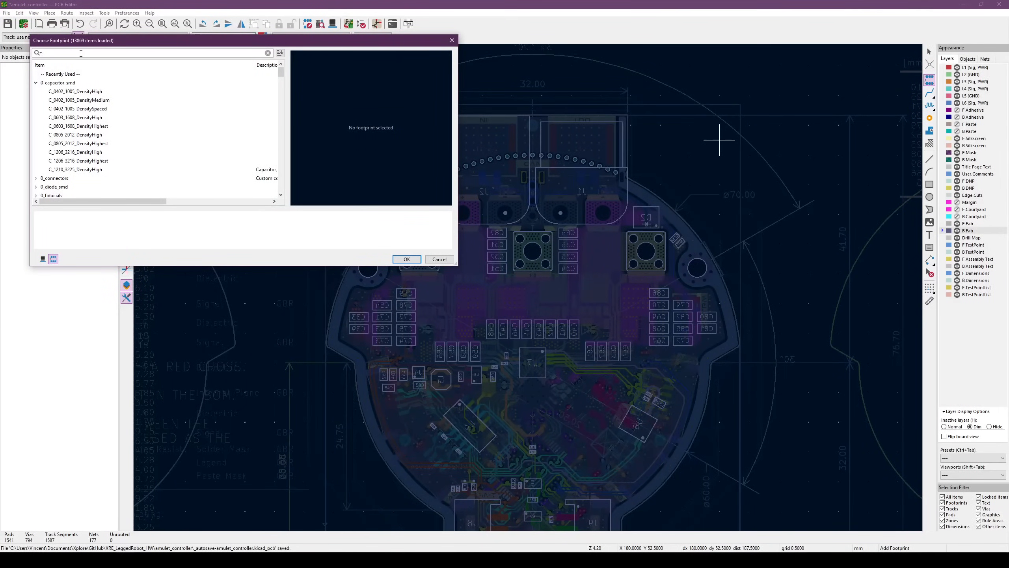
text(resistor)
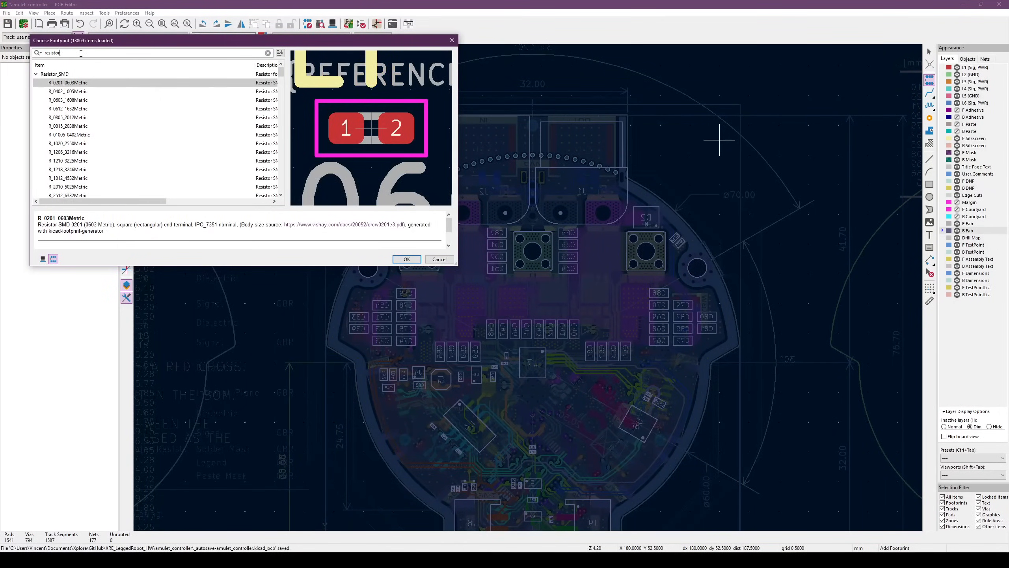
double_click(94, 82)
click(317, 180)
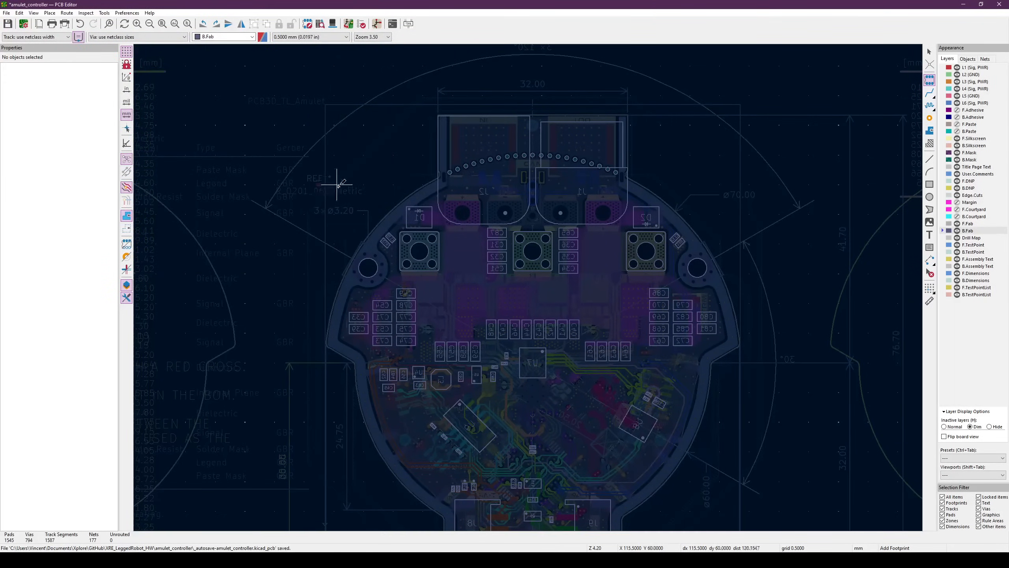
scroll(338, 180, up, 3)
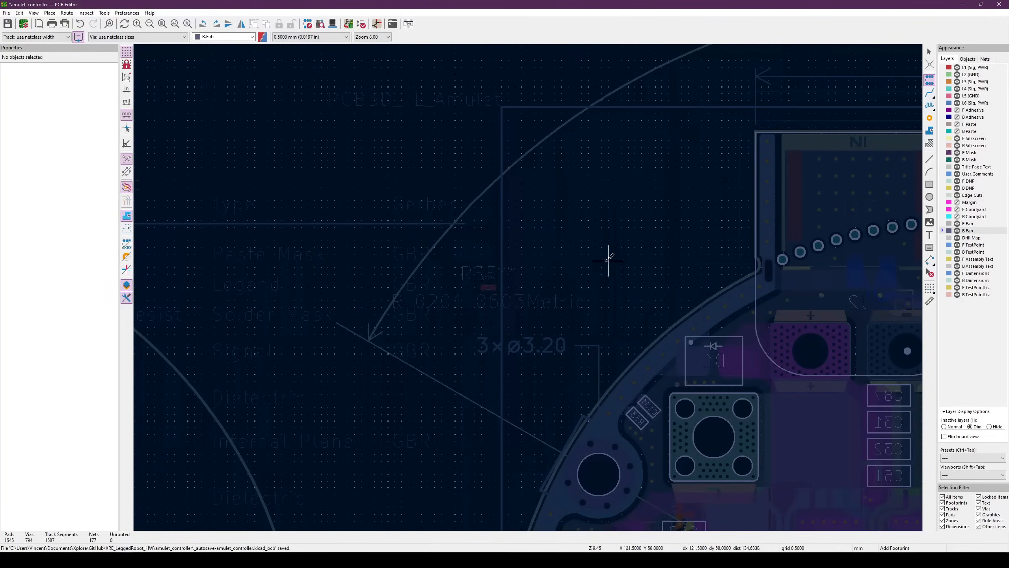
scroll(767, 209, up, 2)
key(Escape)
Make F.Fab the active layer and inspect the reference and value texts of the placed R_0201_0603Metric footprint against the board's components
click(968, 224)
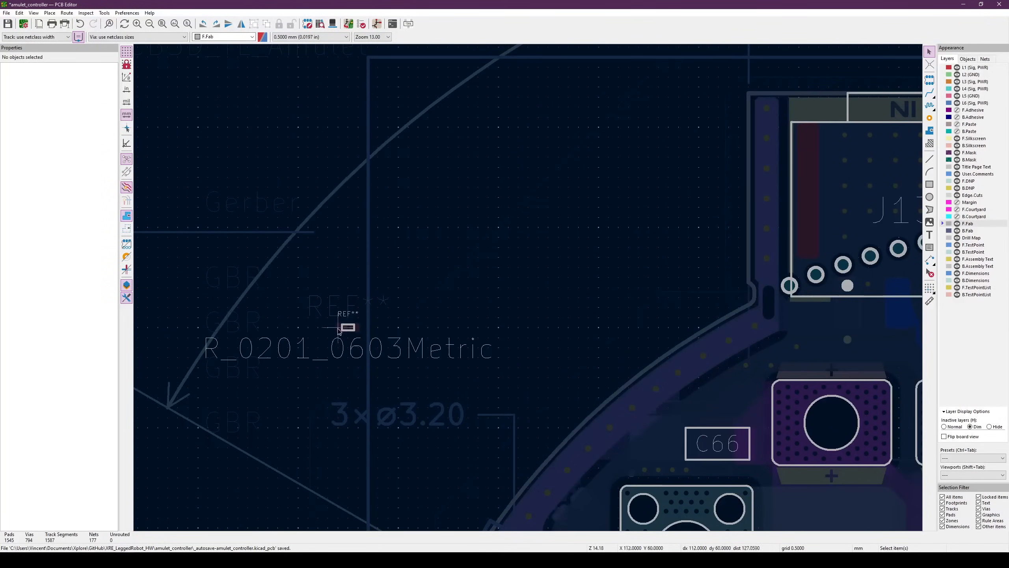
scroll(533, 294, up, 4)
click(536, 308)
click(500, 220)
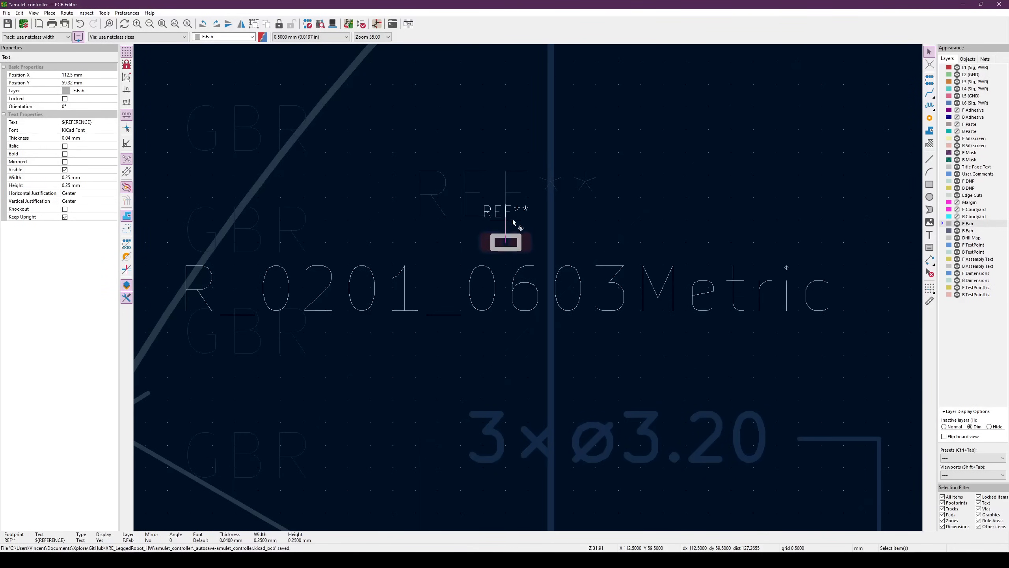
click(511, 286)
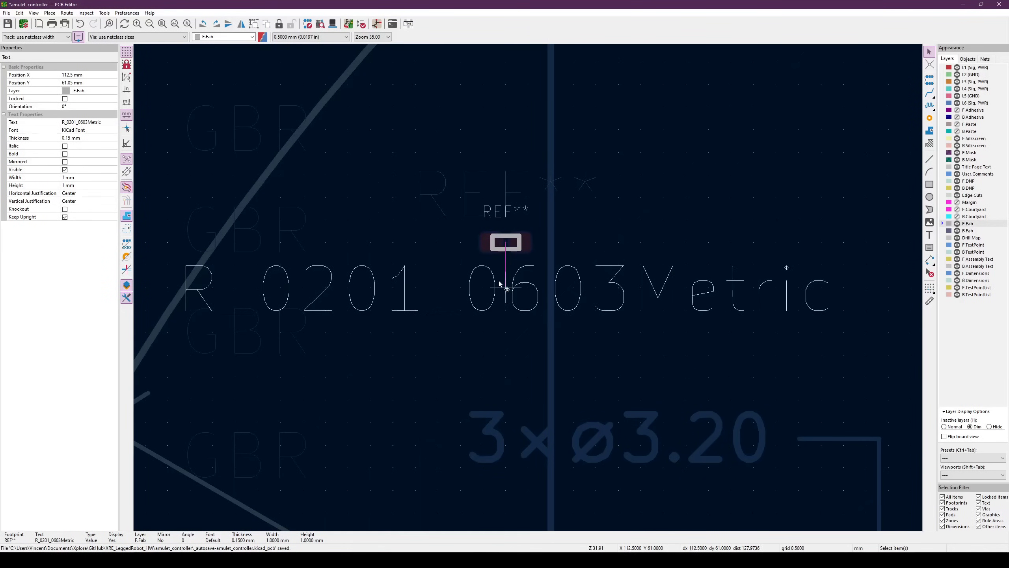
scroll(491, 285, down, 9)
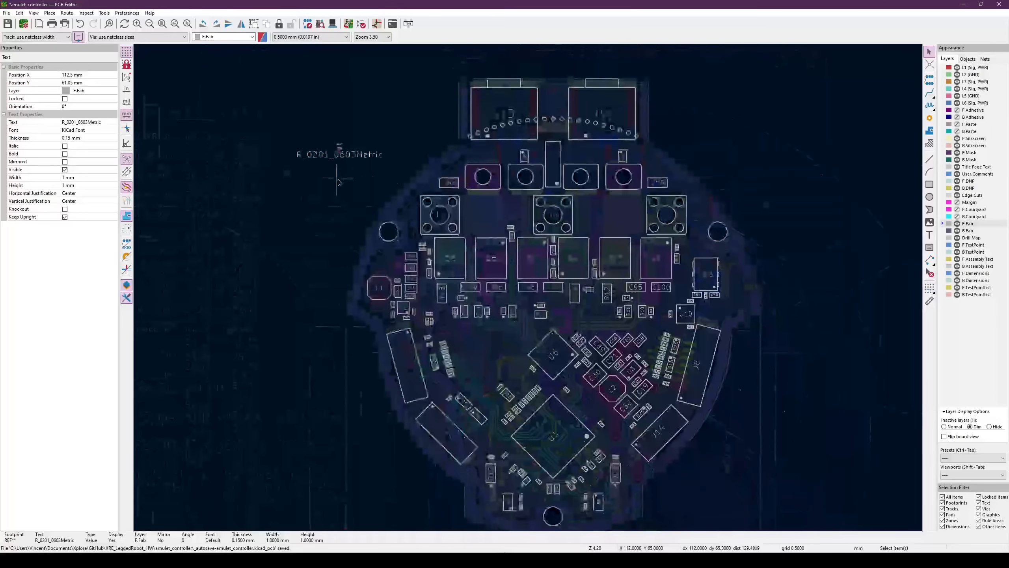
middle_drag(537, 274, 508, 267)
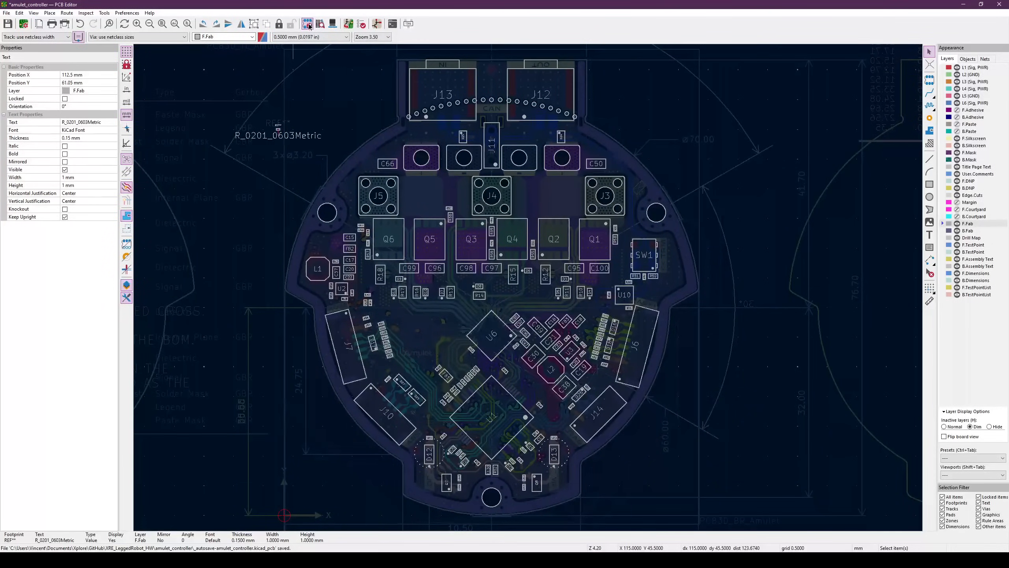
scroll(272, 138, up, 3)
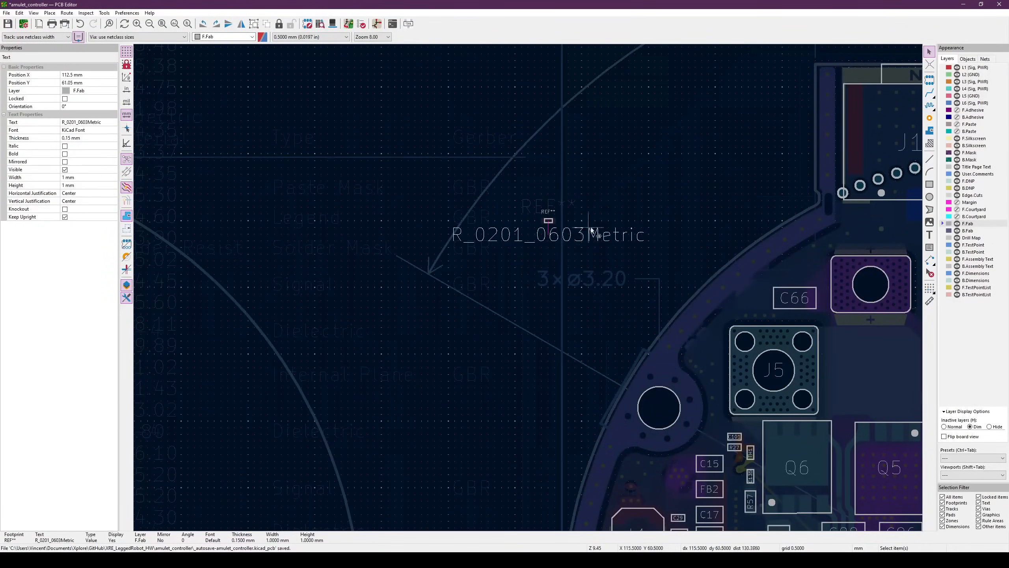
scroll(562, 235, down, 5)
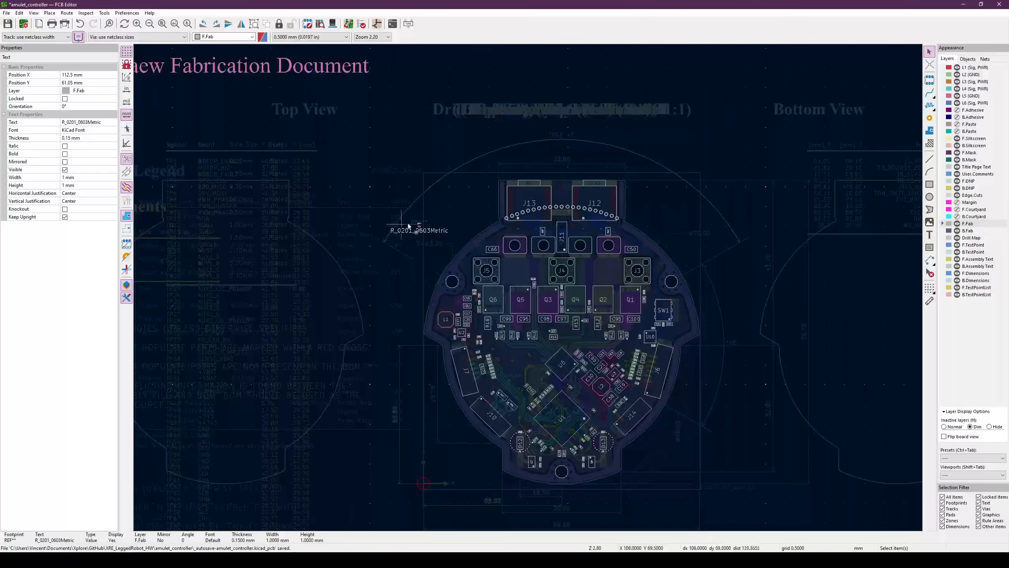
middle_drag(396, 239, 383, 237)
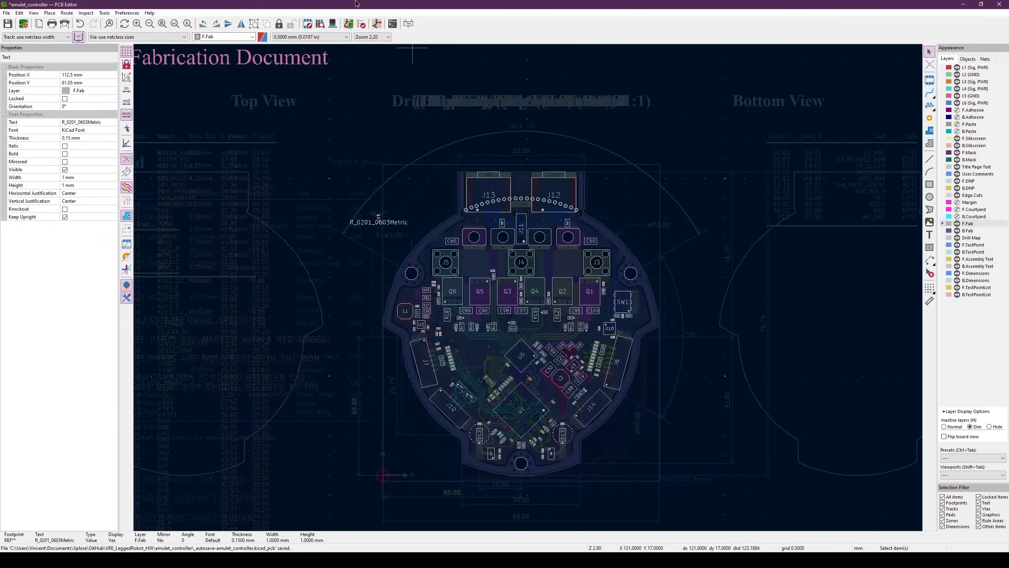
Open the Footprint Editor, load C_0402_1005_DensityMedium from the 0_capacitor_smd library and inspect its value text properties without changing them
click(305, 26)
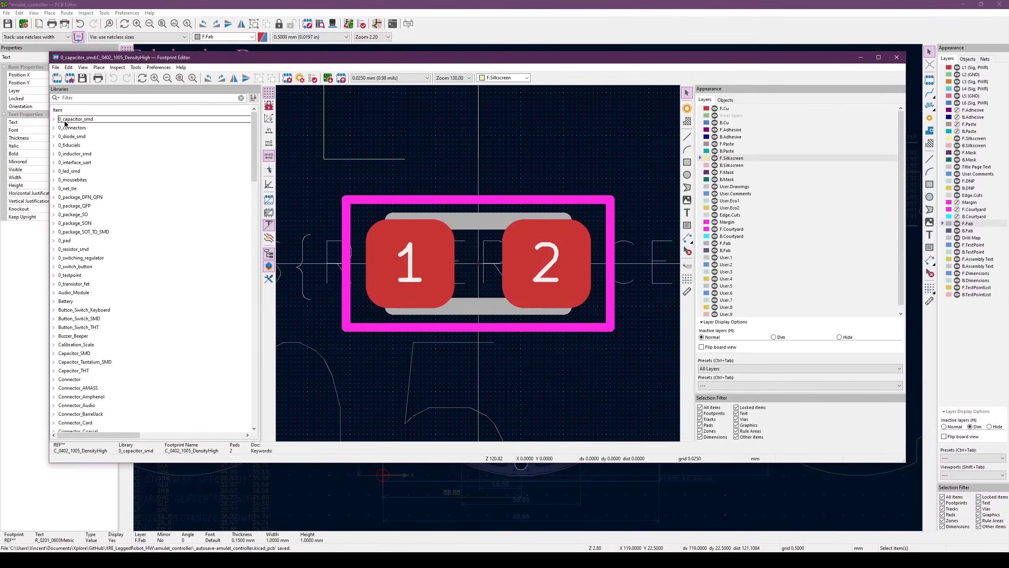
click(54, 119)
double_click(85, 136)
scroll(375, 272, down, 8)
click(491, 293)
scroll(490, 293, down, 2)
middle_drag(475, 258, 487, 273)
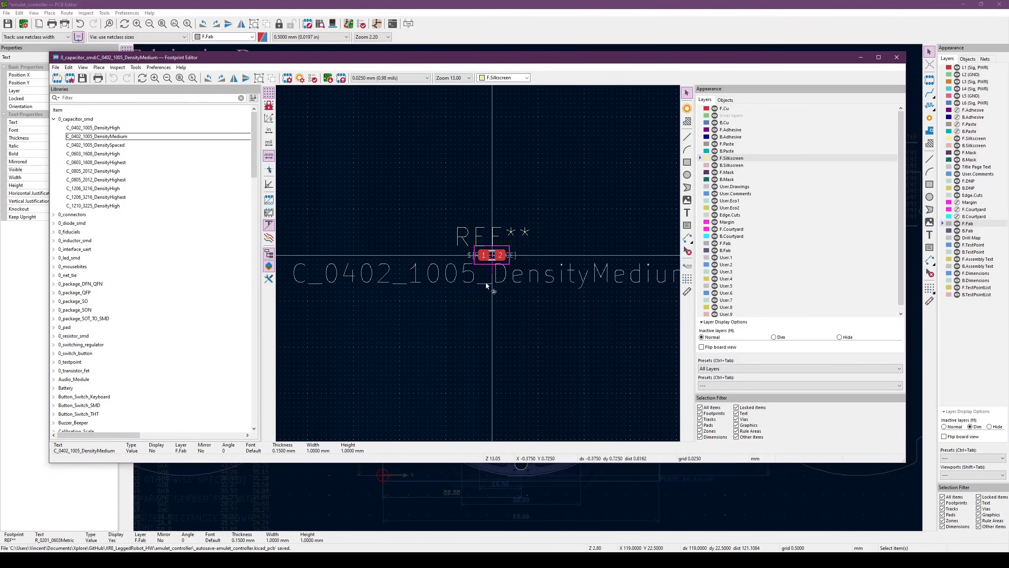
double_click(489, 279)
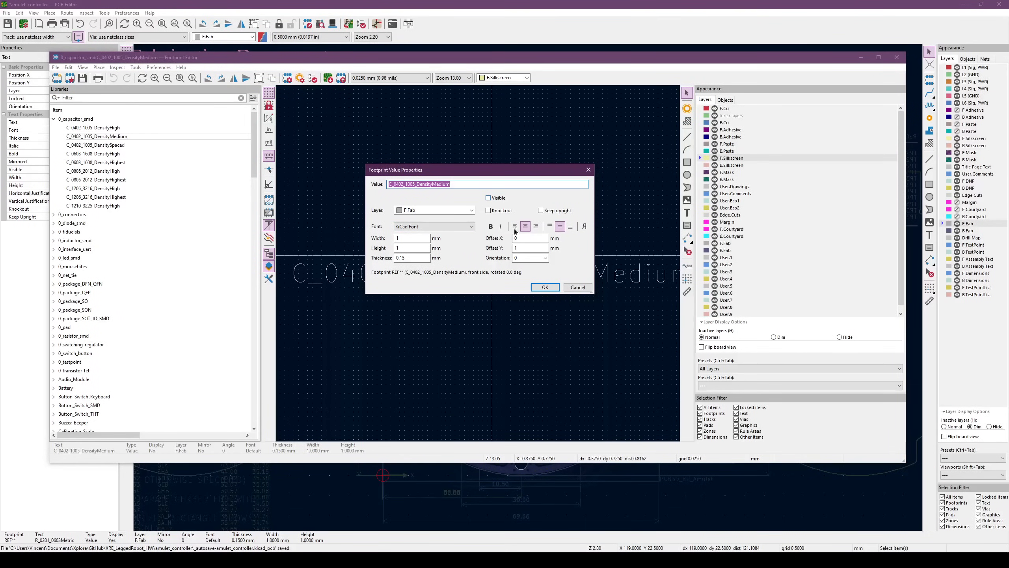
click(578, 287)
Load JST_GH_SM05B-GHS-TB_1x05-1MP_P1.25mm_Horizontal from the 0_connectors library and select its value text
click(53, 120)
click(54, 129)
double_click(68, 154)
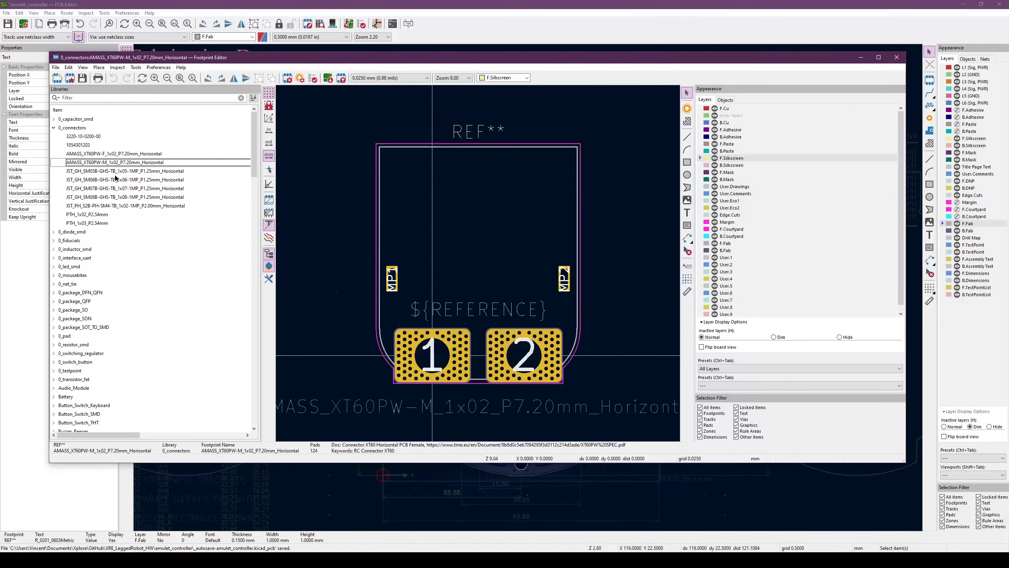
key(Down)
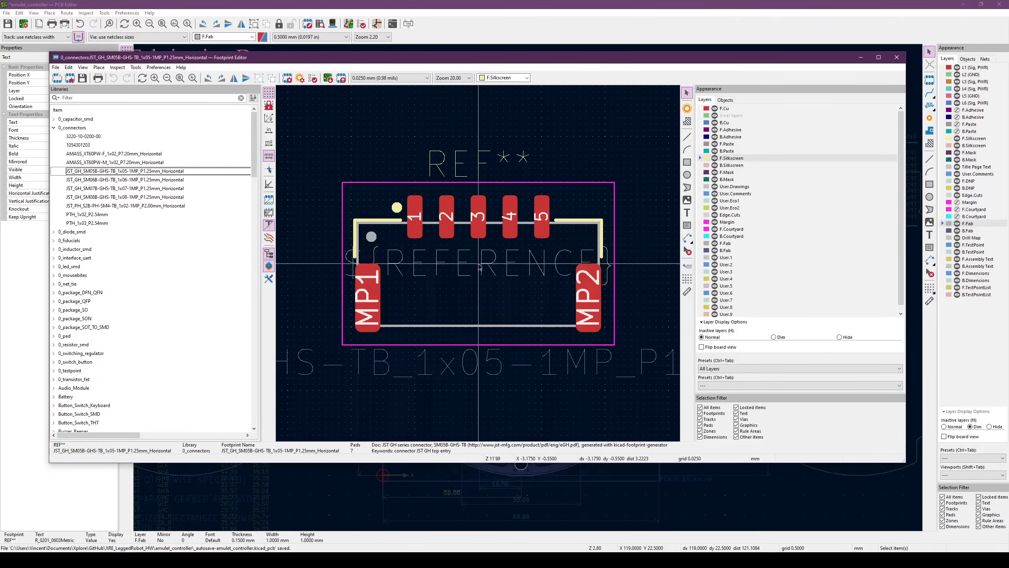
scroll(480, 267, down, 2)
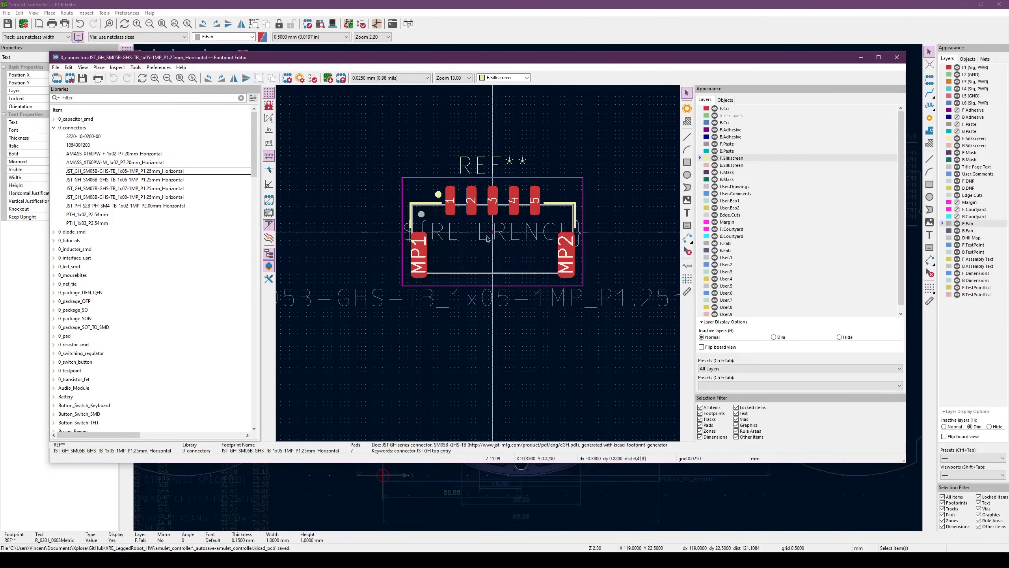
click(584, 305)
scroll(464, 242, up, 4)
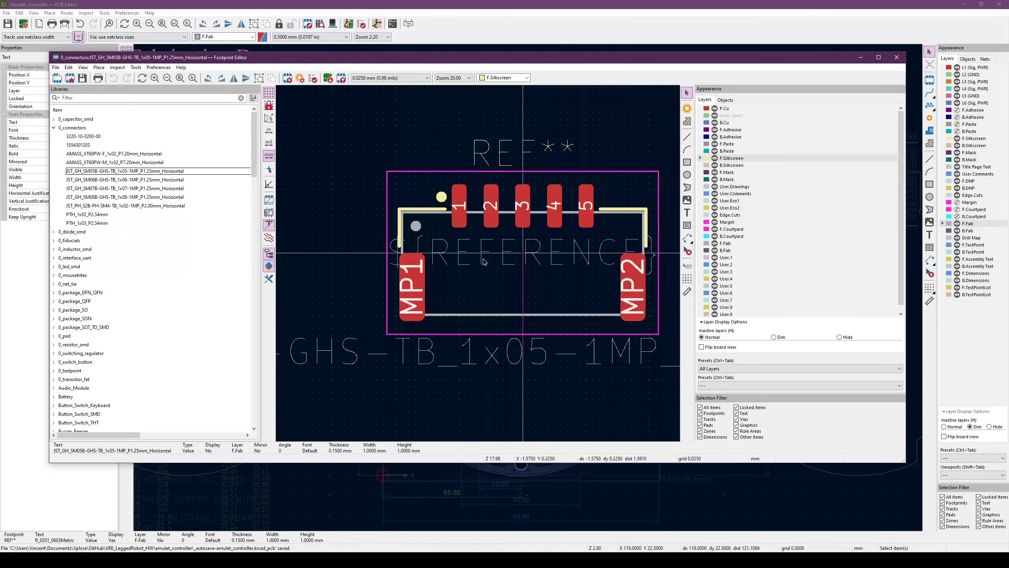
Select the connector's pin 1 marker circle on F.Fab and inspect it against the footprint outline
click(338, 219)
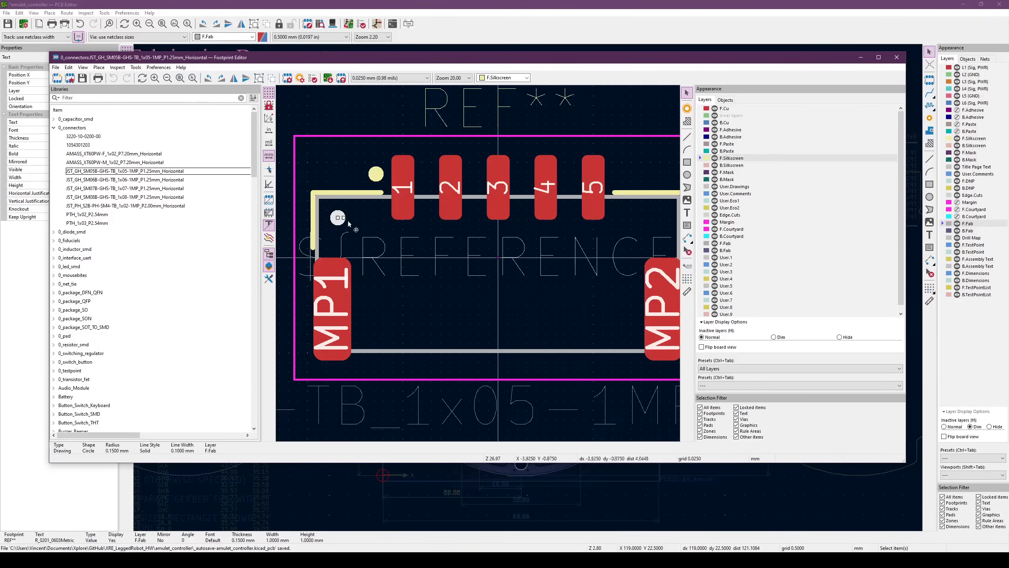
scroll(355, 238, up, 1)
scroll(466, 269, down, 2)
middle_drag(532, 265, 469, 254)
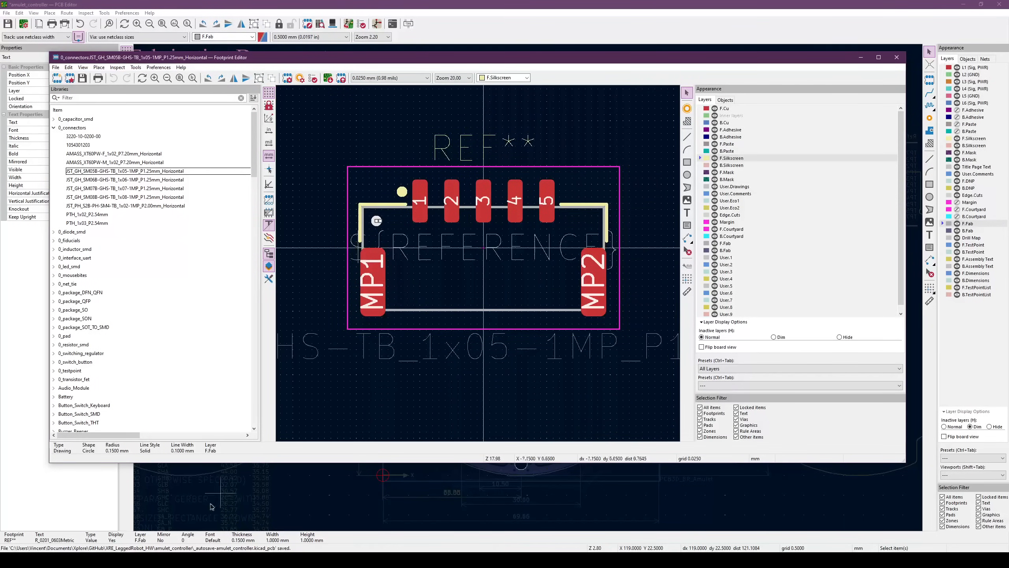
Examine the pin 1 markers of D2 and U8 in amulet_controller_assembly.pdf in Okular, and close the Footprint Editor to return to the PCB Editor
click(184, 560)
click(208, 535)
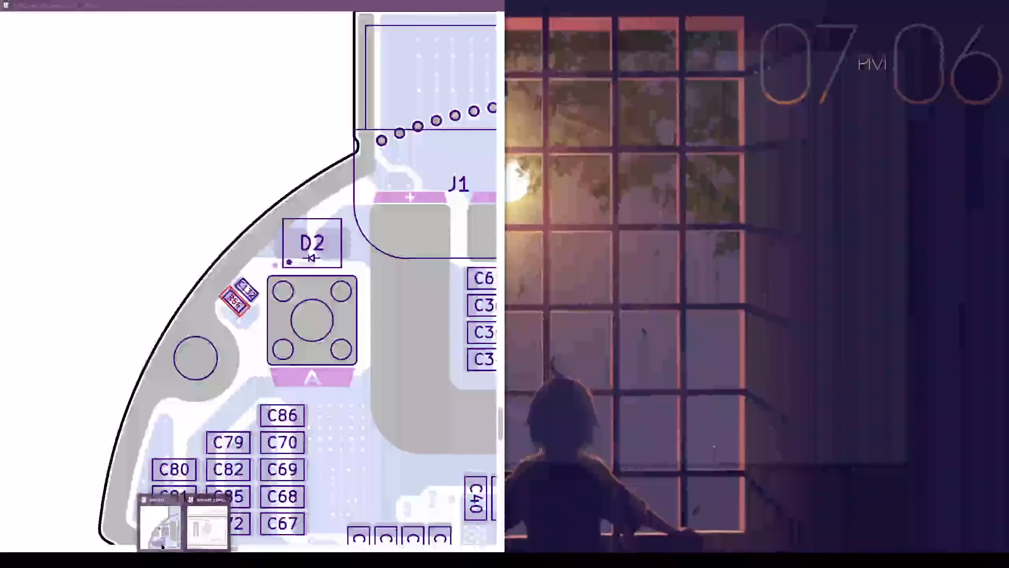
ctrl+scroll(414, 285, down, 3)
ctrl+scroll(414, 286, up, 3)
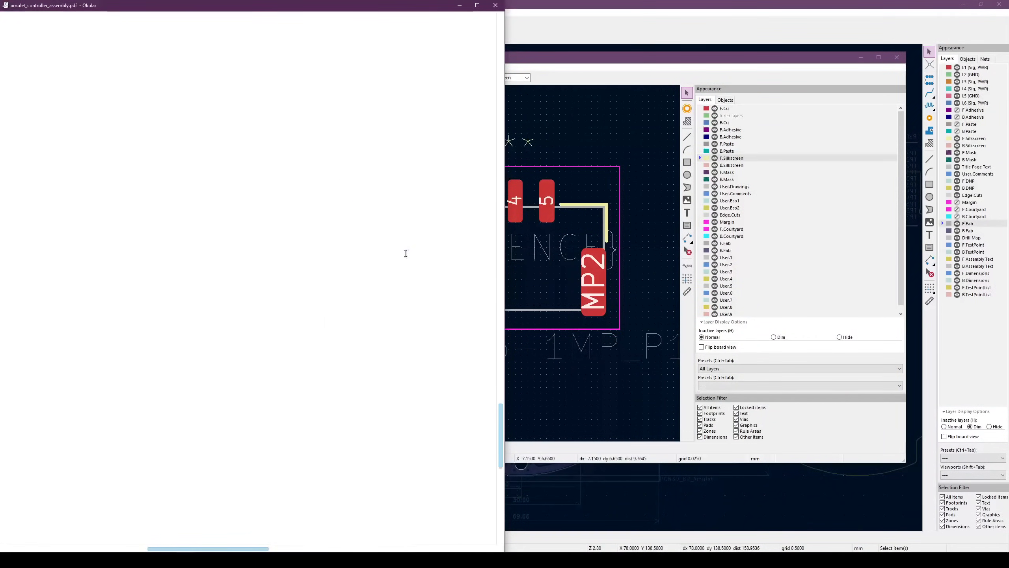
ctrl+scroll(280, 166, up, 1)
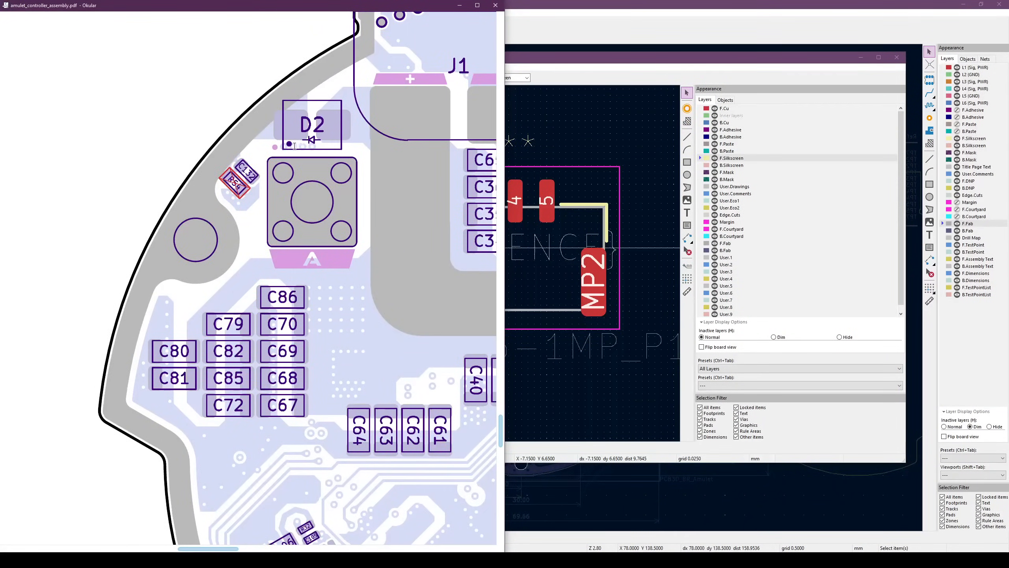
scroll(291, 147, down, 5)
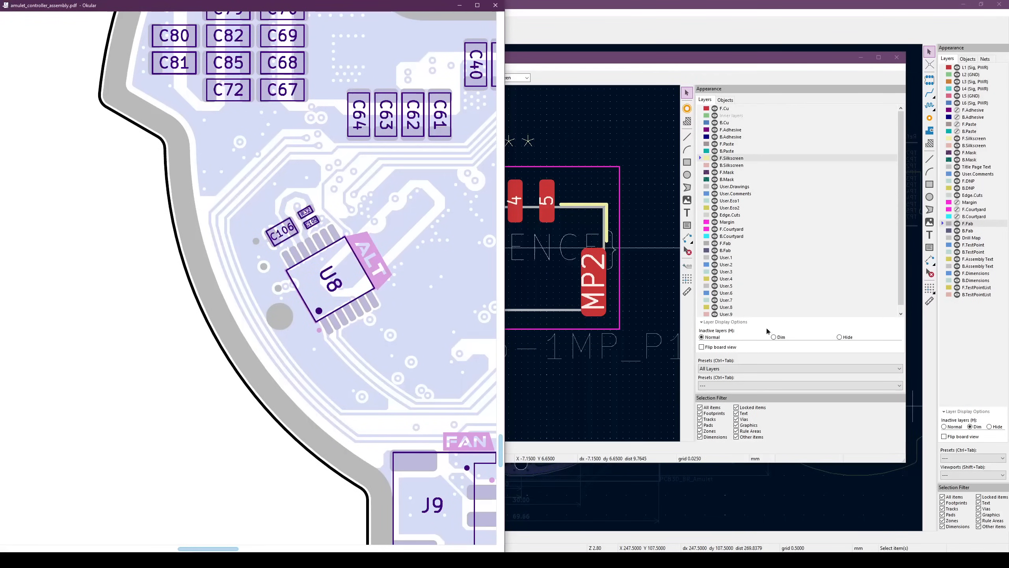
click(543, 392)
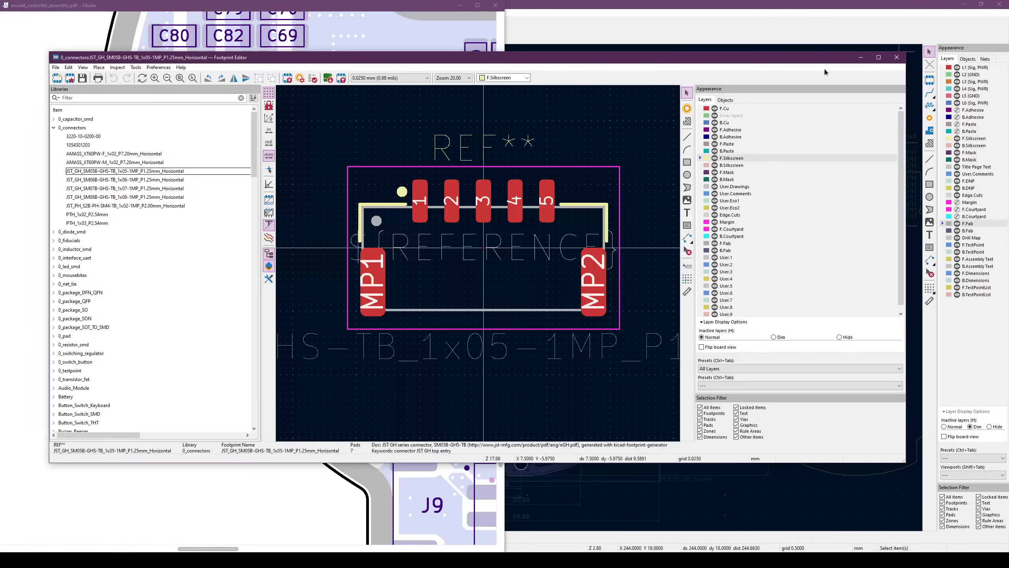
click(897, 57)
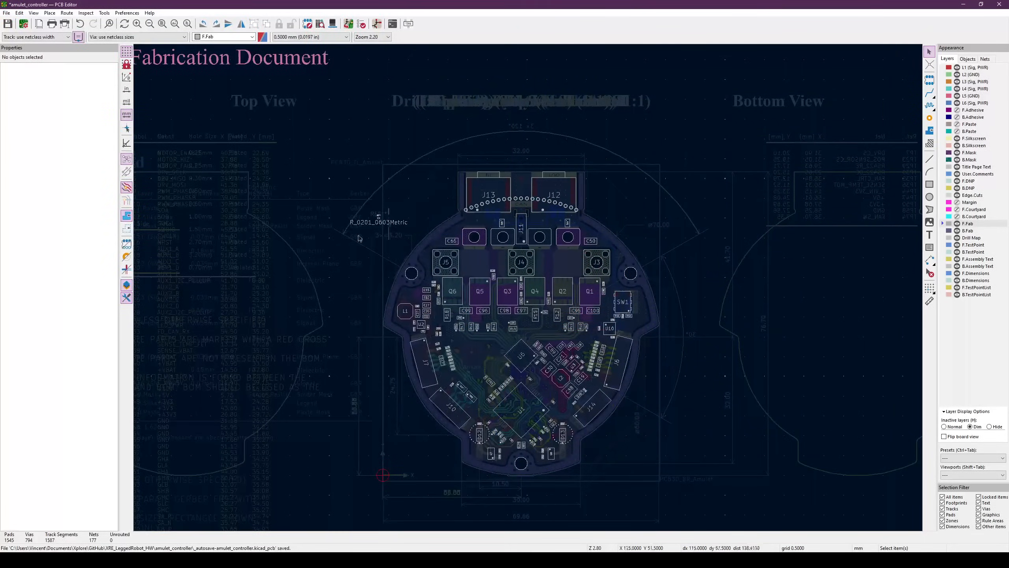
Bulk-edit the text properties to hide all footprint values, filtered to the F.Fab layer, and apply the change
scroll(405, 218, up, 4)
scroll(278, 293, up, 1)
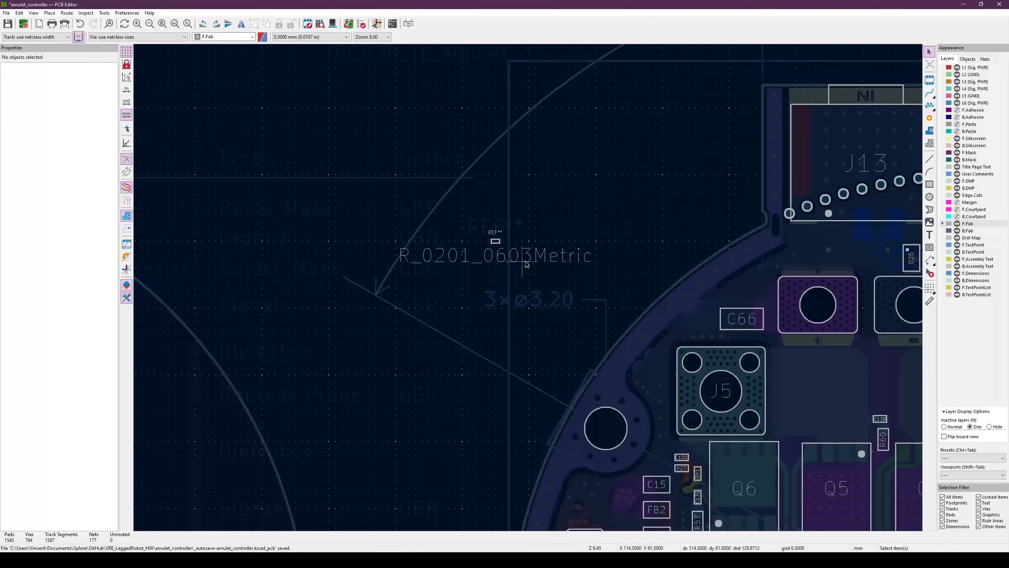
click(527, 264)
click(567, 217)
click(19, 13)
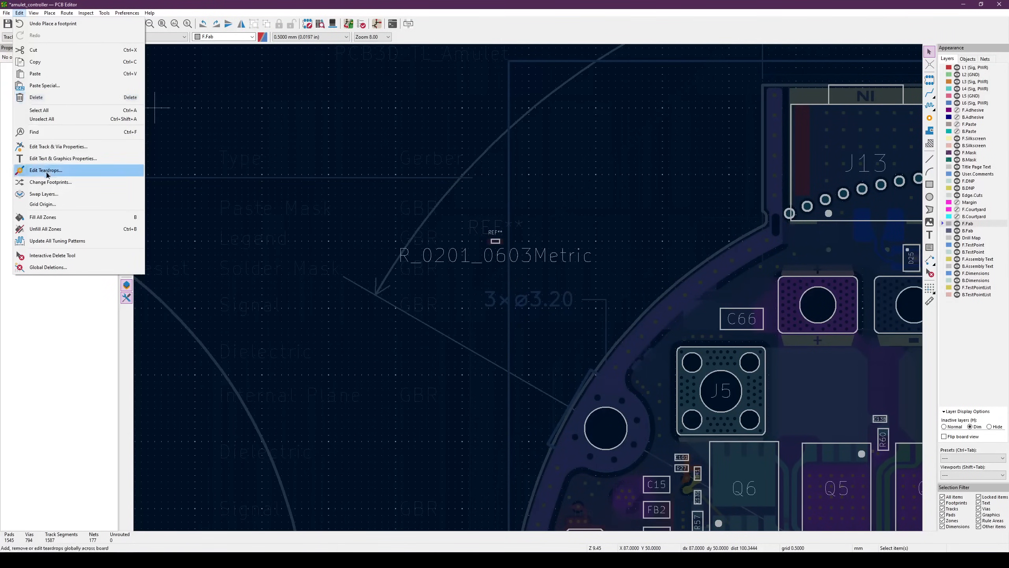
click(92, 158)
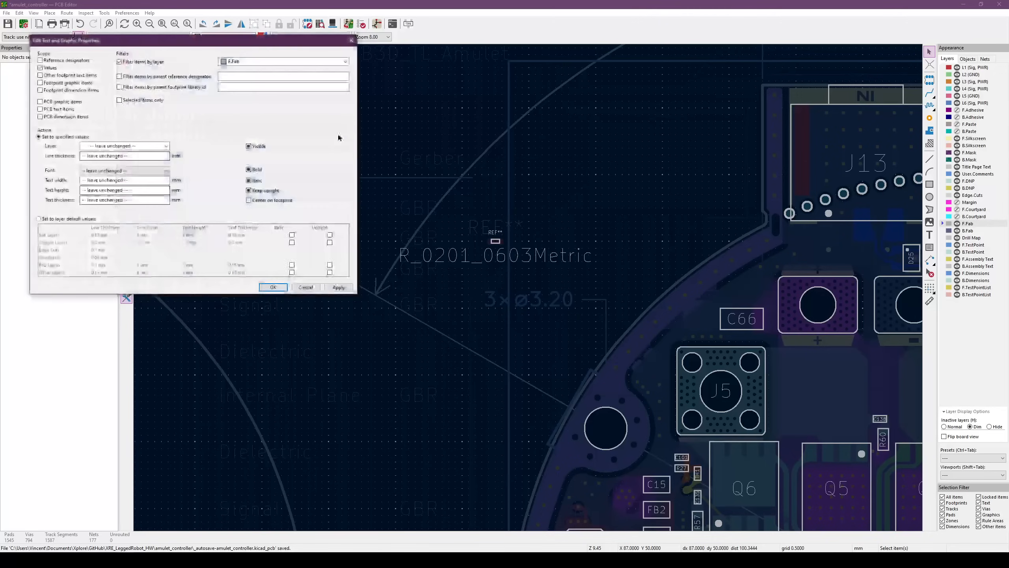
drag(225, 37, 222, 90)
click(260, 109)
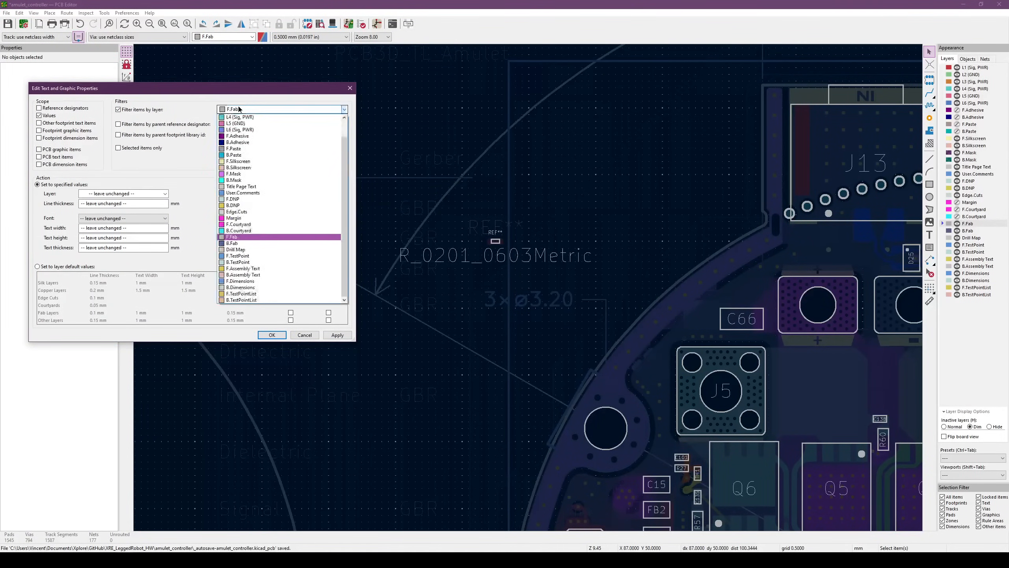
click(265, 237)
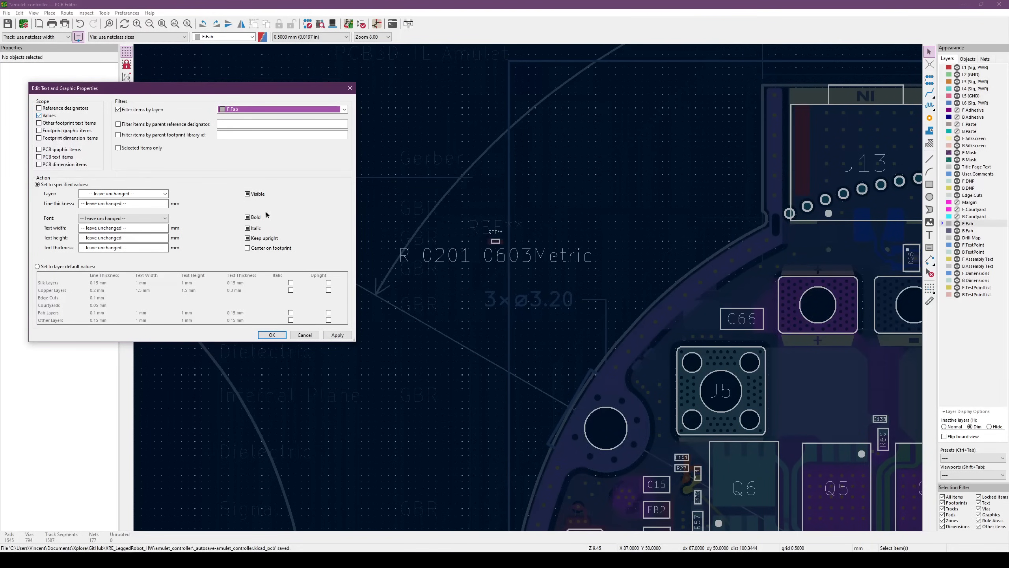
click(262, 195)
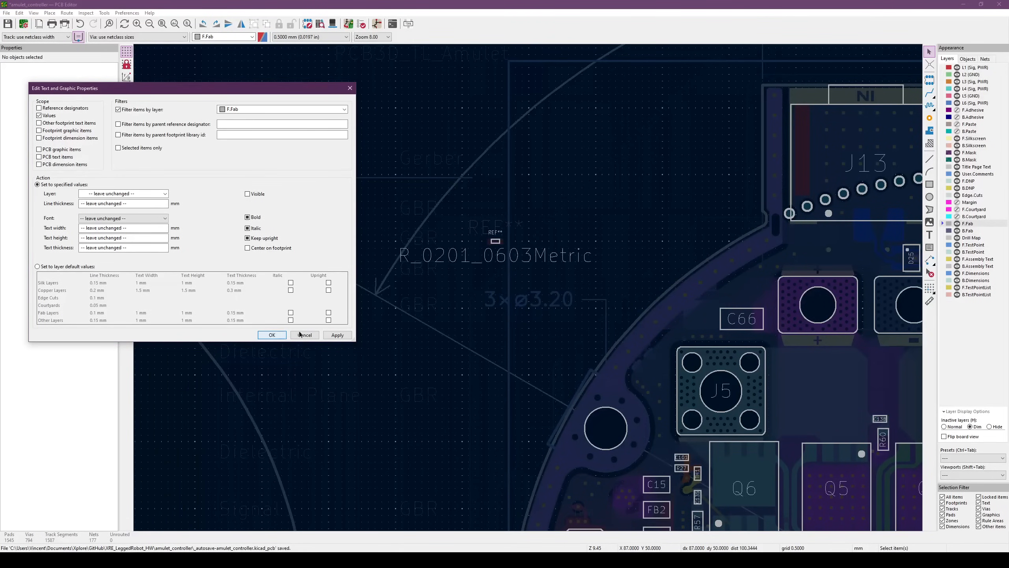
click(336, 336)
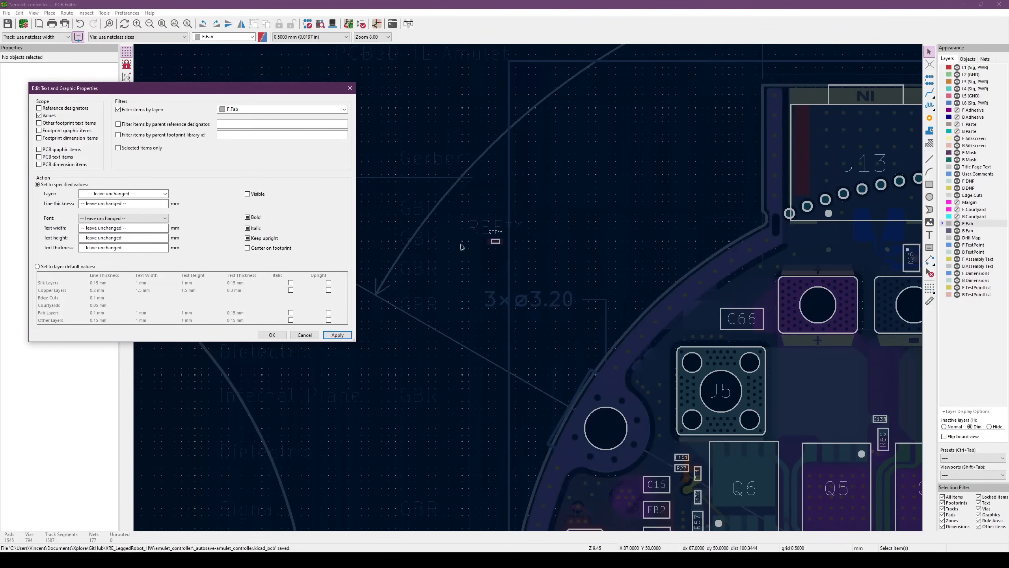
click(304, 335)
Move the small REF** text on F.Fab onto the centre of the 0201 resistor's outline
scroll(484, 266, down, 5)
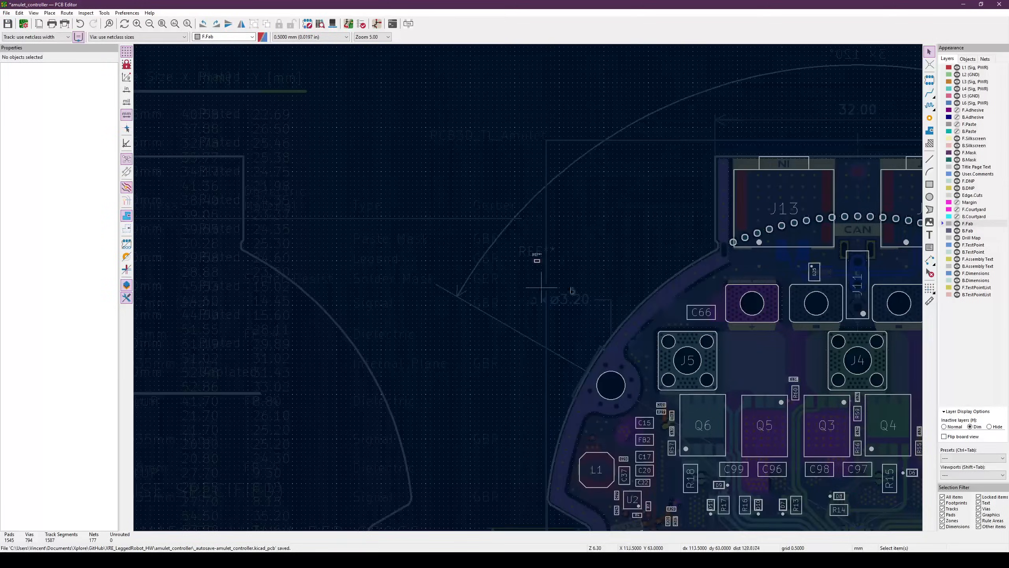
scroll(415, 283, up, 5)
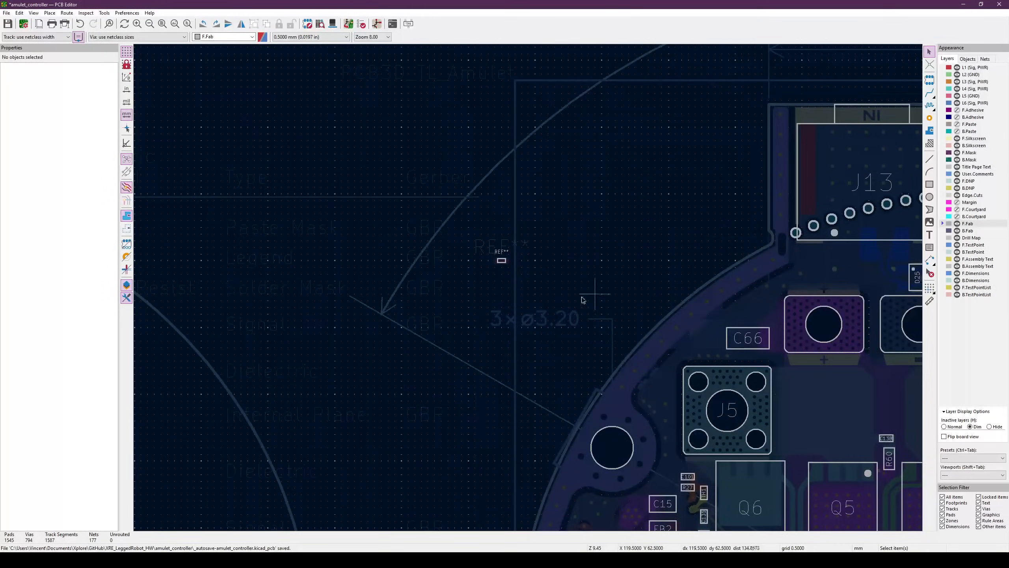
scroll(421, 284, down, 1)
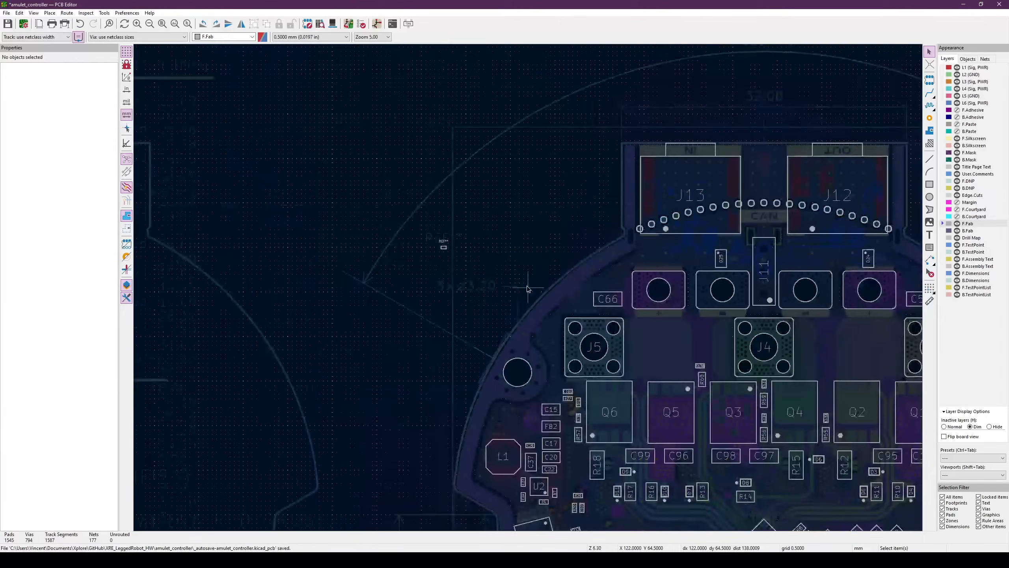
scroll(528, 286, up, 1)
scroll(398, 236, up, 4)
click(589, 243)
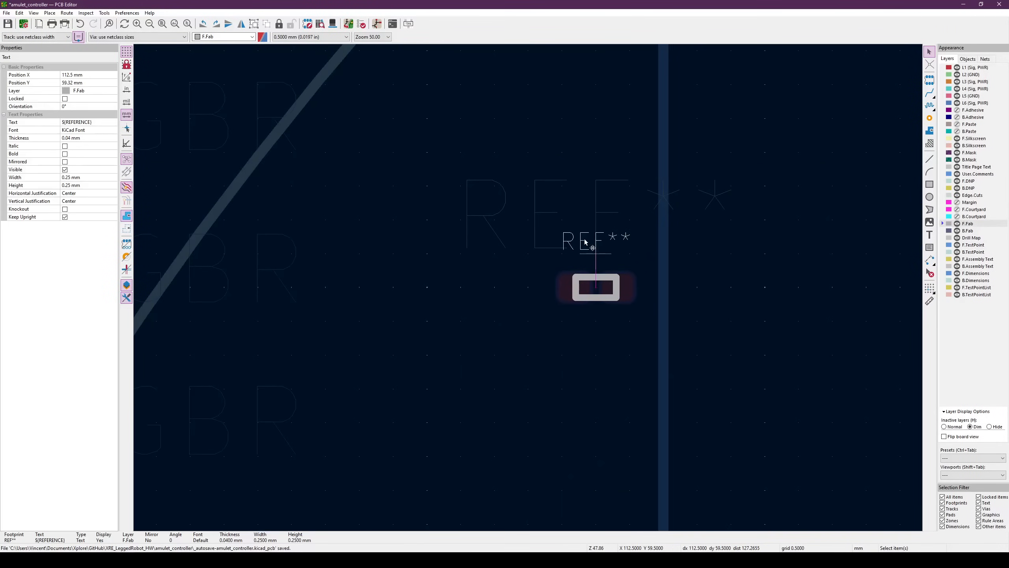
drag(587, 244, 604, 293)
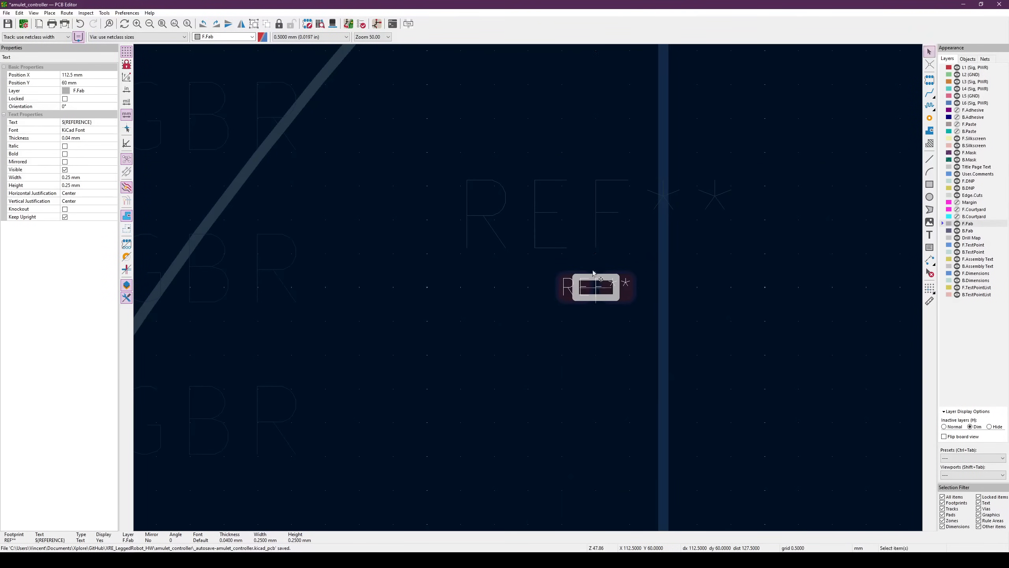
Move the REF** text off the resistor's outline to just above it, at Y 59.5 mm
scroll(553, 334, down, 4)
scroll(426, 293, up, 6)
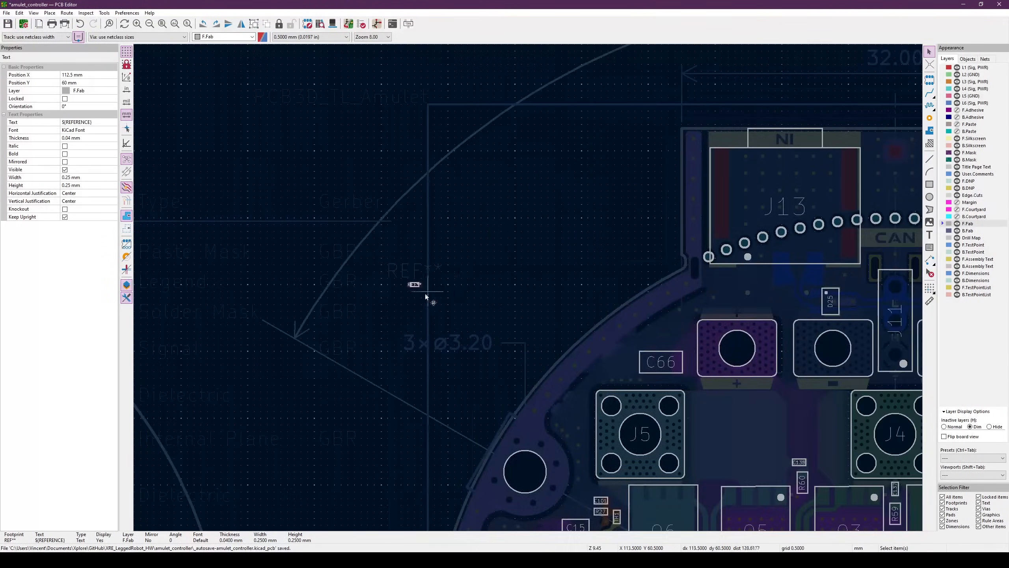
drag(437, 233, 426, 191)
Examine the reference designators and pin 1 markers on F.Fab across the whole board for size and placement
scroll(432, 243, down, 10)
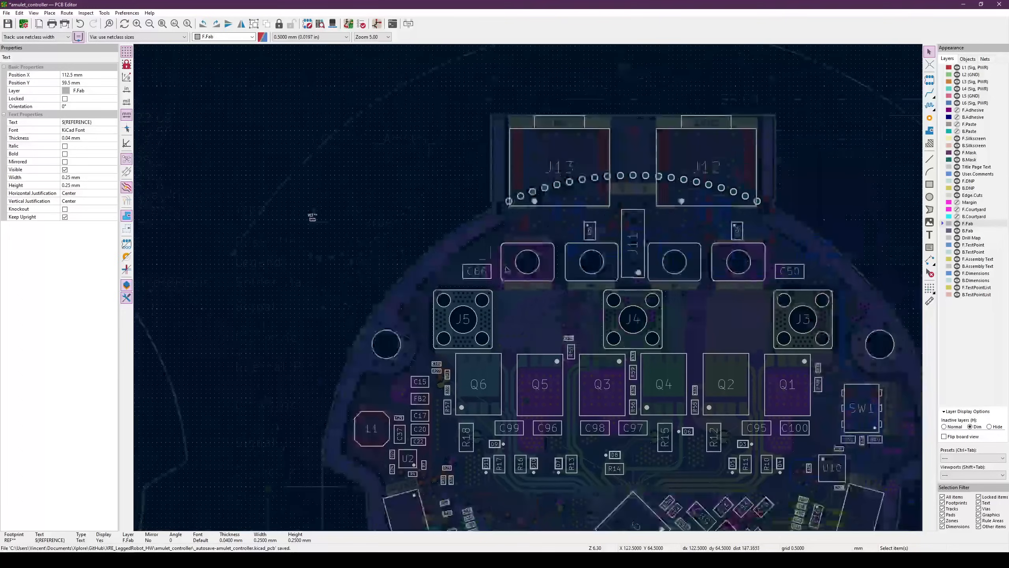
scroll(507, 446, up, 7)
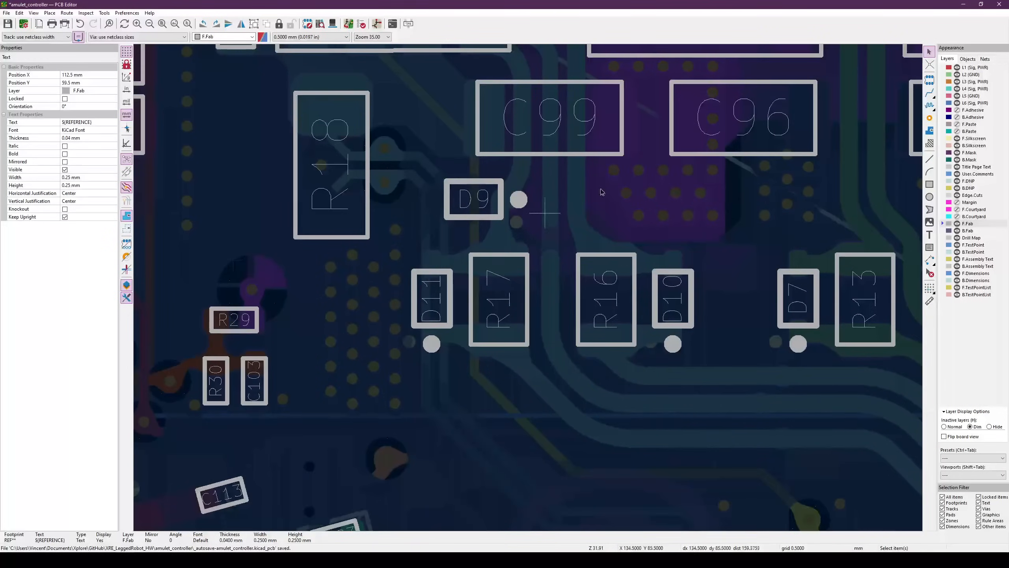
scroll(547, 209, down, 5)
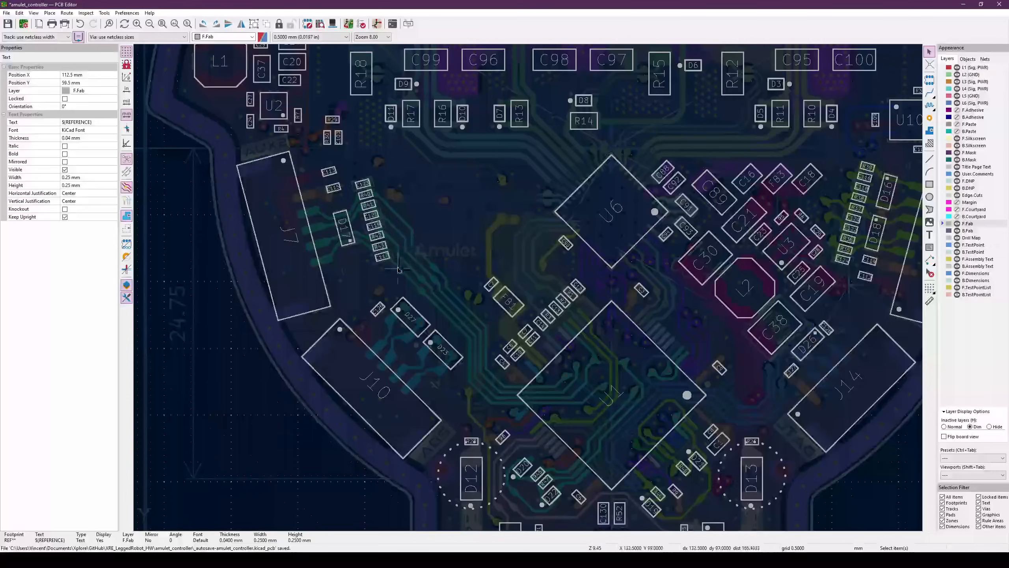
scroll(398, 269, up, 4)
scroll(529, 288, down, 7)
middle_drag(611, 301, 517, 381)
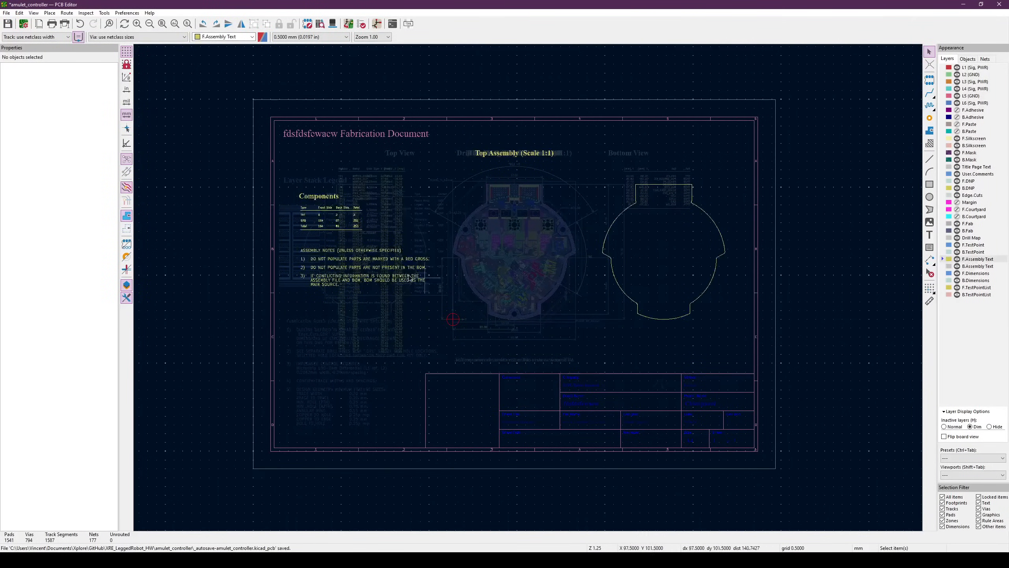
Examine the components table and assembly notes on F.Assembly Text, and compare them with the Top Assembly page of amulet_controller_assembly.pdf in Okular
scroll(443, 282, up, 3)
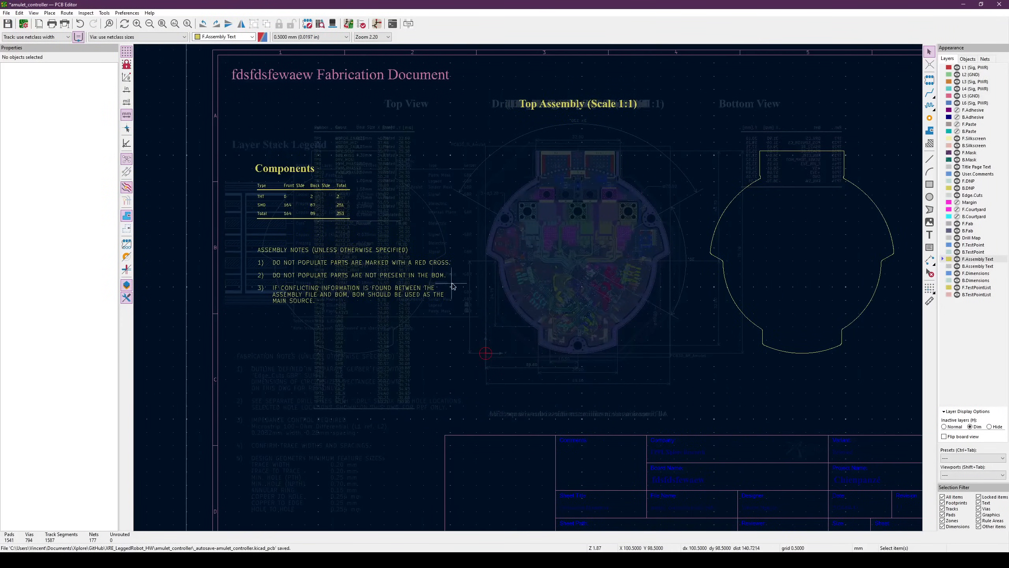
scroll(404, 318, up, 2)
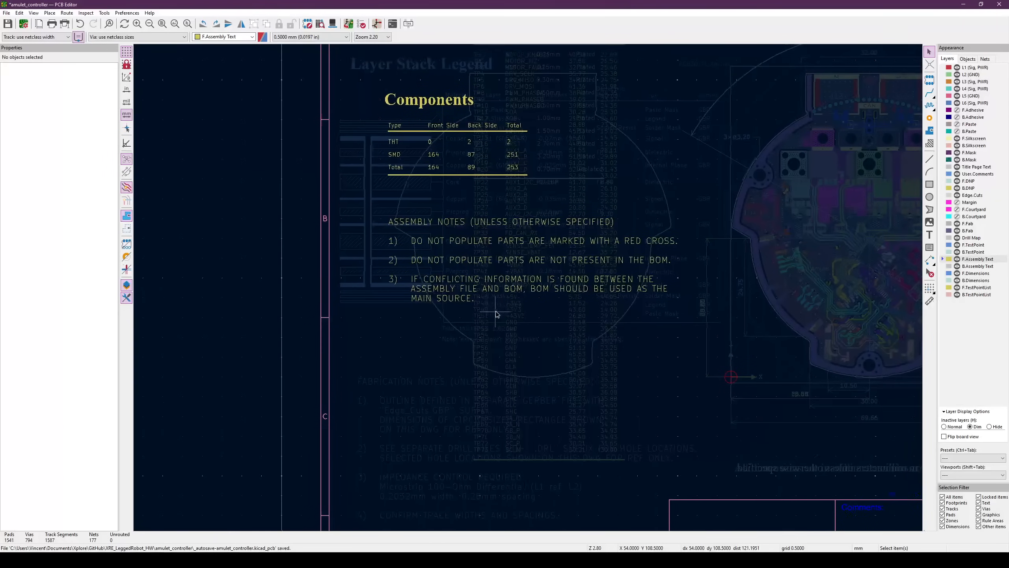
click(184, 559)
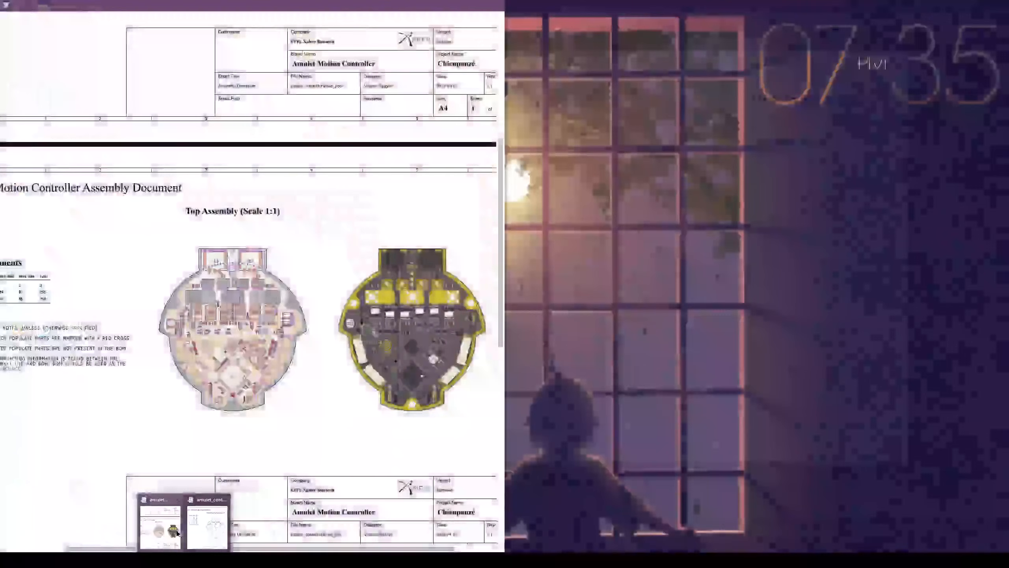
click(178, 532)
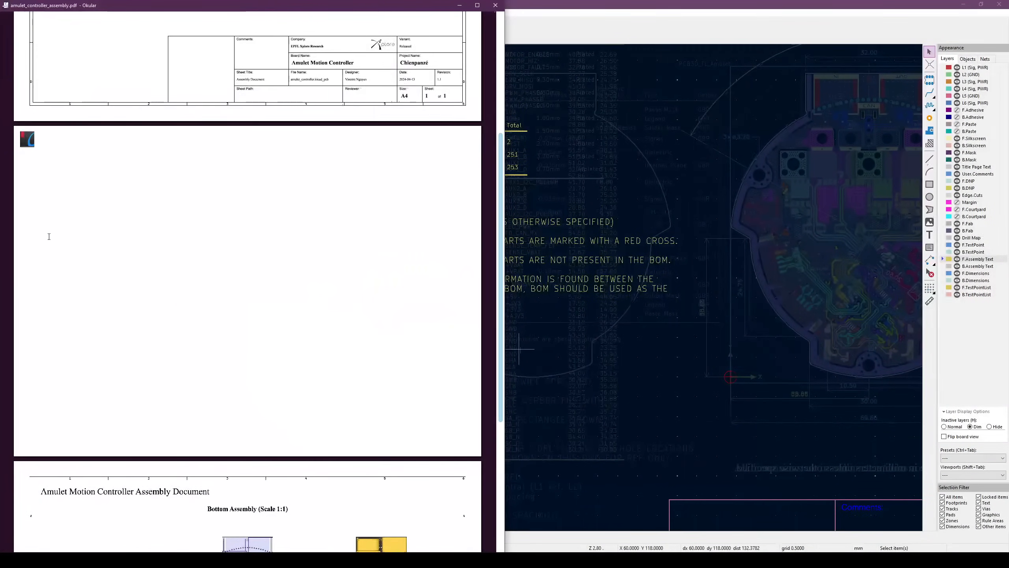
ctrl+scroll(54, 256, up, 1)
ctrl+scroll(70, 287, up, 1)
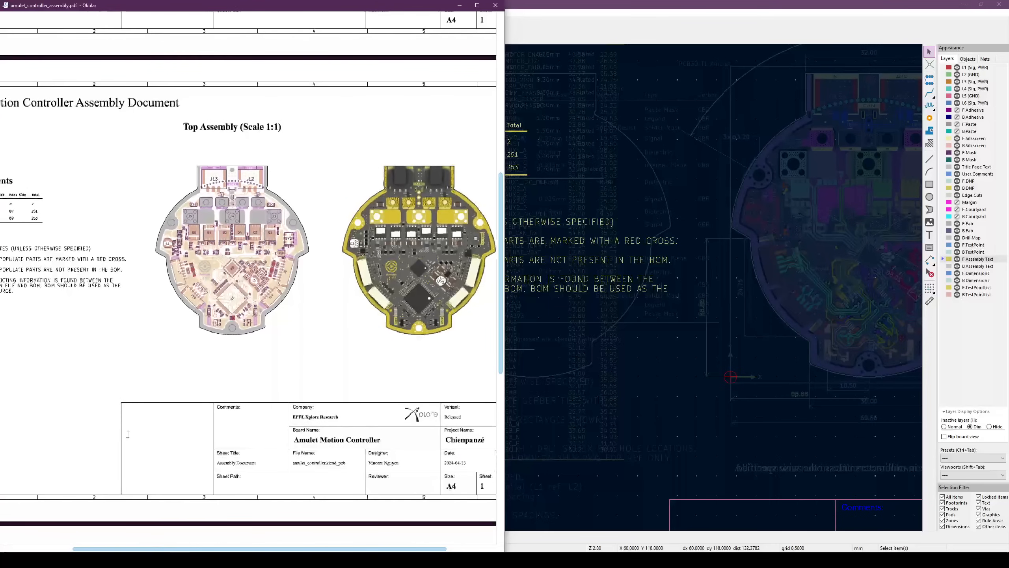
drag(178, 550, 117, 549)
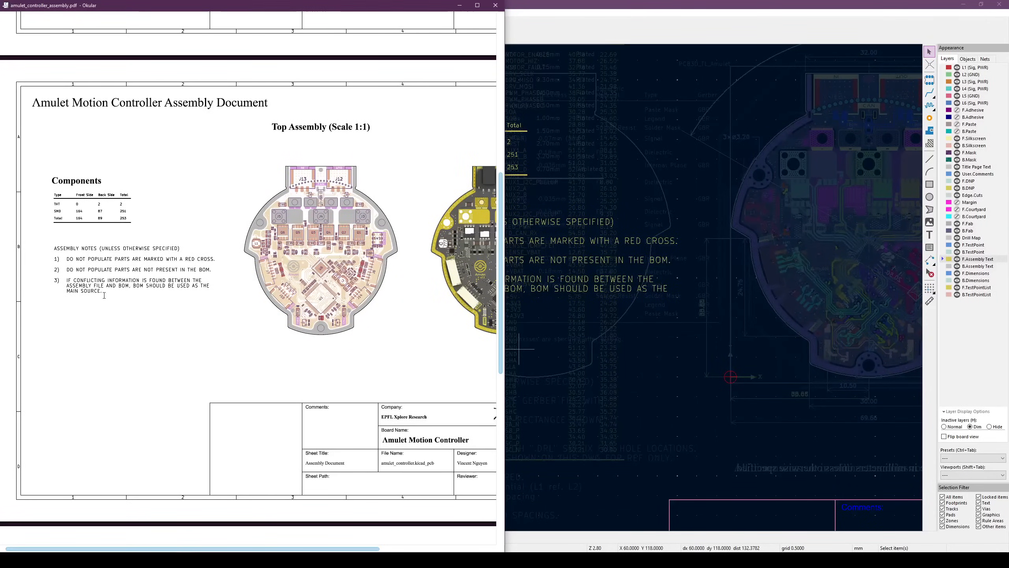
scroll(62, 374, up, 2)
scroll(62, 375, up, 1)
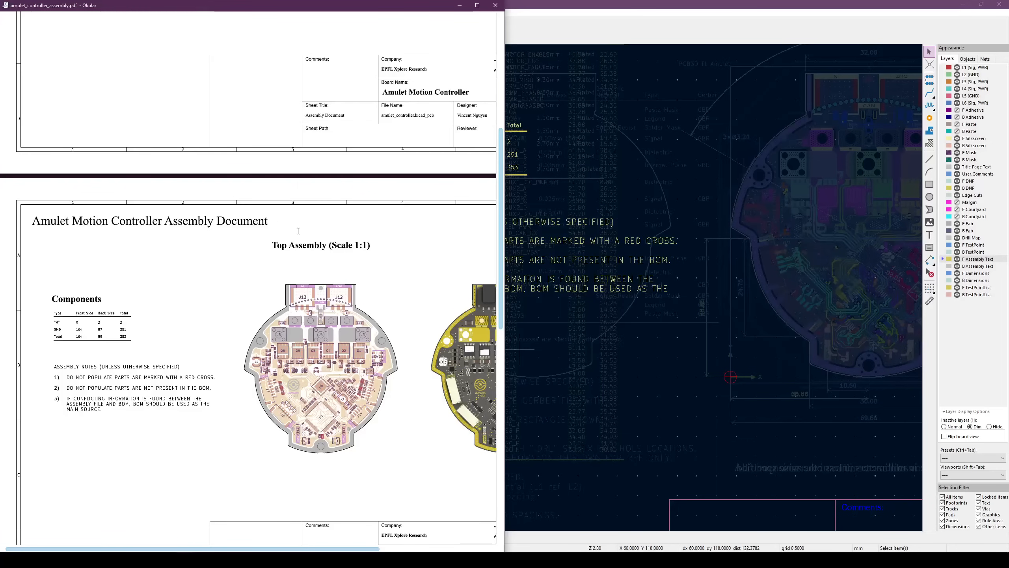
Return to the PCB Editor, examine the components table and select the assembly notes text to inspect its properties
click(659, 352)
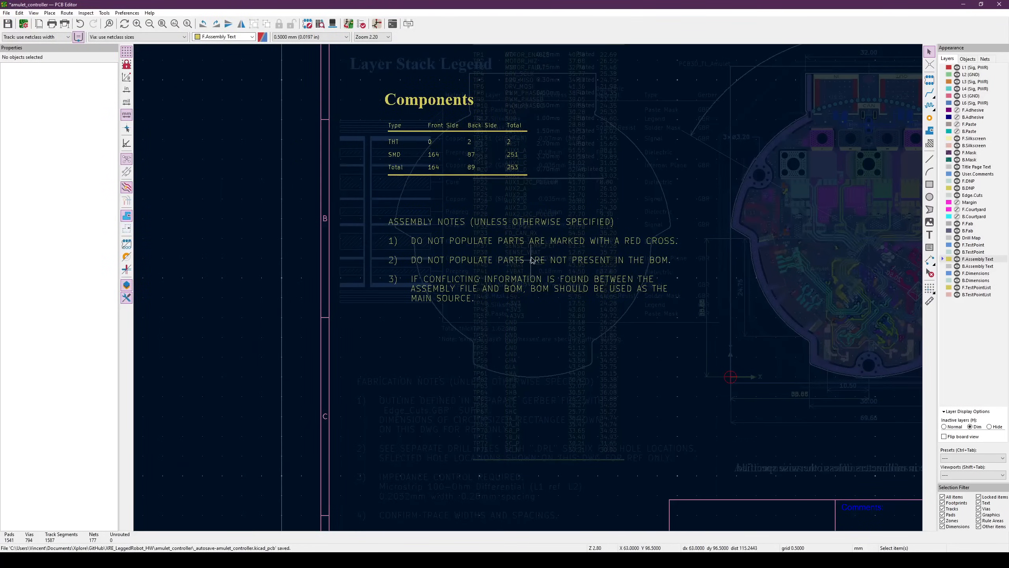
scroll(532, 263, up, 2)
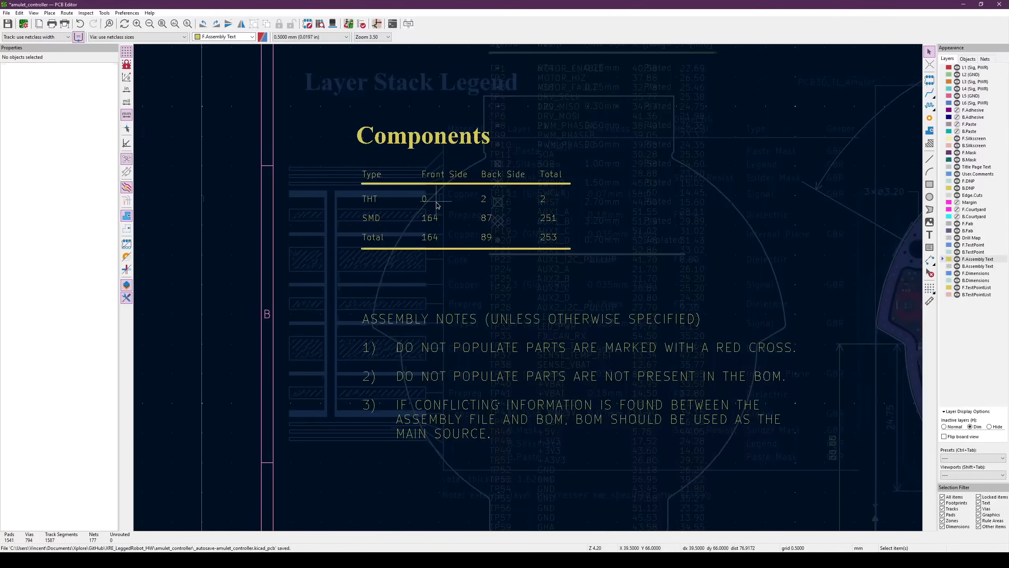
middle_drag(437, 204, 351, 162)
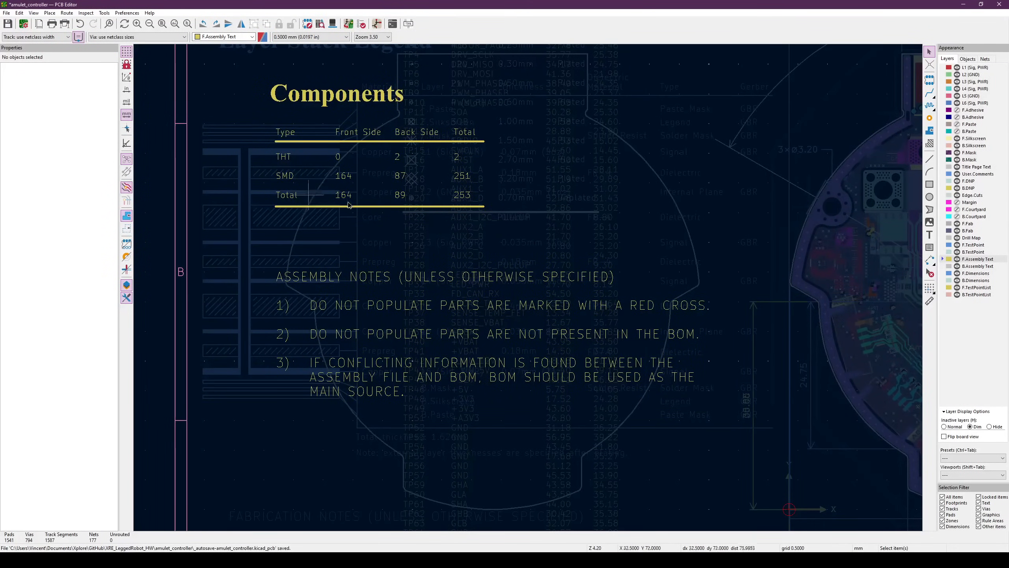
middle_drag(433, 290, 366, 182)
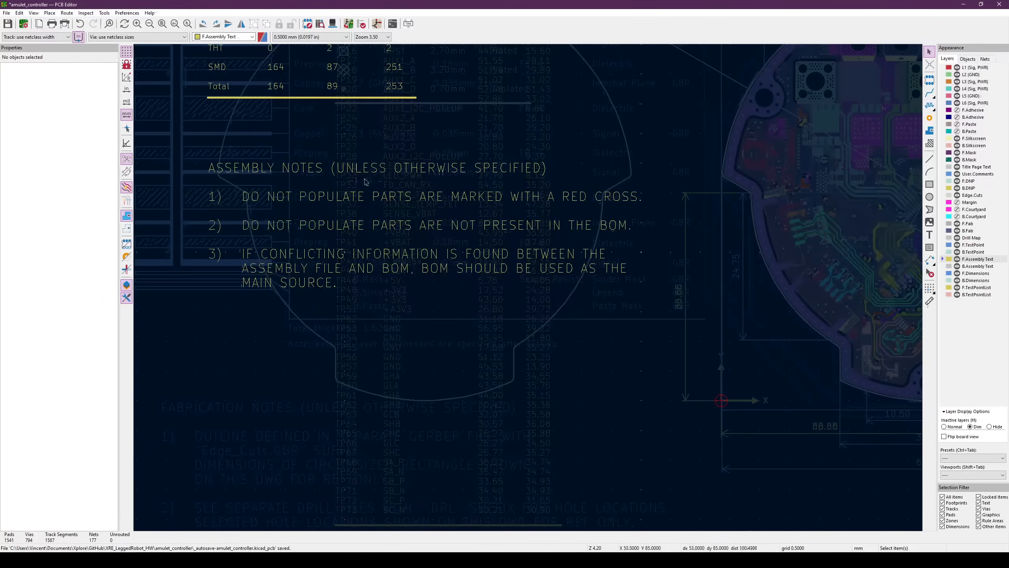
click(344, 270)
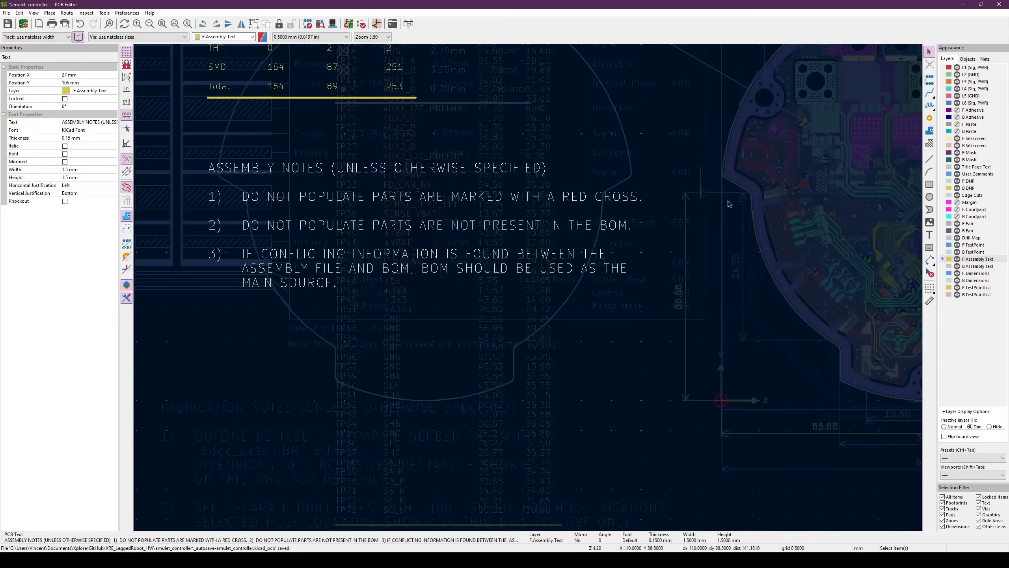
Examine the board outline drawn beside the Top Assembly view on F.Assembly Text
scroll(703, 188, down, 5)
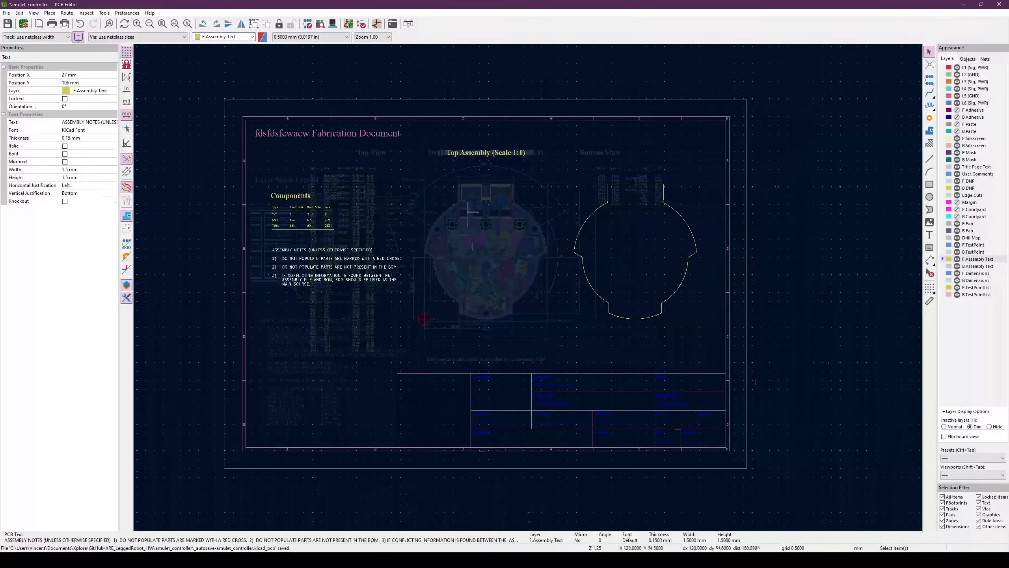
scroll(627, 245, up, 3)
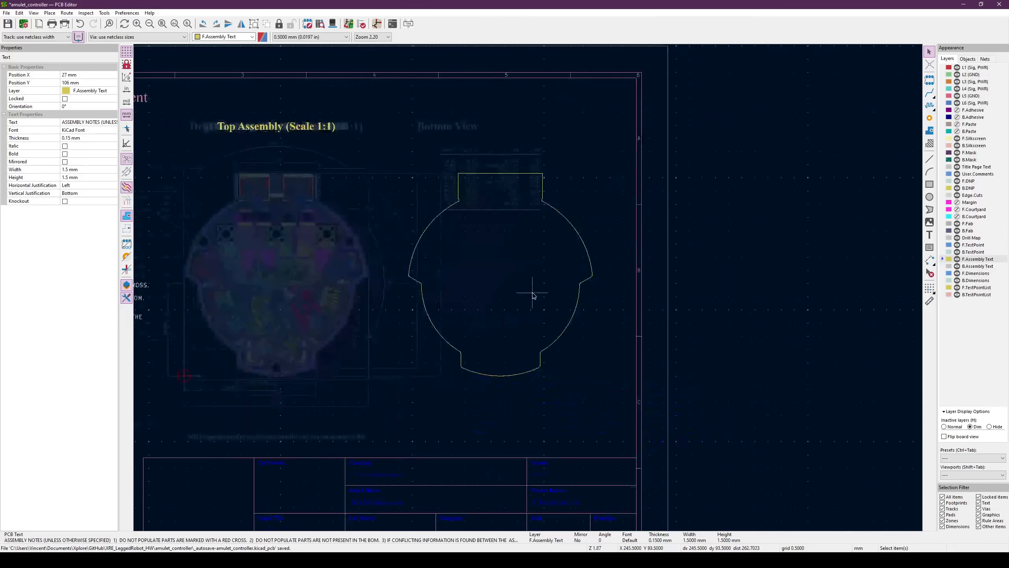
scroll(534, 295, up, 2)
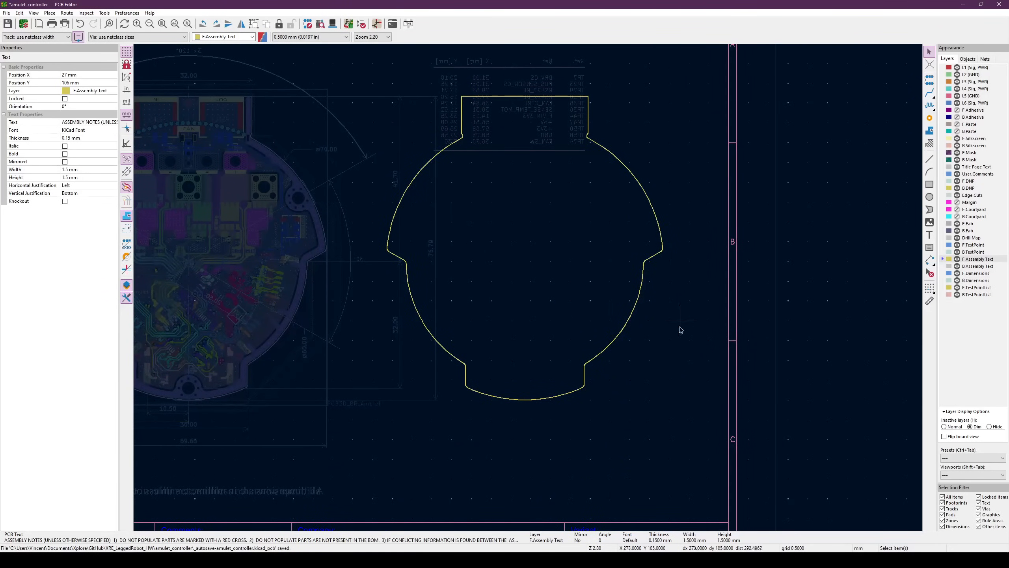
middle_drag(364, 263, 595, 310)
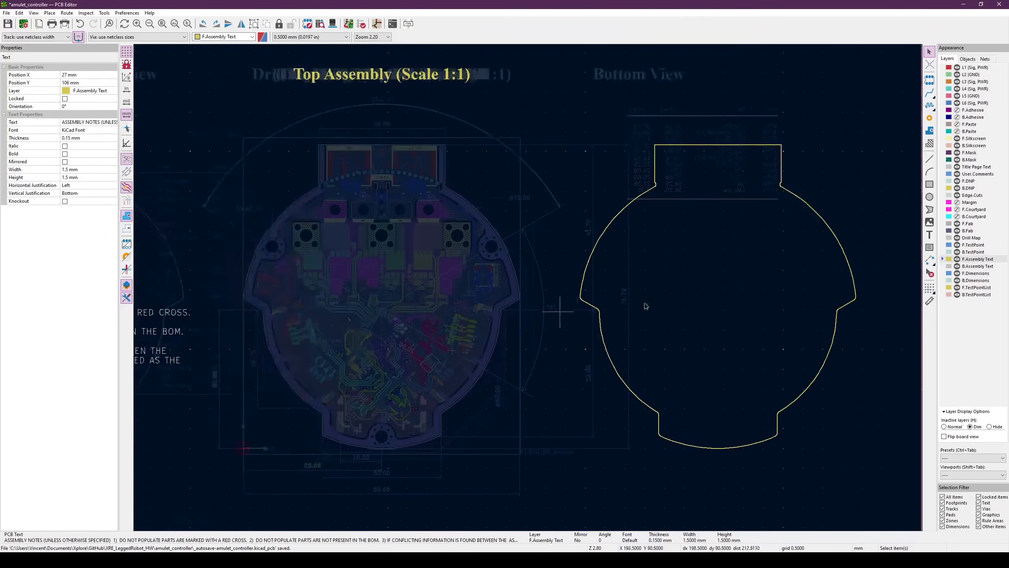
Make B.Assembly Text the active layer, clear the selection and inspect the mirrored Bottom Assembly title and board outline
click(987, 265)
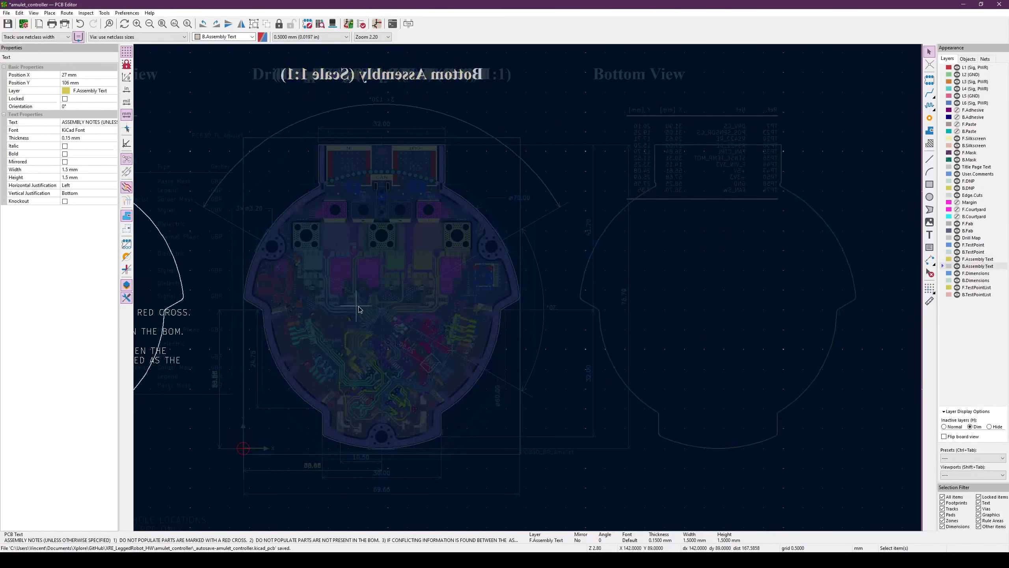
middle_drag(356, 306, 662, 310)
click(483, 214)
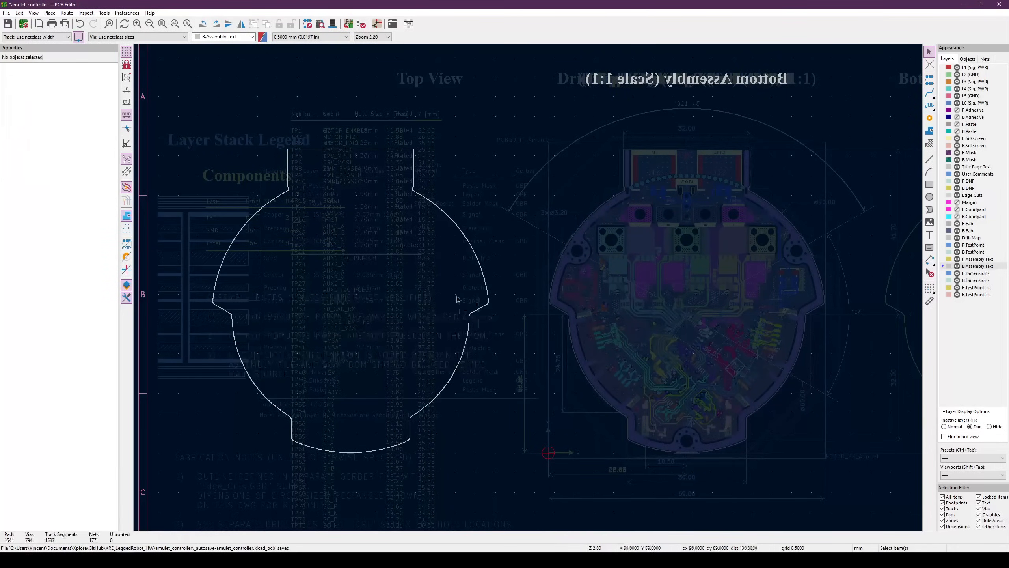
Make F.Assembly Text the active layer and inspect the board outline beside the Top Assembly view
click(980, 260)
middle_drag(636, 354, 405, 313)
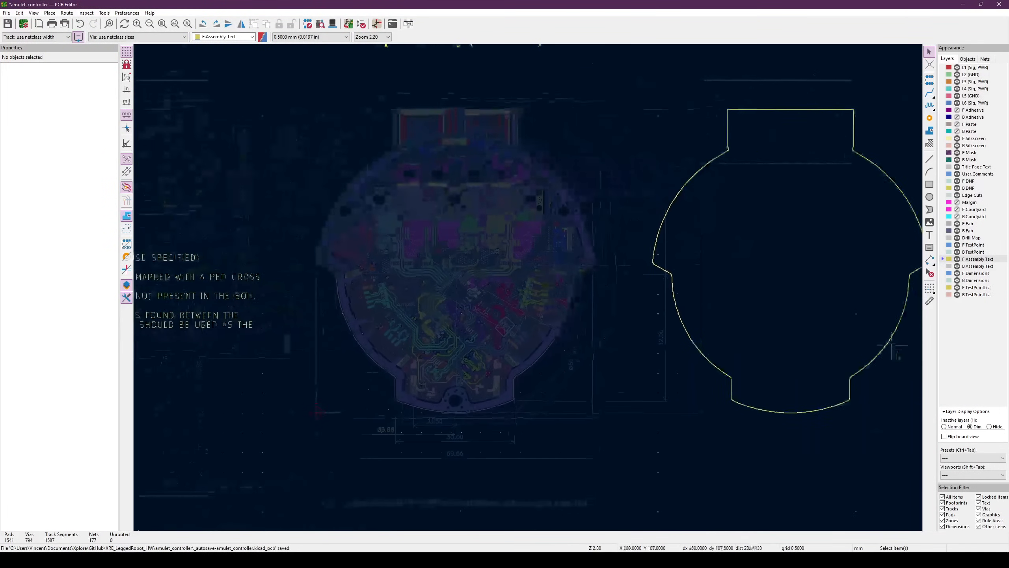
middle_drag(675, 320, 489, 344)
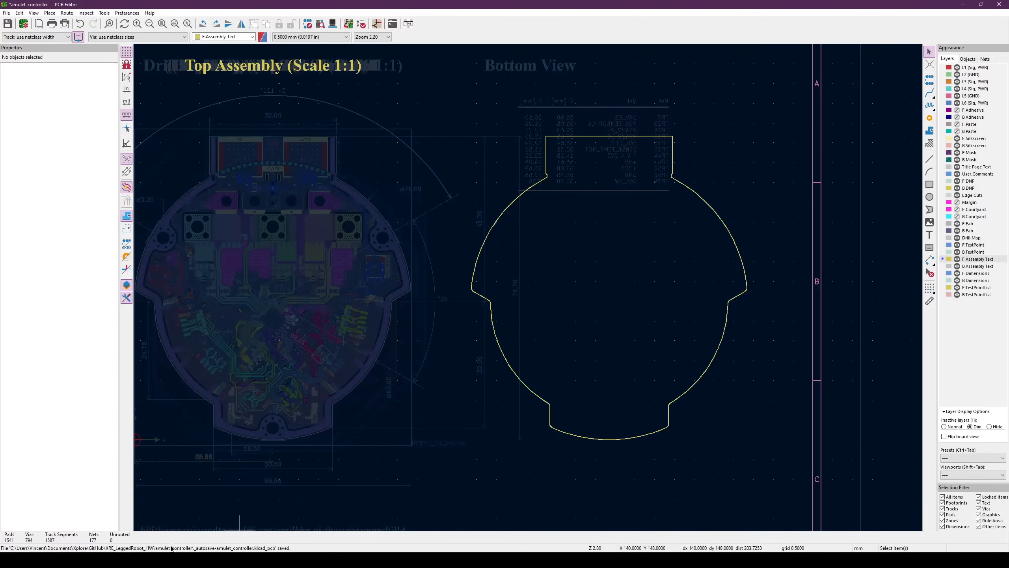
Switch to amulet_controller_assembly.pdf in Okular and examine the Top Assembly drawing and the rendered board image beside it
click(187, 559)
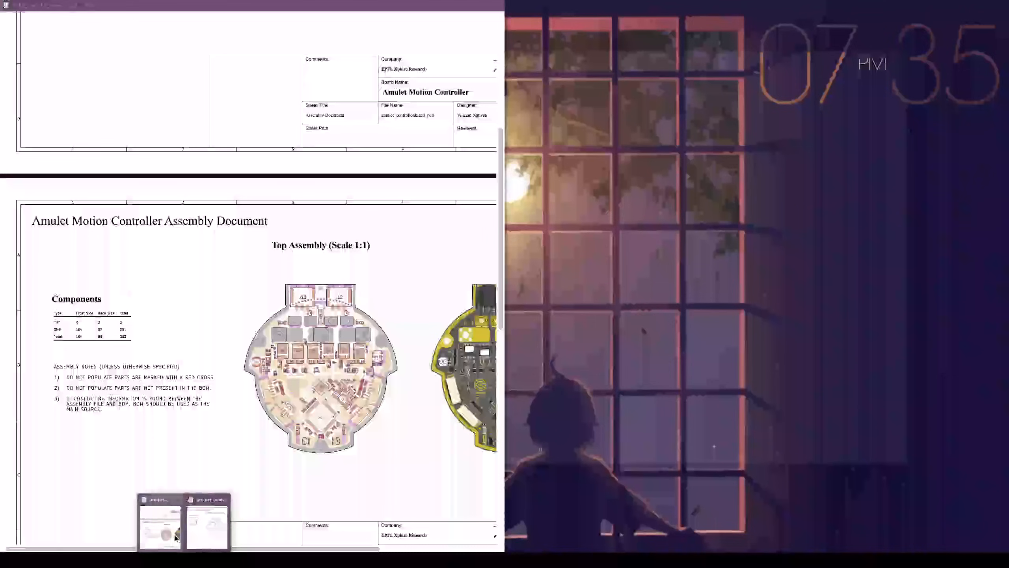
click(163, 534)
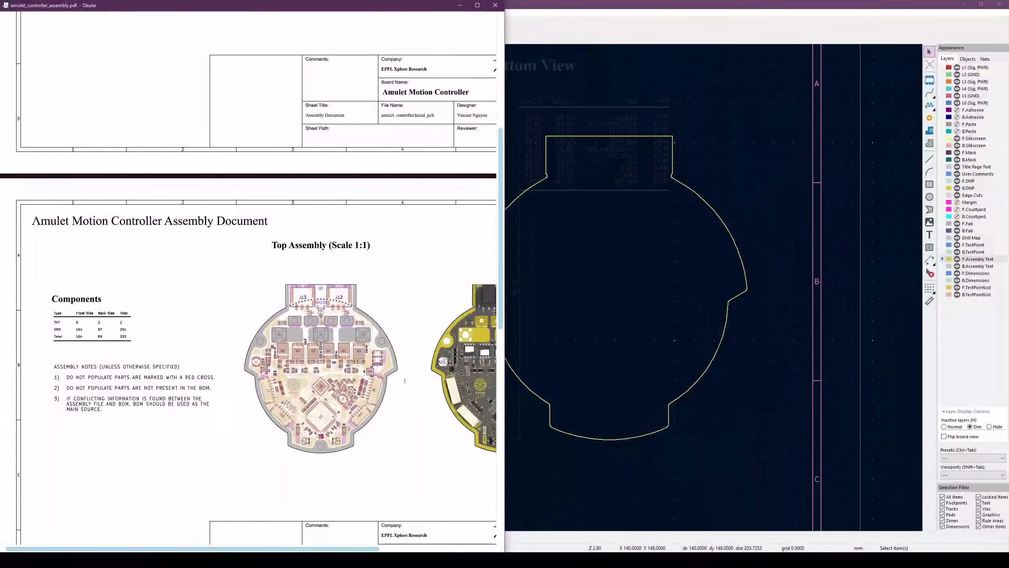
ctrl+scroll(416, 370, up, 1)
ctrl+scroll(415, 370, down, 2)
ctrl+scroll(470, 359, up, 2)
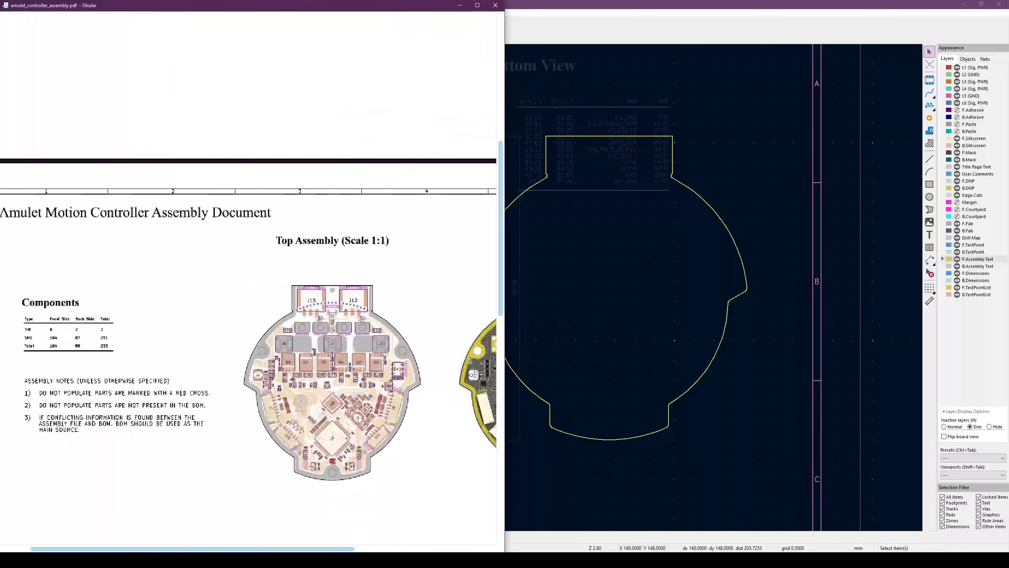
drag(230, 549, 361, 549)
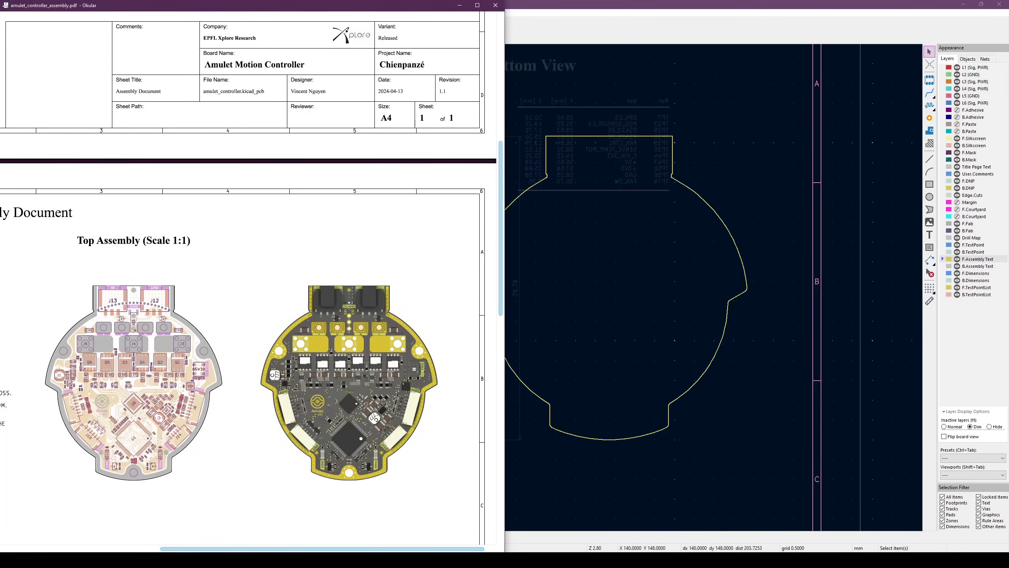
Return to the PCB Editor and review the components table, assembly notes and board outline on F.Assembly Text
click(671, 316)
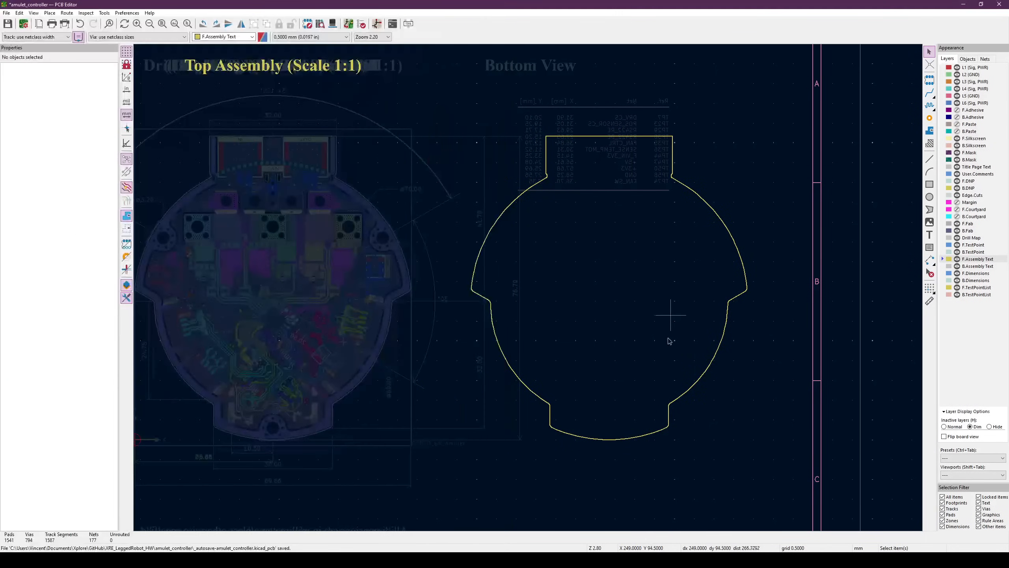
scroll(387, 410, down, 4)
middle_drag(317, 212, 354, 243)
scroll(353, 243, up, 6)
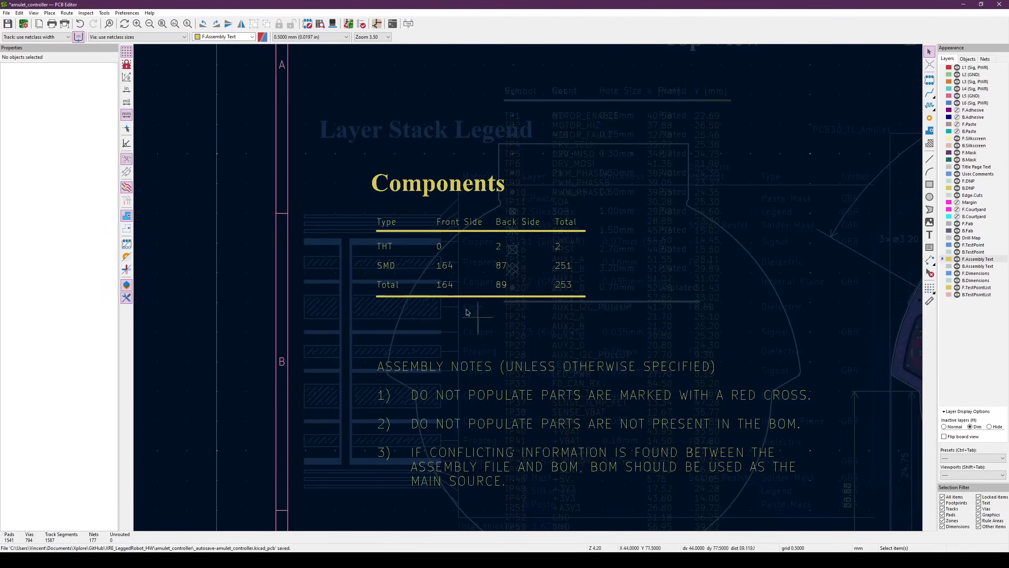
scroll(554, 290, down, 4)
middle_drag(792, 289, 535, 242)
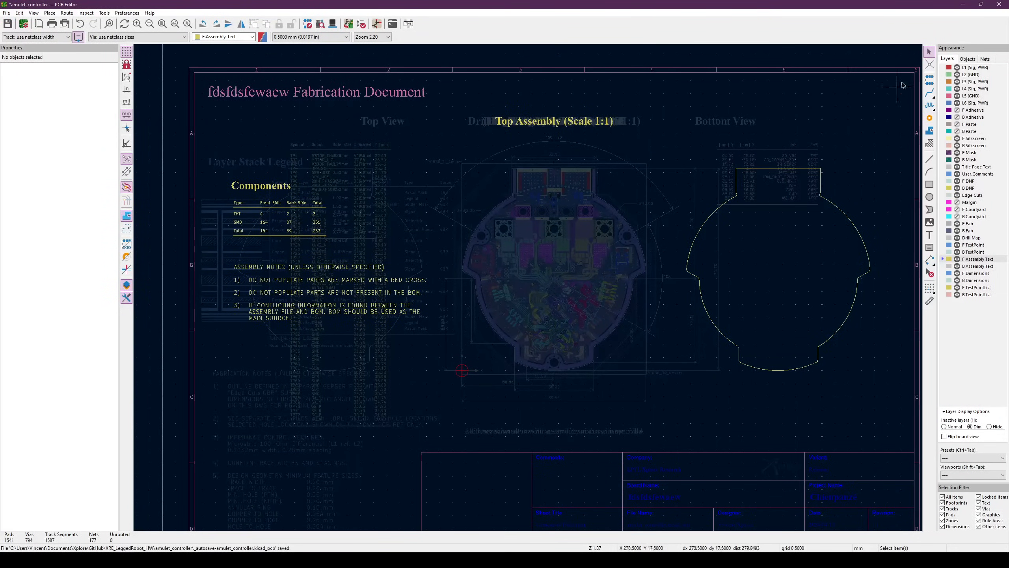
Close the PCB Editor, discarding the board changes, and switch to the amulet_controller project window in KiCad
click(999, 4)
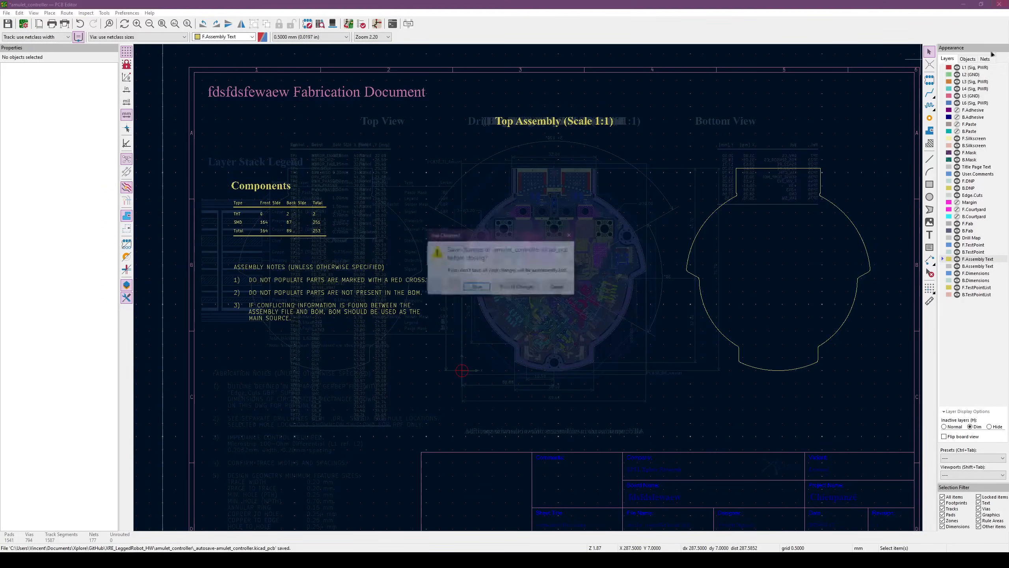
click(516, 290)
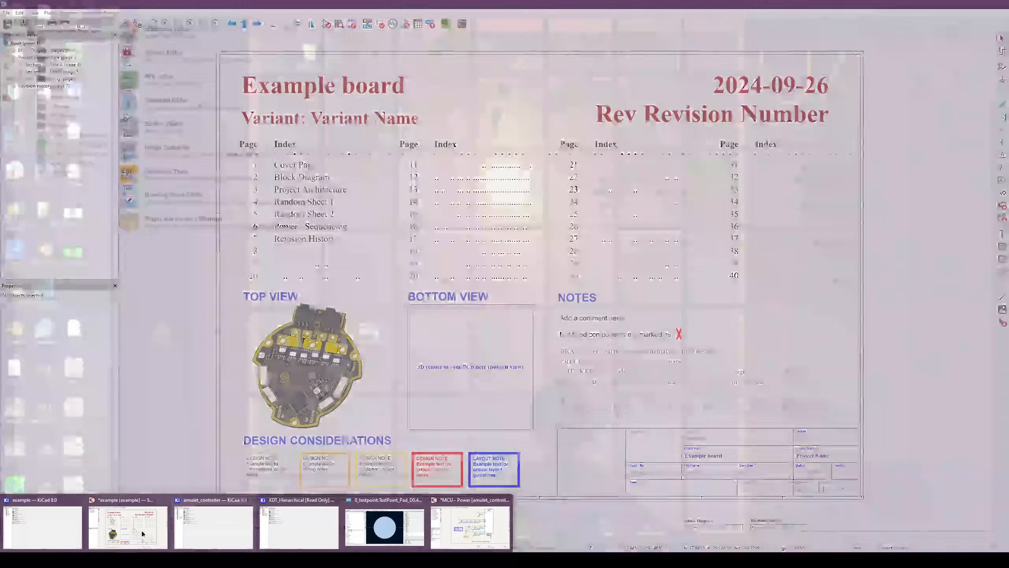
mouse_move(59, 524)
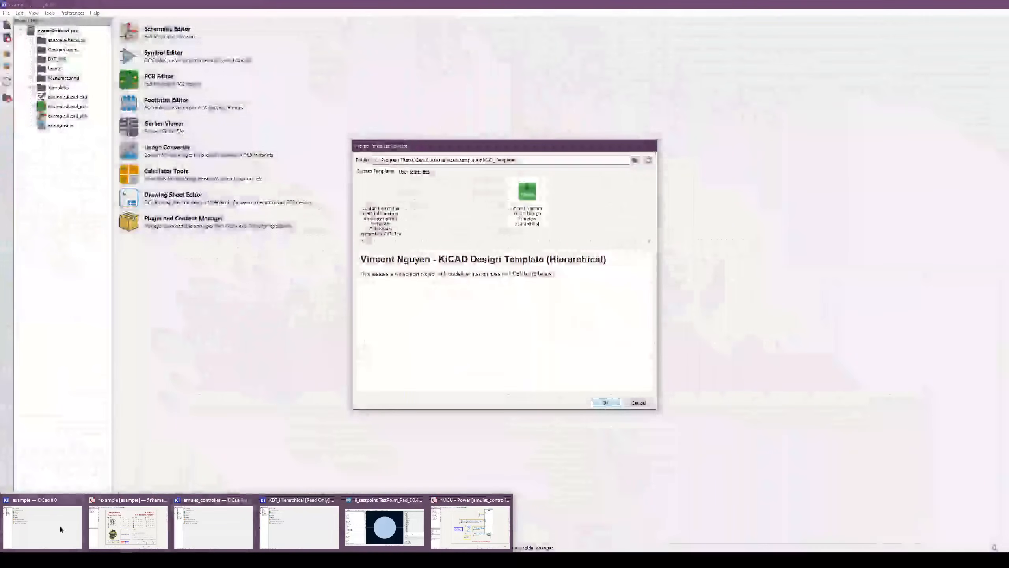
click(222, 527)
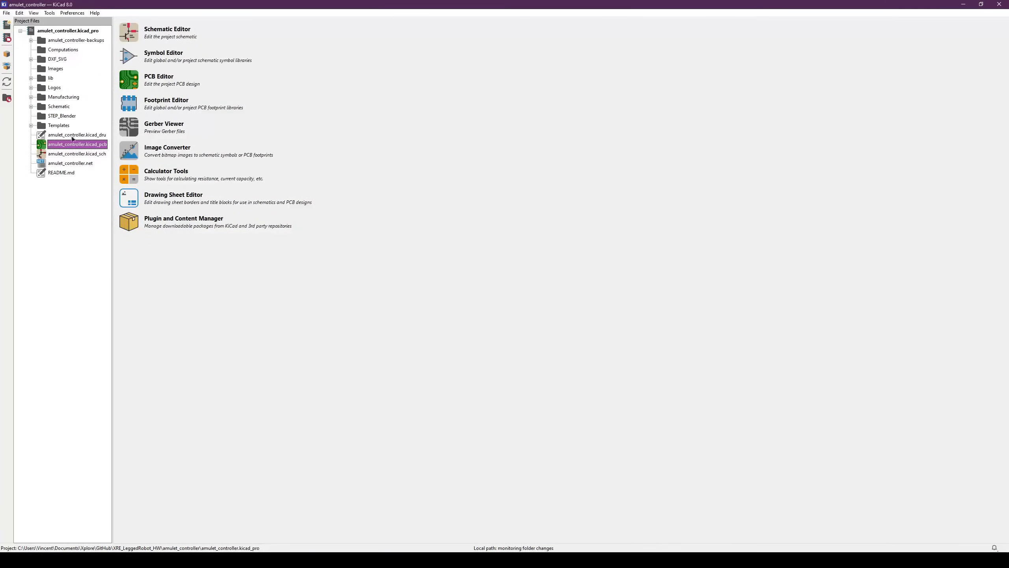
Install the Interactive Html Bom plugin from the KiCad official repository and close the Plugin and Content Manager
click(135, 223)
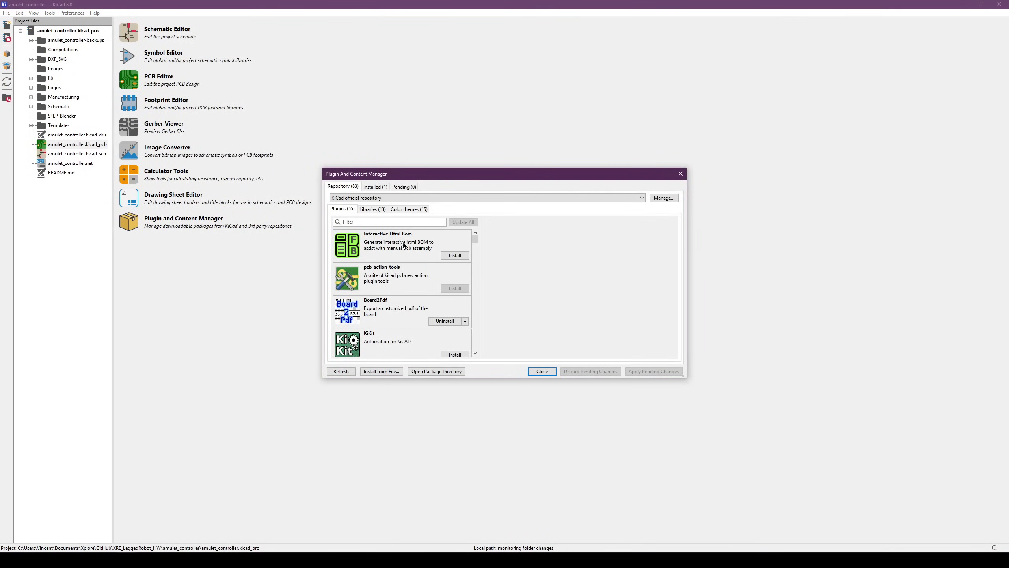
click(403, 245)
click(455, 256)
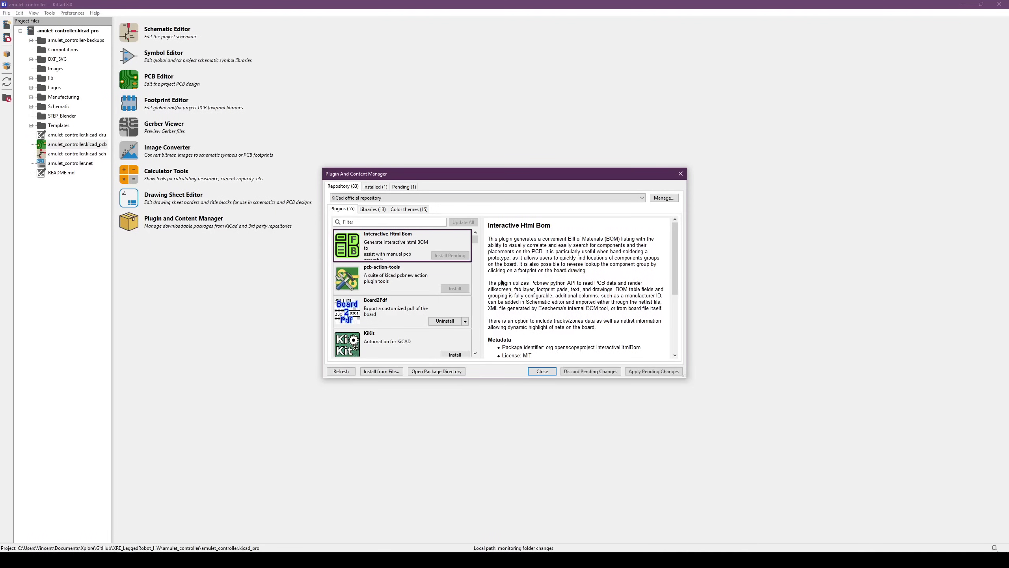
click(636, 371)
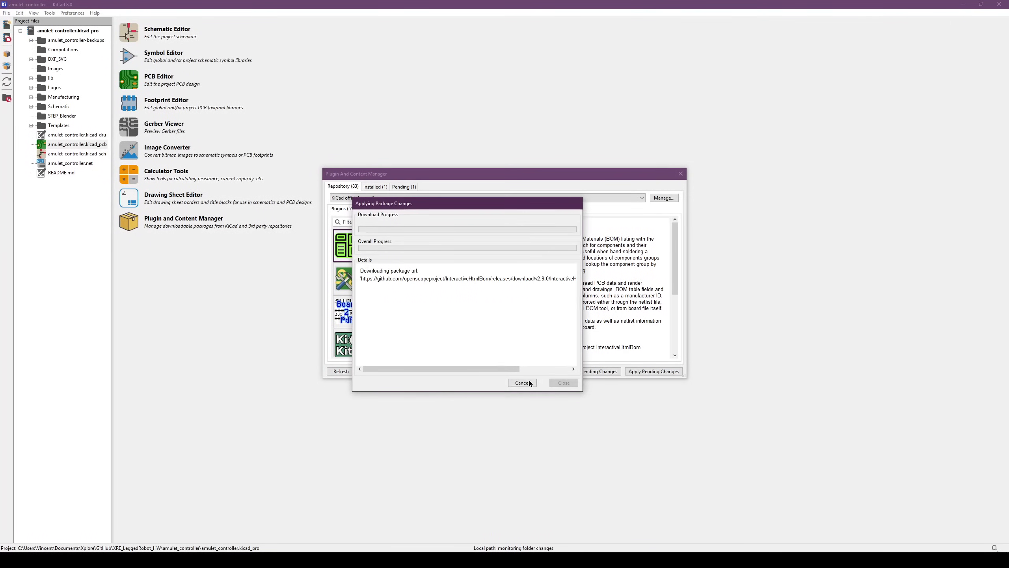
click(564, 382)
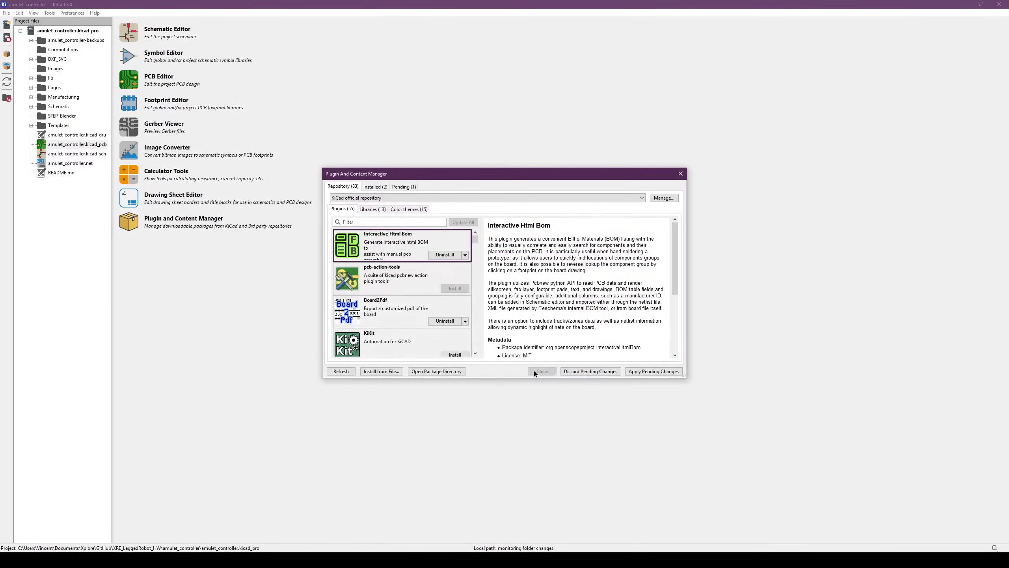
click(681, 173)
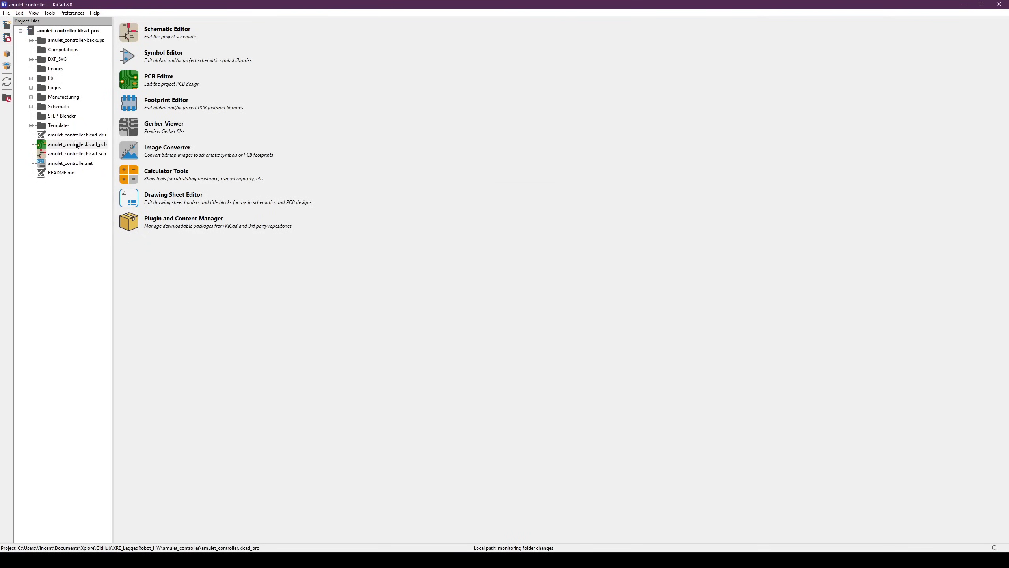
Reopen the board in the PCB Editor, start InteractiveHtmlBom and review its general, HTML default and field settings
click(124, 85)
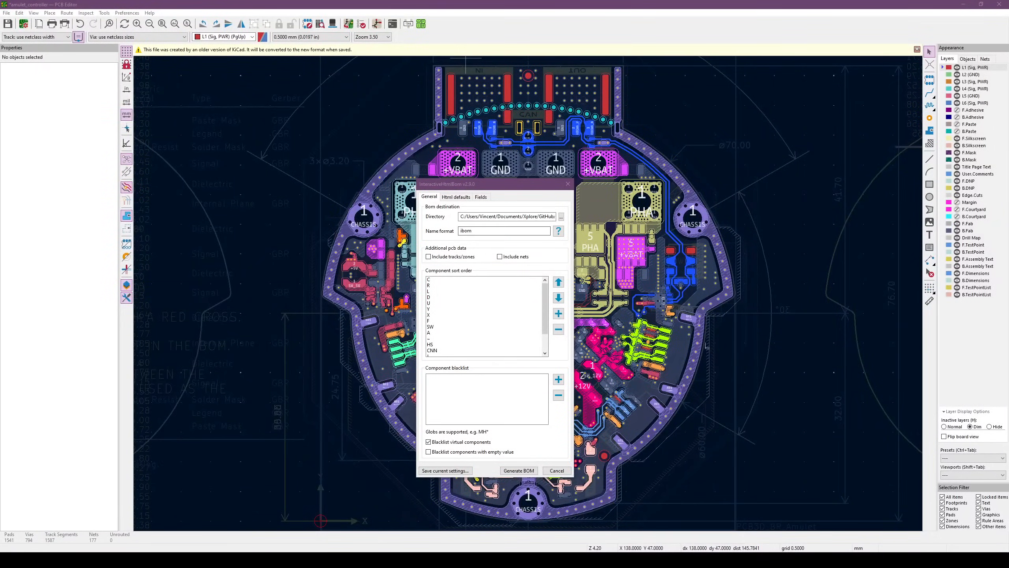
click(535, 186)
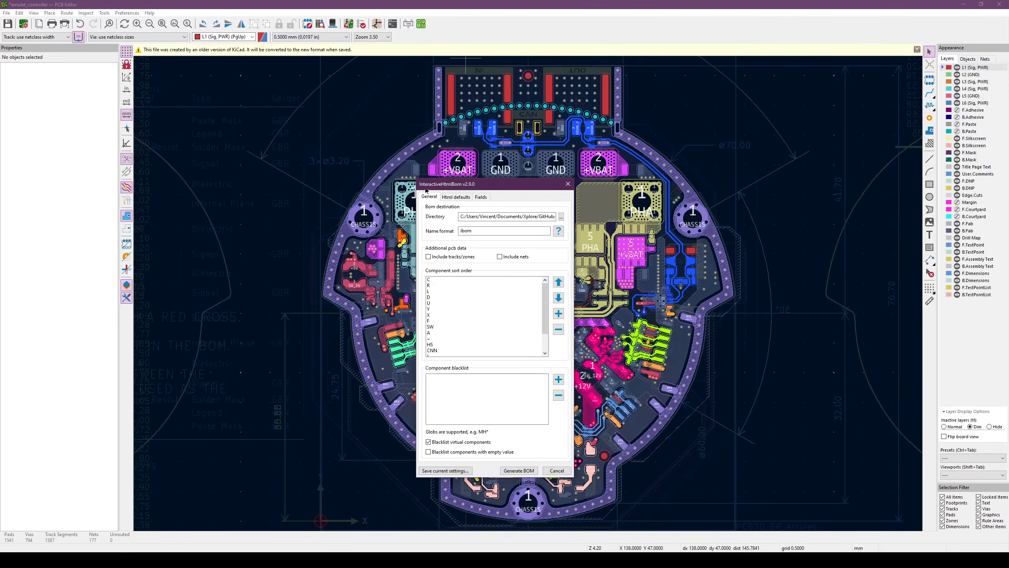
click(456, 197)
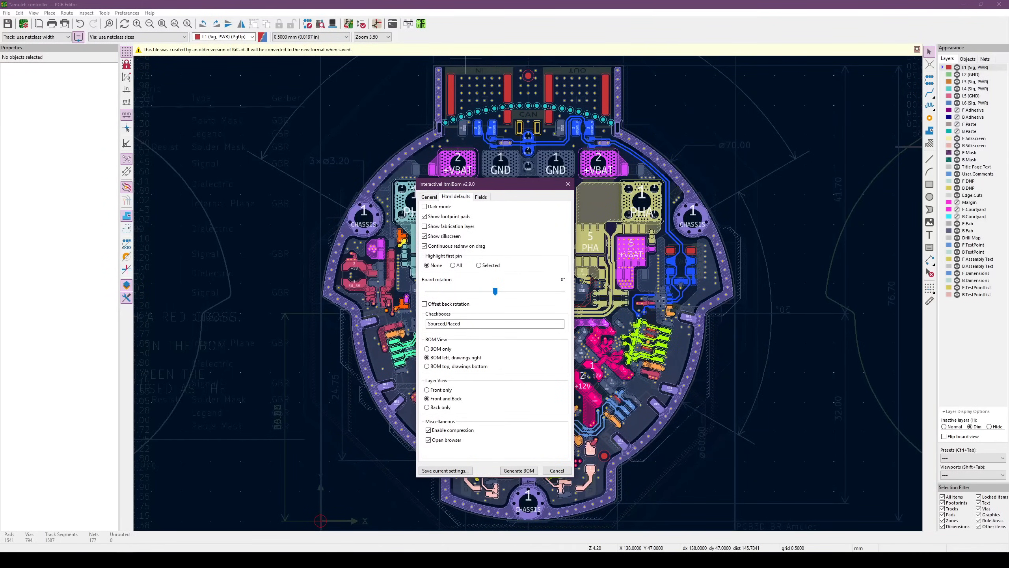
drag(905, 156, 747, 152)
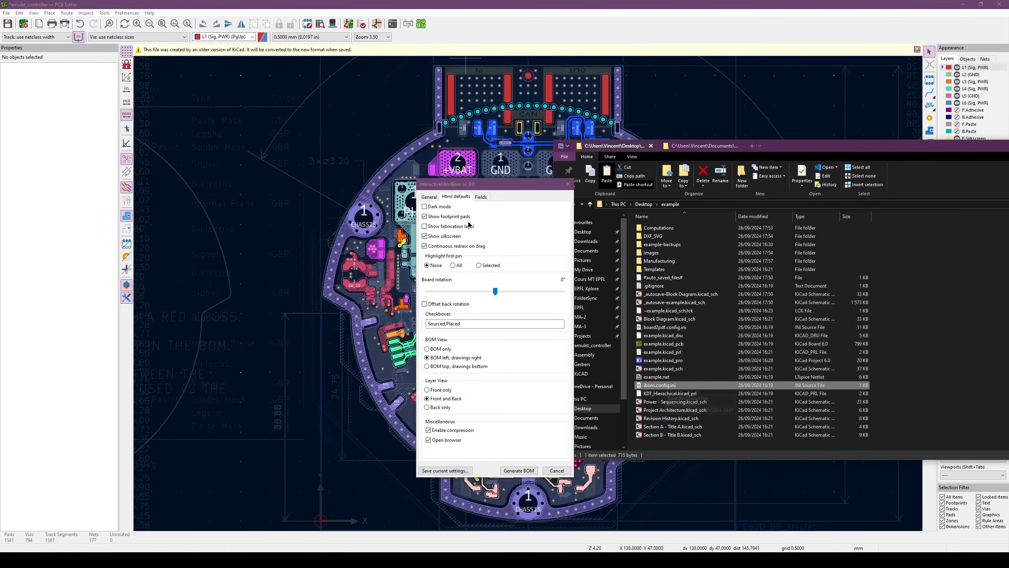
click(481, 197)
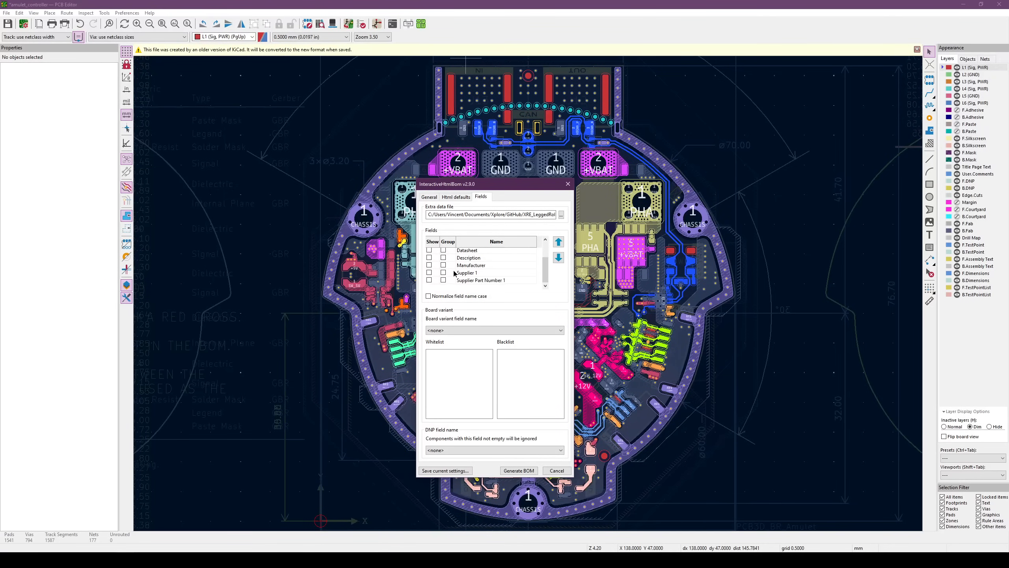
scroll(488, 272, down, 2)
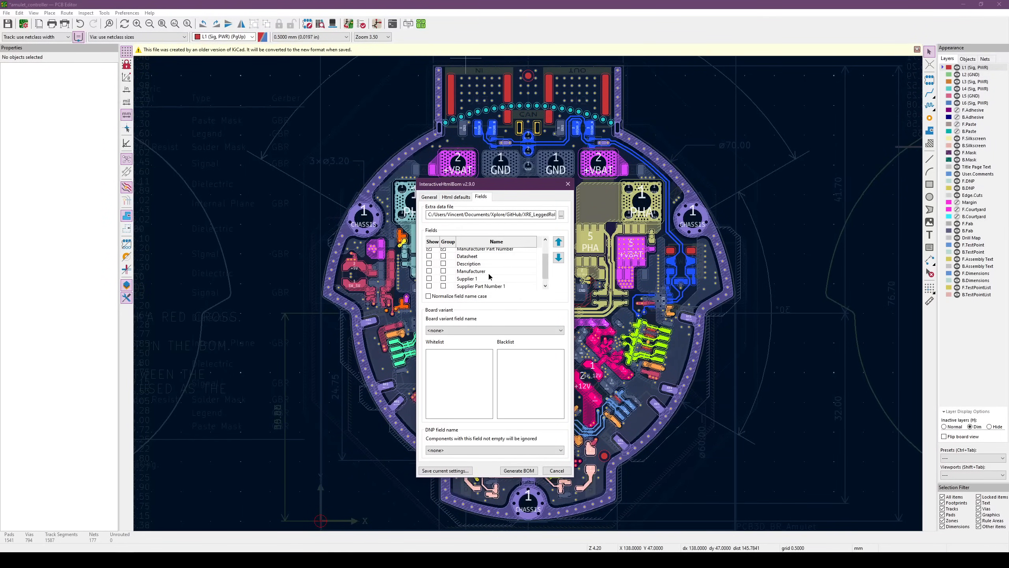
click(429, 197)
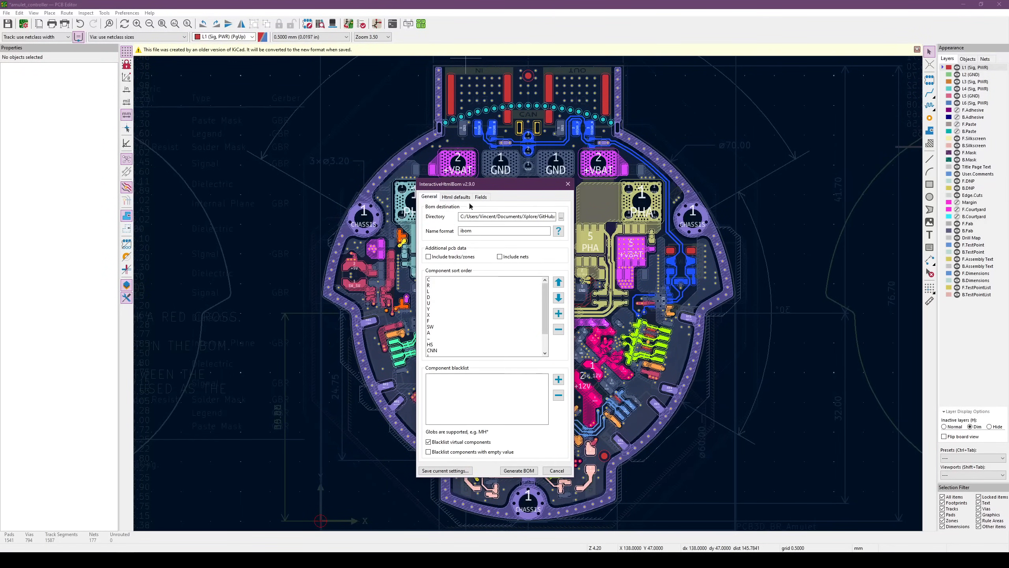
Set the BOM destination to the project's Manufacturing/Assembly/ibom folder and generate the interactive BOM
click(561, 217)
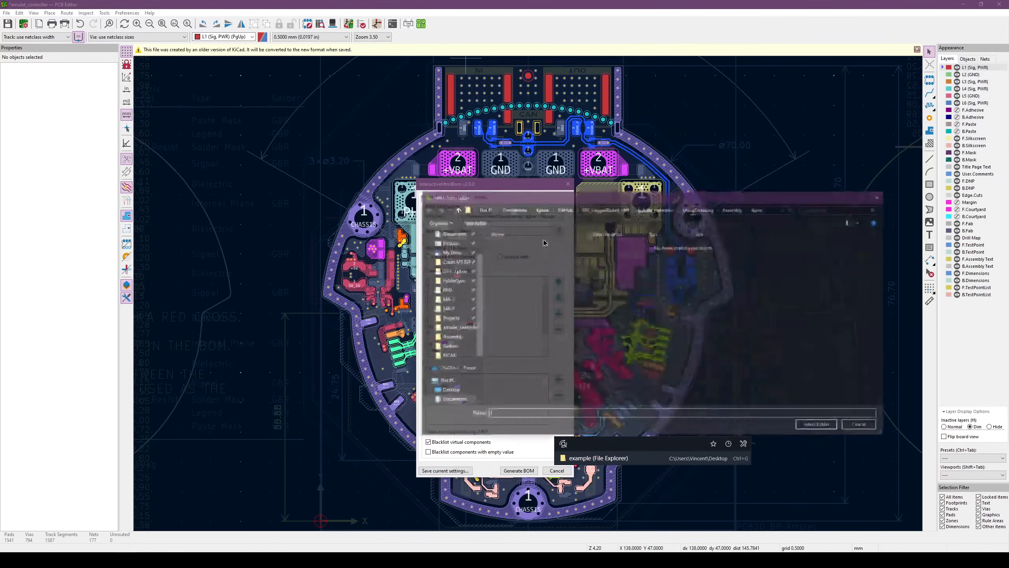
drag(728, 199, 660, 227)
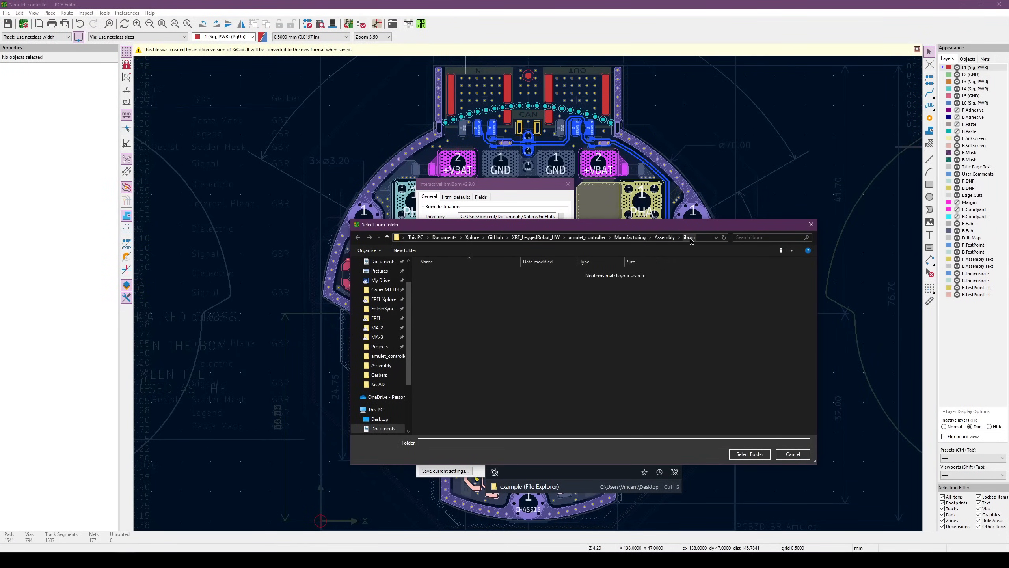
click(749, 454)
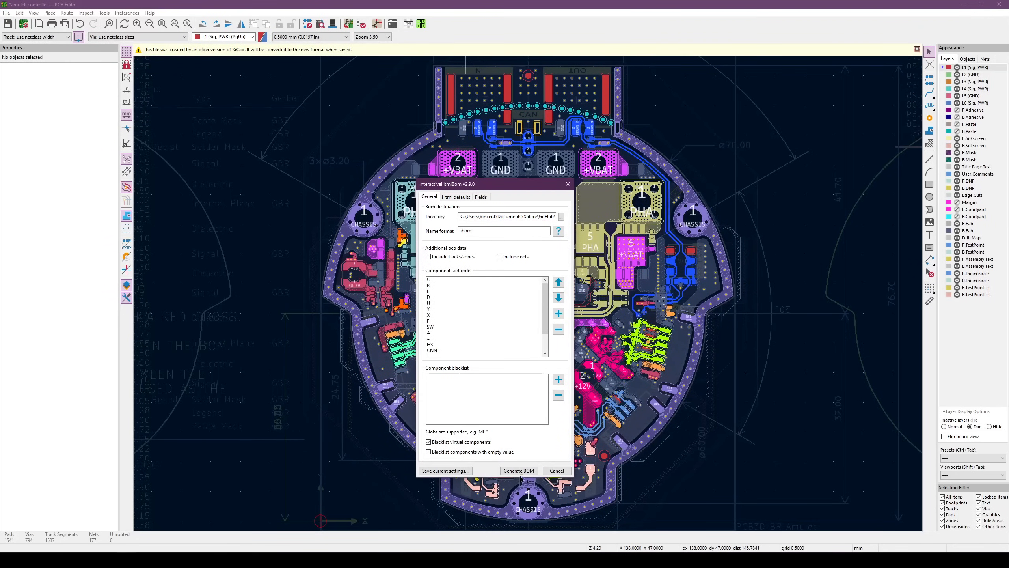
click(519, 471)
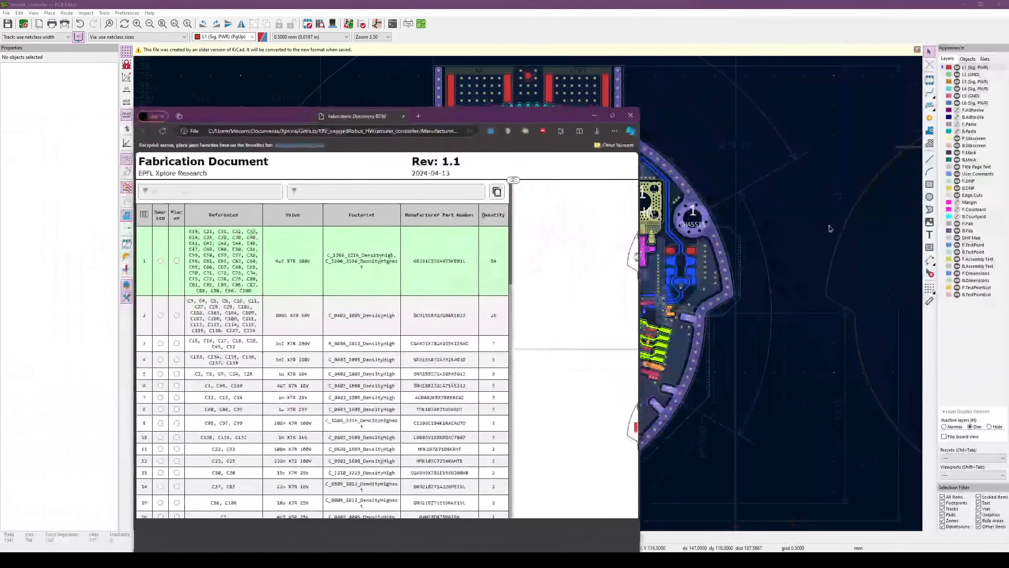
Maximize the generated BOM, set Mark when checked to Placed, and test it by checking and clearing Placed for the 4u7 X7R 100V capacitors
click(612, 115)
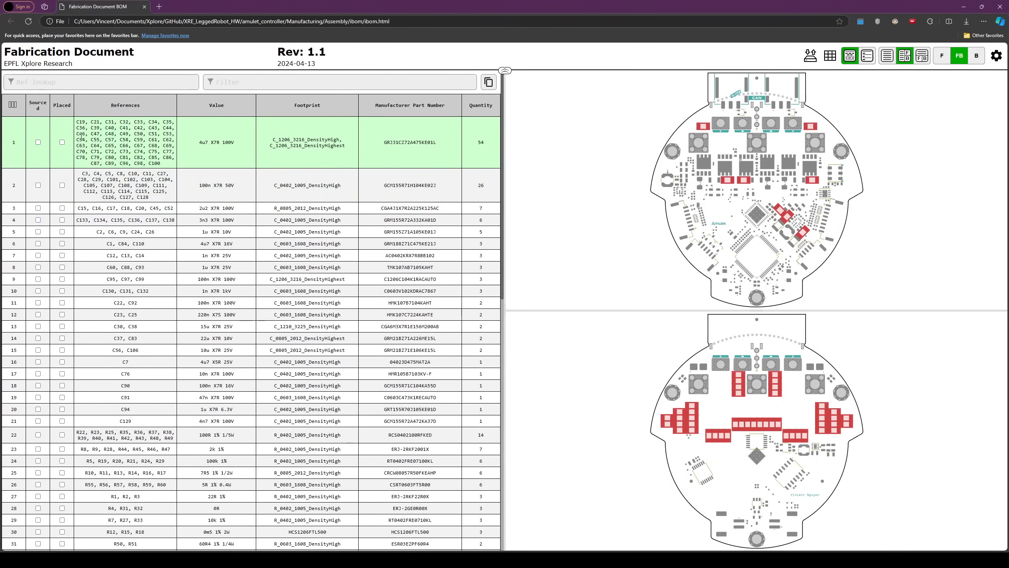
mouse_move(995, 62)
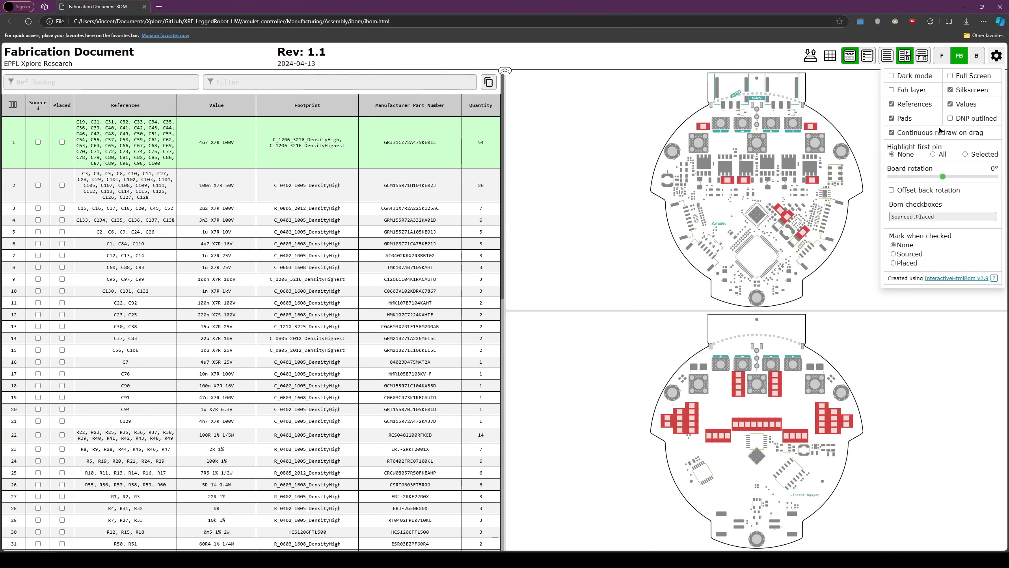
click(61, 142)
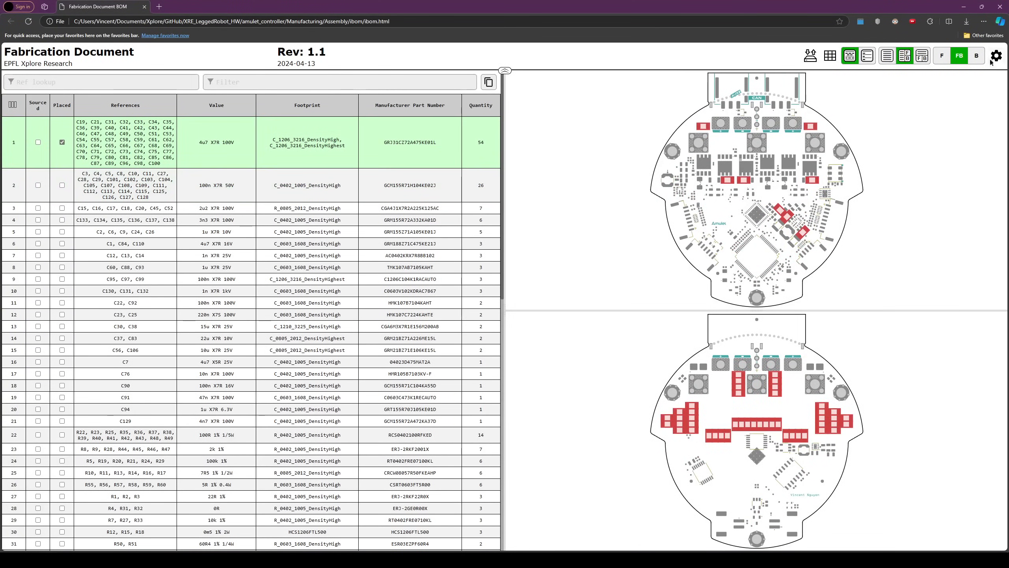
mouse_move(997, 56)
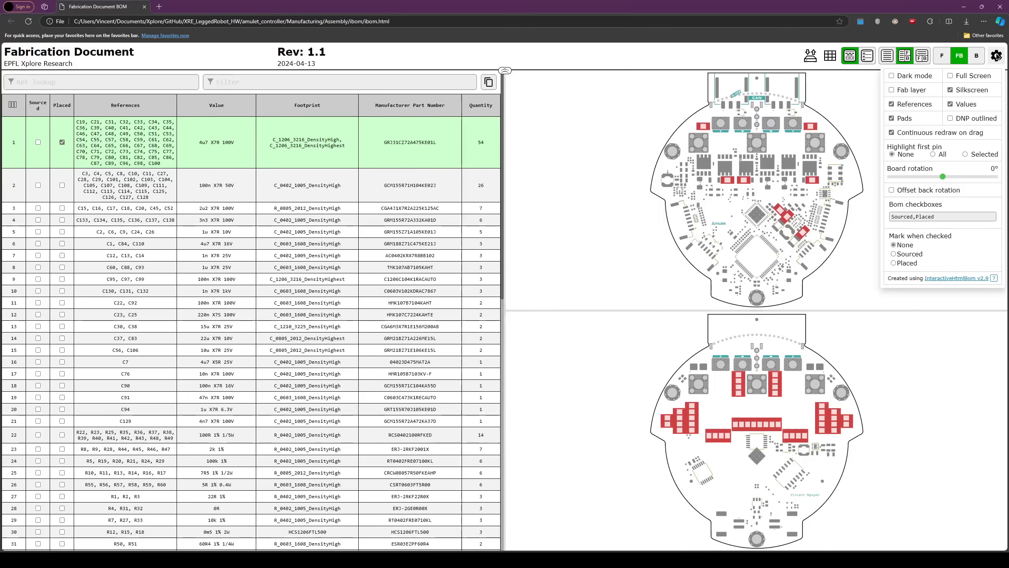
click(912, 264)
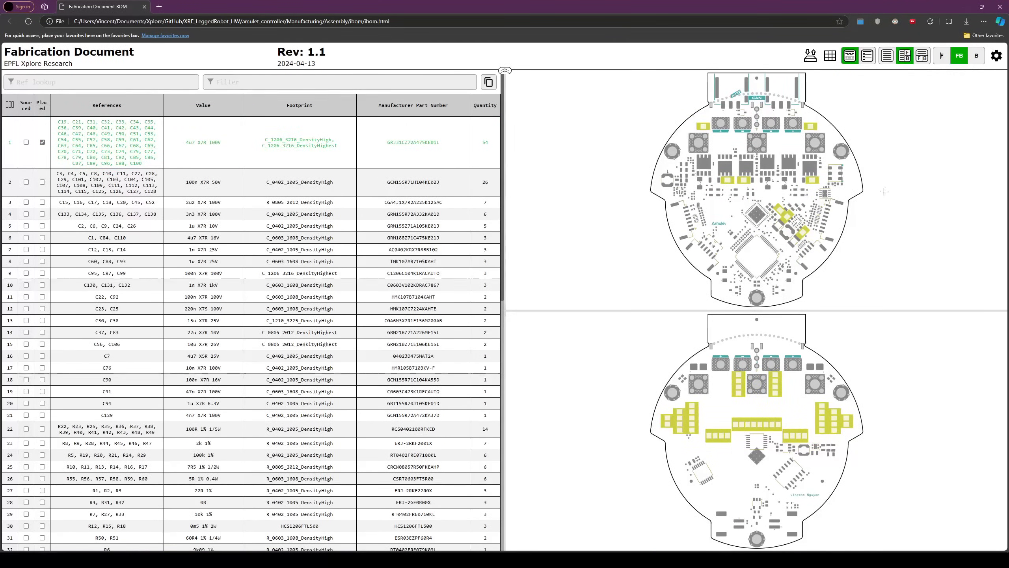
click(42, 142)
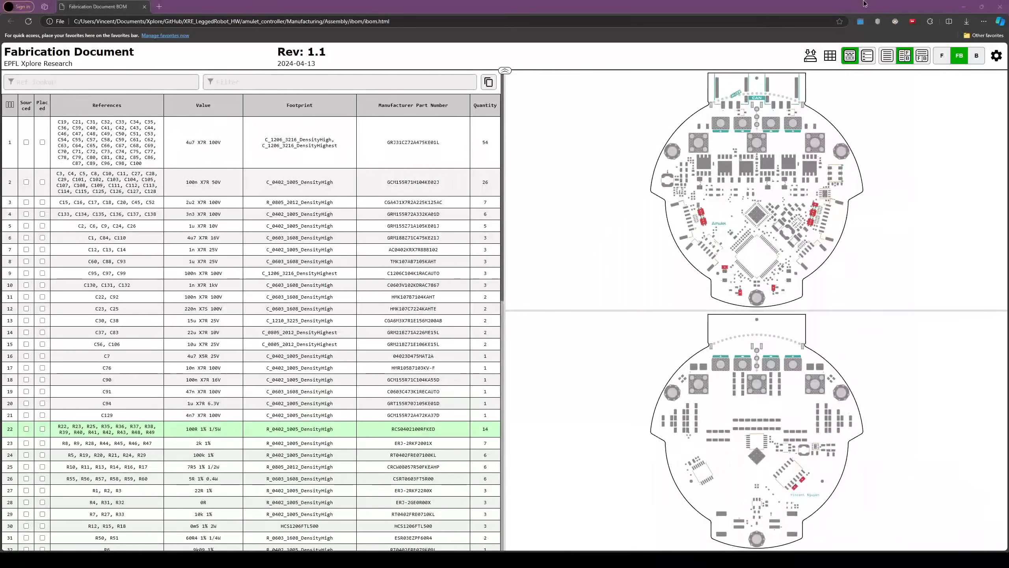
Review the board statistics in the interactive BOM, including component, group and pad counts for front and back
mouse_move(831, 60)
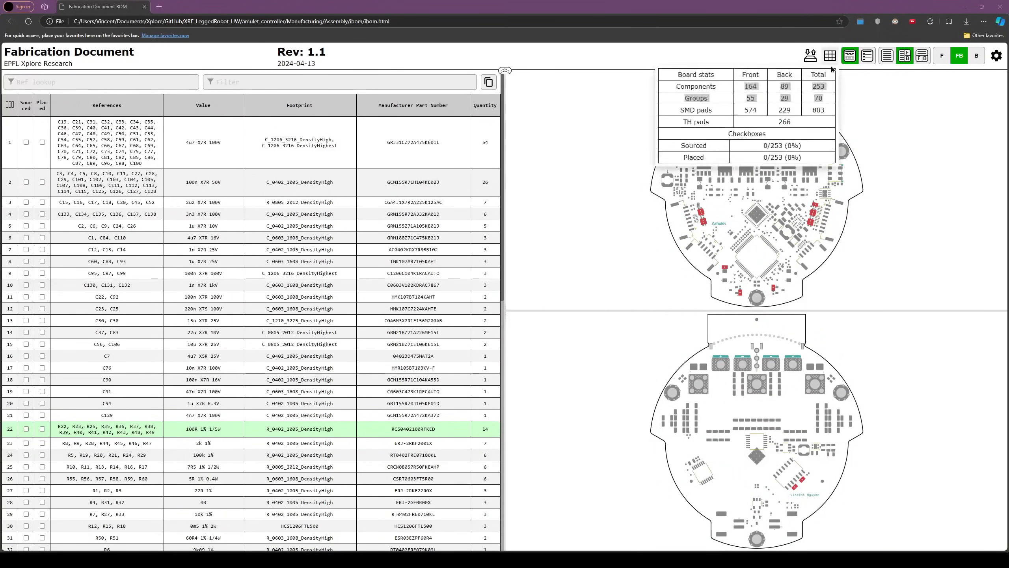
click(779, 96)
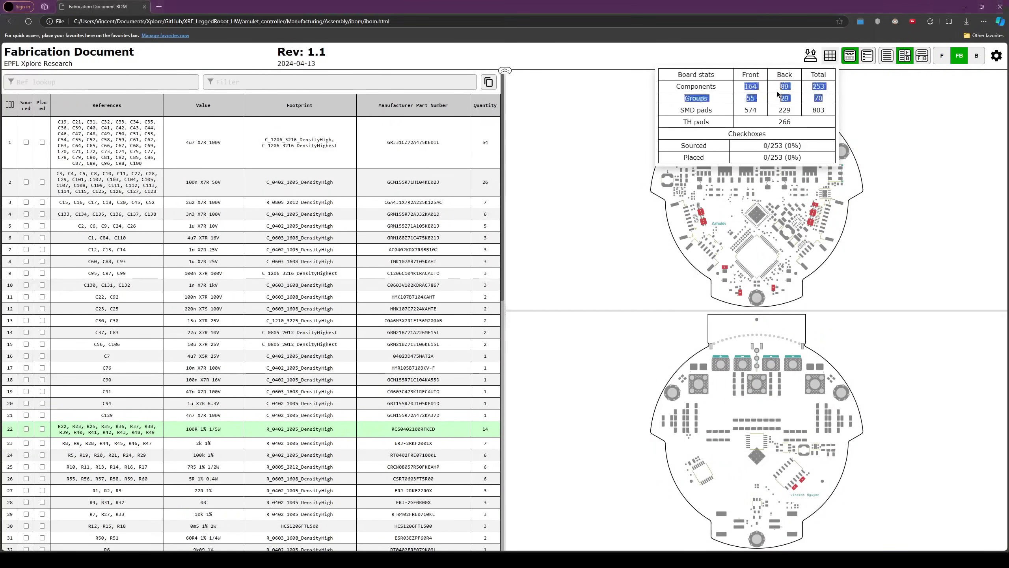
drag(677, 75, 828, 87)
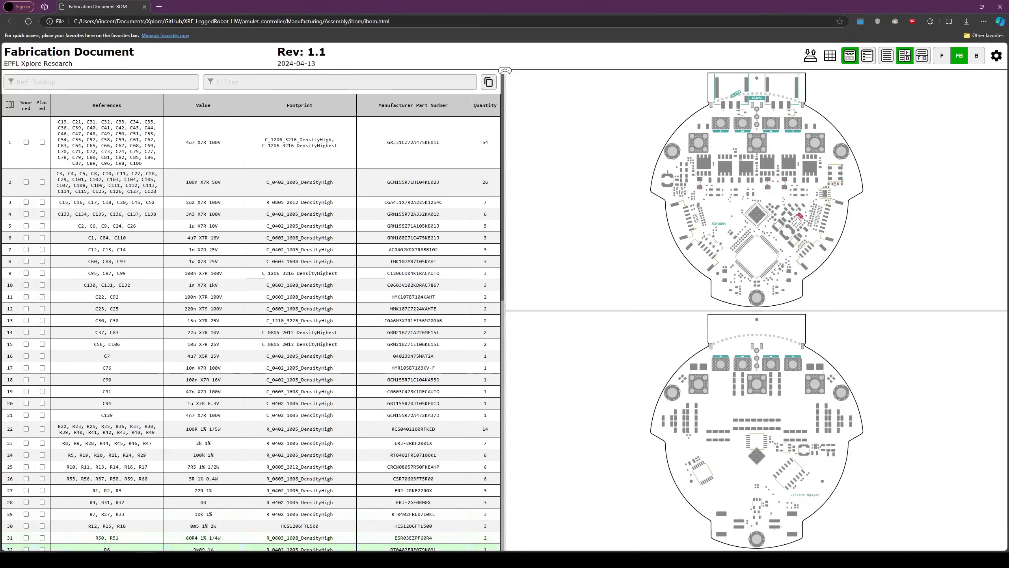
Switch to the PCB Editor and examine the Components table of the Top Assembly page on the F.Assembly Text layer
click(159, 560)
click(557, 529)
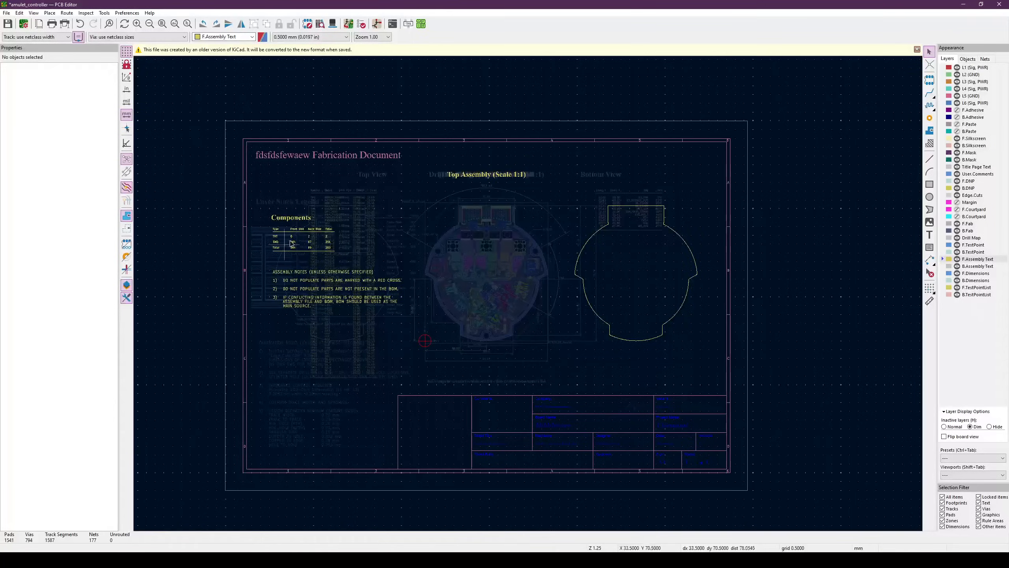
scroll(529, 296, up, 2)
scroll(528, 294, down, 2)
middle_drag(528, 294, 408, 274)
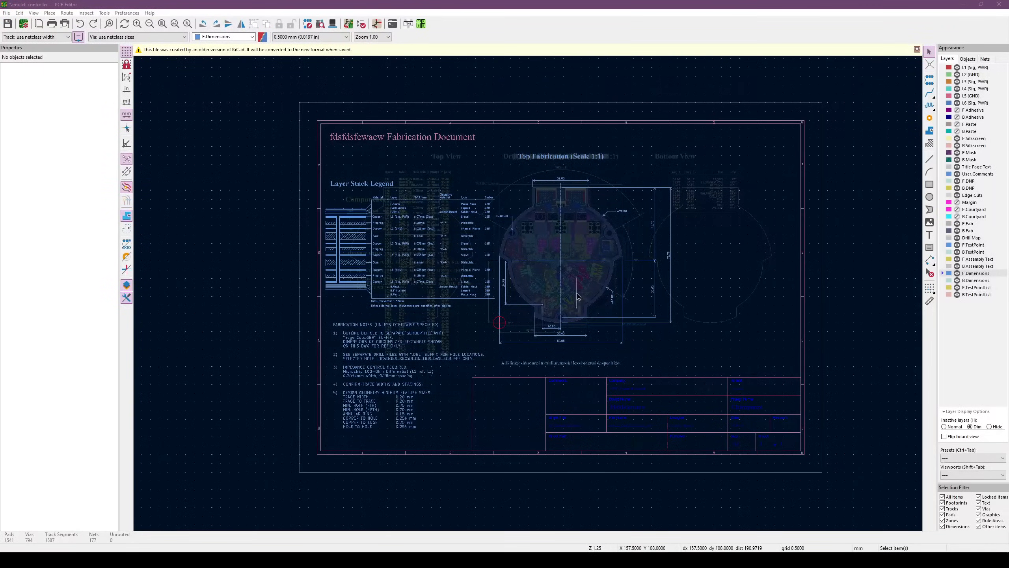
Make F.Dimensions the active layer and examine the Top Fabrication page's board dimensions and units note
scroll(383, 321, up, 2)
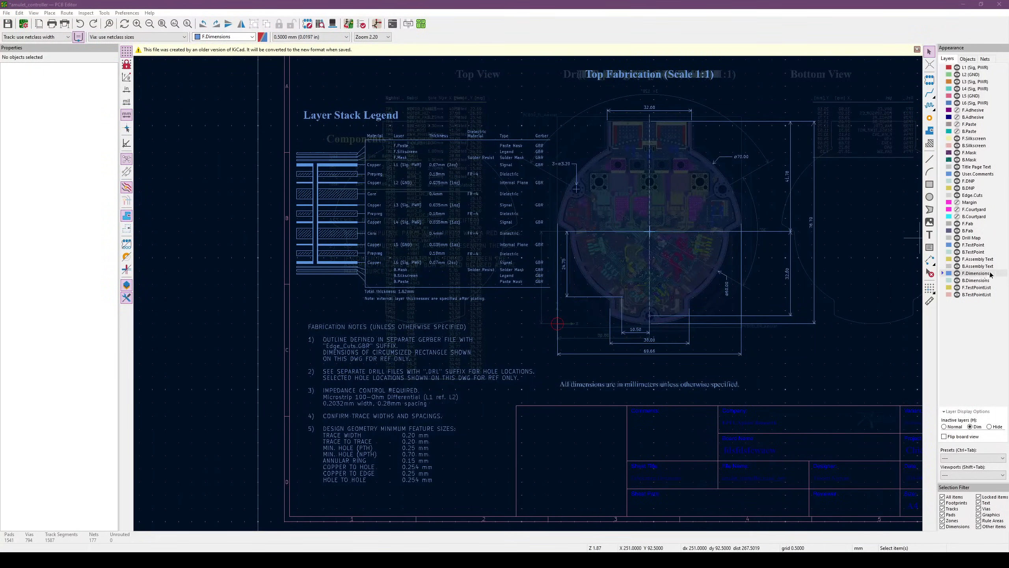
middle_drag(699, 284, 512, 301)
scroll(528, 293, up, 2)
middle_drag(497, 121, 548, 181)
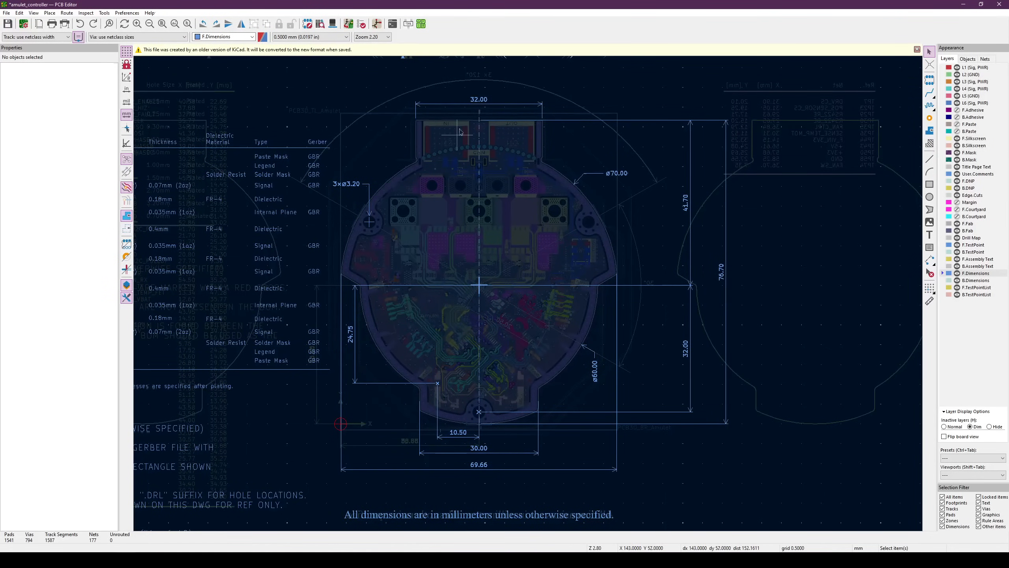
scroll(464, 112, up, 2)
click(547, 279)
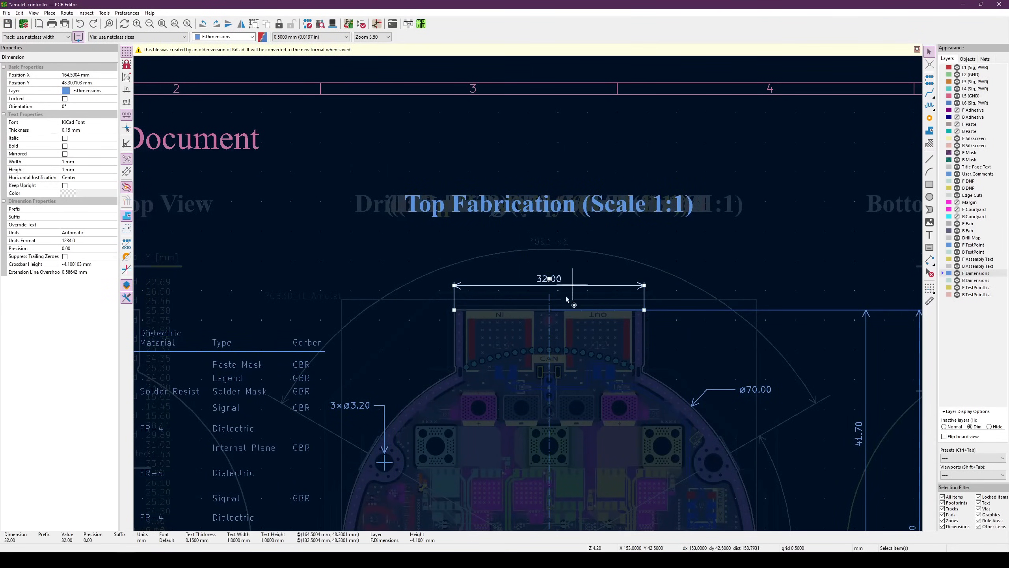
scroll(552, 286, down, 3)
scroll(447, 283, up, 2)
drag(430, 256, 732, 278)
middle_drag(633, 138, 586, 262)
middle_drag(582, 218, 543, 349)
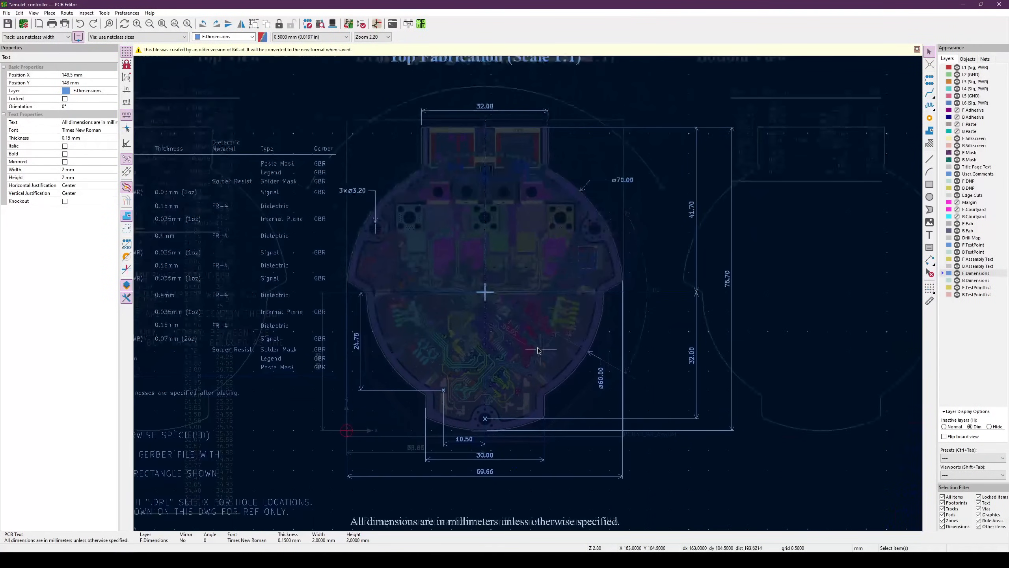
middle_drag(639, 280, 611, 268)
Inspect the ø70.00 dimension's properties, including its override value and prefix, and close them without changes
click(612, 172)
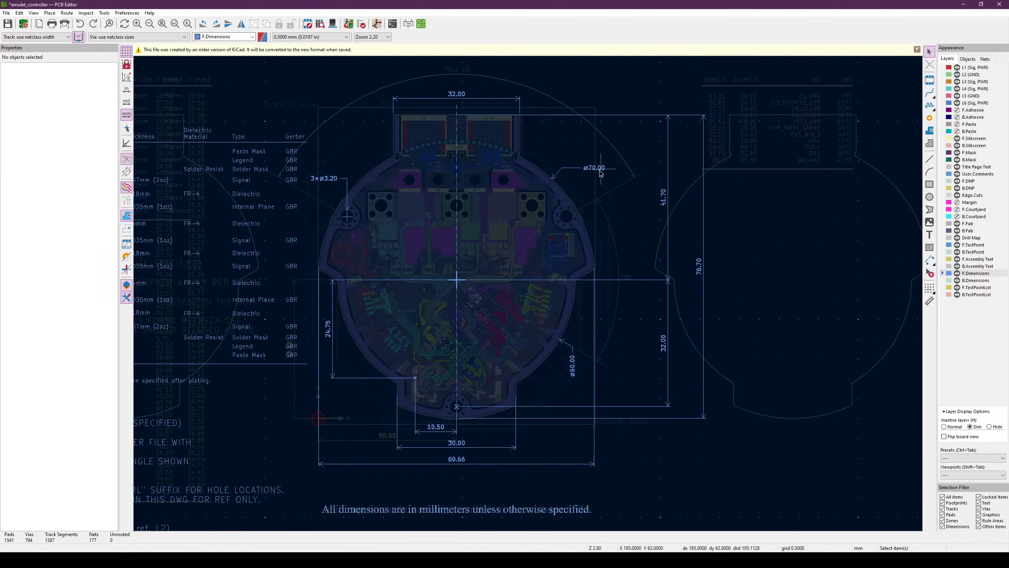
click(595, 168)
scroll(583, 181, up, 2)
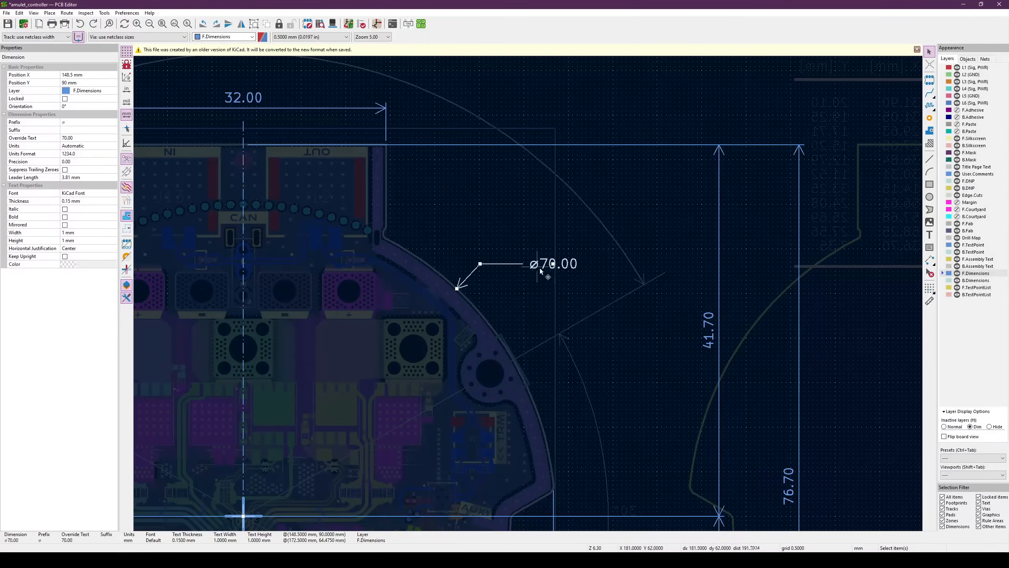
double_click(505, 259)
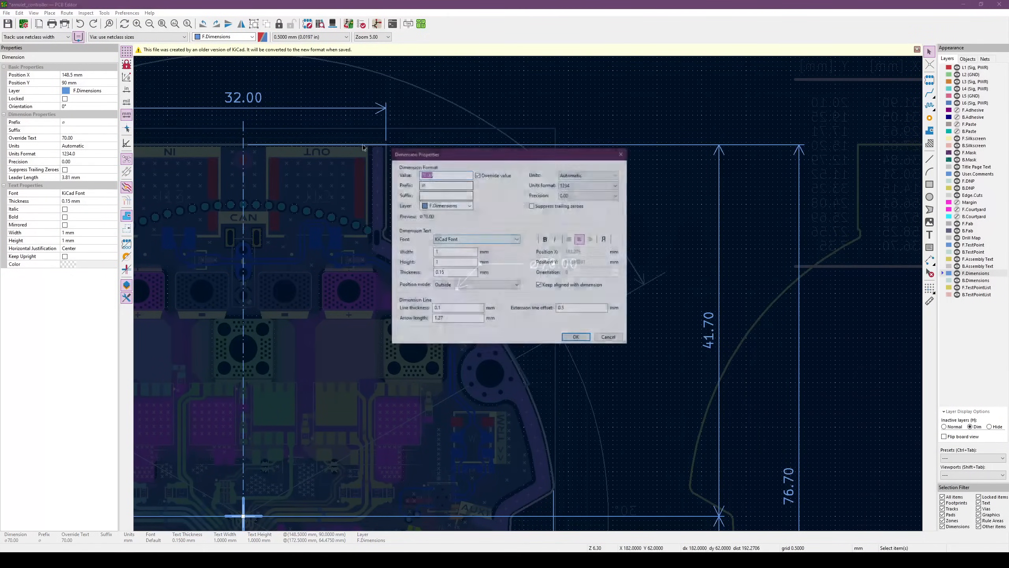
key(Tab)
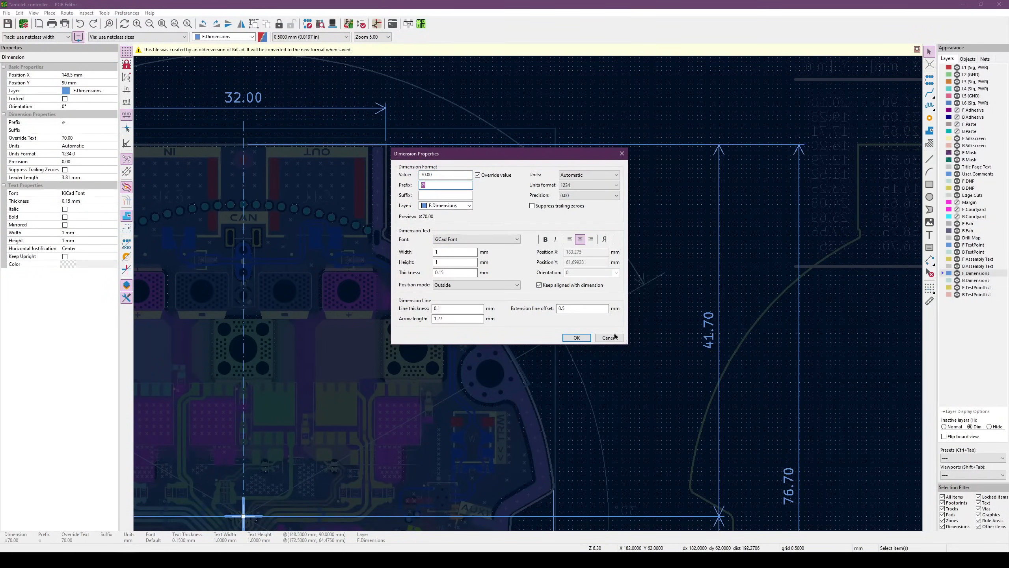
click(609, 337)
scroll(664, 244, down, 2)
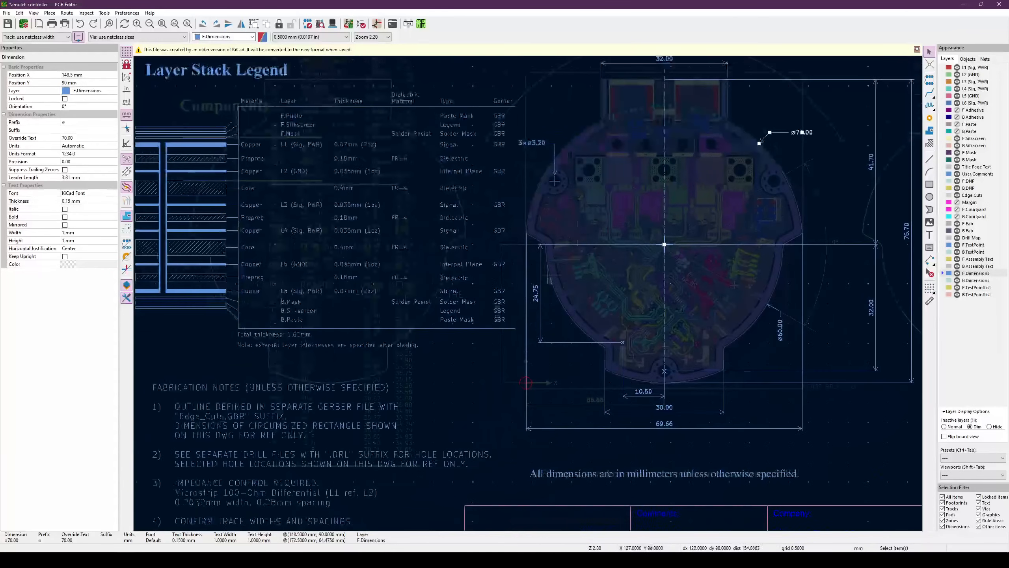
Make B.Dimensions the active layer and examine the angular and aligned dimensions of the Bottom Fabrication page
scroll(528, 283, down, 2)
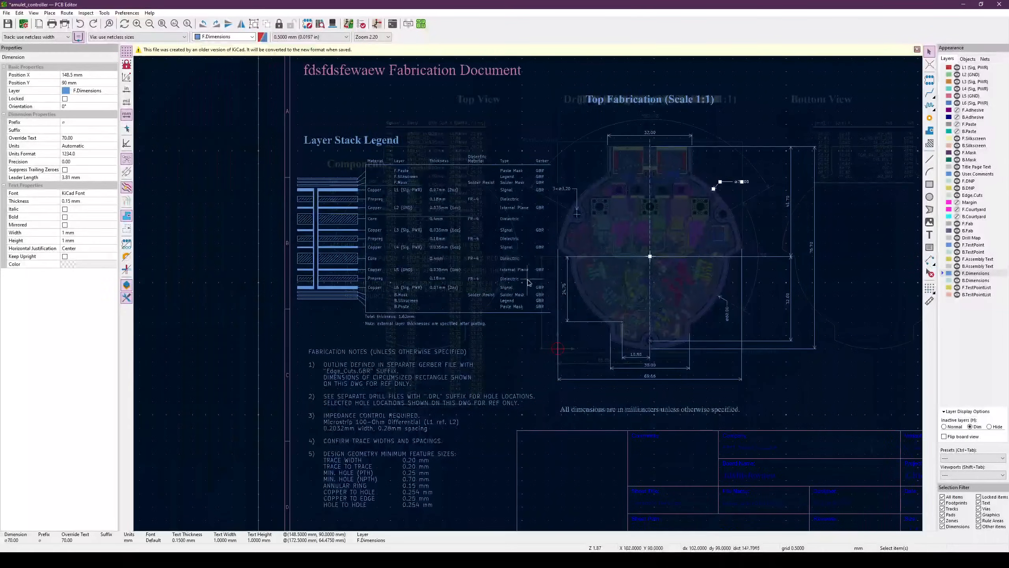
middle_drag(556, 285, 524, 269)
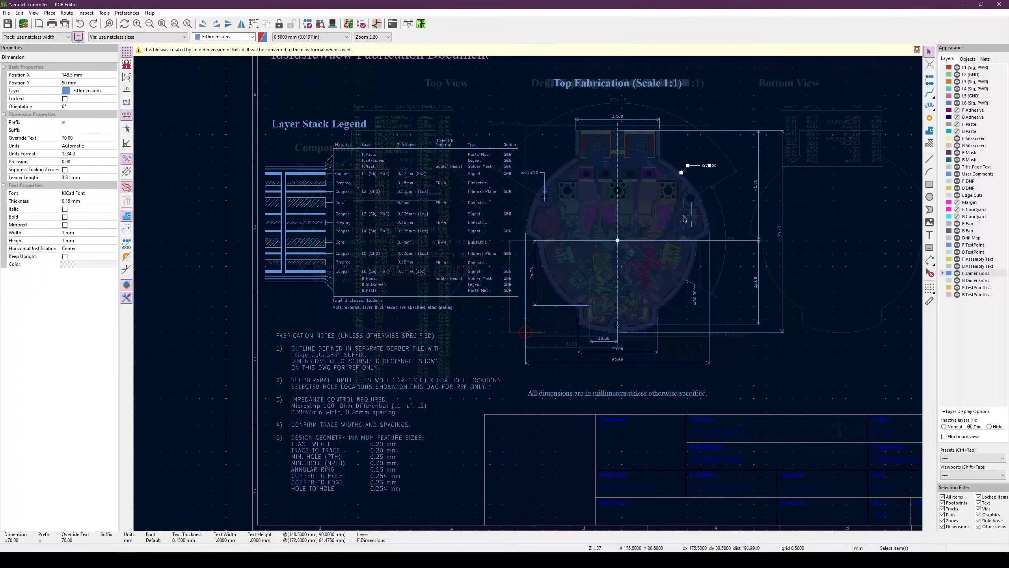
click(987, 279)
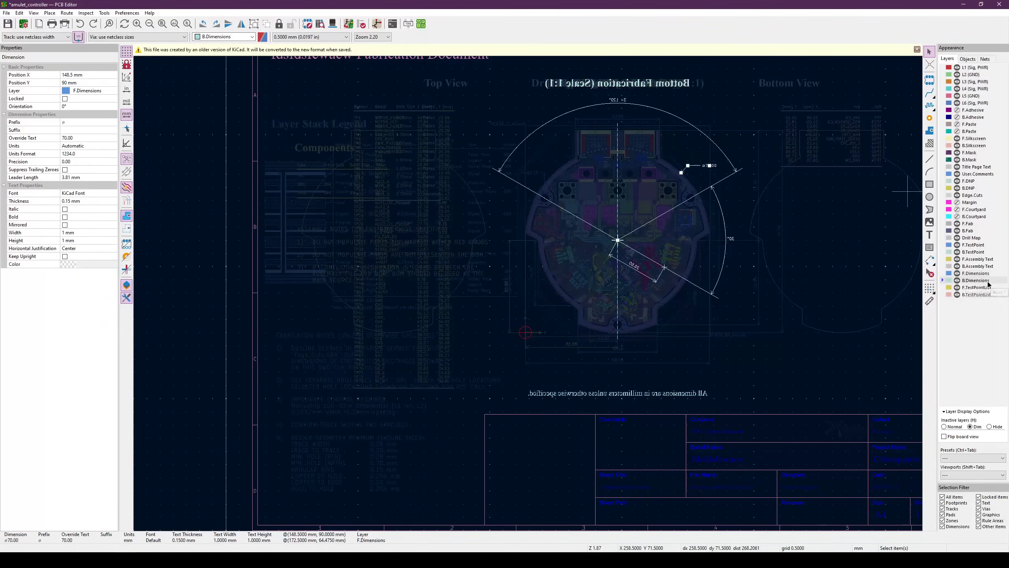
click(790, 331)
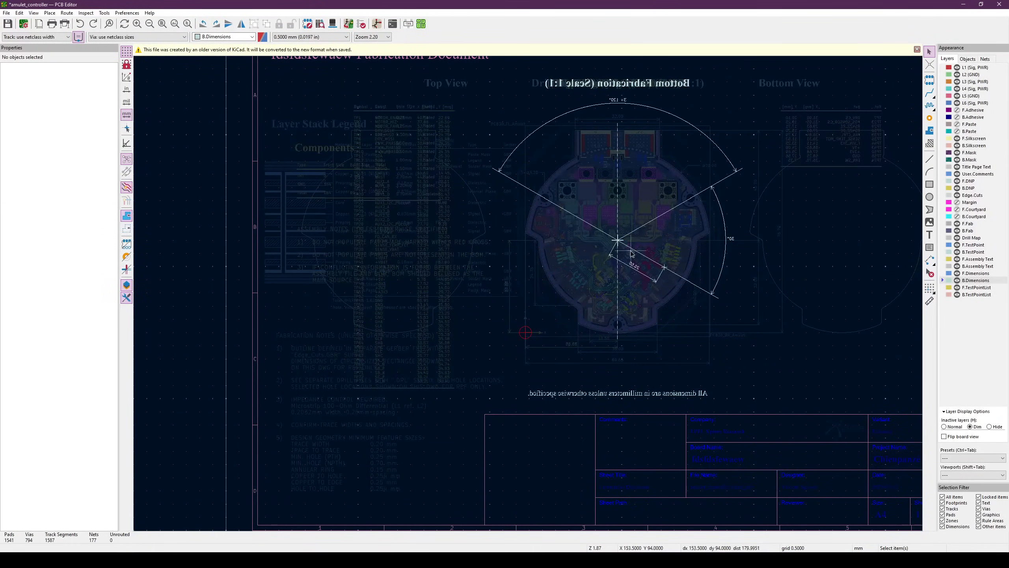
middle_drag(497, 272, 511, 303)
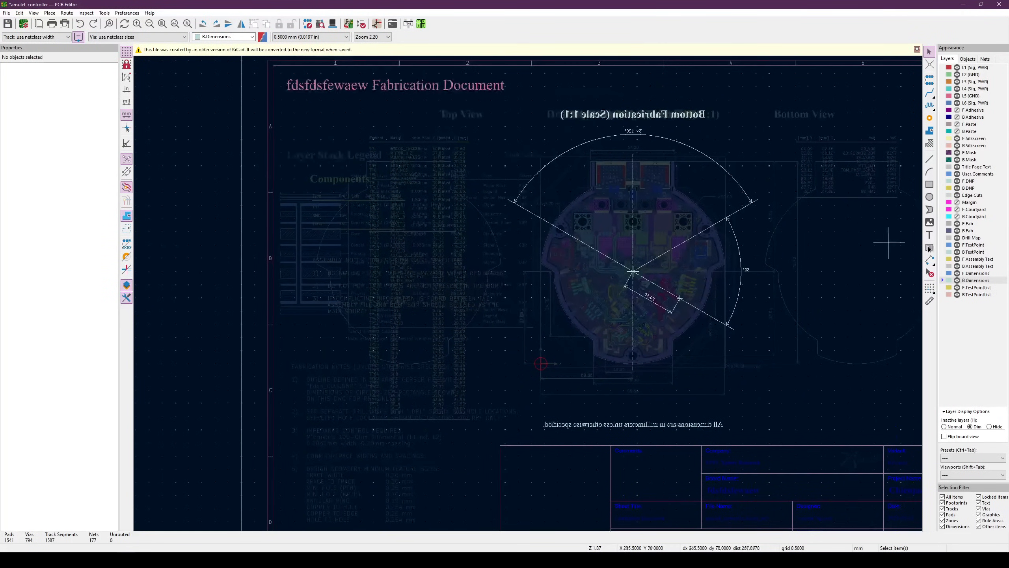
Return to the F.Dimensions layer and examine the Layer Stack Legend's materials, thicknesses and types
click(980, 274)
scroll(394, 253, up, 3)
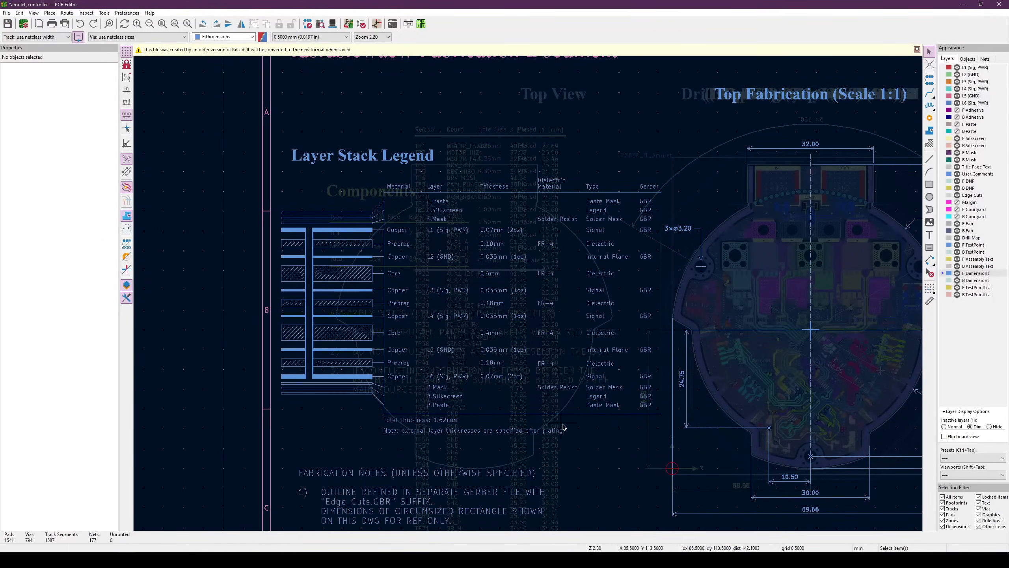
scroll(457, 308, up, 3)
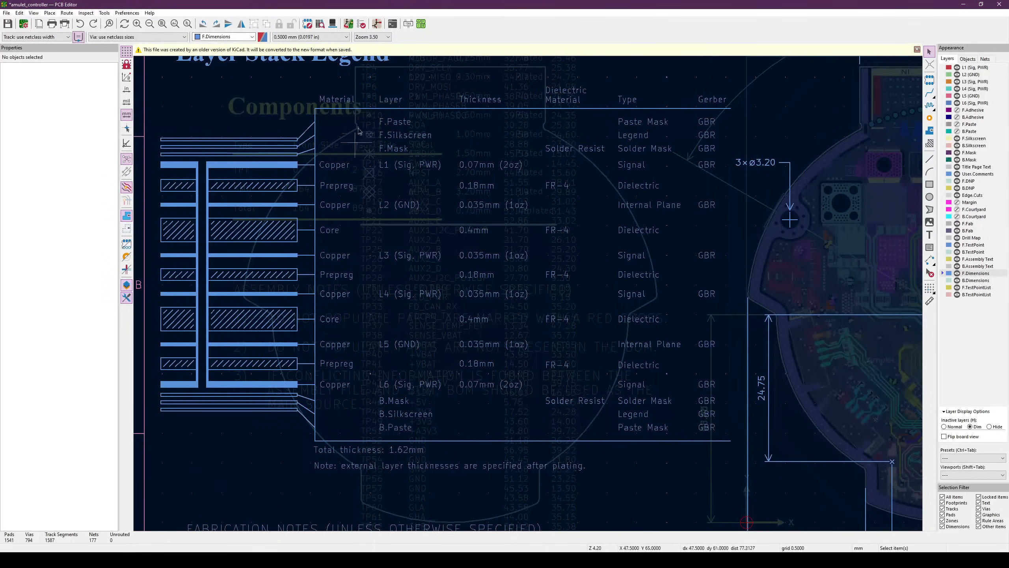
middle_drag(427, 354, 409, 348)
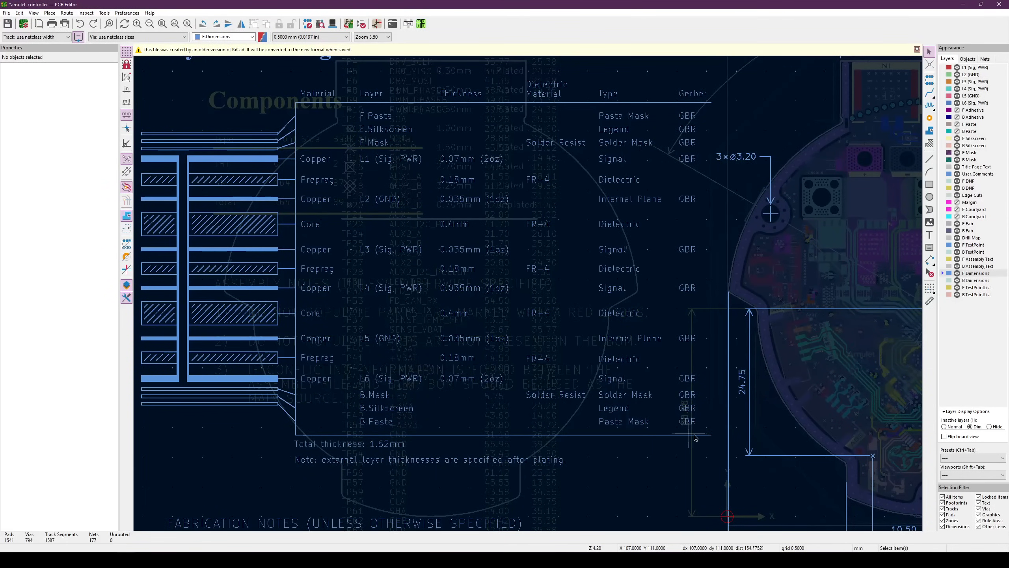
scroll(677, 338, down, 2)
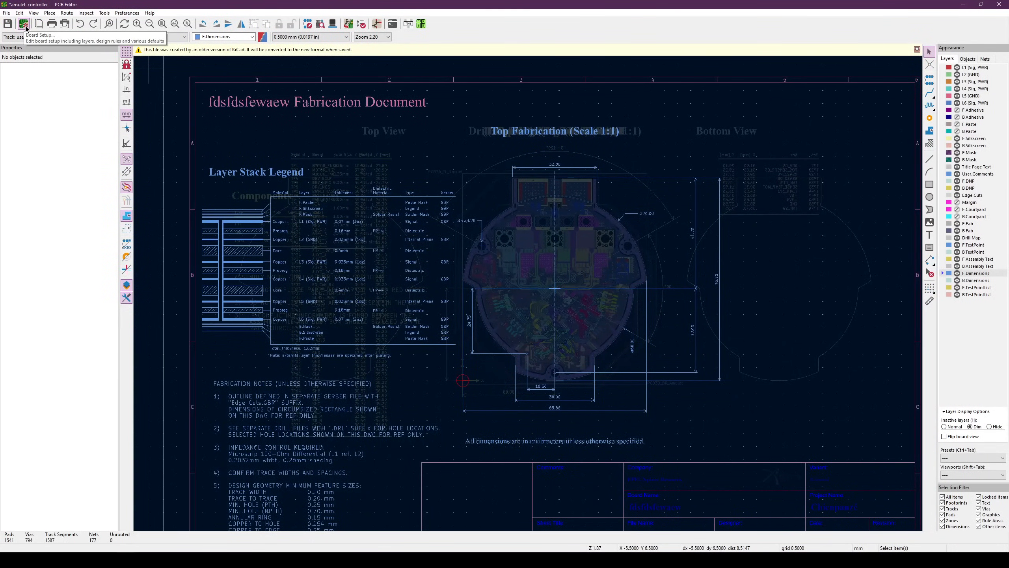
middle_drag(380, 186, 400, 172)
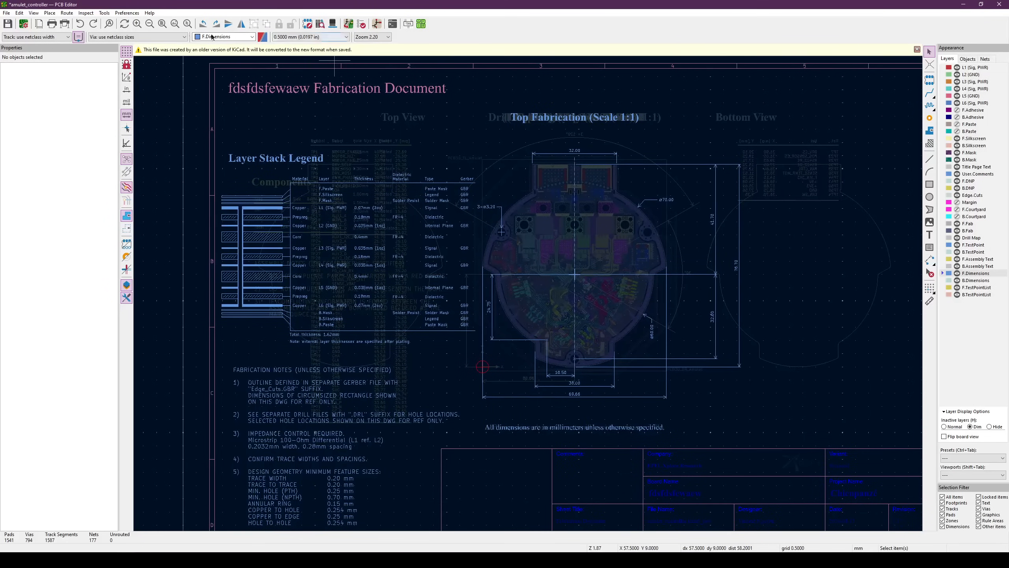
Add a stackup table on the F.Dimensions layer, overlapping the drawing sheet's right border
click(105, 13)
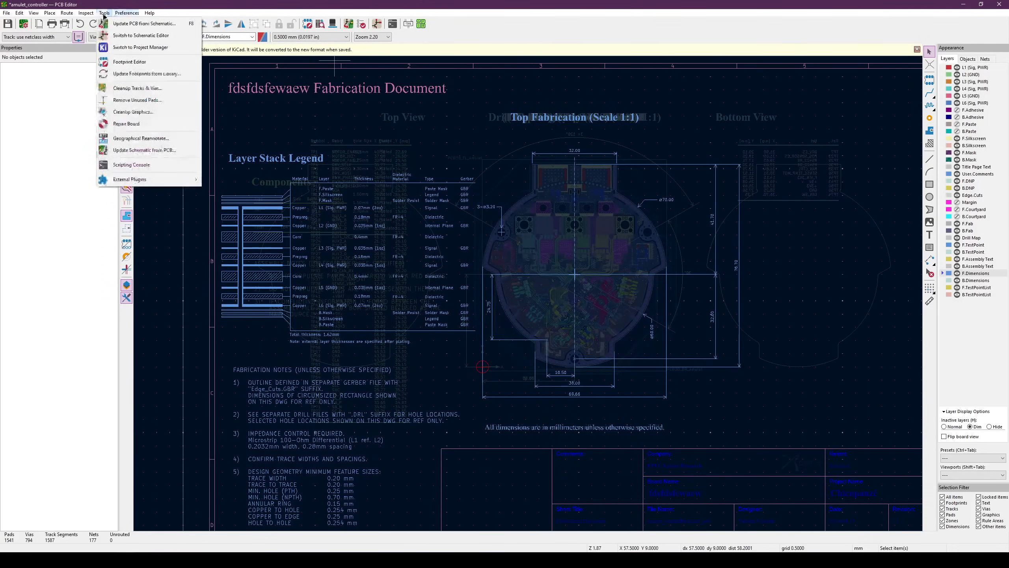
mouse_move(49, 12)
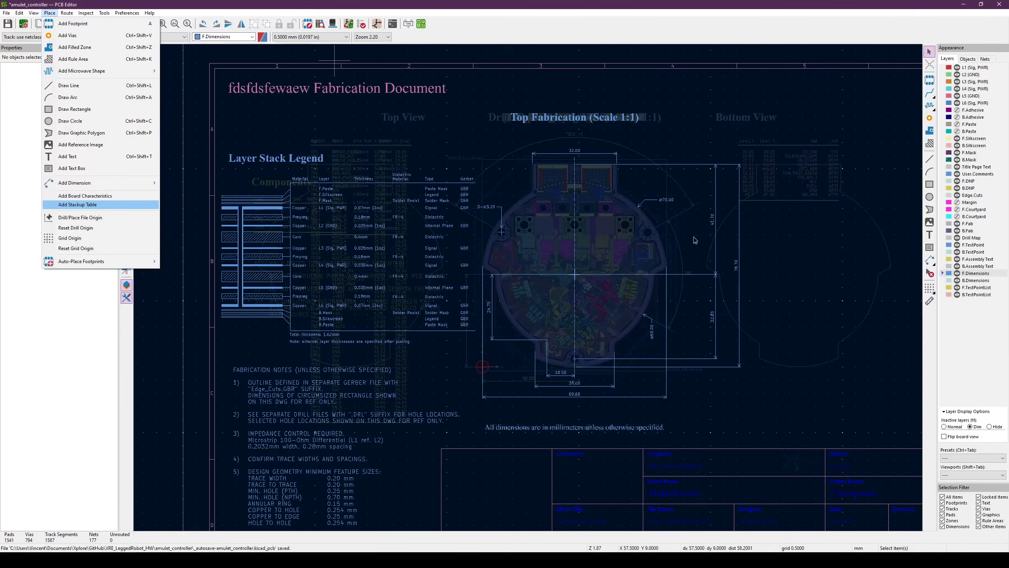
click(80, 204)
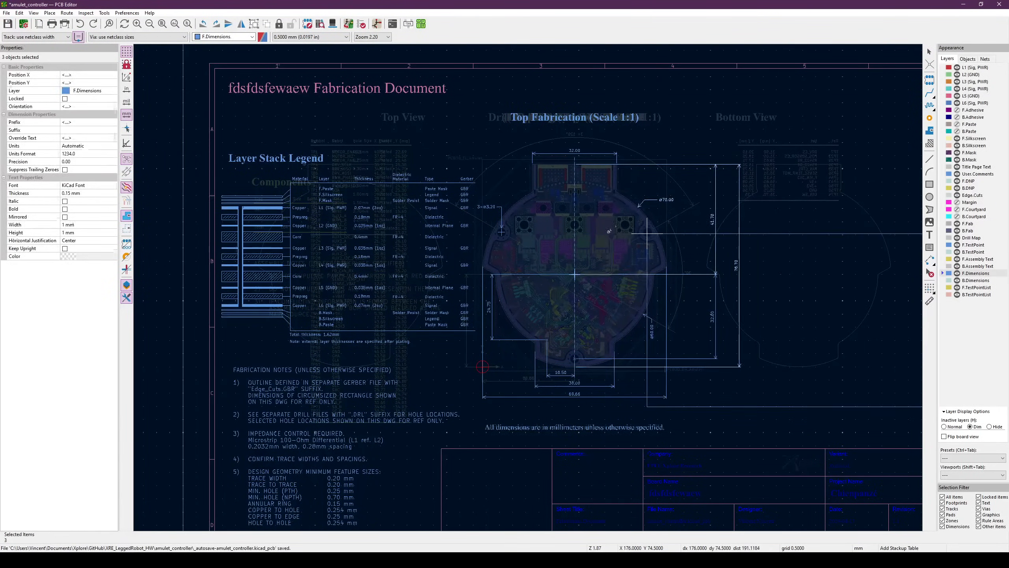
middle_drag(741, 239, 384, 193)
click(438, 215)
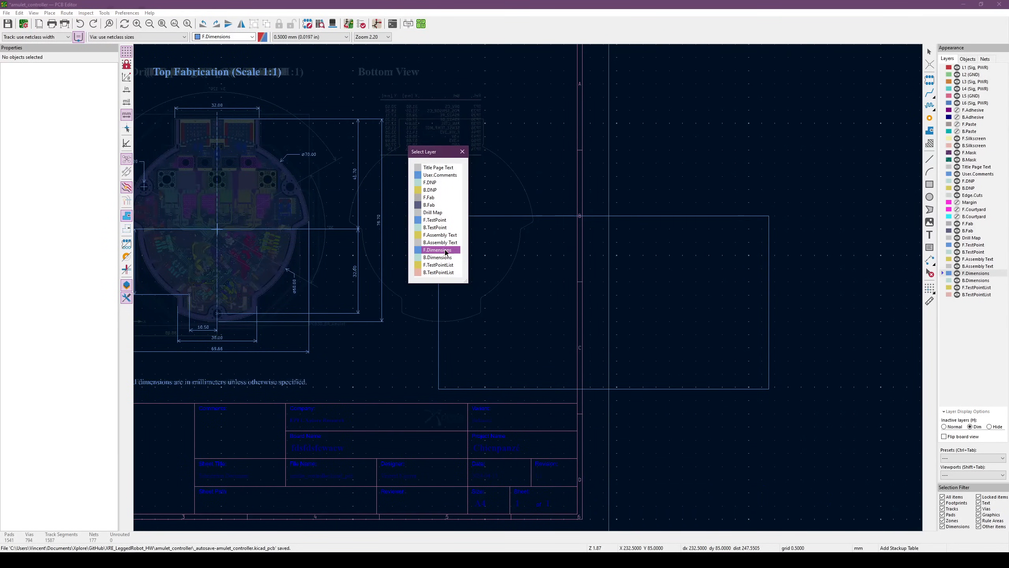
click(446, 252)
scroll(561, 263, up, 2)
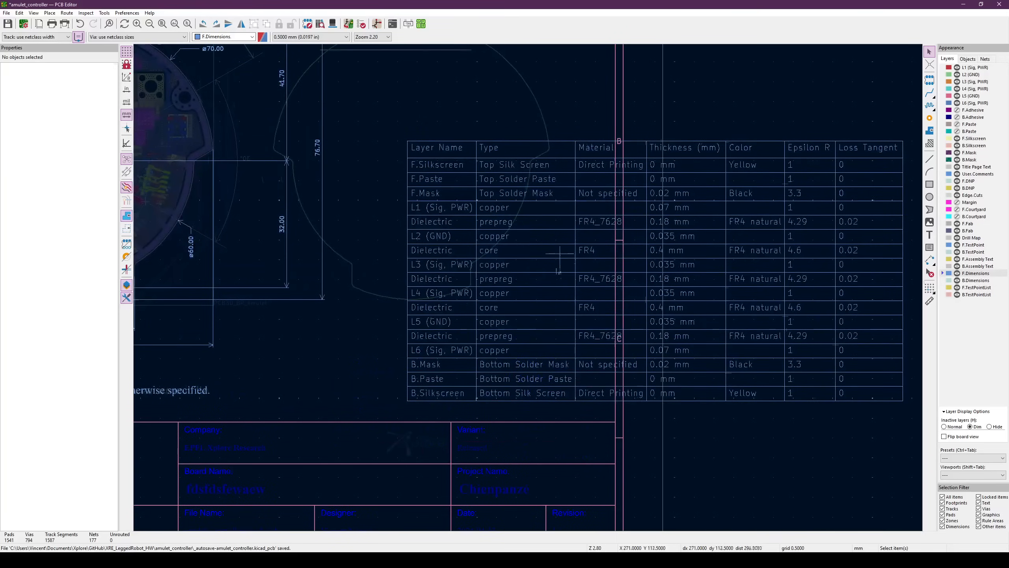
Delete the whole generated stackup table beside the Top Fabrication drawing
scroll(560, 263, down, 4)
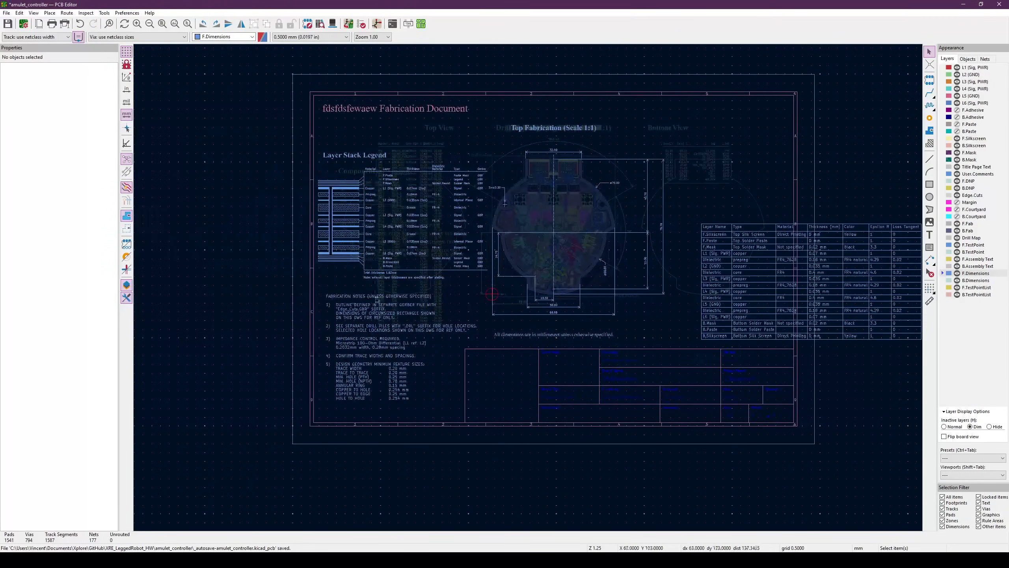
scroll(807, 298, up, 2)
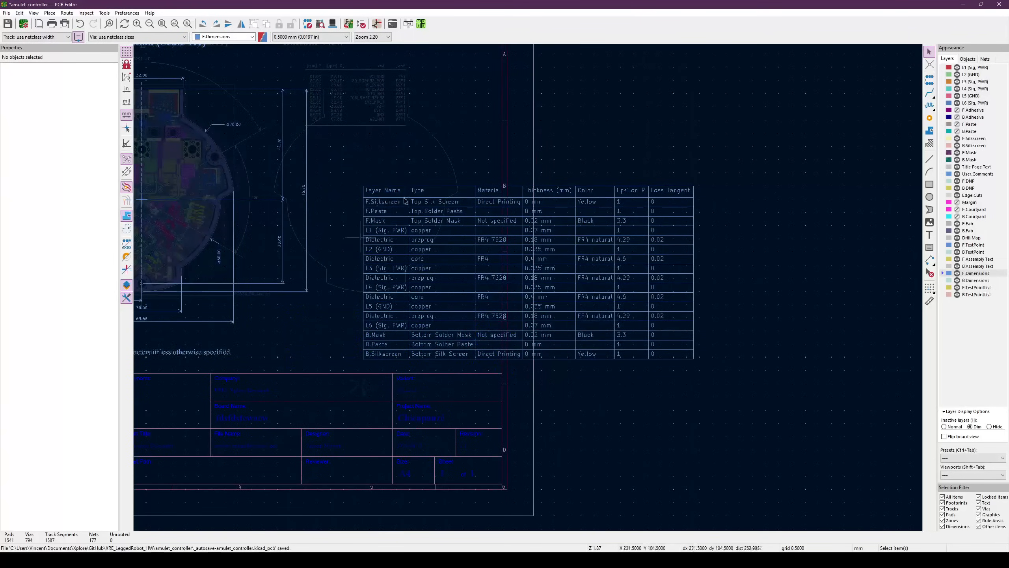
drag(359, 182, 713, 371)
key(Delete)
Examine the fabrication notes below the Layer Stack Legend, including impedance control and design geometry minimum feature sizes
scroll(476, 297, down, 1)
middle_drag(529, 287, 762, 236)
scroll(391, 273, up, 2)
scroll(528, 289, up, 1)
middle_drag(482, 291, 797, 263)
middle_drag(685, 290, 356, 279)
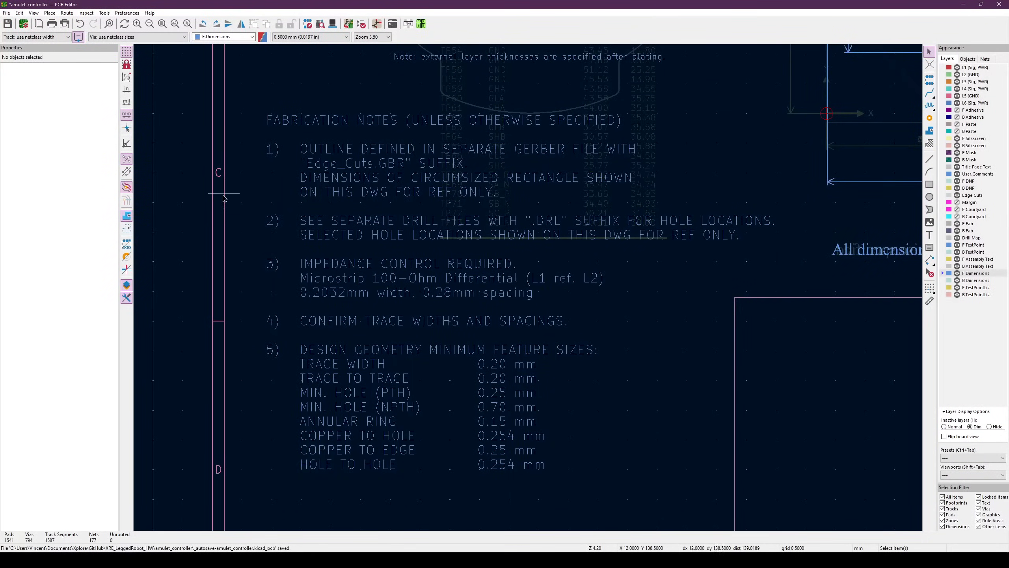
scroll(284, 204, down, 1)
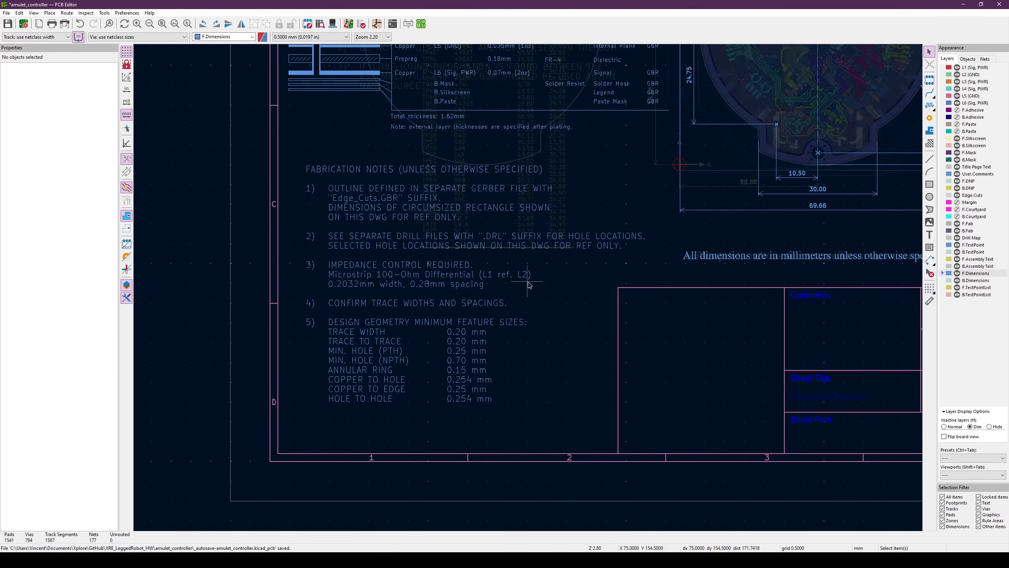
scroll(510, 301, up, 3)
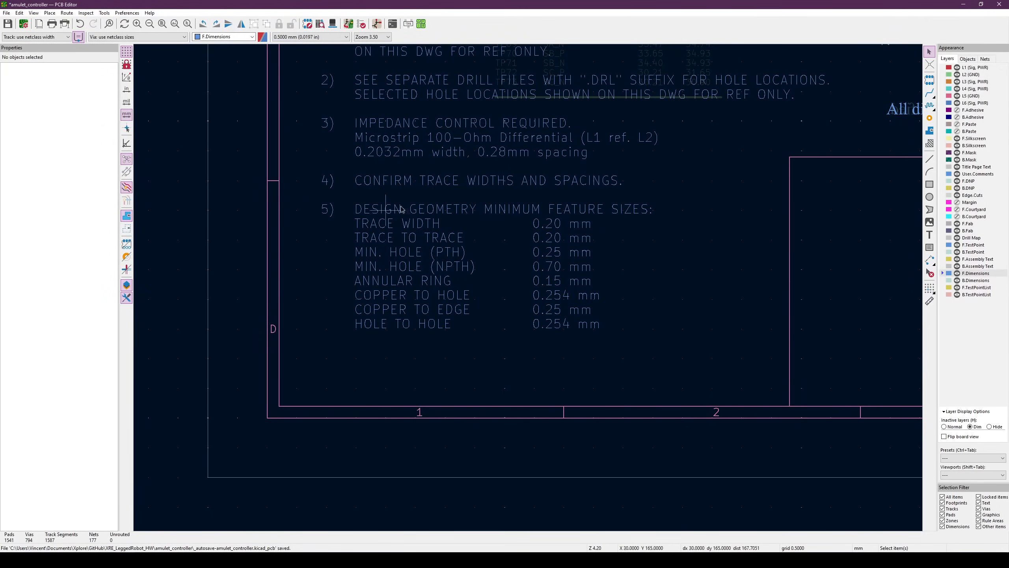
scroll(614, 256, down, 3)
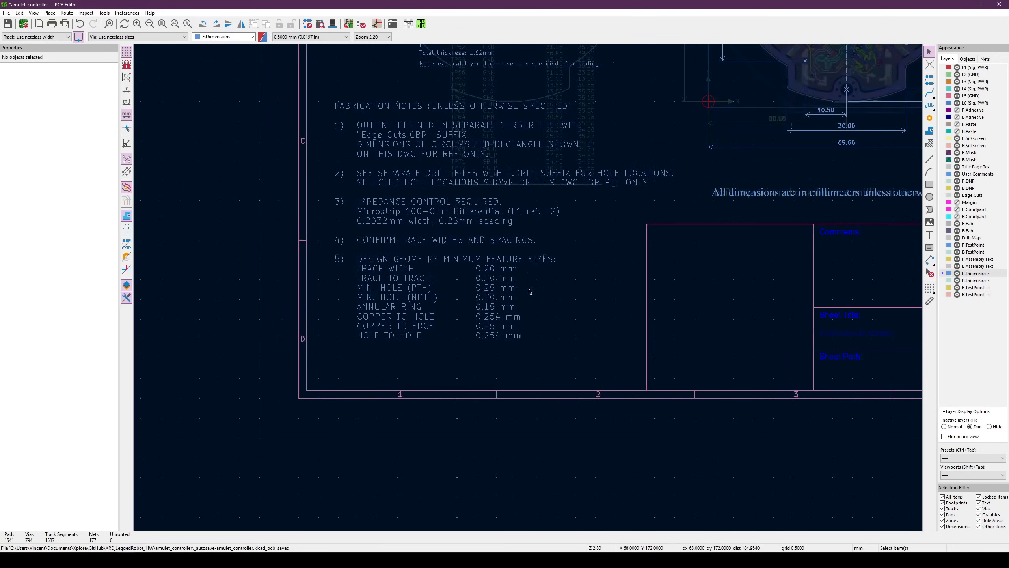
Switch to the F.TestPointList layer and examine the test point table's references, nets and X/Y coordinates
middle_drag(564, 338, 522, 365)
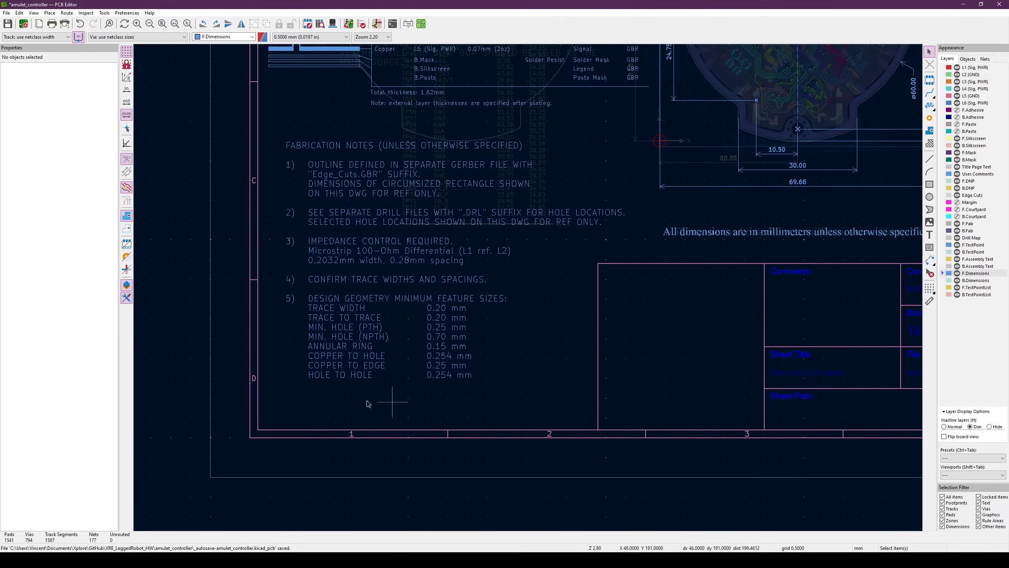
scroll(456, 391, down, 4)
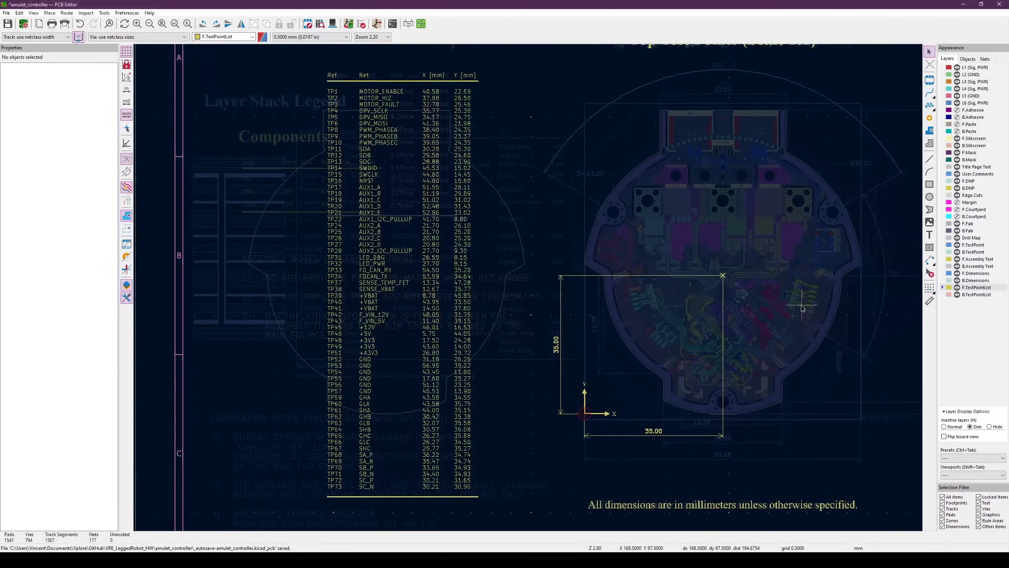
click(977, 294)
middle_drag(322, 206, 325, 251)
scroll(374, 162, up, 1)
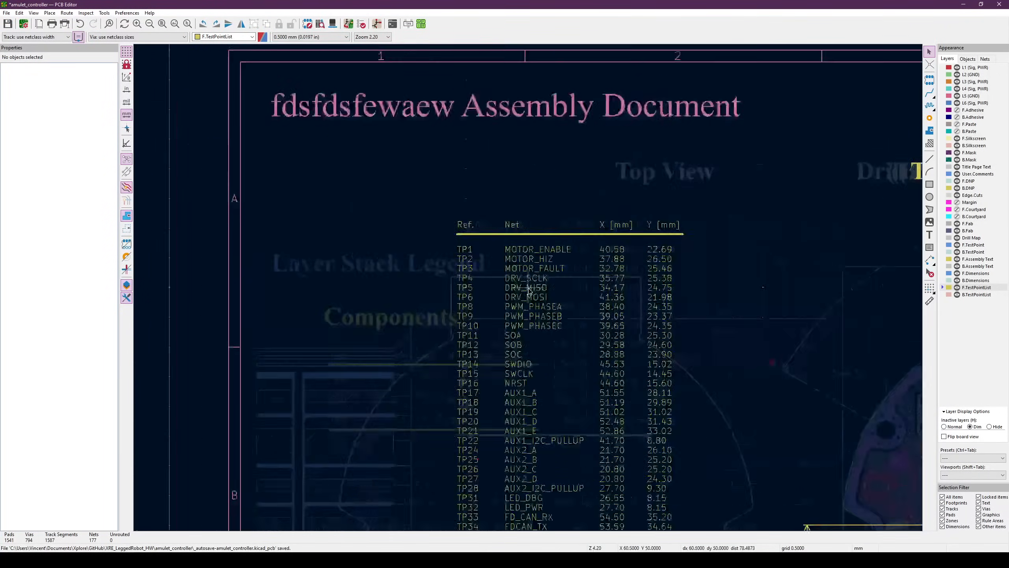
click(460, 249)
click(649, 252)
scroll(648, 252, down, 3)
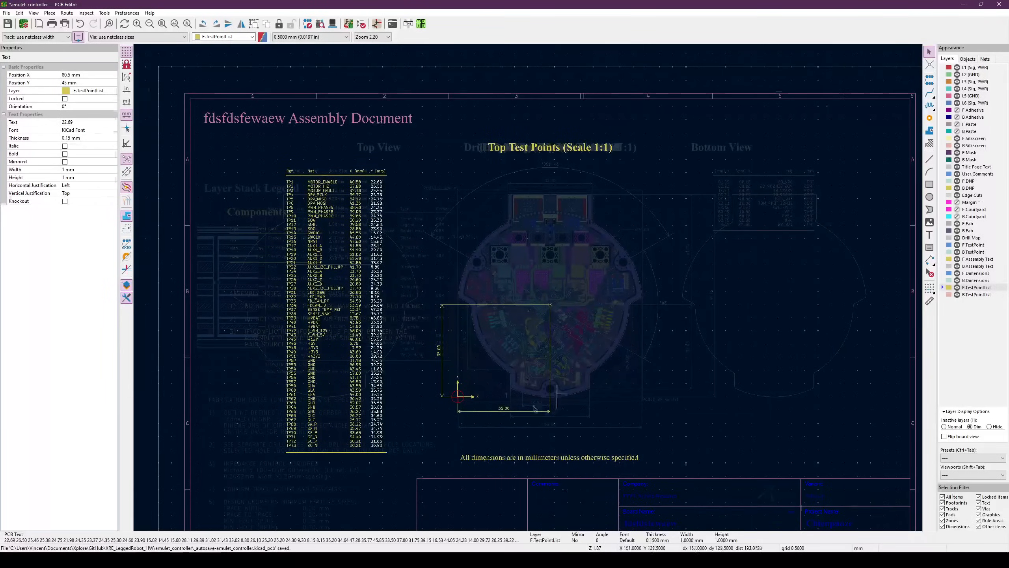
Examine the X/Y origin marker of the Top Test Points drawing and select the horizontal dimension starting from it
scroll(356, 210, up, 1)
middle_drag(671, 375, 524, 242)
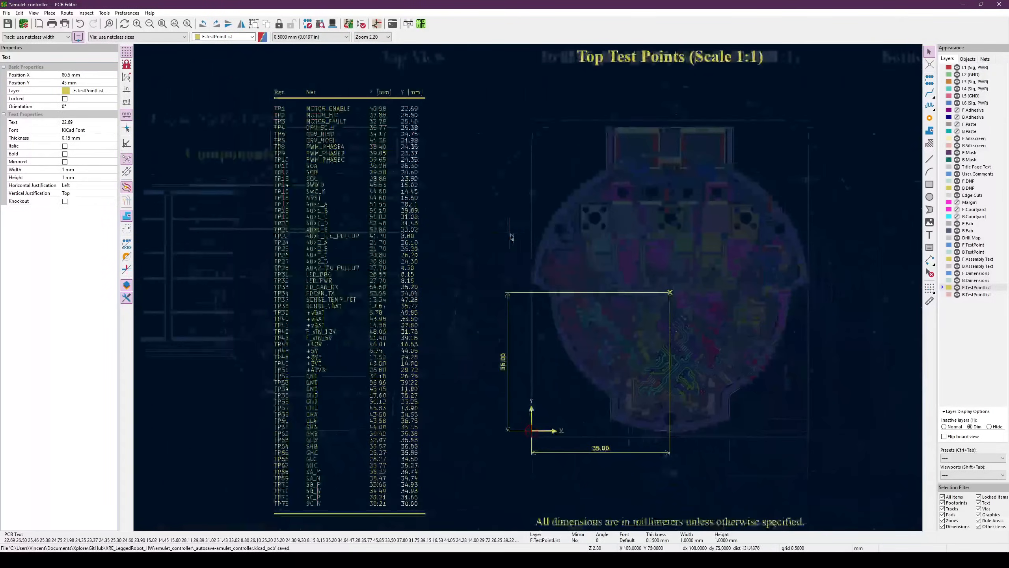
scroll(557, 425, up, 1)
scroll(510, 317, up, 2)
click(488, 264)
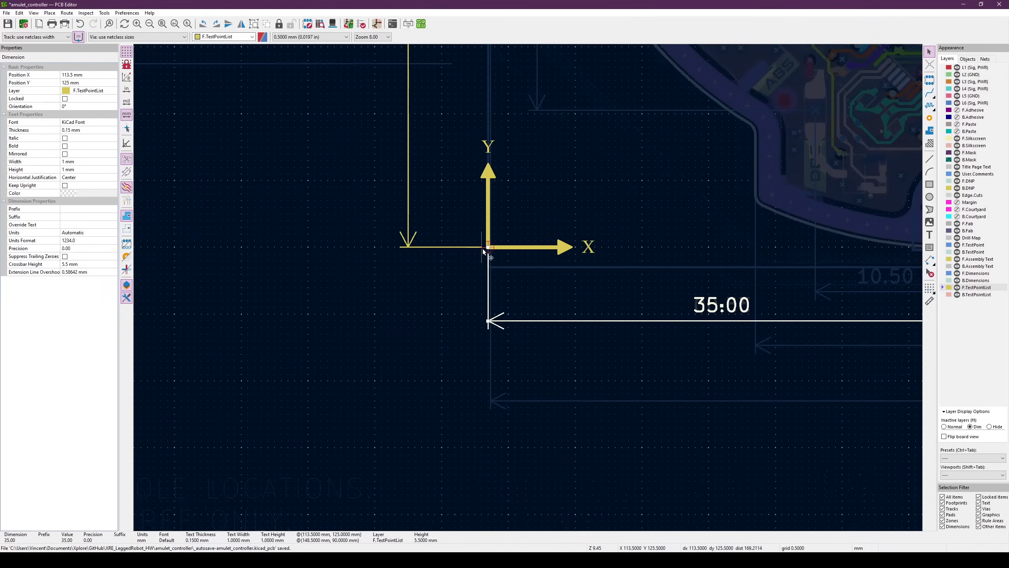
middle_drag(255, 150, 221, 192)
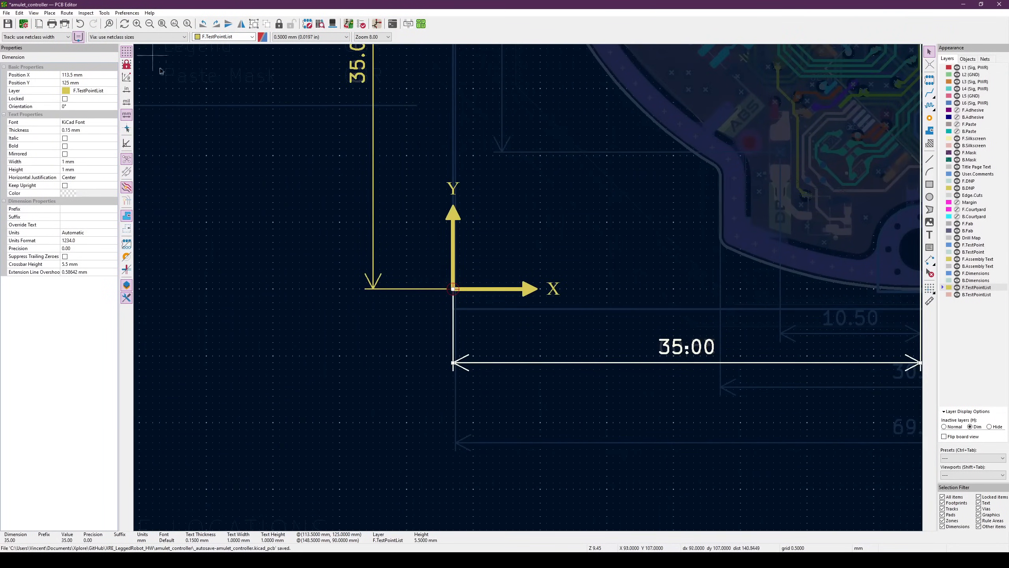
scroll(246, 136, down, 1)
middle_drag(650, 311, 504, 273)
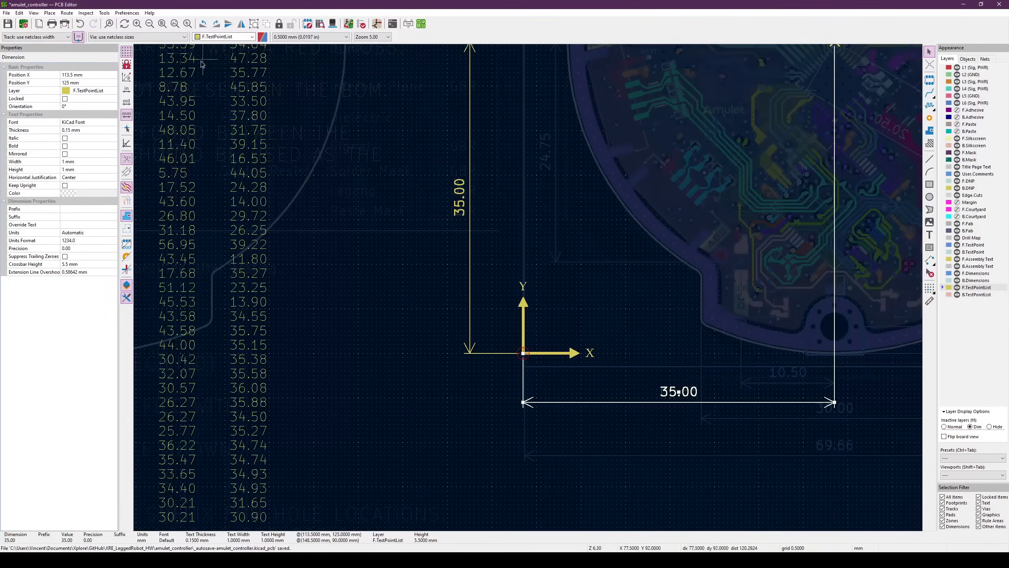
Place the drill/place file origin slightly off the corner of the X/Y axes marker, and undo that placement
click(139, 14)
mouse_move(52, 15)
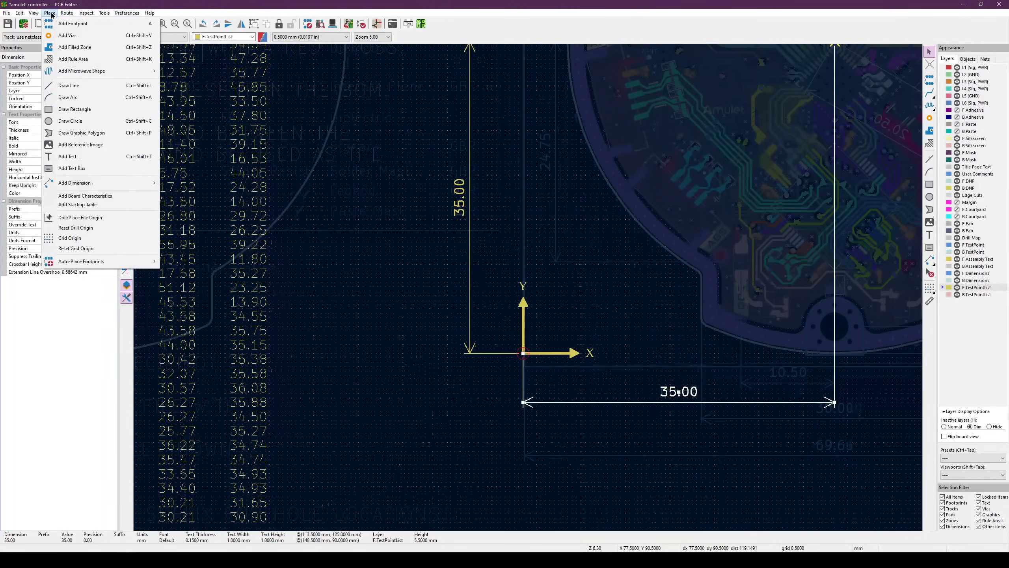
click(103, 218)
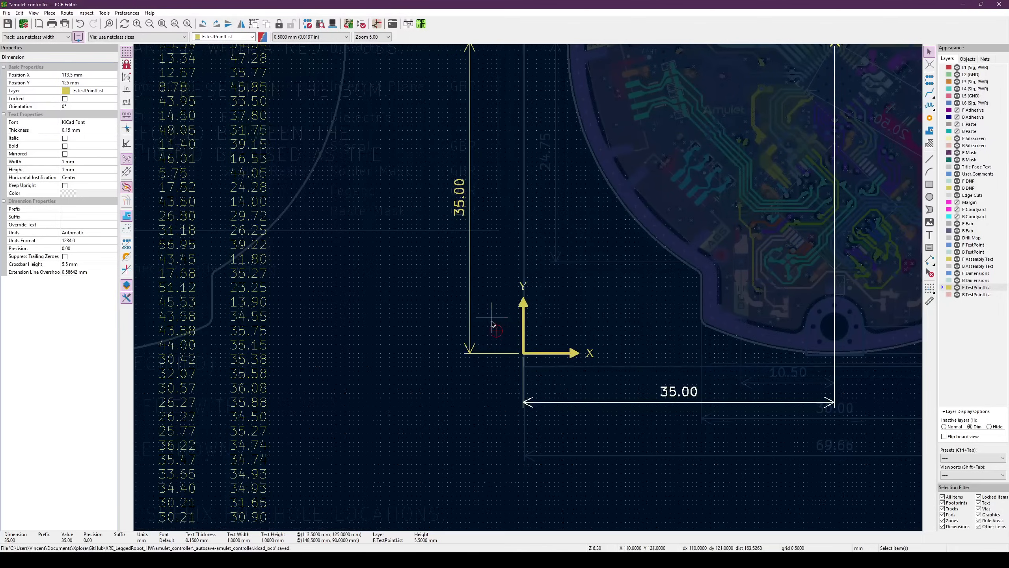
key(ctrl+z)
Examine the origin marker, the horizontal and vertical dimensions to the board centre, and the complete test point table
mouse_move(511, 348)
middle_down()
mouse_move(379, 327)
mouse_move(370, 313)
middle_up()
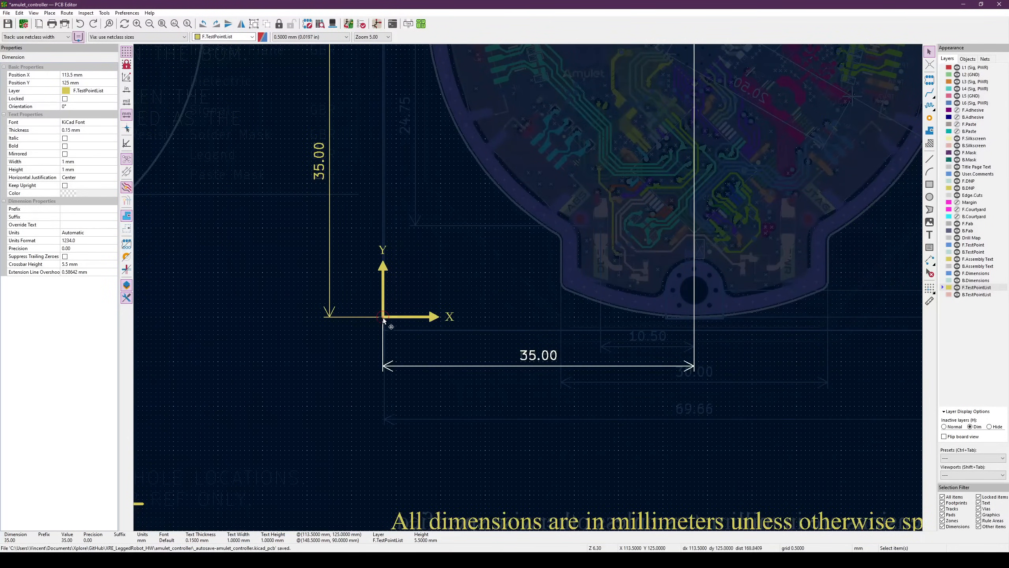
scroll(528, 287, down, 5)
scroll(535, 286, up, 4)
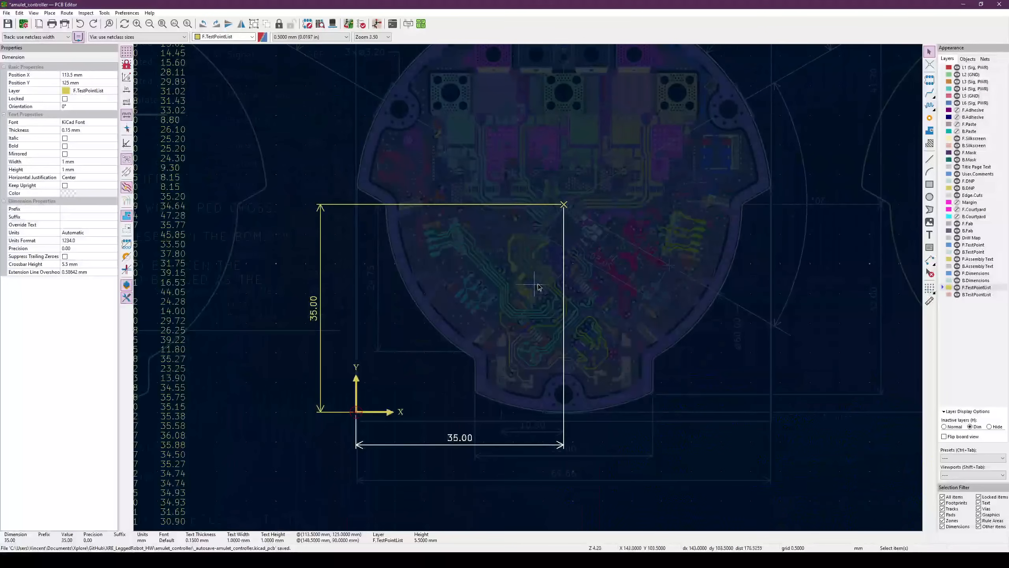
middle_drag(497, 264, 533, 242)
middle_drag(471, 237, 496, 252)
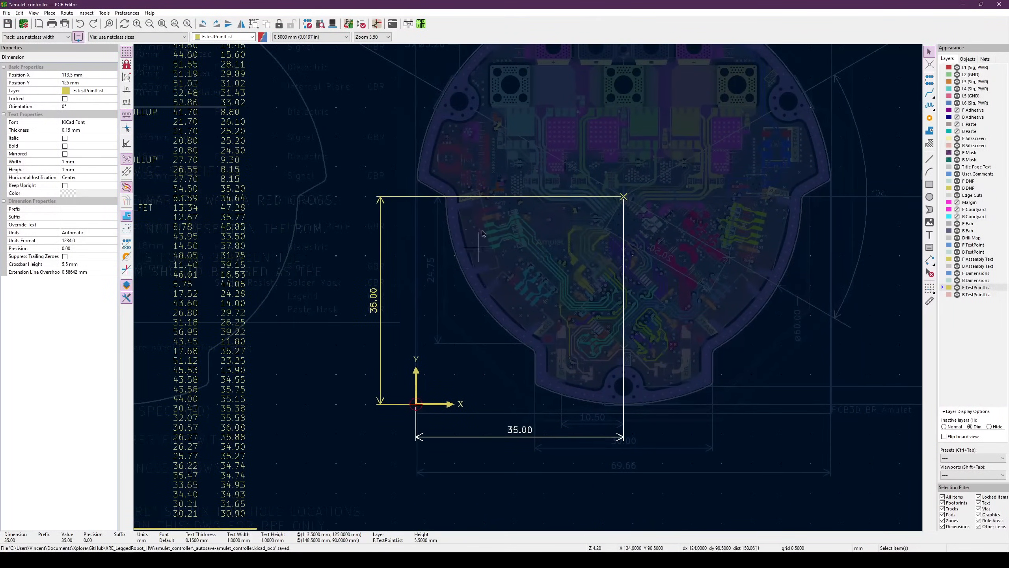
middle_drag(411, 325, 510, 275)
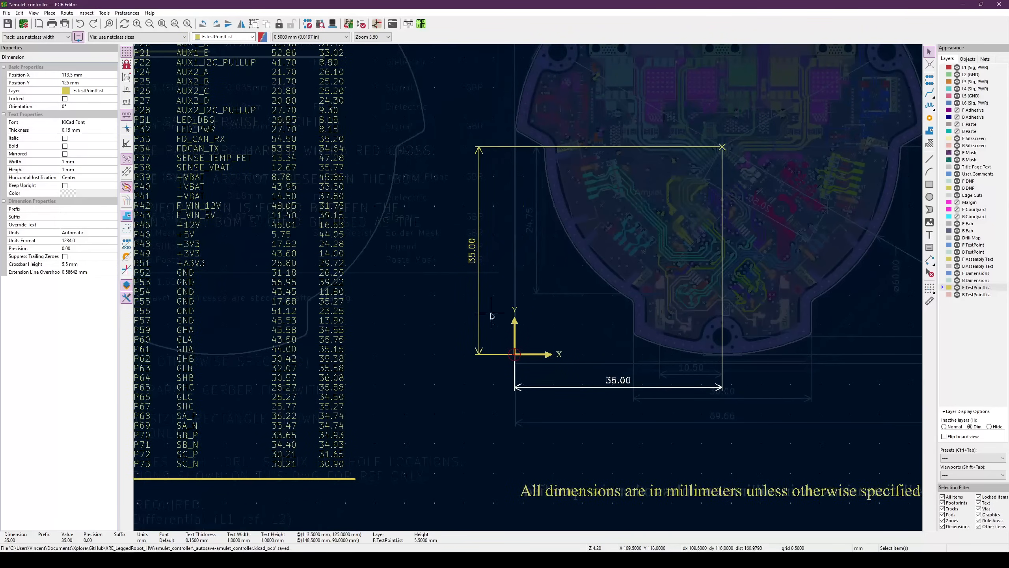
middle_drag(511, 336, 488, 300)
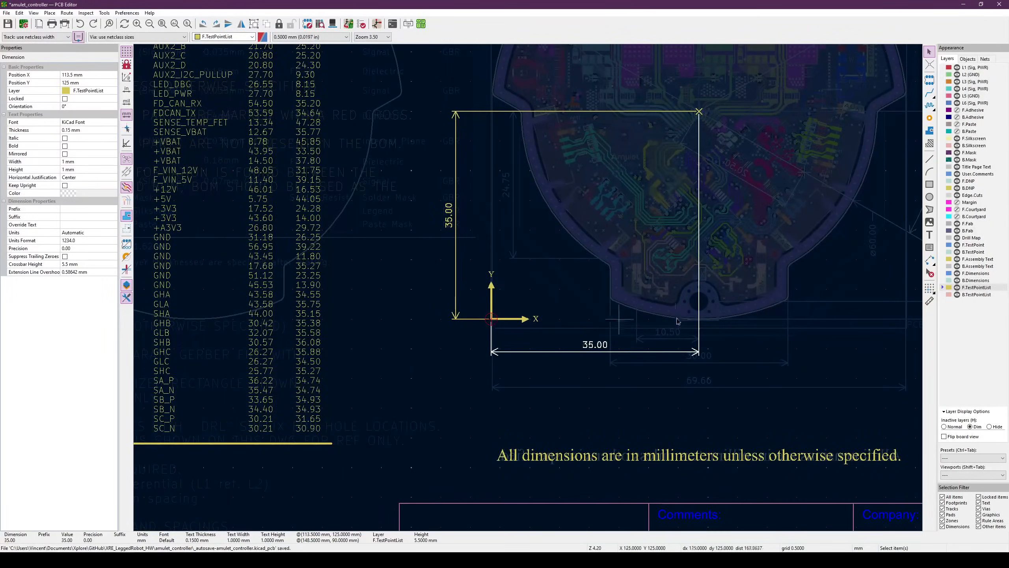
click(565, 338)
click(593, 345)
click(446, 225)
click(431, 289)
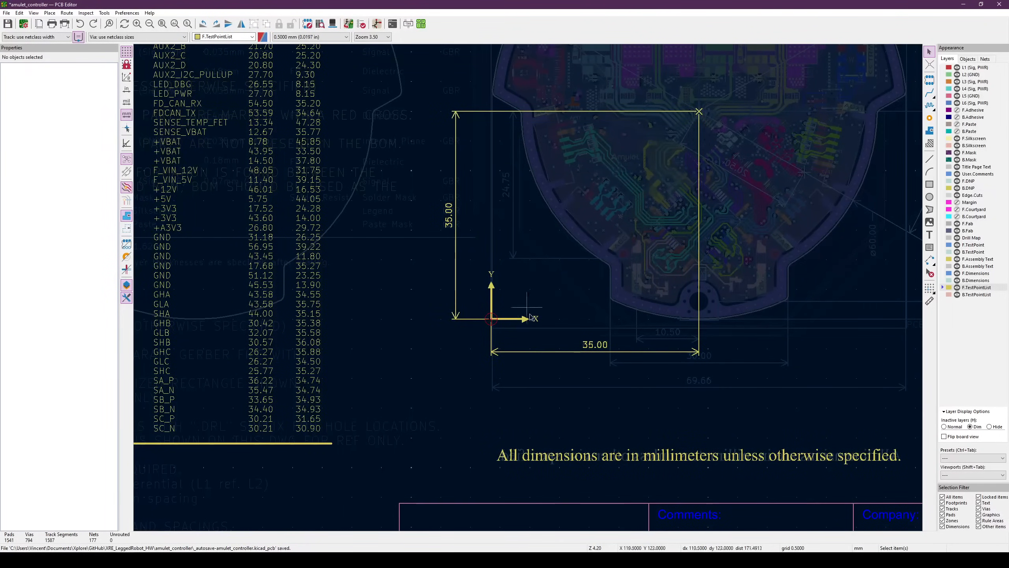
scroll(516, 301, down, 2)
middle_drag(510, 264, 516, 315)
middle_drag(263, 153, 297, 220)
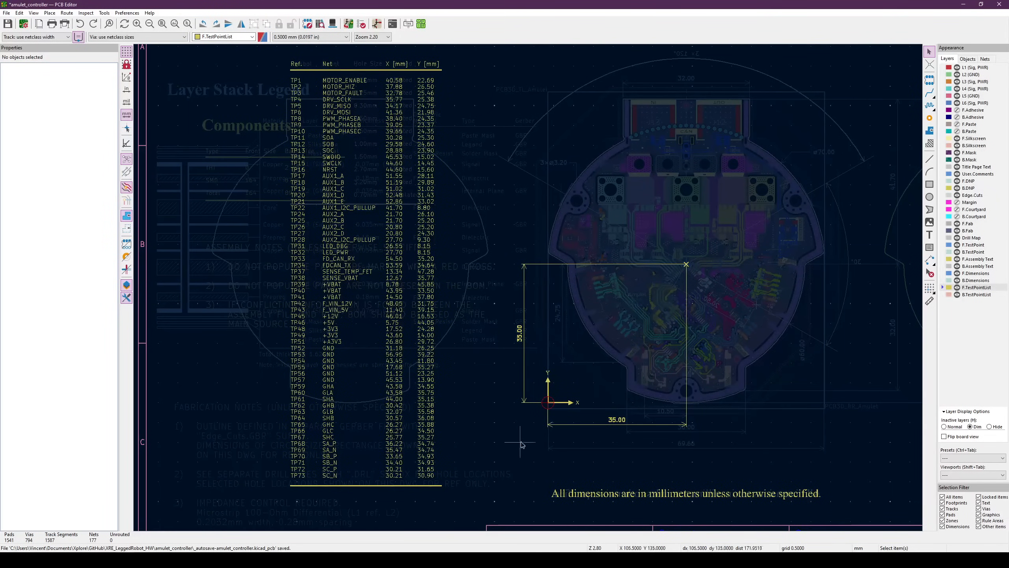
middle_drag(882, 404, 783, 410)
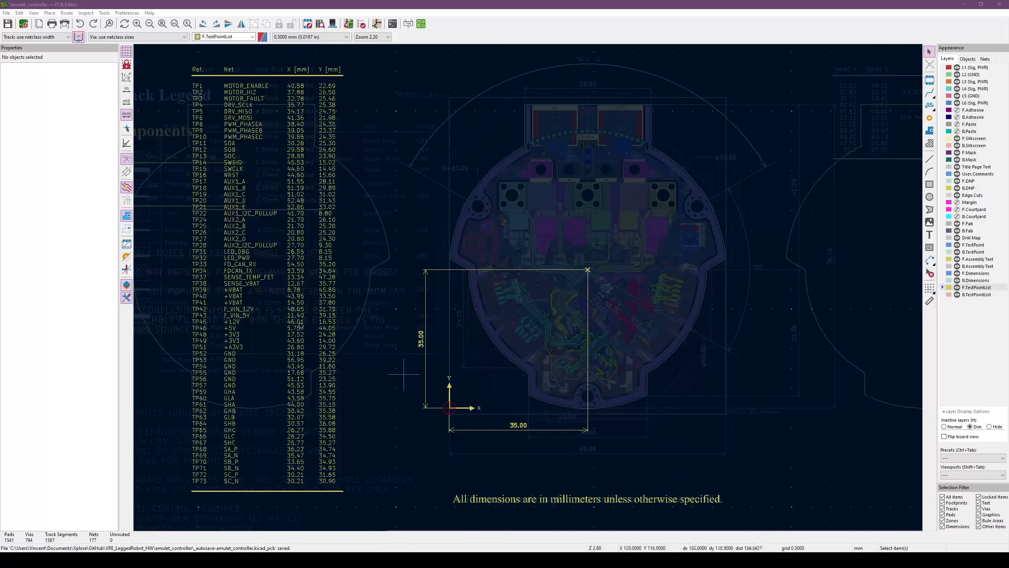
In the Footprint Editor, open TestPoint_Pad_D0.4mm_Back from 0_testpoint, turn off Exclude from position files, and save the footprint
click(309, 25)
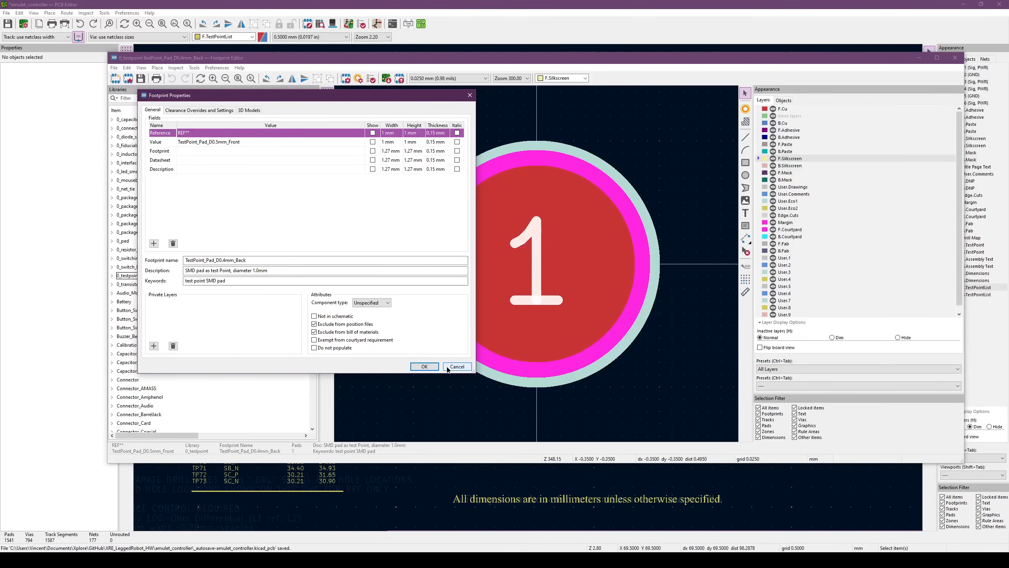
click(456, 367)
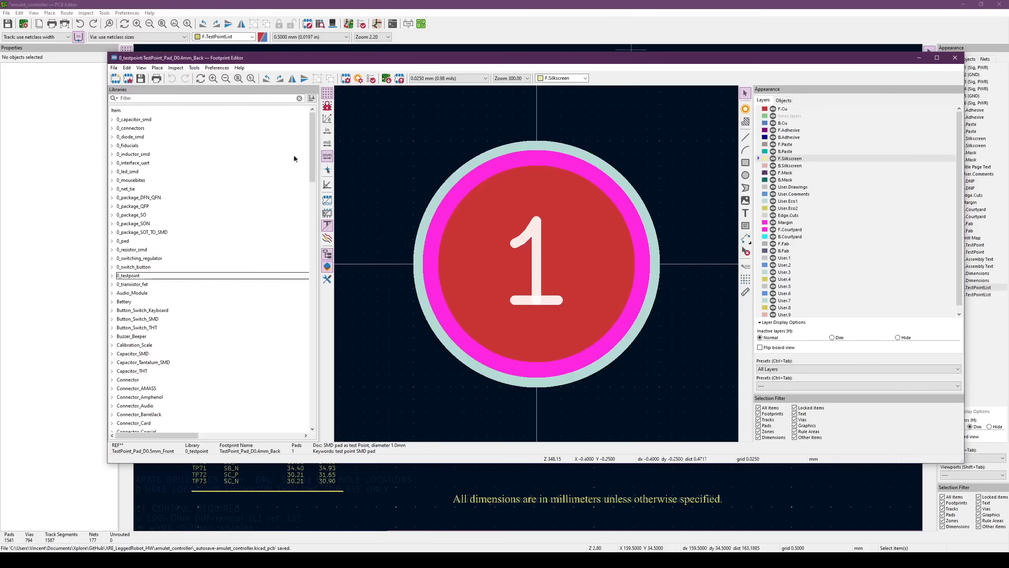
click(117, 276)
double_click(155, 285)
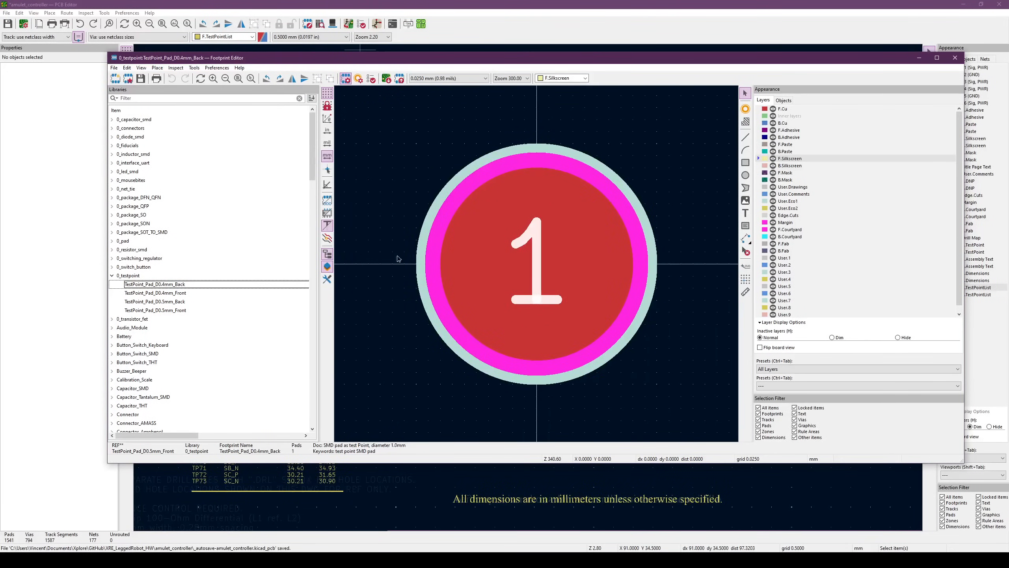
double_click(399, 253)
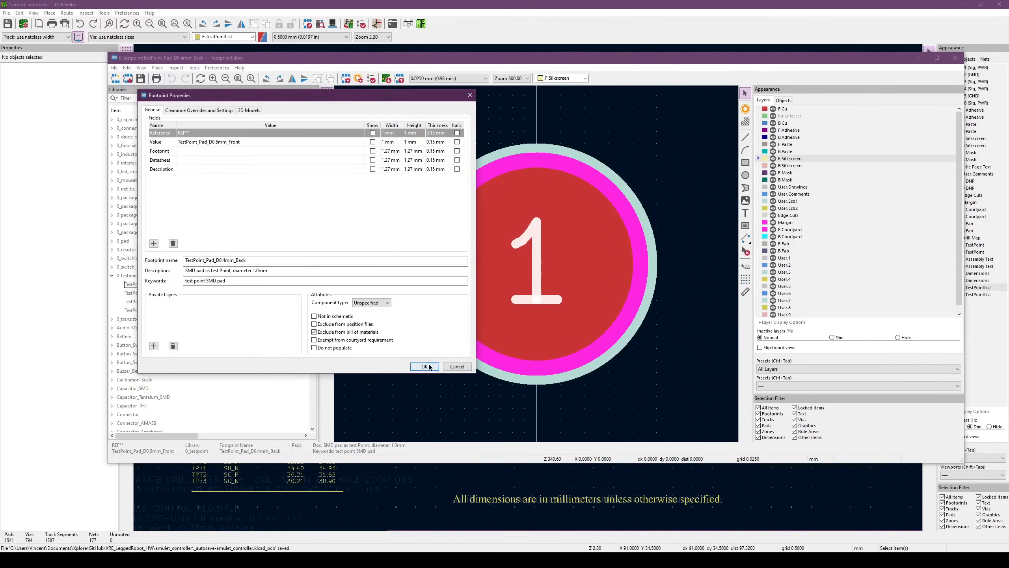
click(424, 366)
double_click(155, 293)
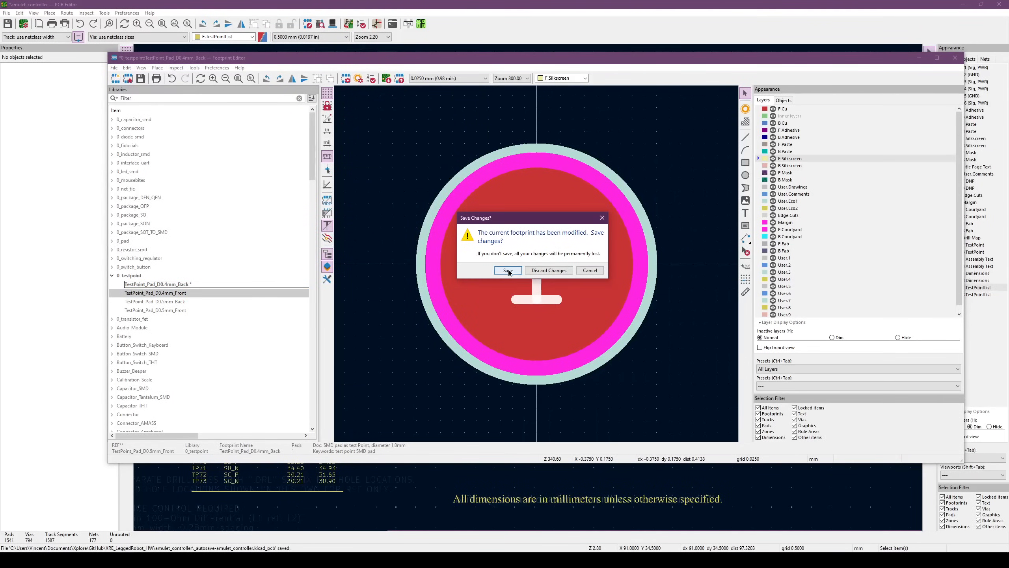
click(507, 271)
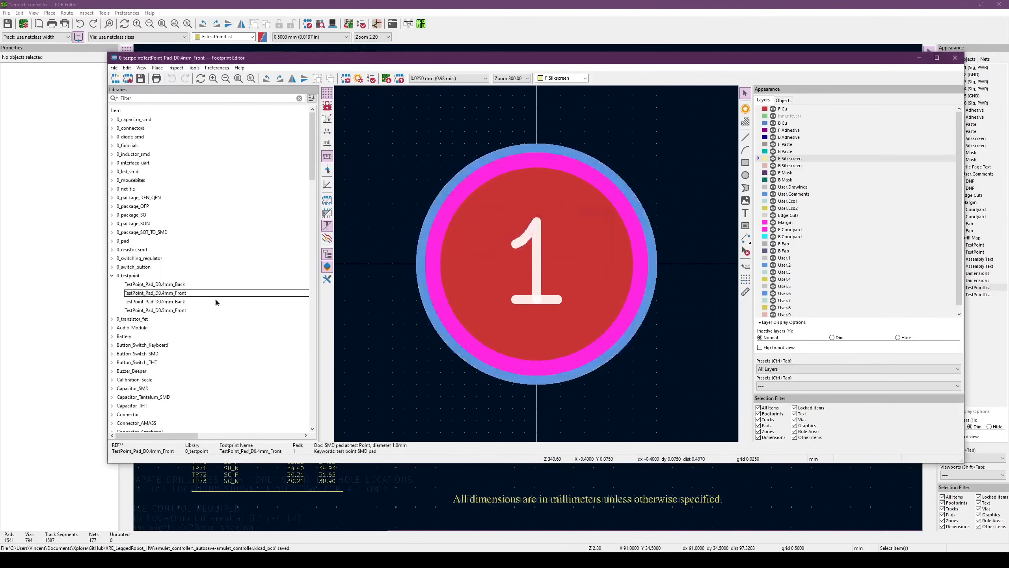
Set the component type of TestPoint_Pad_D0.4mm_Front to Unspecified and save the footprint
click(349, 79)
click(371, 303)
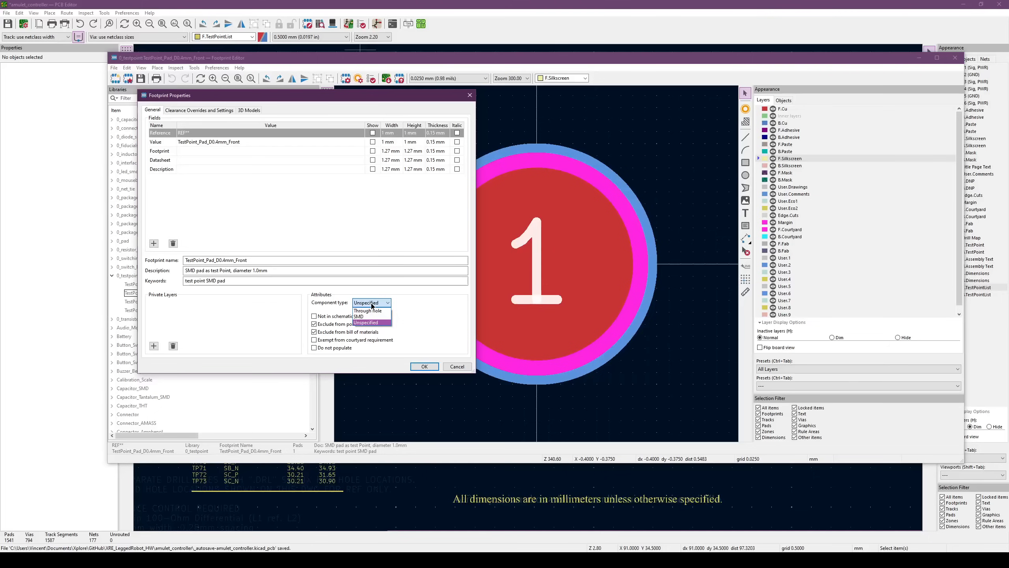
click(364, 322)
click(424, 367)
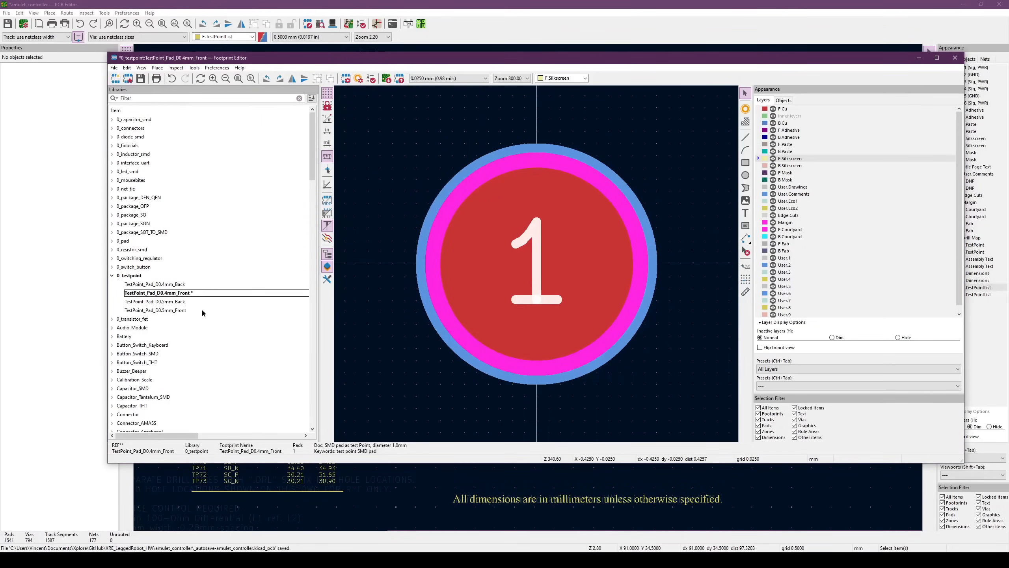
double_click(202, 301)
click(518, 269)
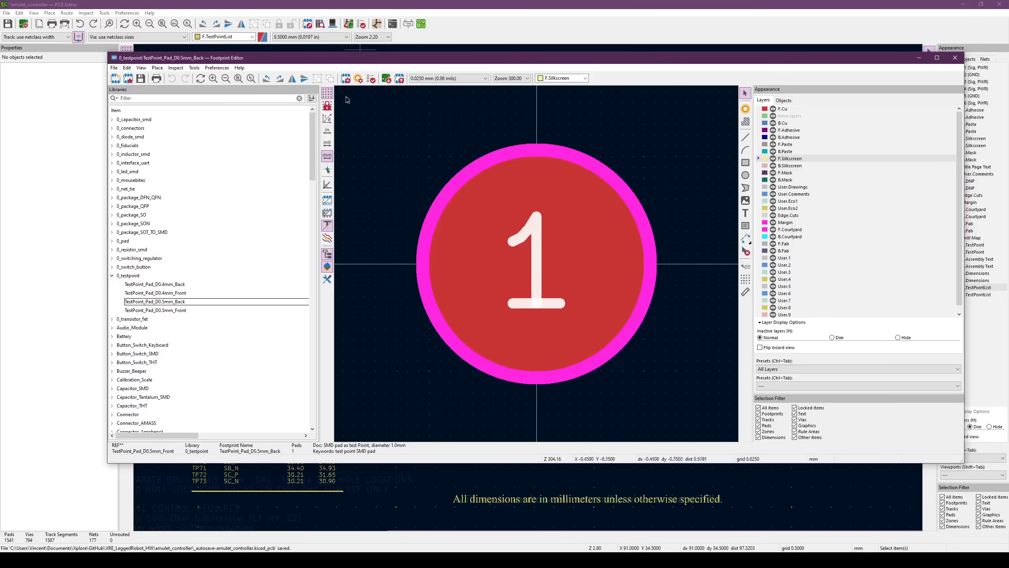
Set the component type of TestPoint_Pad_D0.5mm_Back to Unspecified and save the footprint
double_click(420, 306)
click(372, 303)
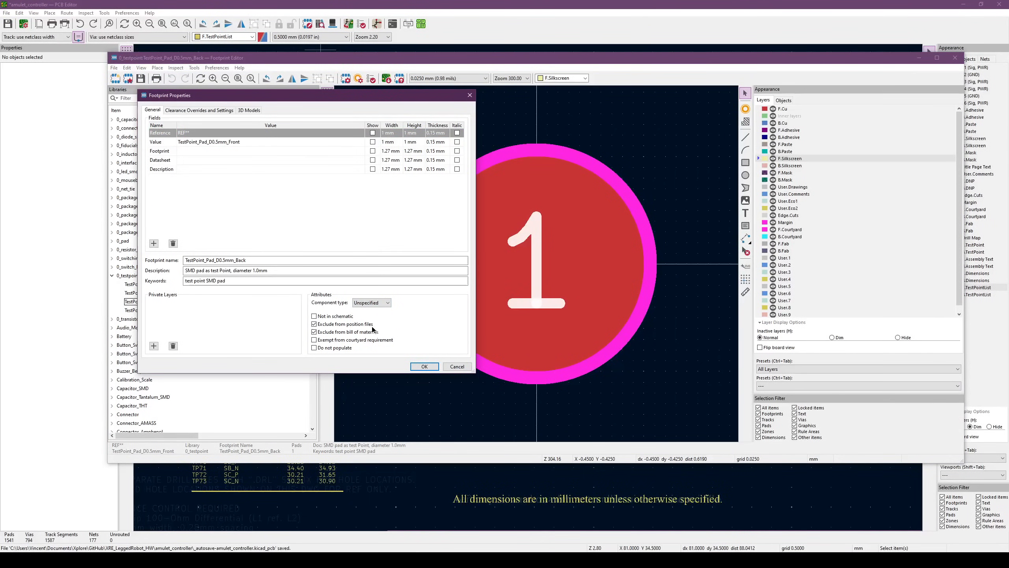
click(424, 367)
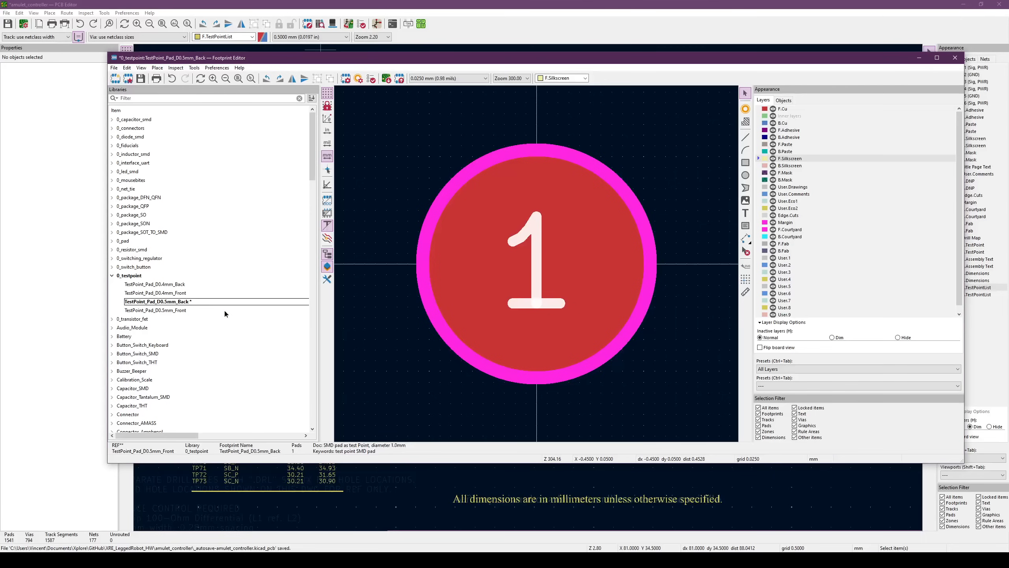
double_click(225, 312)
click(511, 271)
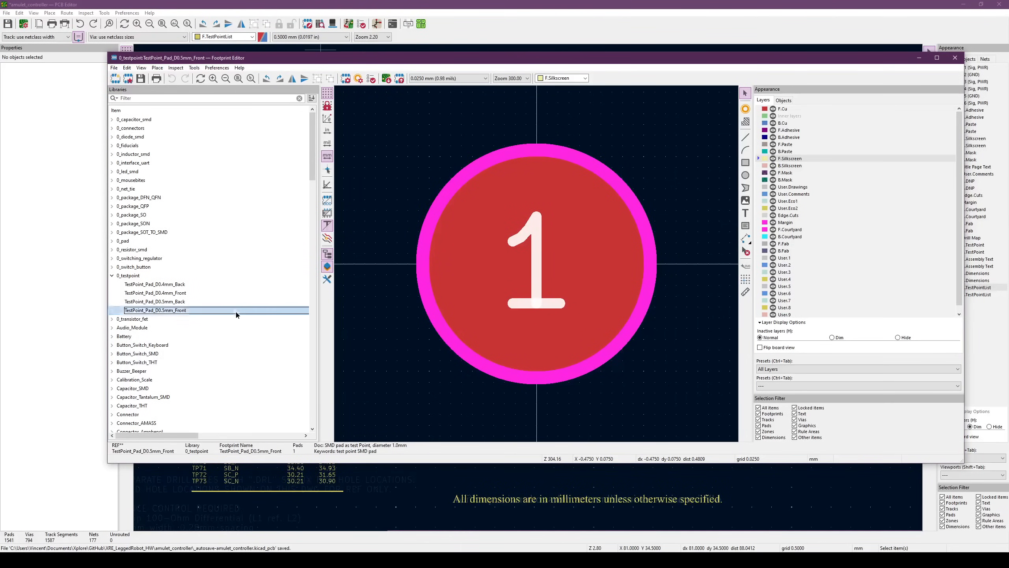
Keep TestPoint_Pad_D0.5mm_Front's component type Unspecified and turn off its Exclude from position files attribute
click(346, 78)
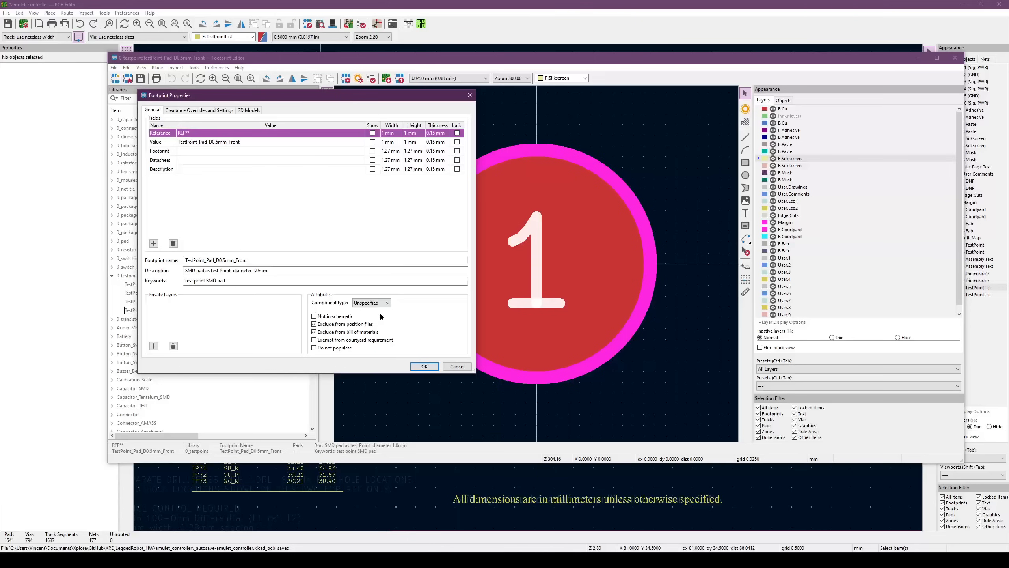
click(378, 303)
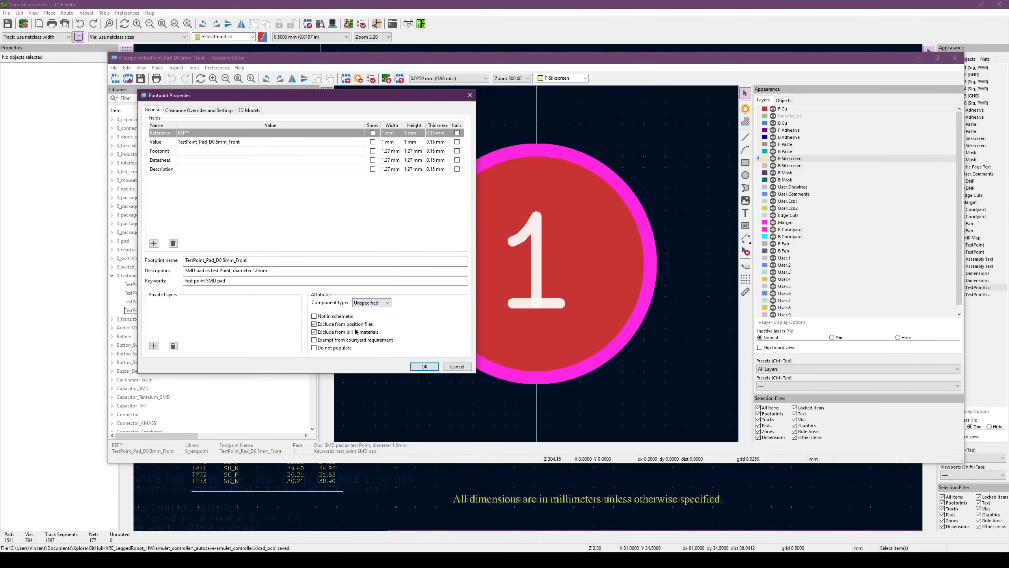
click(353, 324)
click(430, 365)
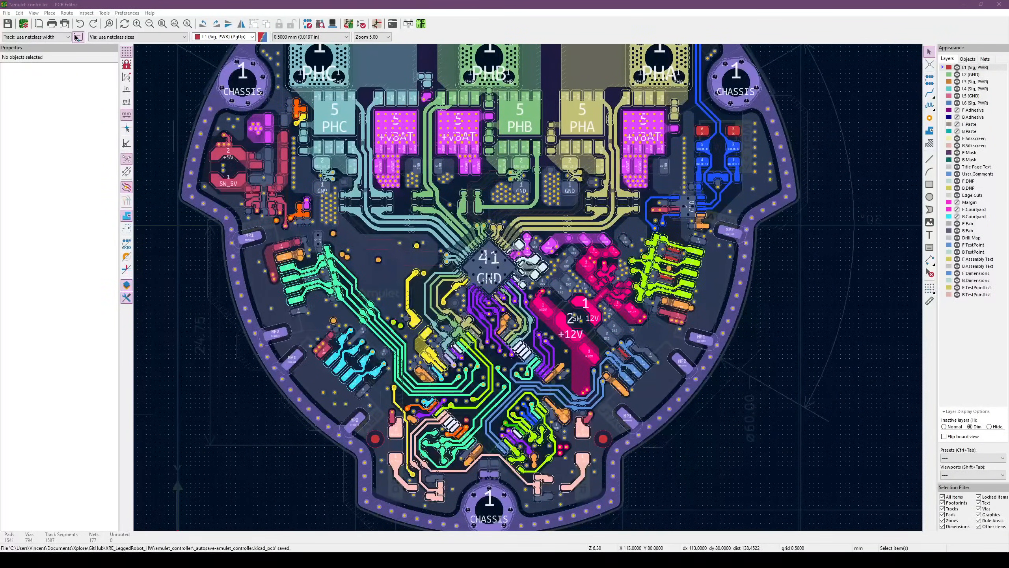
Update all board footprints using 0_testpoint:TestPoint_Pad_D0.5mm_Back to the same library footprint, with fabrication attributes updated
click(20, 13)
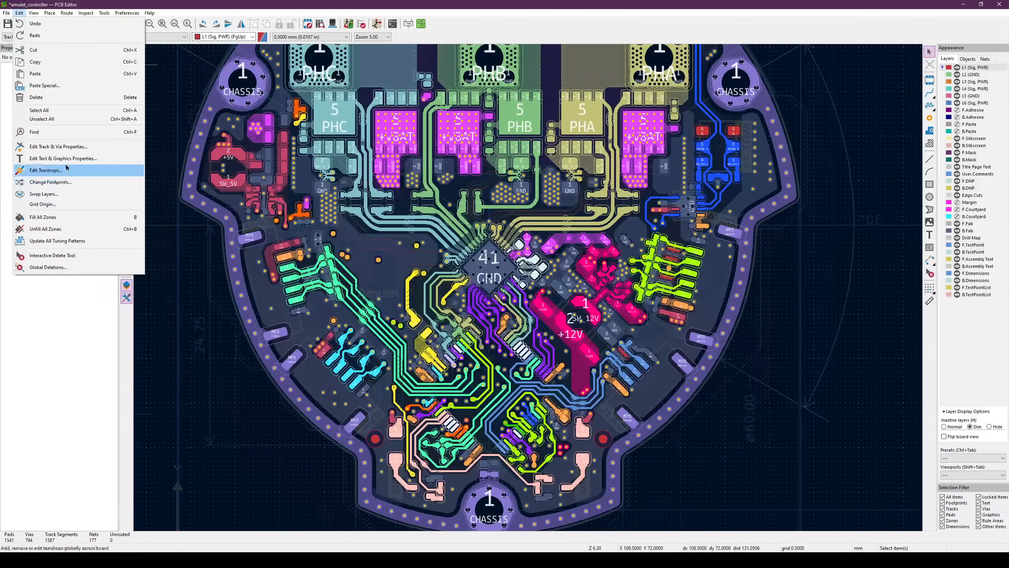
click(59, 182)
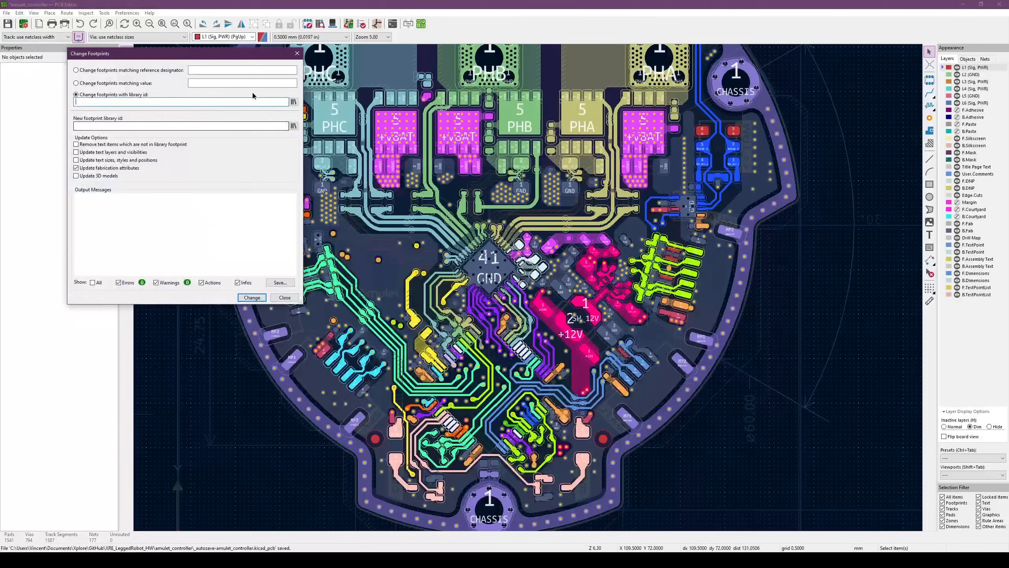
click(293, 102)
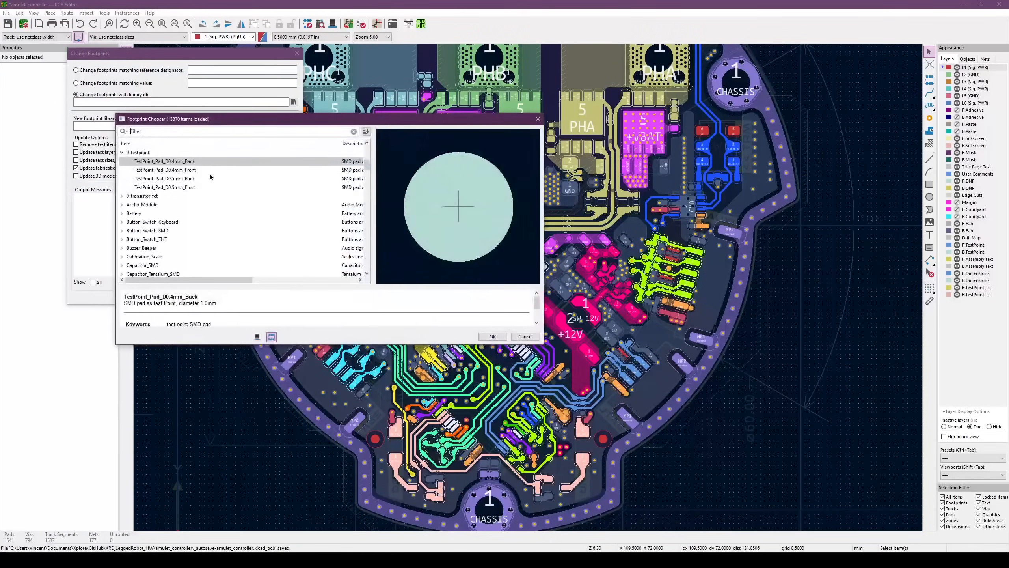
click(201, 179)
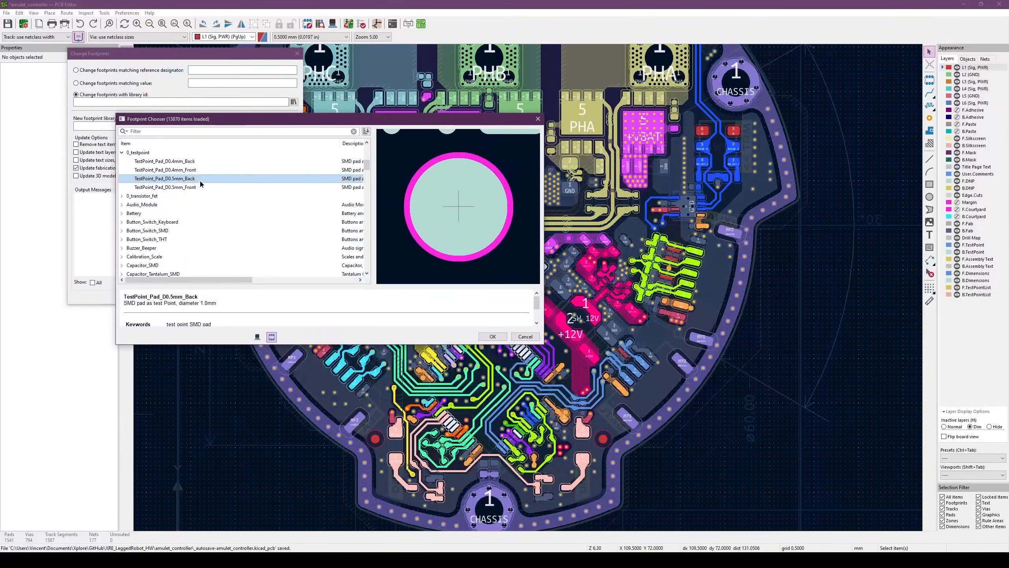
double_click(173, 179)
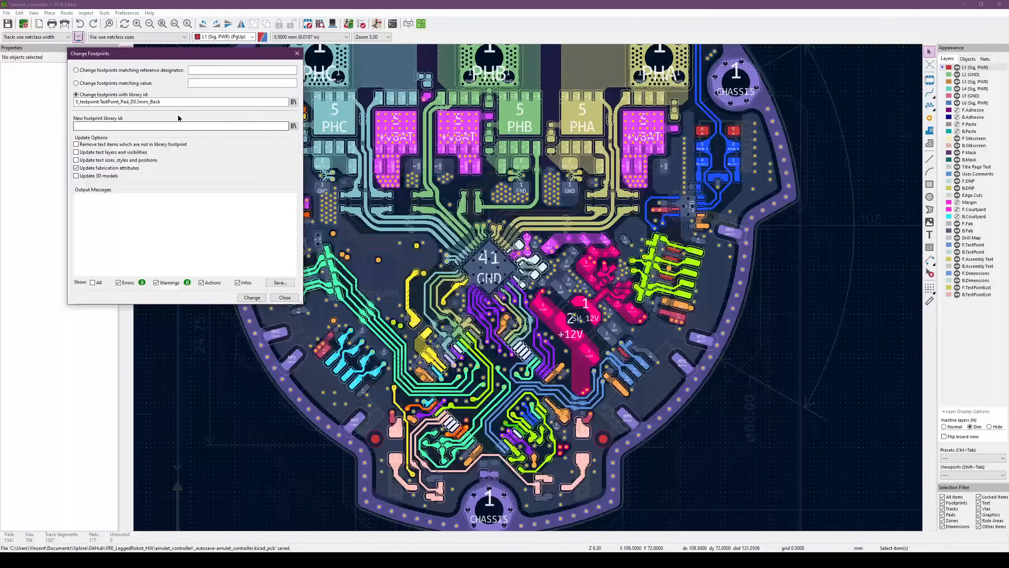
click(216, 126)
text(0_testpoint:TestPoint_Pad_D0.5mm_Back)
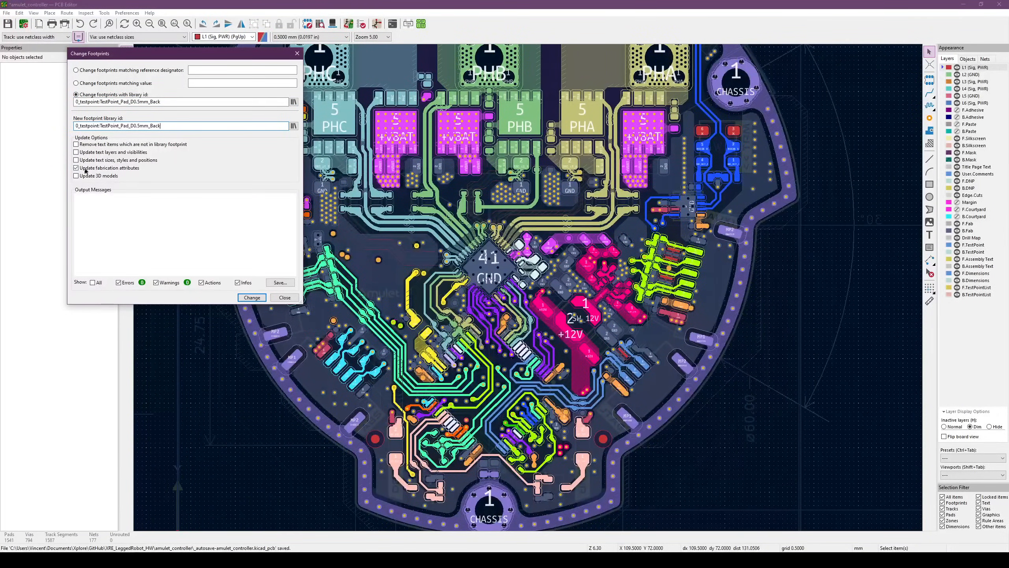
click(255, 298)
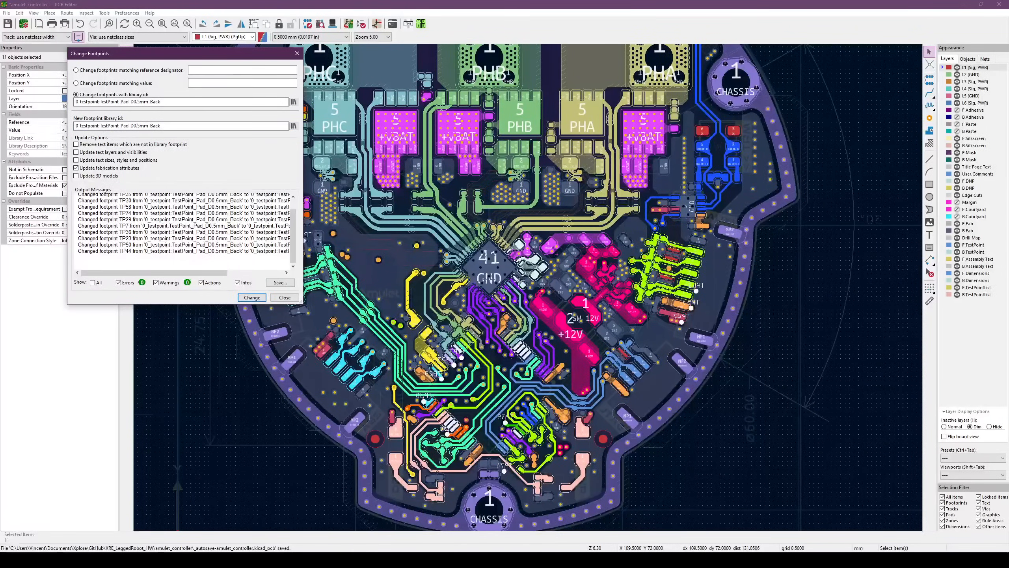
Update all TestPoint_Pad_D0.5mm_Front footprints to the same library footprint, close Change Footprints and clear the selection
drag(167, 102, 150, 102)
text(Front)
drag(149, 127, 160, 126)
text(Fron)
click(258, 298)
click(285, 297)
key(Escape)
Check the fabrication attributes in test point TP51's footprint properties, leaving them unmodified
scroll(373, 272, up, 8)
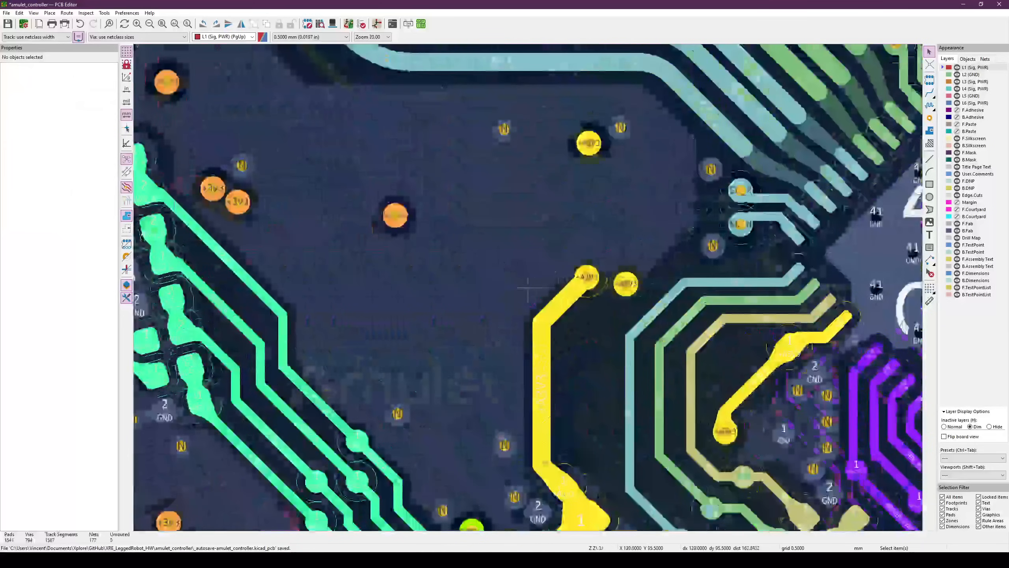
click(607, 291)
click(607, 291)
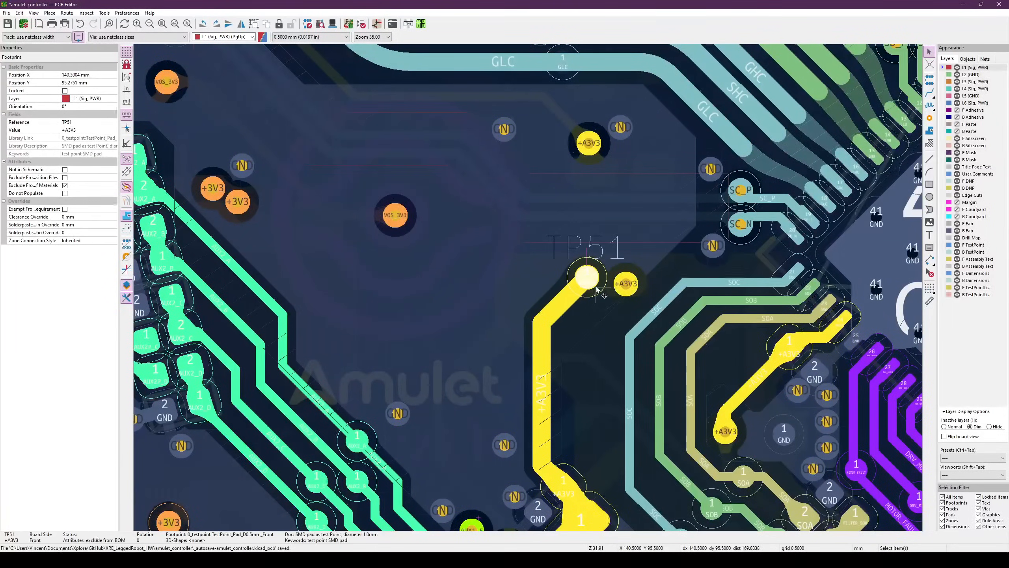
double_click(575, 278)
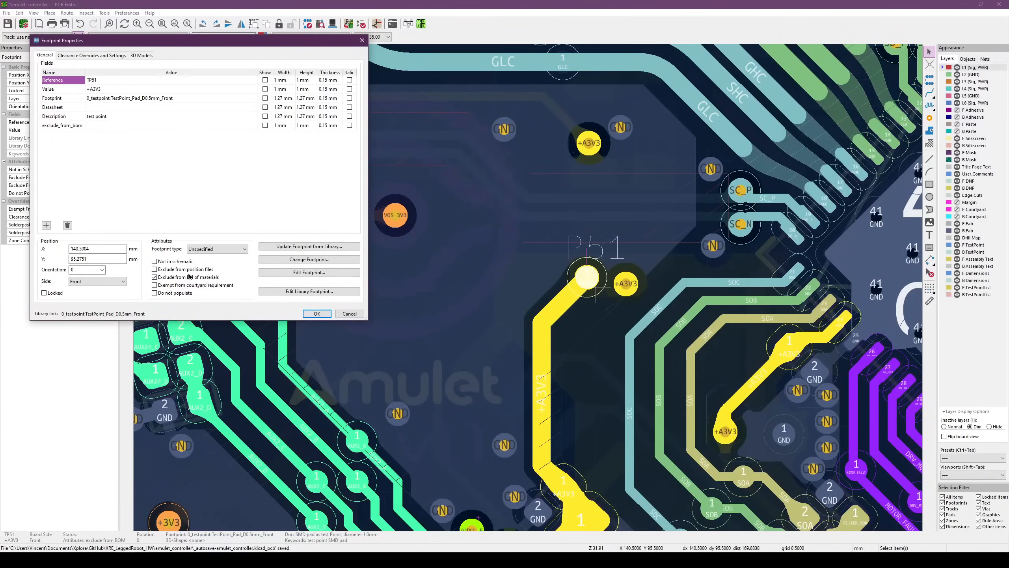
click(349, 313)
scroll(344, 309, down, 8)
middle_drag(469, 289, 461, 291)
middle_drag(336, 103, 321, 124)
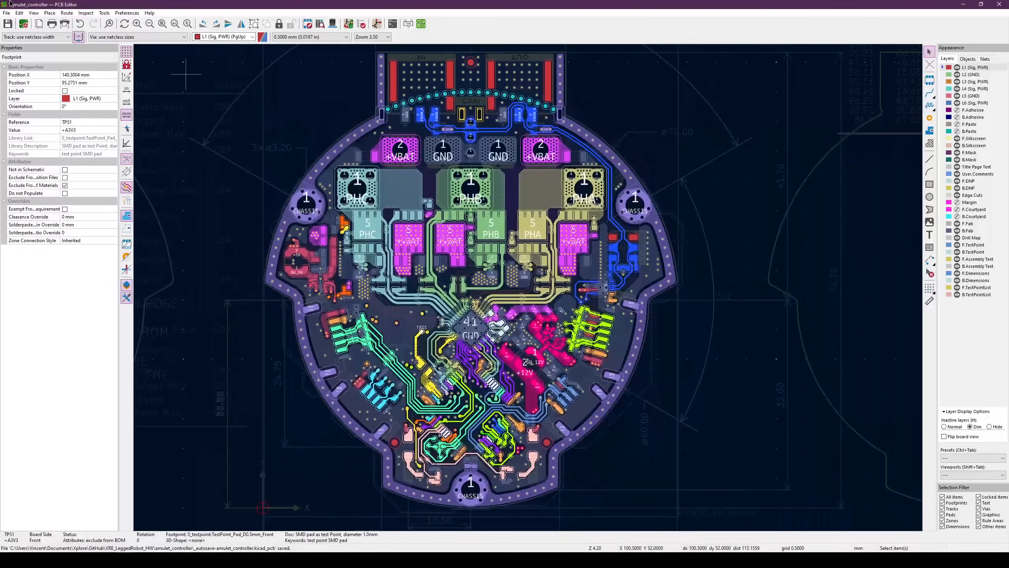
Generate the component placement file into the amulet_controller project folder, using a relative path for the output directory
click(7, 13)
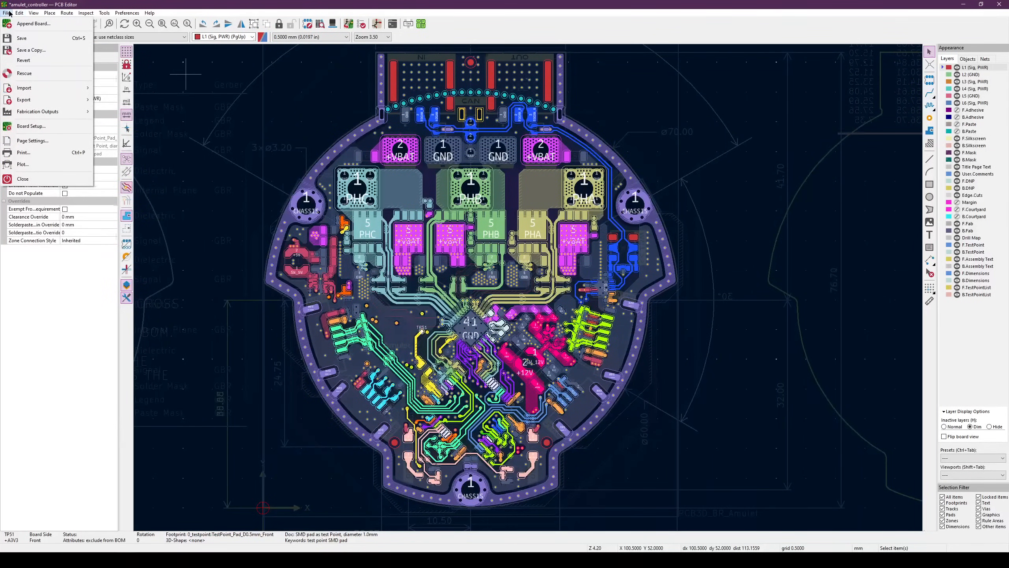
mouse_move(40, 111)
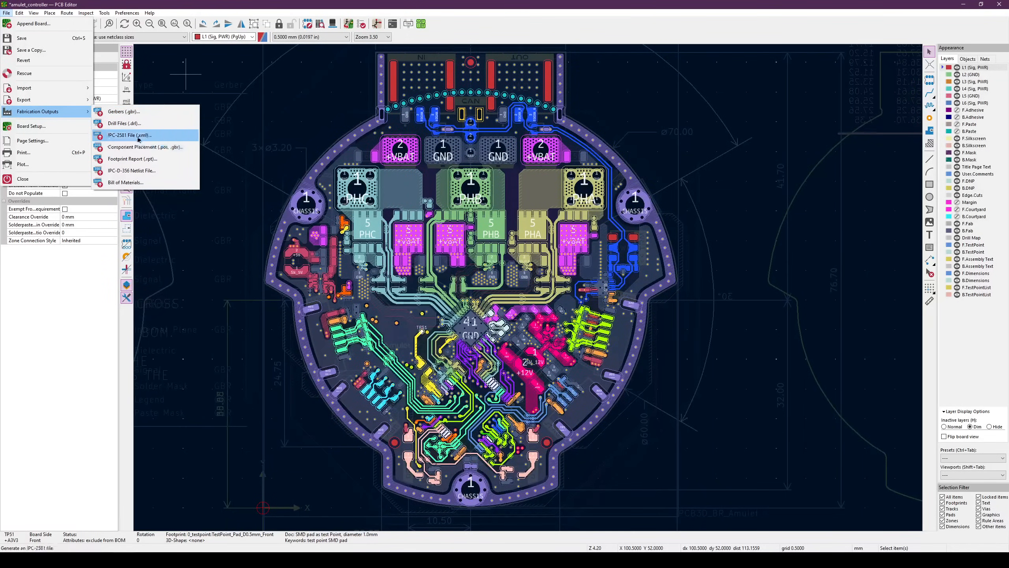
click(156, 148)
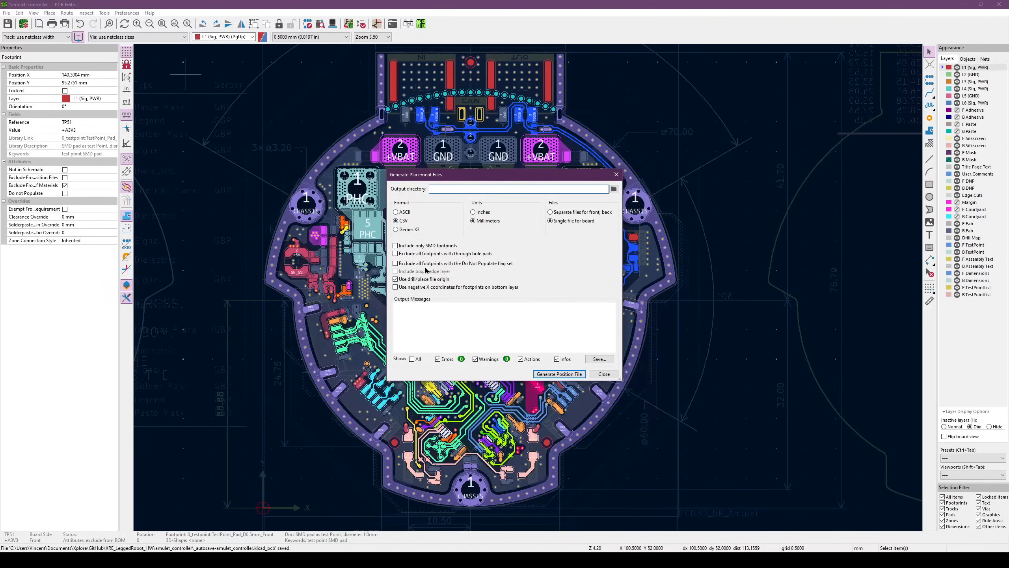
drag(504, 174, 592, 159)
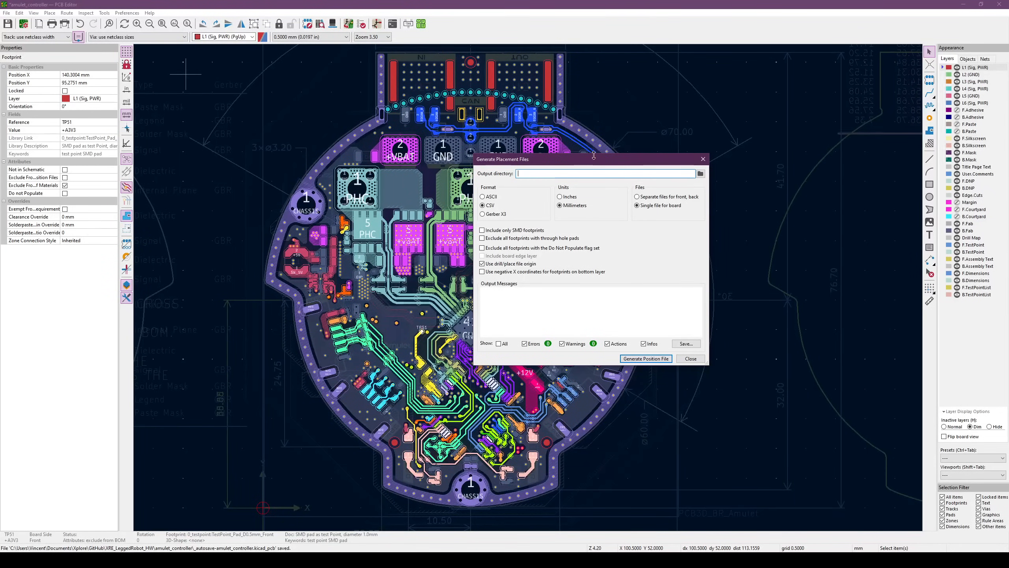
drag(588, 159, 453, 164)
click(565, 180)
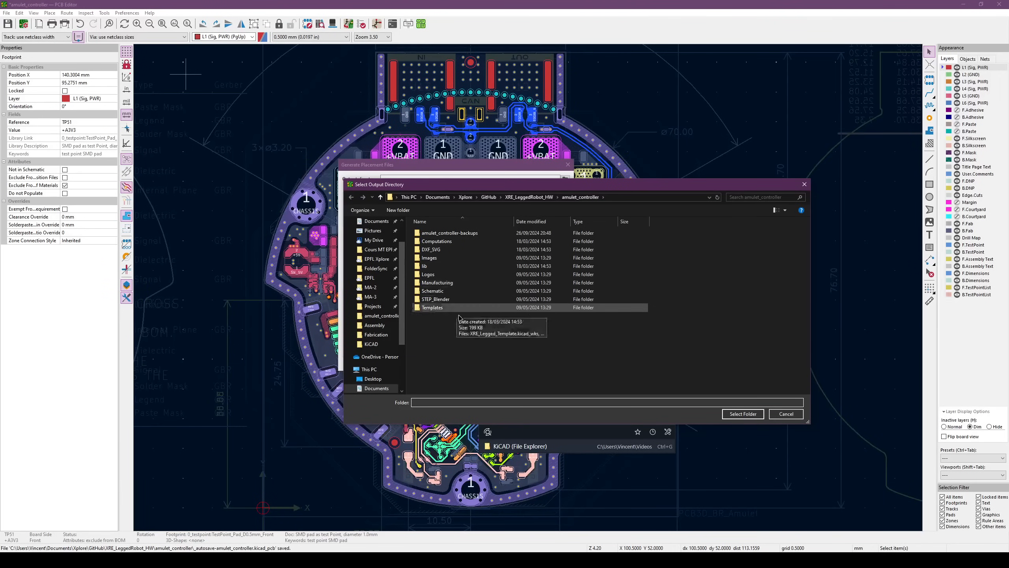
click(750, 415)
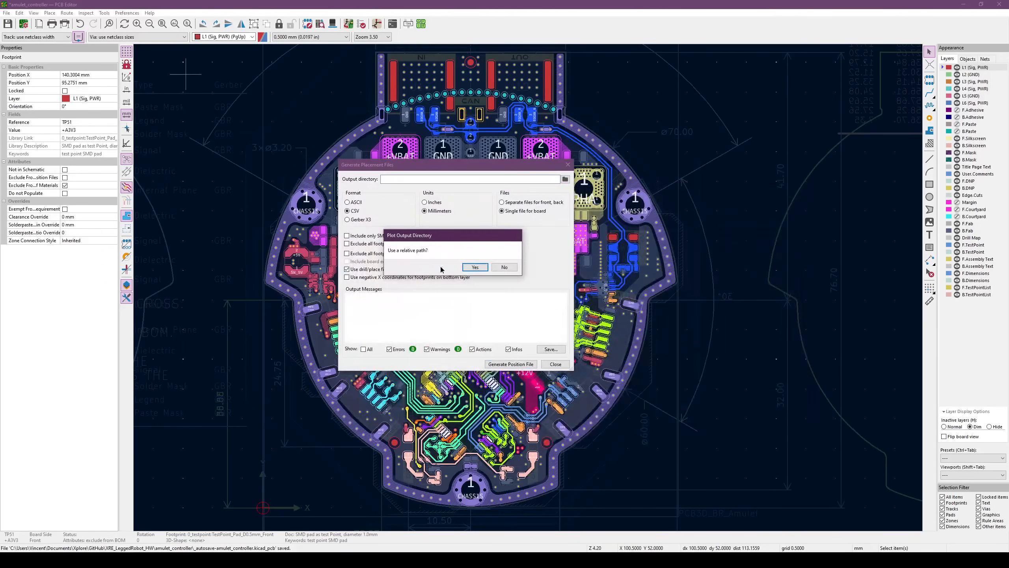
click(473, 266)
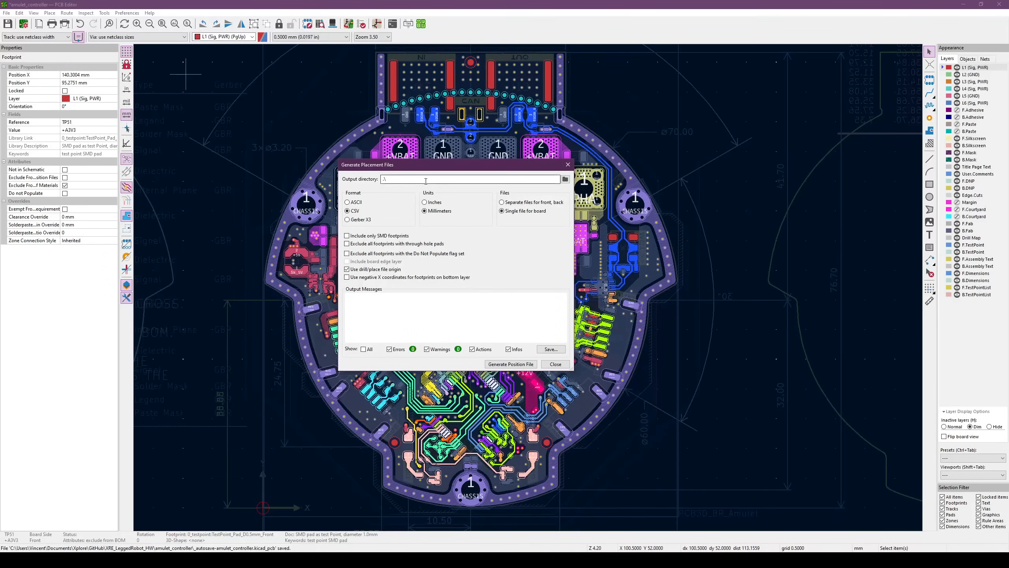
click(518, 368)
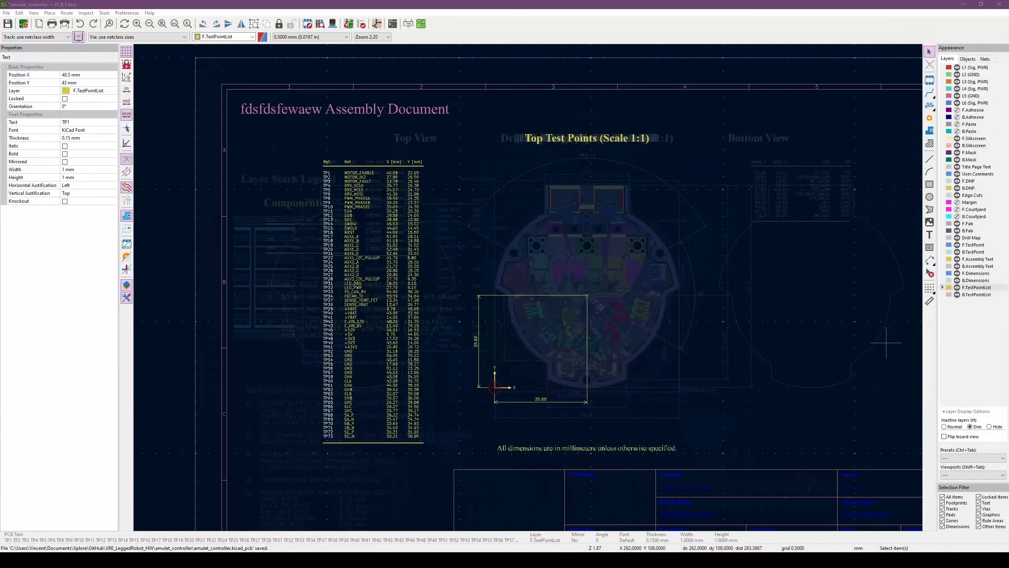
Switch to File Explorer and open amulet_controller-all-pos.csv from the amulet_controller folder in Excel
key(alt+Tab)
drag(802, 119, 772, 125)
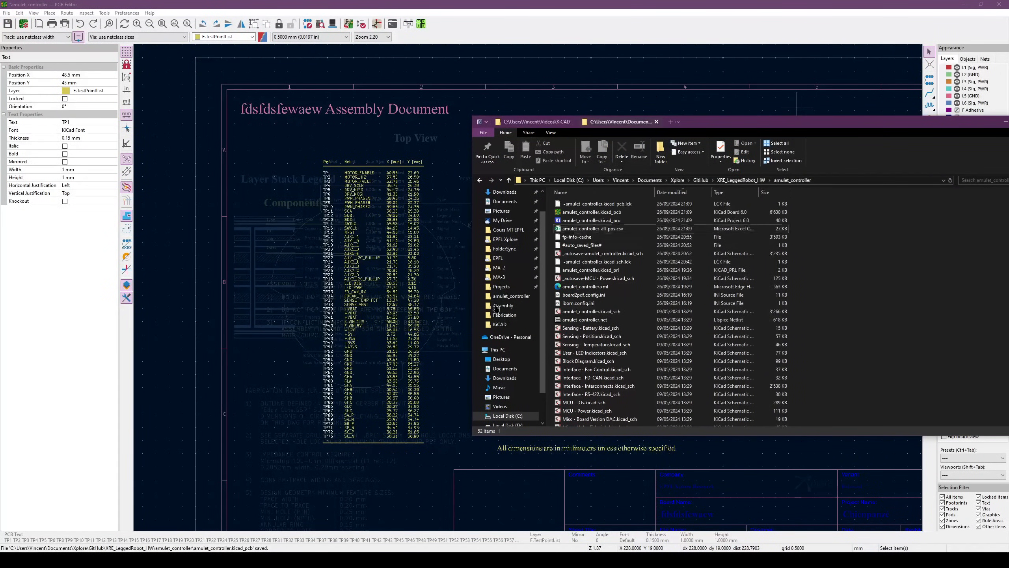
double_click(601, 230)
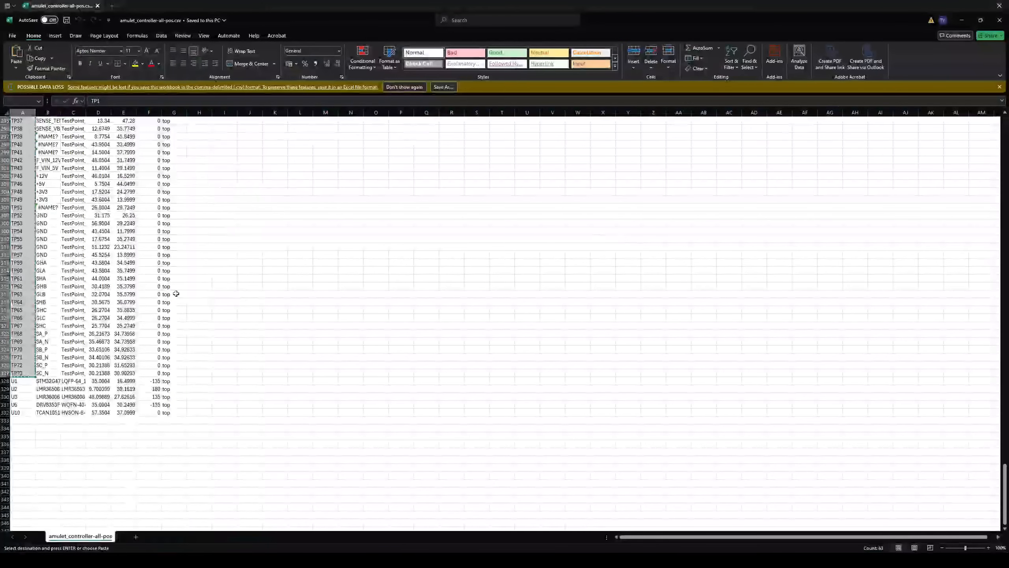
Locate the test points in the position file and copy the references TP1 through TP73 from column A
scroll(119, 312, up, 18)
click(225, 286)
scroll(135, 294, up, 9)
scroll(110, 302, up, 12)
drag(1004, 343, 1006, 439)
scroll(100, 299, down, 4)
scroll(26, 187, down, 4)
scroll(27, 164, up, 2)
click(48, 176)
scroll(24, 179, down, 12)
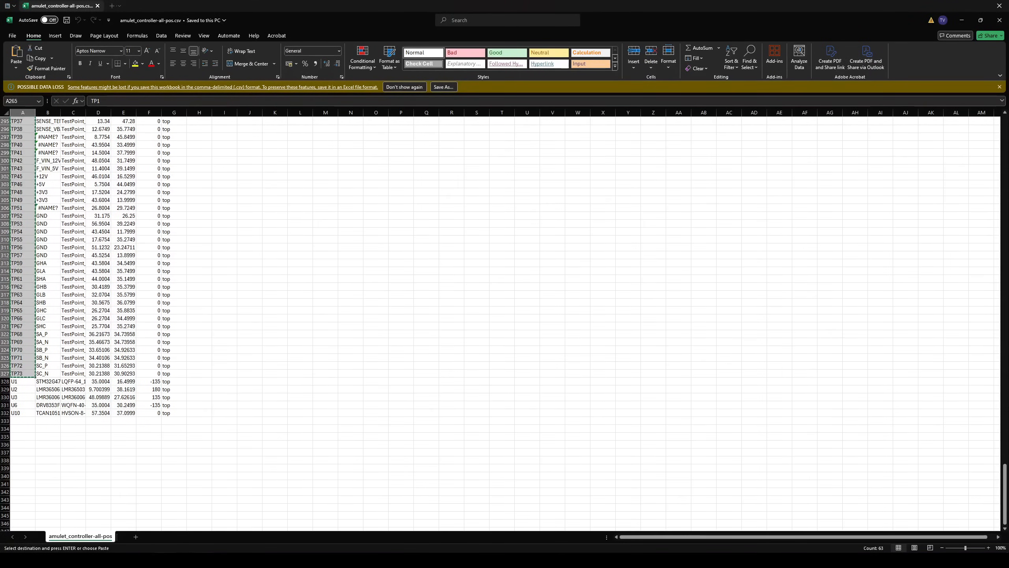
Switch to the PCB Editor and fill the Top Test Points table's reference text with the copied references
click(99, 560)
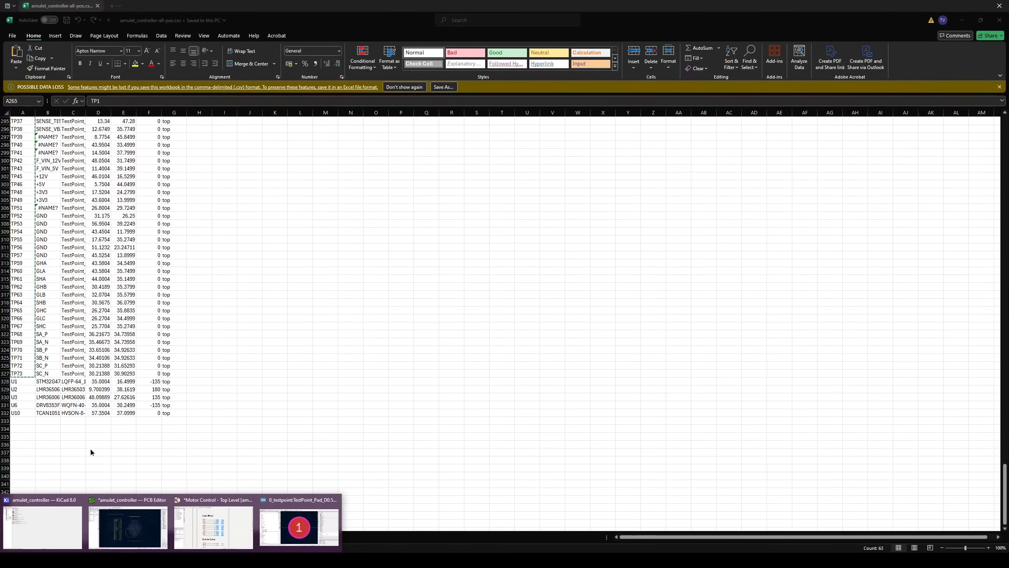
scroll(32, 336, up, 5)
scroll(32, 336, up, 10)
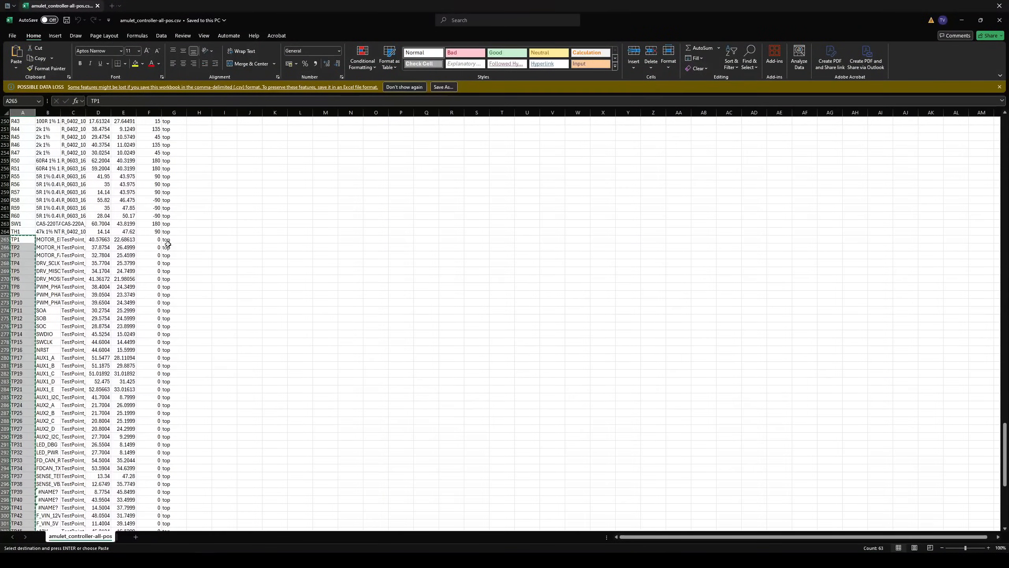
scroll(163, 286, down, 8)
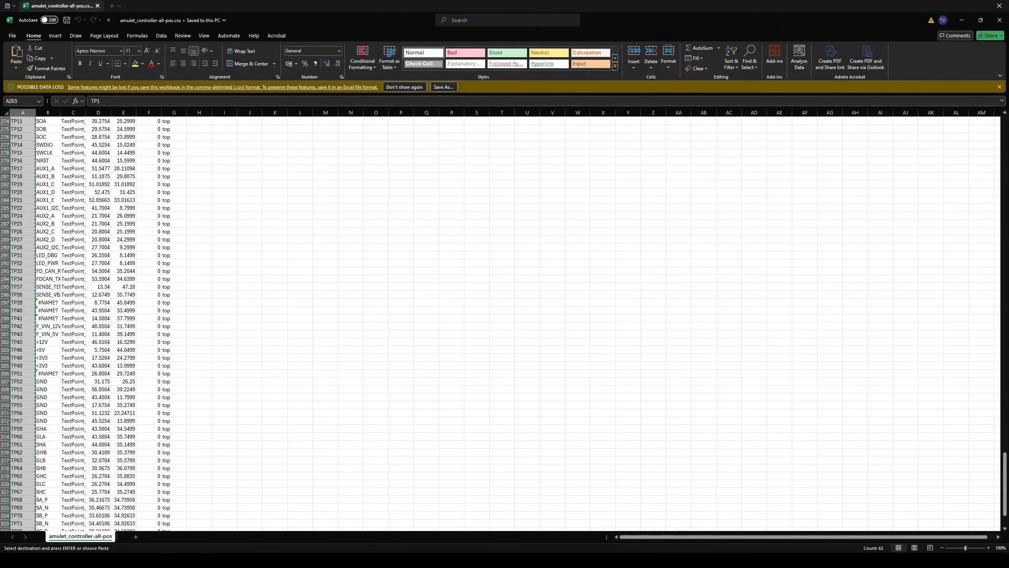
click(171, 561)
click(135, 524)
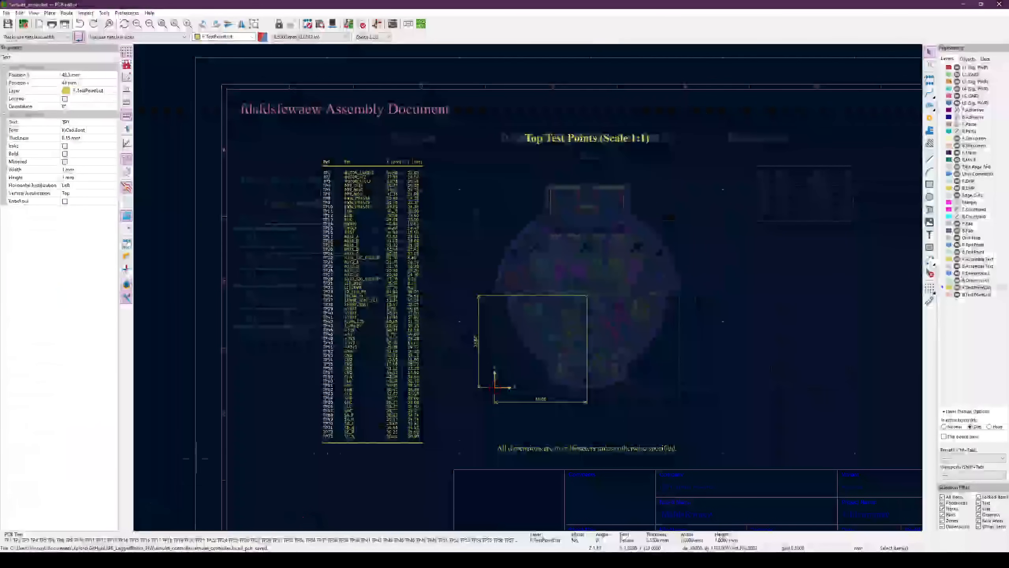
double_click(345, 247)
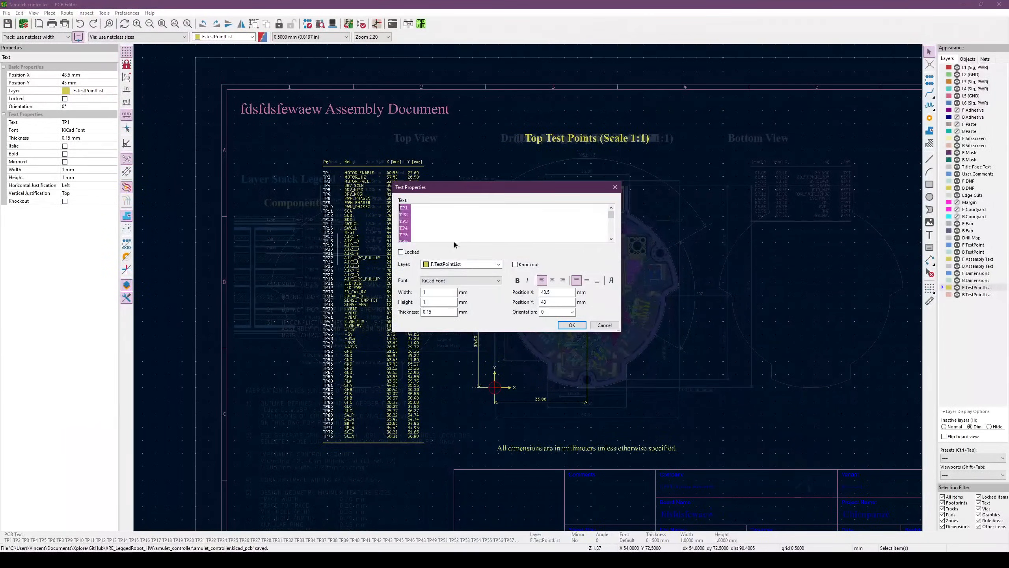
click(572, 326)
Back in Excel, copy the test point values in column B from MOTOR_ENABLE on TP1 through SC_N on TP73
click(187, 561)
scroll(79, 257, up, 6)
click(52, 194)
scroll(52, 275, down, 7)
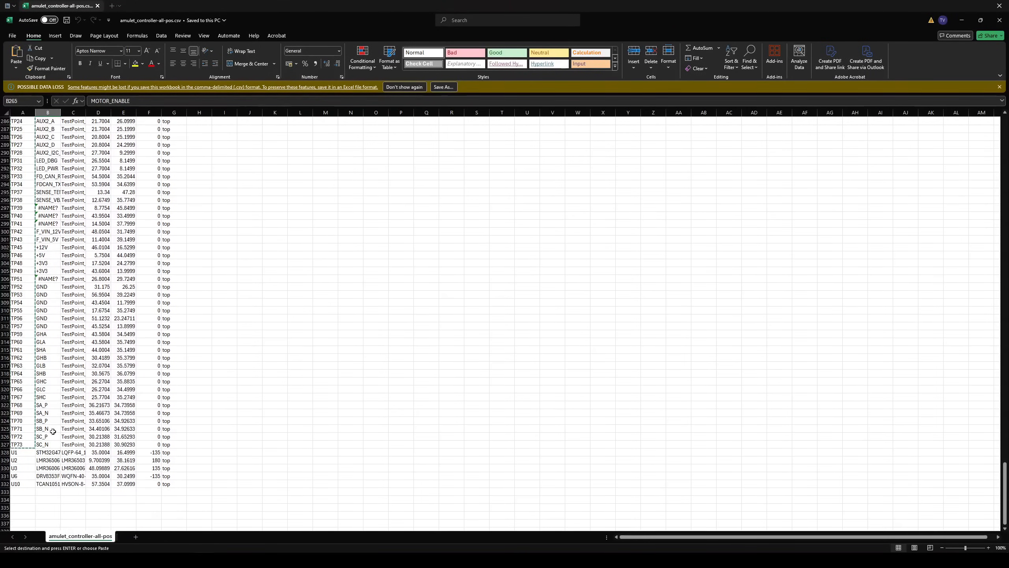
shift+click(51, 445)
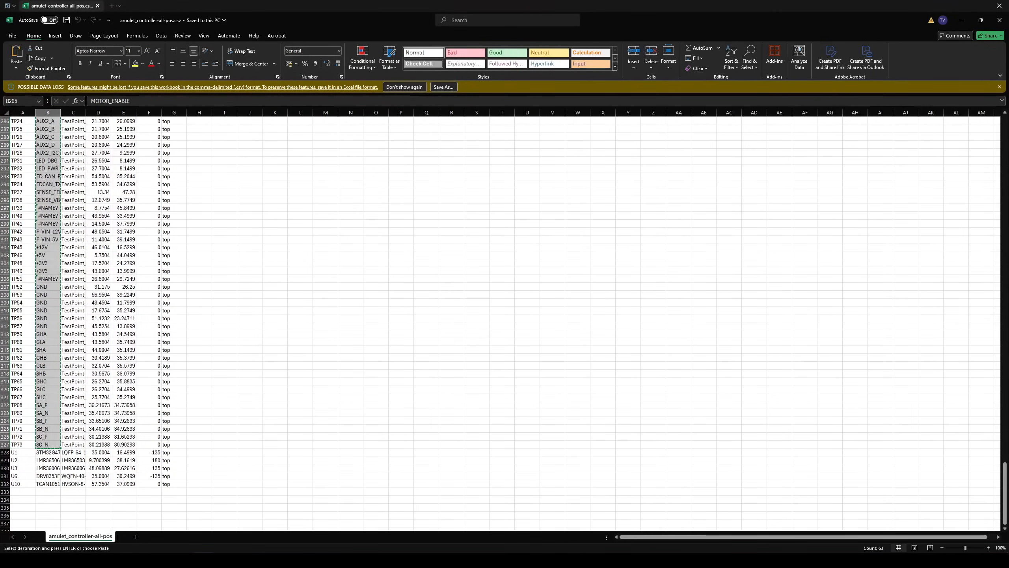
Switch to the PCB Editor and try replacing the Top Test Points table's net name text with the copied values
mouse_move(187, 560)
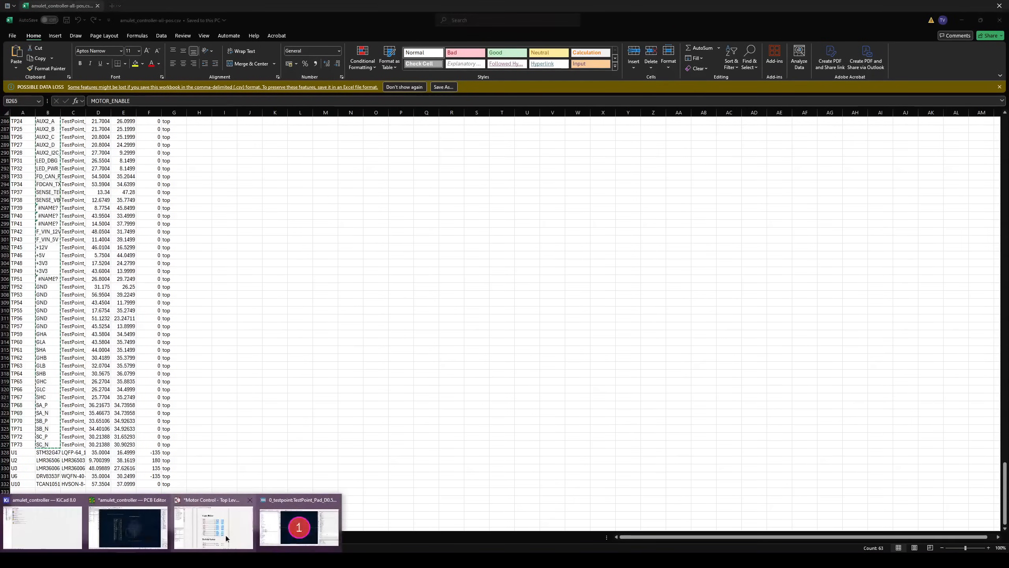
click(129, 524)
double_click(356, 244)
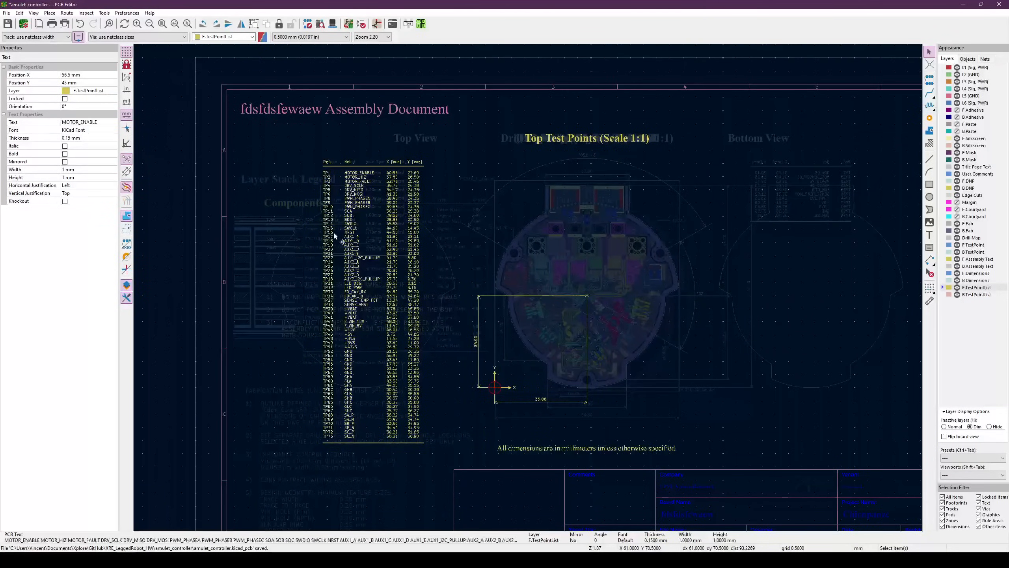
key(ctrl+v)
click(561, 325)
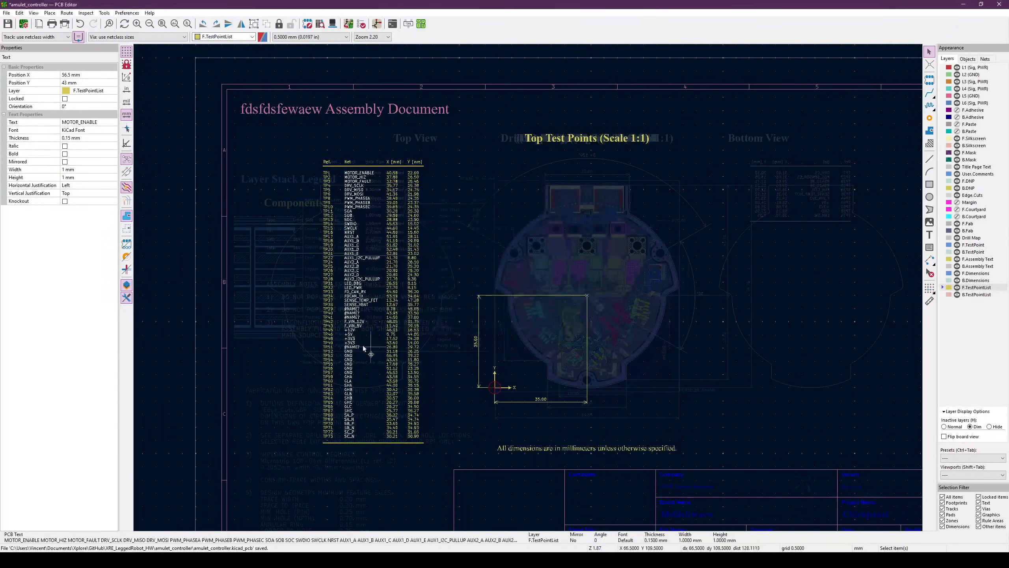
Inspect the pasted net names in the Top Test Points table and undo the text replacement
scroll(367, 349, up, 3)
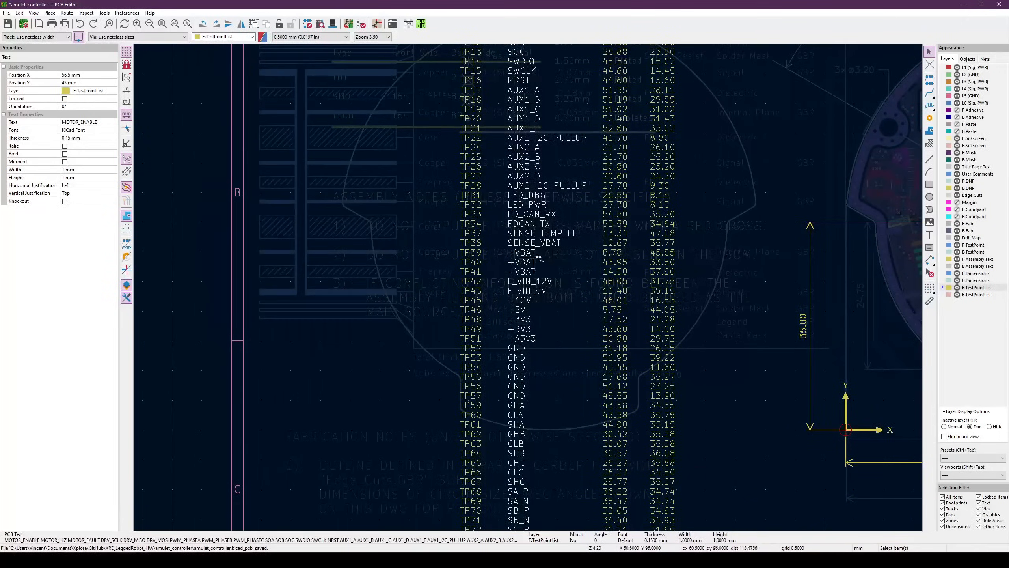
middle_drag(547, 332, 416, 326)
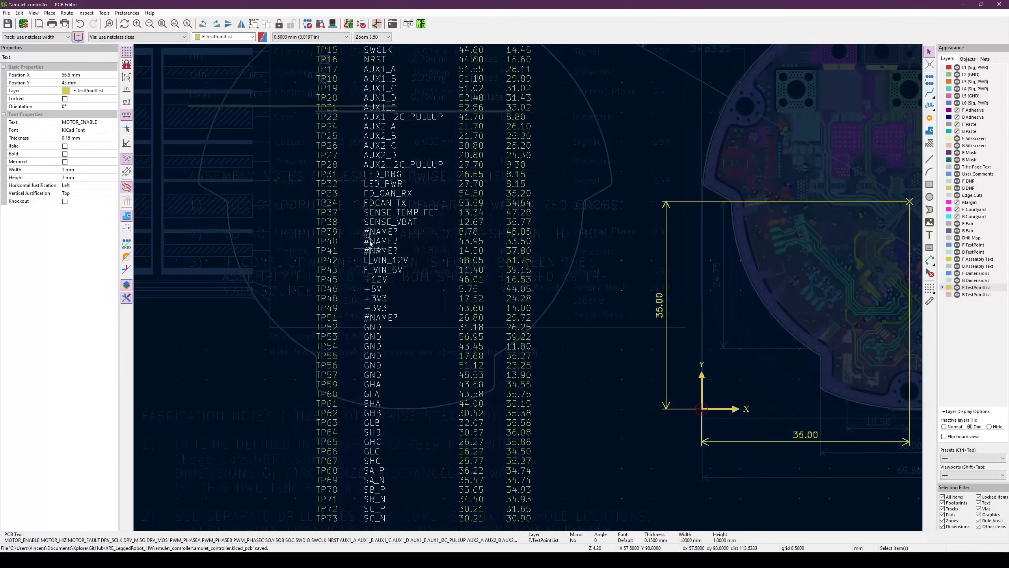
scroll(368, 251, up, 2)
key(ctrl+z)
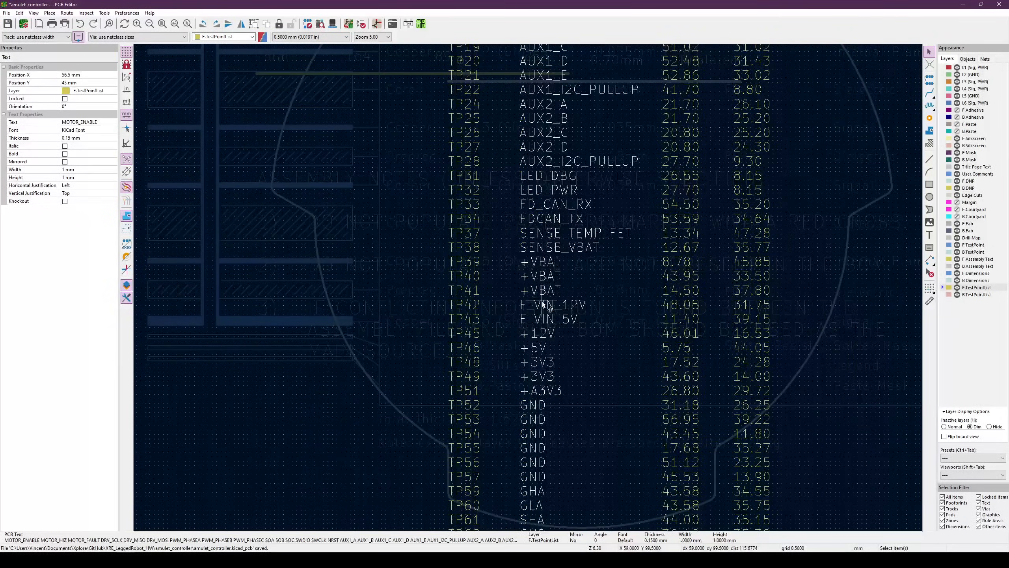
Switch to Excel and copy the column E test point coordinates from TP1 through TP73
scroll(543, 301, down, 2)
scroll(487, 332, down, 3)
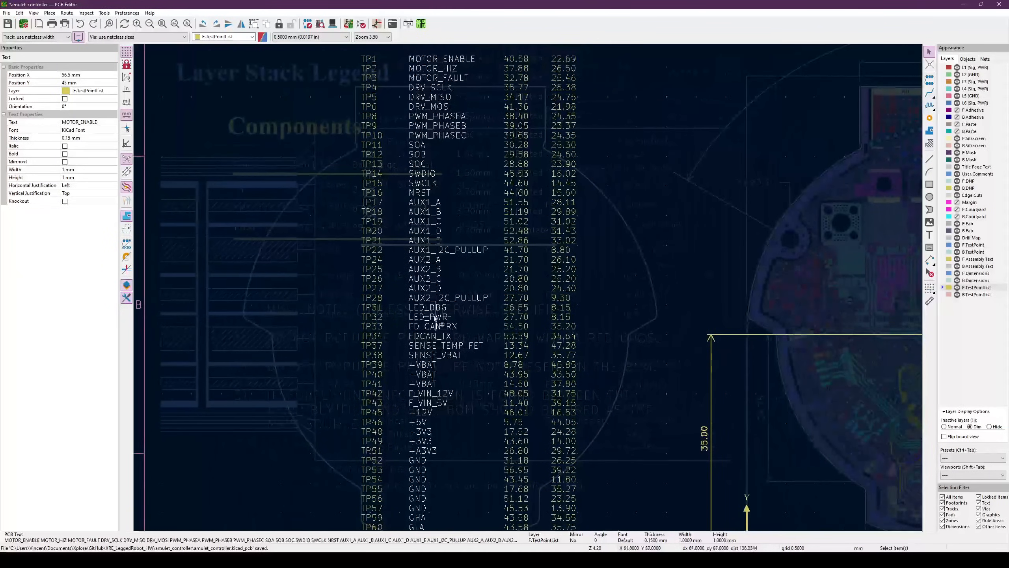
middle_drag(511, 295, 408, 242)
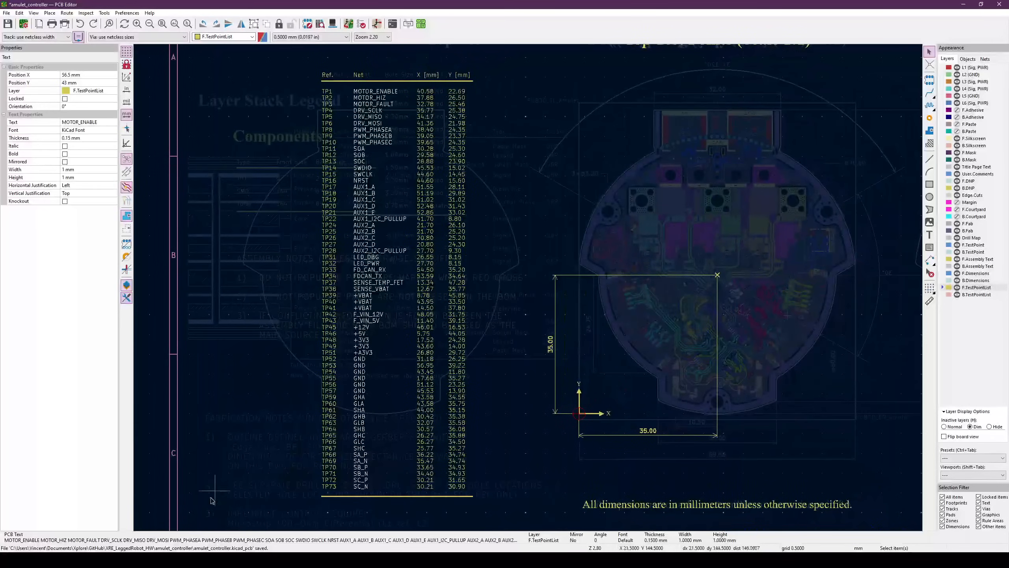
key(alt+Tab)
scroll(108, 222, up, 12)
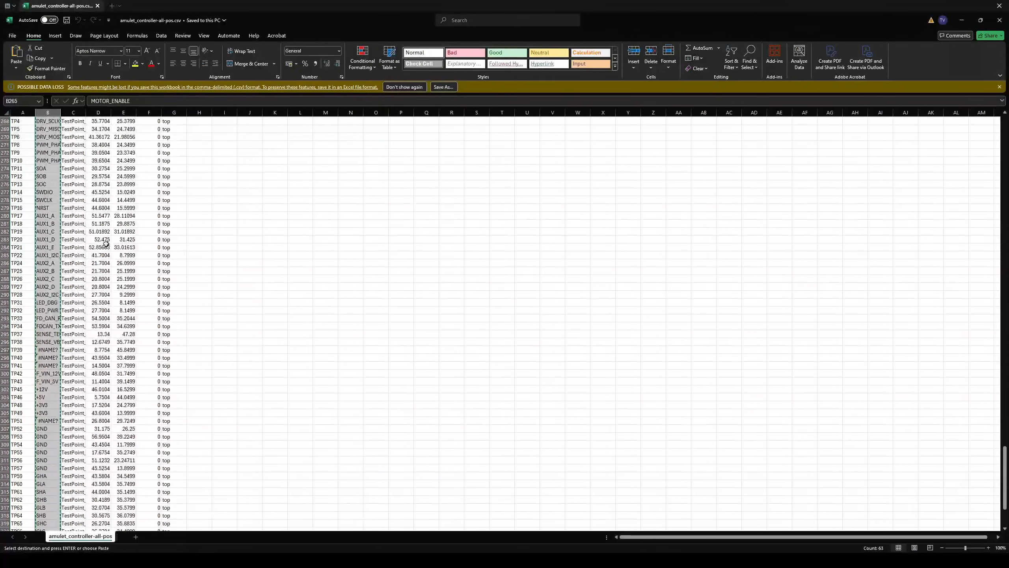
click(129, 240)
scroll(131, 241, down, 5)
scroll(130, 241, down, 9)
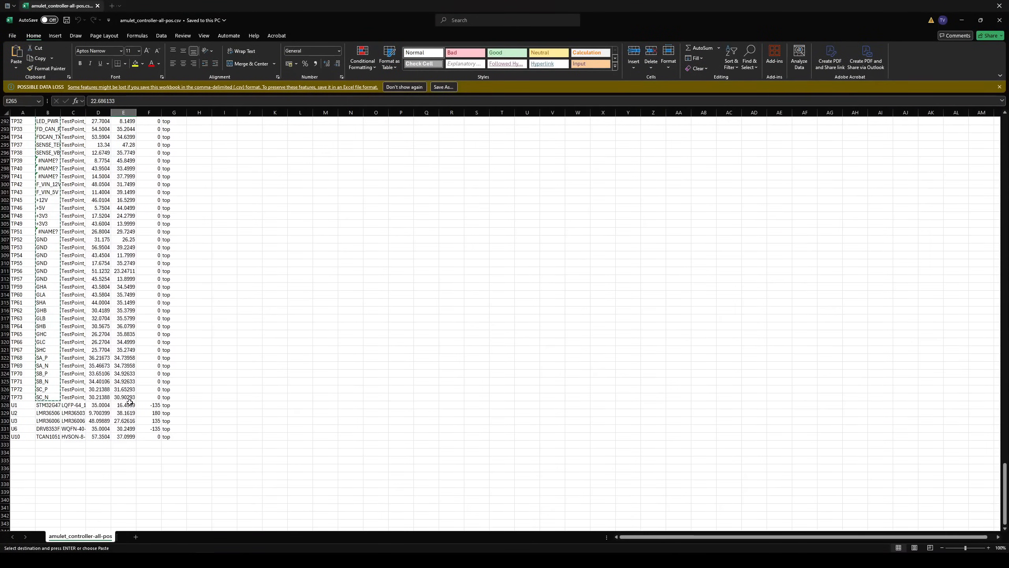
shift+click(130, 402)
drag(128, 396, 134, 195)
key(ctrl+c)
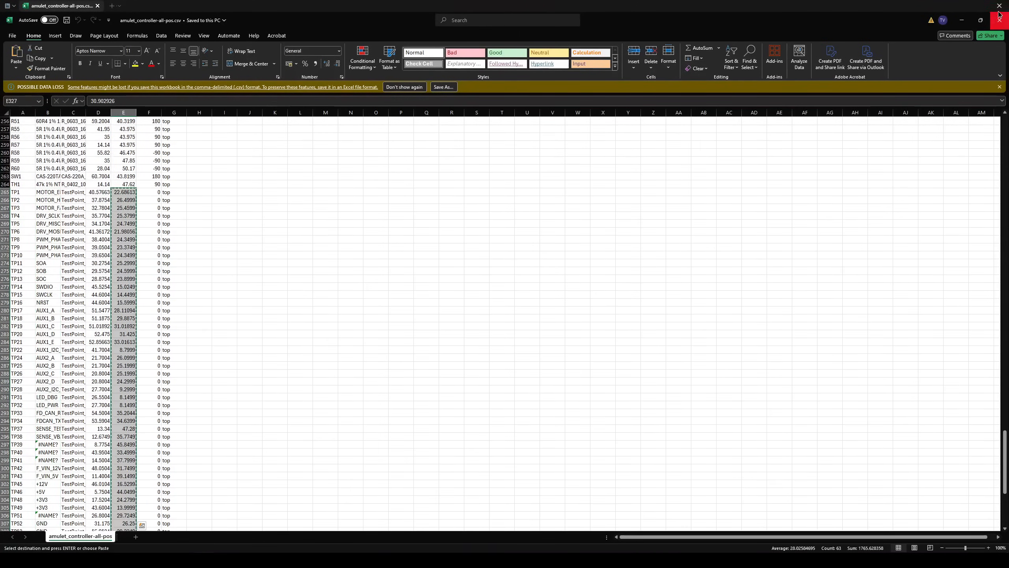
Switch to the PCB Editor, try replacing the Top Test Points table's X [mm] text with the copied values, and undo it
click(961, 20)
double_click(423, 219)
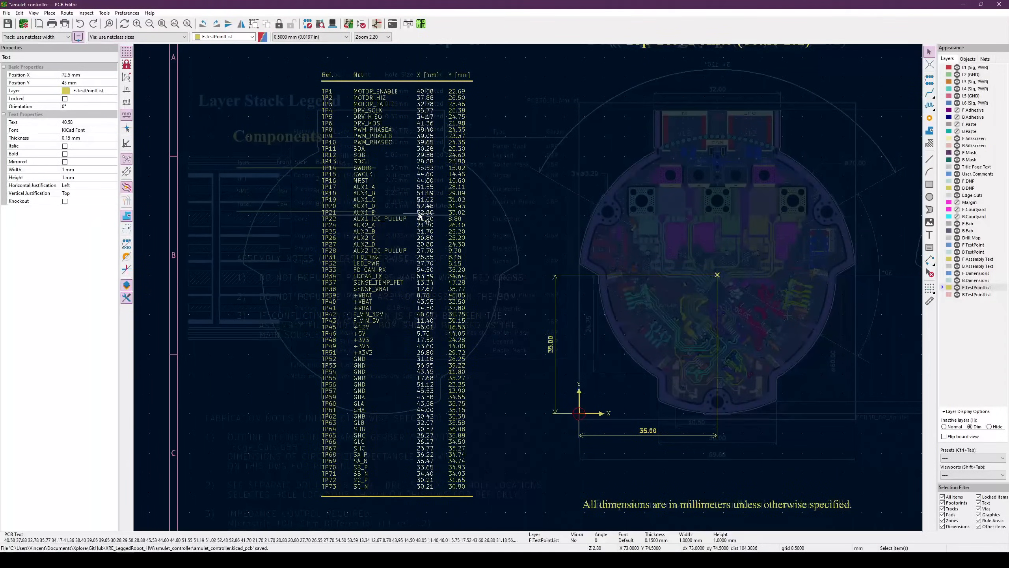
key(ctrl+v)
click(572, 324)
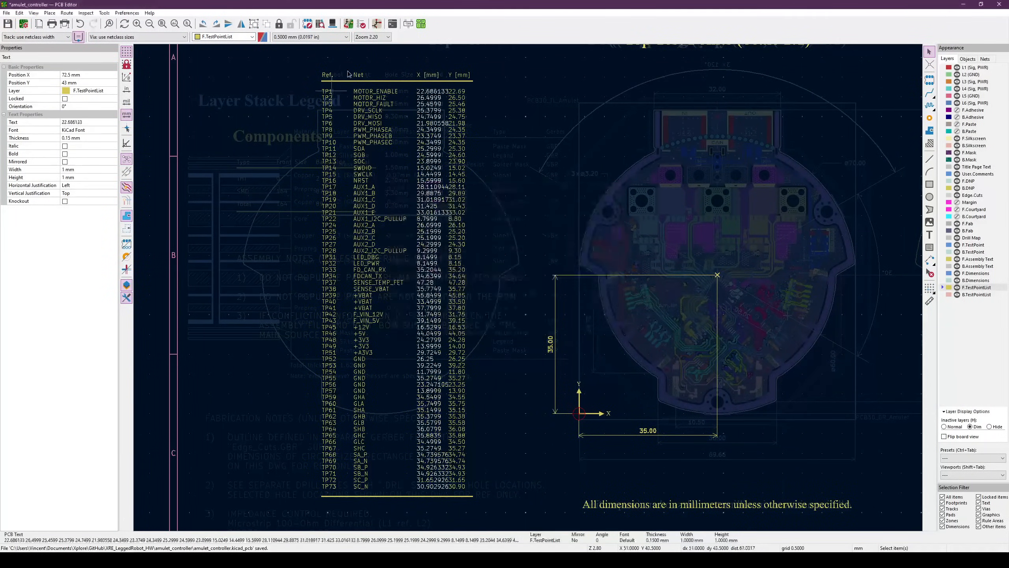
key(ctrl+z)
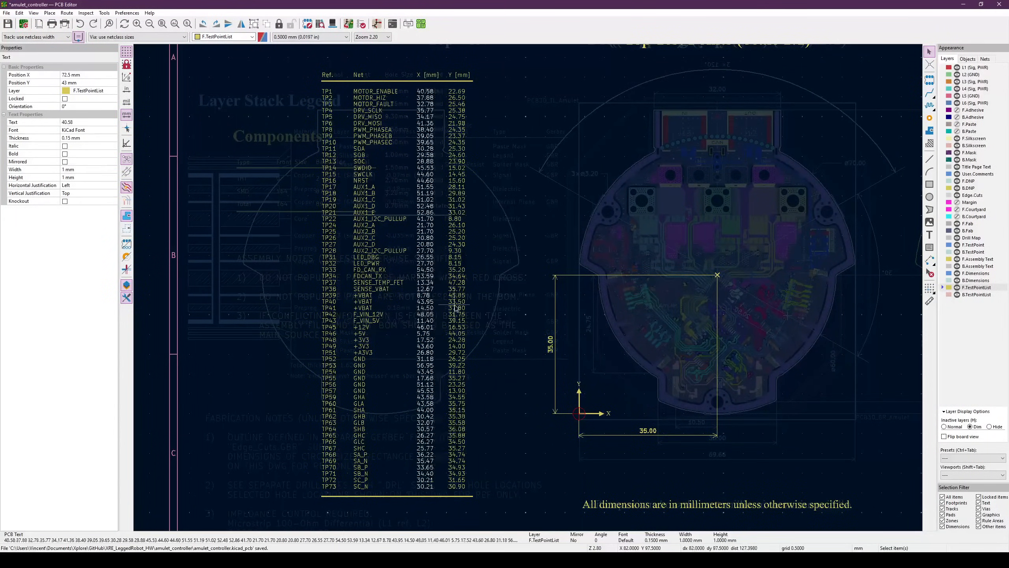
Make B.TestPointList the active layer and examine the Bottom Test Points table
scroll(455, 308, down, 2)
click(981, 295)
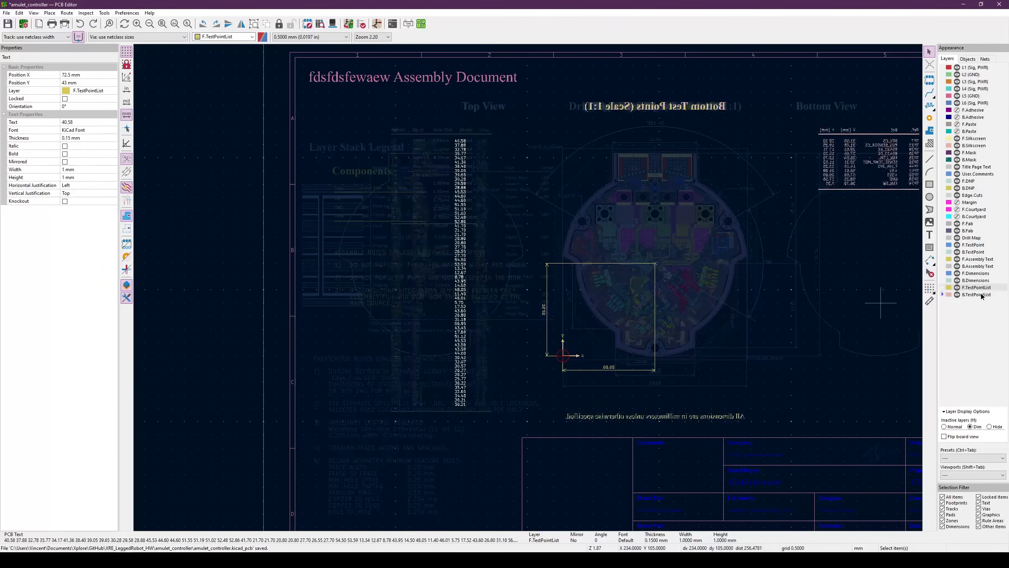
middle_drag(590, 269, 488, 262)
scroll(840, 198, up, 2)
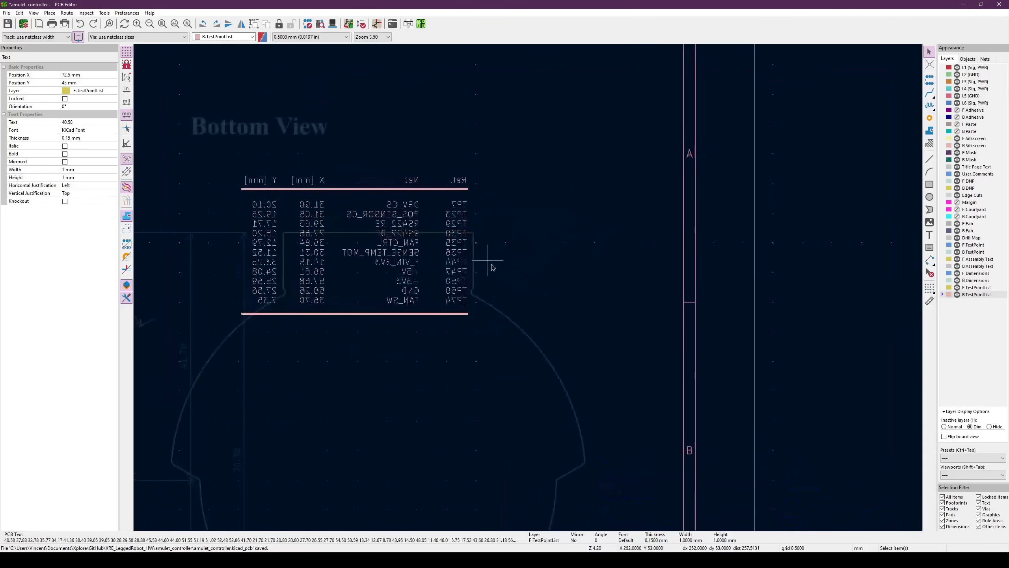
Switch to Excel and select the bottom-side test point references in column A from TP7 through TP74
key(alt+Tab)
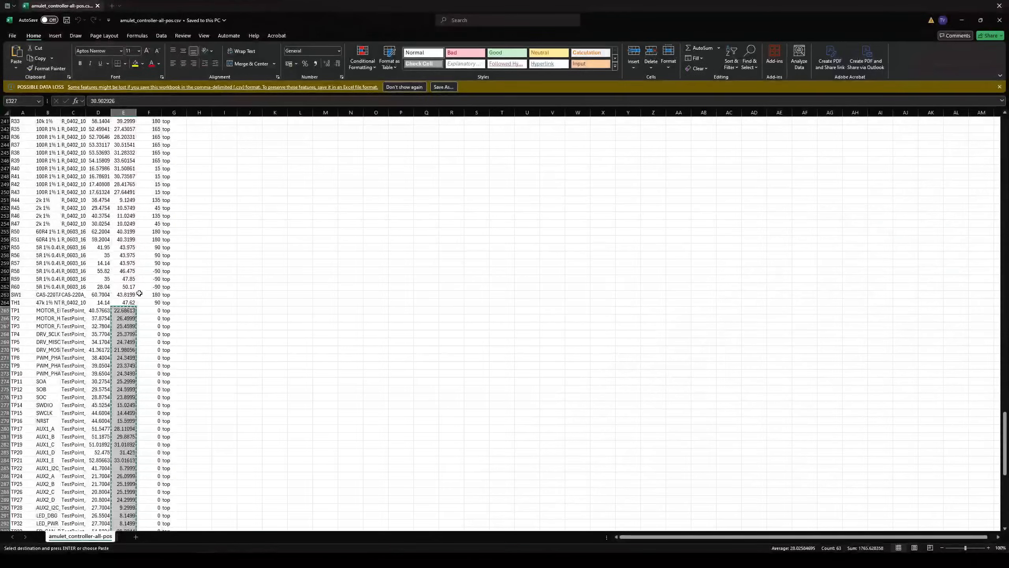
scroll(139, 292, up, 20)
scroll(79, 282, up, 20)
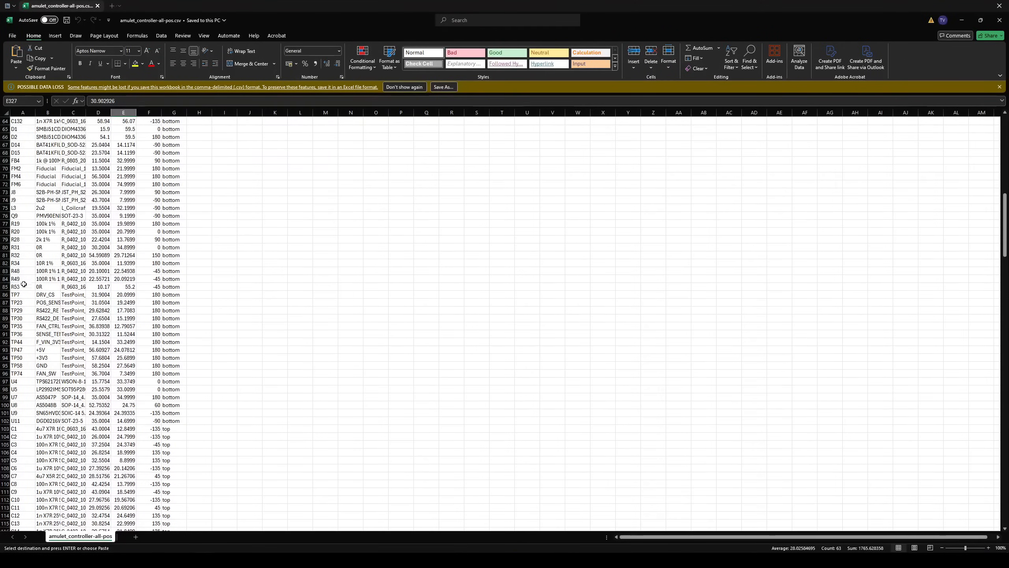
click(19, 303)
drag(19, 294, 18, 375)
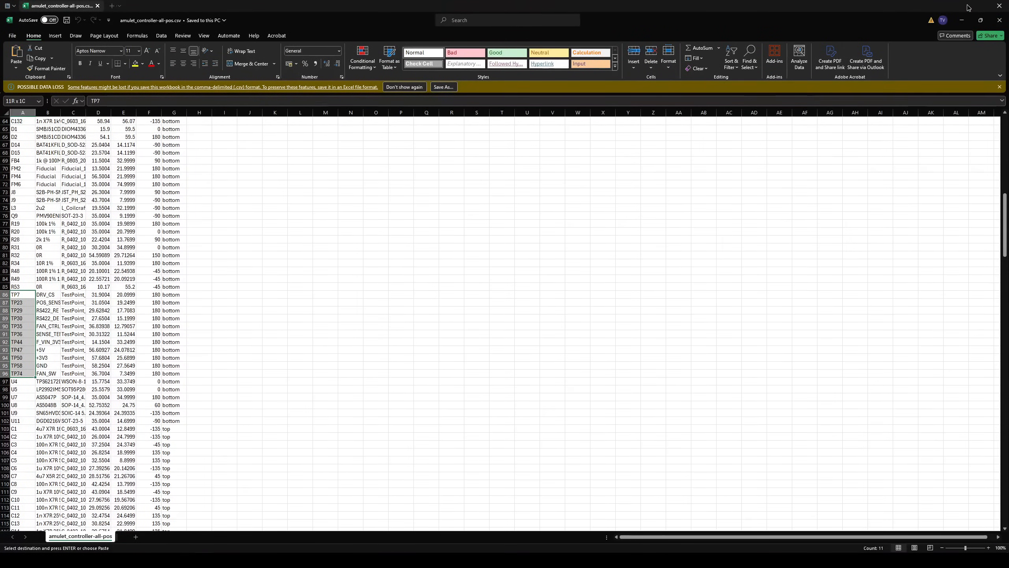
Return to the PCB Editor, deselect the table text, and review the pages of the exported assembly document PDF in Xodo
click(962, 19)
scroll(556, 287, down, 5)
middle_drag(534, 315, 669, 268)
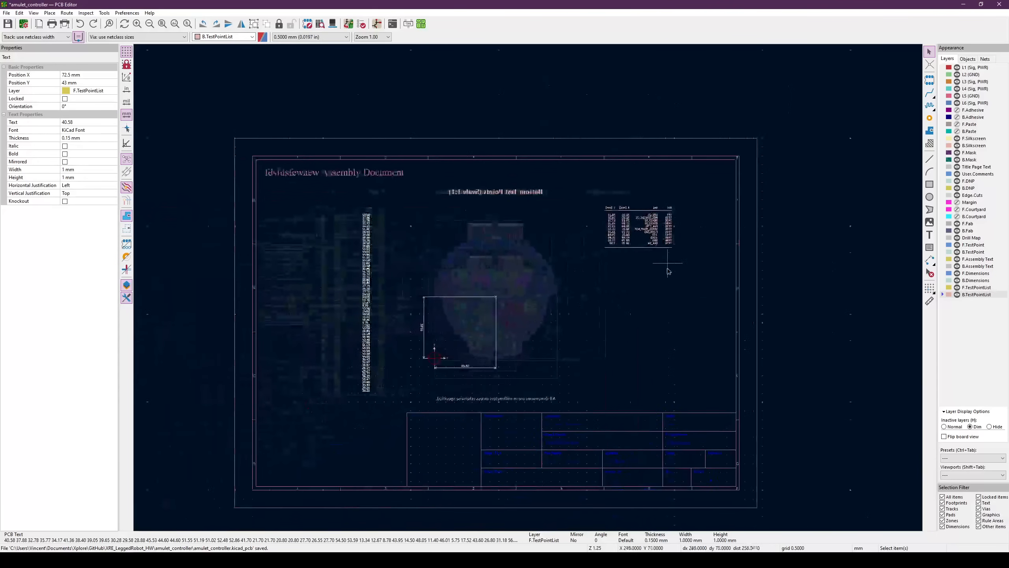
click(618, 332)
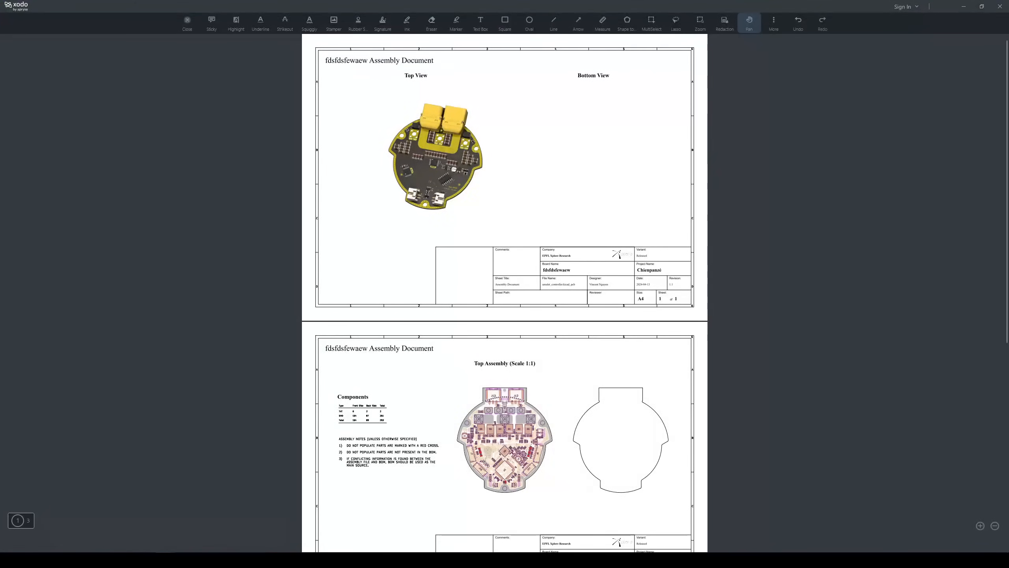
scroll(329, 394, down, 7)
scroll(323, 397, up, 7)
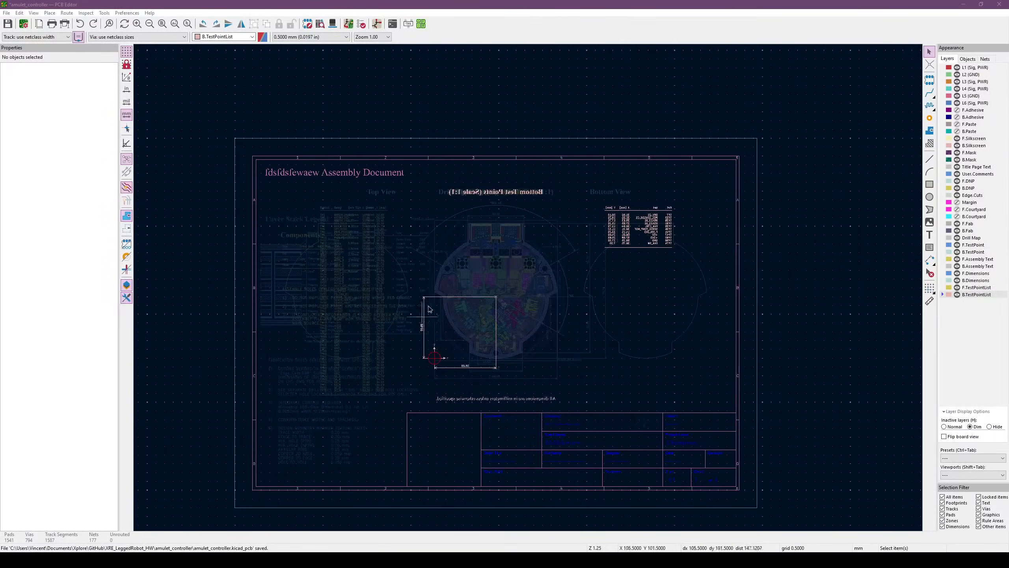
scroll(429, 309, up, 2)
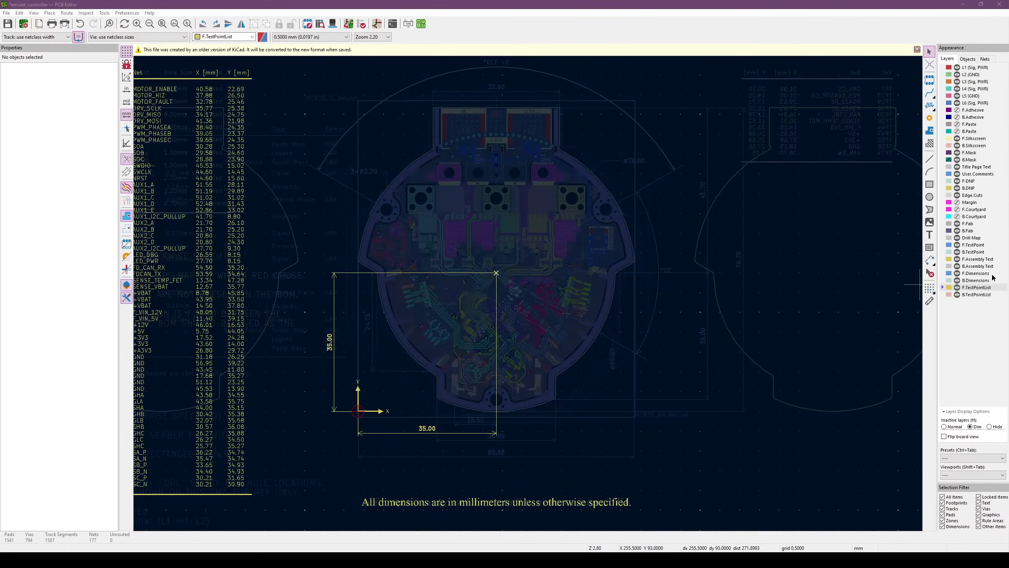
Activate the documentation layers one by one from B.TestPointList up to F.Assembly Text and examine the sheet contents
click(986, 294)
click(984, 287)
click(981, 280)
click(980, 273)
click(979, 266)
click(978, 258)
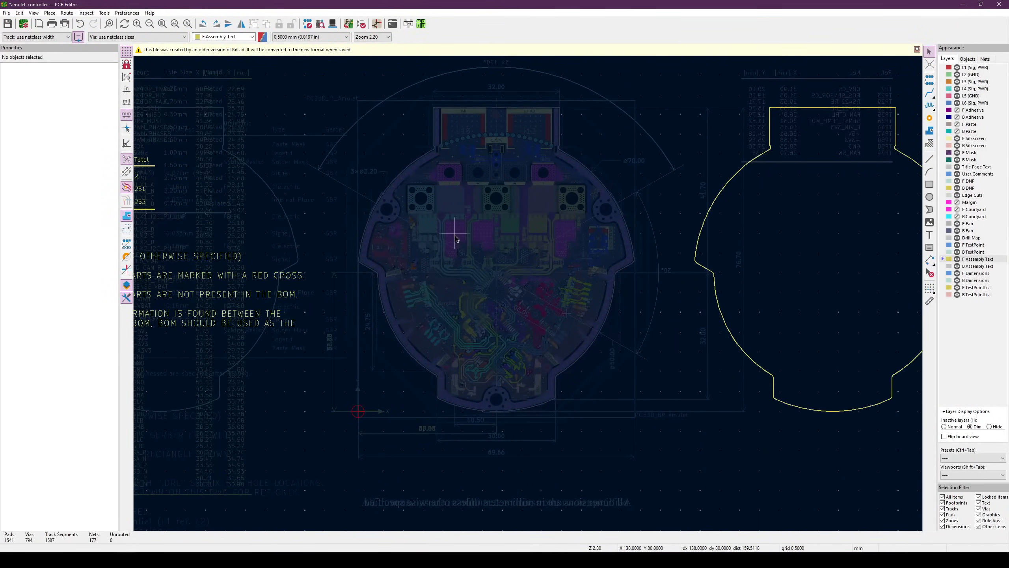
middle_drag(458, 244, 464, 249)
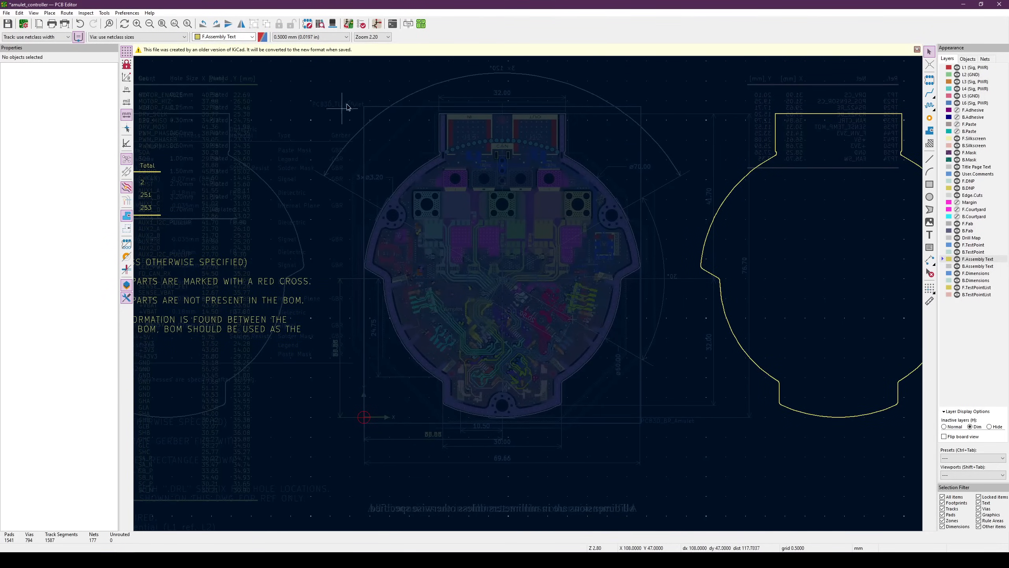
scroll(426, 285, down, 3)
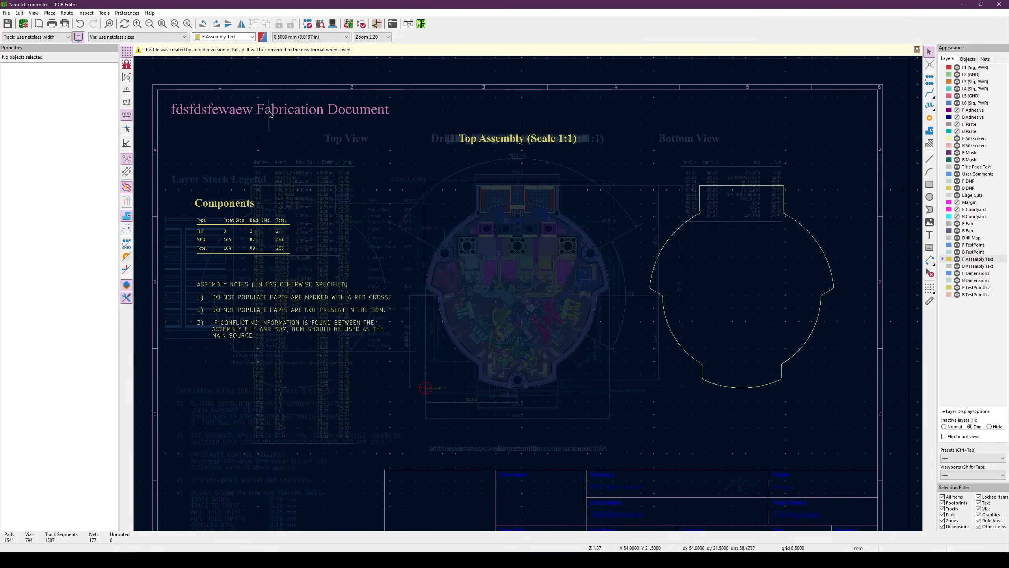
middle_drag(461, 233, 444, 220)
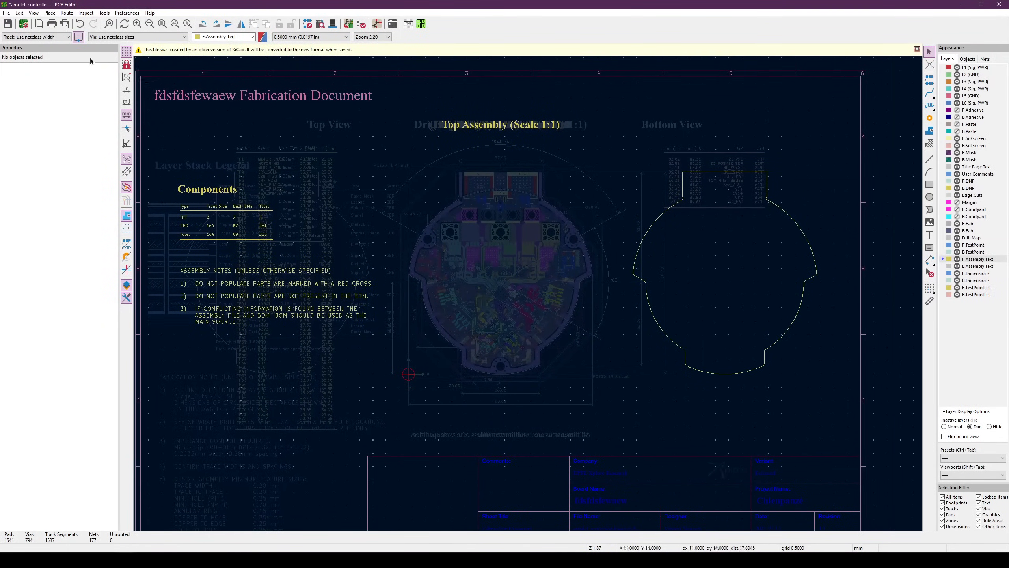
Check the DOC_TYPE text variable in the board setup and accept the settings
click(22, 26)
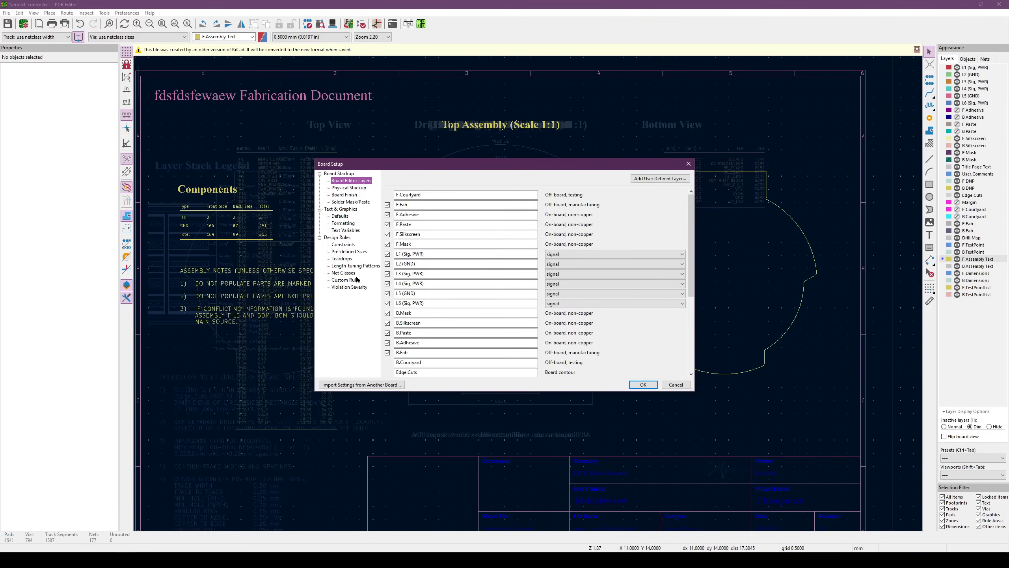
click(348, 231)
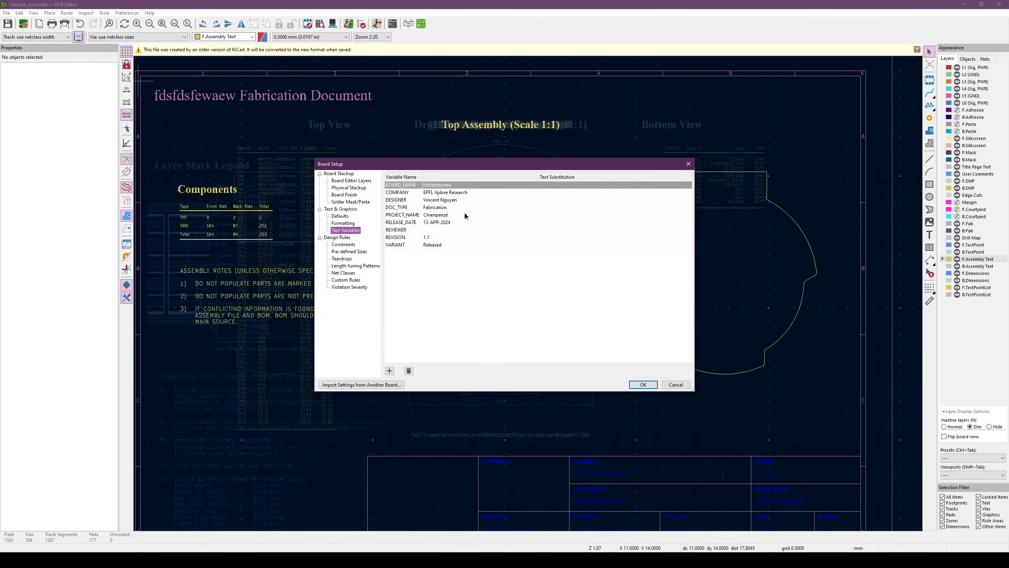
double_click(443, 208)
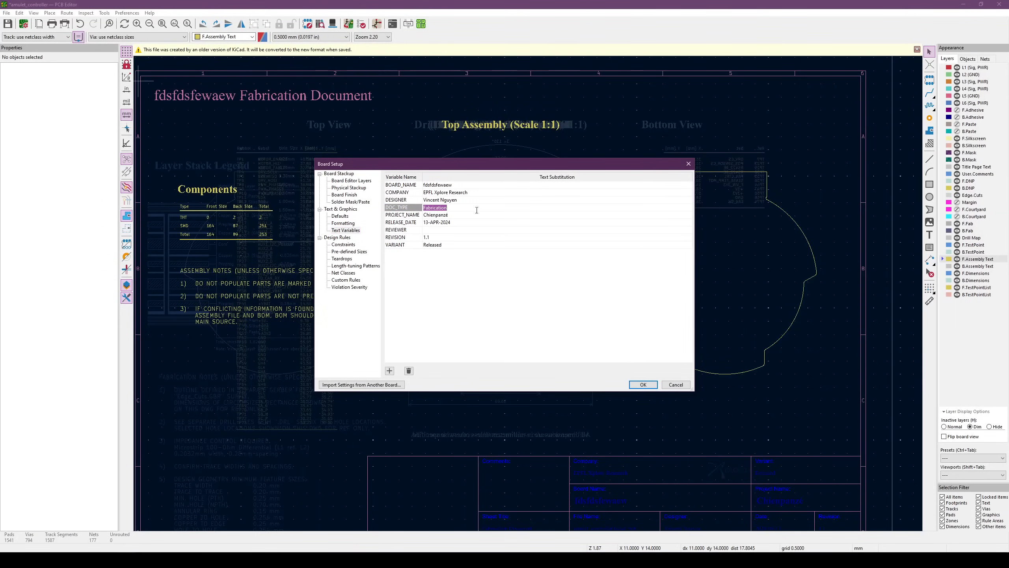
click(644, 385)
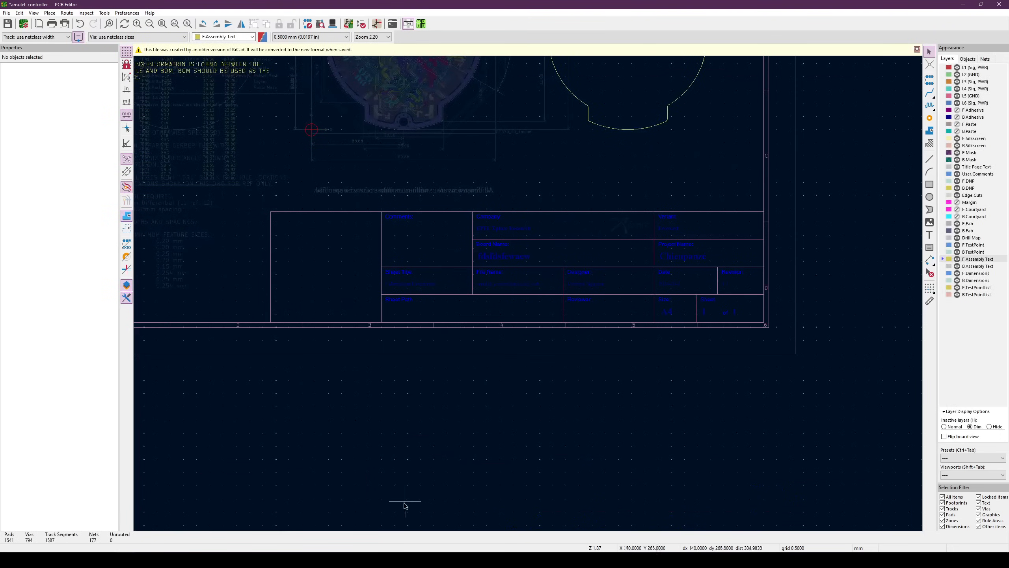
Open Board2Pdf and review the layer settings of the FABRICATION_BOT, L3 and FABRICATION_TOP templates
middle_drag(422, 283, 494, 487)
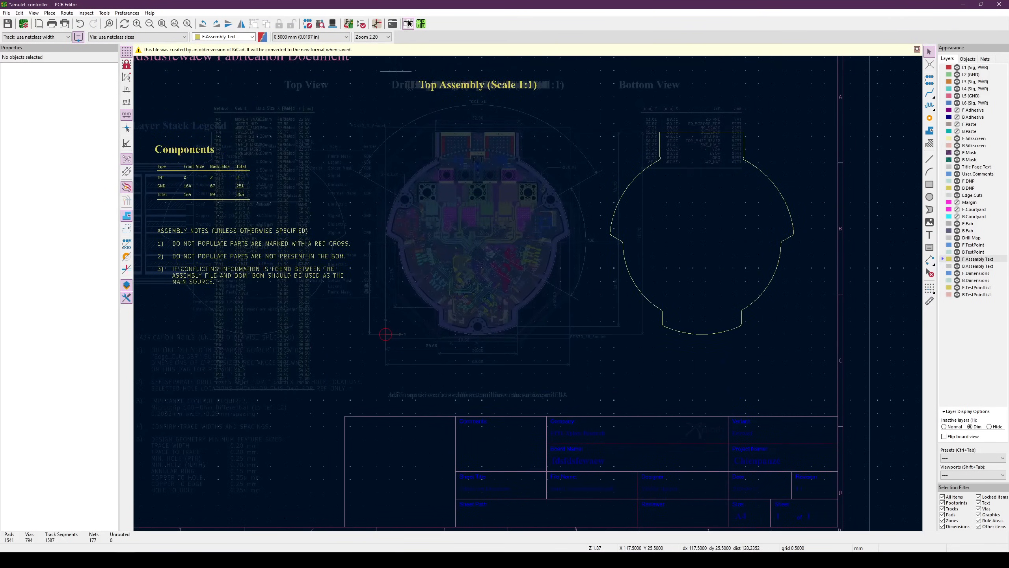
click(409, 23)
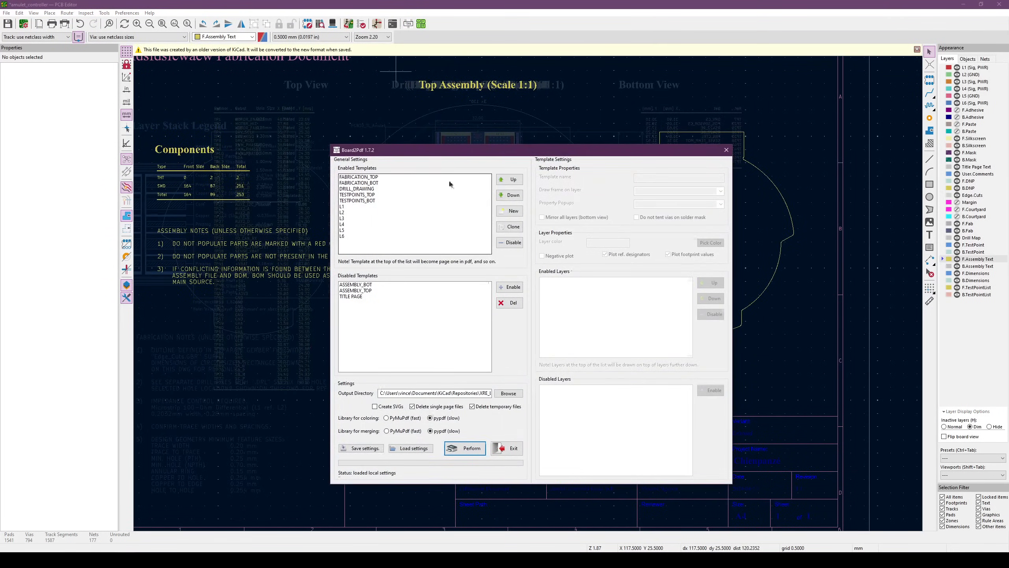
drag(452, 151, 421, 129)
click(380, 155)
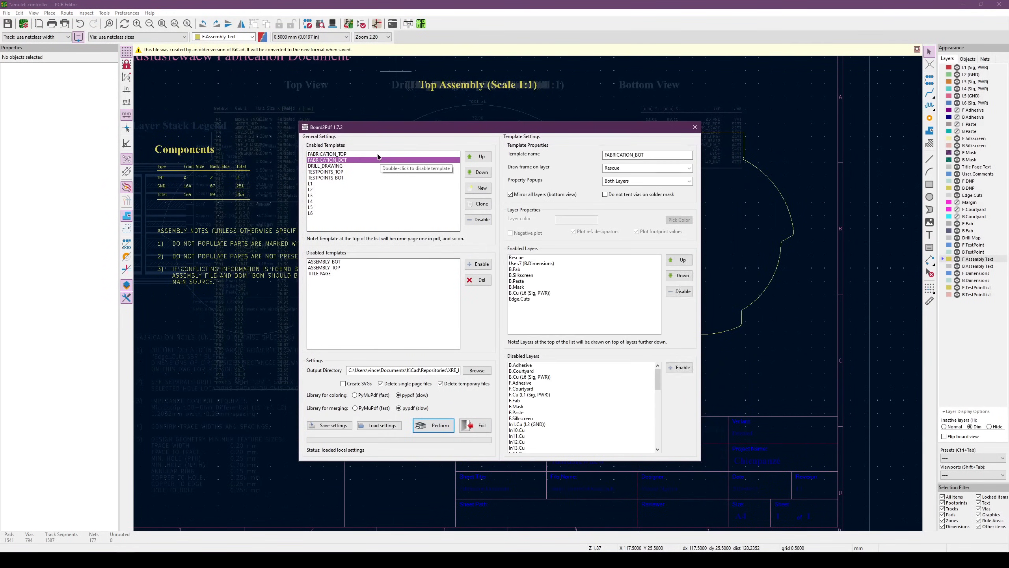
click(361, 214)
click(359, 195)
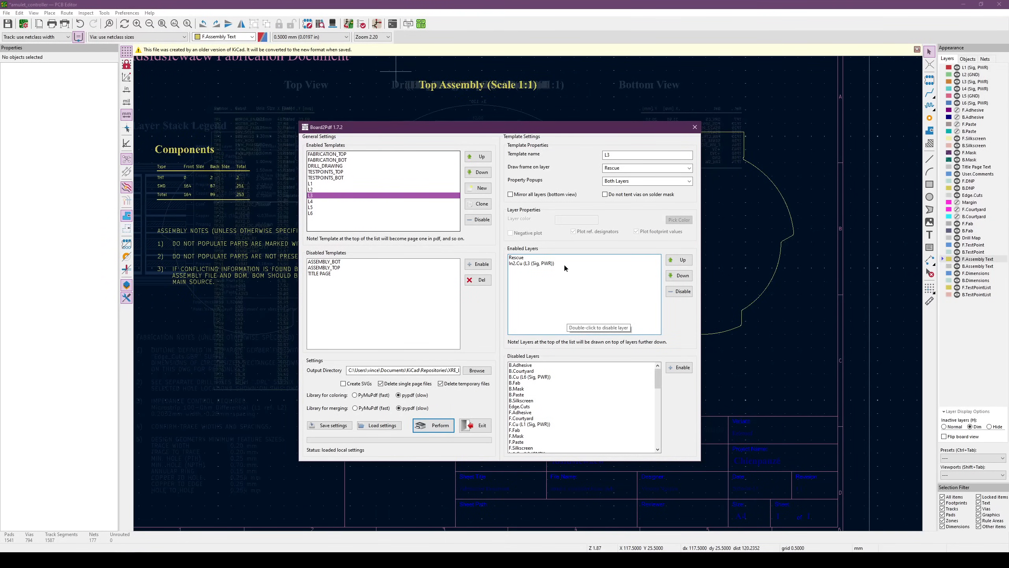
click(357, 155)
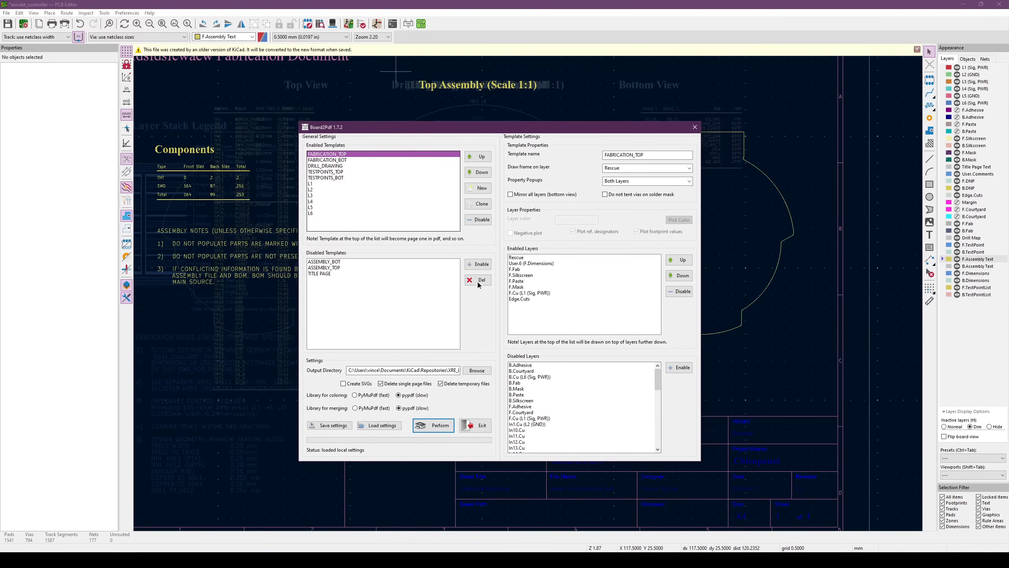
Set the coloring and merging libraries to PyMuPdf (fast) and choose the Manufacturing\Fabrication folder as the output directory
click(373, 395)
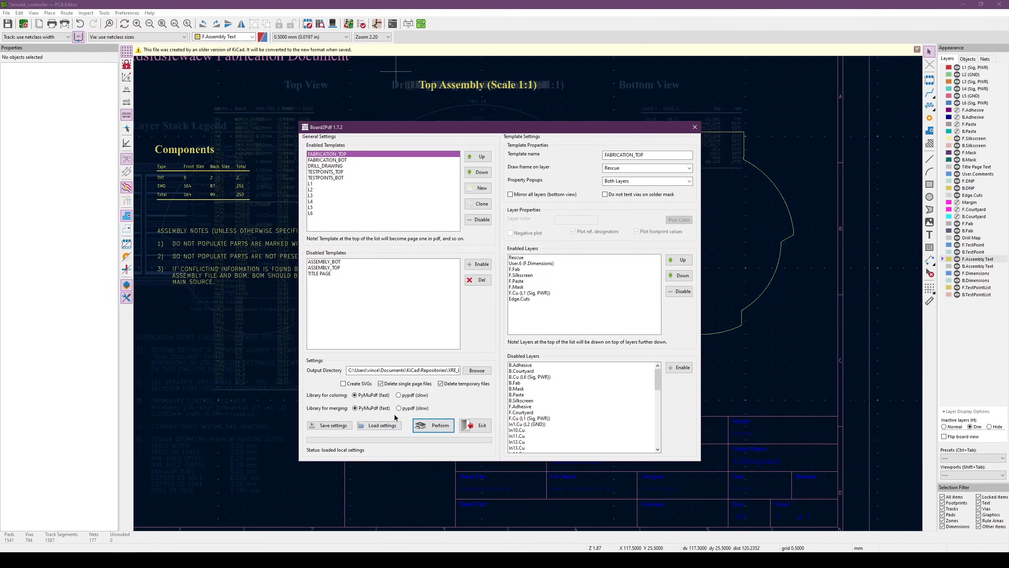
click(433, 429)
click(476, 371)
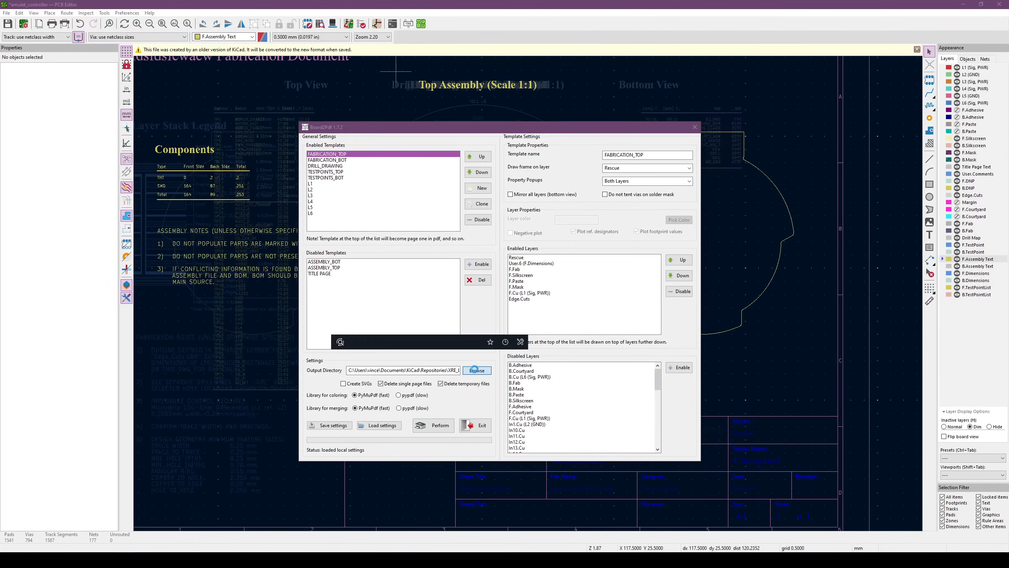
drag(582, 136, 677, 215)
click(710, 234)
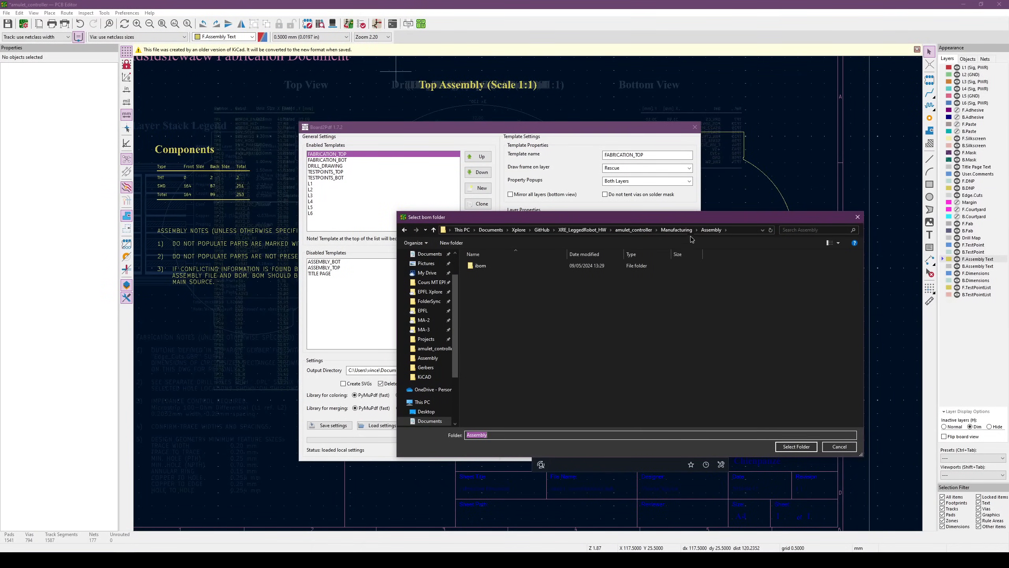
click(688, 234)
click(515, 274)
double_click(515, 275)
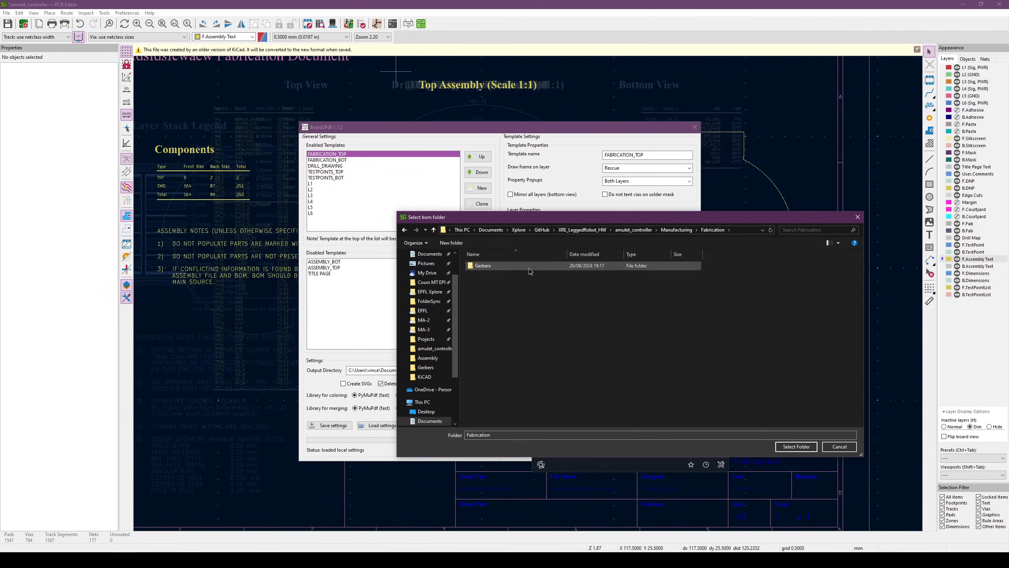
click(796, 446)
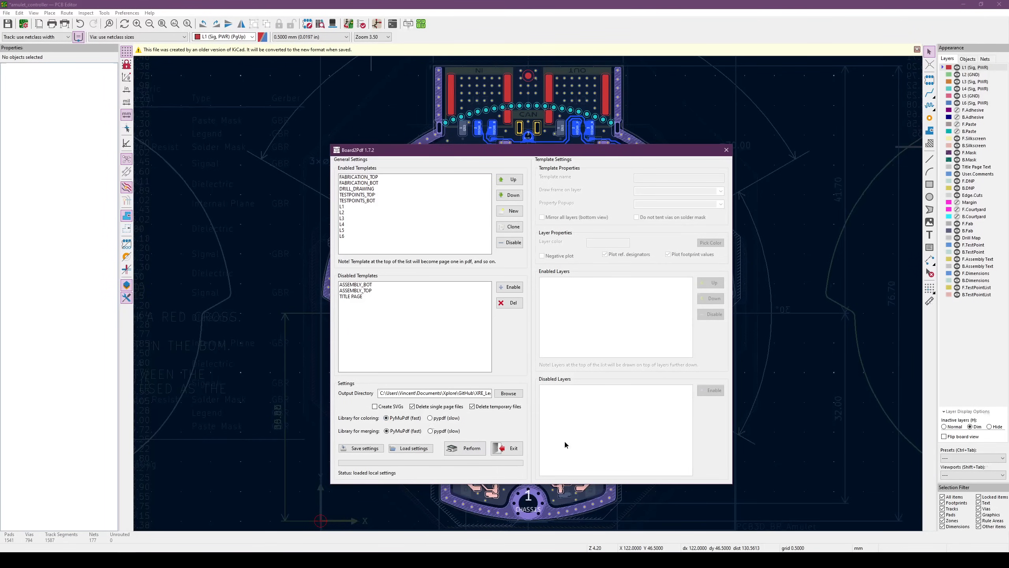
Run the Board2Pdf export of the fabrication templates and open the resulting amulet_controller__Assembly.pdf from the Fabrication folder
click(476, 454)
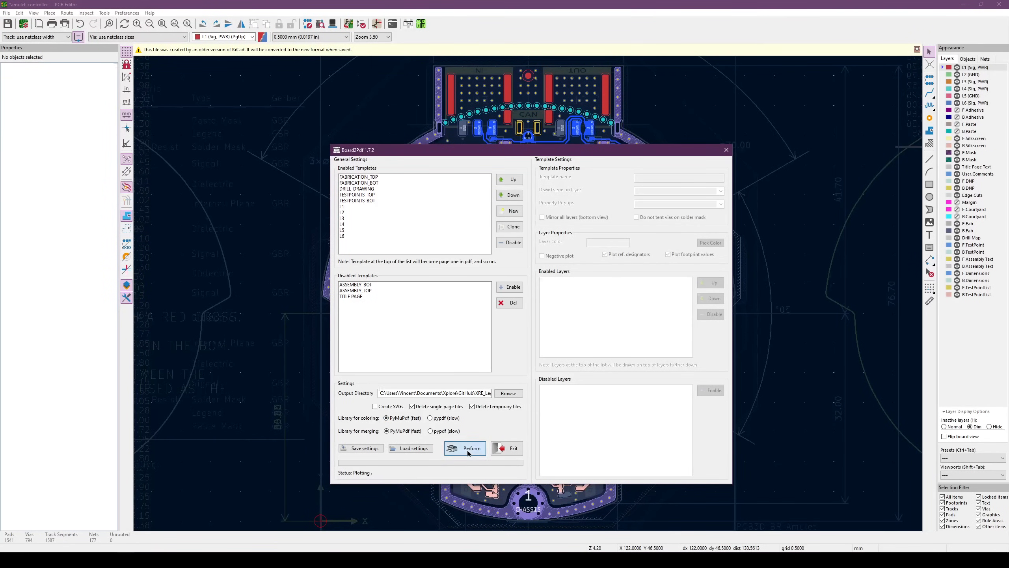
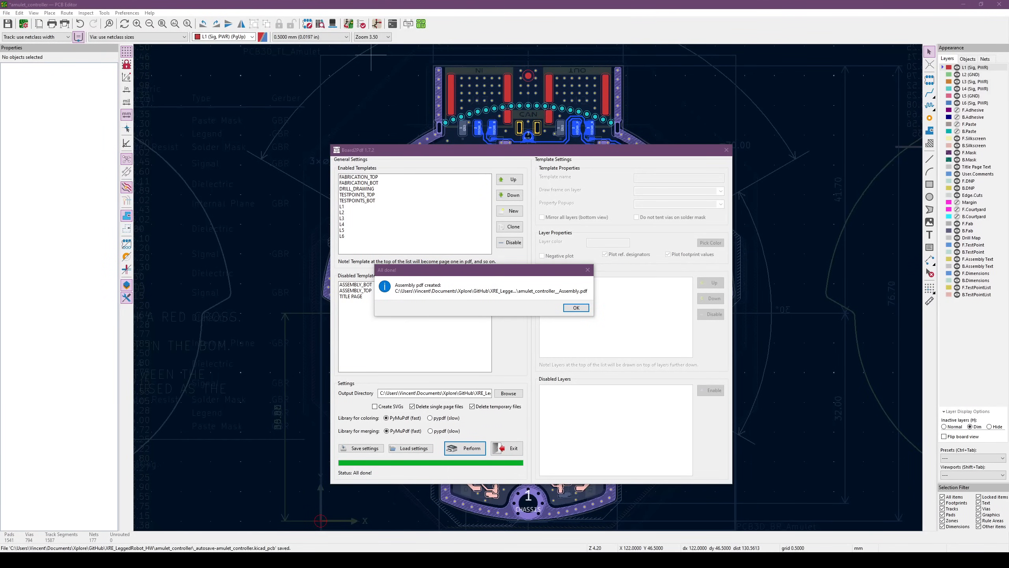
drag(1008, 137, 882, 155)
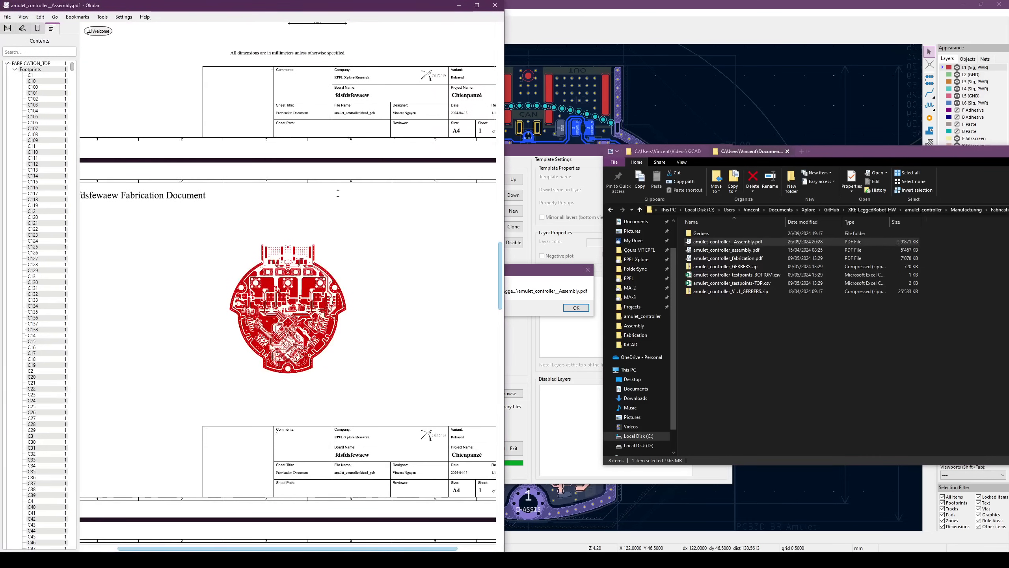
Look through the exported PDF's test point and copper layer pages, and close the document
scroll(338, 195, up, 9)
scroll(340, 295, up, 10)
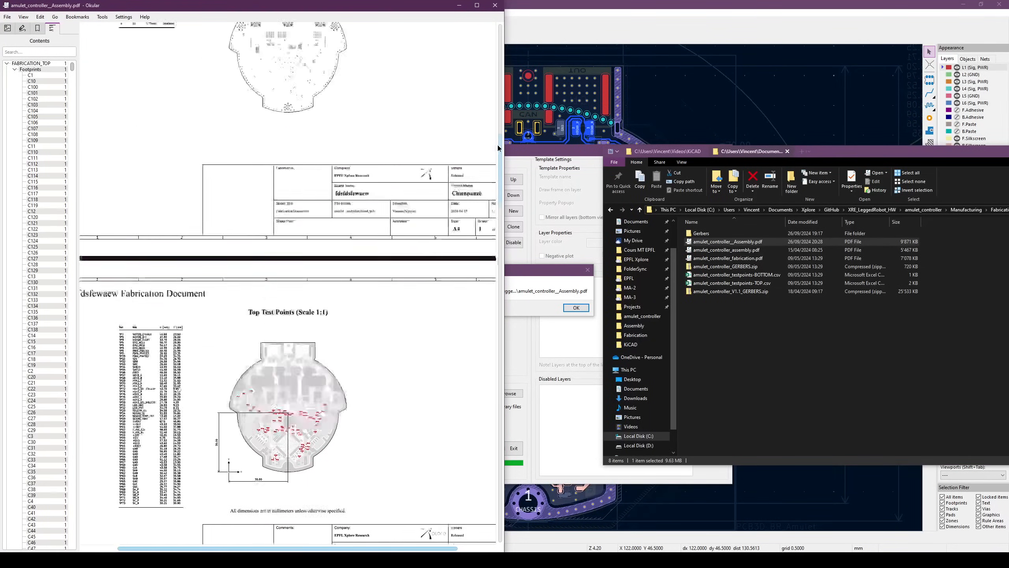
drag(499, 26, 490, 259)
drag(902, 152, 794, 423)
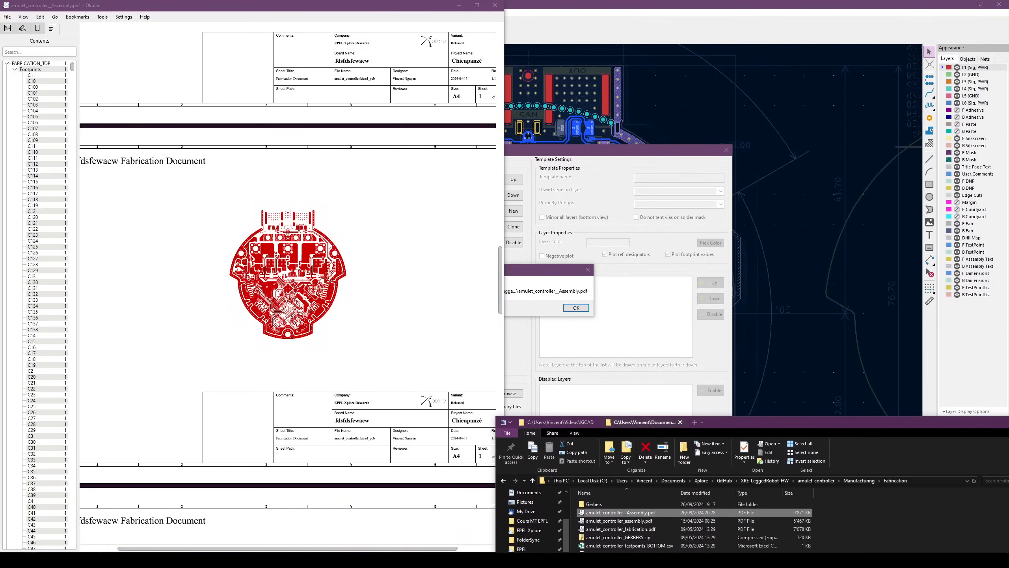
drag(867, 417, 848, 126)
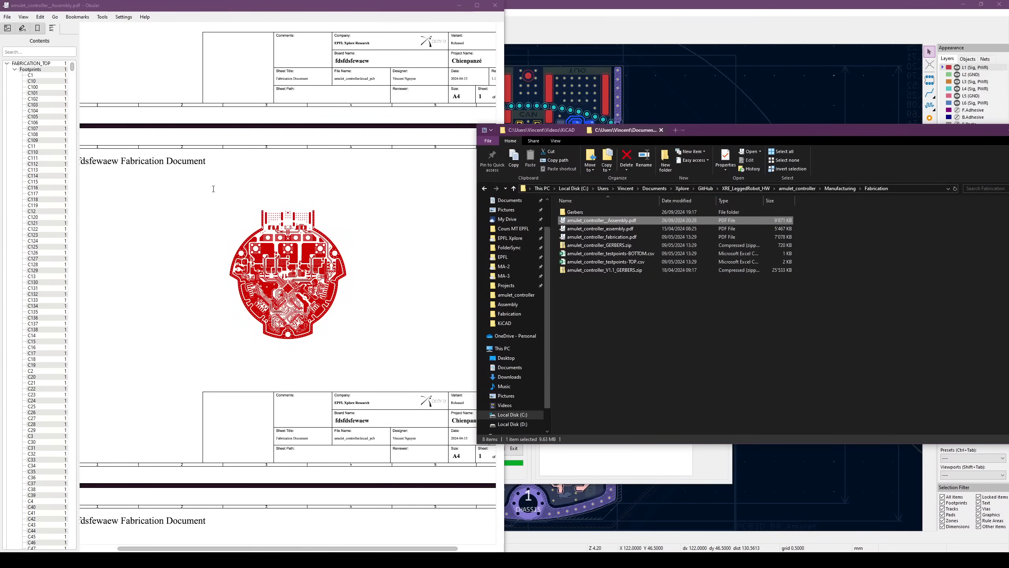
scroll(305, 262, down, 3)
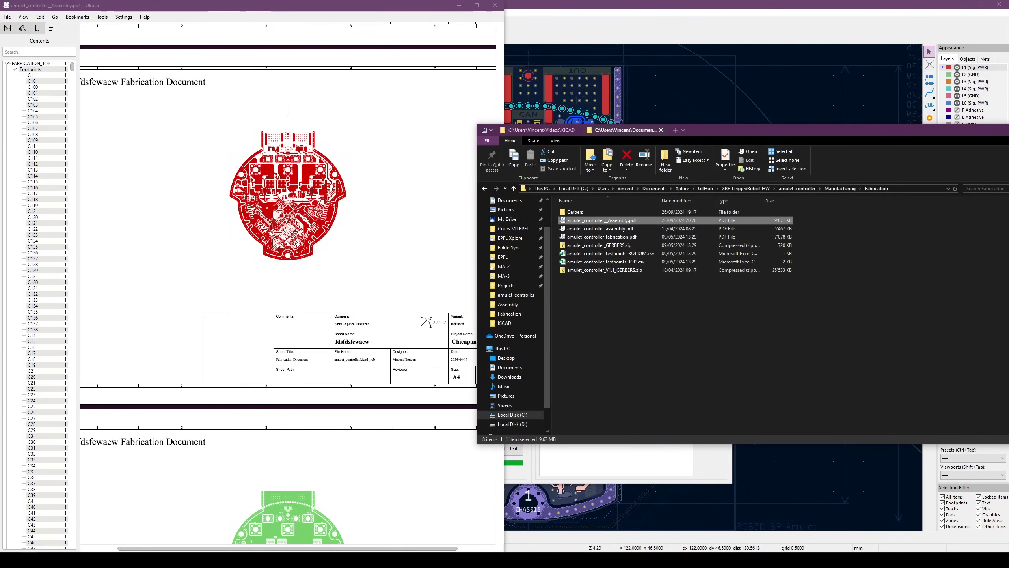
scroll(260, 176, up, 1)
scroll(278, 171, up, 1)
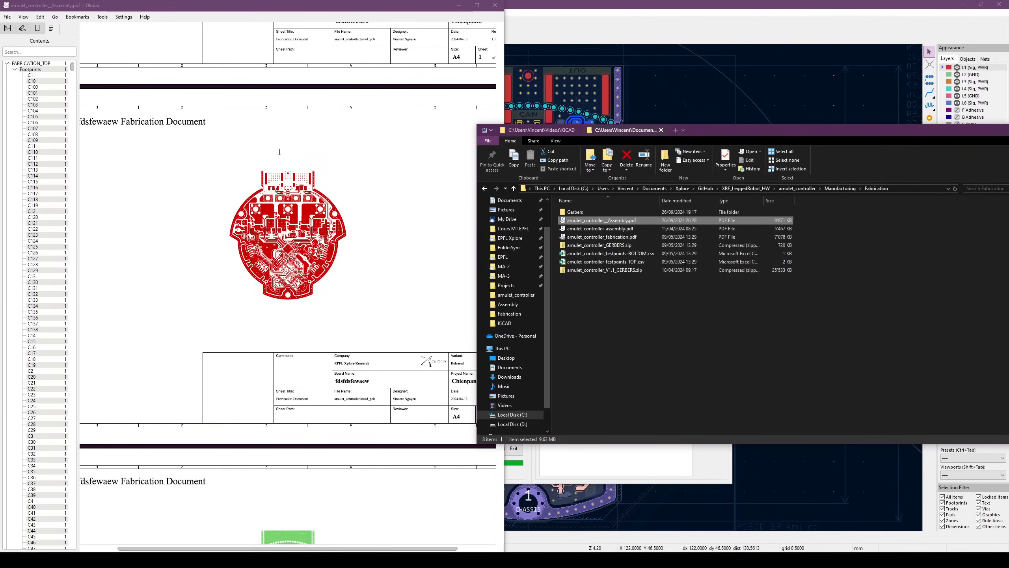
scroll(299, 160, down, 10)
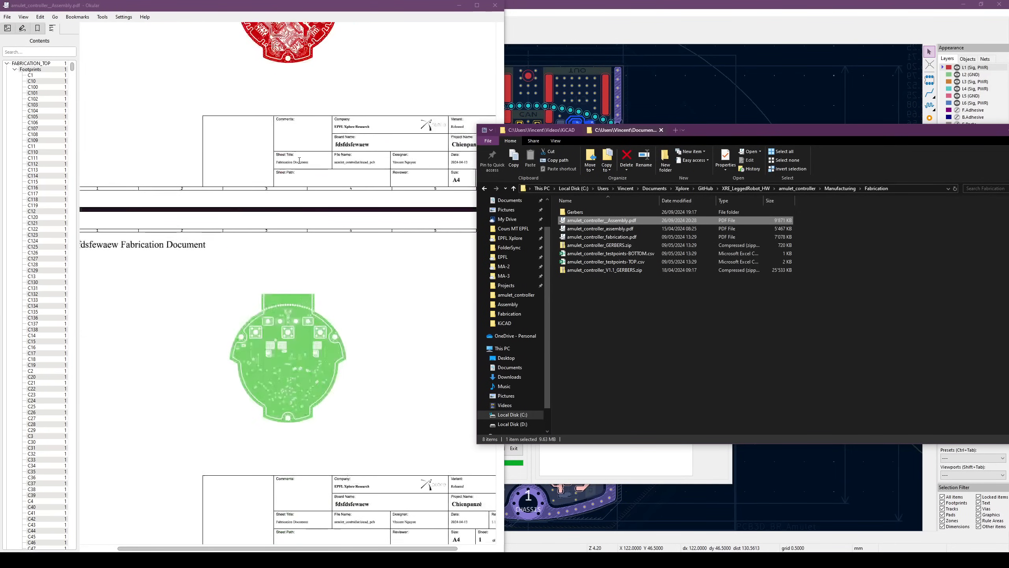
scroll(250, 197, down, 3)
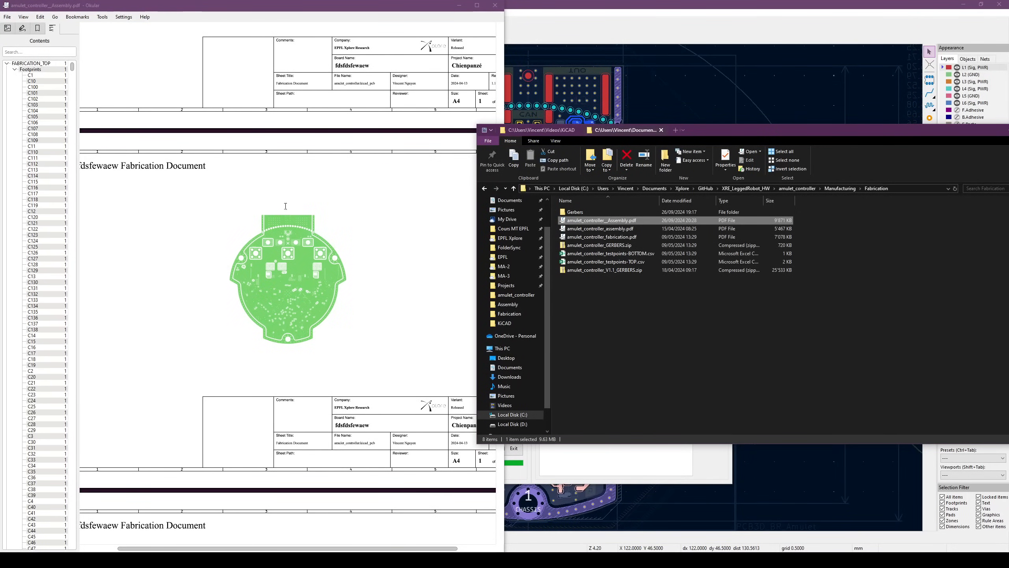
scroll(314, 318, down, 15)
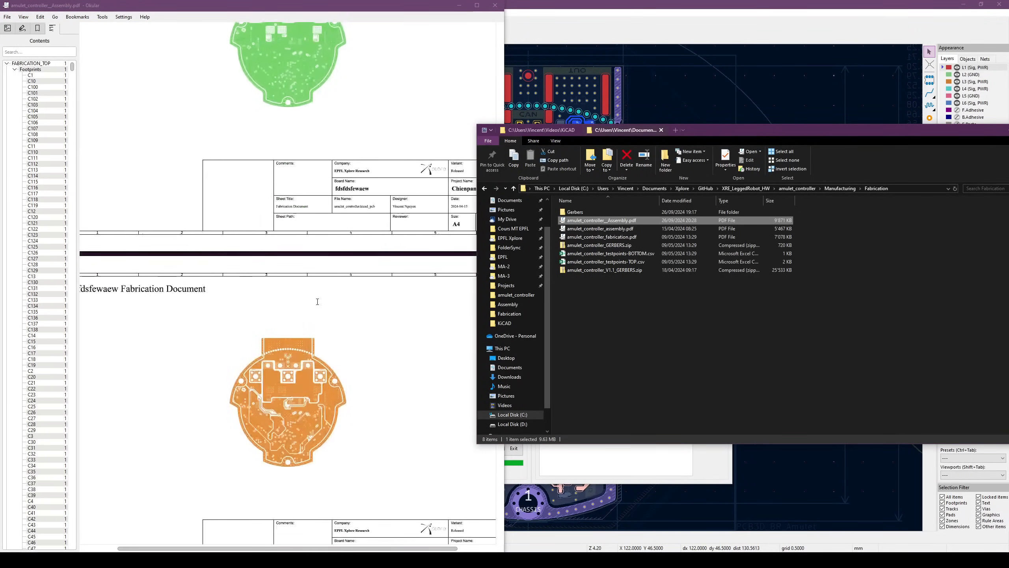
click(495, 6)
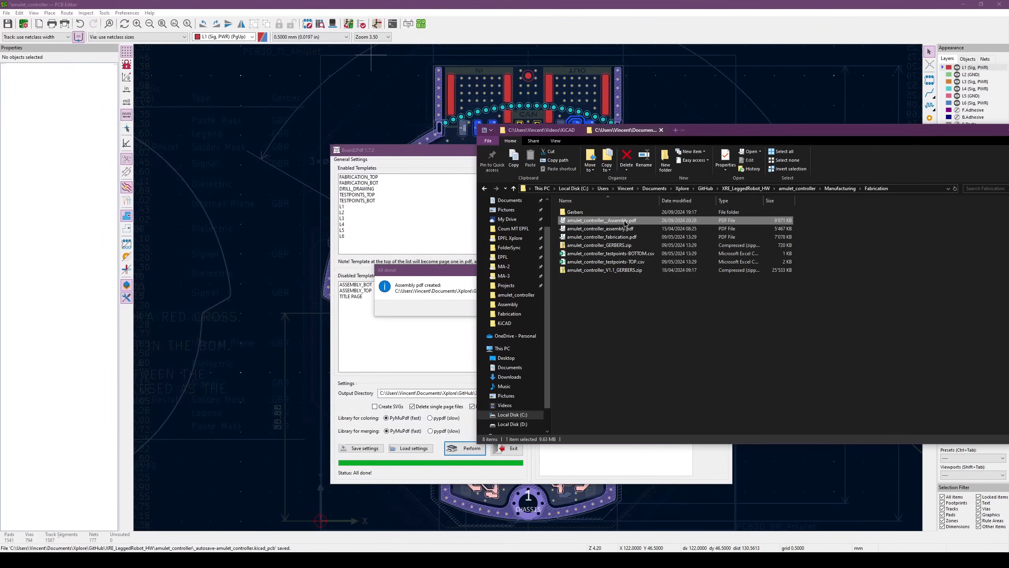
Launch Xodo and open amulet_controller__Assembly.pdf from the Fabrication folder in it
drag(825, 133, 871, 154)
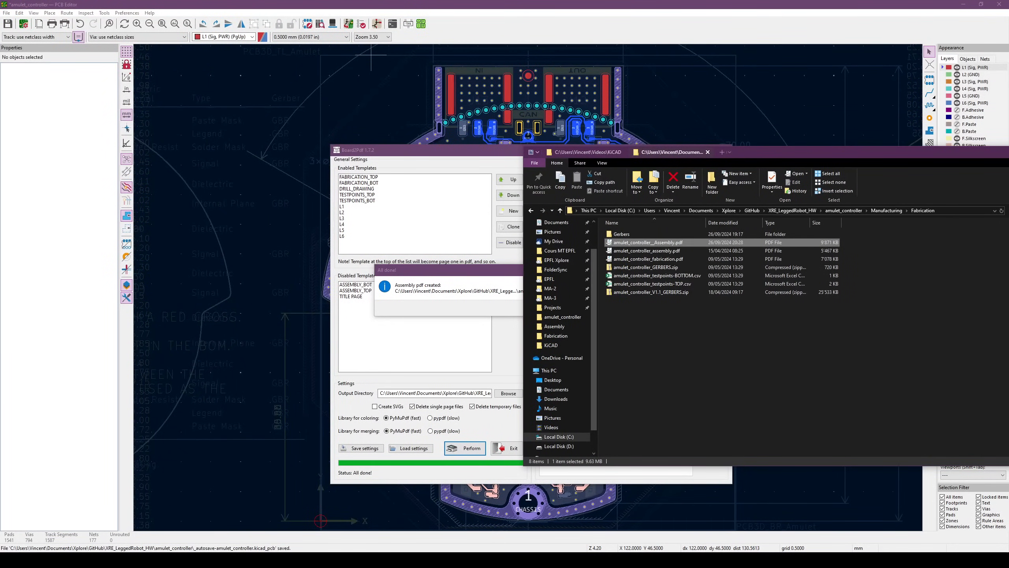
click(8, 560)
text(xodo)
key(Return)
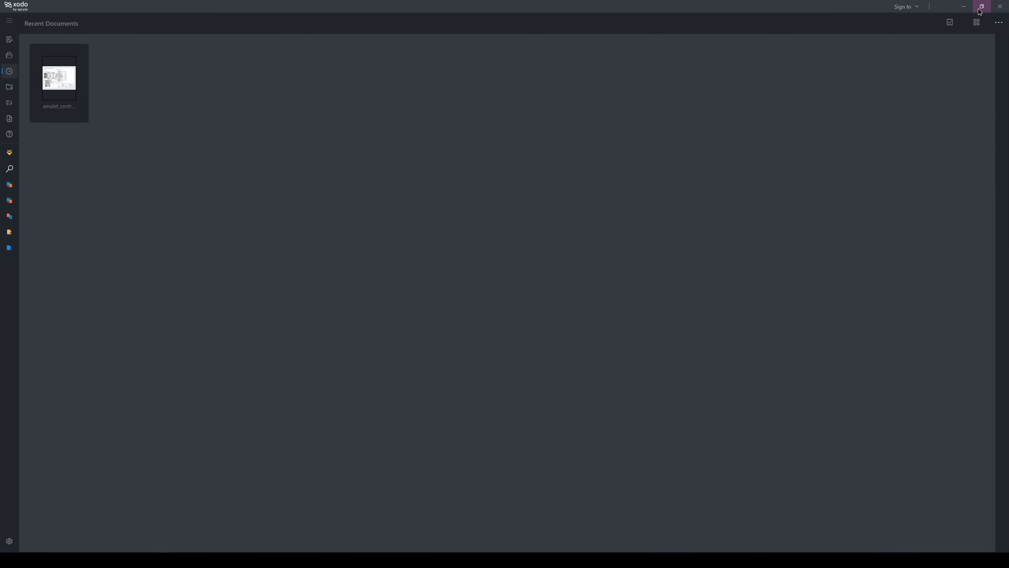
click(981, 6)
drag(656, 243, 305, 253)
click(465, 19)
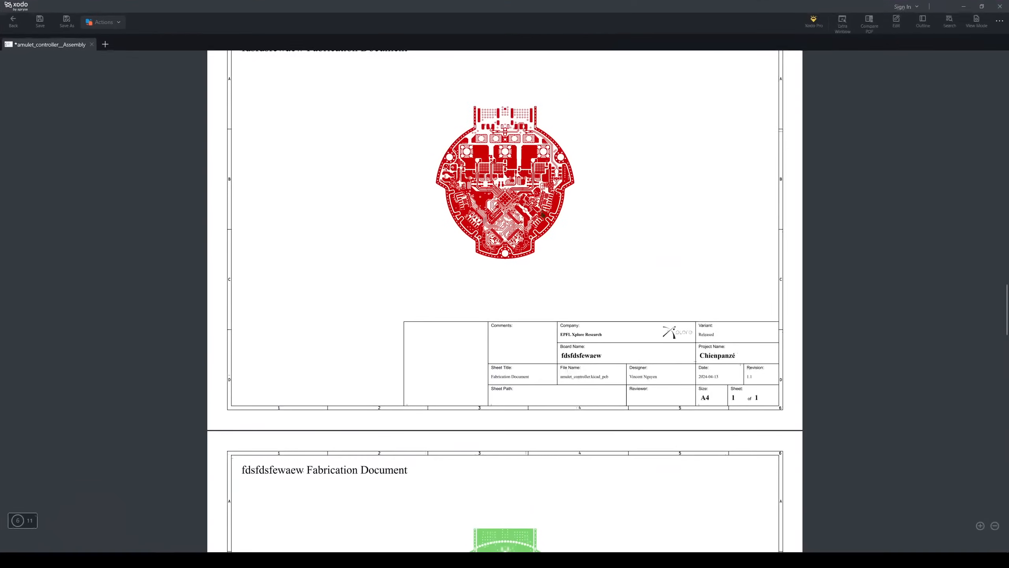
Add the bold text "L1 (SIG + PWR)" above the red copper layer drawing on page 6
scroll(544, 150, down, 5)
click(896, 22)
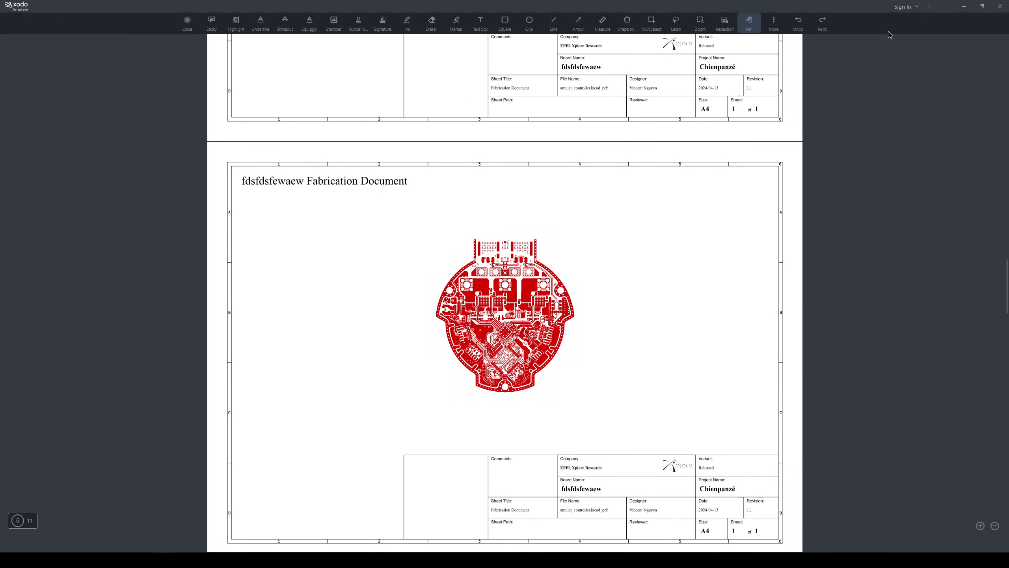
key(t)
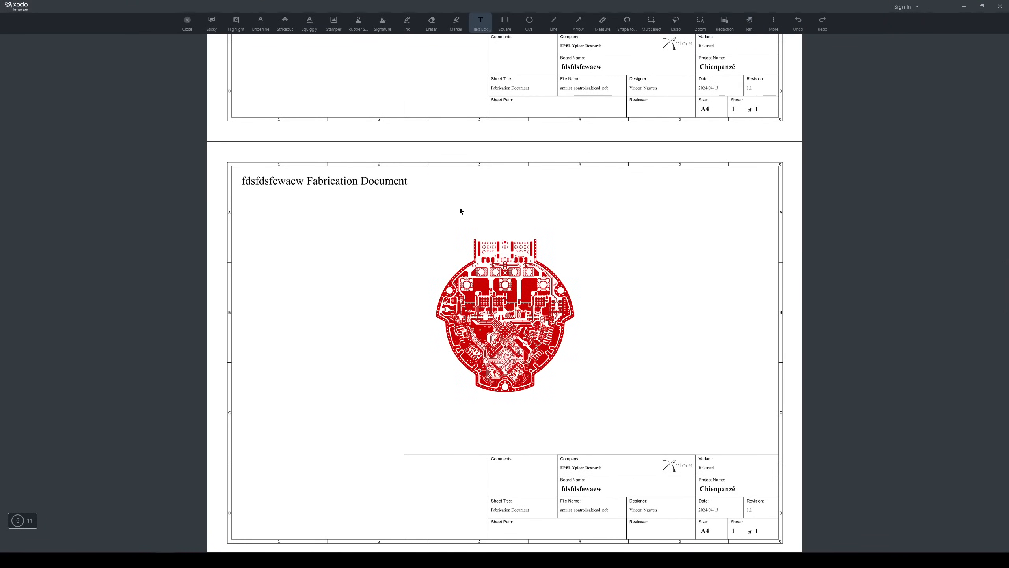
click(461, 210)
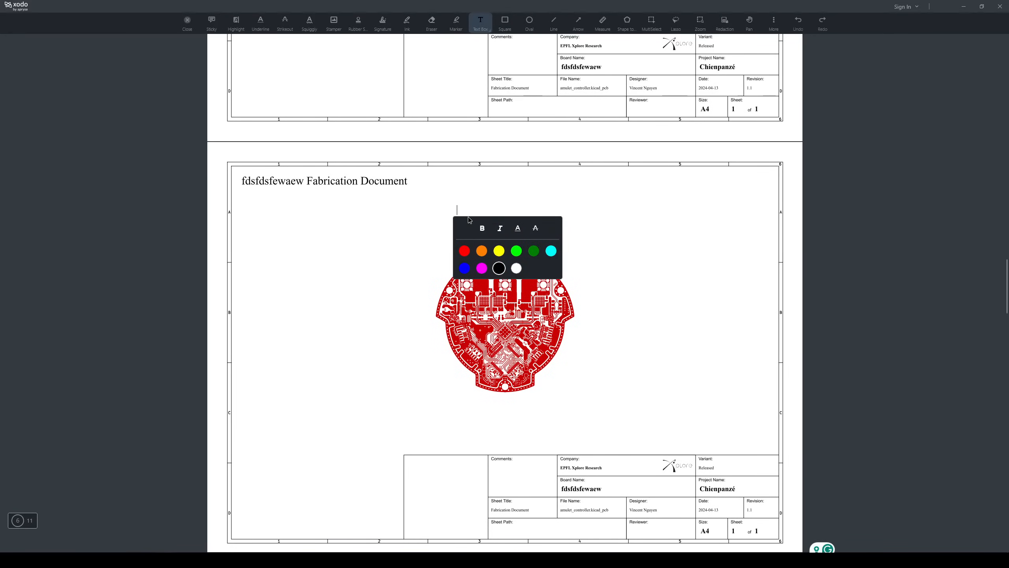
text(L1 (SIG + PWR)
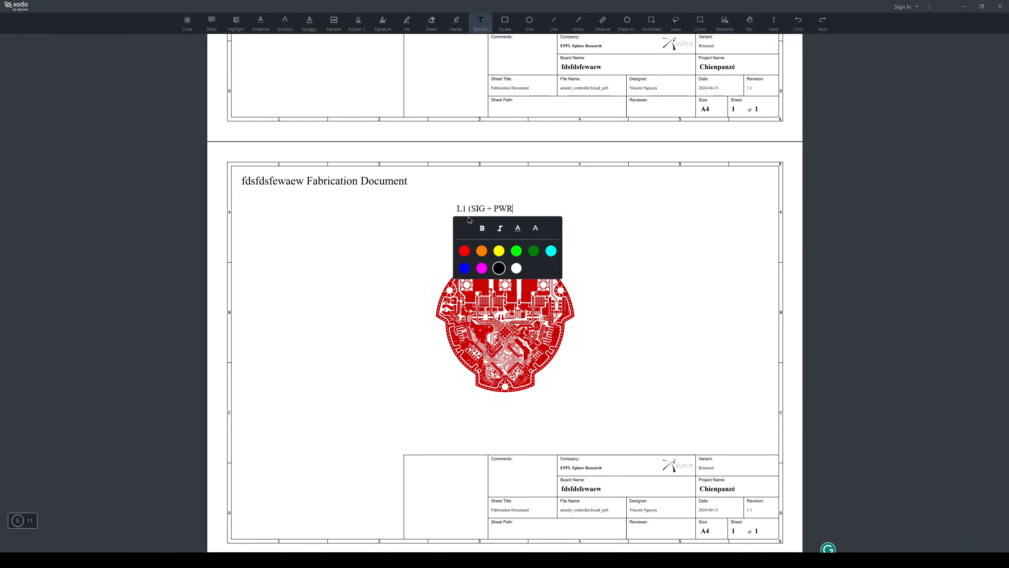
key(ctrl+a)
click(483, 228)
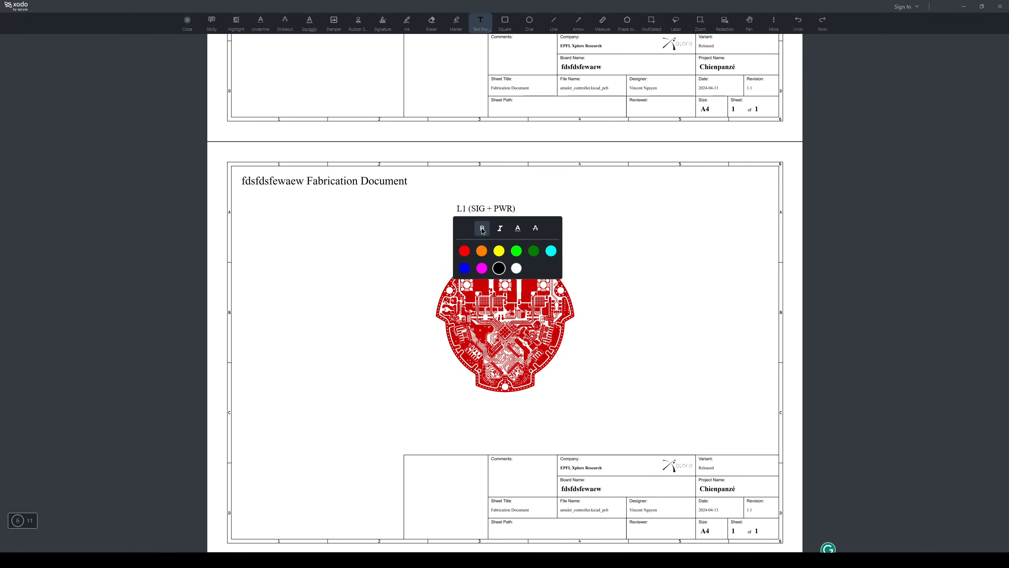
click(742, 197)
Center the L1 (SIG + PWR) label just above the board drawing and set its font size to 12
click(510, 215)
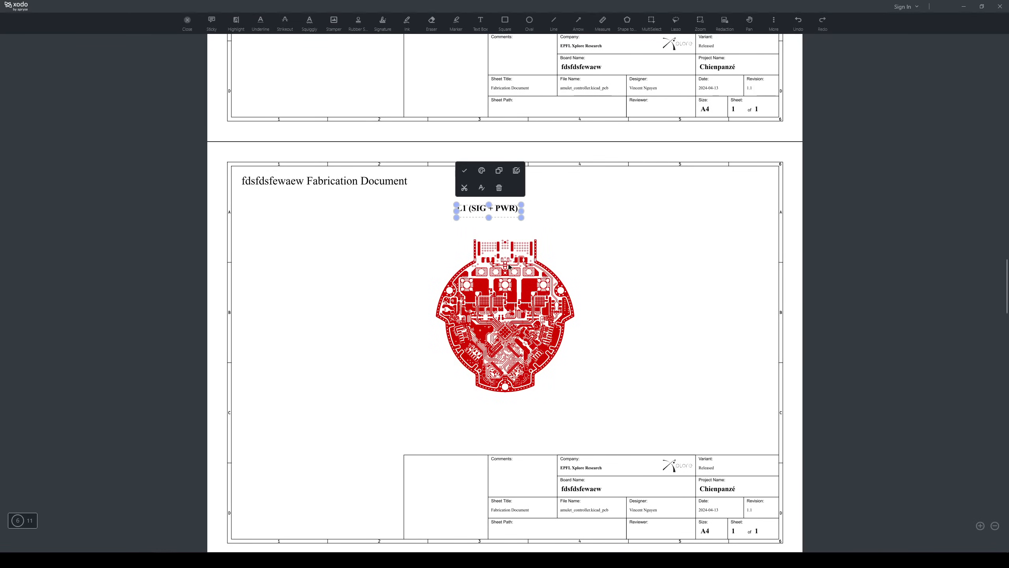
drag(509, 217, 524, 232)
click(626, 249)
click(524, 230)
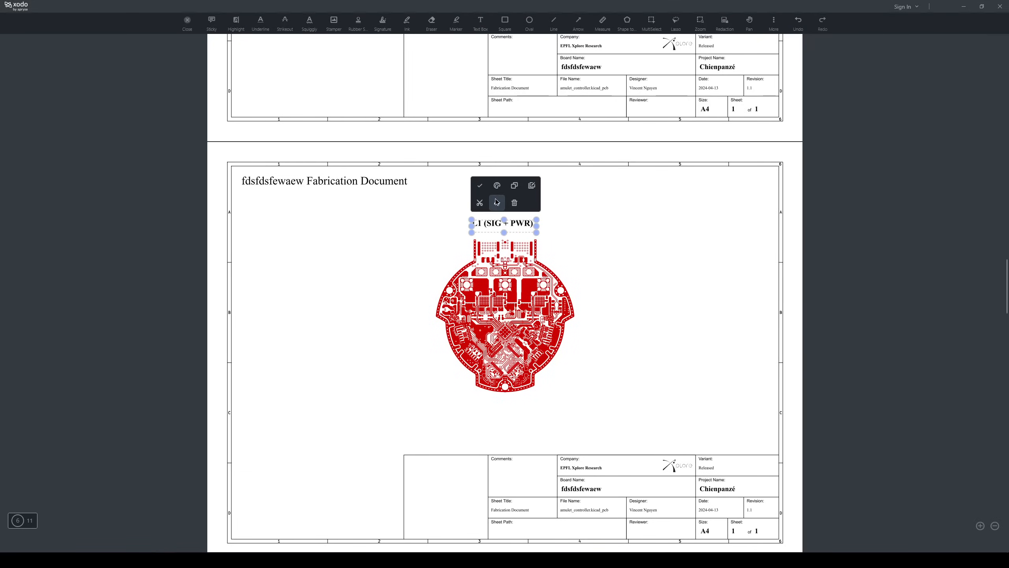
click(497, 186)
click(590, 235)
click(624, 234)
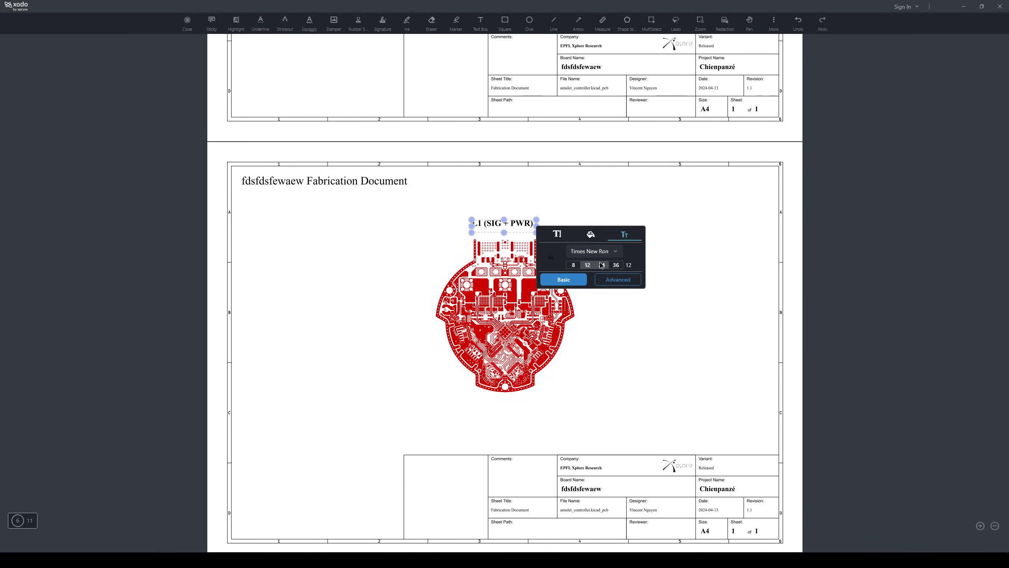
click(601, 265)
click(588, 265)
click(565, 260)
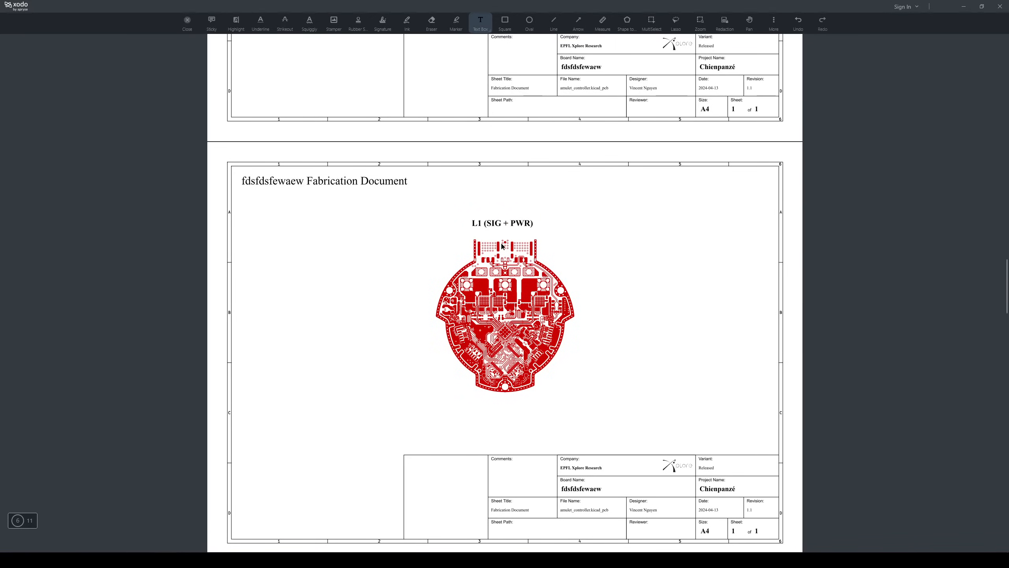
scroll(502, 246, down, 20)
scroll(508, 284, up, 20)
scroll(495, 295, up, 15)
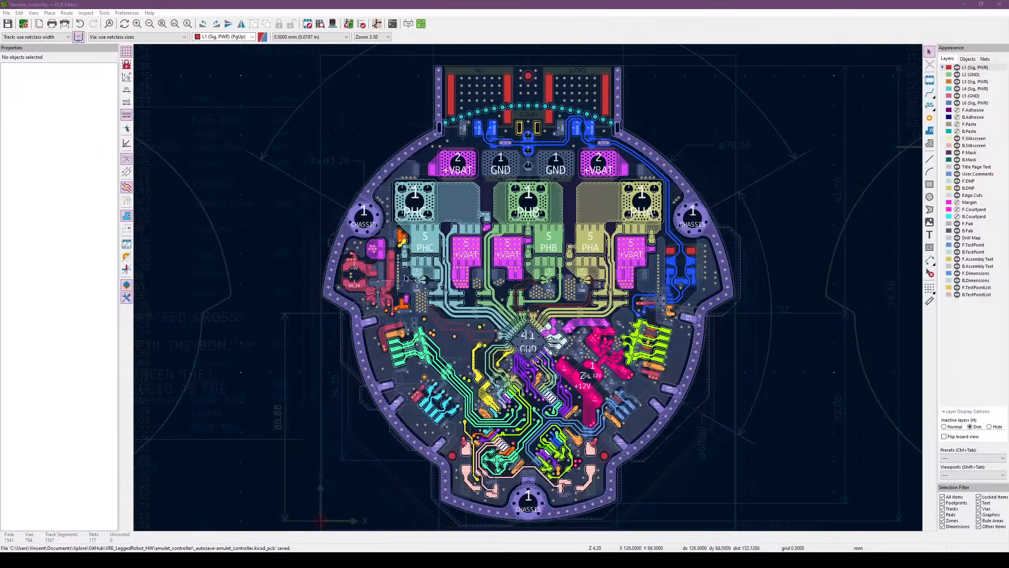
Switch to the KiCad PCB Editor, set the DOC_TYPE text variable to Assembly in the board setup, and check the sheet title
click(21, 26)
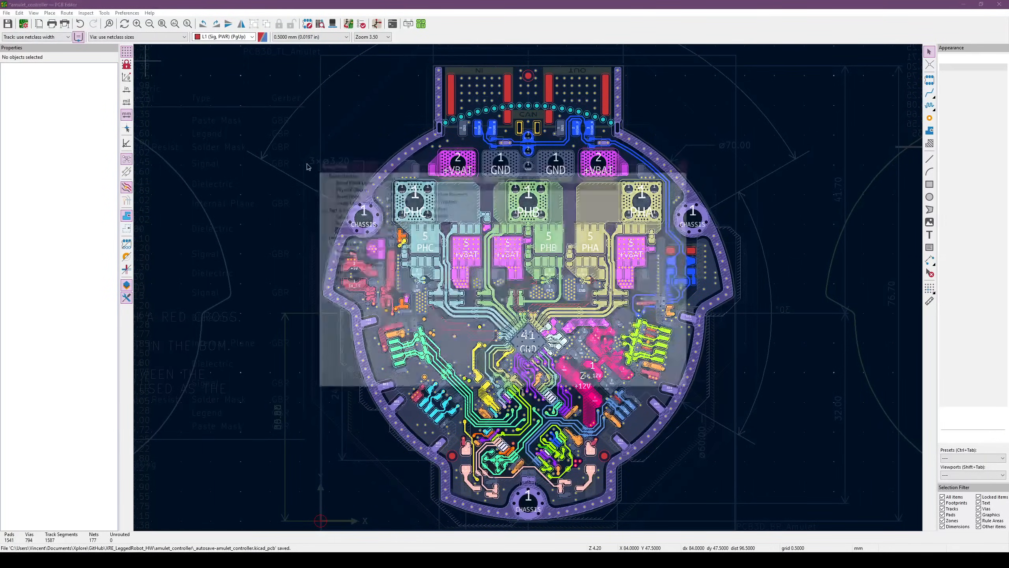
click(461, 206)
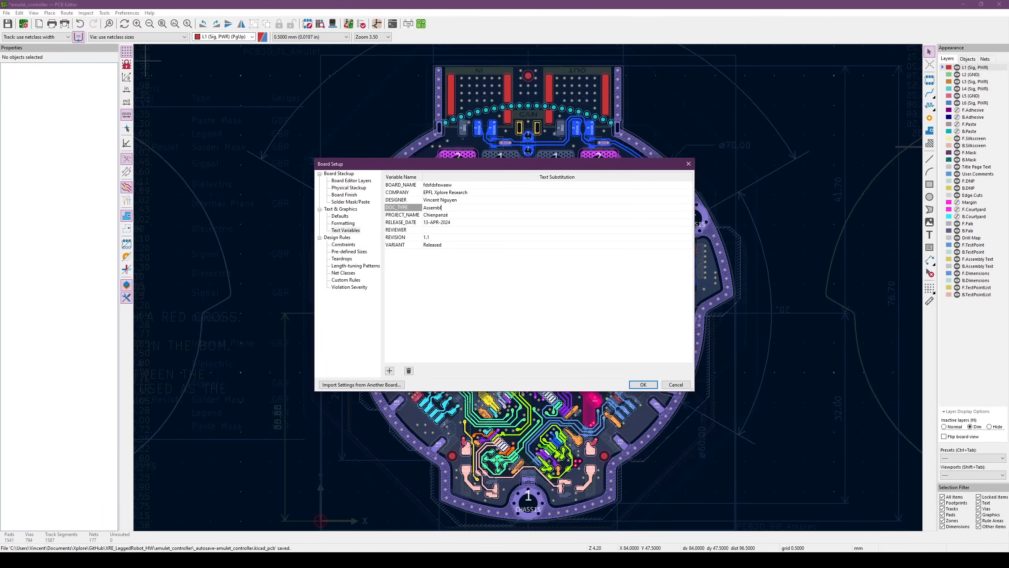
click(644, 384)
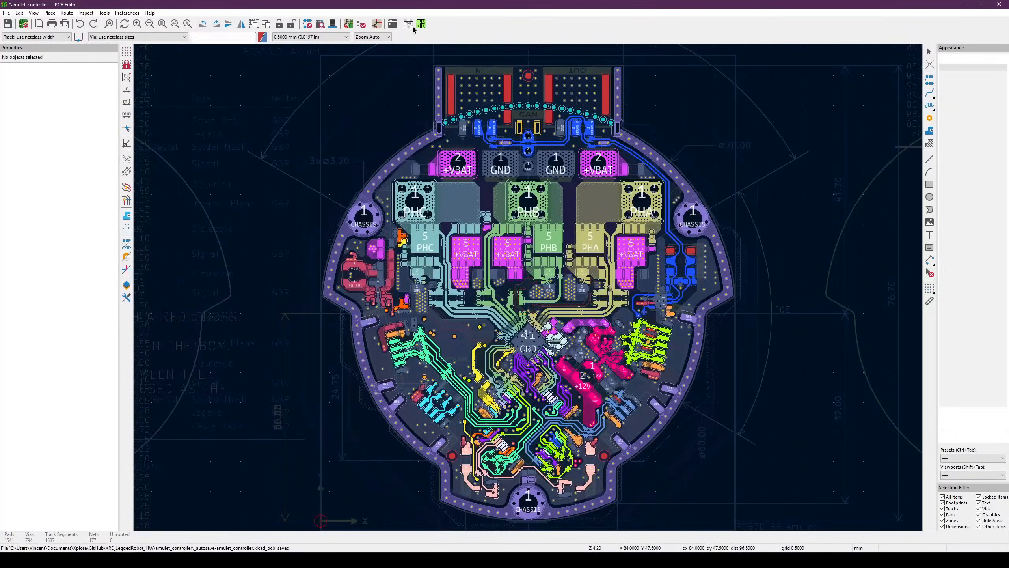
scroll(413, 49, down, 1)
scroll(529, 307, down, 1)
middle_drag(529, 287, 289, 212)
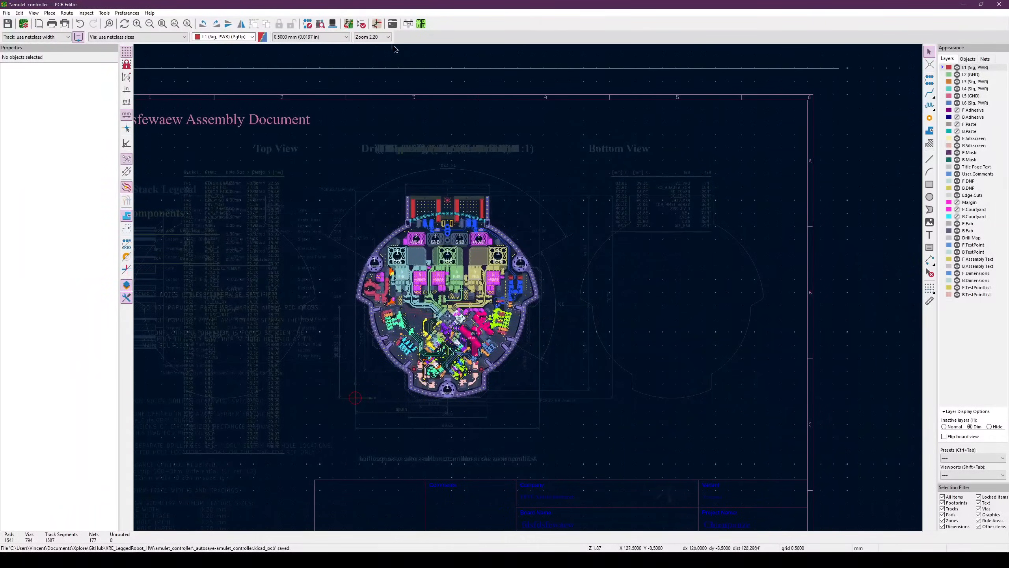
Open Board2Pdf and disable all enabled templates, from FABRICATION_TOP through L6
click(420, 24)
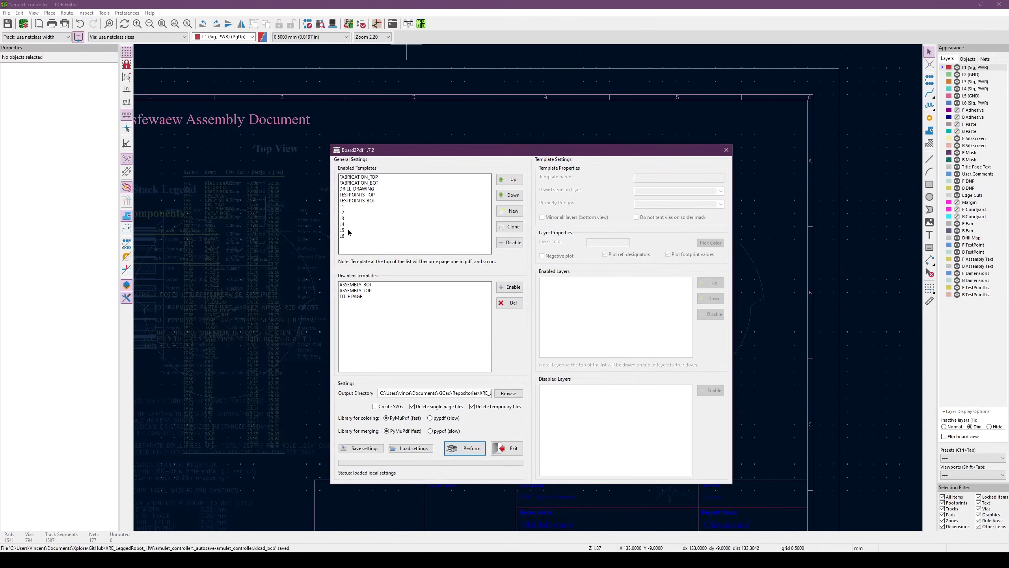
click(377, 178)
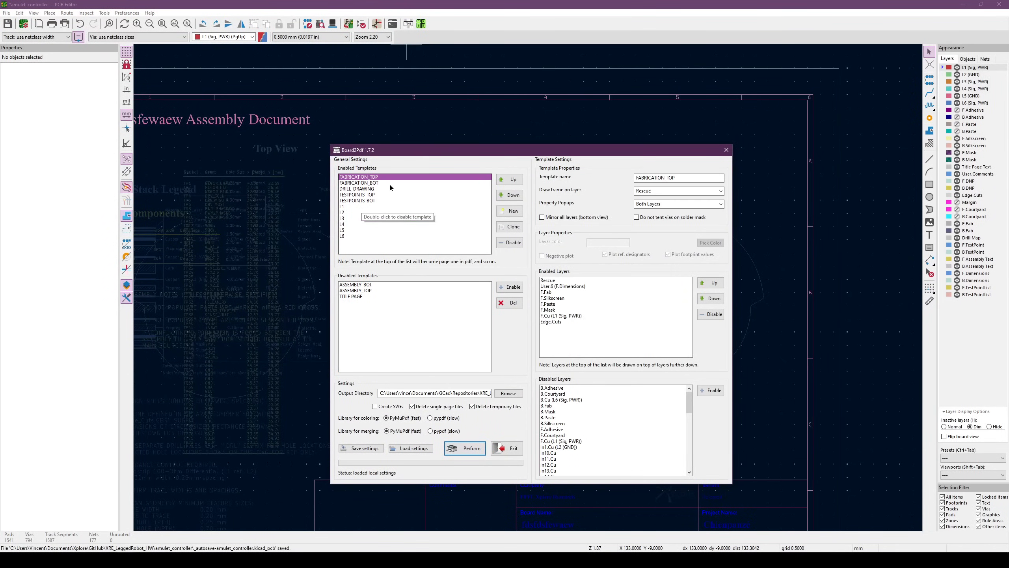
click(510, 242)
click(510, 243)
click(509, 243)
click(510, 243)
click(510, 243)
click(510, 242)
click(510, 242)
click(509, 242)
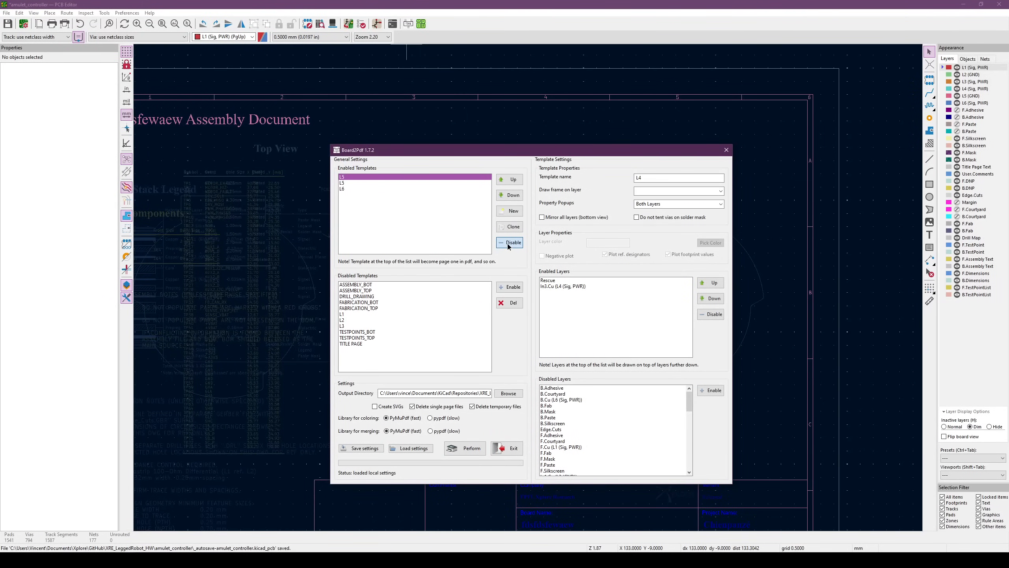
click(508, 243)
click(508, 242)
Enable the TITLE PAGE, ASSEMBLY_TOP and ASSEMBLY_BOT templates in that order
click(366, 361)
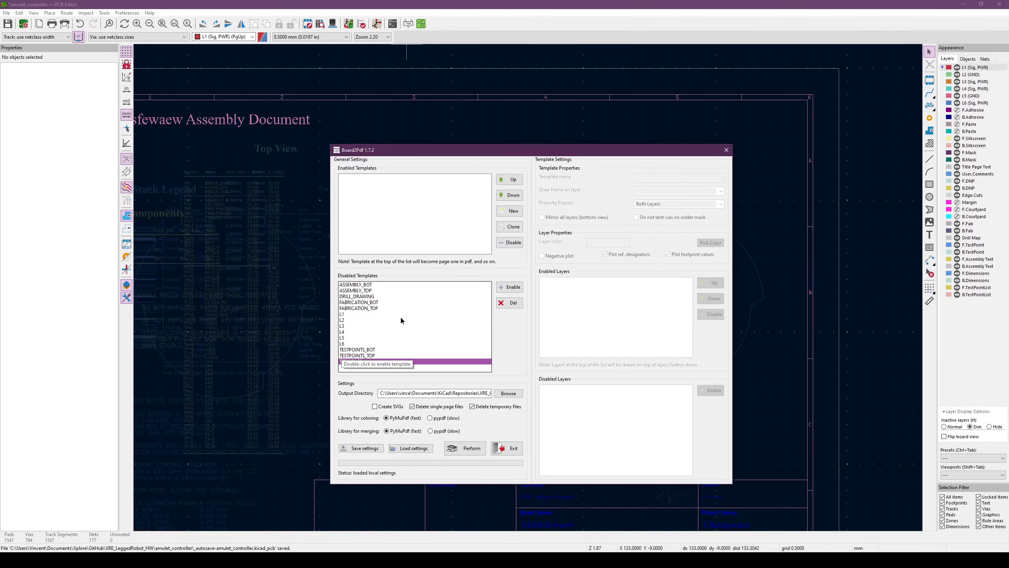
click(506, 288)
double_click(379, 290)
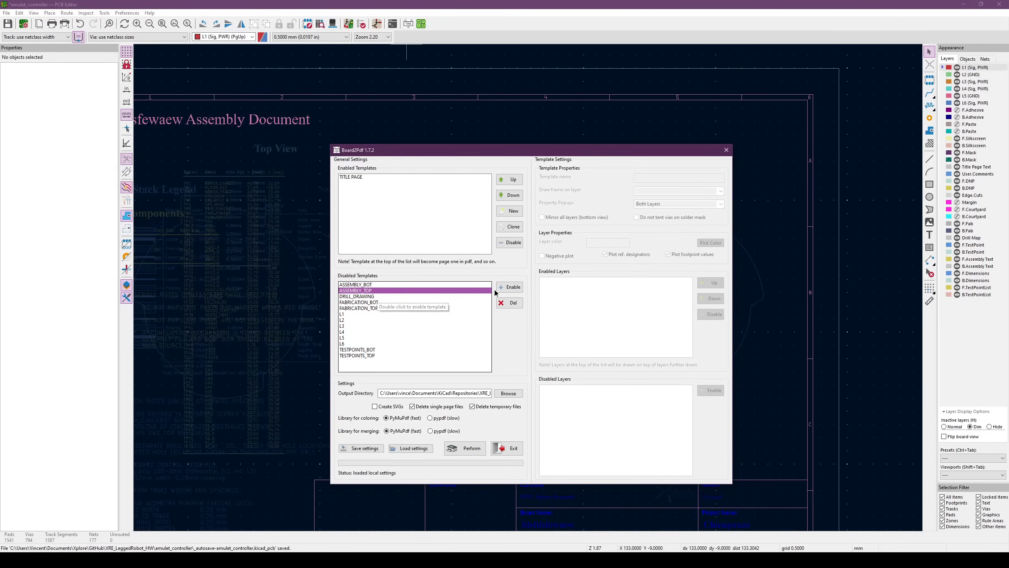
double_click(372, 284)
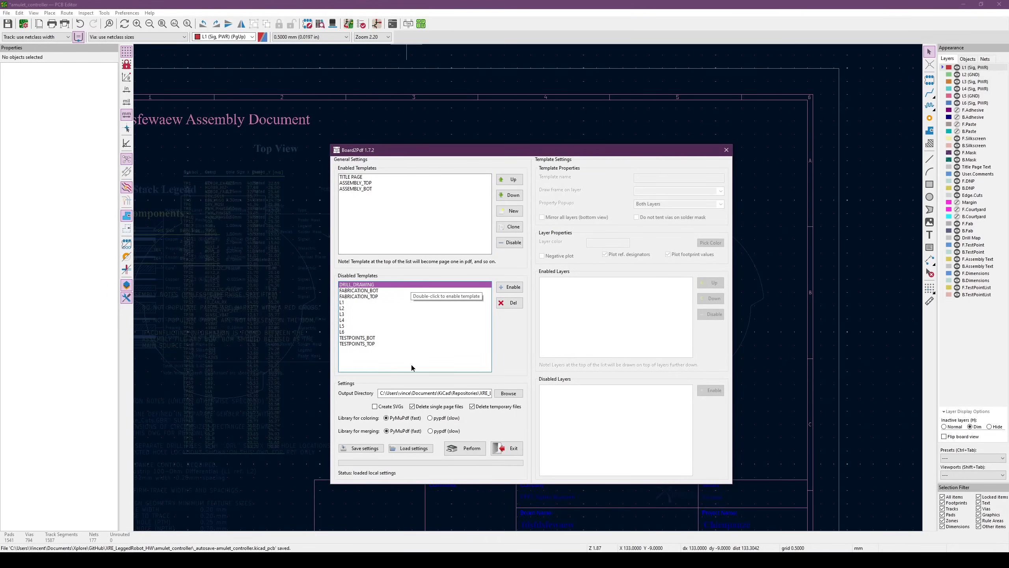
Set the output directory to the Manufacturing/Assembly folder and generate the assembly PDF from the enabled templates
click(509, 394)
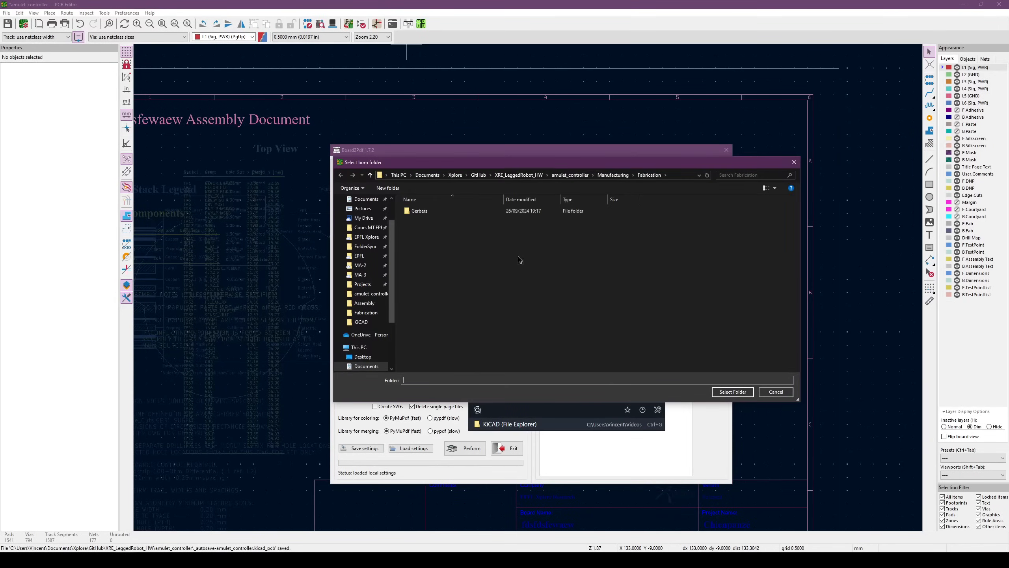
click(621, 176)
double_click(437, 214)
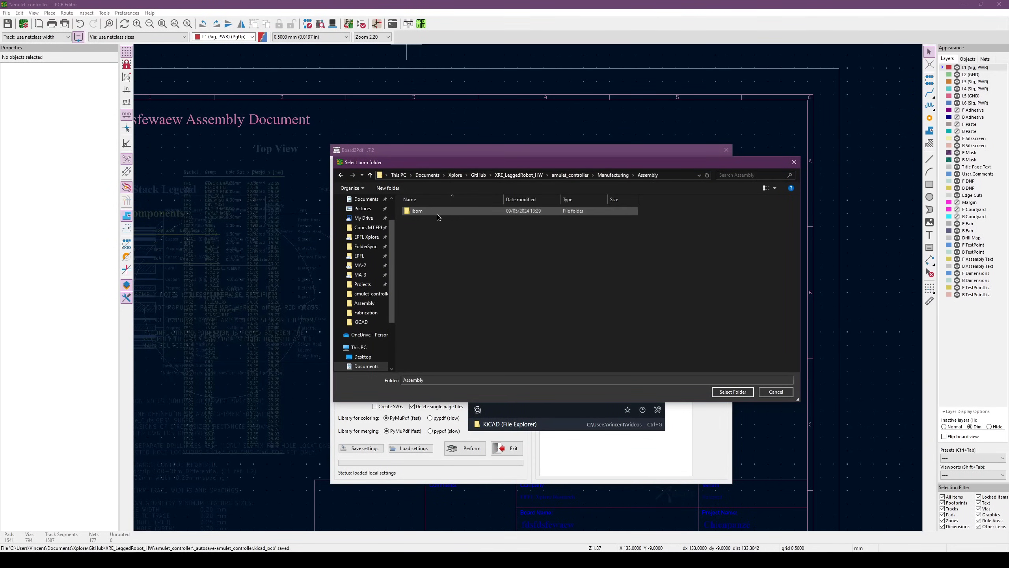
click(733, 391)
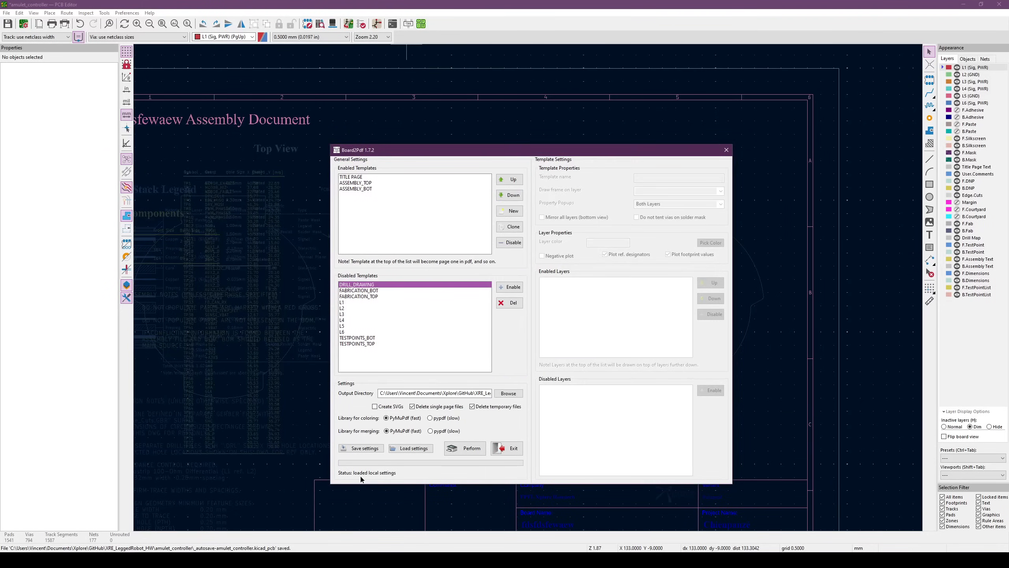
click(476, 450)
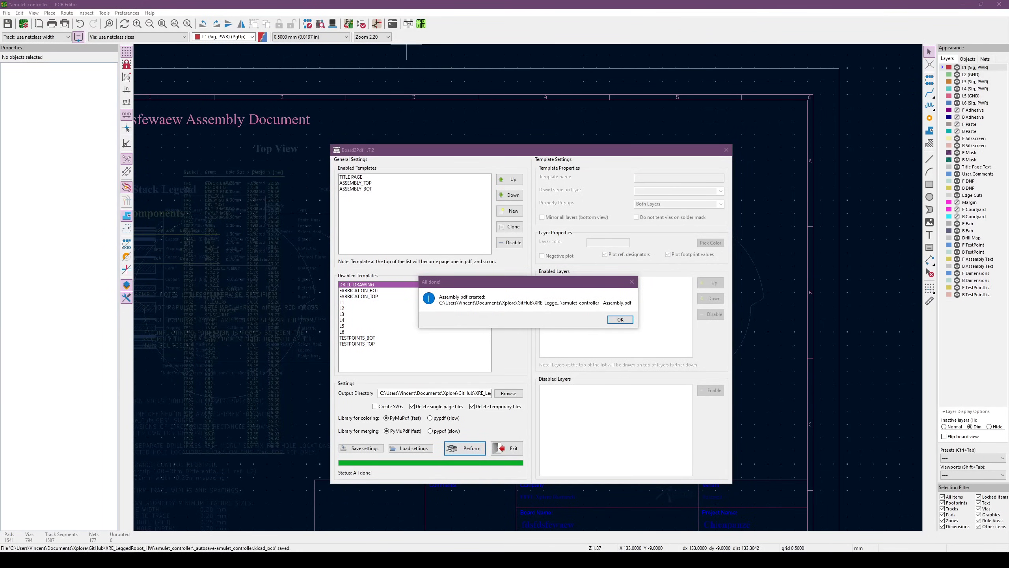
Open amulet_controller__Assembly.pdf from the Assembly folder in File Explorer
drag(1008, 171, 806, 162)
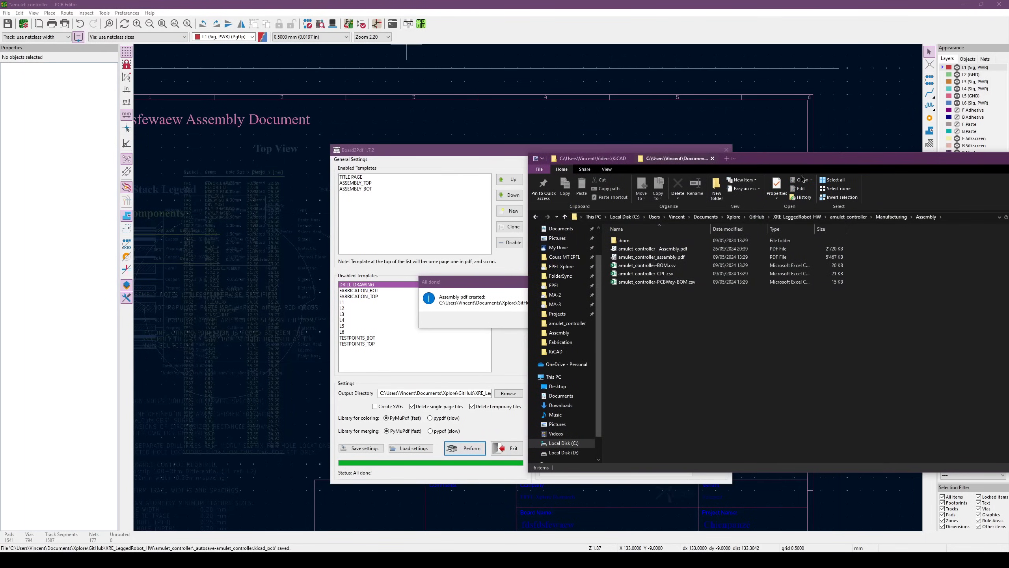
click(677, 251)
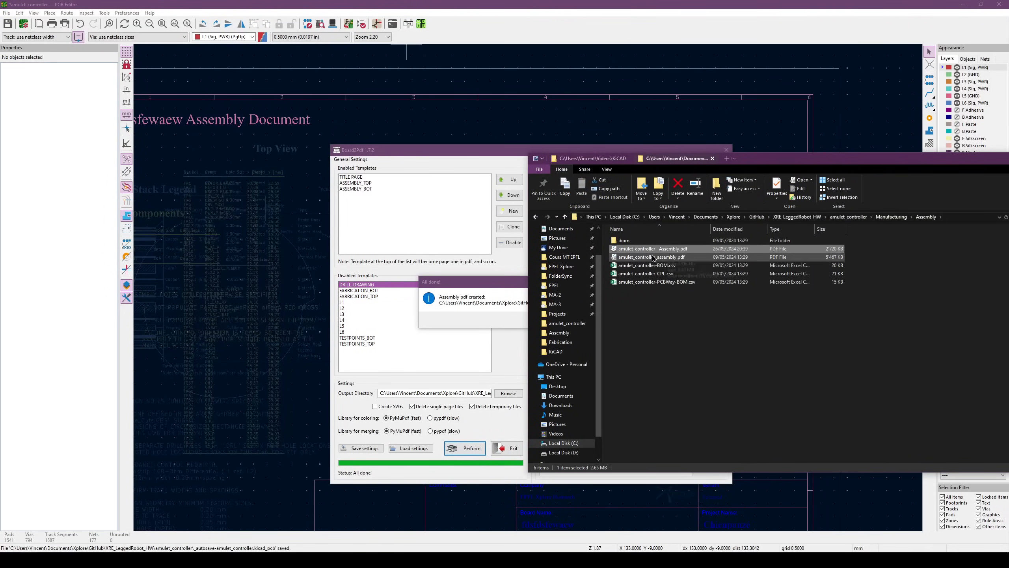
double_click(682, 250)
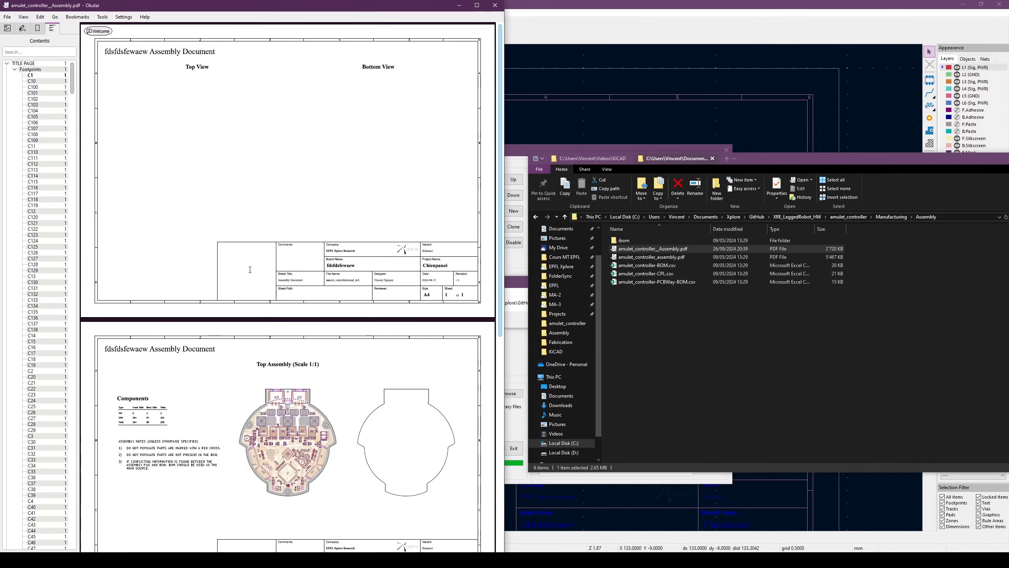
Examine the title page and the top and bottom assembly pages with their blank board outlines, and close the PDF
scroll(249, 328, down, 8)
scroll(249, 328, up, 2)
ctrl+scroll(271, 269, up, 5)
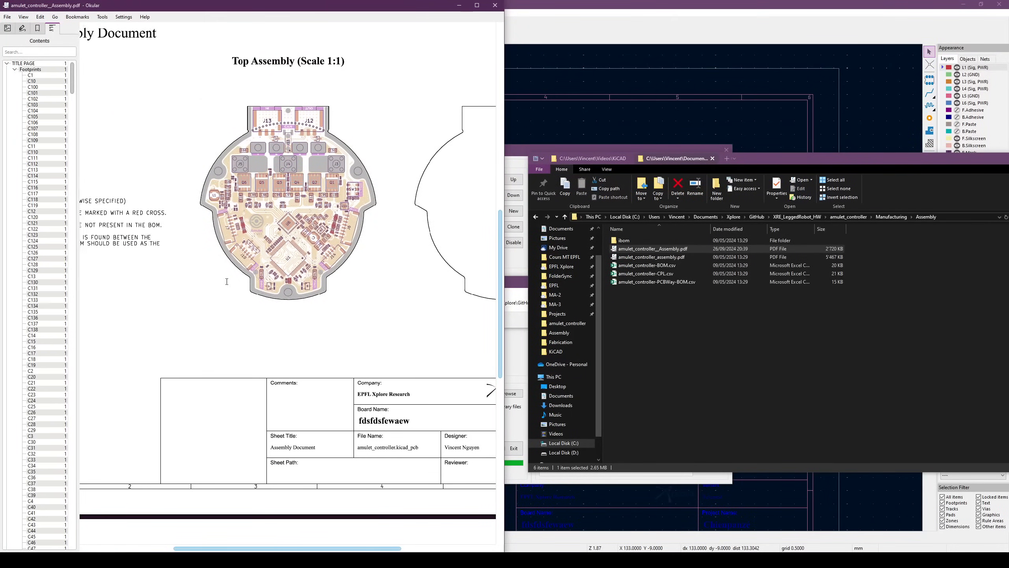
scroll(235, 281, down, 5)
ctrl+scroll(236, 281, down, 3)
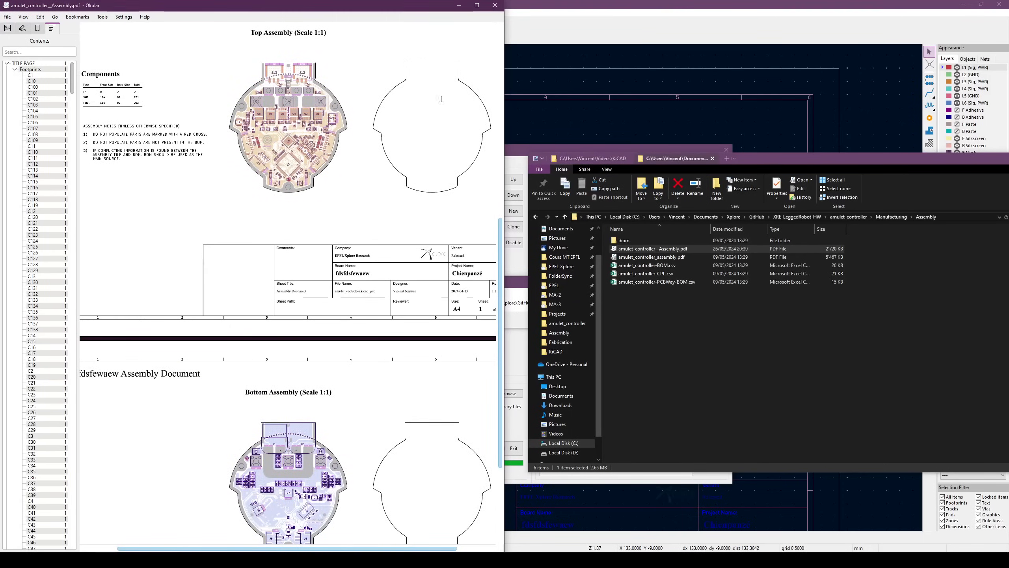
scroll(422, 98, up, 1)
ctrl+scroll(288, 127, up, 4)
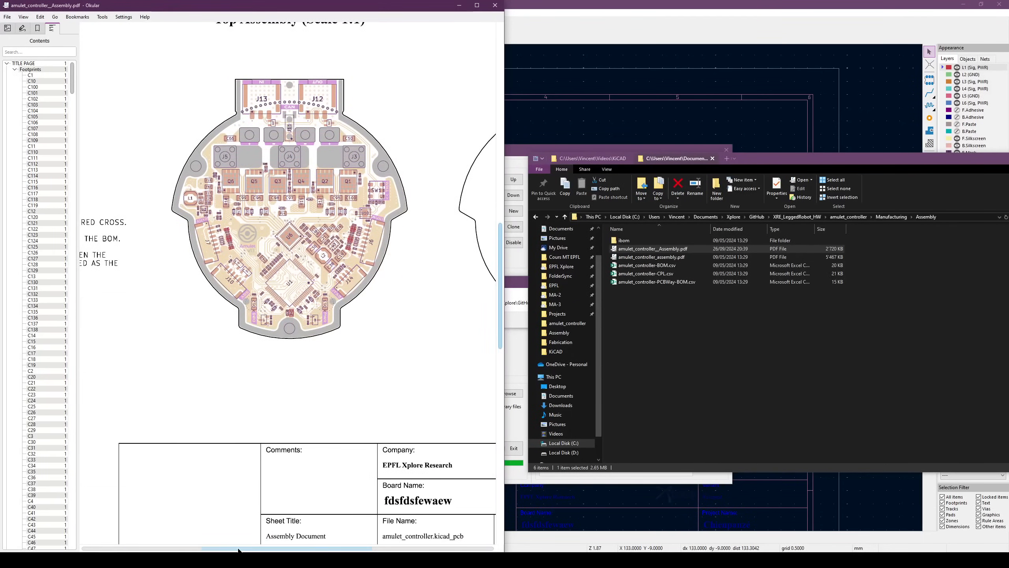
drag(239, 548, 337, 549)
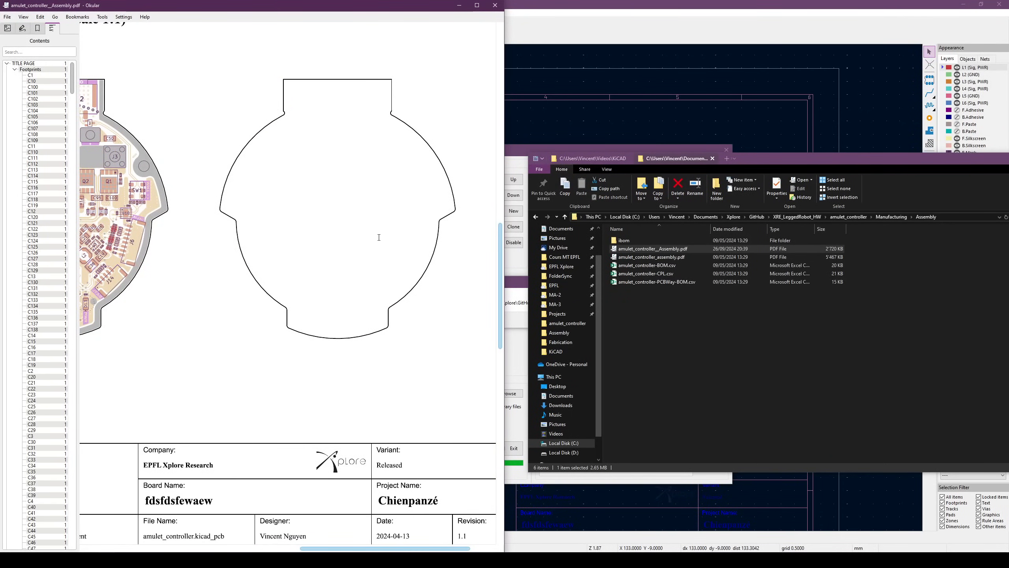
scroll(379, 237, down, 10)
ctrl+scroll(371, 244, down, 1)
scroll(371, 243, down, 15)
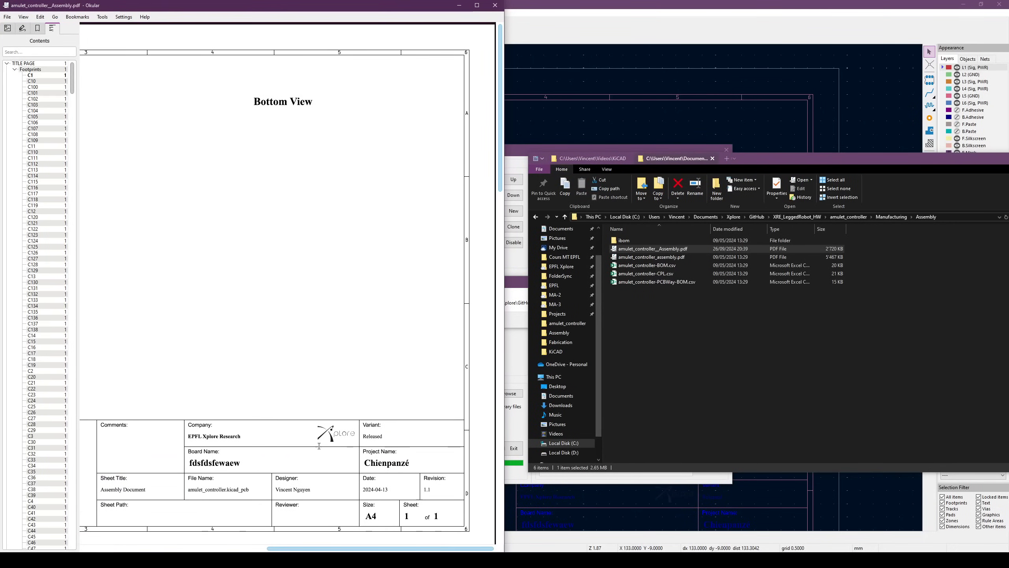
drag(304, 549, 174, 541)
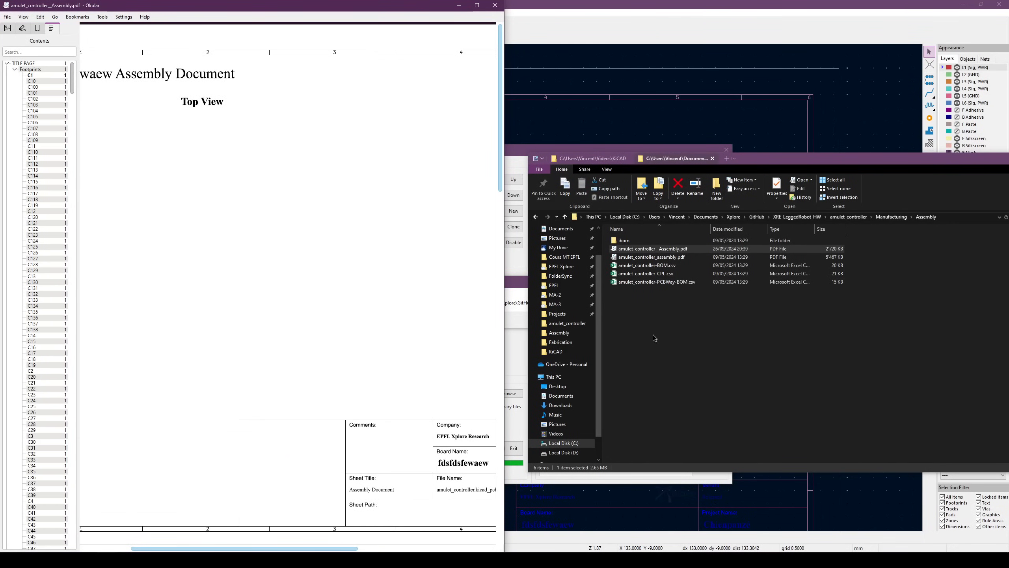
click(495, 5)
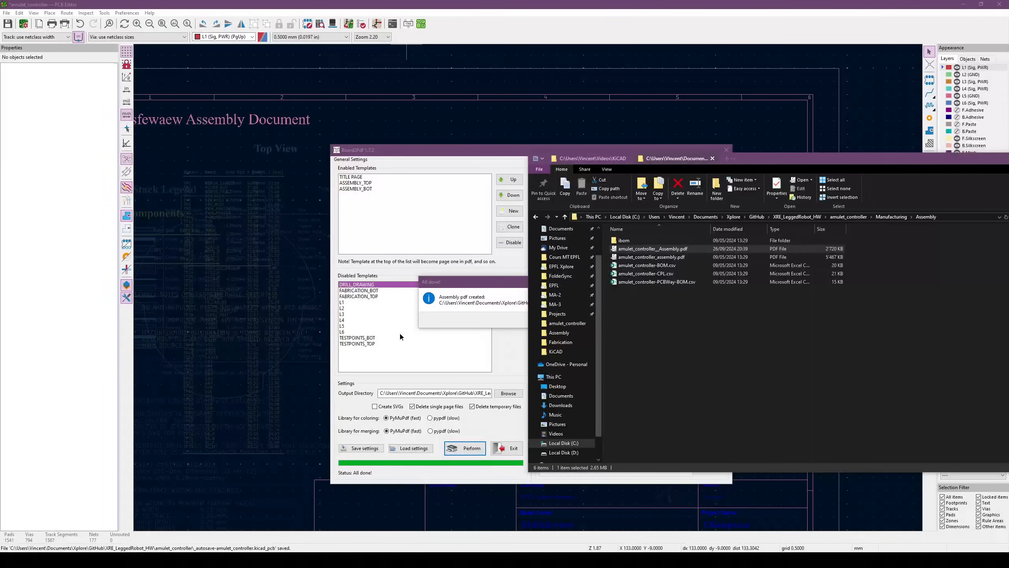
Launch PDF Reader by Xodo and open amulet_controller__Assembly.pdf from the Assembly folder in it
key(super)
text(xodo)
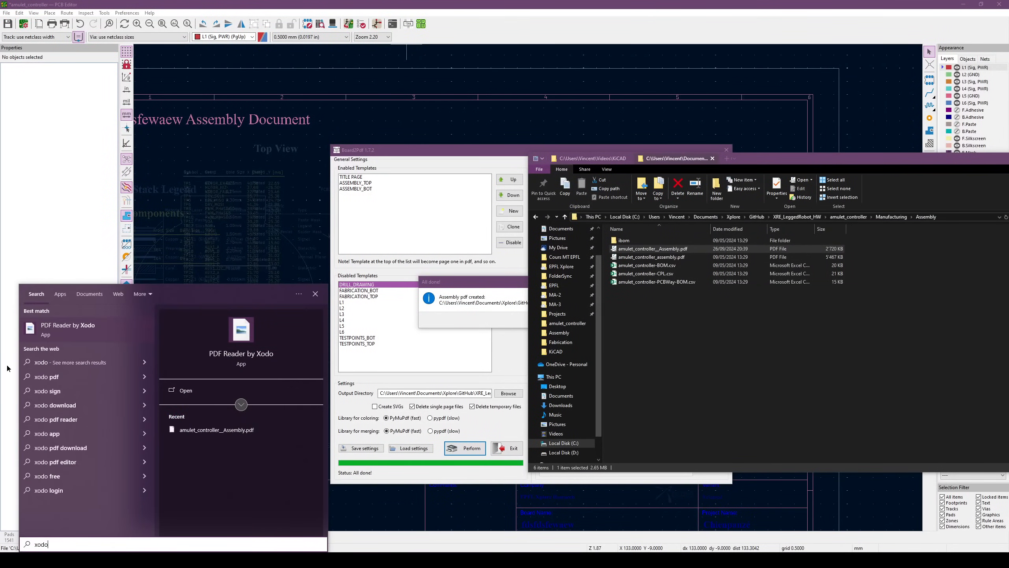
key(Return)
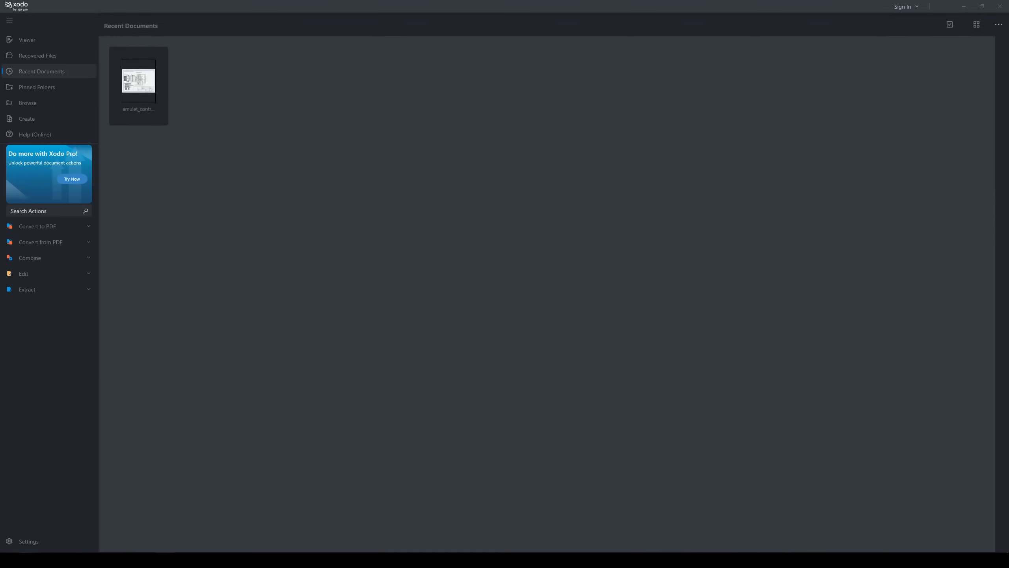
mouse_move(85, 560)
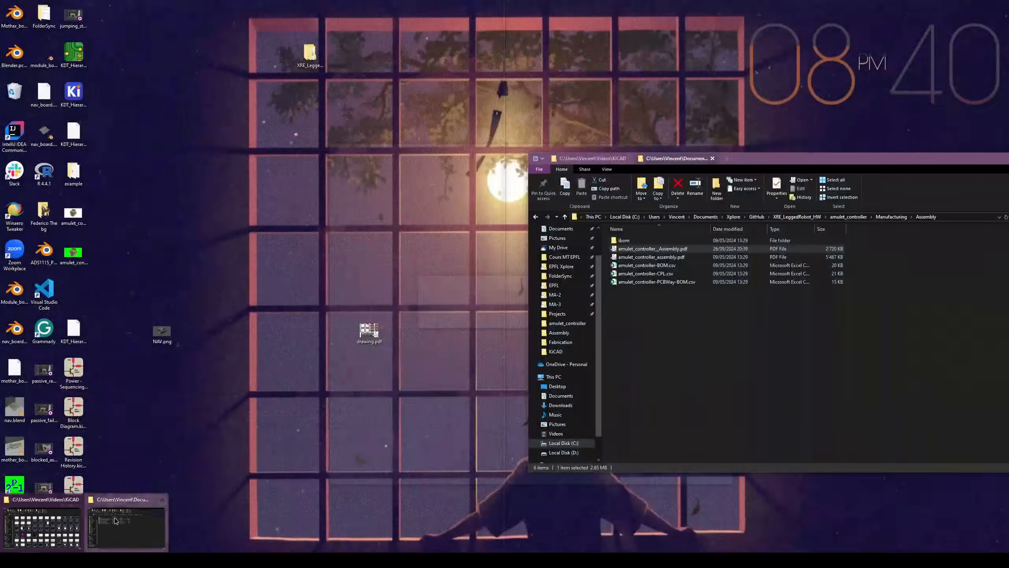
click(127, 520)
drag(385, 309, 385, 310)
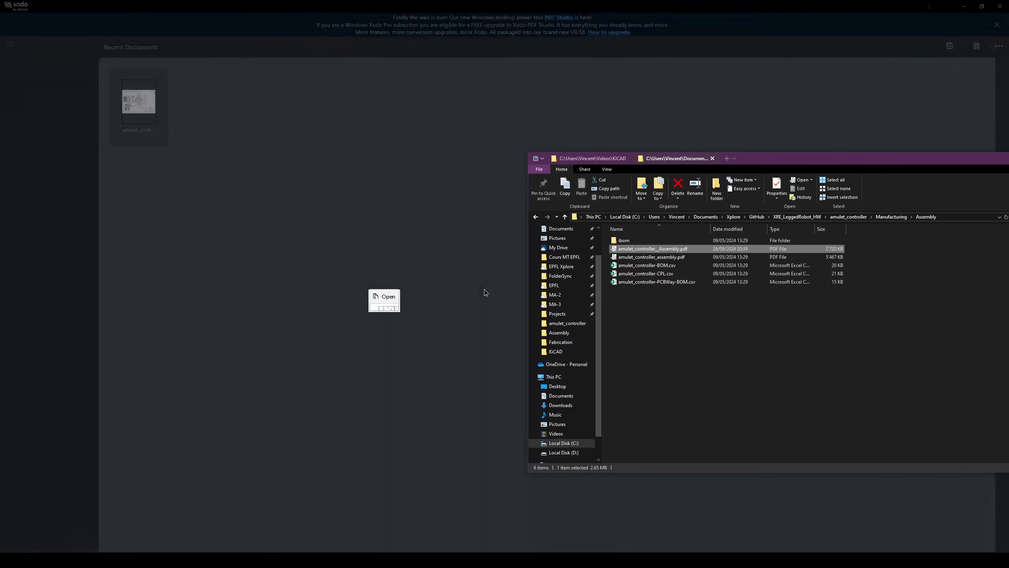
ctrl+scroll(565, 149, up, 3)
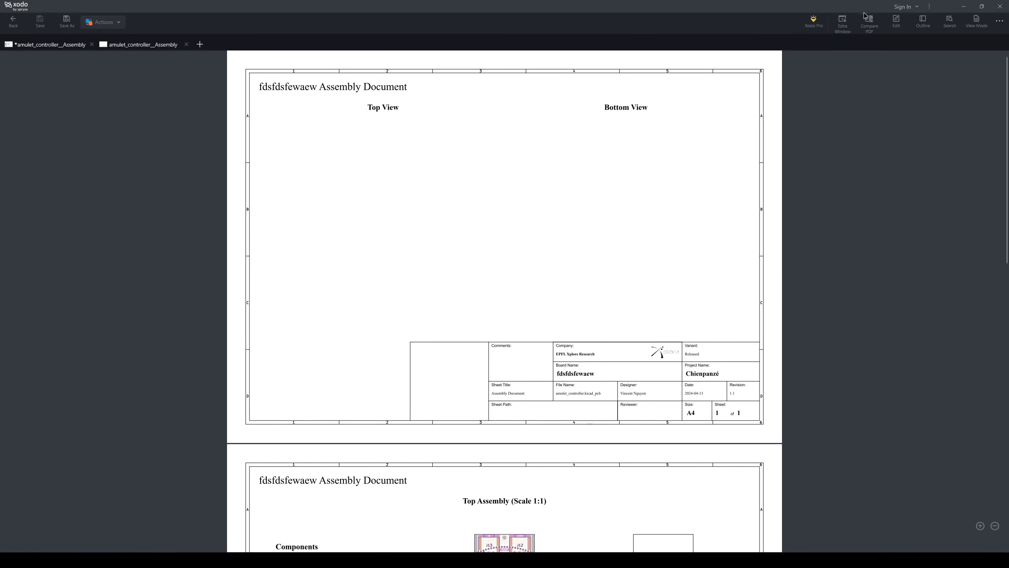
Stamp amulet_controller_angled_bottom.png from the amulet_controller Images folder under the Top View heading on the title page
click(897, 21)
right_click(339, 178)
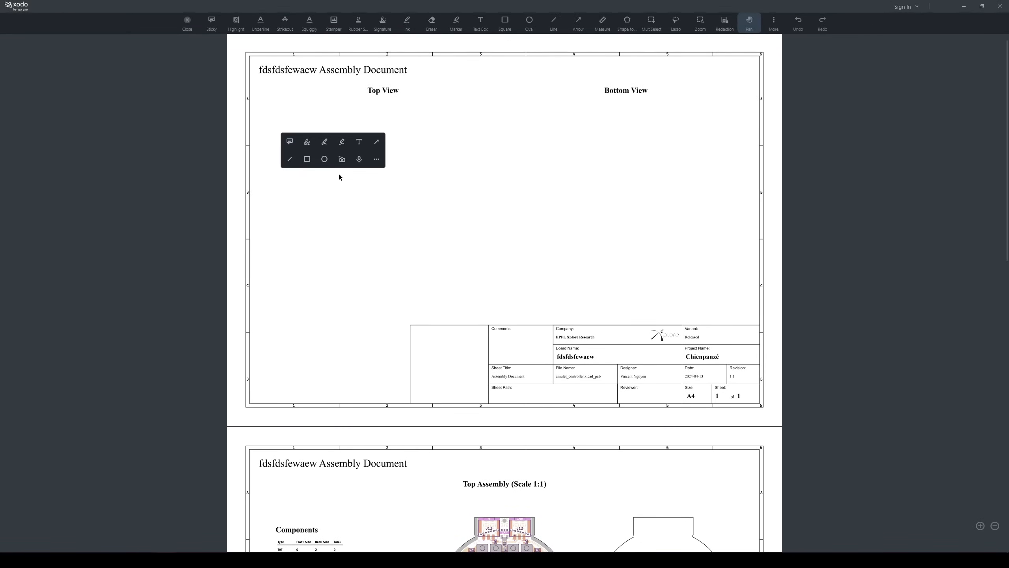
click(342, 160)
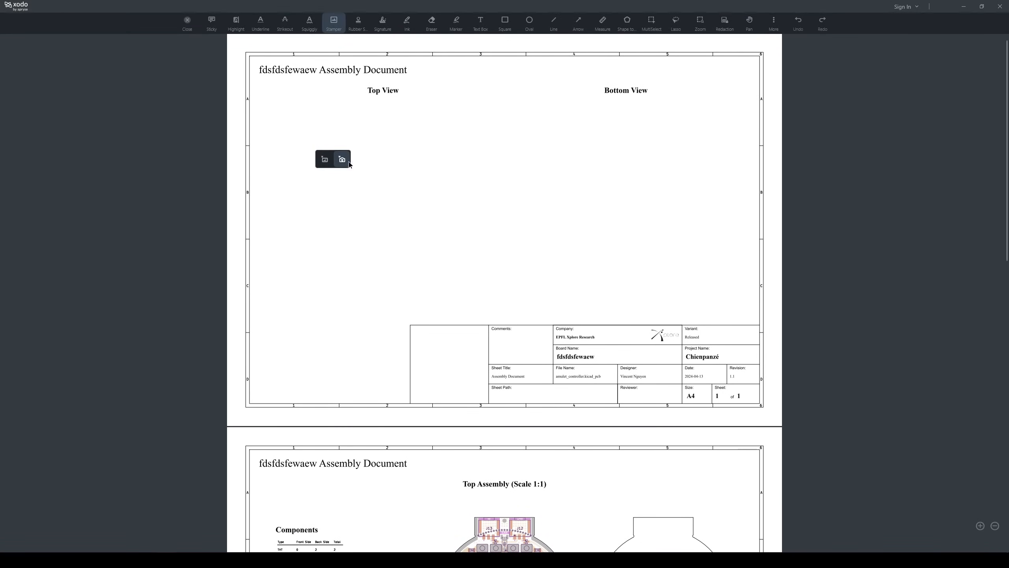
click(337, 161)
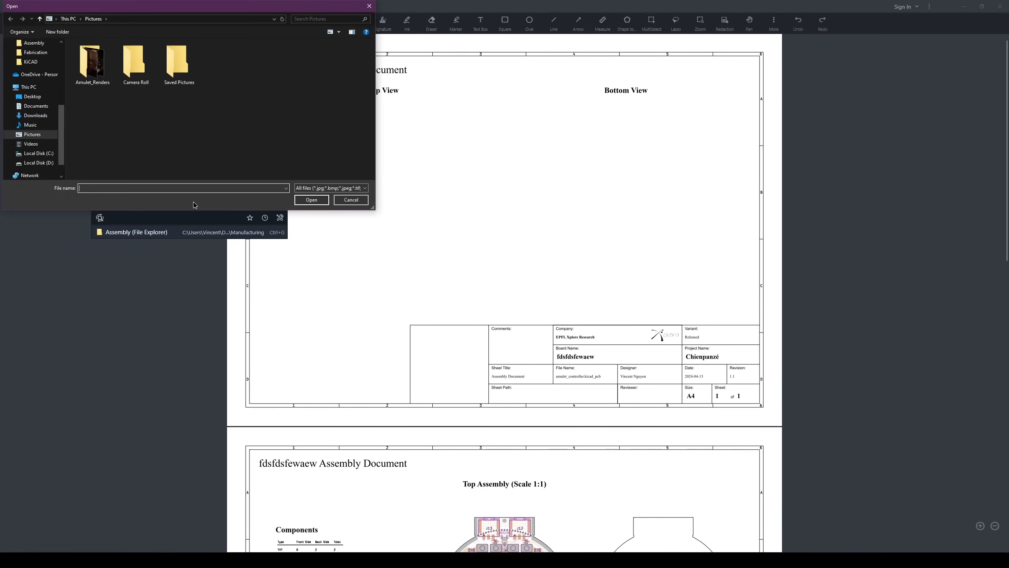
text(amulet)
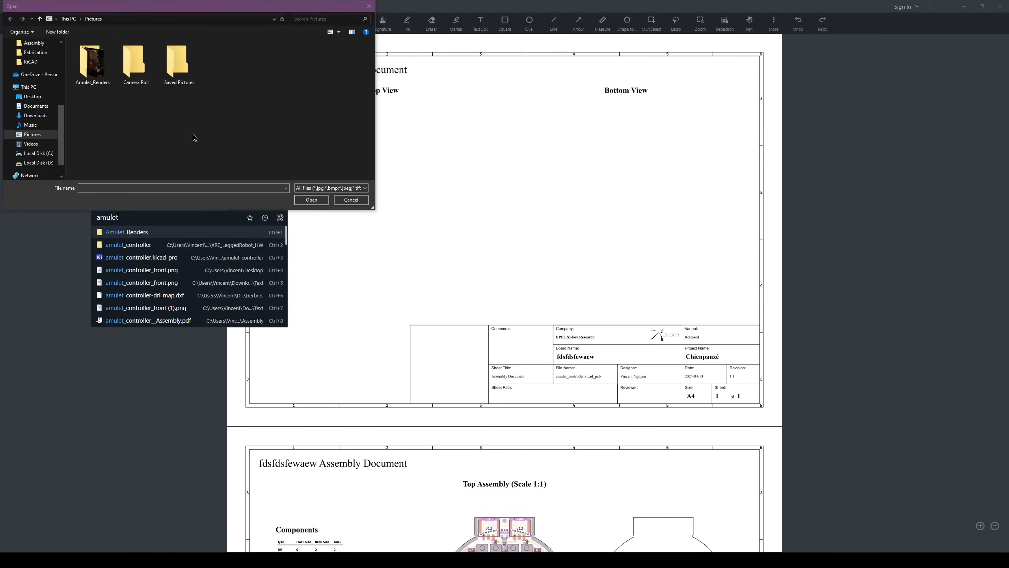
key(Down)
key(Return)
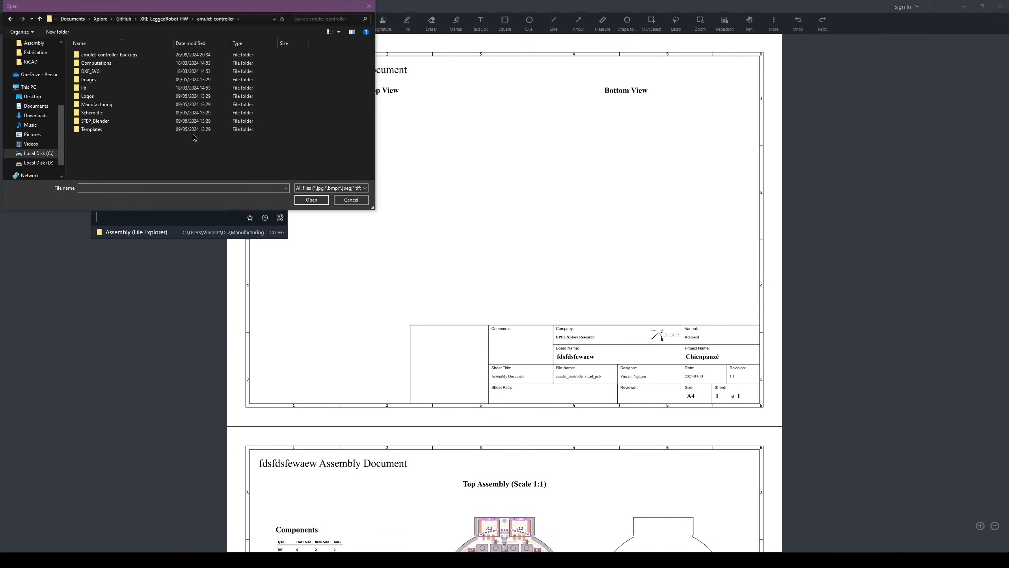
double_click(169, 81)
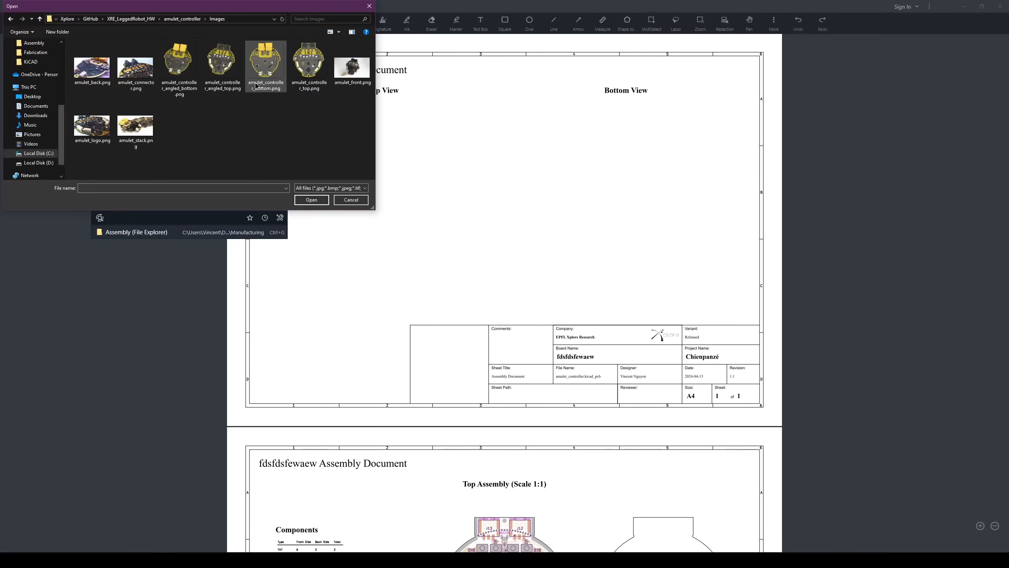
double_click(174, 79)
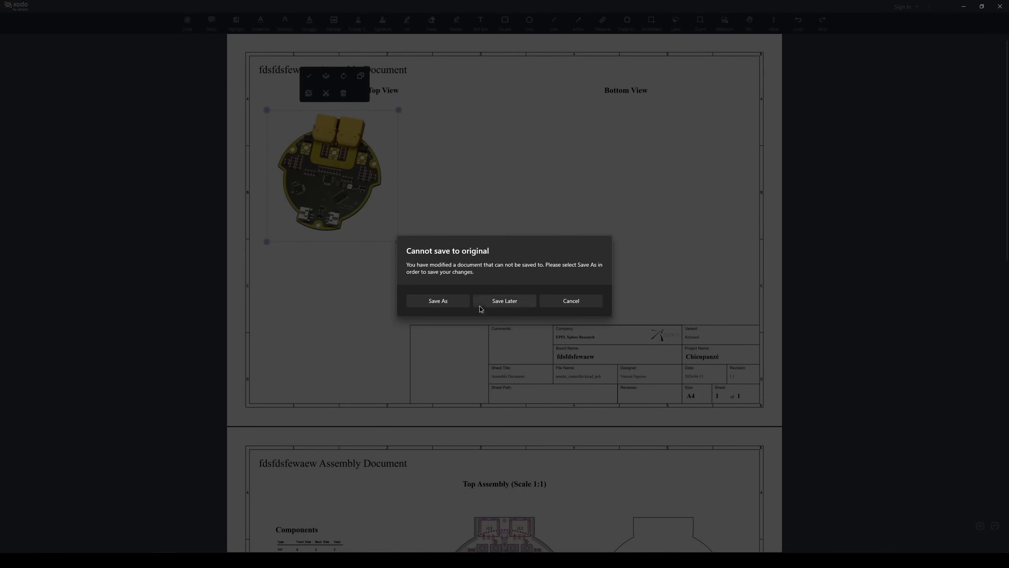
Dismiss the save dialog, then enlarge the angled board image slightly and position it below the Top View heading
click(586, 303)
drag(369, 200, 396, 221)
drag(427, 263, 459, 300)
drag(391, 229, 430, 221)
click(733, 174)
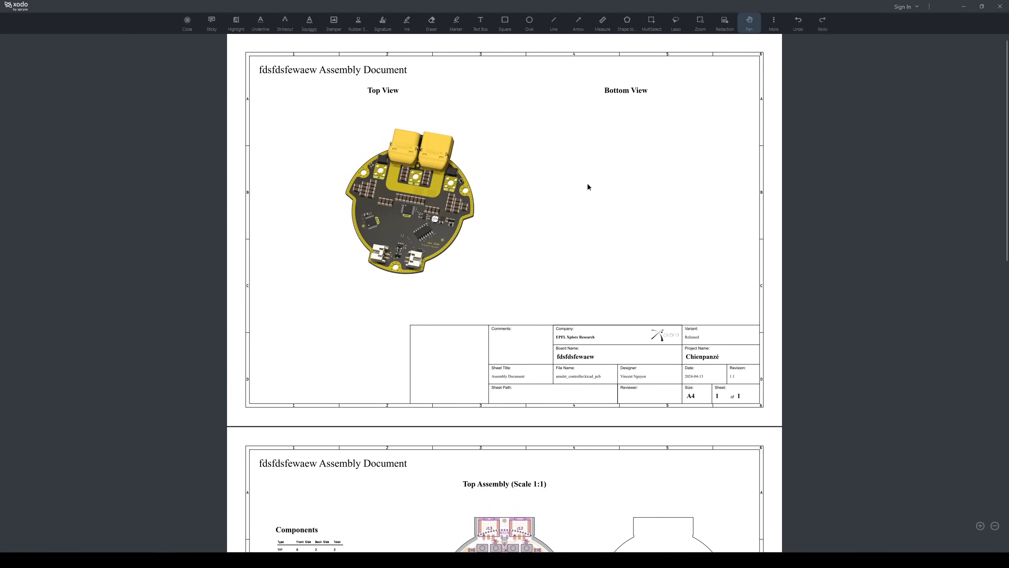
Stamp amulet_controller_bottom.png over the blank board outline on the Top Assembly page
scroll(629, 172, down, 10)
click(662, 203)
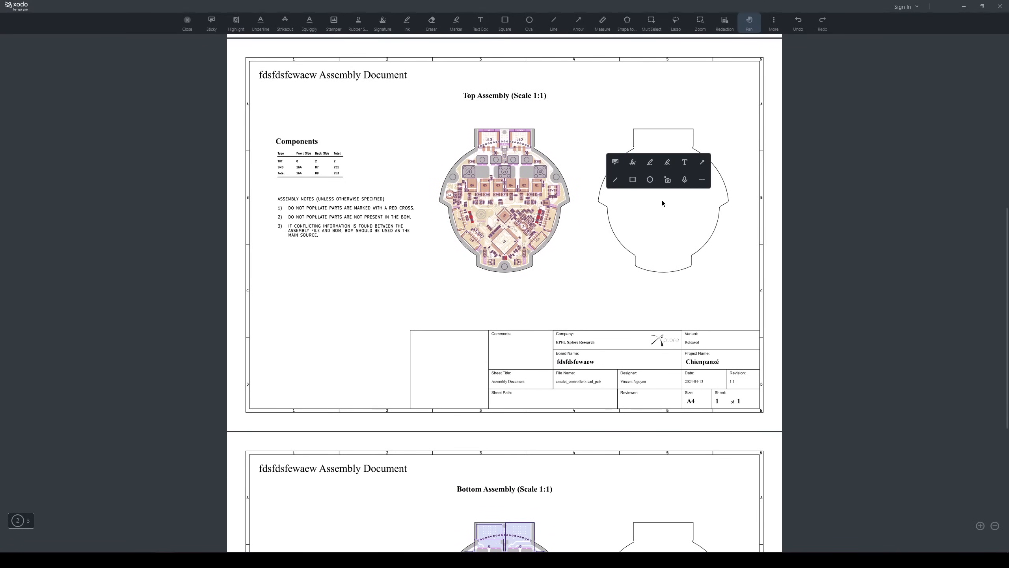
click(668, 180)
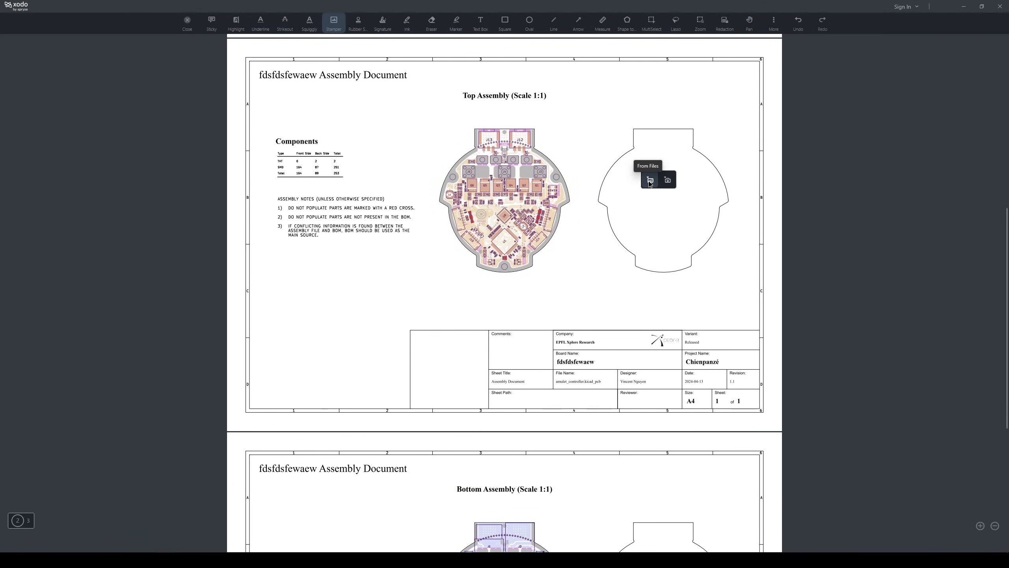
click(650, 181)
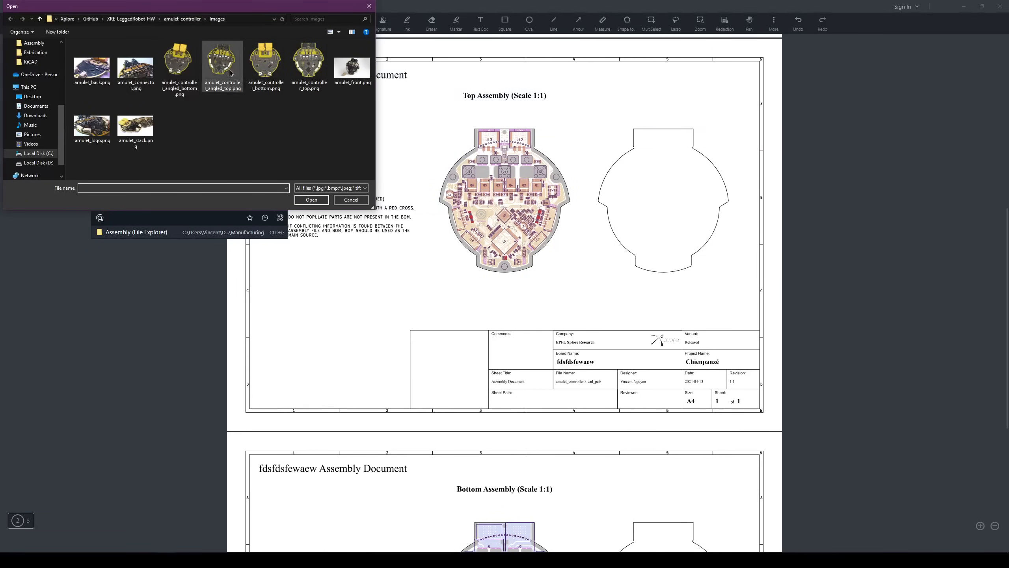
double_click(262, 70)
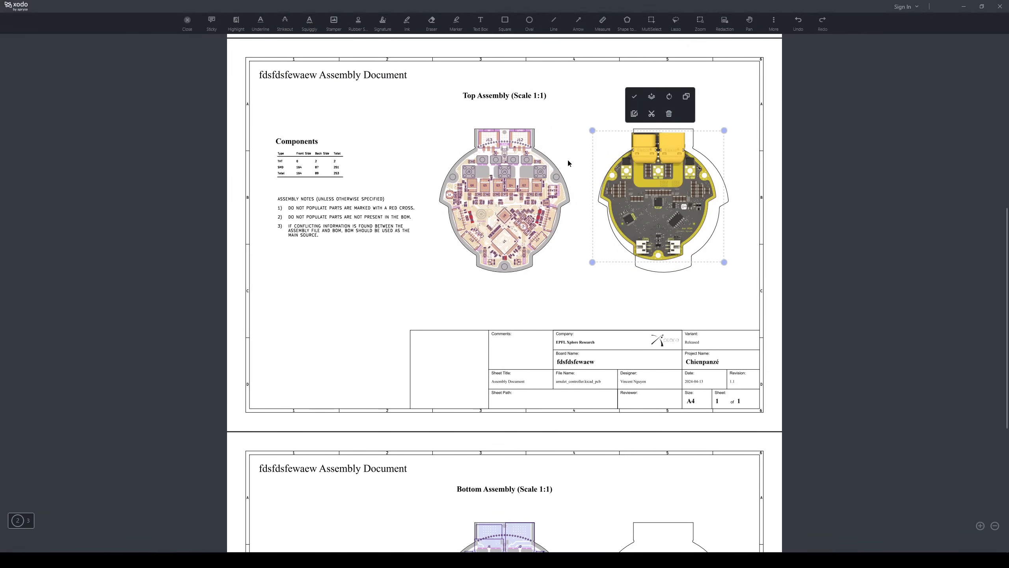
Try to move the bottom board image from the Top Assembly page down toward the Bottom Assembly page
click(608, 335)
scroll(651, 113, down, 2)
scroll(660, 287, up, 3)
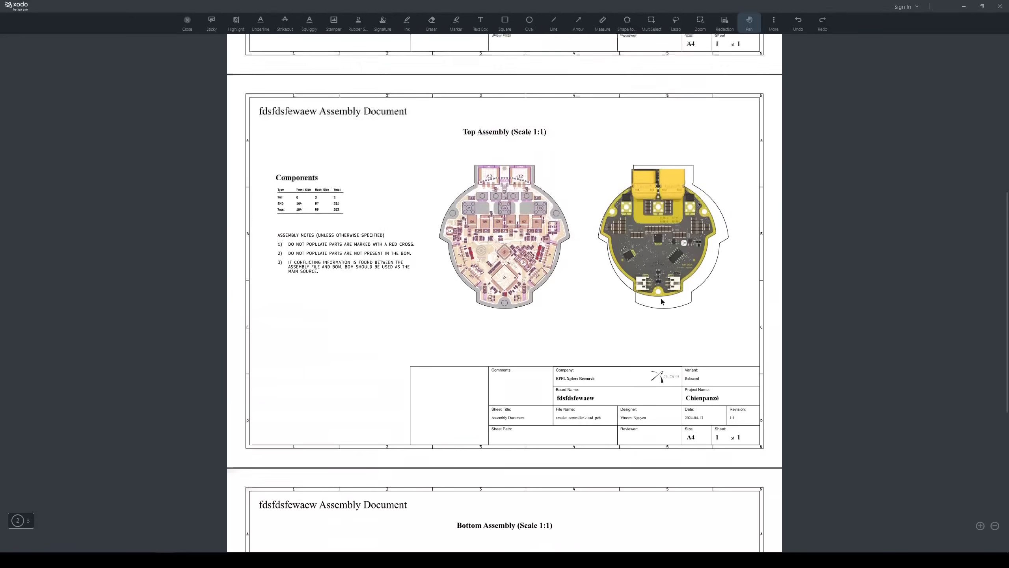
scroll(626, 180, down, 1)
click(655, 346)
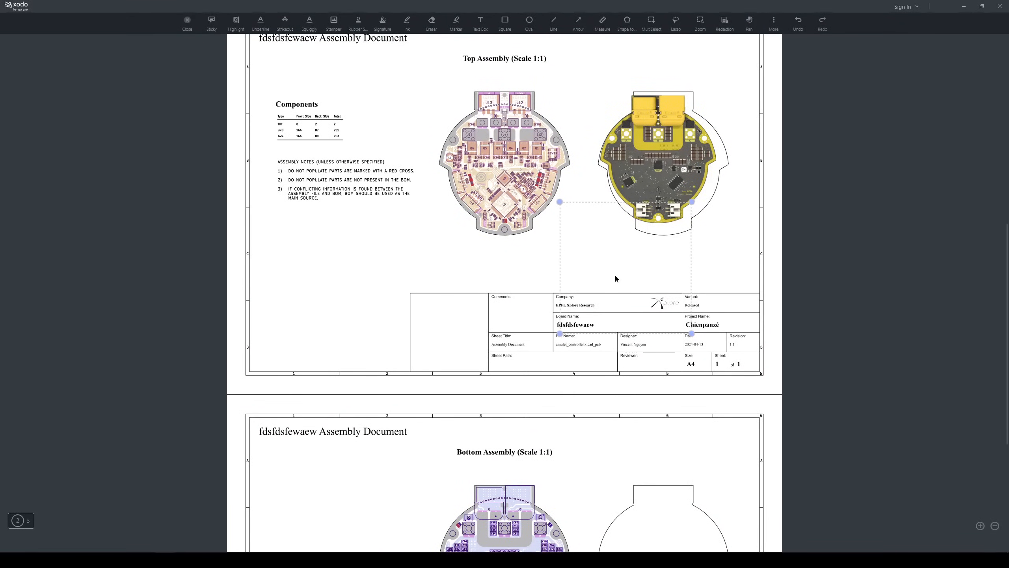
key(Delete)
key(ctrl+z)
scroll(639, 456, down, 5)
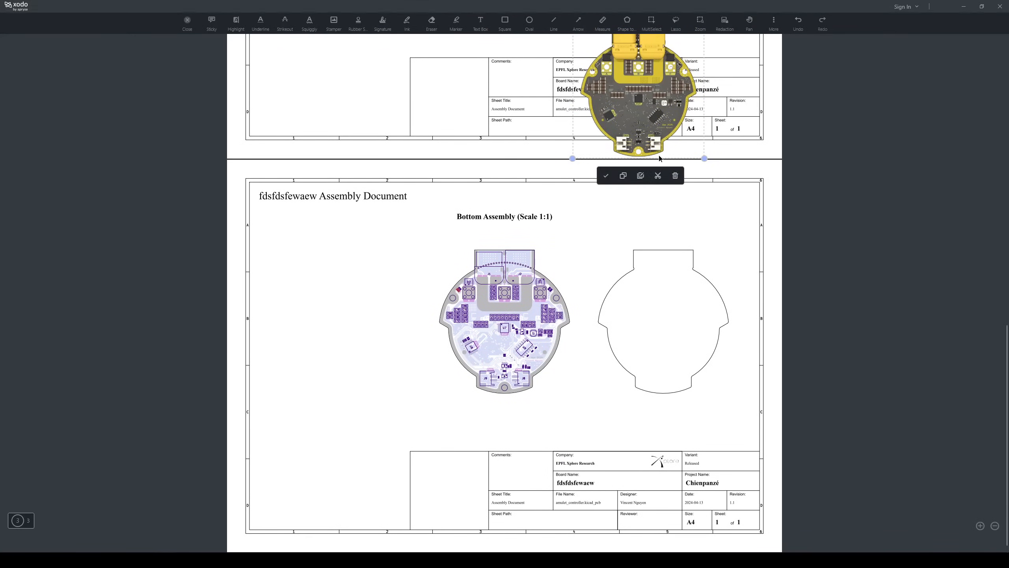
Delete the misplaced bottom board image, paste it on the Bottom Assembly page and place it over the blank board outline
key(Delete)
key(ctrl+v)
drag(681, 458, 699, 341)
ctrl+scroll(699, 341, up, 3)
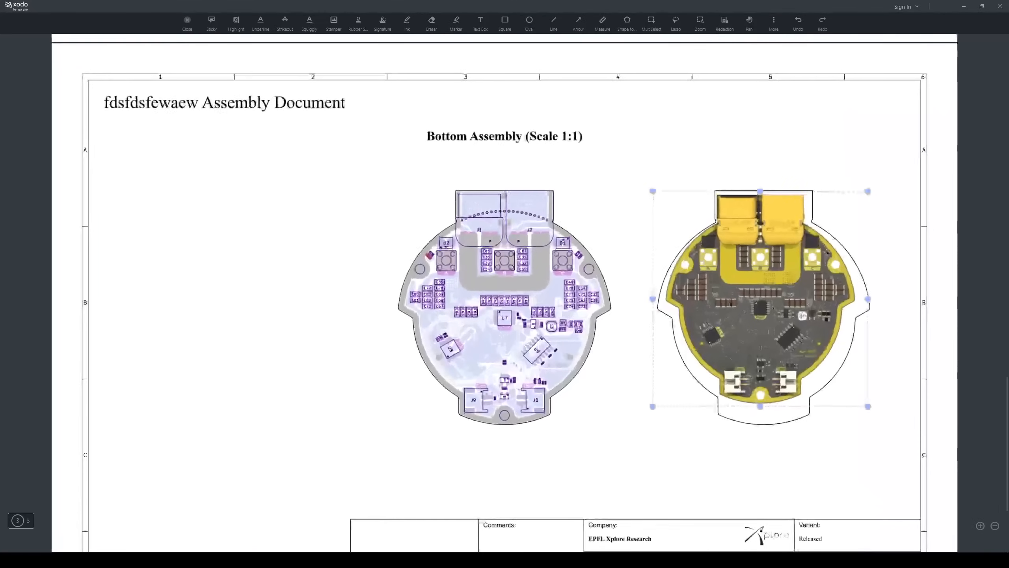
Enlarge the bottom board image on the Bottom Assembly page and nudge it to fit the blank board outline
drag(859, 398, 885, 427)
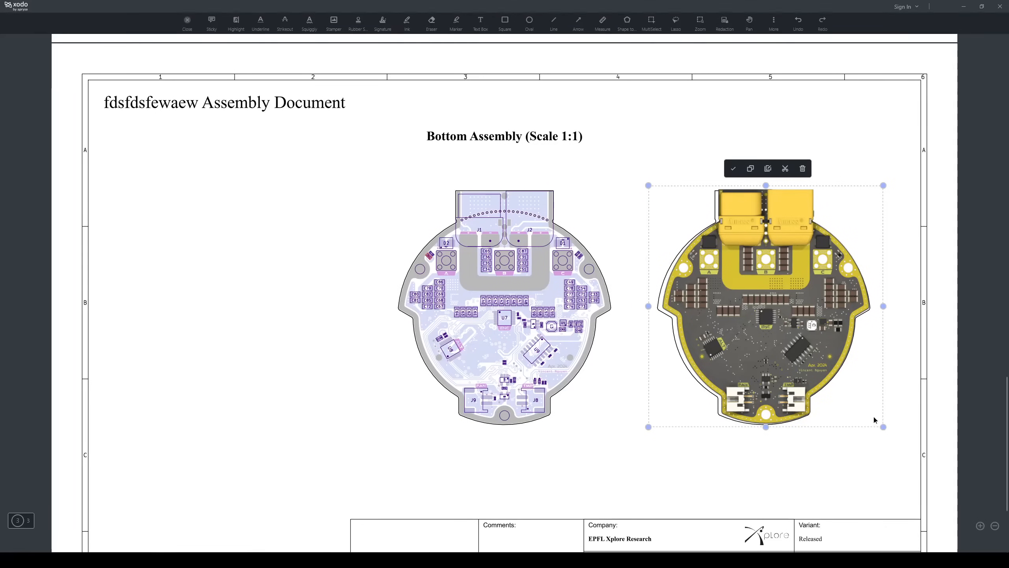
drag(812, 363, 811, 363)
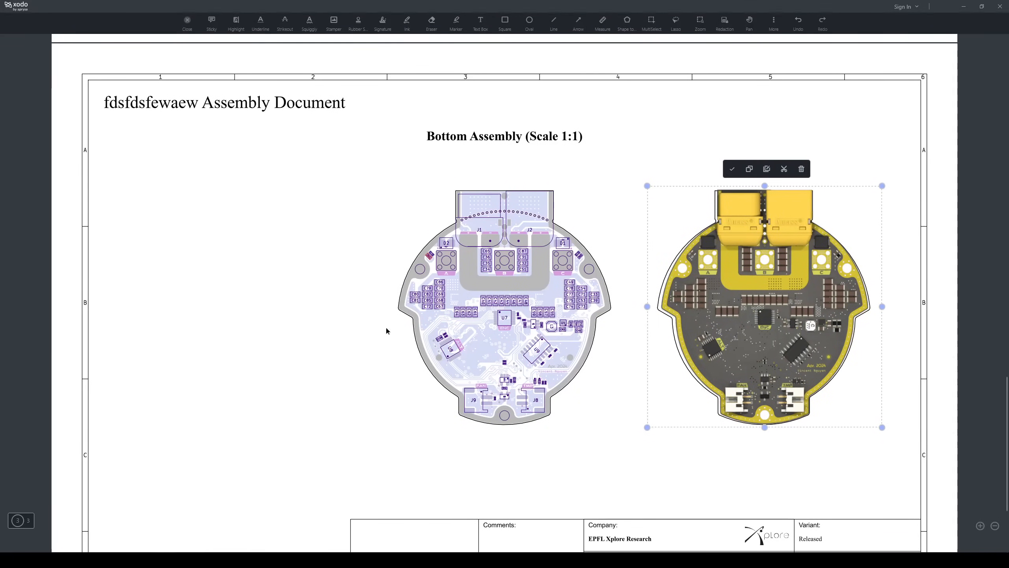
click(498, 222)
ctrl+scroll(341, 137, down, 2)
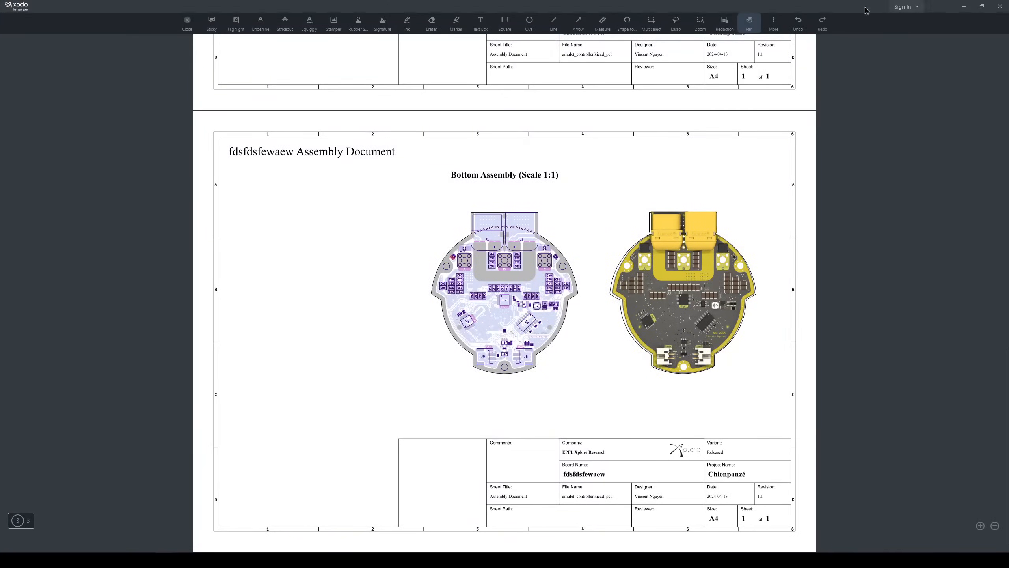
ctrl+scroll(418, 263, down, 2)
scroll(531, 316, up, 10)
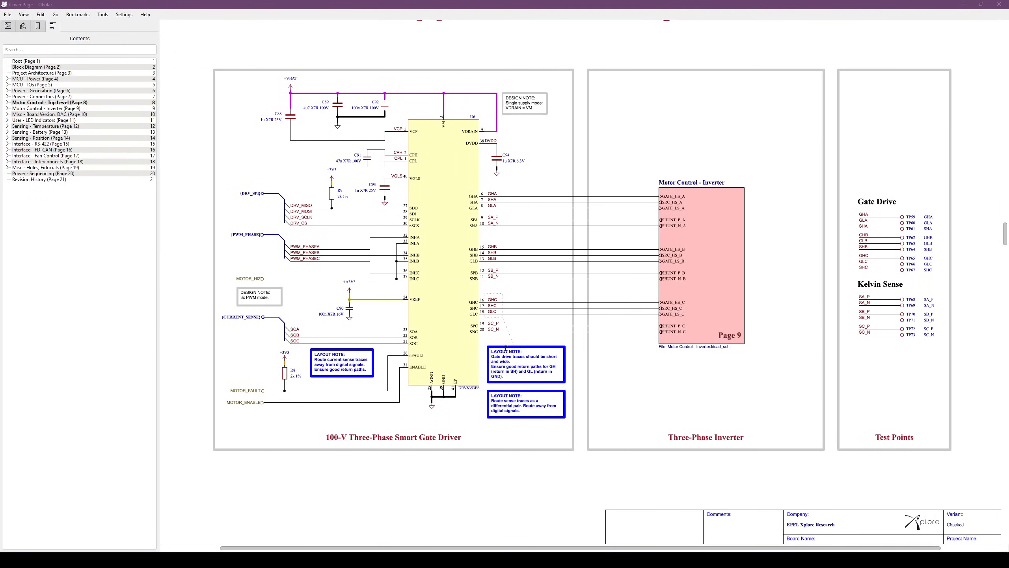
Switch to Okular and review the schematic PDF's motor control inverter and block diagram pages, leaving that window at the end
scroll(518, 341, down, 12)
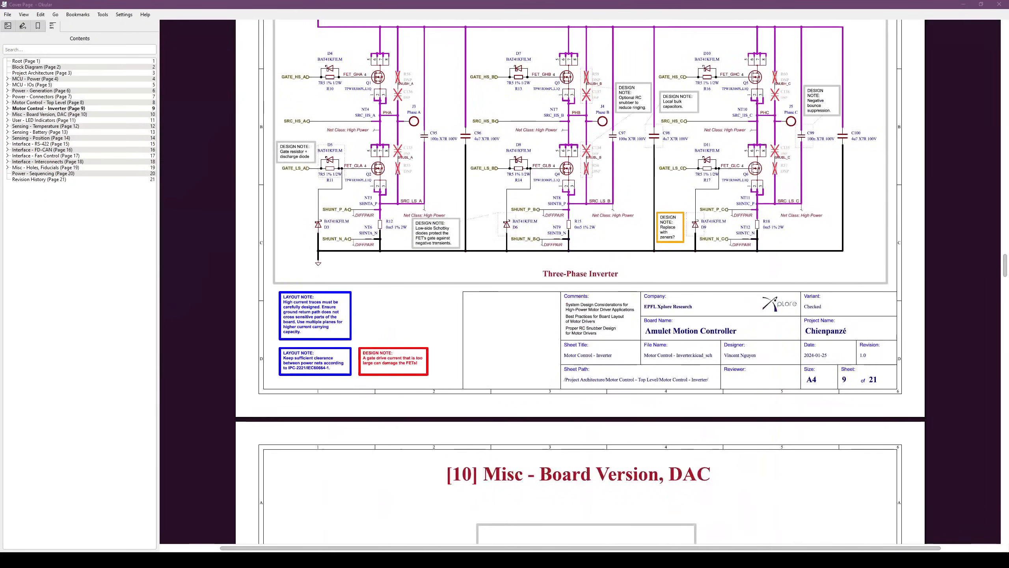
drag(1004, 266, 998, 55)
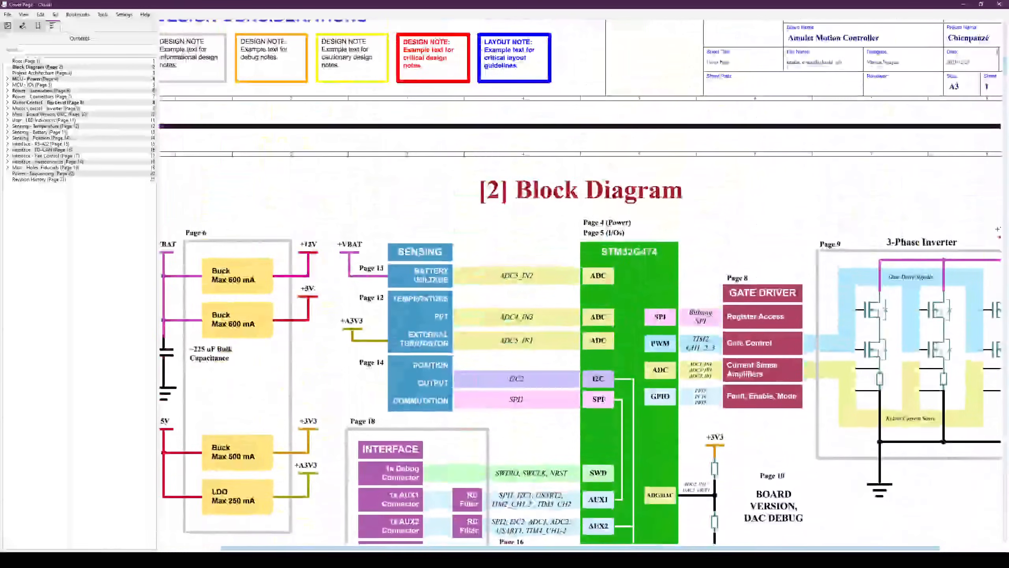
ctrl+scroll(709, 172, down, 1)
scroll(709, 172, down, 3)
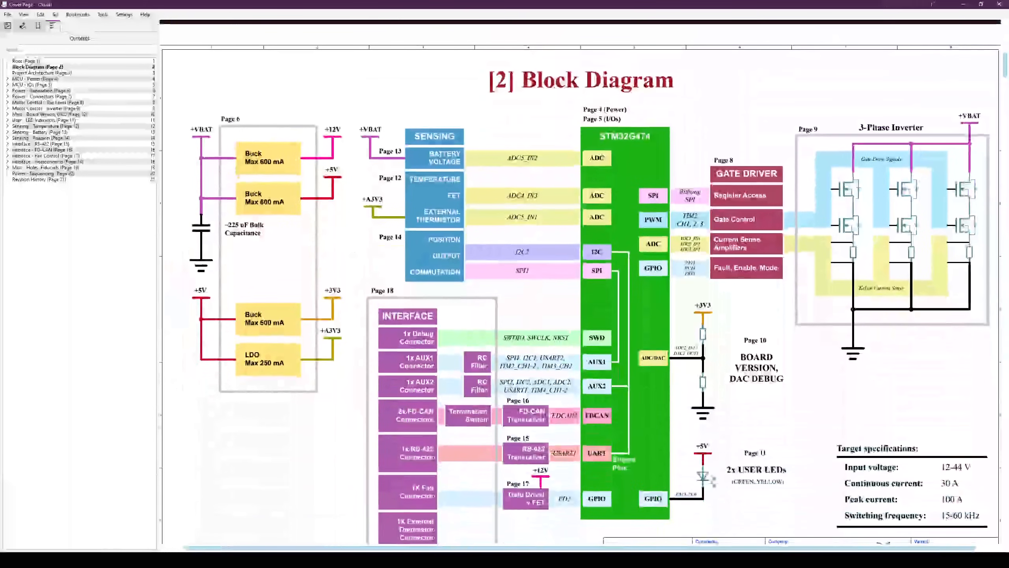
click(967, 4)
Review the finished amulet_controller assembly PDF and the fabrication PDF's drawing, test point and copper layer pages
scroll(296, 319, down, 10)
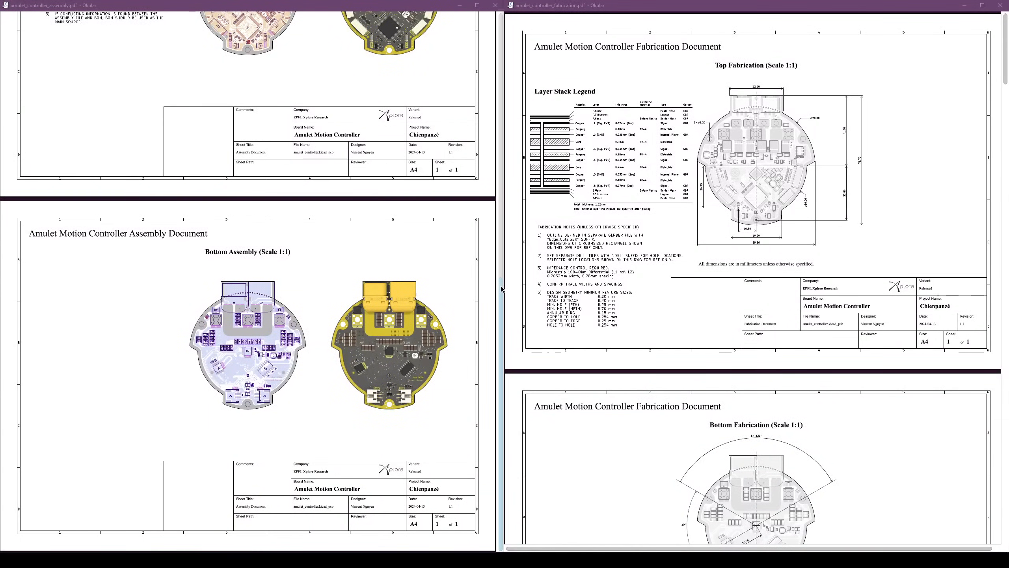
scroll(227, 321, up, 8)
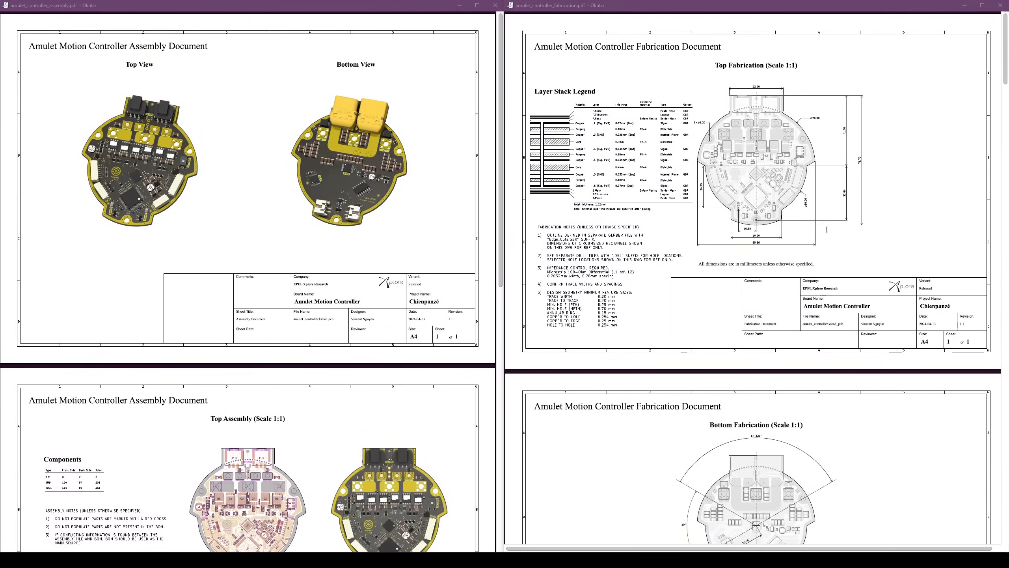
scroll(785, 247, down, 8)
scroll(786, 248, down, 20)
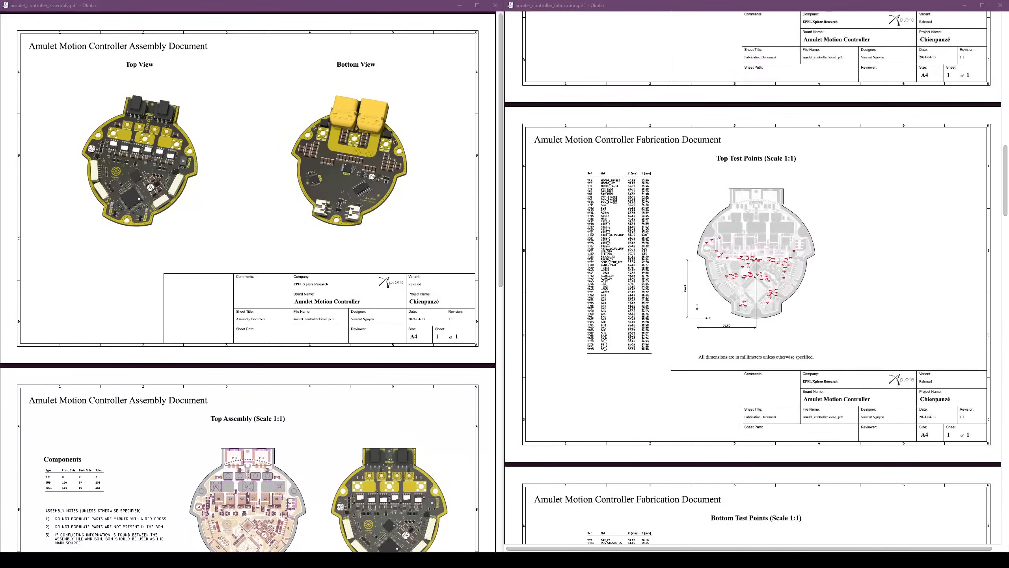
scroll(780, 272, down, 10)
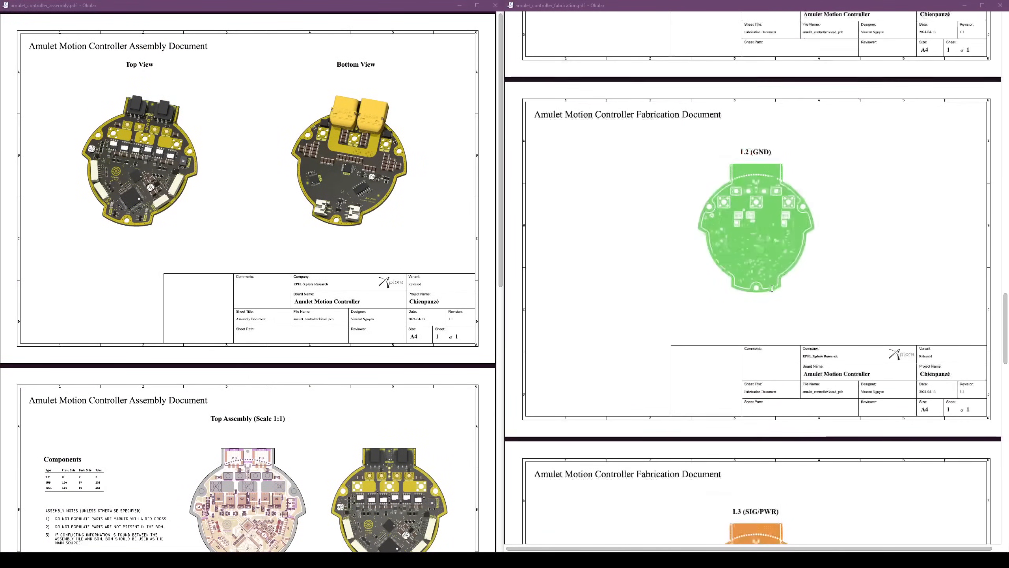
scroll(735, 303, down, 16)
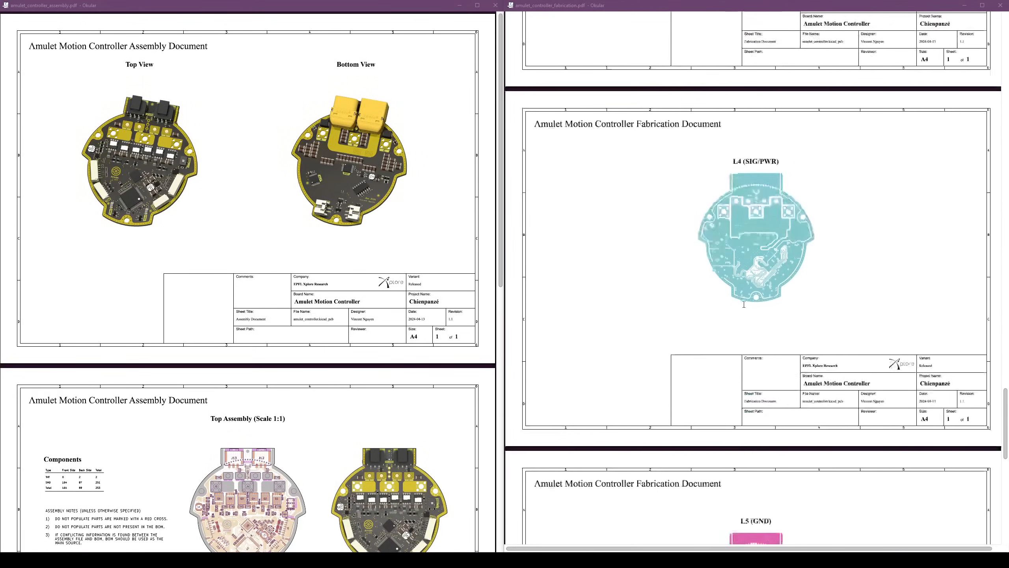
scroll(739, 336, down, 8)
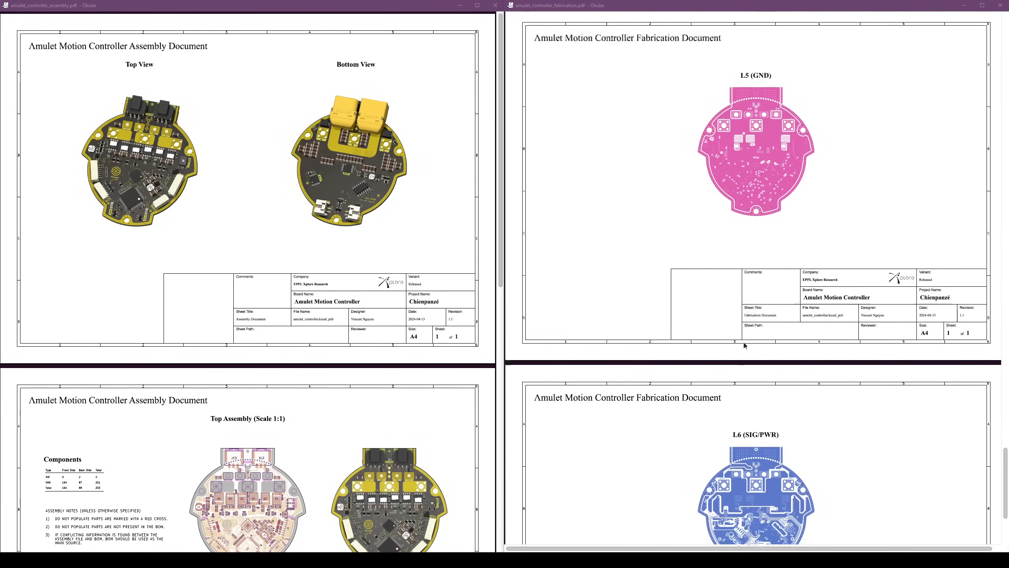